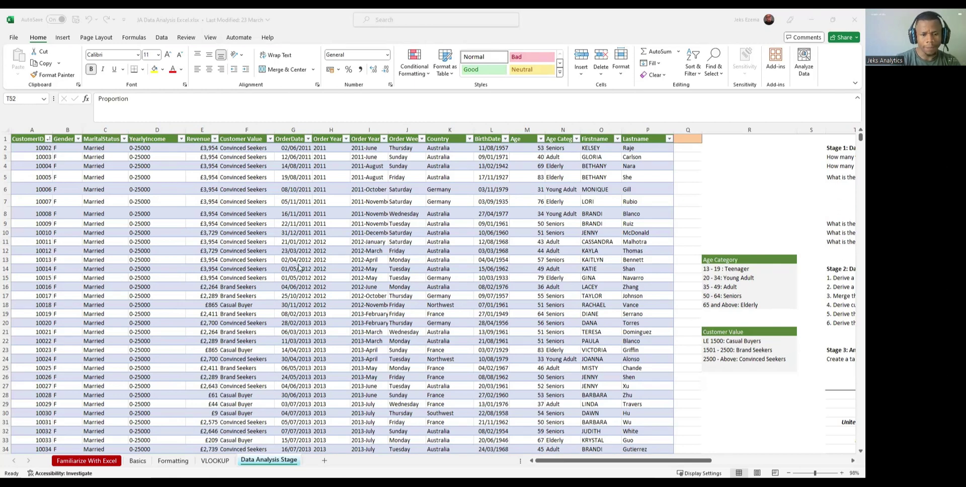
Examine the customer table on the Data Analysis Stage sheet, including a Customer Value formula and the table's design settings
{"action": "scroll", "coordinate": [300, 245], "scroll_direction": "down", "scroll_amount": 2}
{"action": "scroll", "coordinate": [302, 244], "scroll_direction": "up", "scroll_amount": 2}
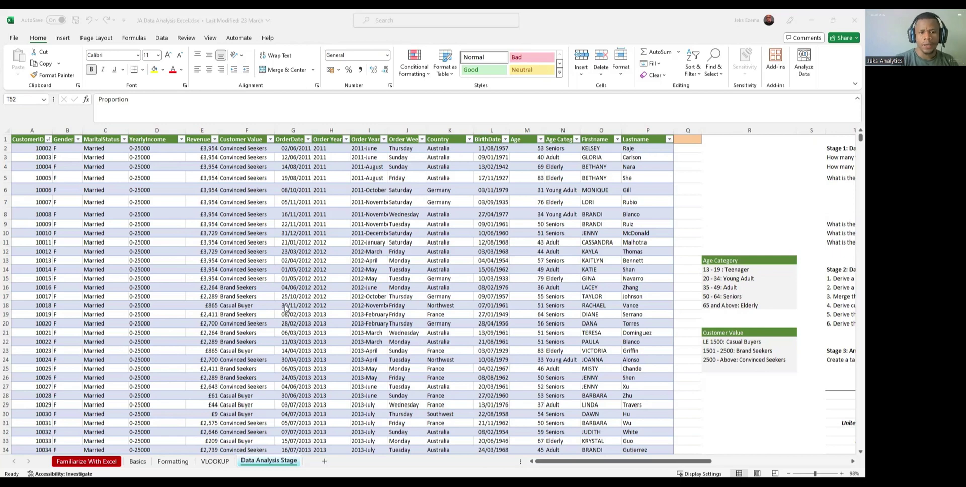
{"action": "scroll", "coordinate": [285, 308], "scroll_direction": "down", "scroll_amount": 13}
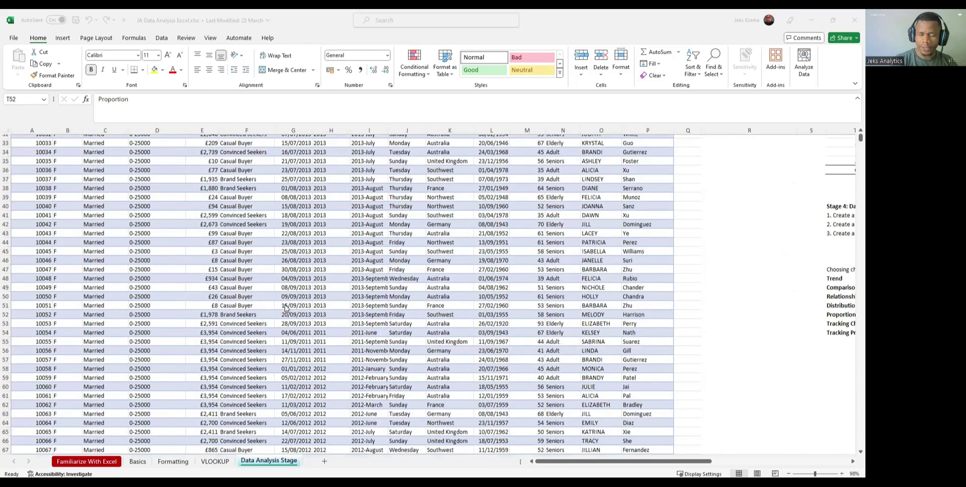
{"action": "scroll", "coordinate": [285, 308], "scroll_direction": "down", "scroll_amount": 3}
{"action": "scroll", "coordinate": [285, 308], "scroll_direction": "up", "scroll_amount": 17}
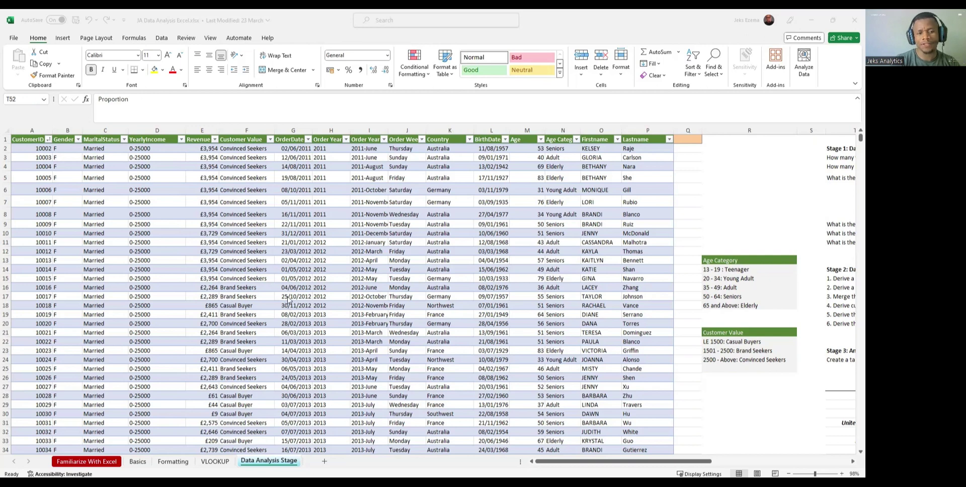
{"action": "left_click", "coordinate": [287, 300]}
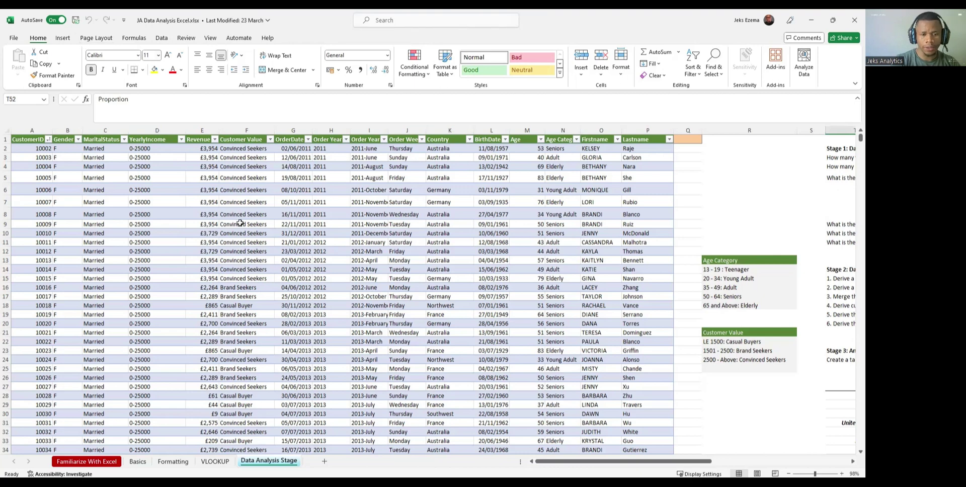
{"action": "left_click", "coordinate": [239, 224]}
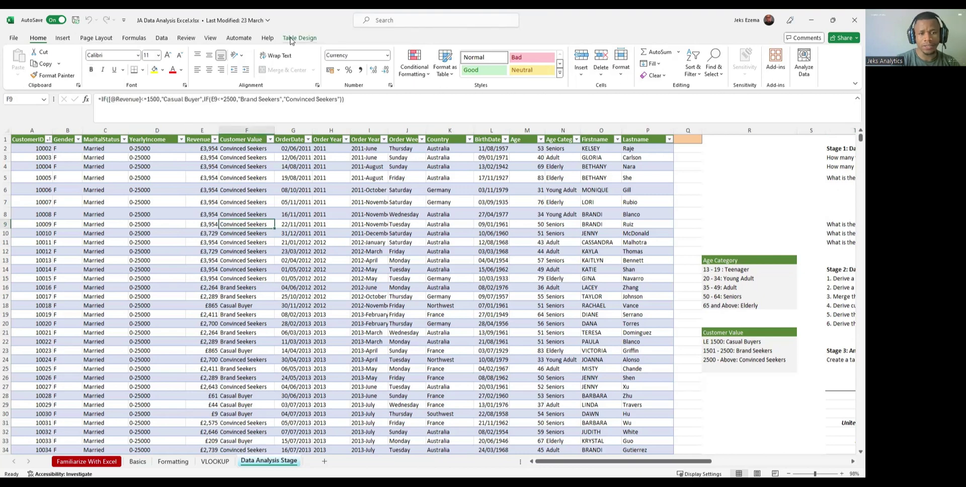
{"action": "left_click", "coordinate": [295, 38]}
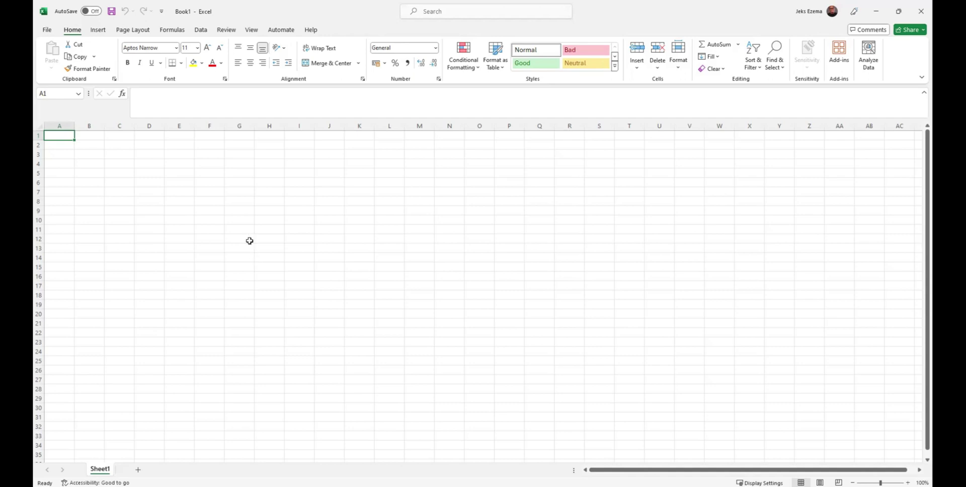
Import AnalysisTable from the JA Data Analysis Excel.xlsx workbook into the blank workbook, opening it for transformation in Power Query Editor
{"action": "left_click", "coordinate": [199, 32]}
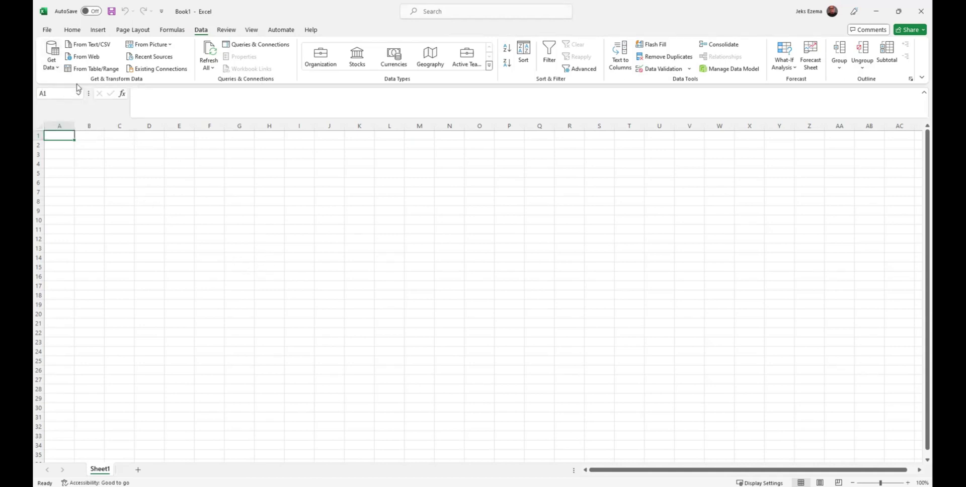
{"action": "left_click", "coordinate": [55, 66]}
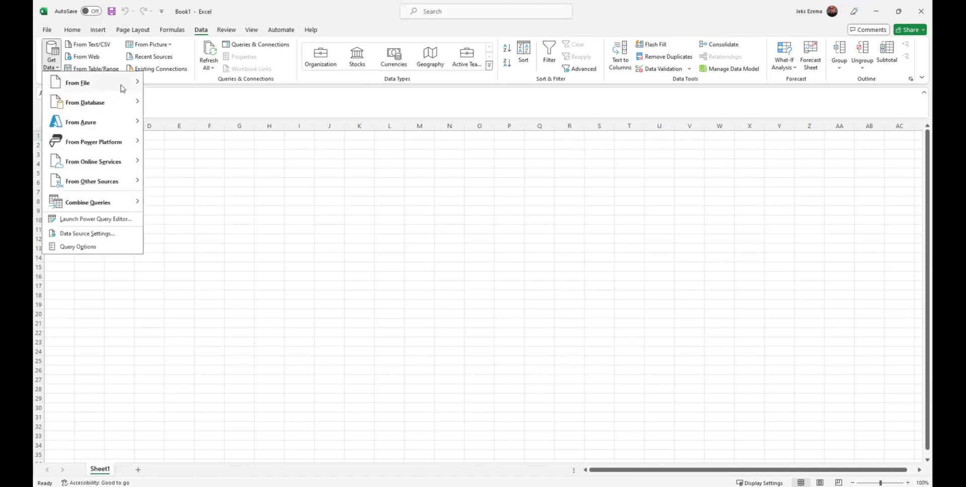
{"action": "mouse_move", "coordinate": [135, 85]}
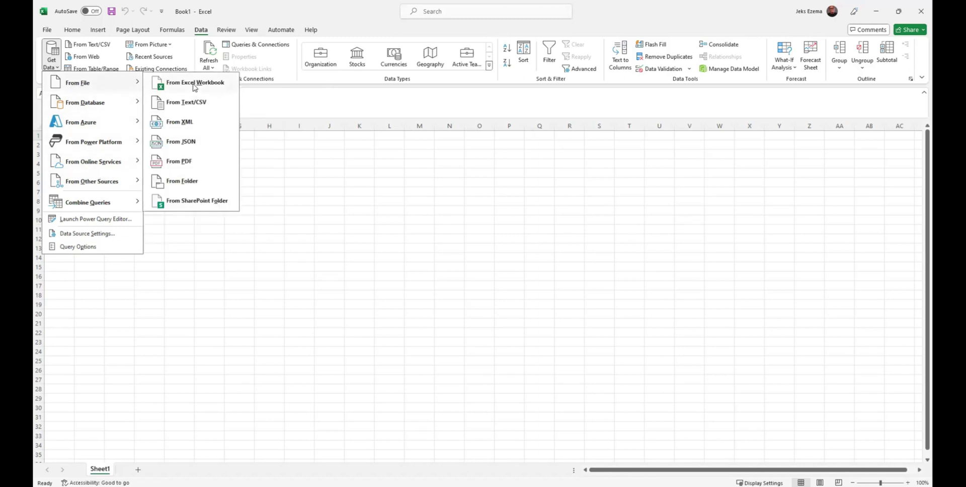
{"action": "left_click", "coordinate": [195, 83]}
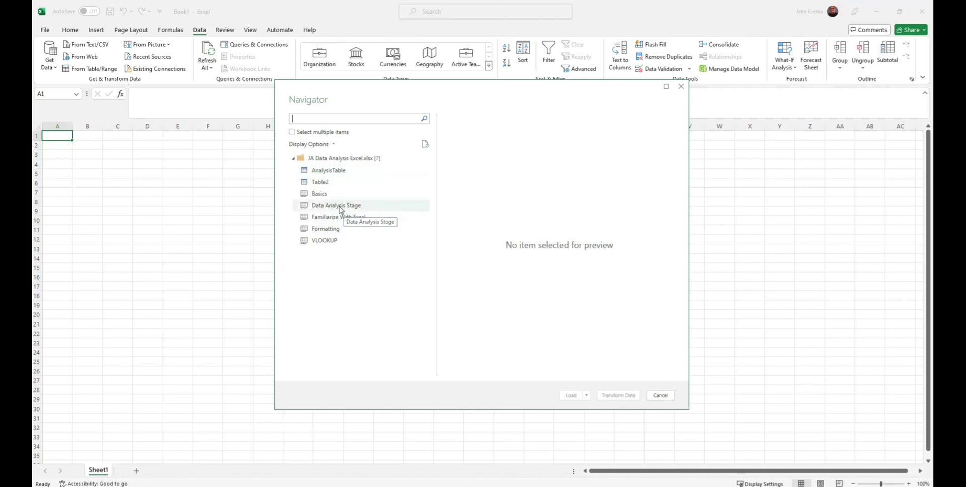
{"action": "left_click", "coordinate": [341, 174]}
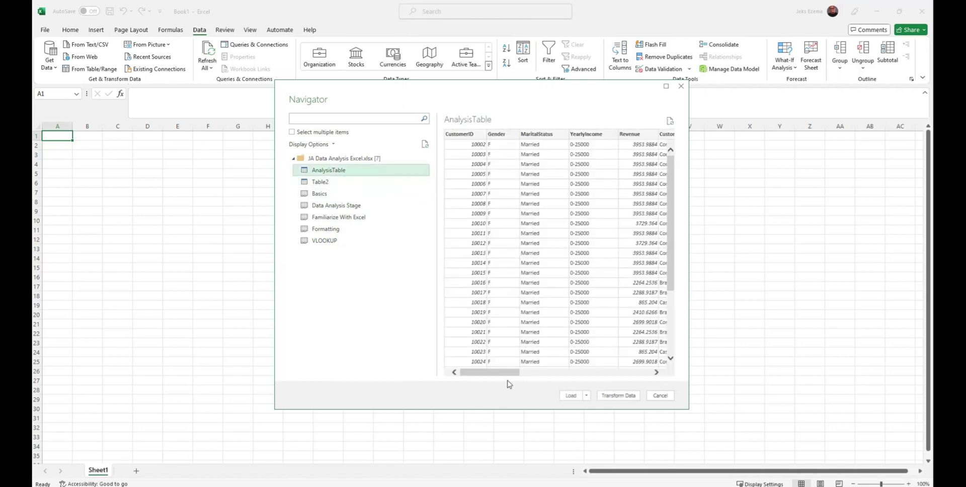
{"action": "mouse_move", "coordinate": [493, 376]}
{"action": "left_mouse_down"}
{"action": "mouse_move", "coordinate": [599, 390]}
{"action": "mouse_move", "coordinate": [477, 383]}
{"action": "left_mouse_up"}
{"action": "left_click", "coordinate": [617, 401]}
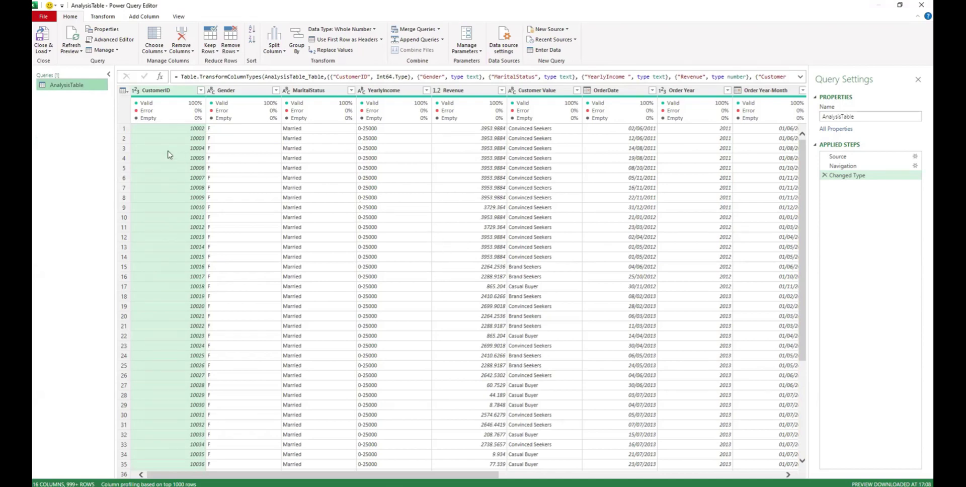
Review the query's rows and the CustomerID filter list, along with the available transform commands
{"action": "scroll", "coordinate": [169, 157], "scroll_direction": "down", "scroll_amount": 5}
{"action": "scroll", "coordinate": [169, 156], "scroll_direction": "up", "scroll_amount": 5}
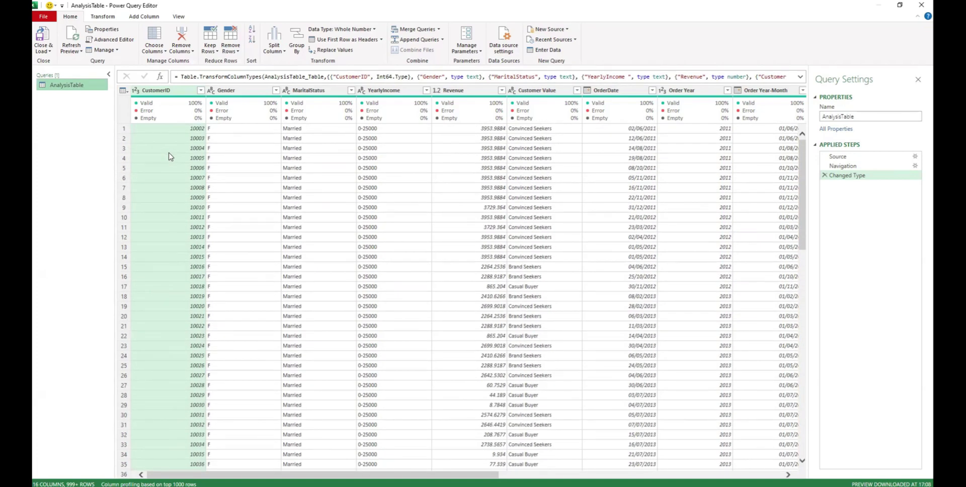
{"action": "left_click", "coordinate": [201, 91]}
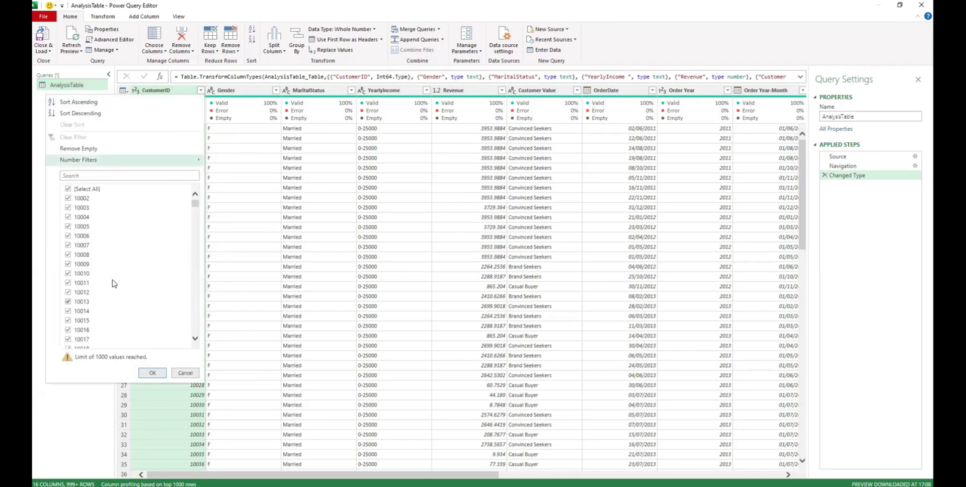
{"action": "left_click", "coordinate": [189, 375]}
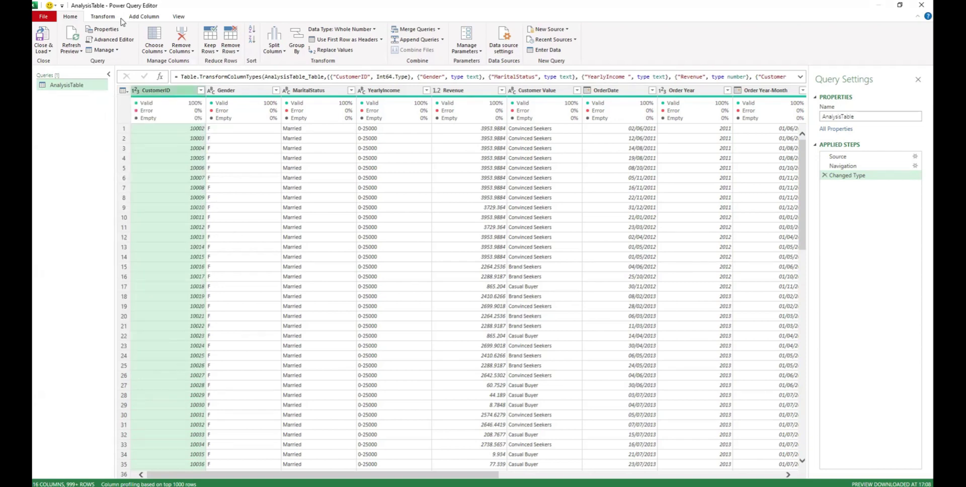
{"action": "left_click", "coordinate": [103, 18]}
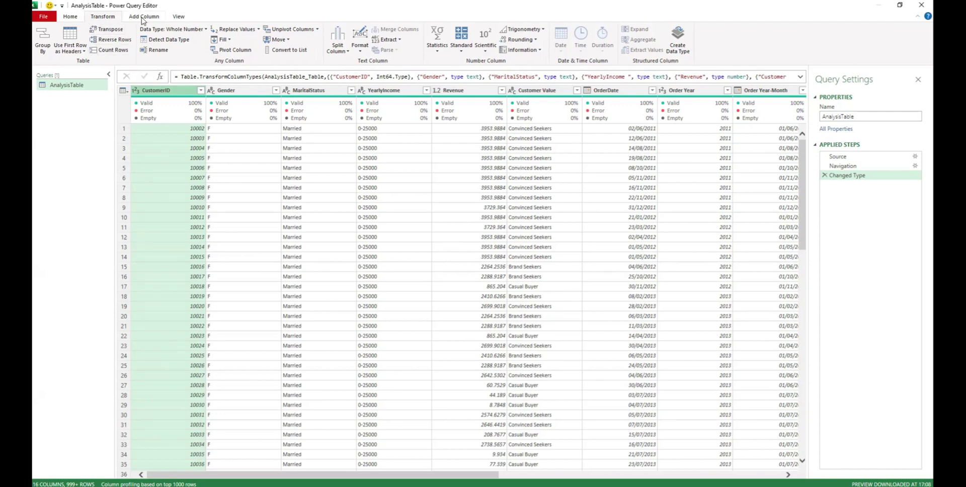
{"action": "left_click", "coordinate": [73, 20]}
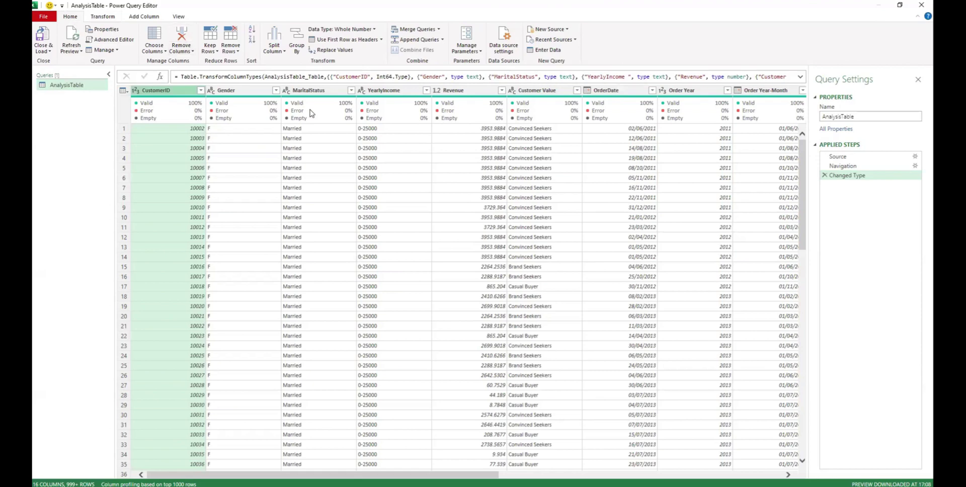
Try removing duplicates based on CustomerID, look over the resulting rows, and delete the Removed Duplicates query step
{"action": "right_click", "coordinate": [168, 93]}
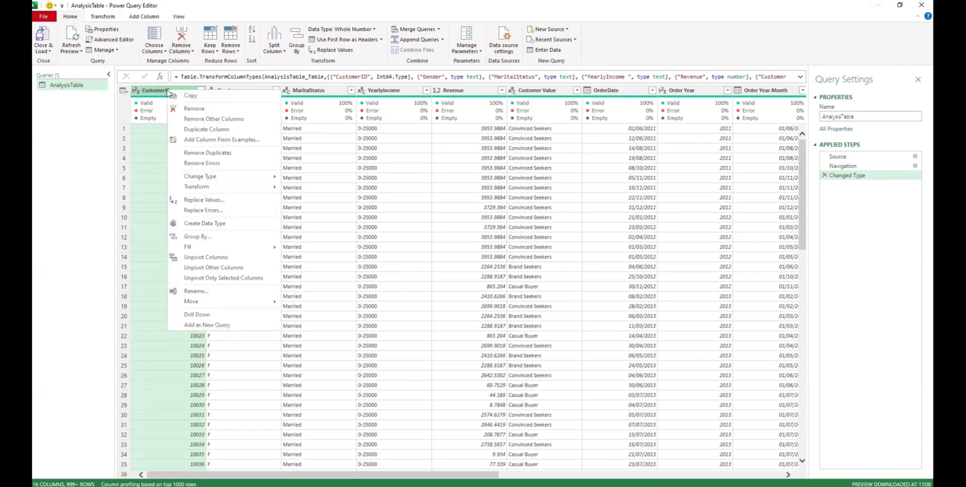
{"action": "left_click", "coordinate": [200, 154]}
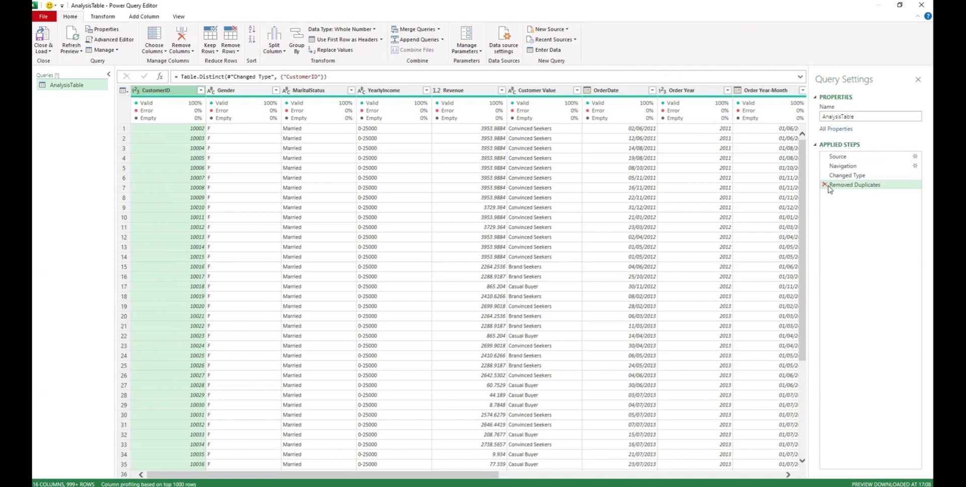
{"action": "scroll", "coordinate": [185, 200], "scroll_direction": "down", "scroll_amount": 7}
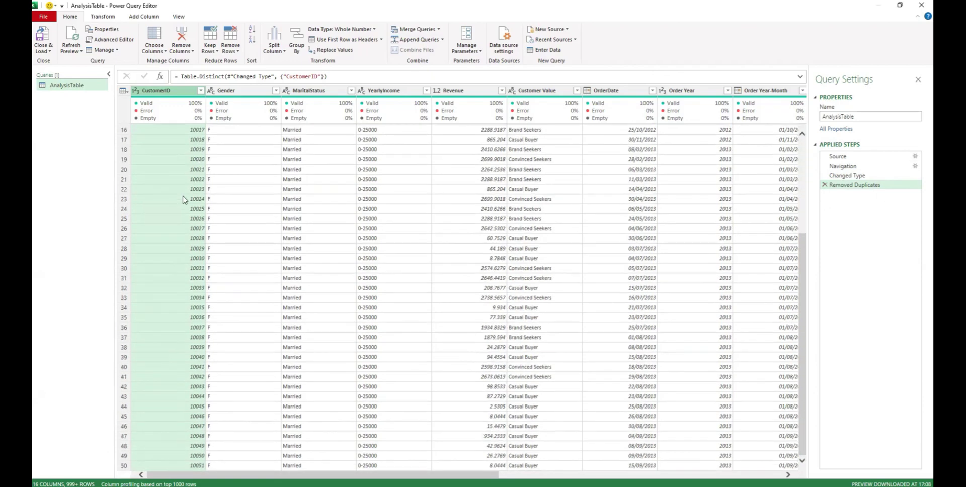
{"action": "scroll", "coordinate": [185, 200], "scroll_direction": "up", "scroll_amount": 7}
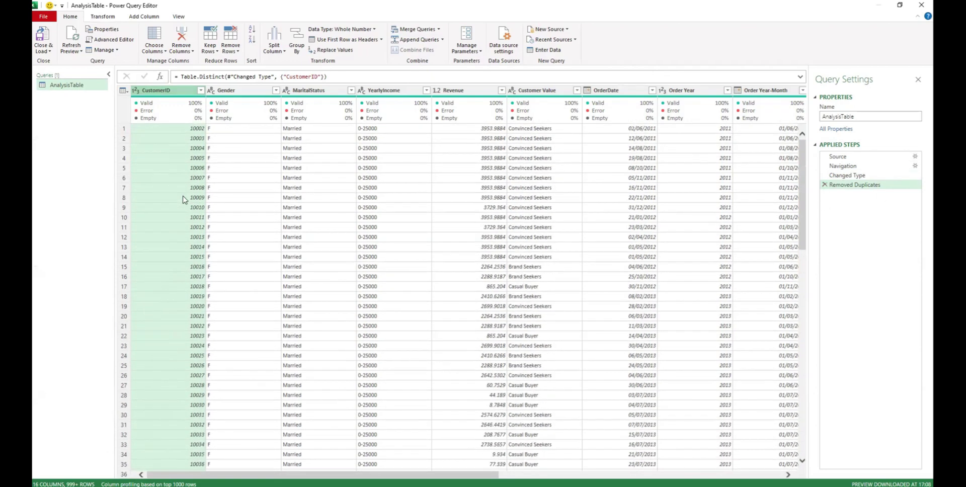
{"action": "left_click", "coordinate": [825, 185]}
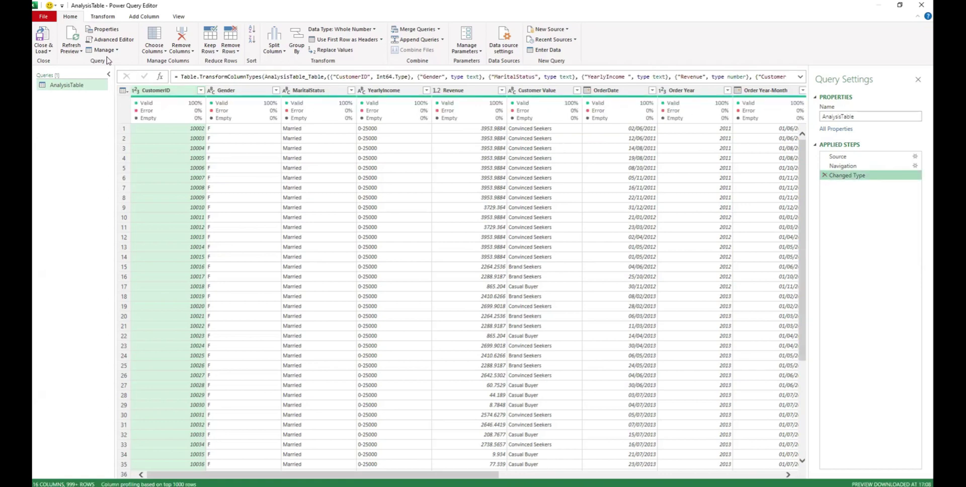
Count the rows of AnalysisTable, and delete the Counted Rows query step to return to the table
{"action": "left_click", "coordinate": [102, 17]}
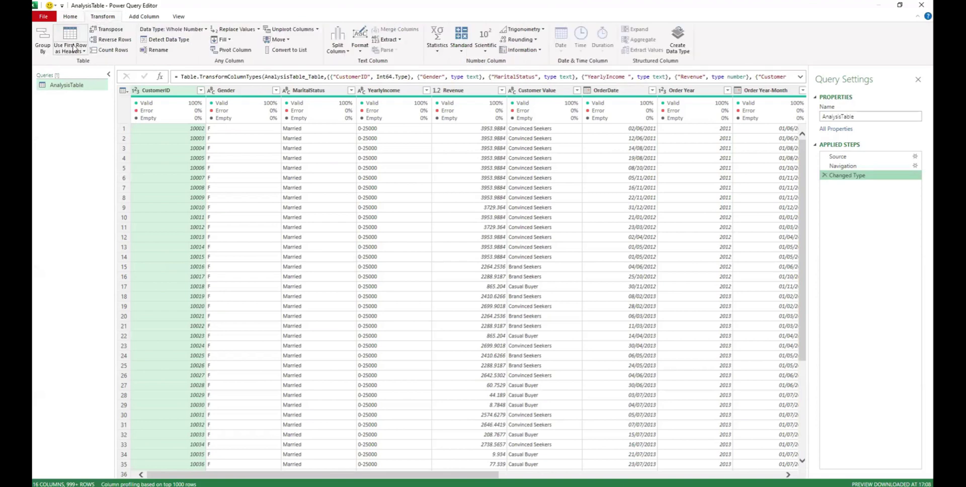
{"action": "left_click", "coordinate": [111, 52]}
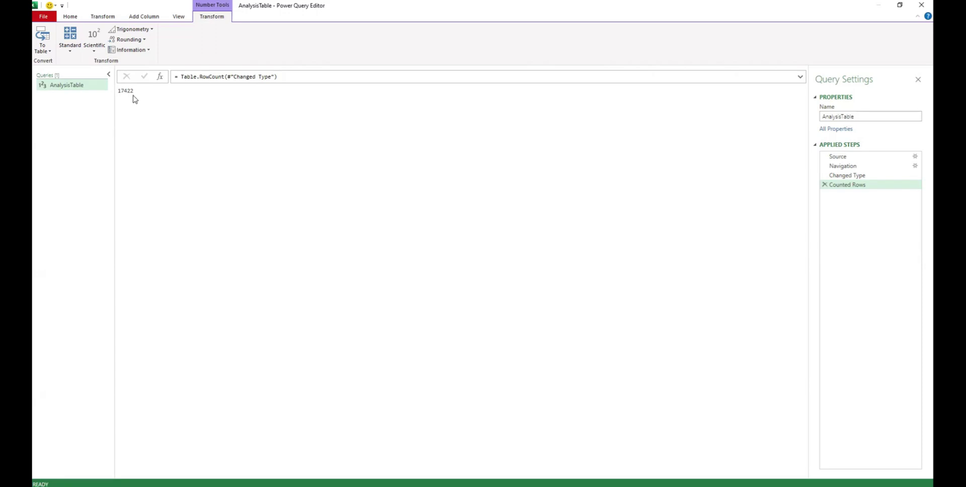
{"action": "left_click", "coordinate": [824, 185]}
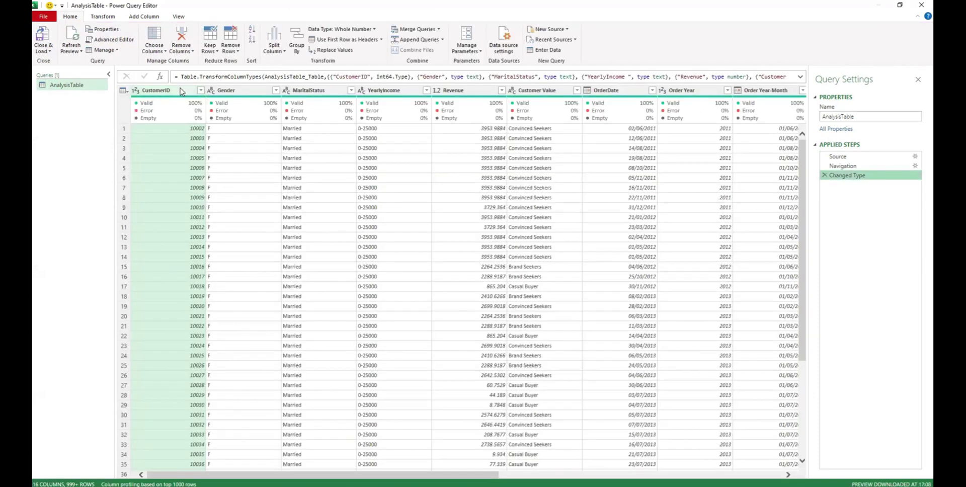
Check CustomerID for duplicates by removing them and counting the remaining rows, and delete both added query steps
{"action": "right_click", "coordinate": [184, 91]}
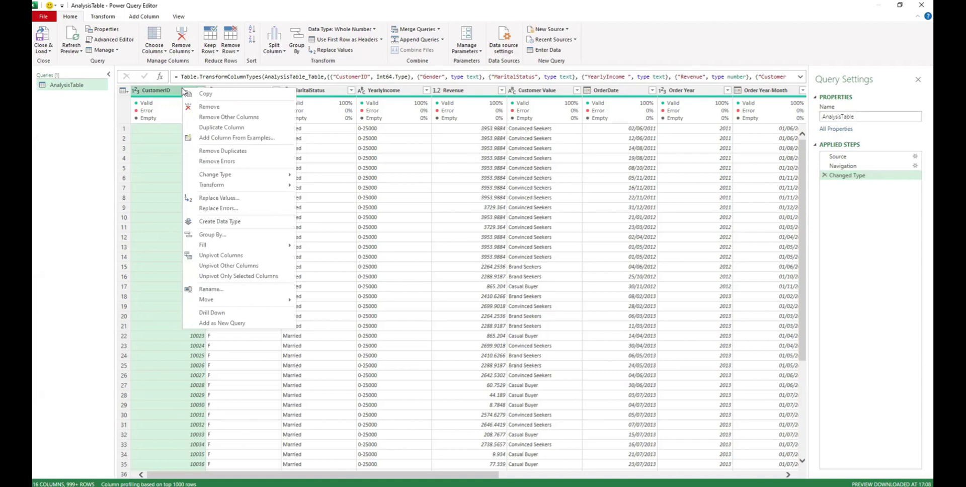
{"action": "left_click", "coordinate": [221, 151]}
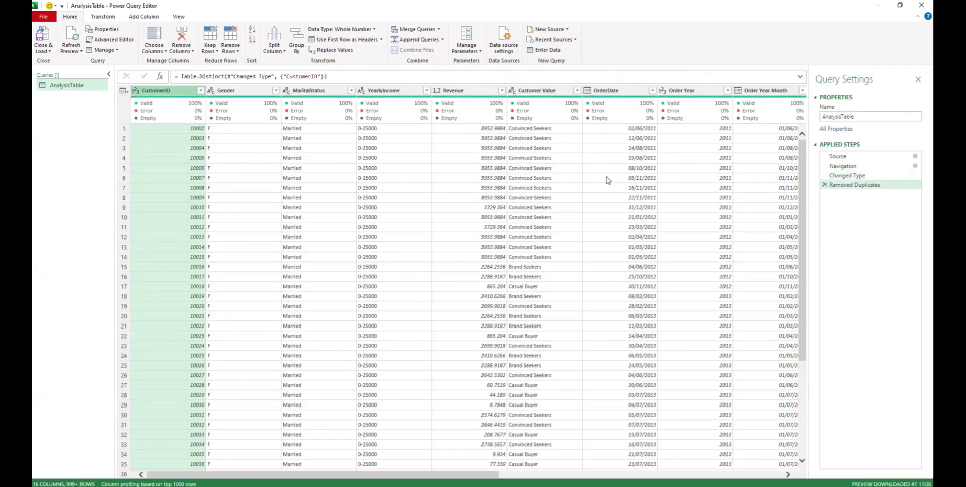
{"action": "left_click", "coordinate": [98, 18]}
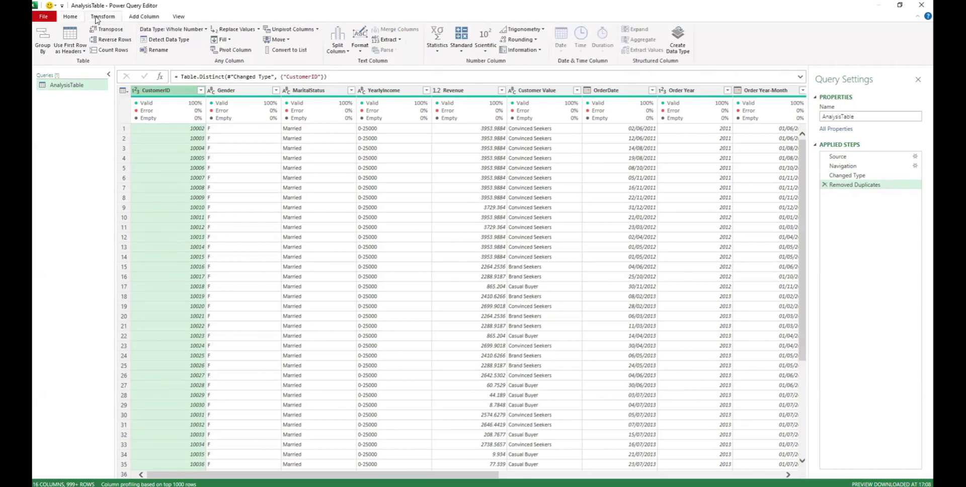
{"action": "left_click", "coordinate": [108, 50]}
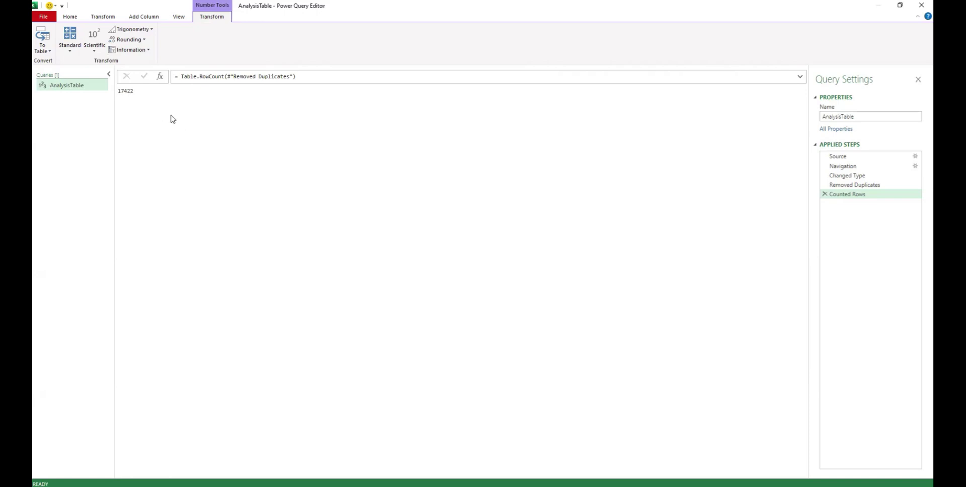
{"action": "left_click", "coordinate": [825, 195]}
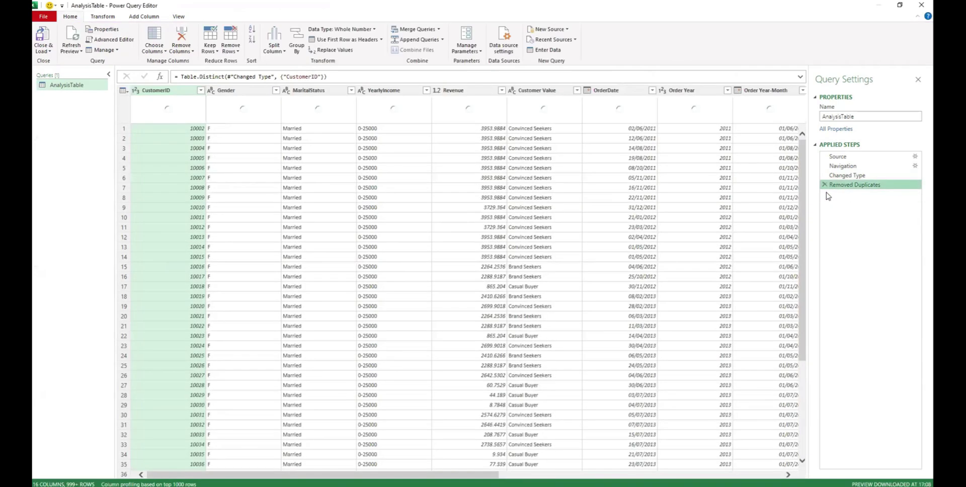
{"action": "left_click", "coordinate": [825, 185]}
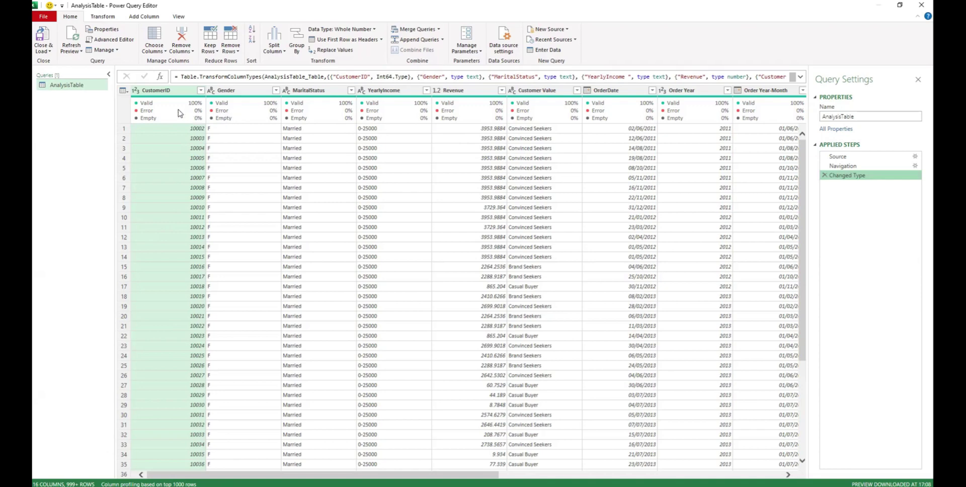
Check the data preview options for the Column quality setting and return to the transform commands
{"action": "left_click", "coordinate": [149, 18]}
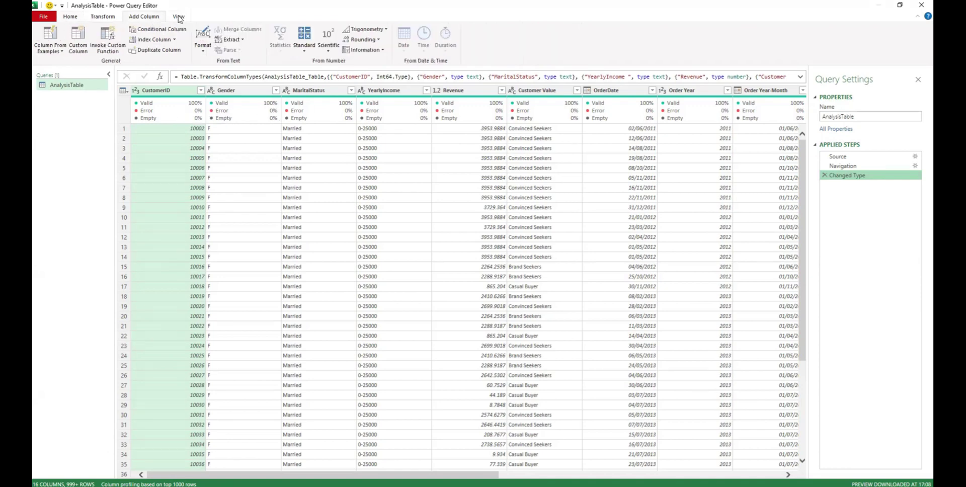
{"action": "left_click", "coordinate": [179, 17]}
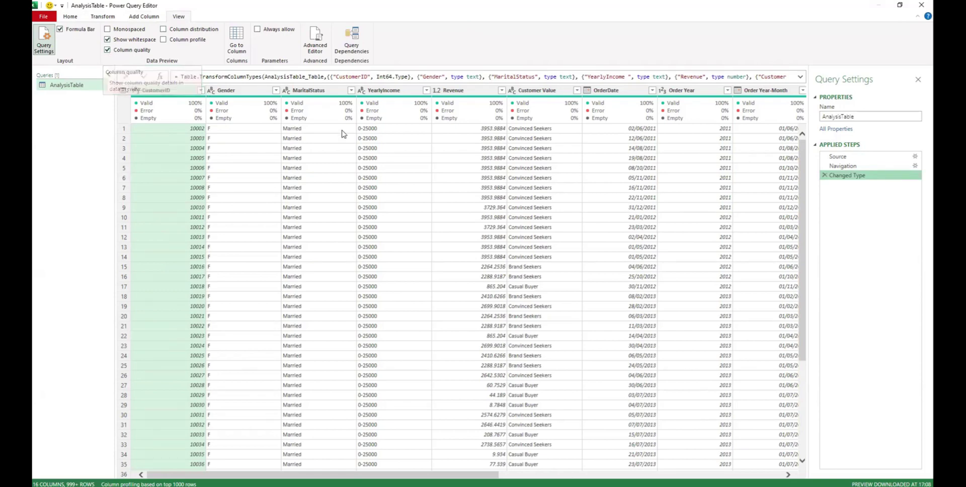
{"action": "left_click", "coordinate": [103, 18]}
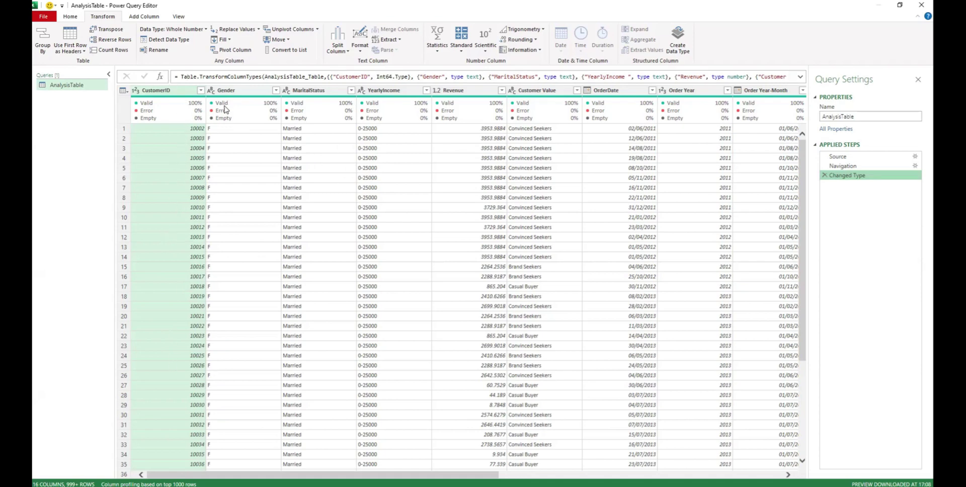
Check the full list of distinct values in the Gender column without applying a filter
{"action": "left_click", "coordinate": [259, 94]}
{"action": "left_click", "coordinate": [275, 91]}
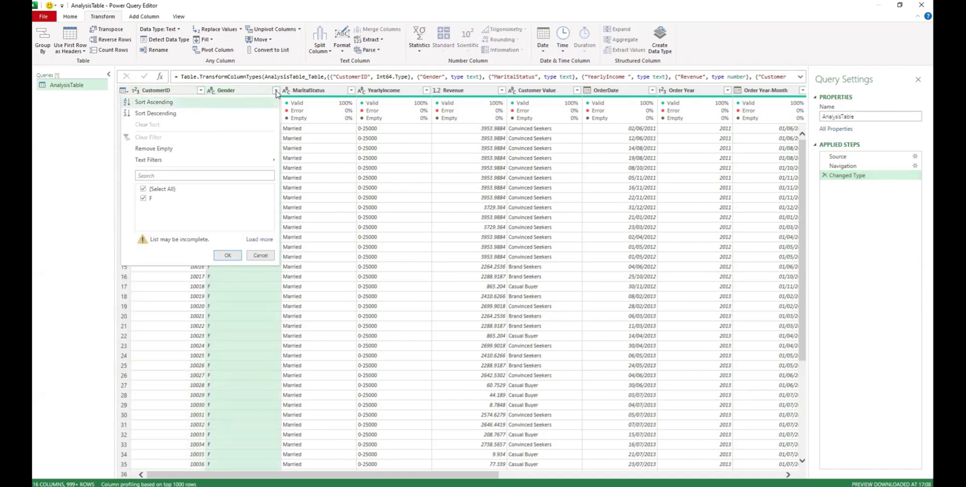
{"action": "left_click", "coordinate": [260, 240]}
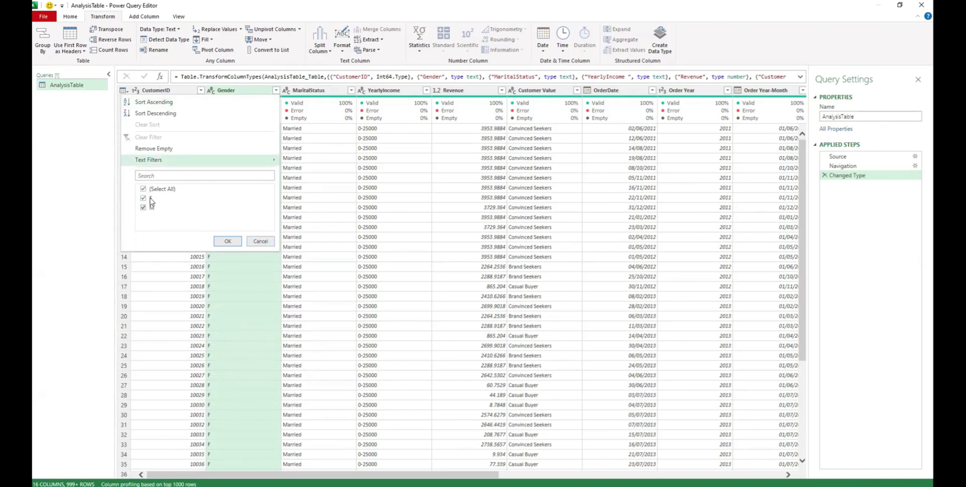
{"action": "left_click", "coordinate": [263, 244]}
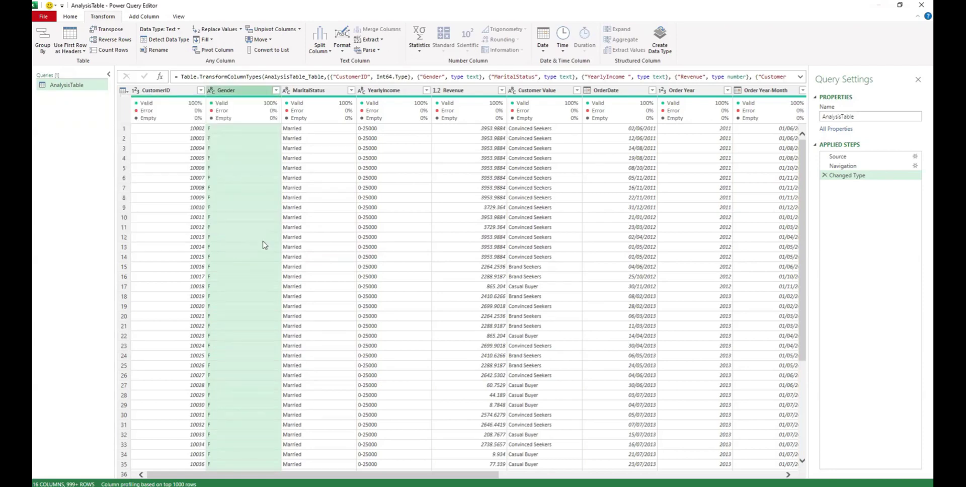
Replace the value F with Female in the Gender column and look over the resulting rows
{"action": "right_click", "coordinate": [223, 133]}
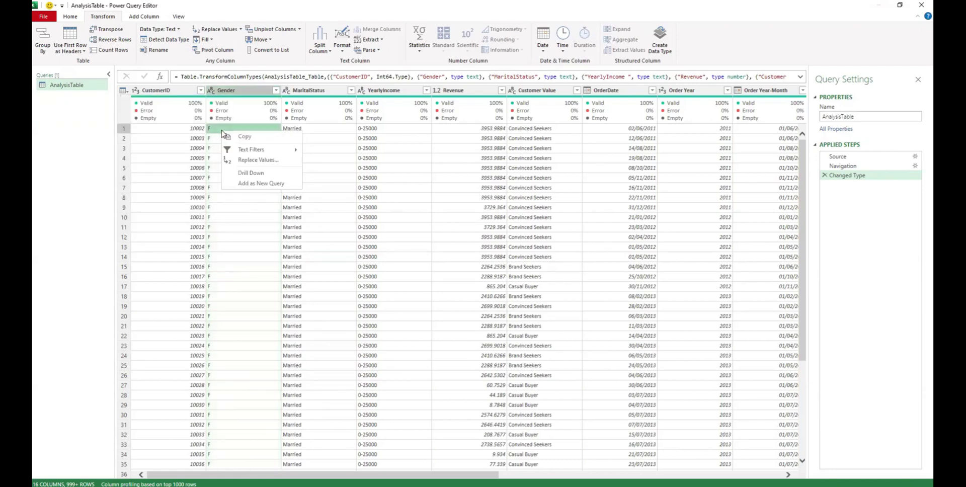
{"action": "left_click", "coordinate": [262, 160]}
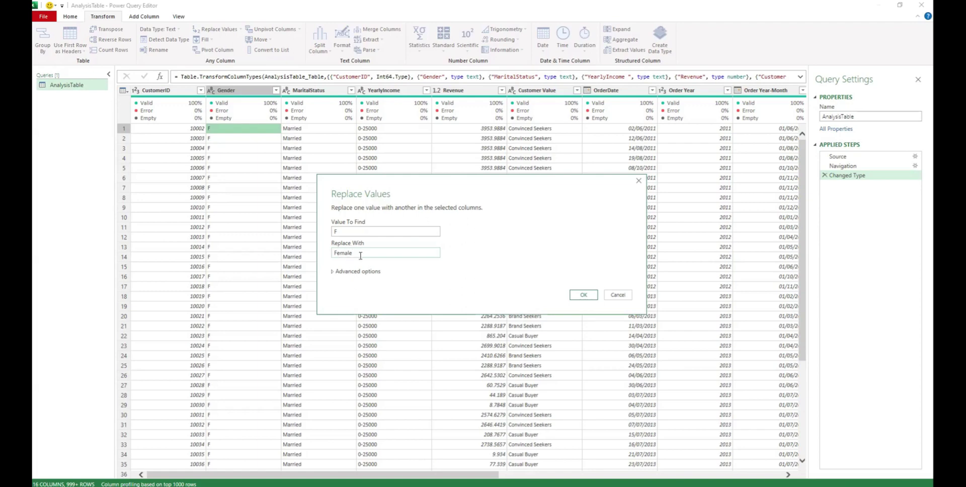
{"action": "left_click", "coordinate": [583, 295]}
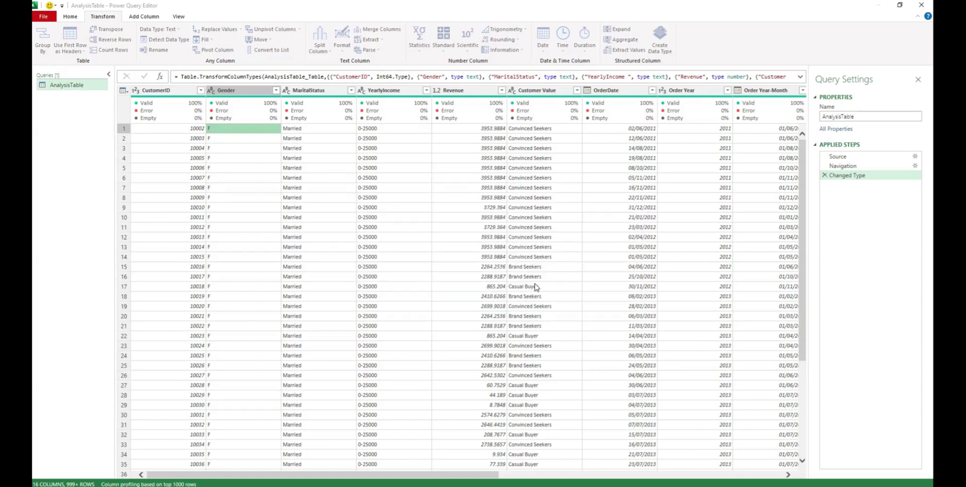
{"action": "scroll", "coordinate": [242, 256], "scroll_direction": "down", "scroll_amount": 5}
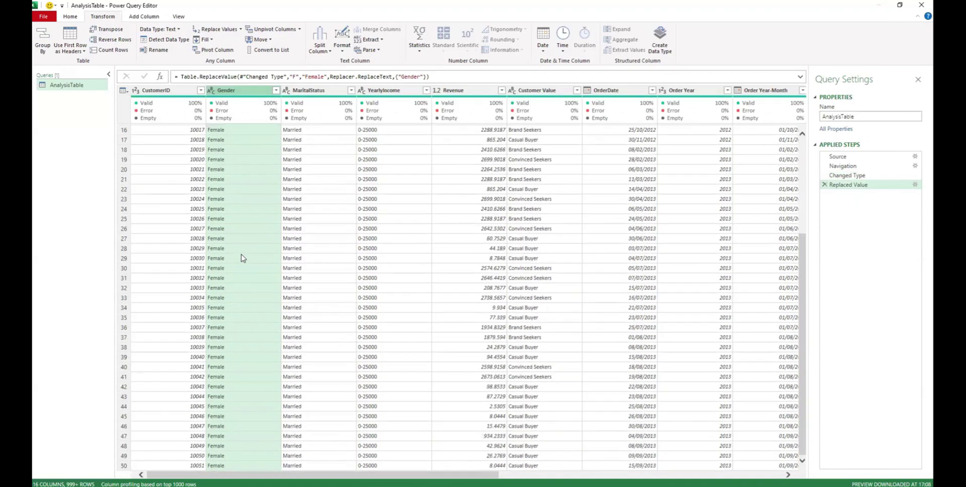
{"action": "scroll", "coordinate": [242, 257], "scroll_direction": "down", "scroll_amount": 20}
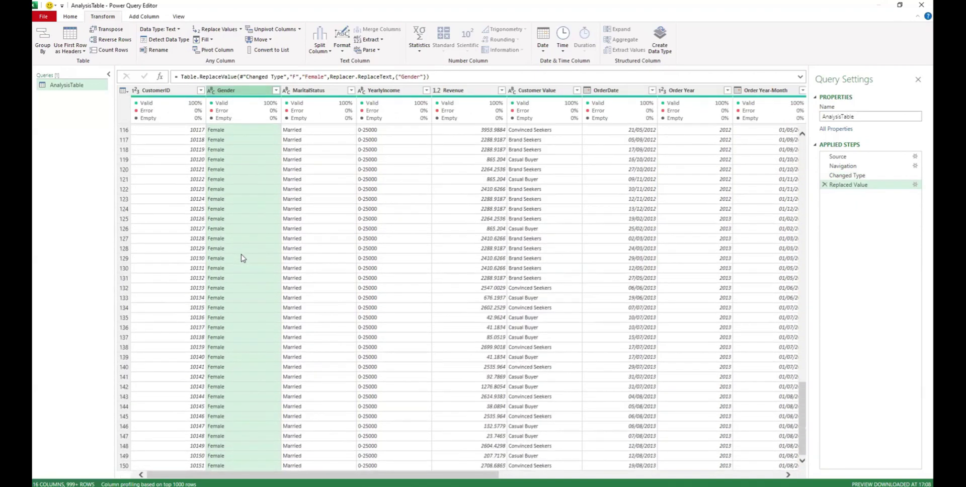
{"action": "scroll", "coordinate": [243, 258], "scroll_direction": "down", "scroll_amount": 6}
{"action": "scroll", "coordinate": [243, 258], "scroll_direction": "up", "scroll_amount": 20}
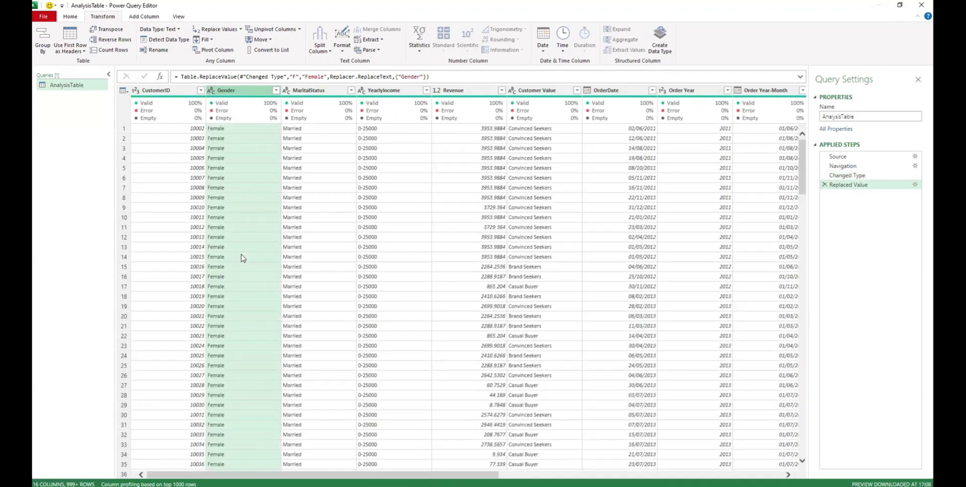
Replace the value M with Male in the Gender column
{"action": "right_click", "coordinate": [248, 91]}
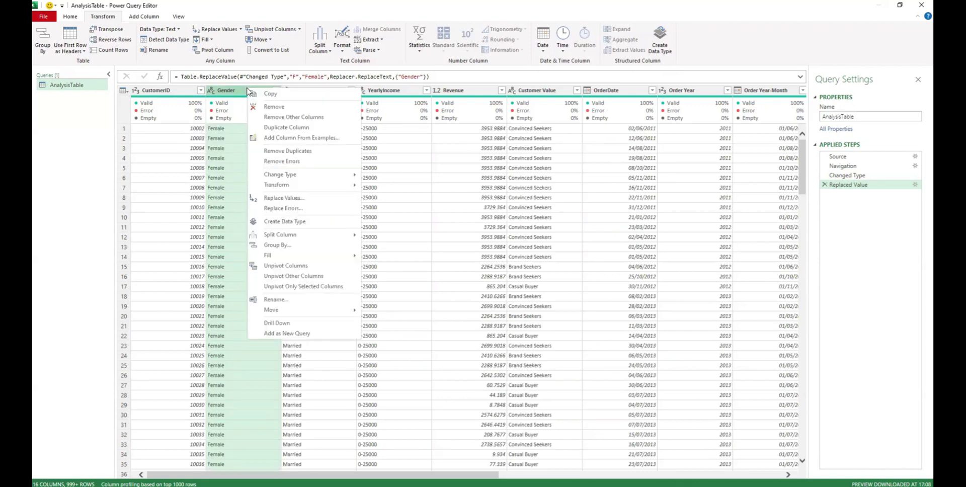
{"action": "left_click", "coordinate": [284, 198]}
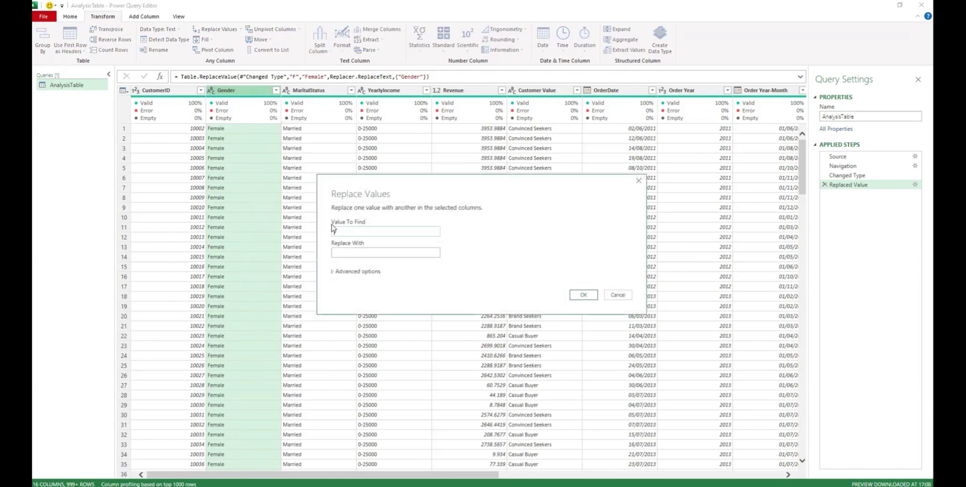
{"action": "type", "text": "M"}
{"action": "left_click", "coordinate": [372, 254]}
{"action": "left_click", "coordinate": [582, 295]}
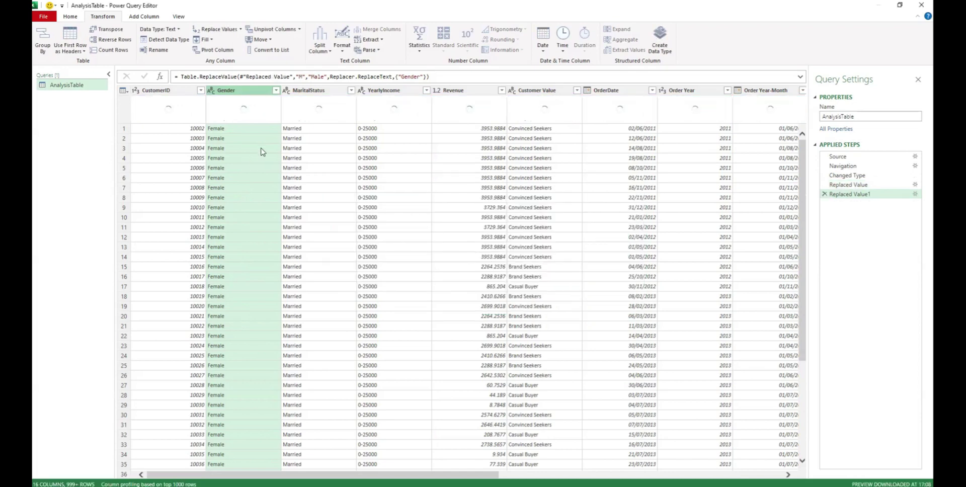
Load the full list of Gender values and apply the filter with all values kept
{"action": "left_click", "coordinate": [276, 91]}
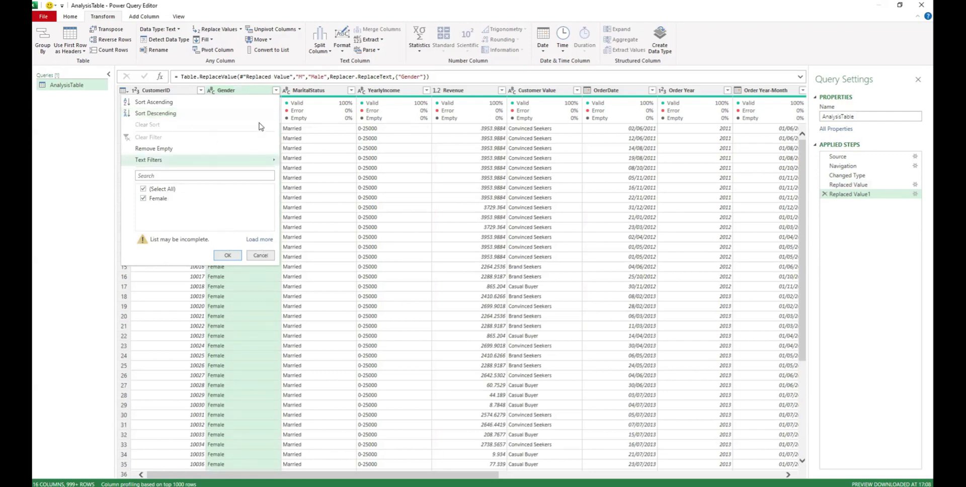
{"action": "left_click", "coordinate": [258, 243]}
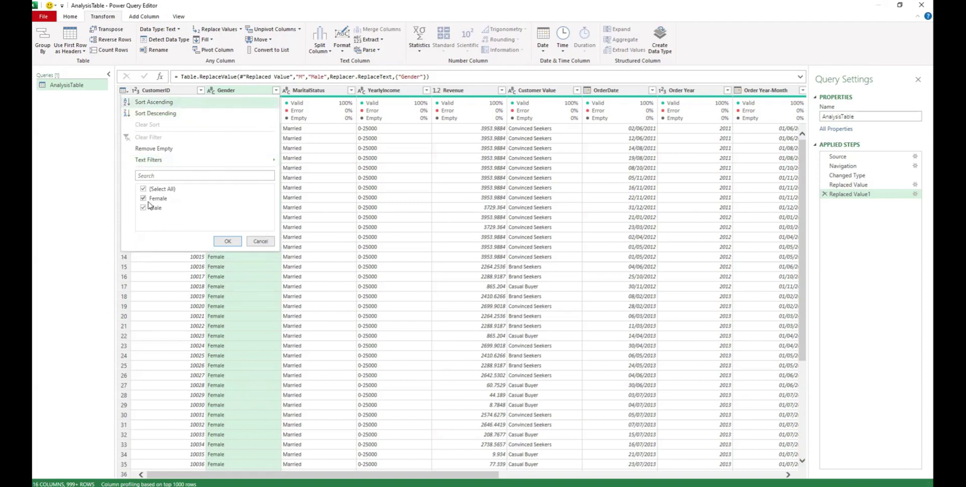
{"action": "left_click", "coordinate": [228, 241]}
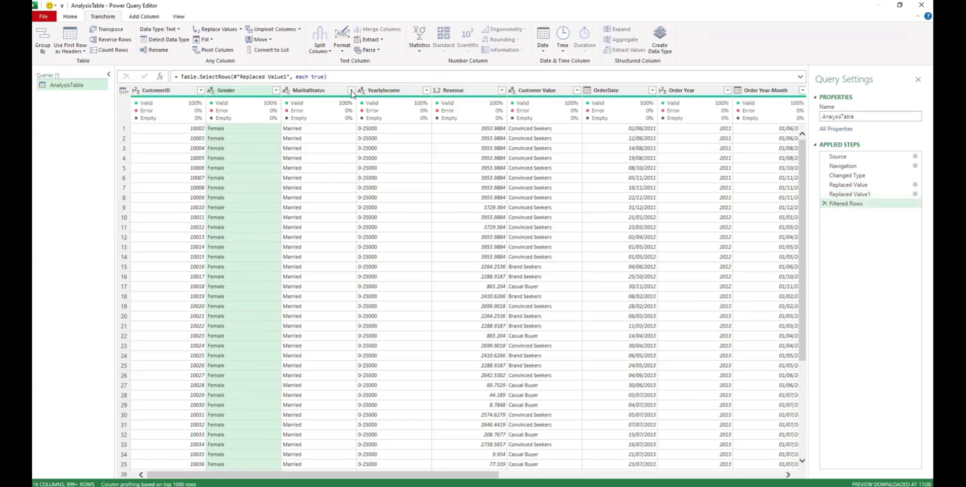
Check the full lists of distinct values in the MaritalStatus and YearlyIncome columns without filtering them
{"action": "left_click", "coordinate": [350, 91]}
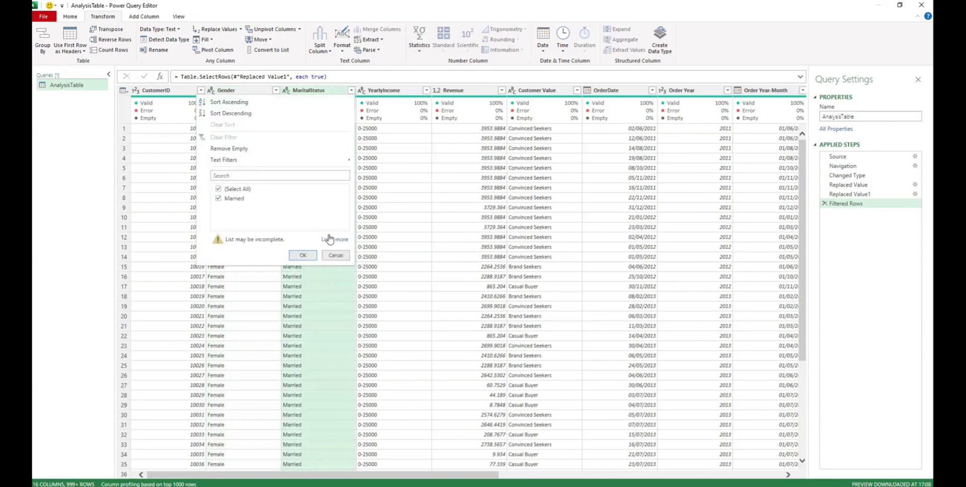
{"action": "left_click", "coordinate": [335, 240]}
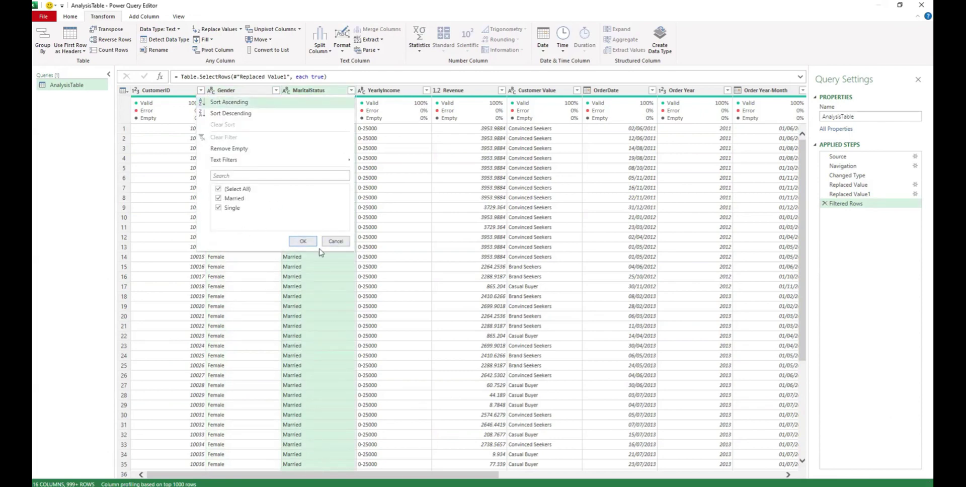
{"action": "left_click", "coordinate": [335, 242]}
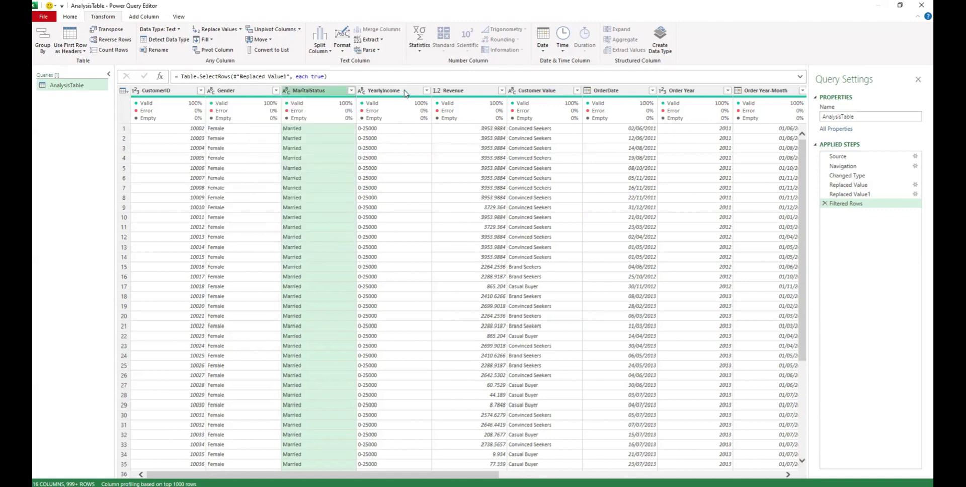
{"action": "left_click", "coordinate": [426, 90]}
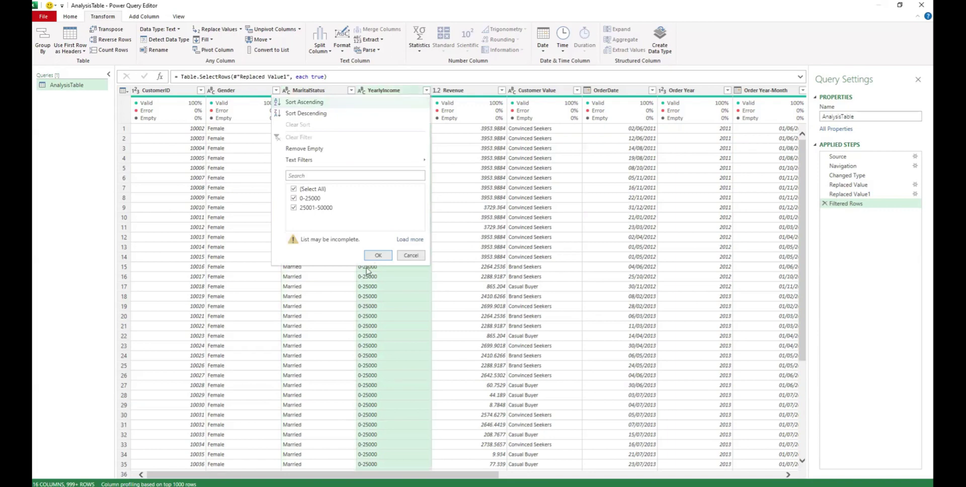
{"action": "left_click", "coordinate": [405, 241]}
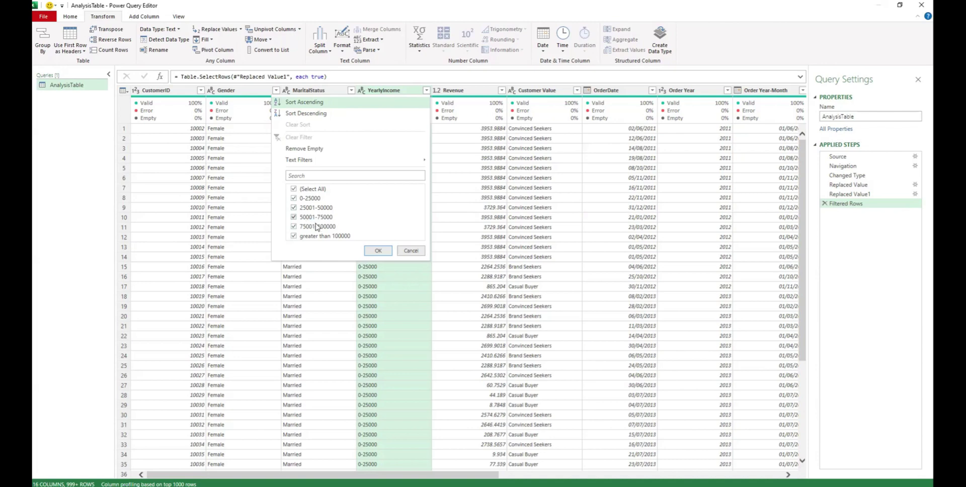
{"action": "left_click", "coordinate": [410, 251]}
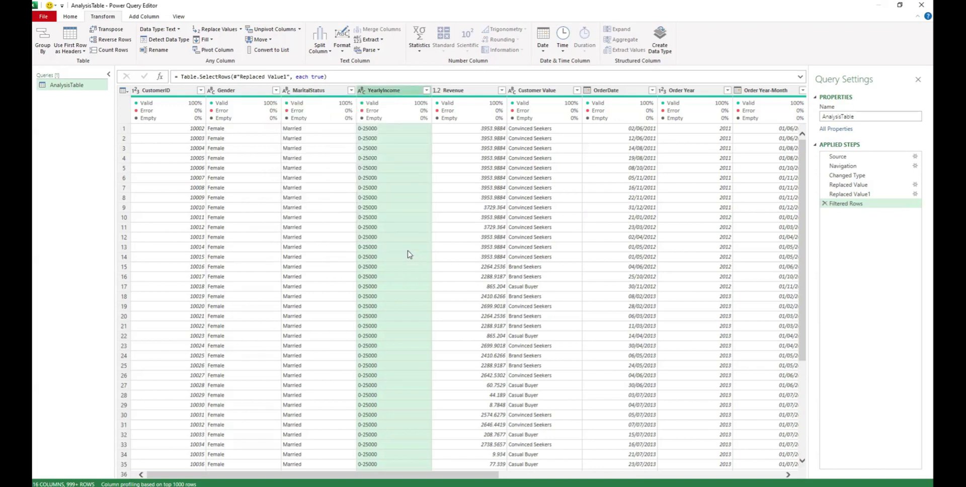
Replace the value 0-25000 with "Less than 25K" in the YearlyIncome column
{"action": "right_click", "coordinate": [388, 131]}
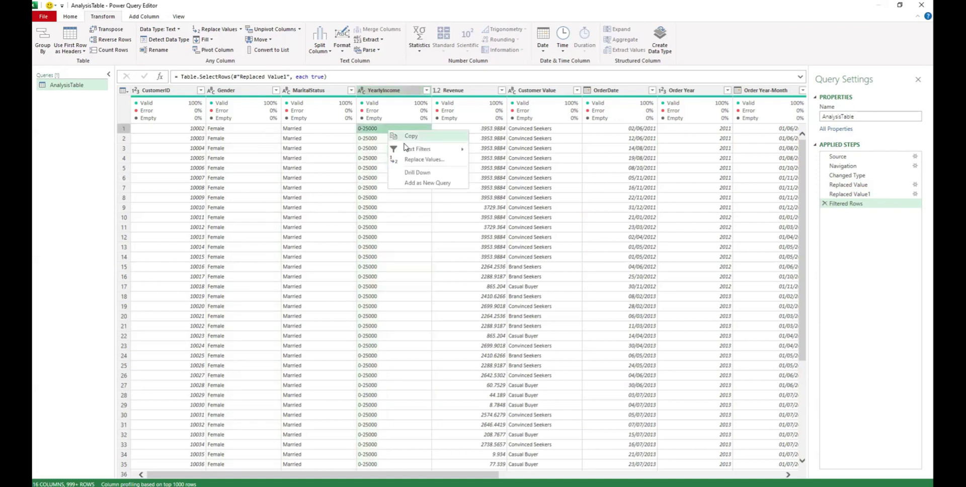
{"action": "left_click", "coordinate": [423, 160]}
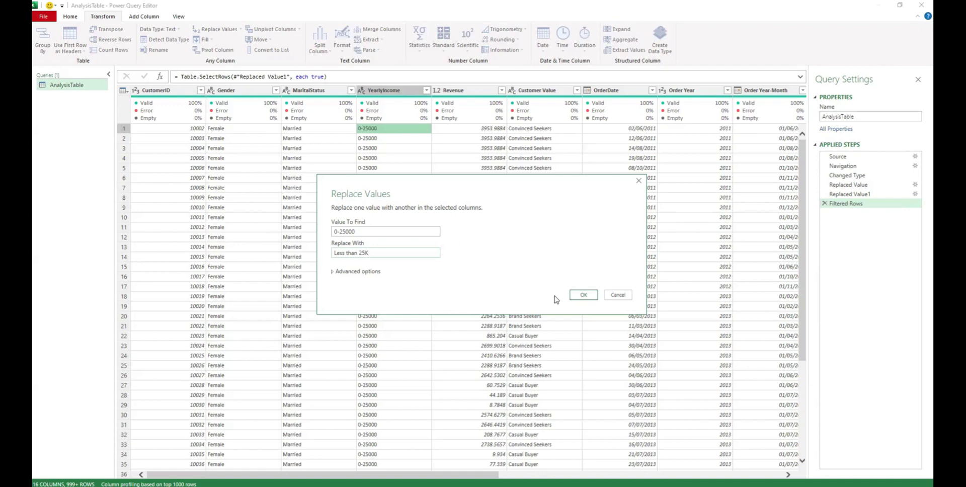
{"action": "left_click", "coordinate": [582, 295]}
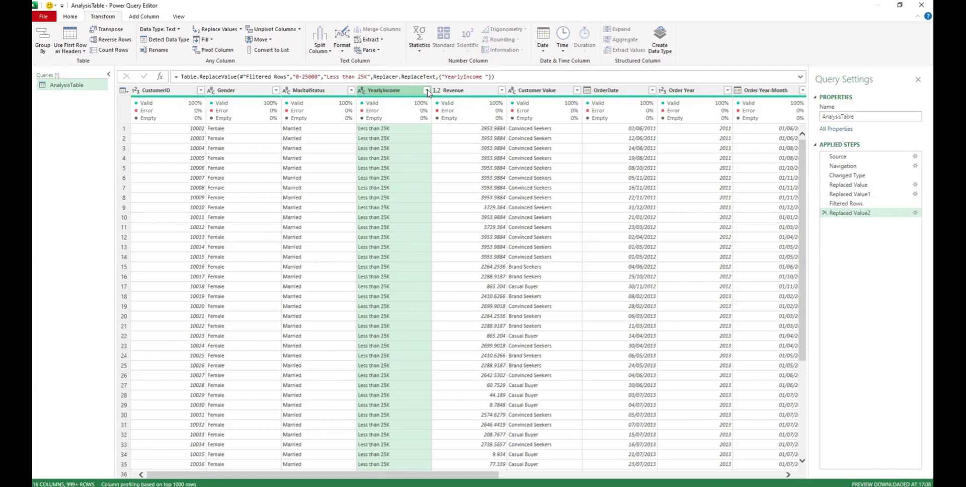
{"action": "left_click", "coordinate": [427, 90]}
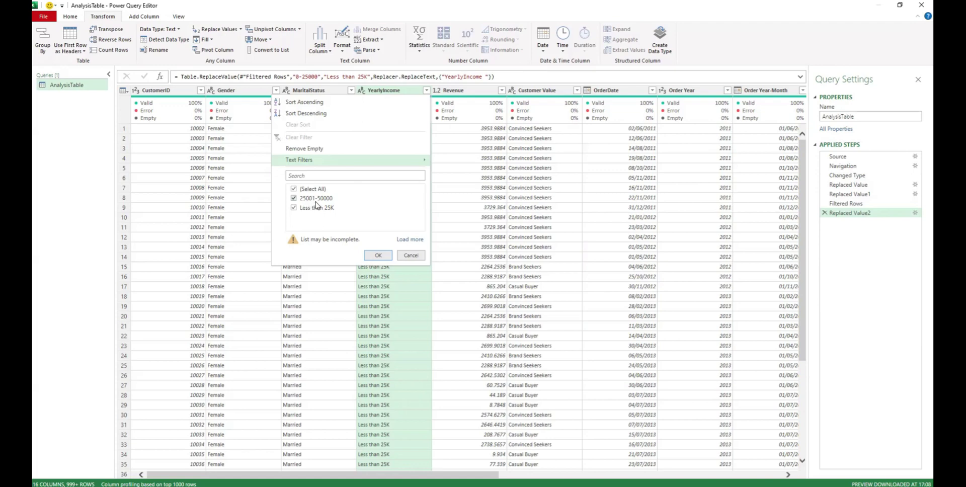
{"action": "left_click", "coordinate": [410, 256]}
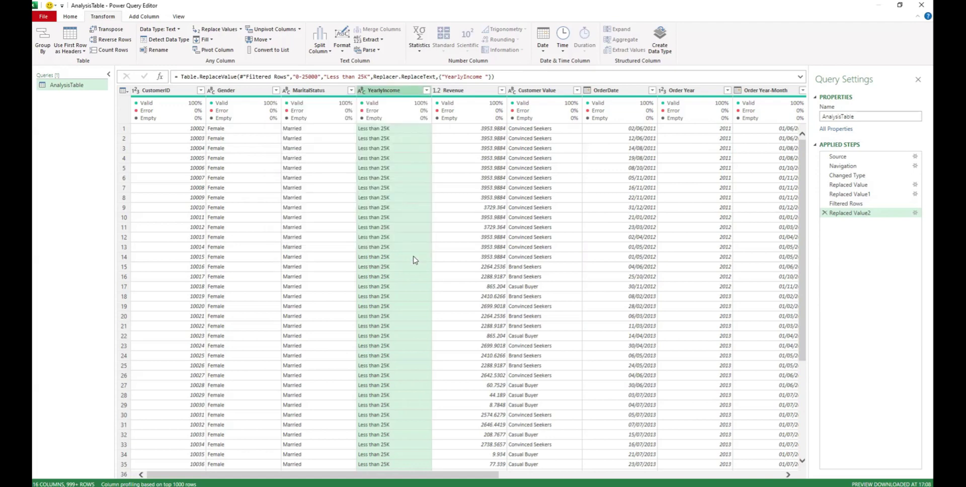
{"action": "right_click", "coordinate": [386, 93]}
{"action": "left_click", "coordinate": [426, 203]}
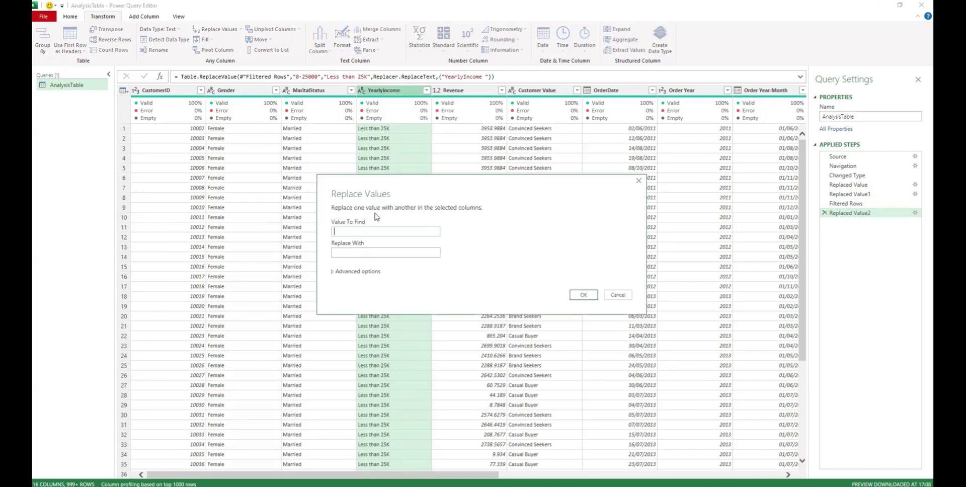
{"action": "type", "text": "2500"}
{"action": "type", "text": "1 -"}
{"action": "key", "text": "BackSpace"}
{"action": "type", "text": "-50000"}
{"action": "left_click", "coordinate": [359, 253]}
{"action": "type", "text": "25k to 50K"}
{"action": "left_click", "coordinate": [343, 253]}
{"action": "key", "text": "BackSpace"}
{"action": "type", "text": "K"}
{"action": "left_click", "coordinate": [584, 295]}
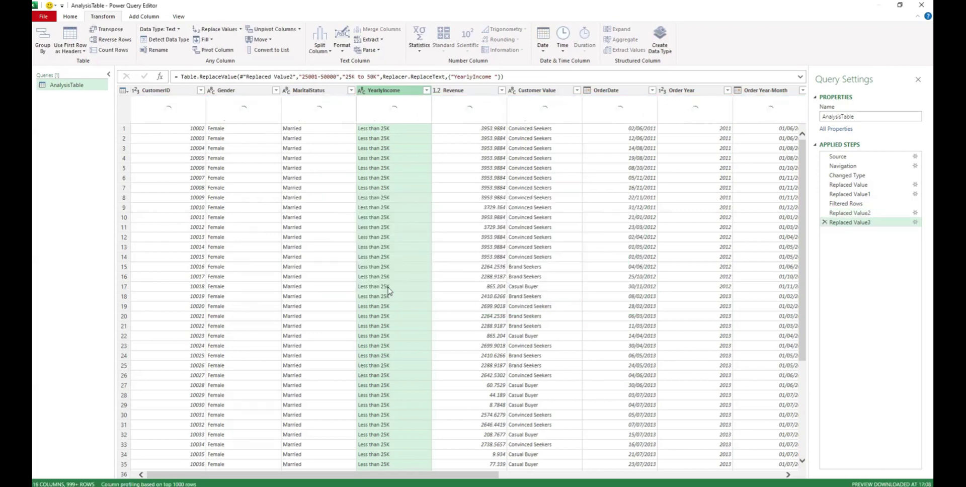
Check the full YearlyIncome value list for remaining numeric ranges and open Replace Values for that column
{"action": "left_click", "coordinate": [426, 90]}
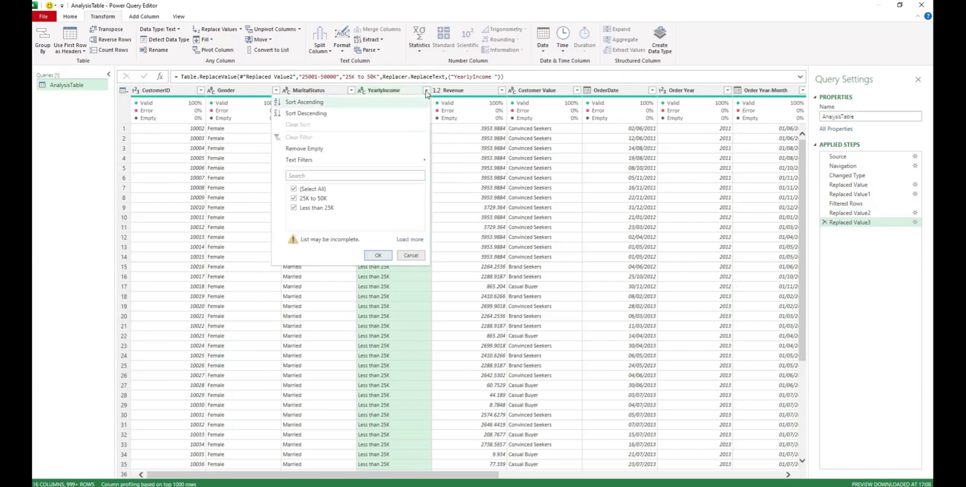
{"action": "left_click", "coordinate": [410, 241]}
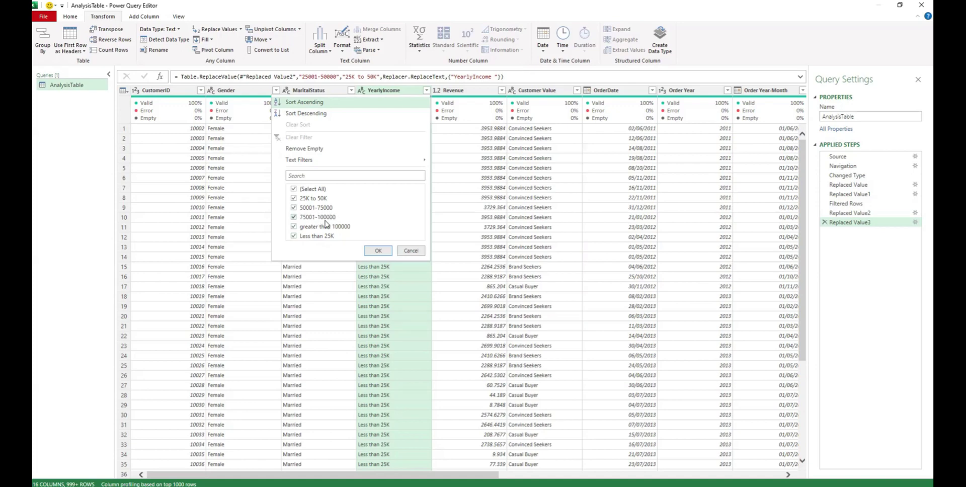
{"action": "left_click", "coordinate": [411, 251]}
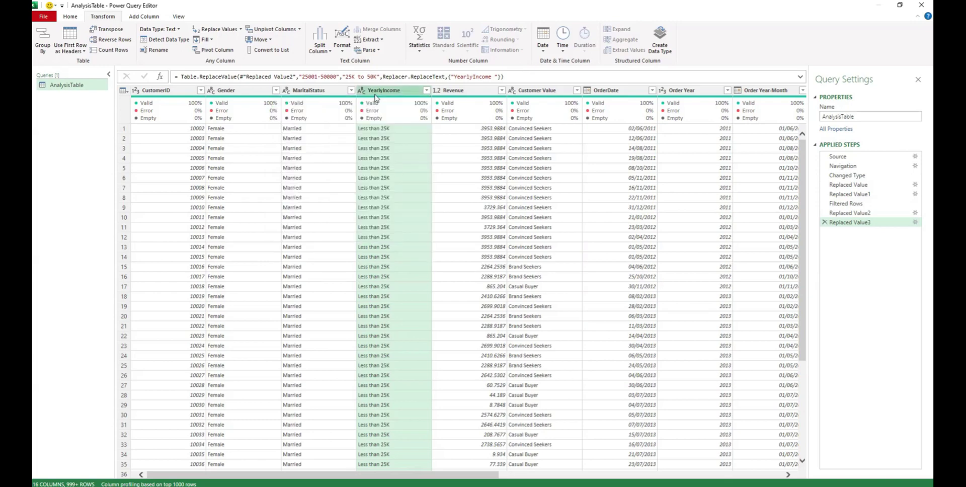
{"action": "right_click", "coordinate": [381, 92]}
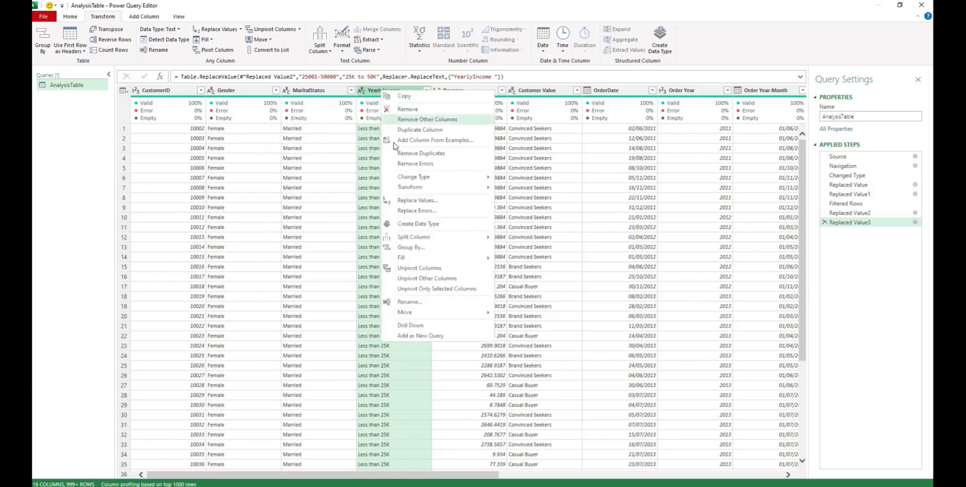
{"action": "left_click", "coordinate": [412, 203]}
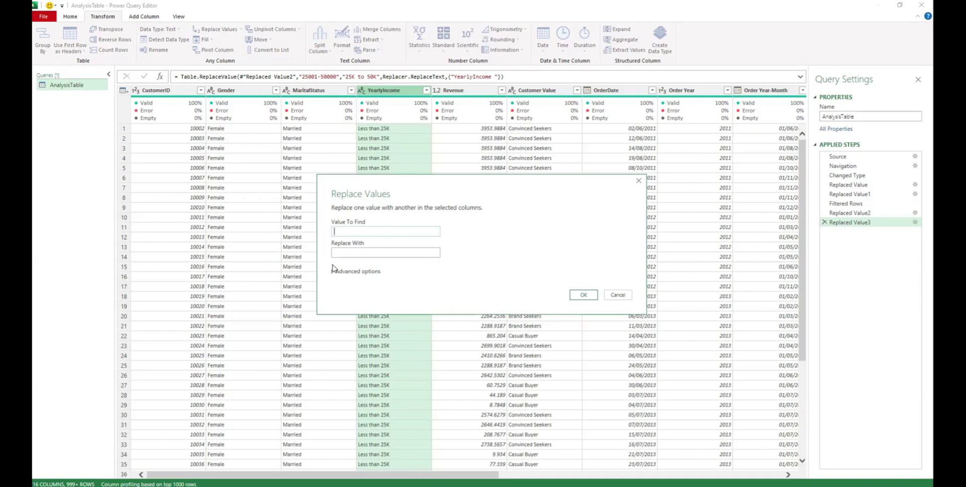
{"action": "type", "text": "2500"}
{"action": "type", "text": "01"}
{"action": "key", "text": "BackSpace"}
{"action": "type", "text": "1"}
{"action": "type", "text": "-"}
{"action": "type", "text": "5"}
{"action": "type", "text": "0"}
{"action": "type", "text": "000"}
{"action": "key", "text": "BackSpace"}
{"action": "key", "text": "BackSpace"}
{"action": "key", "text": "BackSpace"}
{"action": "key", "text": "BackSpace"}
{"action": "key", "text": "BackSpace"}
{"action": "key", "text": "BackSpace"}
{"action": "key", "text": "BackSpace"}
{"action": "key", "text": "BackSpace"}
{"action": "key", "text": "BackSpace"}
{"action": "key", "text": "BackSpace"}
{"action": "type", "text": "50"}
{"action": "type", "text": "00"}
{"action": "type", "text": "1"}
{"action": "type", "text": "-75000"}
{"action": "type", "text": "50"}
{"action": "type", "text": "K to"}
{"action": "type", "text": " 75"}
{"action": "type", "text": "K"}
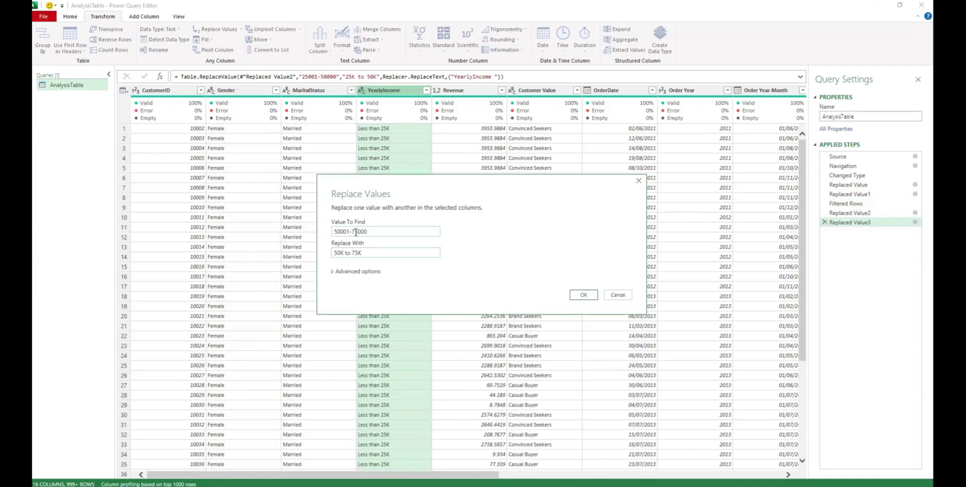
{"action": "left_click", "coordinate": [577, 298]}
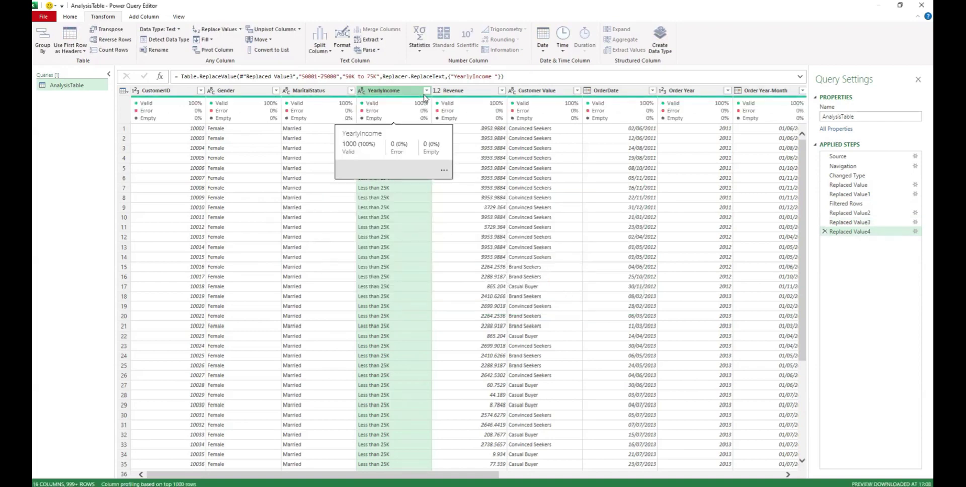
{"action": "right_click", "coordinate": [395, 93]}
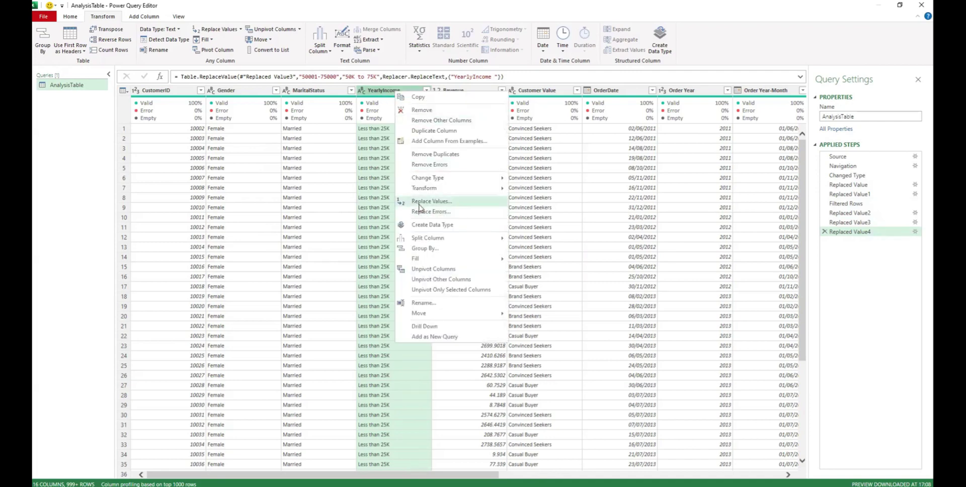
{"action": "left_click", "coordinate": [417, 202]}
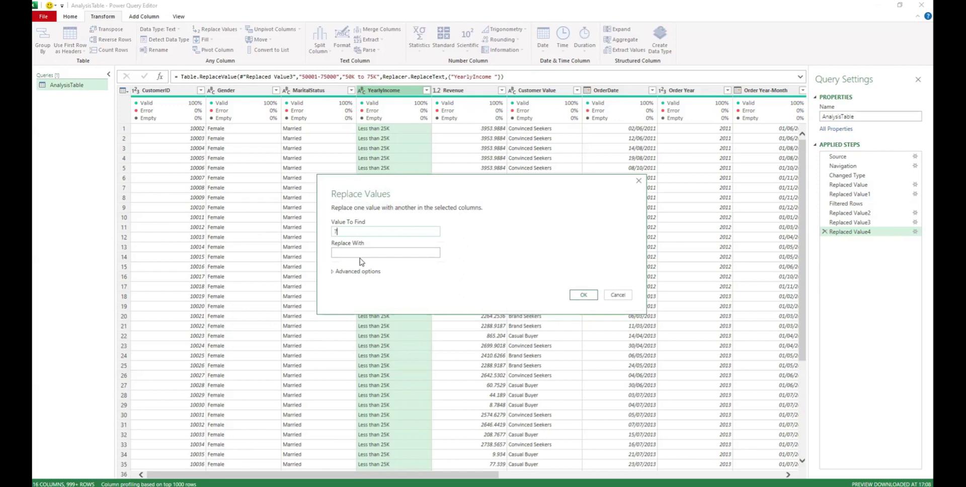
{"action": "type", "text": "7500"}
{"action": "type", "text": "1-100"}
{"action": "type", "text": "000"}
{"action": "type", "text": "75K"}
{"action": "type", "text": " to "}
{"action": "type", "text": "100"}
{"action": "left_click", "coordinate": [583, 296]}
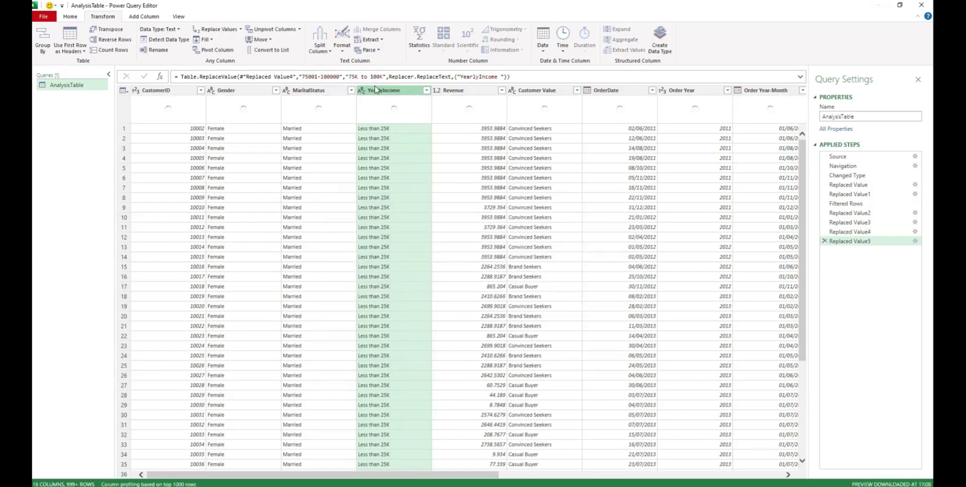
Check the YearlyIncome value list, and replace "greater than 100000" with "Above 100K" in that column
{"action": "left_click", "coordinate": [426, 92]}
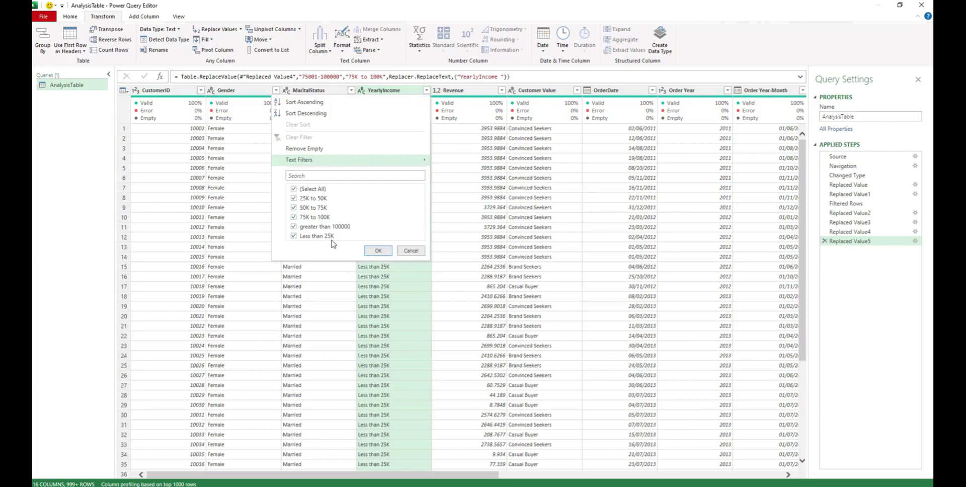
{"action": "left_click", "coordinate": [410, 250]}
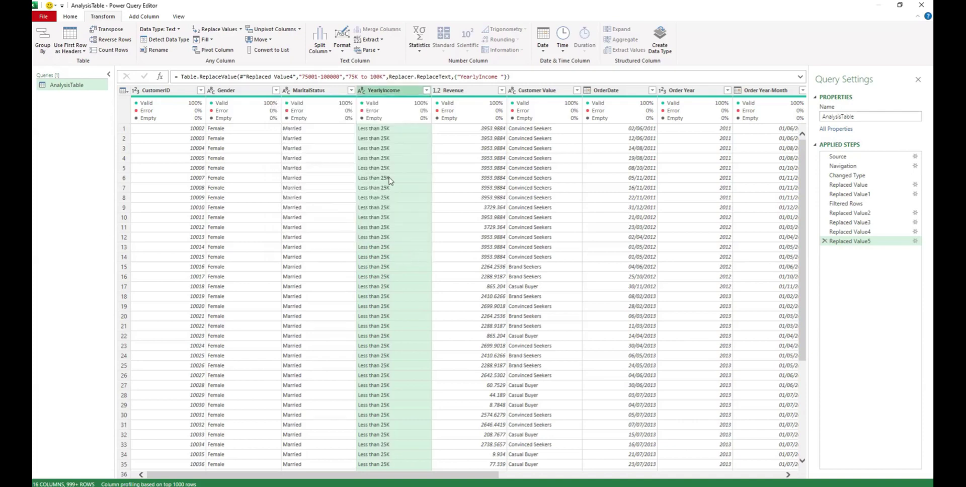
{"action": "right_click", "coordinate": [377, 90]}
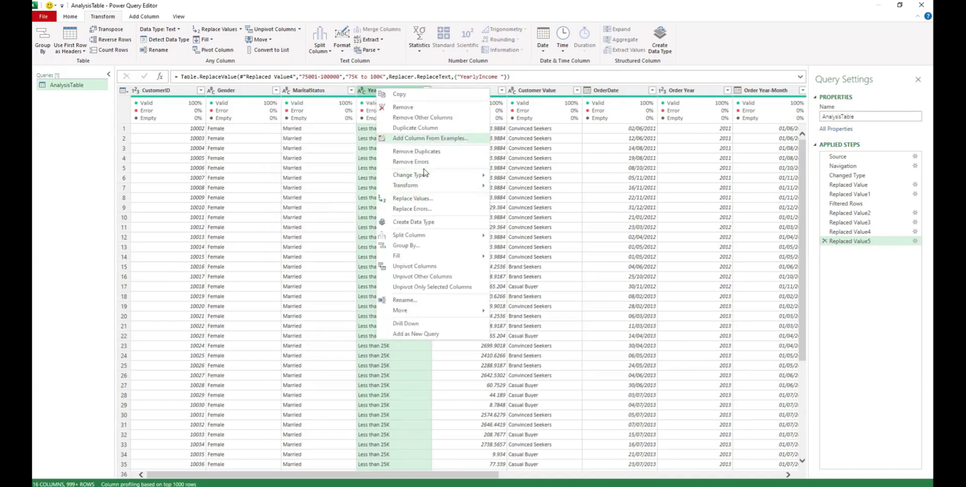
{"action": "left_click", "coordinate": [408, 199]}
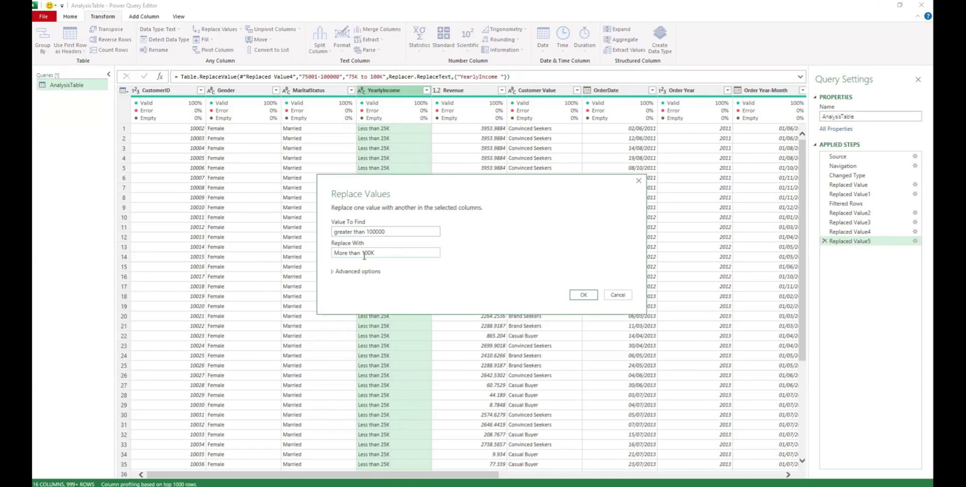
{"action": "left_click_drag", "start_coordinate": [361, 253], "coordinate": [335, 256]}
{"action": "type", "text": "Above"}
{"action": "left_click", "coordinate": [583, 295]}
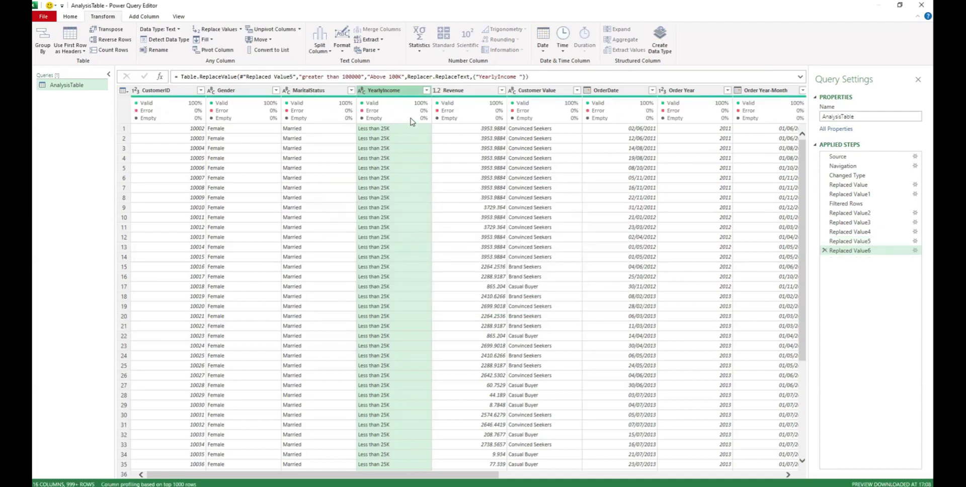
Load the full YearlyIncome value list to verify the replaced income labels, leaving the filter unchanged
{"action": "left_click", "coordinate": [426, 91]}
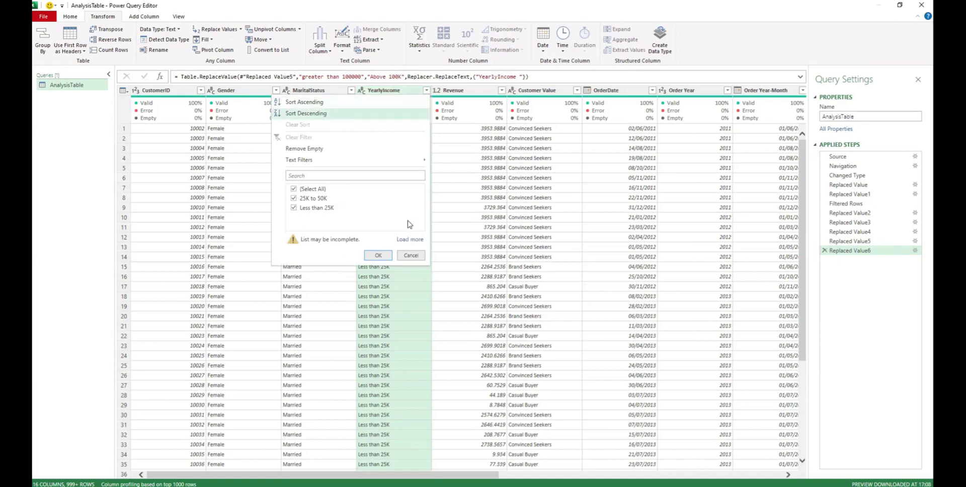
{"action": "left_click", "coordinate": [410, 239]}
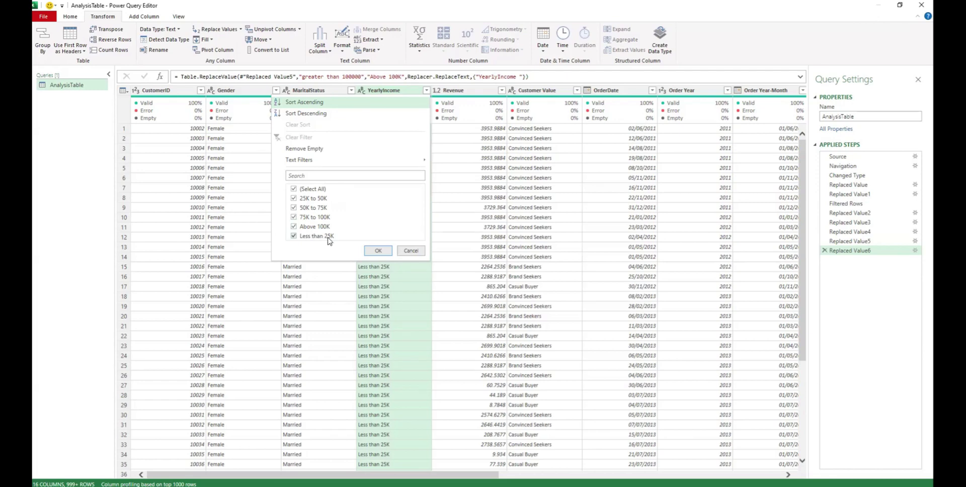
{"action": "left_click", "coordinate": [411, 251]}
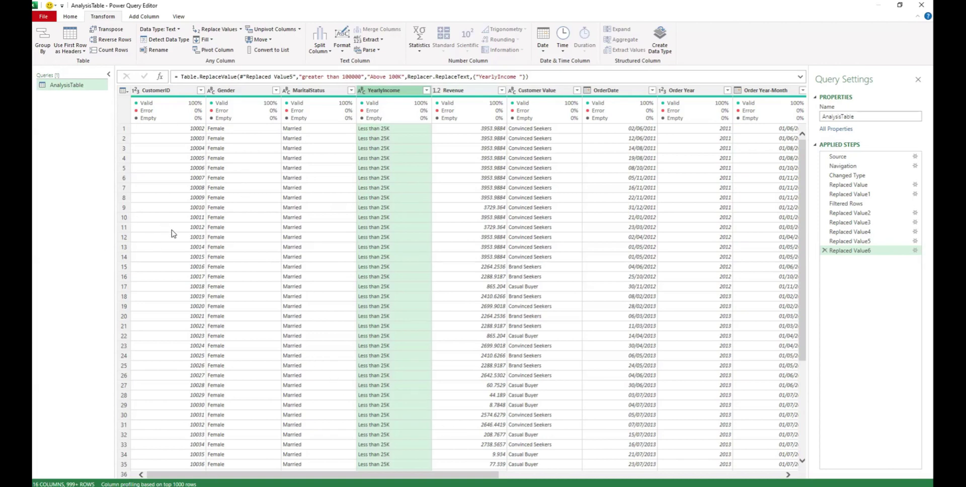
{"action": "scroll", "coordinate": [171, 234], "scroll_direction": "down", "scroll_amount": 4}
{"action": "scroll", "coordinate": [171, 234], "scroll_direction": "up", "scroll_amount": 4}
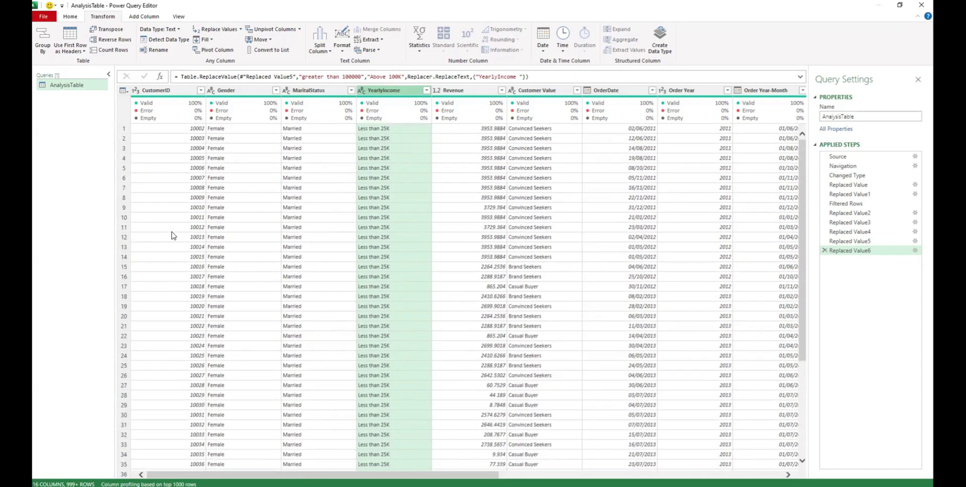
Change the CustomerID column's data type to Text and the Revenue column's to Currency
{"action": "left_click", "coordinate": [137, 92]}
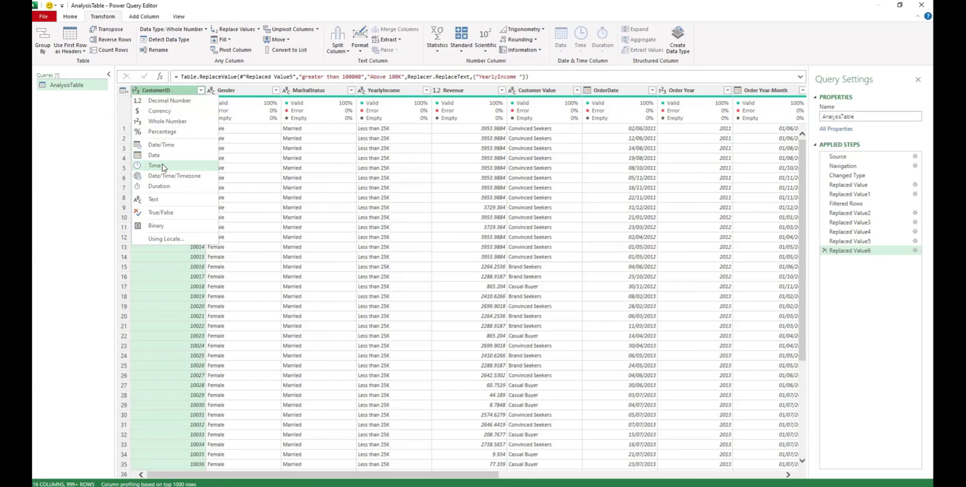
{"action": "left_click", "coordinate": [164, 199]}
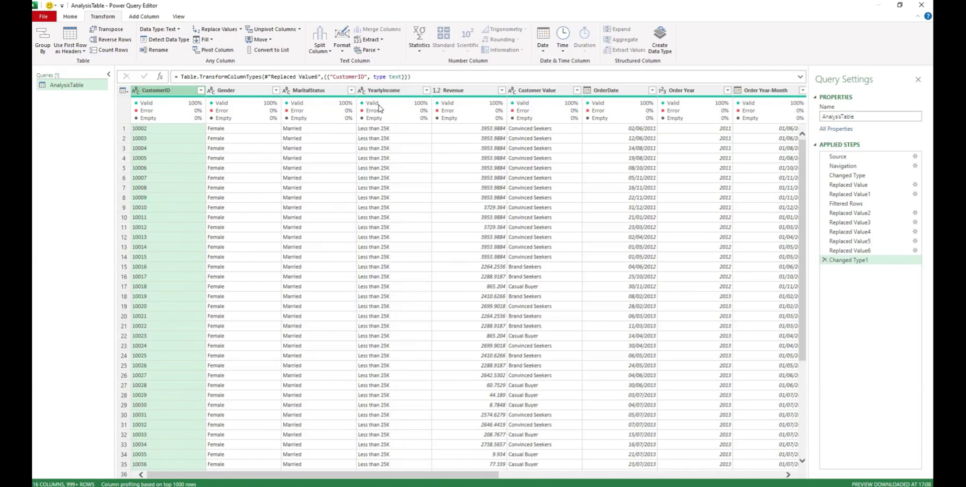
{"action": "mouse_move", "coordinate": [473, 100]}
{"action": "left_click", "coordinate": [436, 90]}
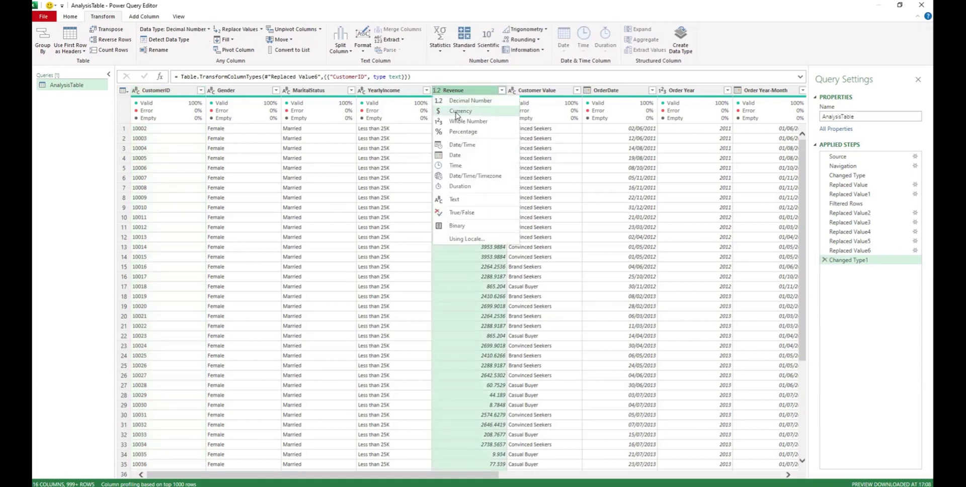
{"action": "left_click", "coordinate": [455, 113]}
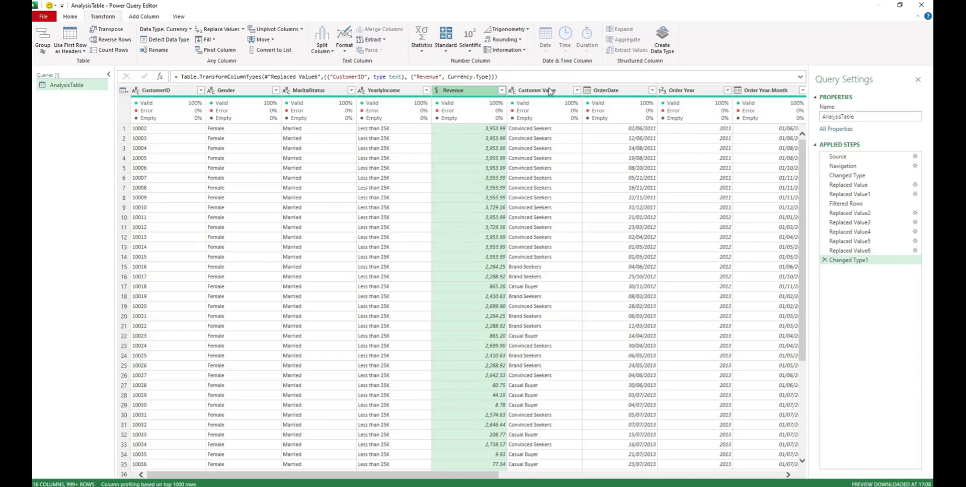
Review the full Customer Value list and the OrderDate column's filter list without applying any filter
{"action": "left_click", "coordinate": [577, 90]}
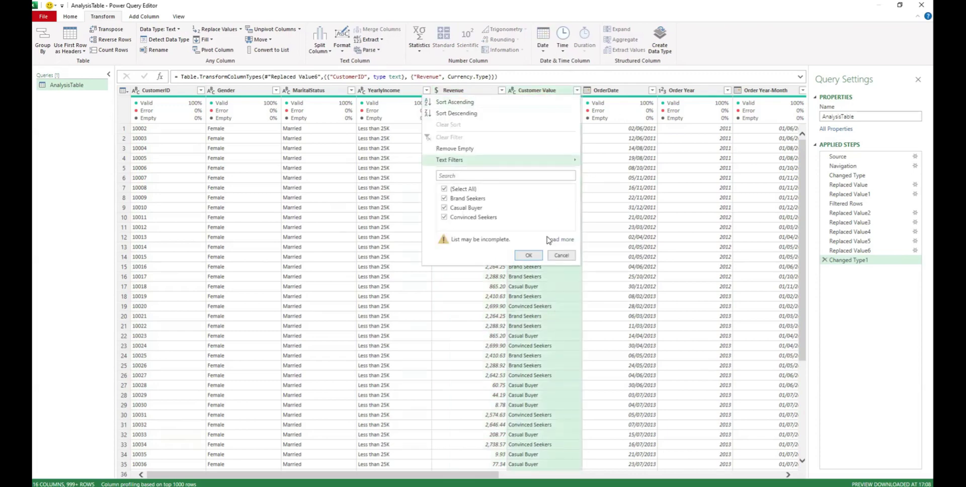
{"action": "left_click", "coordinate": [558, 240]}
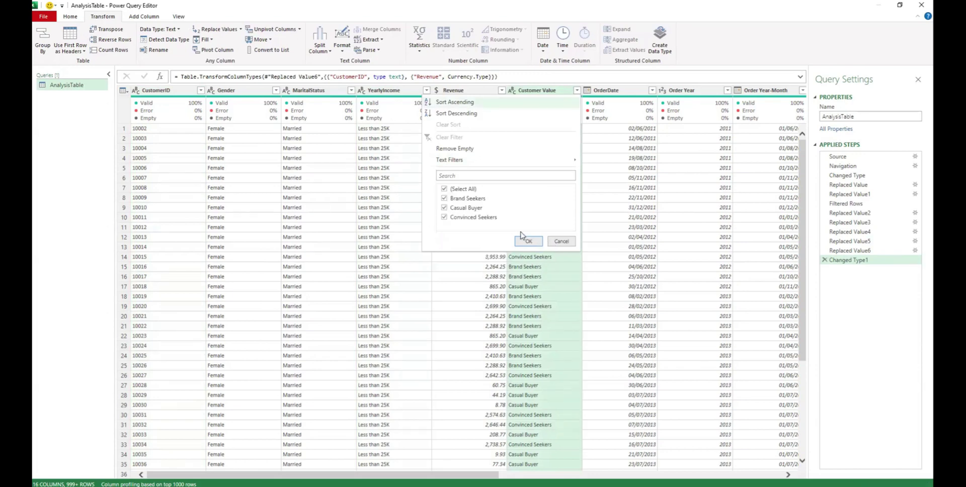
{"action": "left_click", "coordinate": [558, 243]}
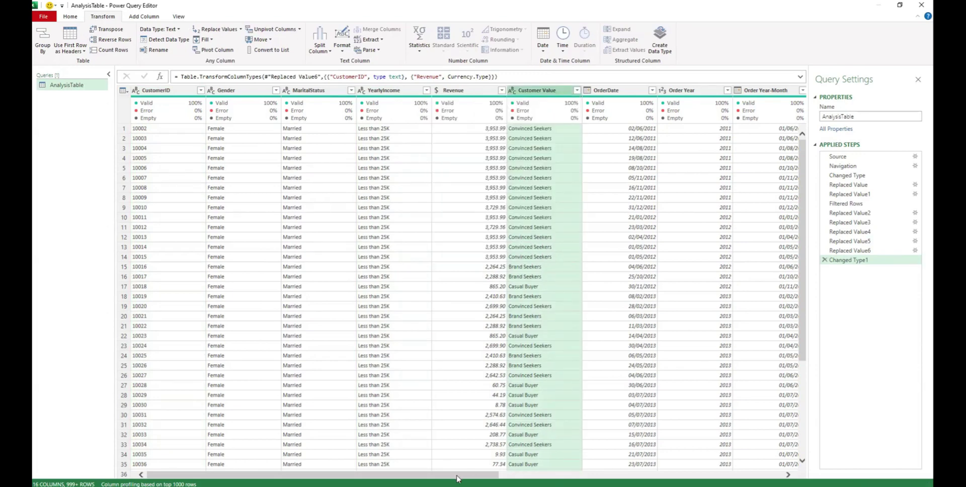
{"action": "left_click_drag", "start_coordinate": [479, 477], "coordinate": [560, 478]}
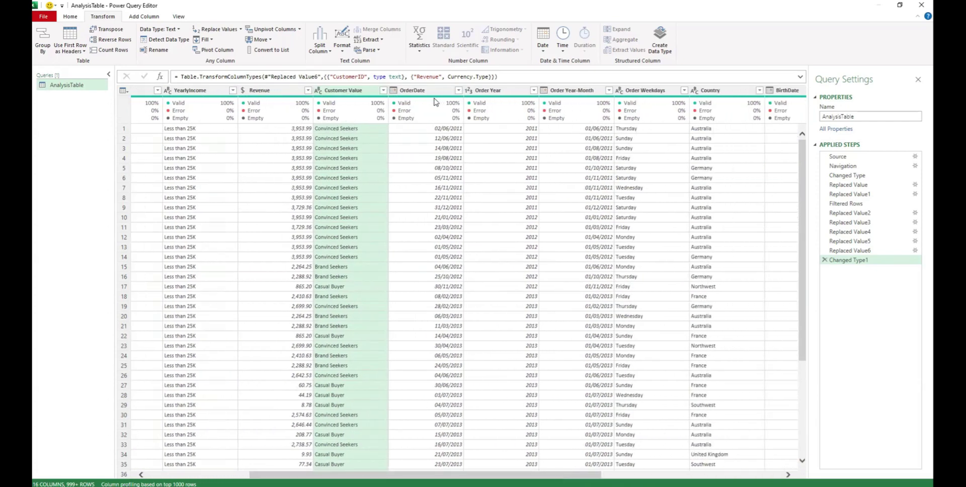
{"action": "mouse_move", "coordinate": [435, 102]}
{"action": "left_click", "coordinate": [459, 92]}
{"action": "left_click", "coordinate": [459, 91]}
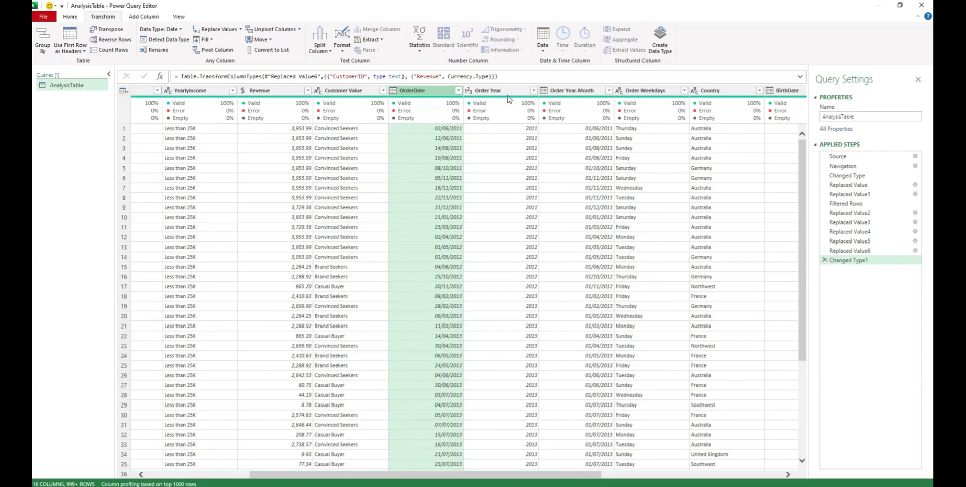
Remove the Order Year-Month column from the table
{"action": "mouse_move", "coordinate": [590, 104]}
{"action": "left_click", "coordinate": [577, 91]}
{"action": "right_click", "coordinate": [577, 91]}
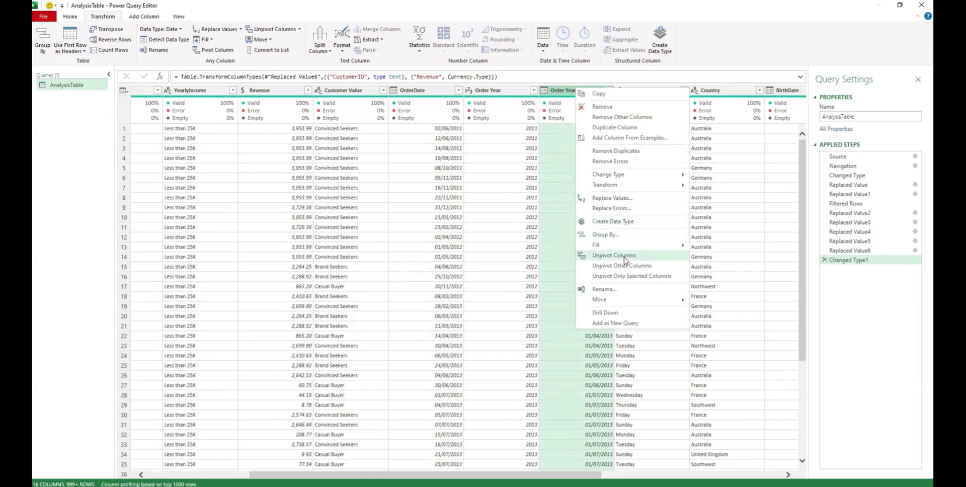
{"action": "left_click", "coordinate": [603, 107]}
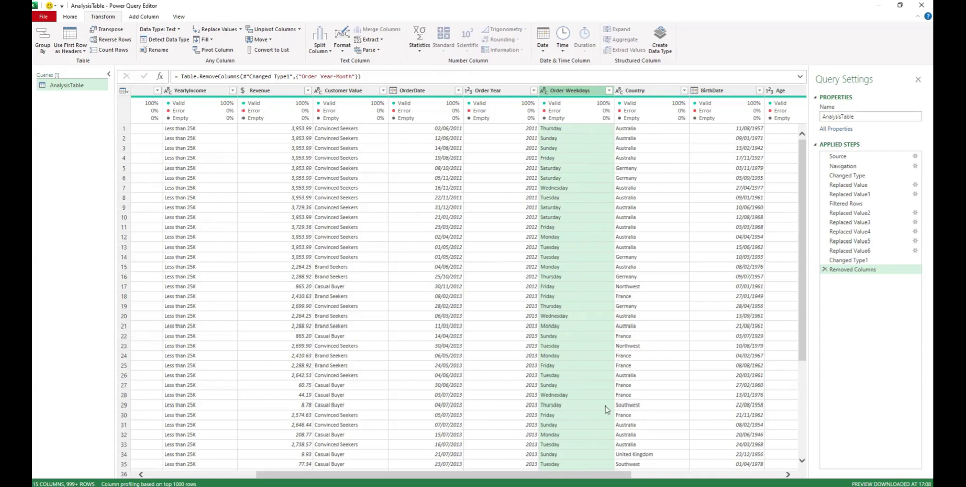
Remove the BirthDate column from the table
{"action": "left_click_drag", "start_coordinate": [598, 479], "coordinate": [688, 481]}
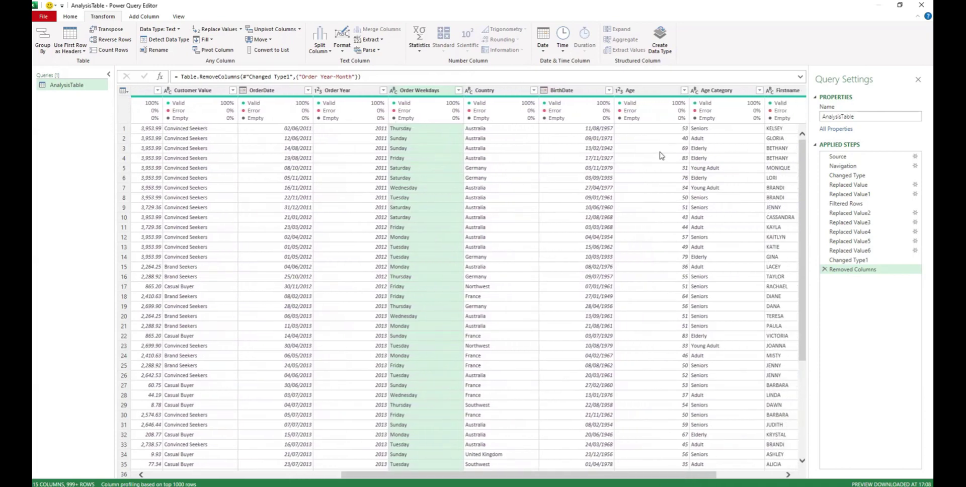
{"action": "left_click", "coordinate": [577, 91]}
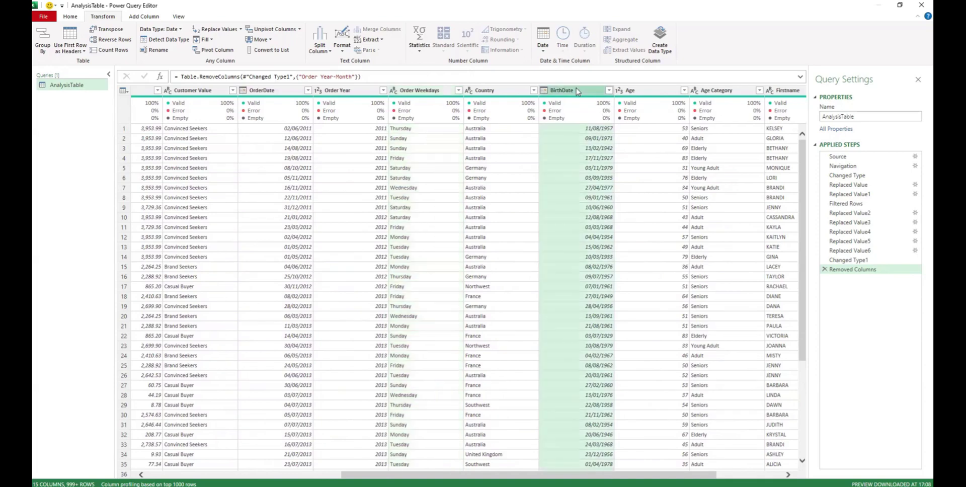
{"action": "right_click", "coordinate": [577, 90]}
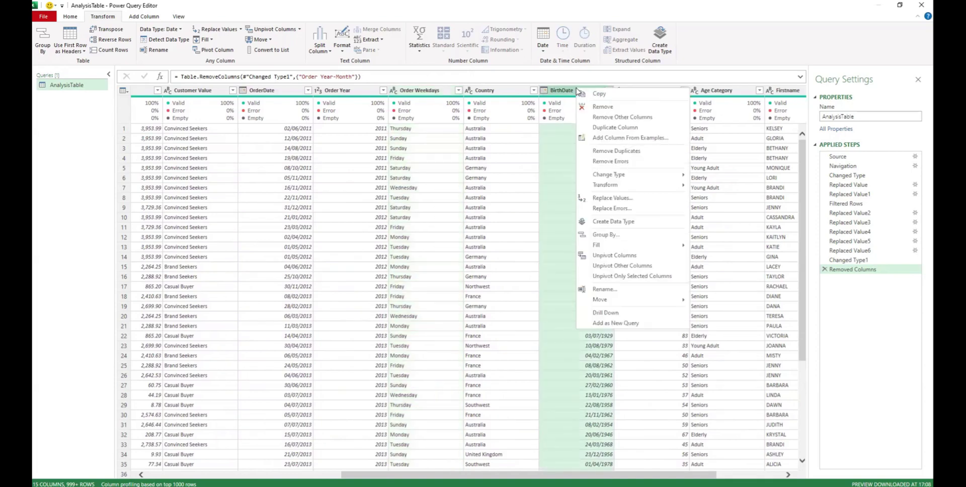
{"action": "left_click", "coordinate": [602, 106]}
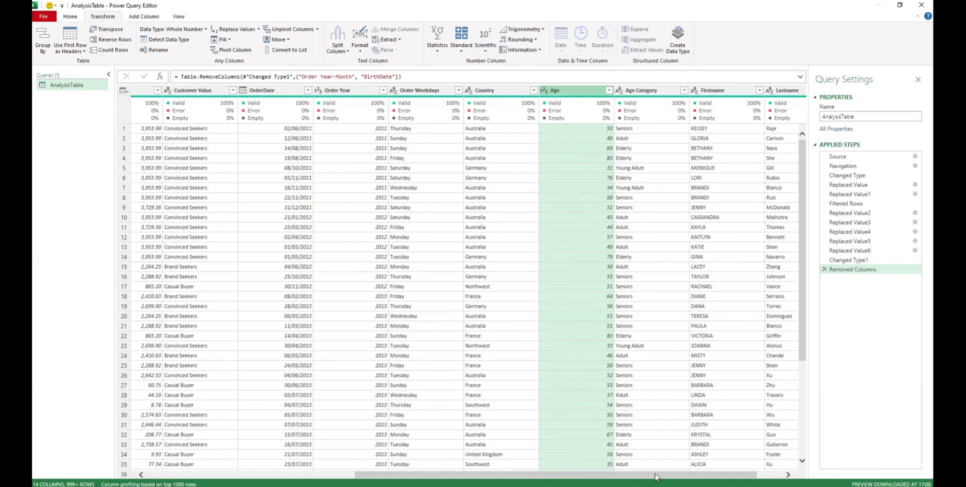
Apply the Capitalize Each Word transform to the Firstname column
{"action": "left_click_drag", "start_coordinate": [682, 476], "coordinate": [706, 480]}
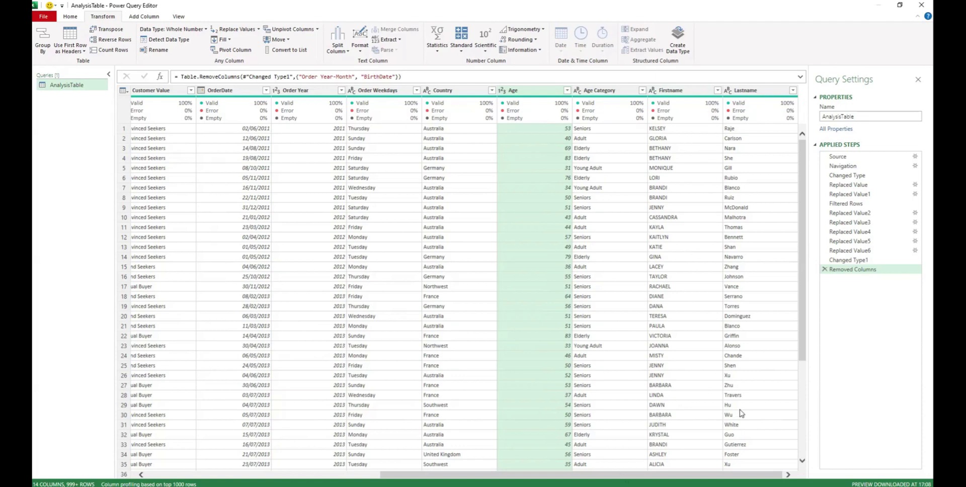
{"action": "left_click", "coordinate": [688, 92]}
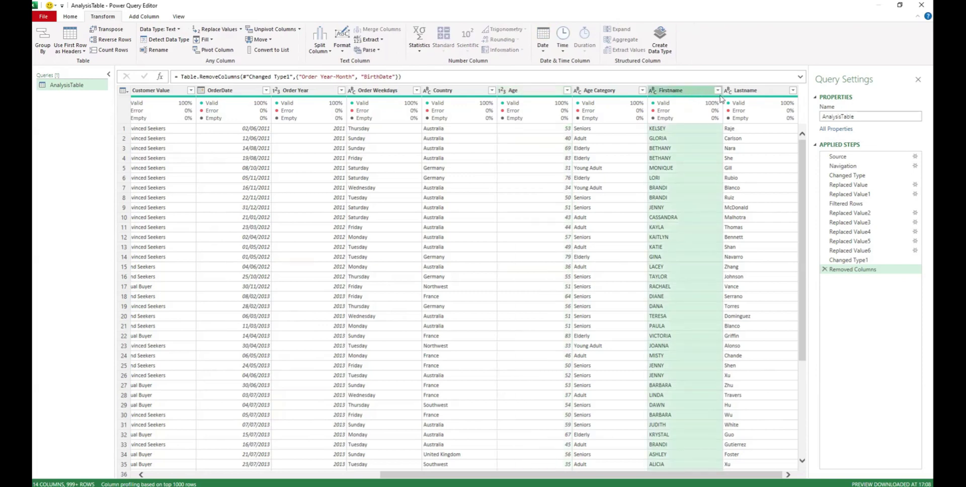
{"action": "left_click", "coordinate": [757, 92], "text": "ctrl"}
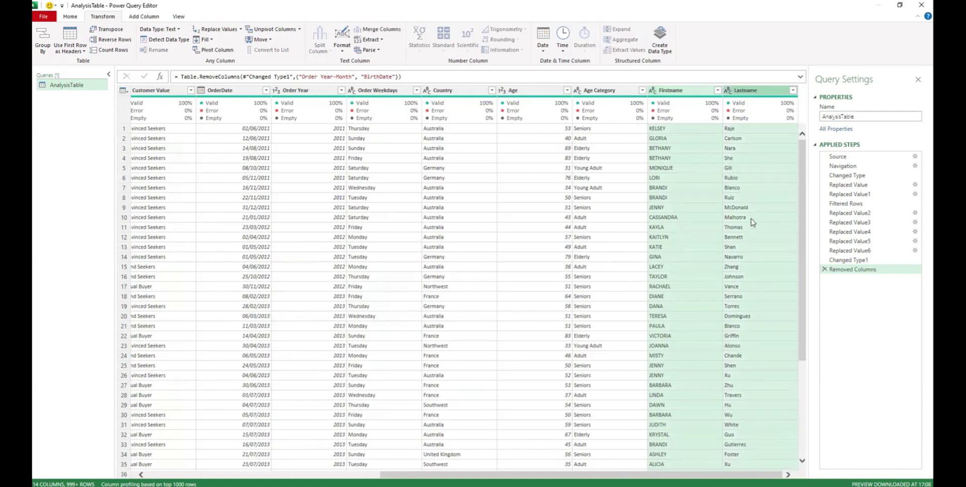
{"action": "left_click", "coordinate": [702, 94]}
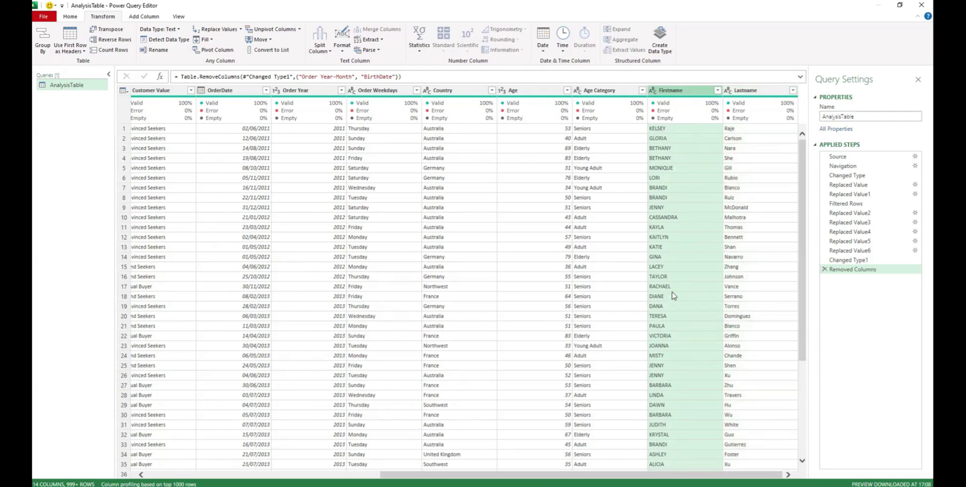
{"action": "right_click", "coordinate": [682, 92]}
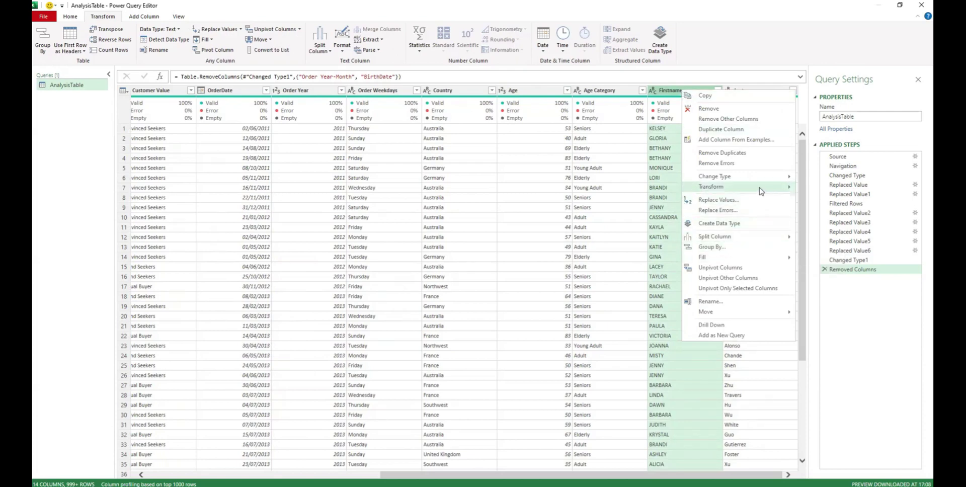
{"action": "mouse_move", "coordinate": [763, 191]}
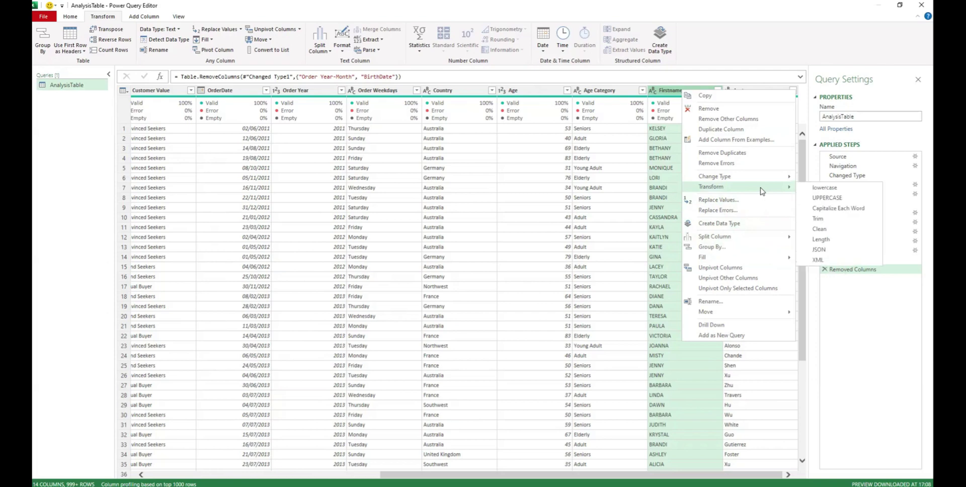
{"action": "left_click", "coordinate": [828, 208]}
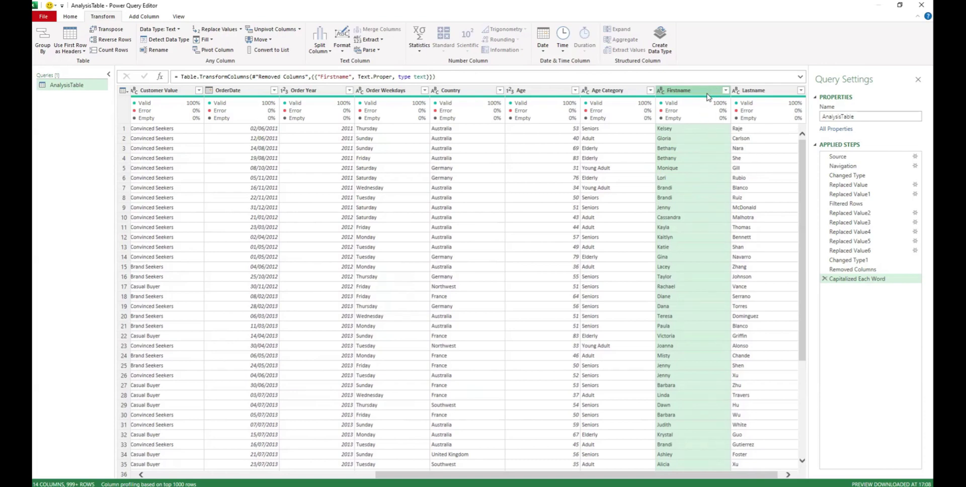
{"action": "left_click", "coordinate": [758, 90], "text": "ctrl"}
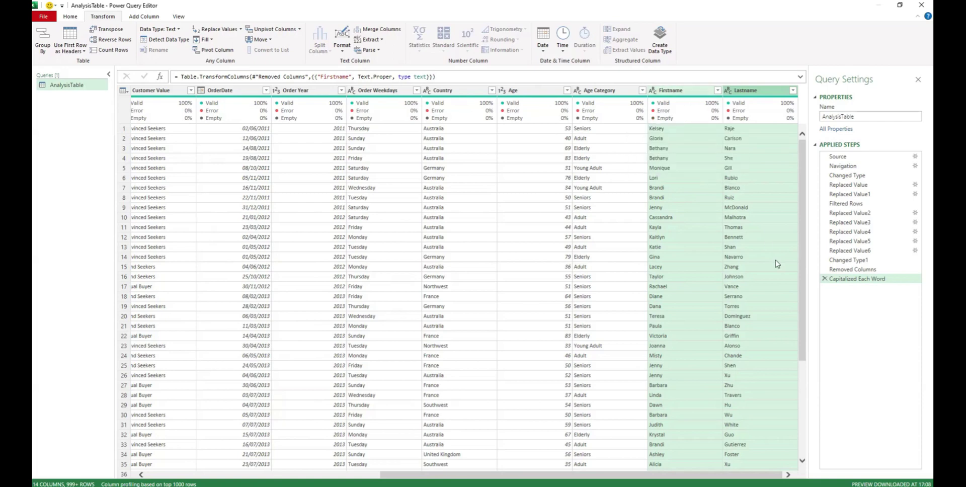
{"action": "left_click", "coordinate": [679, 92]}
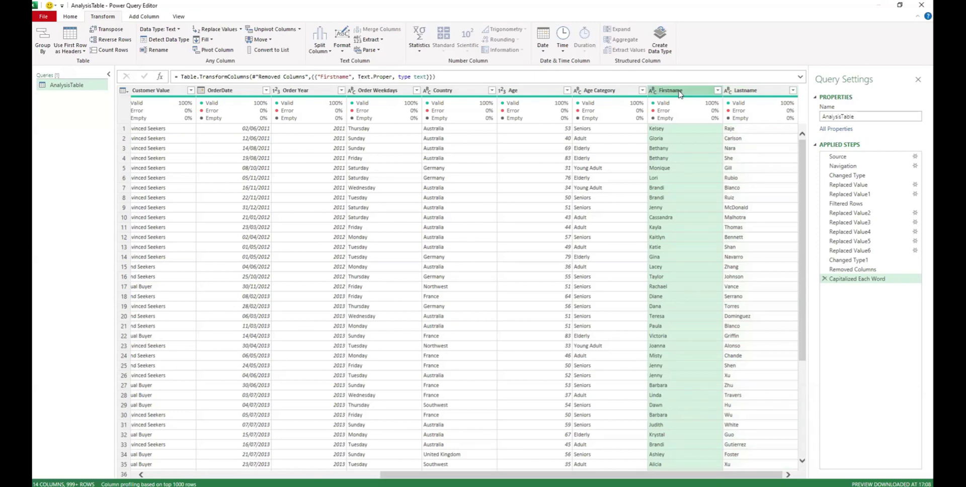
{"action": "left_click", "coordinate": [766, 95], "text": "ctrl"}
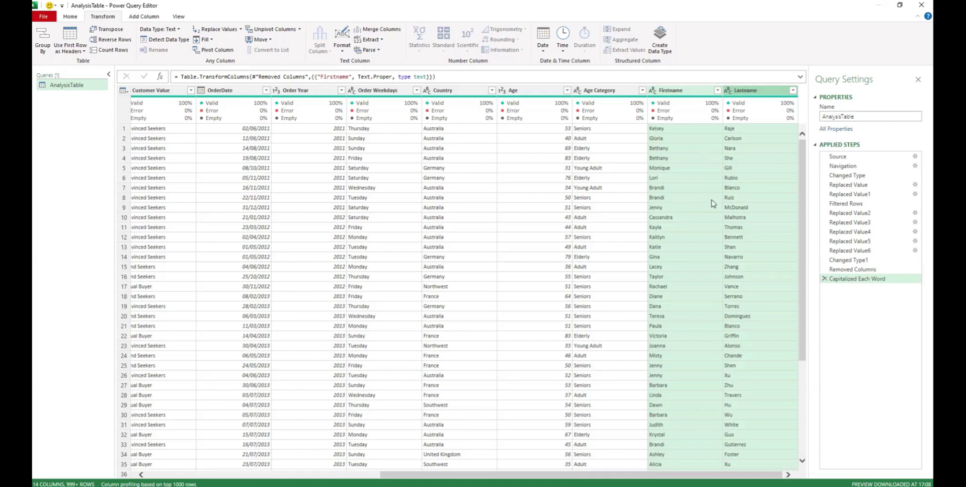
{"action": "left_click", "coordinate": [458, 92]}
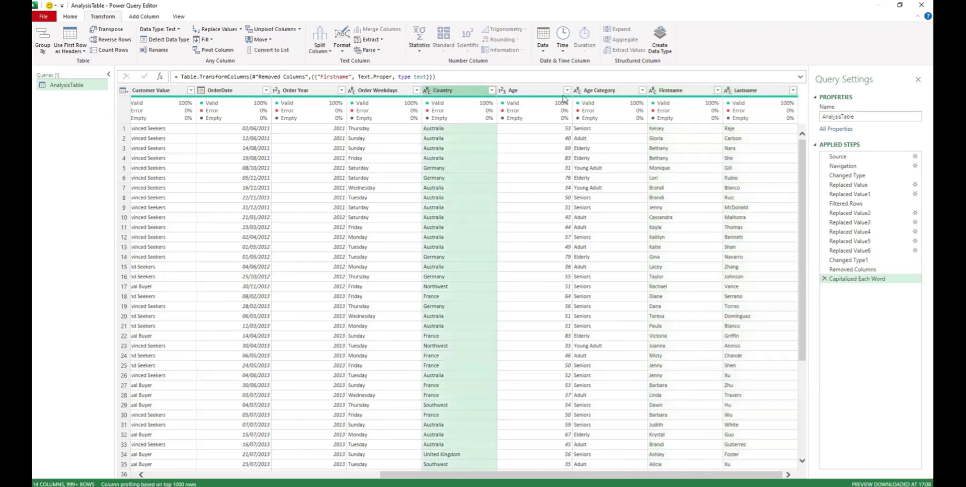
{"action": "left_click", "coordinate": [603, 92], "text": "ctrl"}
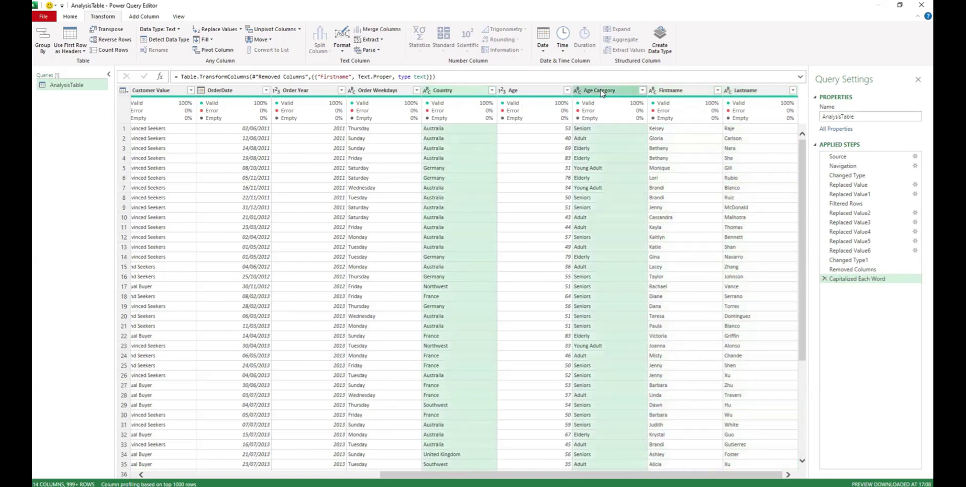
{"action": "left_click", "coordinate": [757, 93], "text": "ctrl"}
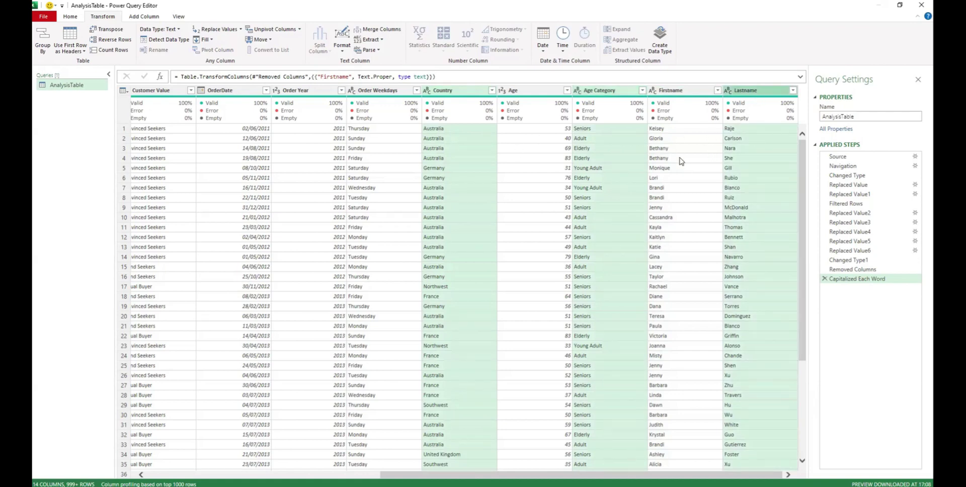
{"action": "left_click", "coordinate": [669, 93]}
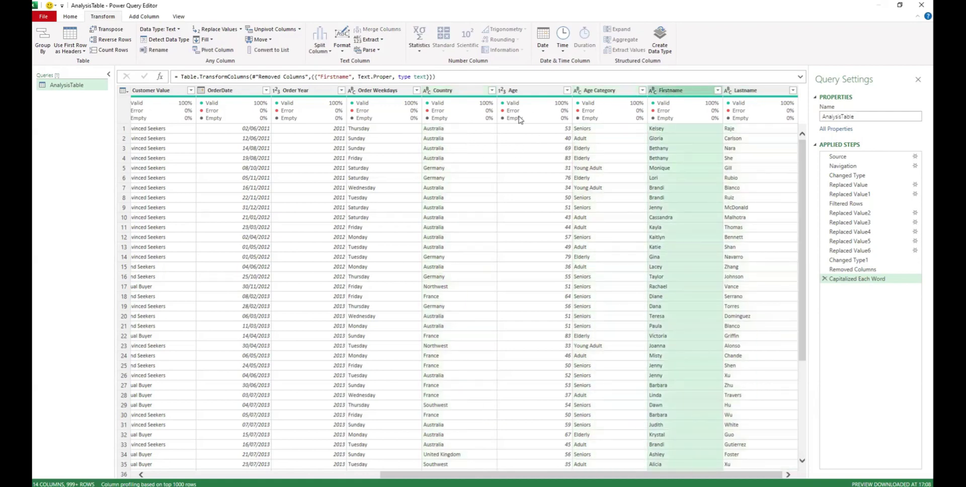
{"action": "left_click", "coordinate": [456, 92]}
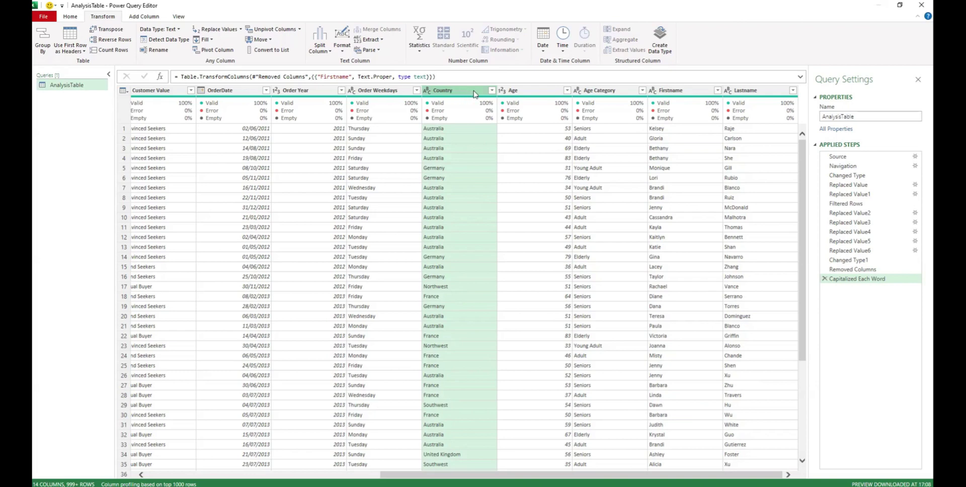
{"action": "left_click", "coordinate": [761, 93], "text": "shift"}
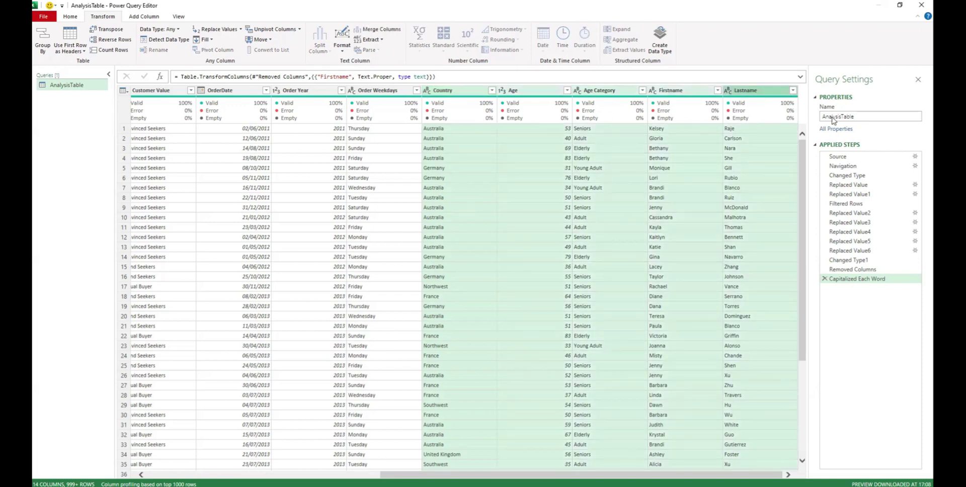
Merge the Firstname and Lastname columns with a space separator into one column named Customer Name
{"action": "left_click", "coordinate": [674, 92]}
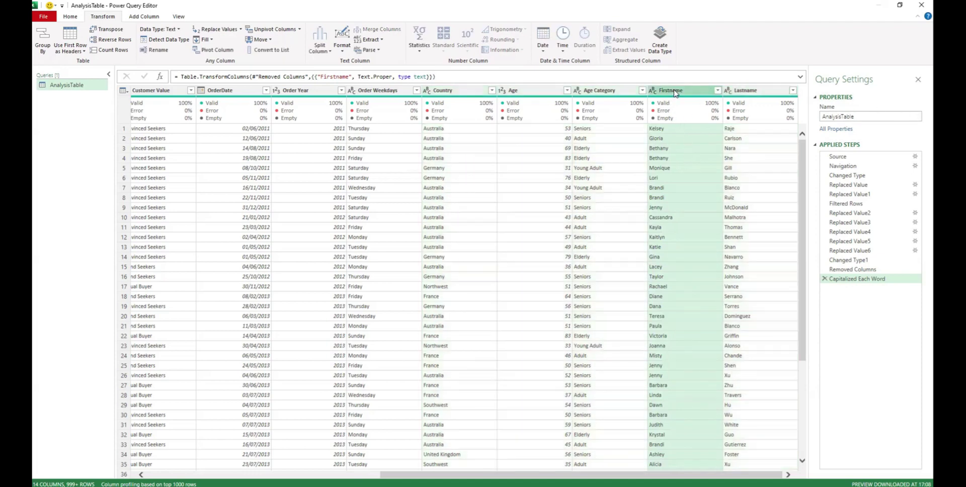
{"action": "left_click", "coordinate": [755, 92], "text": "ctrl"}
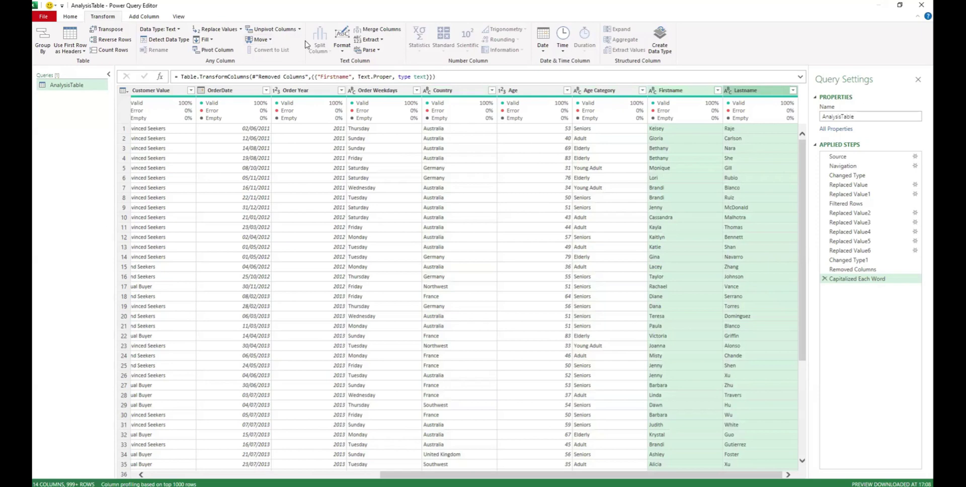
{"action": "left_click", "coordinate": [379, 30]}
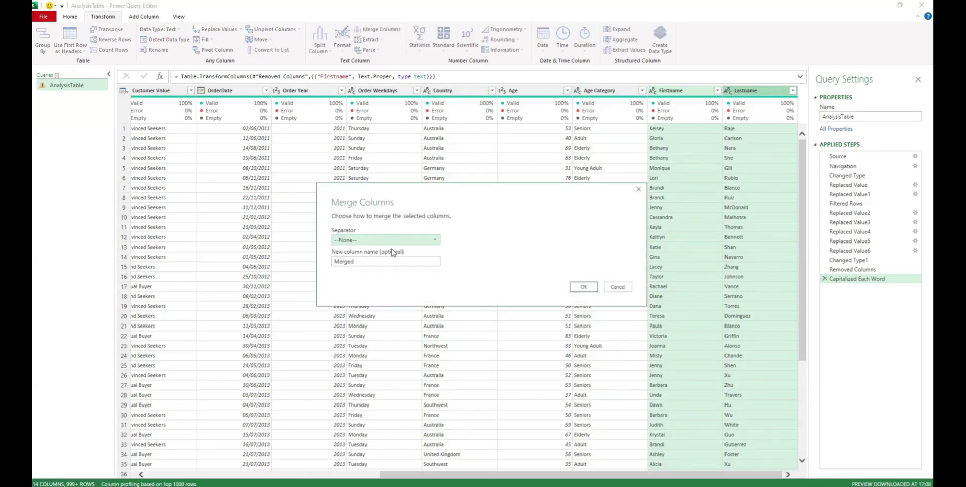
{"action": "left_click", "coordinate": [436, 241]}
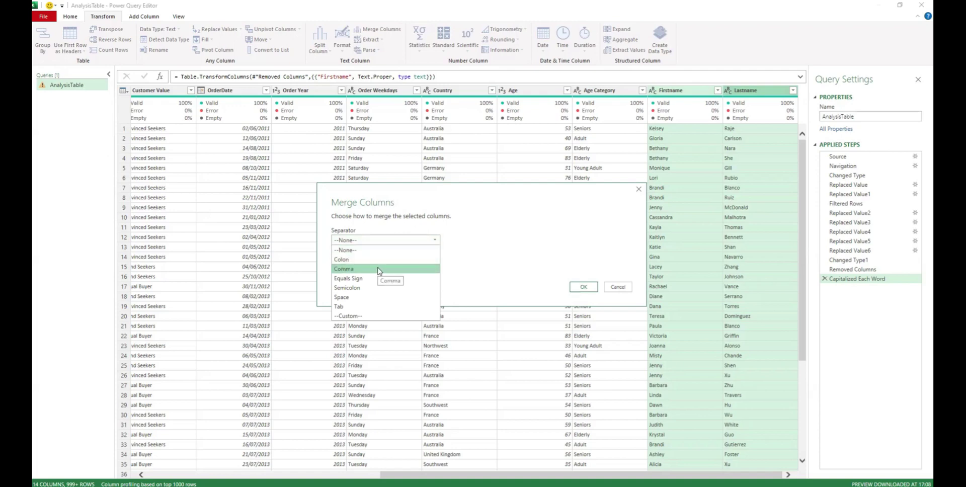
{"action": "left_click", "coordinate": [351, 298]}
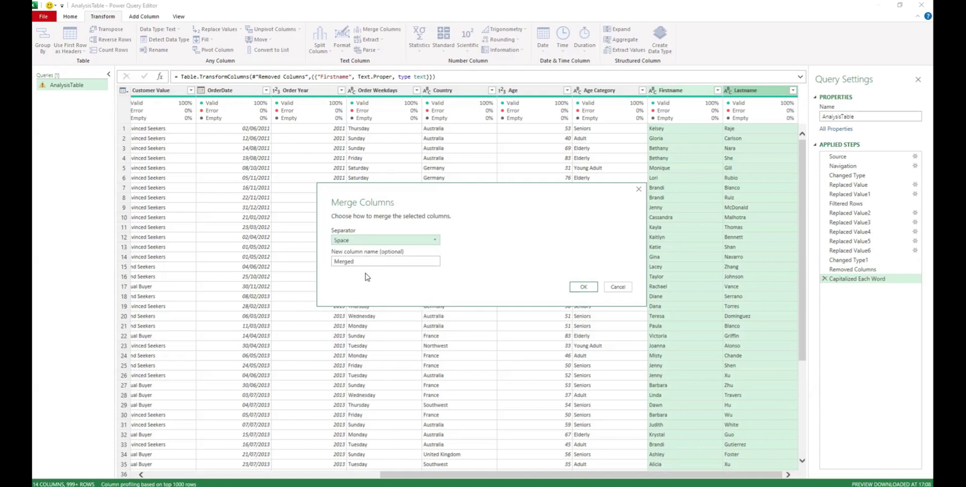
{"action": "double_click", "coordinate": [345, 262]}
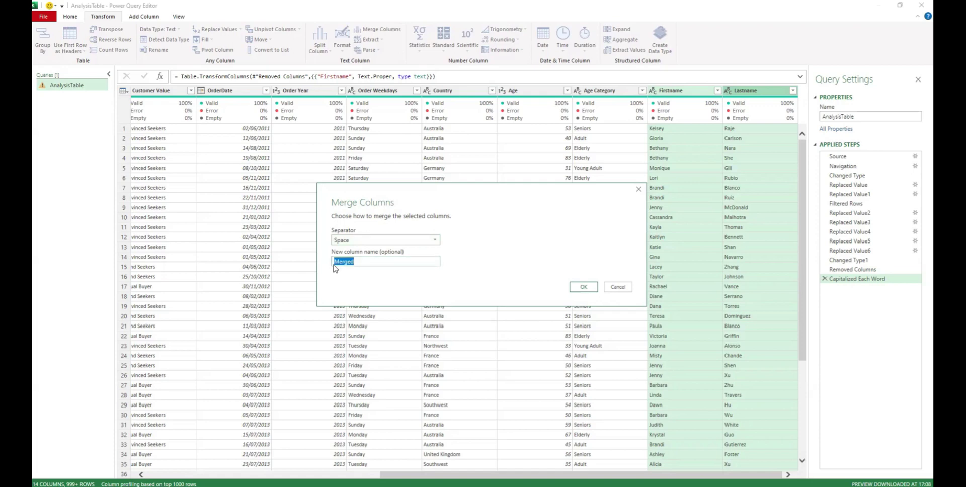
{"action": "type", "text": "Full Name"}
{"action": "left_click_drag", "start_coordinate": [343, 261], "coordinate": [333, 265]}
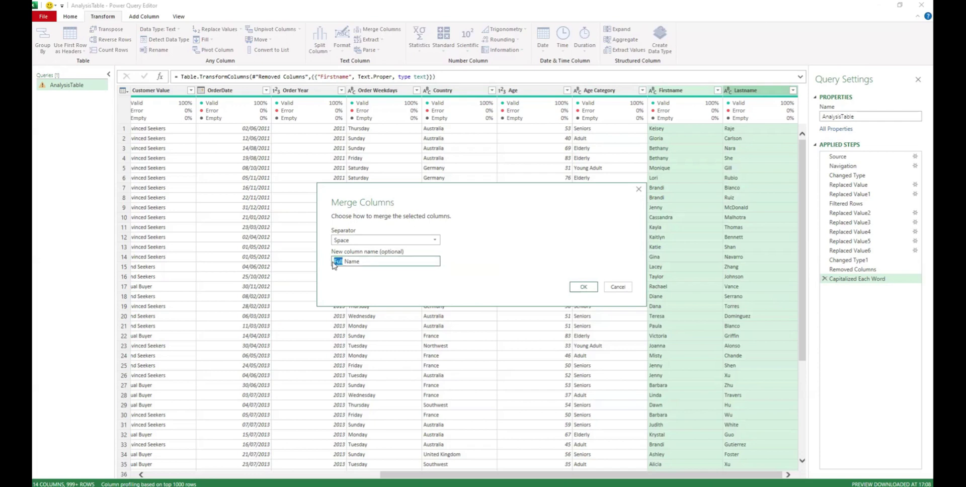
{"action": "type", "text": "Customer"}
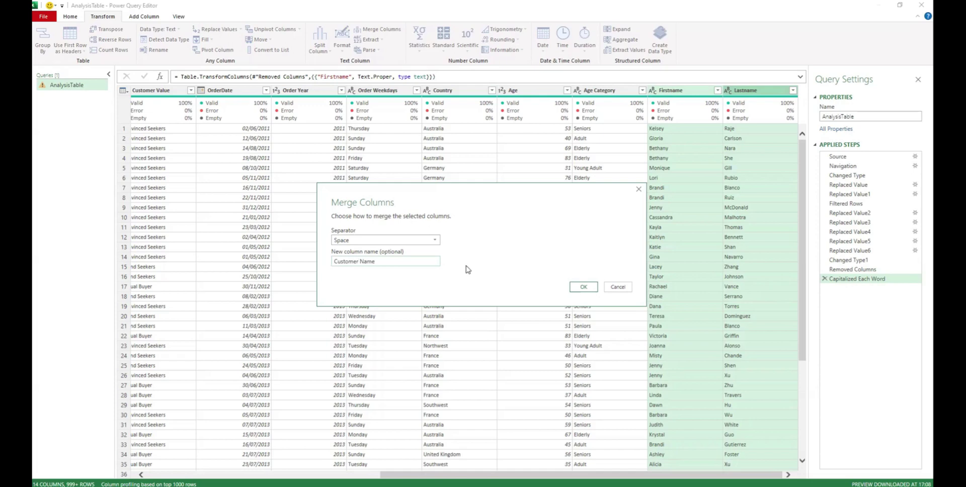
{"action": "left_click", "coordinate": [582, 288]}
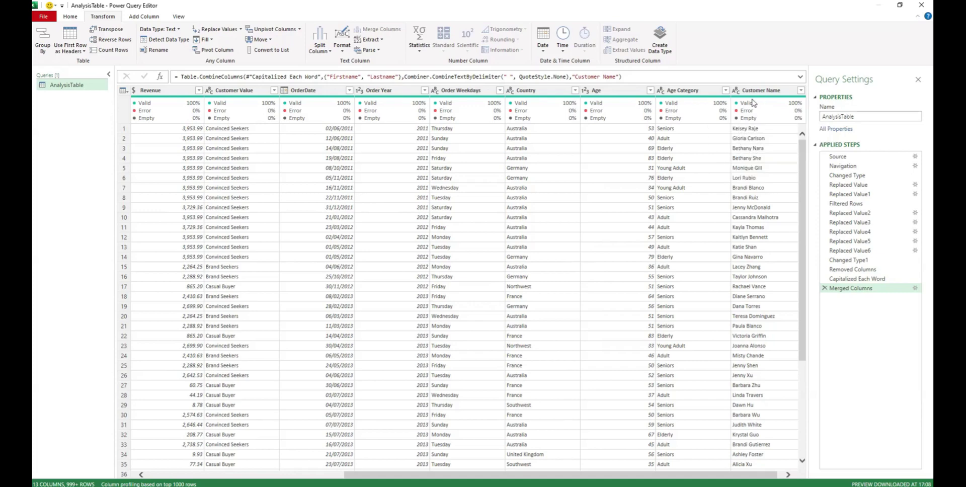
Move the Customer Name column so it sits directly after CustomerID
{"action": "mouse_move", "coordinate": [754, 101]}
{"action": "left_click_drag", "start_coordinate": [760, 92], "coordinate": [209, 94]}
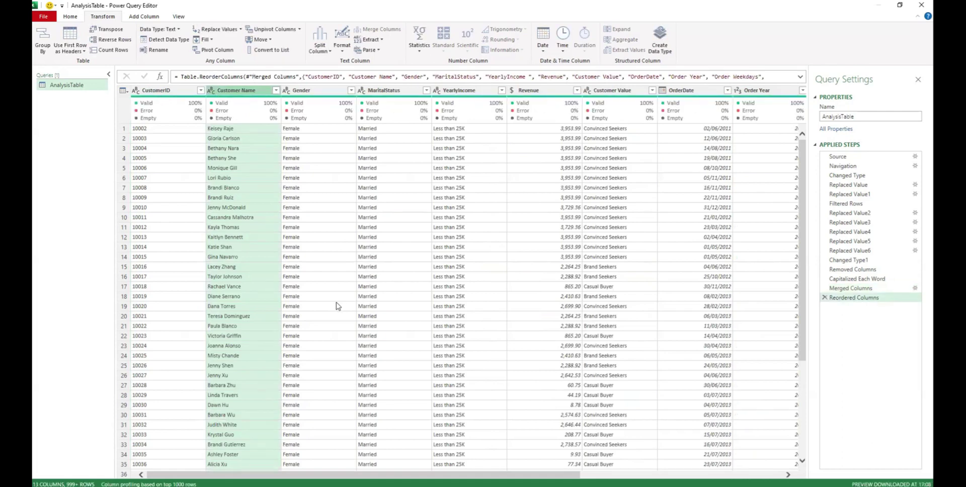
{"action": "mouse_move", "coordinate": [203, 120]}
Move the OrderDate, Order Year and Order Weekdays columns together so they directly follow Customer Name
{"action": "left_click_drag", "start_coordinate": [496, 478], "coordinate": [643, 483]}
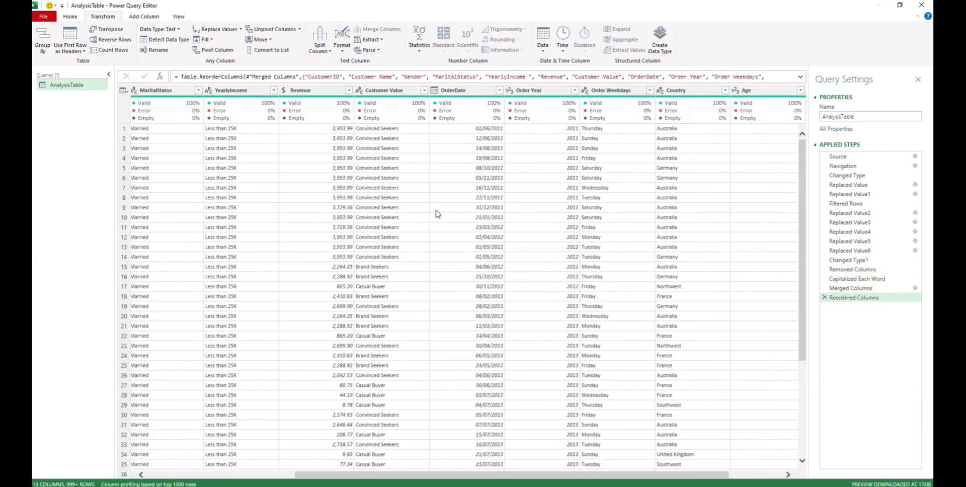
{"action": "left_click", "coordinate": [459, 90]}
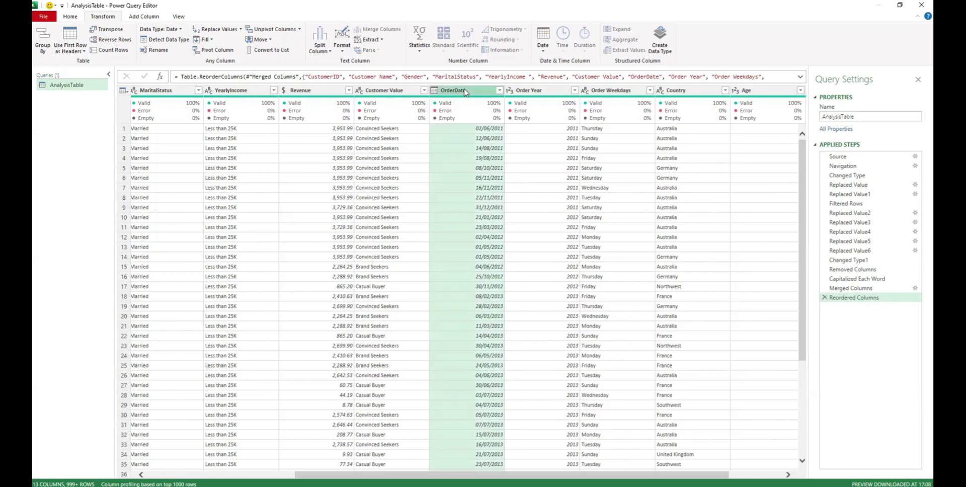
{"action": "left_click", "coordinate": [617, 91], "text": "shift"}
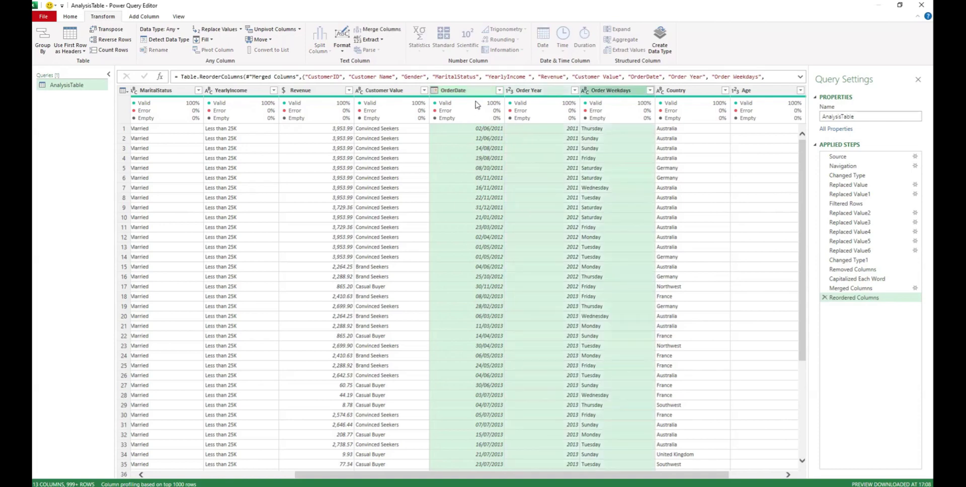
{"action": "left_click_drag", "start_coordinate": [477, 95], "coordinate": [278, 89]}
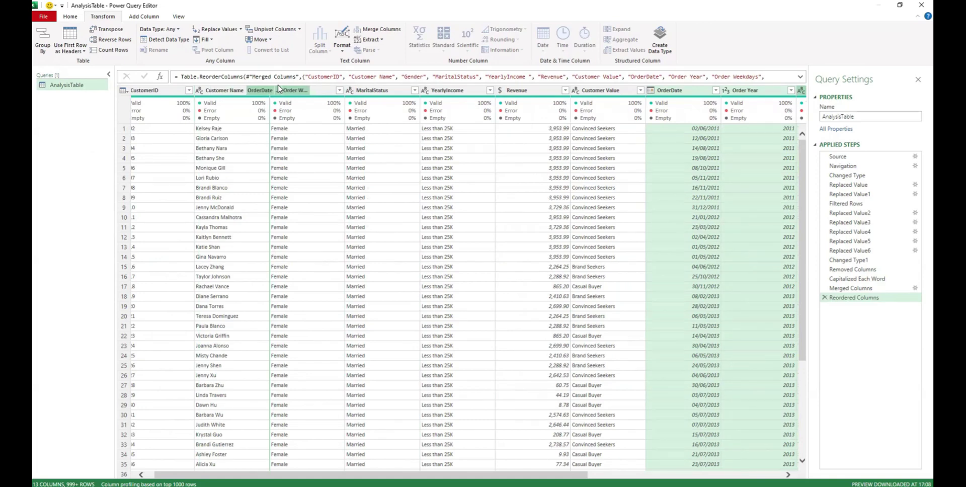
{"action": "left_click_drag", "start_coordinate": [278, 88], "coordinate": [278, 89]}
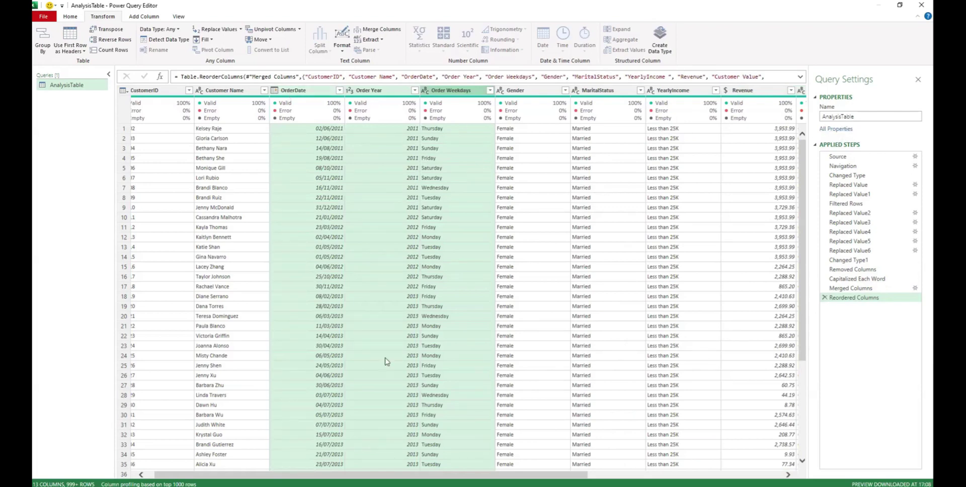
Check the new column order, then close the query editor and load AnalysisTable into the Excel workbook
{"action": "left_click_drag", "start_coordinate": [367, 477], "coordinate": [429, 483]}
{"action": "left_click_drag", "start_coordinate": [501, 485], "coordinate": [658, 483]}
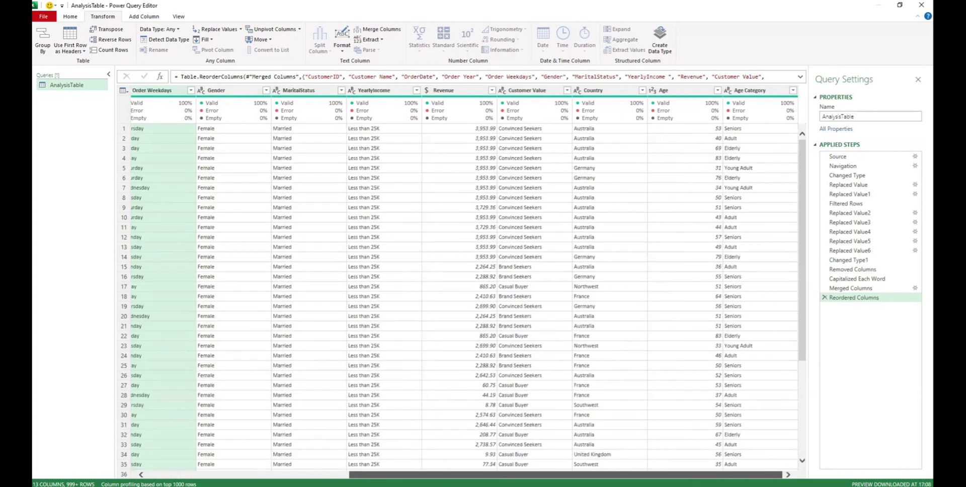
{"action": "left_click_drag", "start_coordinate": [564, 478], "coordinate": [313, 455]}
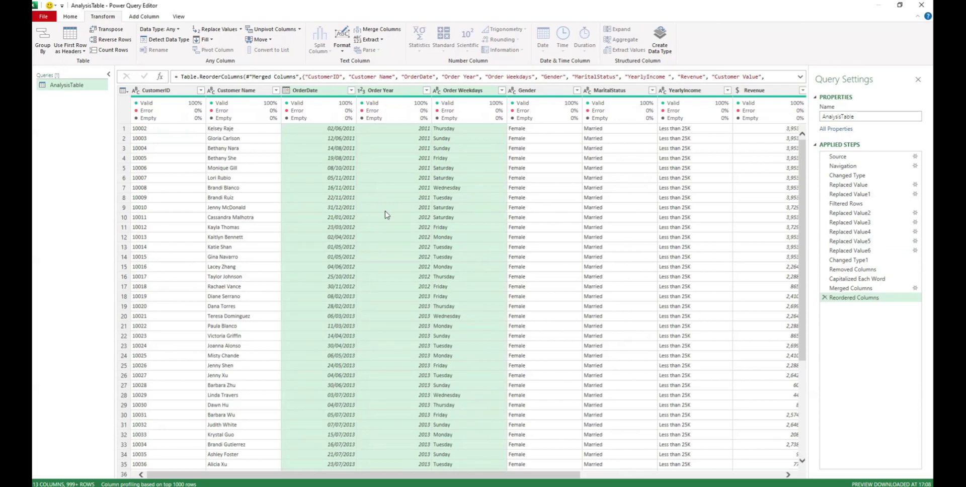
{"action": "left_click", "coordinate": [73, 17]}
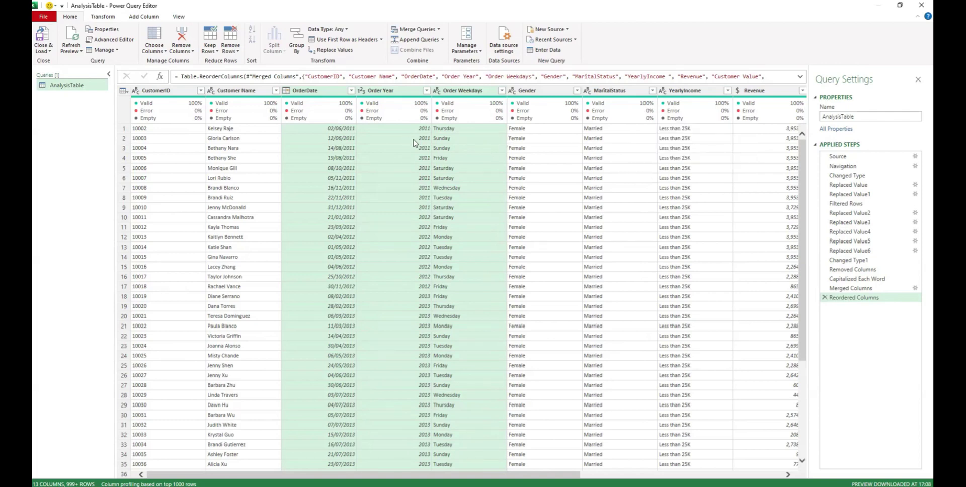
{"action": "left_click", "coordinate": [42, 40]}
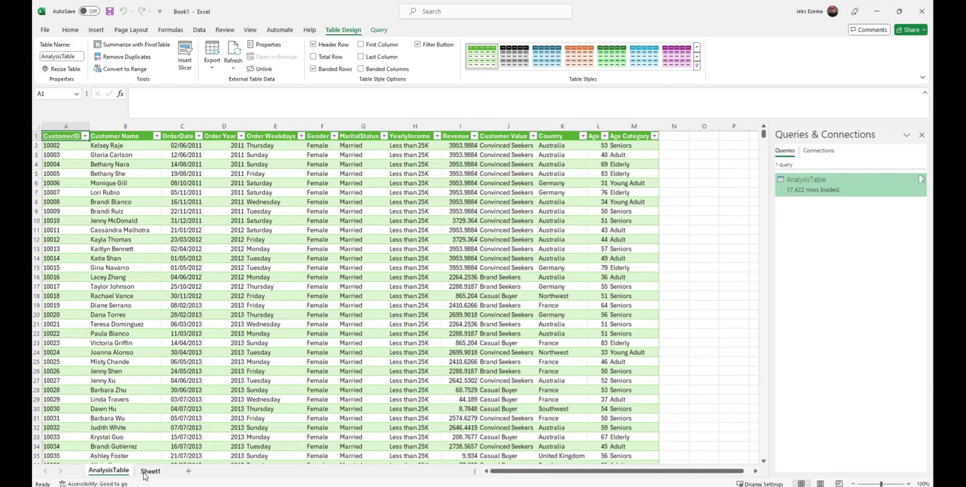
Insert a PivotTable based on the whole AnalysisTable data, placed on a new worksheet
{"action": "left_click", "coordinate": [149, 472]}
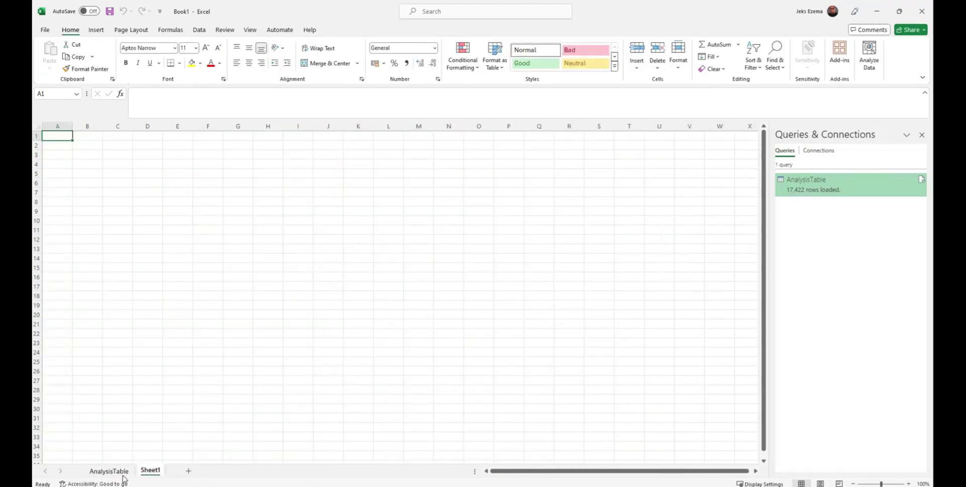
{"action": "left_click", "coordinate": [105, 472]}
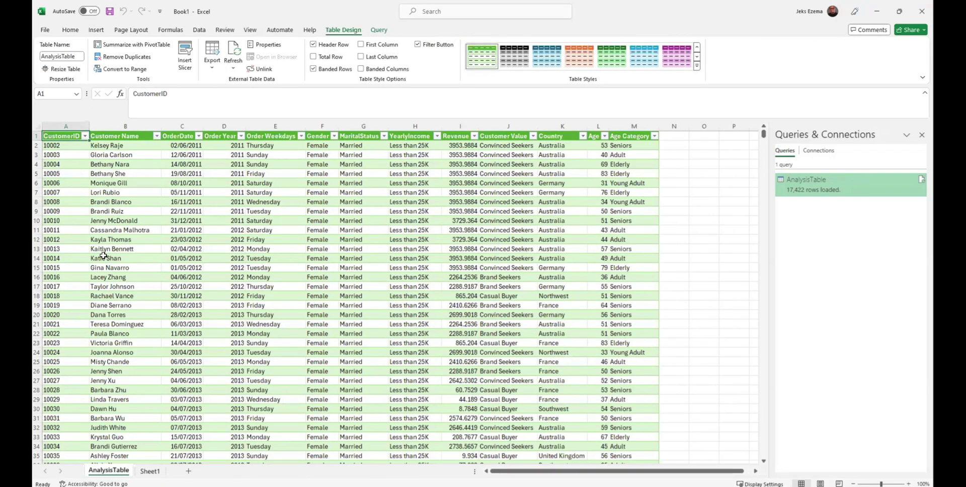
{"action": "key", "text": "ctrl+shift+End"}
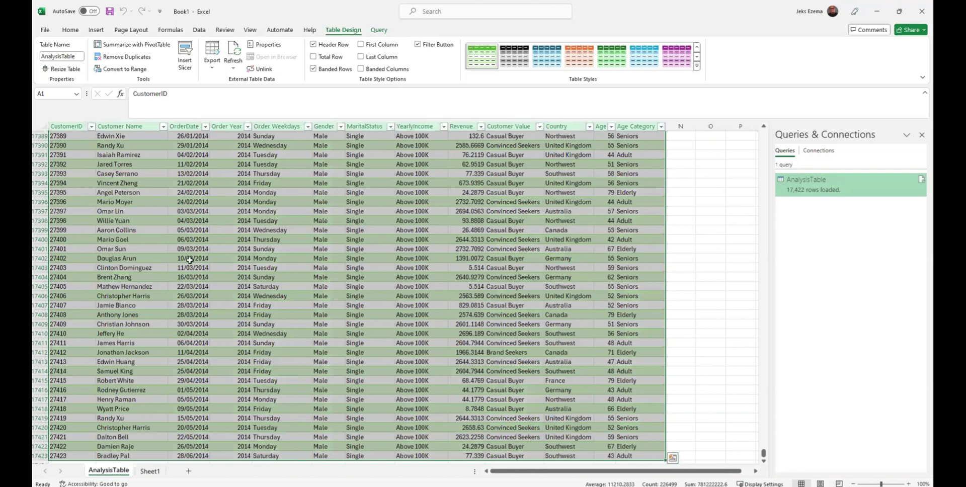
{"action": "left_click", "coordinate": [97, 31]}
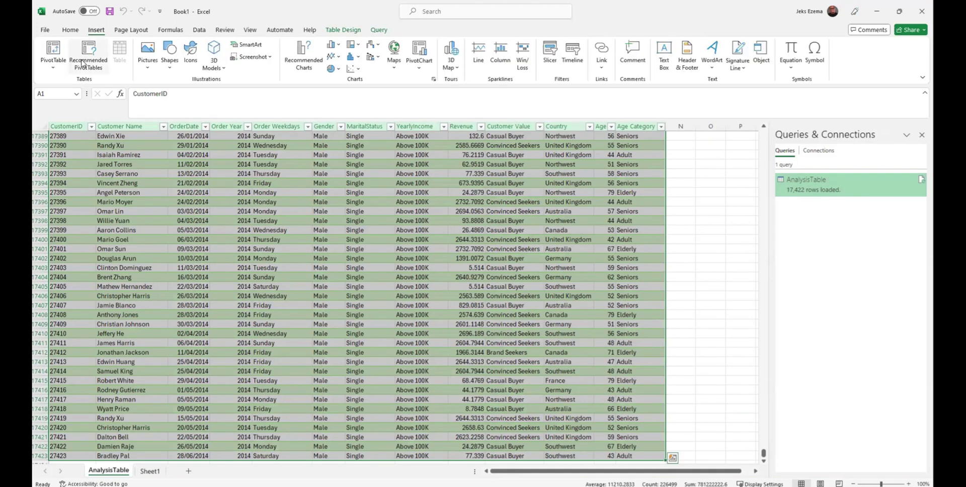
{"action": "left_click", "coordinate": [53, 50]}
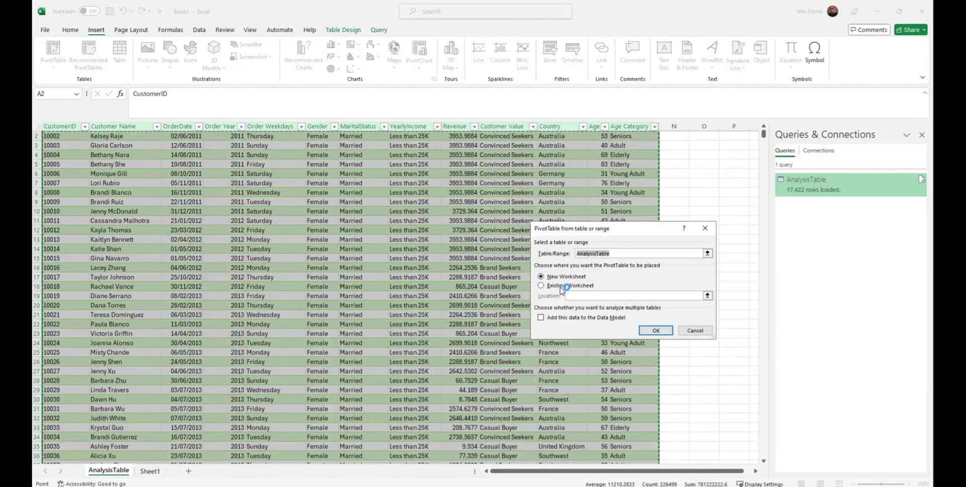
{"action": "left_click", "coordinate": [660, 332]}
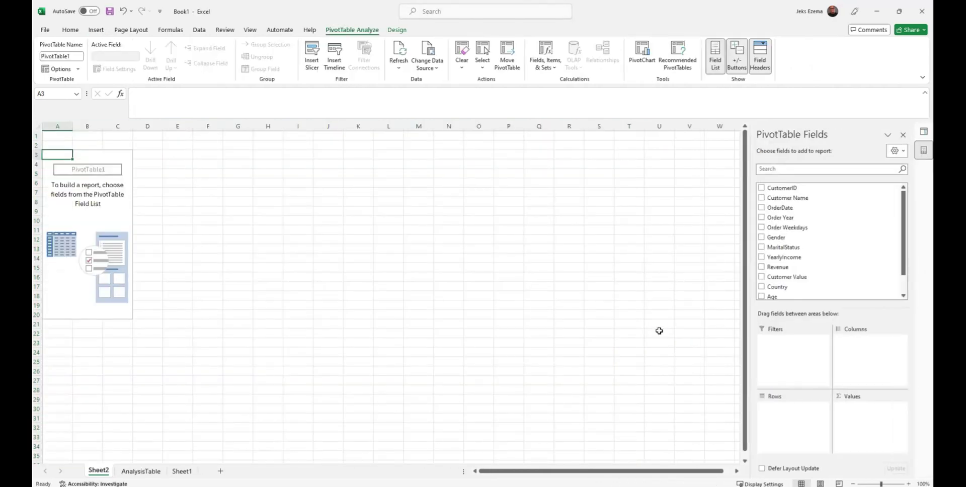
Rename the new PivotTable worksheet, Sheet2, as PivotTable
{"action": "double_click", "coordinate": [99, 471]}
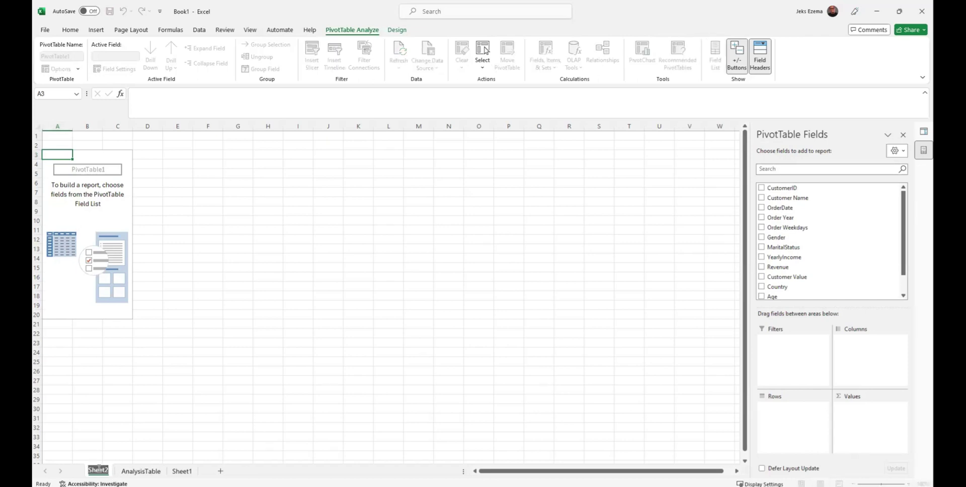
{"action": "type", "text": "Pivot"}
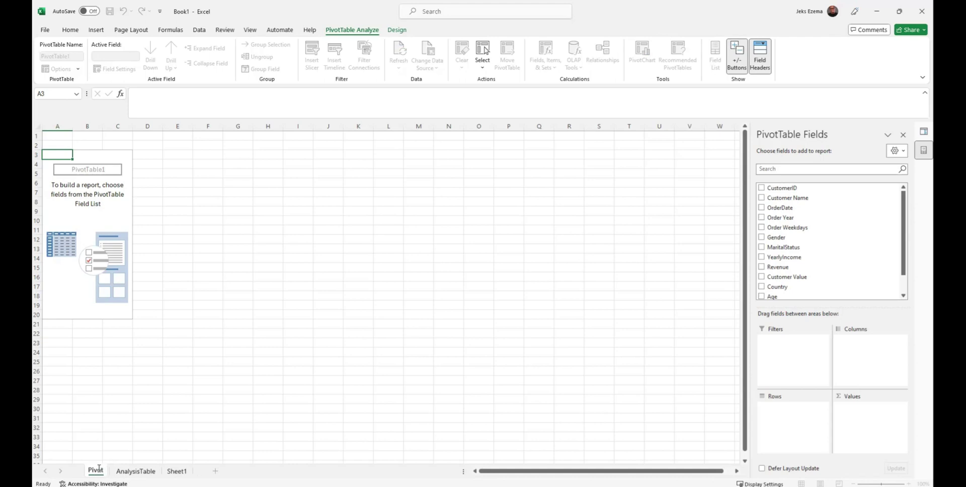
{"action": "type", "text": "Ta"}
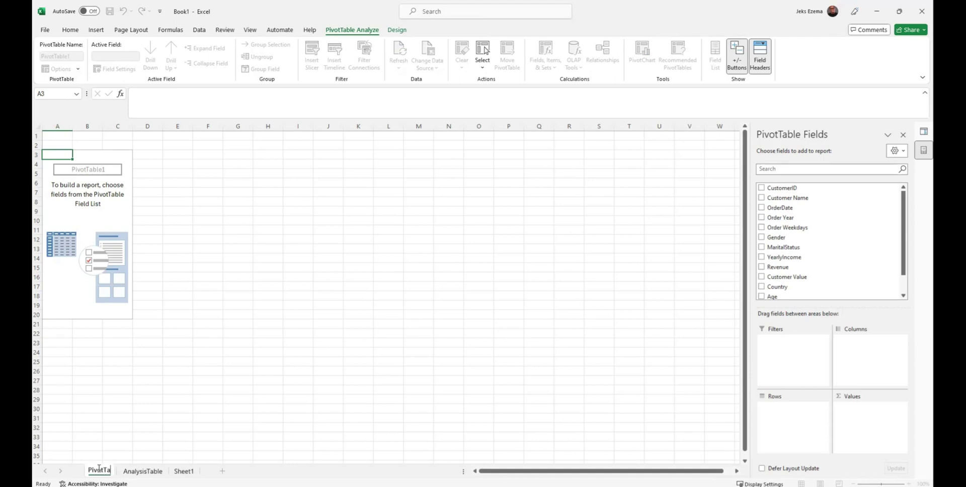
{"action": "type", "text": "ble"}
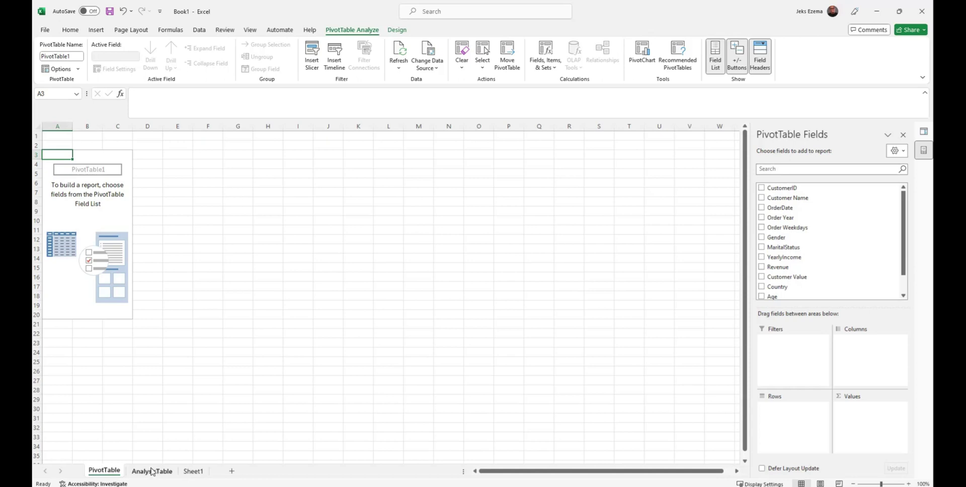
Rename the empty Sheet1 as InputData and add a new blank worksheet after it
{"action": "left_click", "coordinate": [193, 471]}
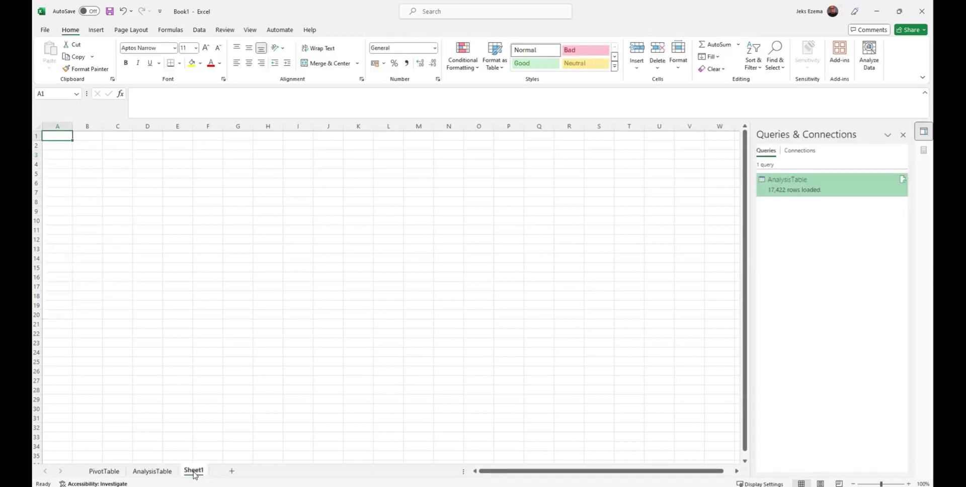
{"action": "double_click", "coordinate": [194, 471]}
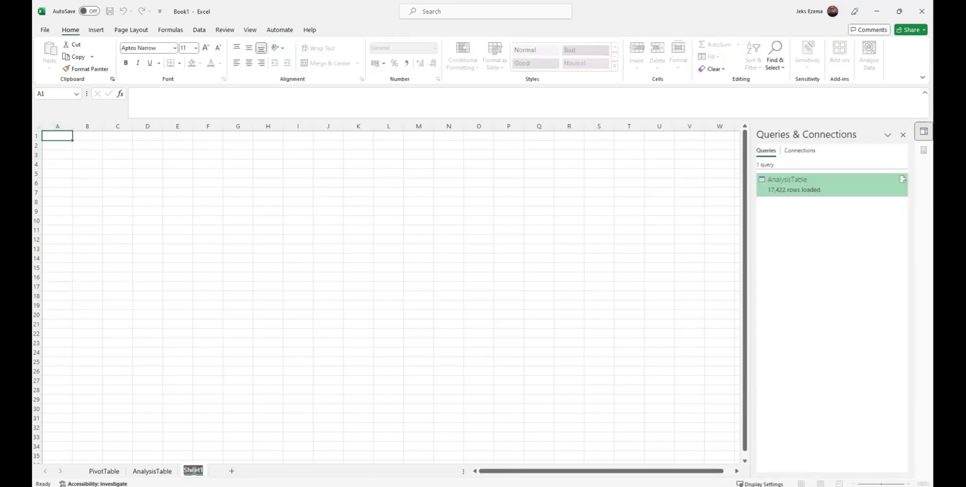
{"action": "type", "text": "InputData"}
{"action": "key", "text": "Return"}
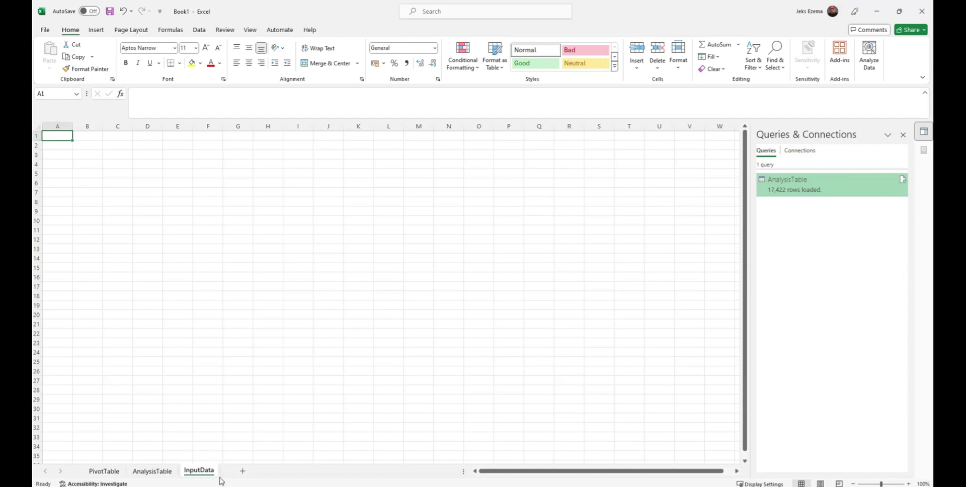
{"action": "left_click", "coordinate": [242, 472]}
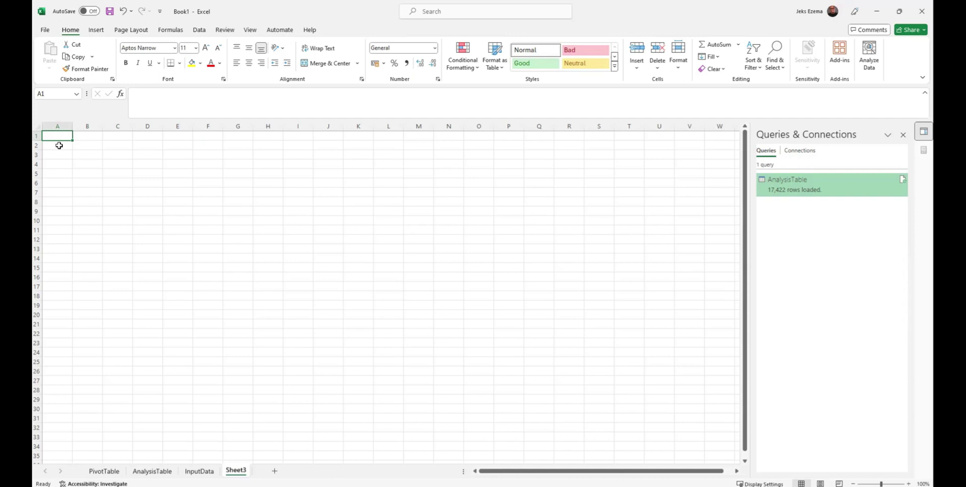
On the InputData sheet, enter the heading KPIs: in cell A1 and Revenue in cell B1
{"action": "left_click", "coordinate": [200, 472]}
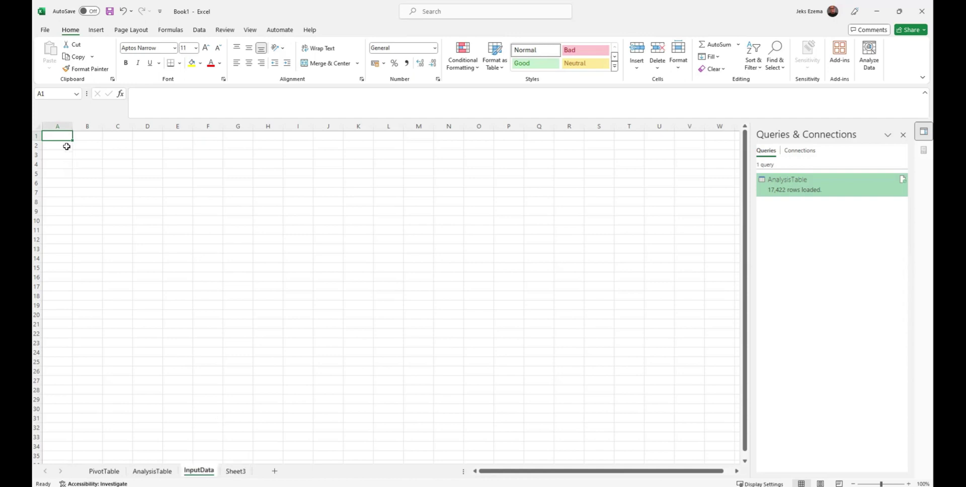
{"action": "type", "text": "KP"}
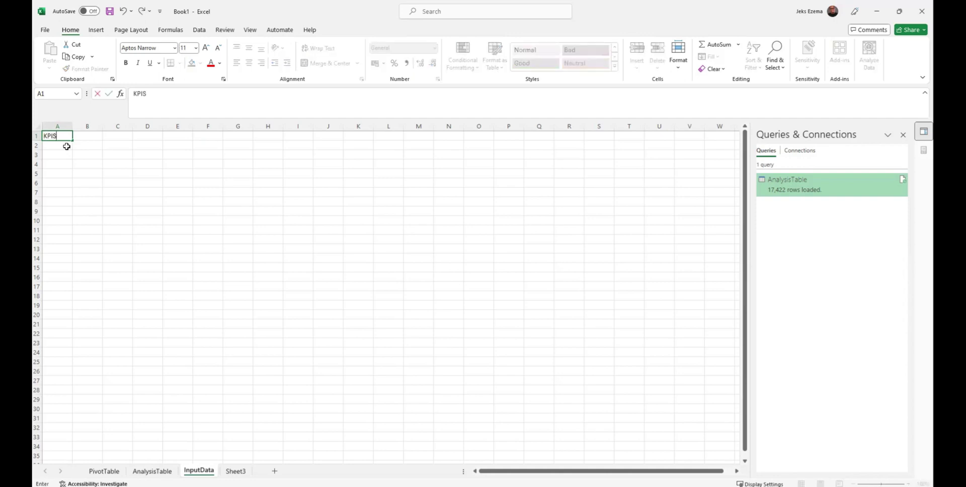
{"action": "type", "text": "IS"}
{"action": "key", "text": "BackSpace"}
{"action": "left_click", "coordinate": [90, 139]}
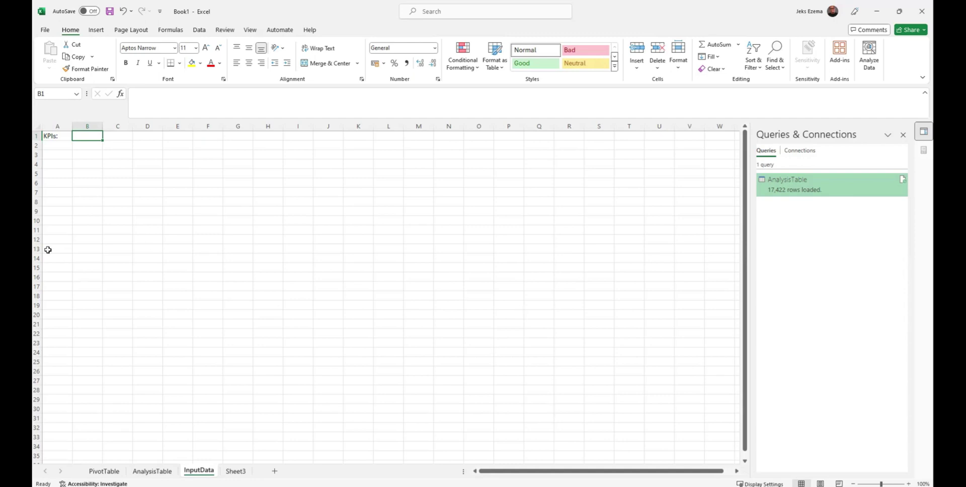
{"action": "type", "text": "Rvee"}
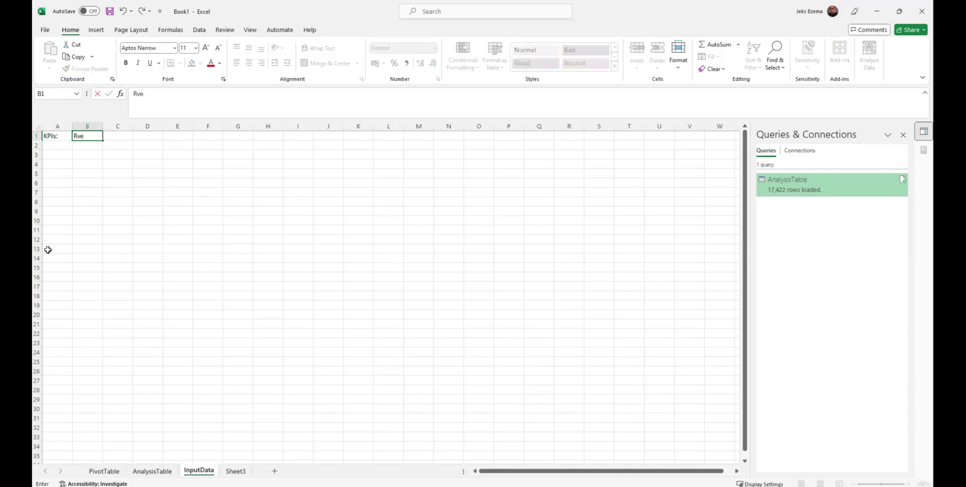
{"action": "key", "text": "BackSpace"}
{"action": "type", "text": "evenue"}
{"action": "key", "text": "Tab"}
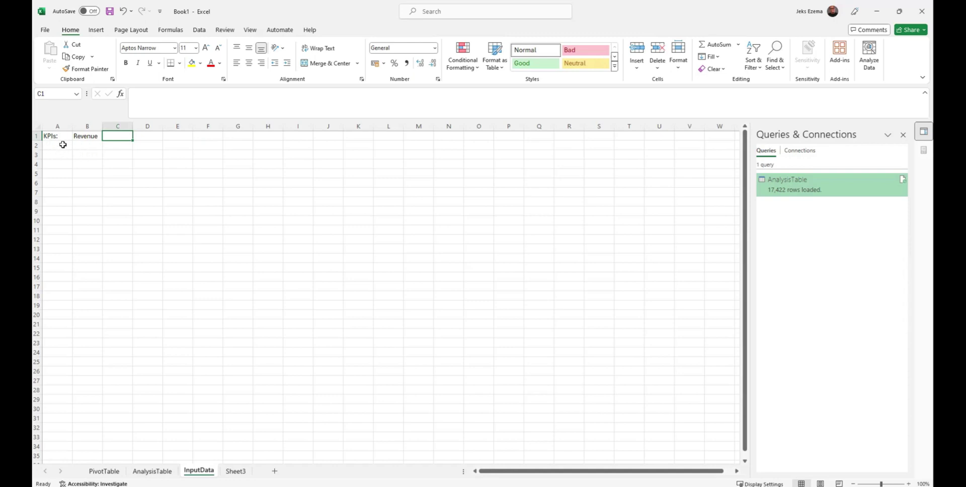
Move the Revenue entry from cell B1 to cell A2, directly under the KPIs: heading
{"action": "left_click", "coordinate": [81, 138]}
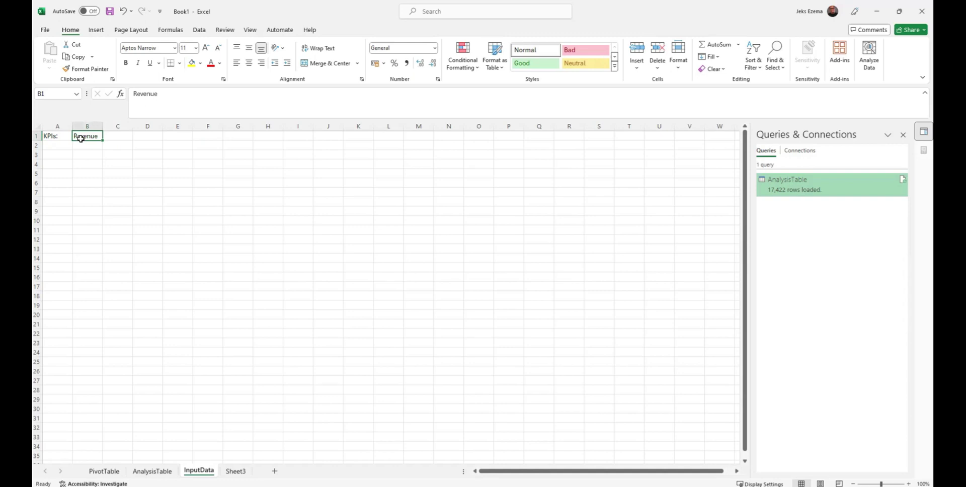
{"action": "key", "text": "ctrl+c"}
{"action": "left_click", "coordinate": [60, 147]}
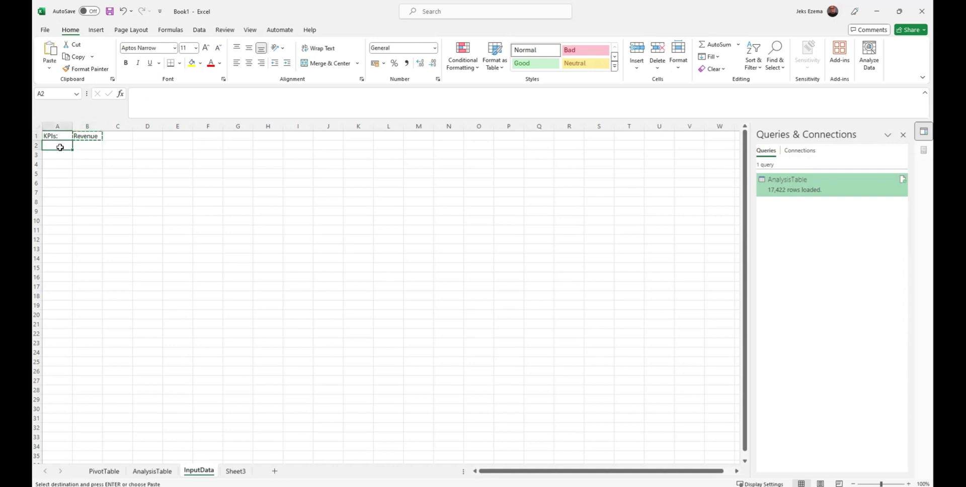
{"action": "key", "text": "ctrl+v"}
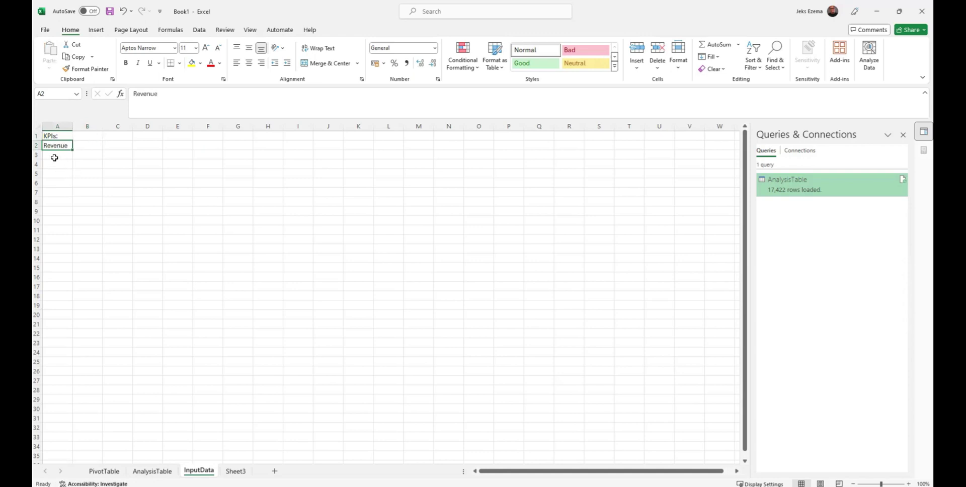
Review the columns on the AnalysisTable sheet, then enter Demands in cell A3 of InputData
{"action": "left_click", "coordinate": [58, 156]}
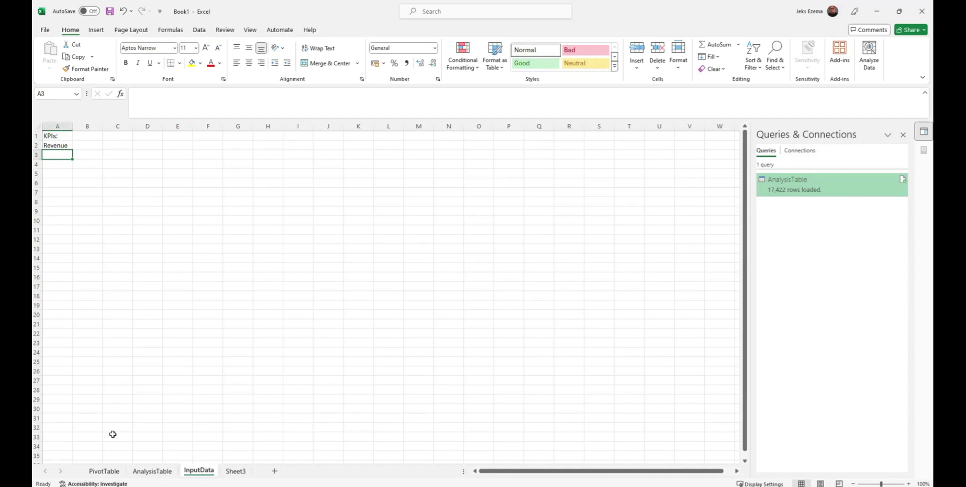
{"action": "left_click", "coordinate": [153, 473]}
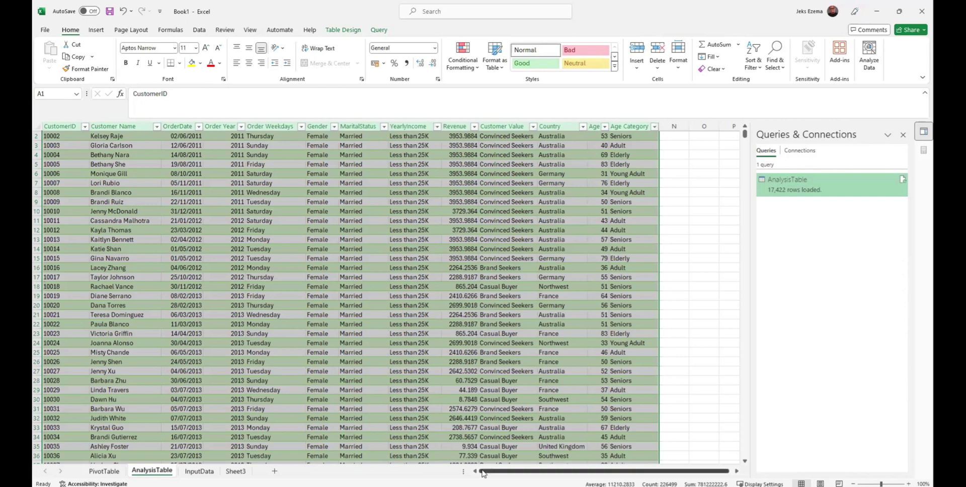
{"action": "scroll", "coordinate": [258, 296], "scroll_direction": "up", "scroll_amount": 1}
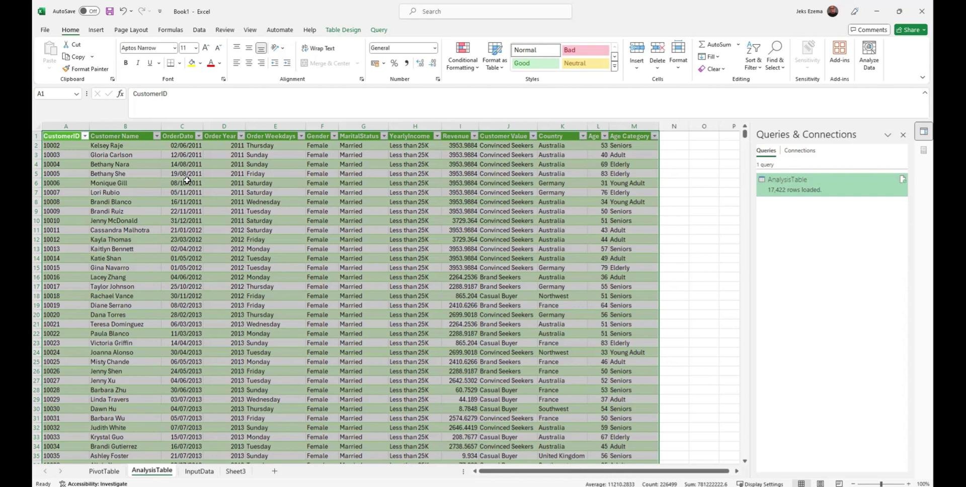
{"action": "left_click", "coordinate": [192, 470]}
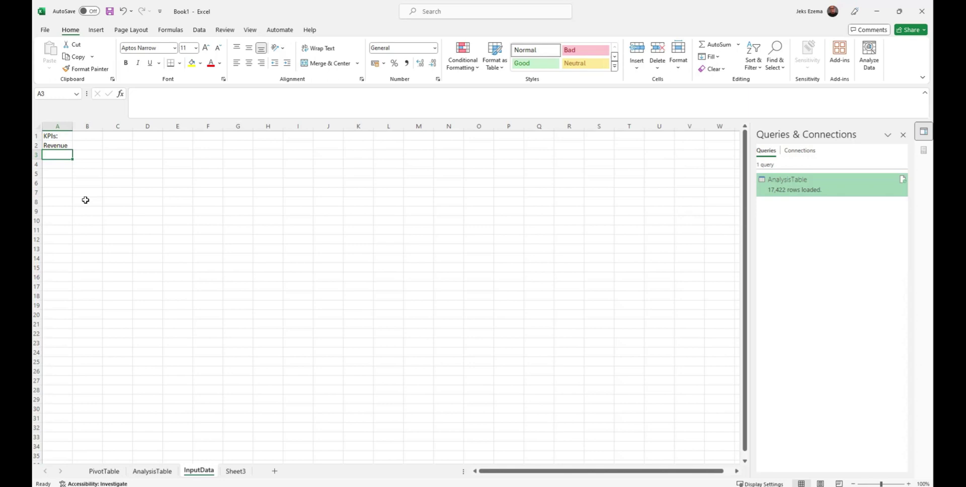
{"action": "type", "text": "Demans"}
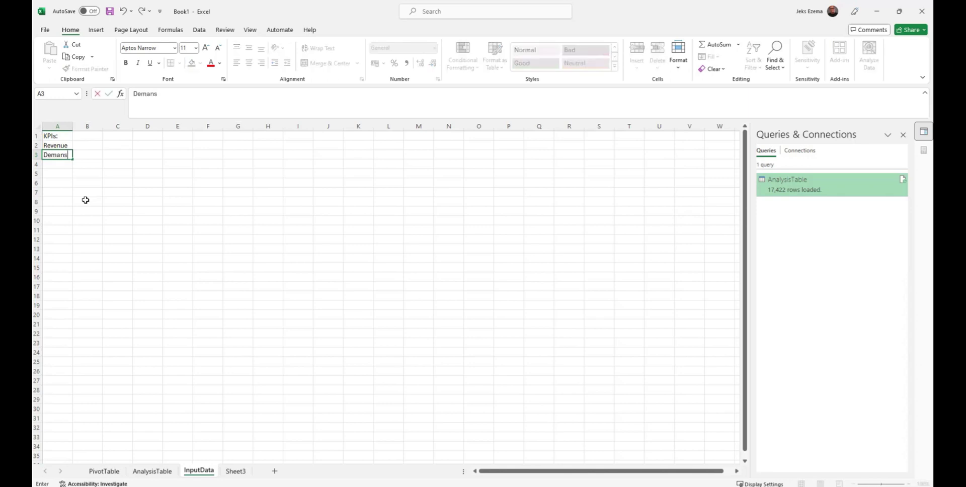
{"action": "key", "text": "BackSpace"}
{"action": "type", "text": "nds"}
{"action": "key", "text": "BackSpace"}
{"action": "key", "text": "BackSpace"}
{"action": "key", "text": "BackSpace"}
{"action": "type", "text": "ds"}
{"action": "key", "text": "Return"}
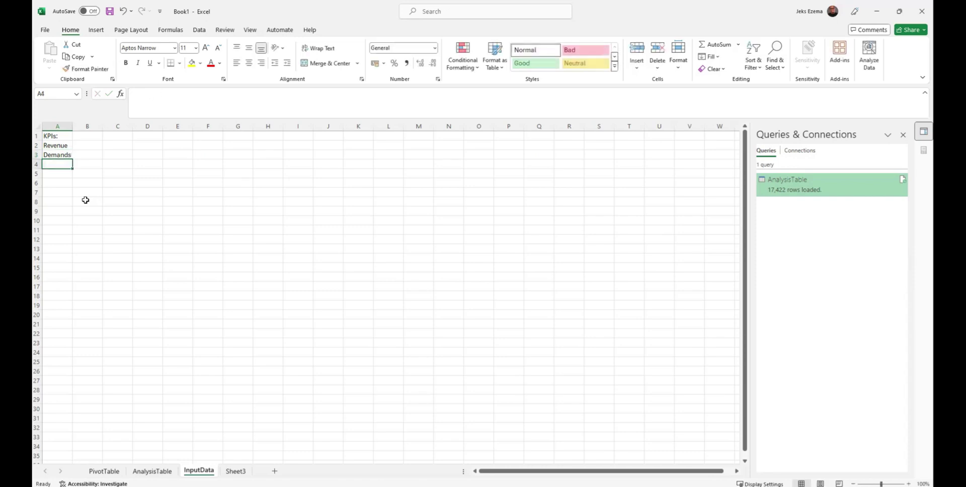
Check the AnalysisTable data again and enter Customers in cell A4 of the InputData sheet
{"action": "left_click", "coordinate": [152, 472]}
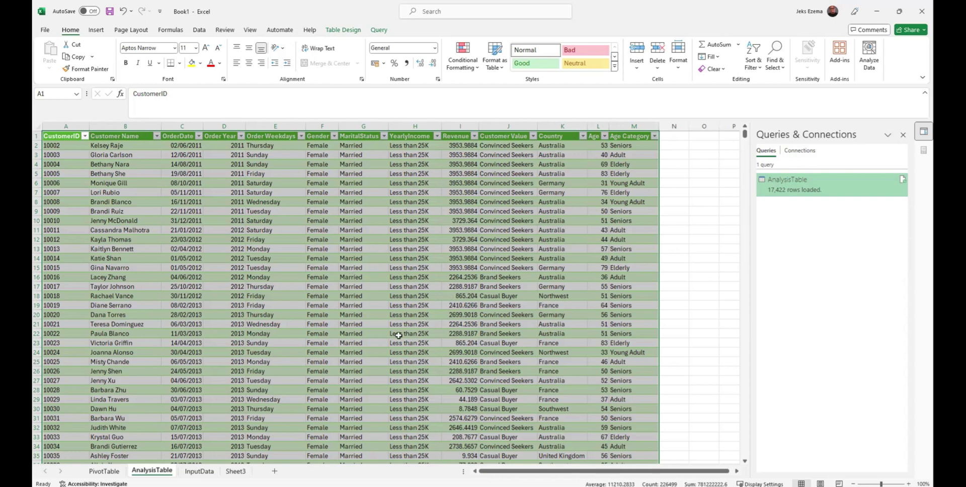
{"action": "left_click", "coordinate": [199, 473]}
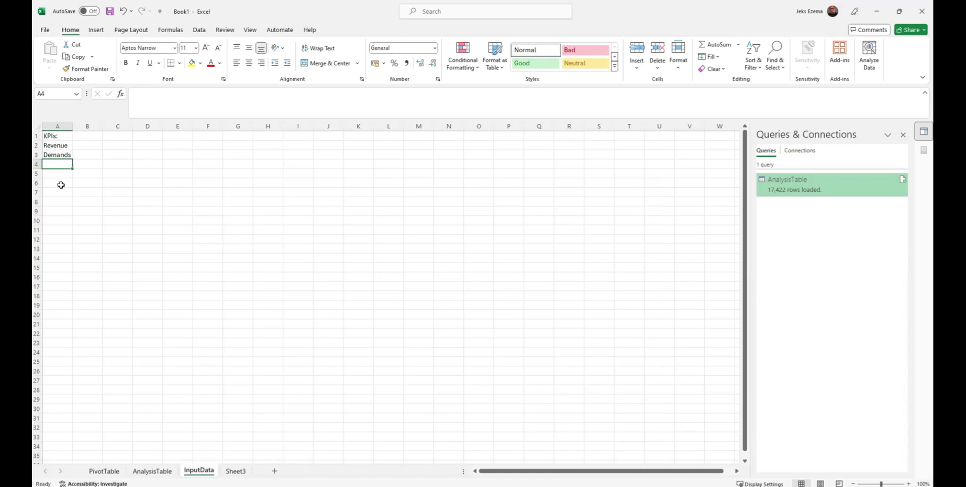
{"action": "type", "text": "Cus"}
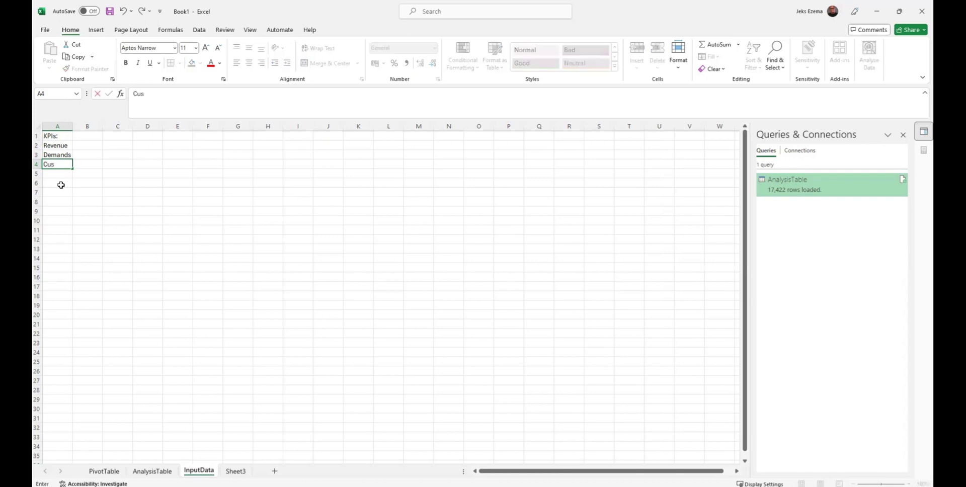
{"action": "type", "text": "tomer"}
{"action": "type", "text": "s"}
{"action": "key", "text": "Return"}
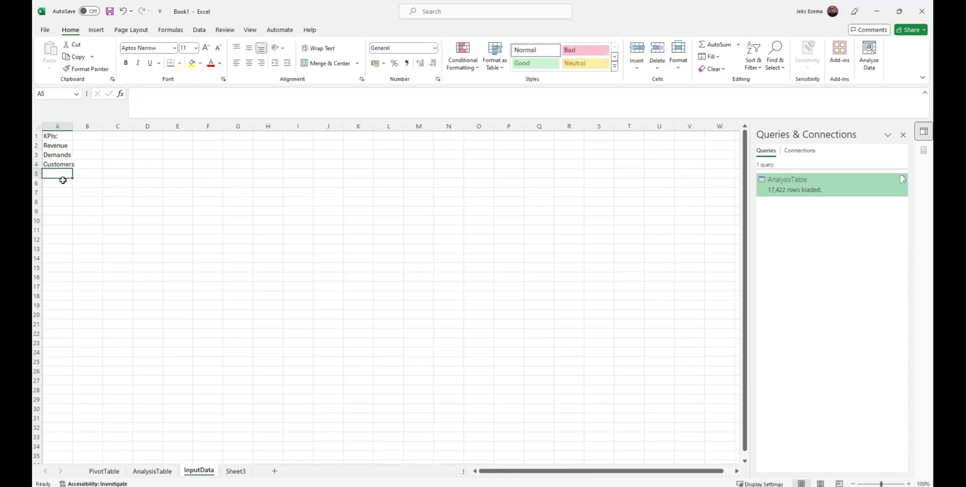
Enter Total Revenue in cell B2 as the first measure of the Revenue row
{"action": "left_click", "coordinate": [80, 146]}
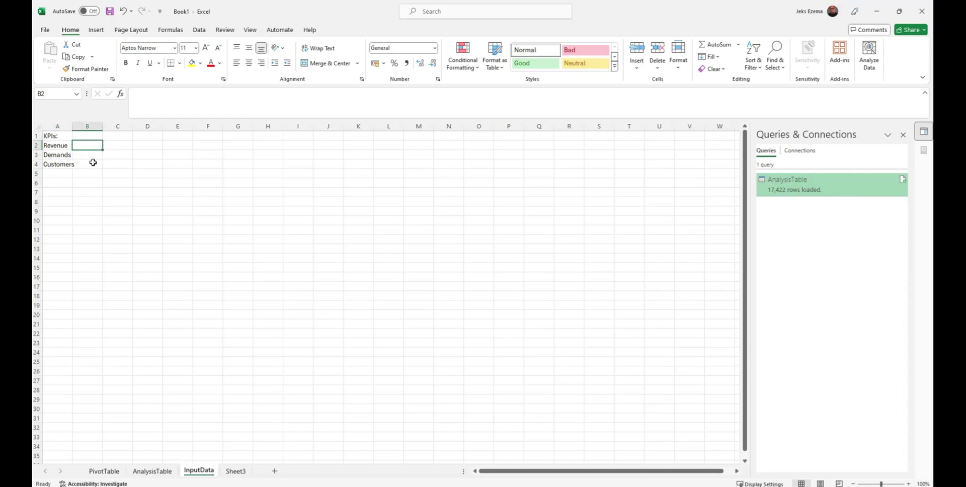
{"action": "type", "text": "Total"}
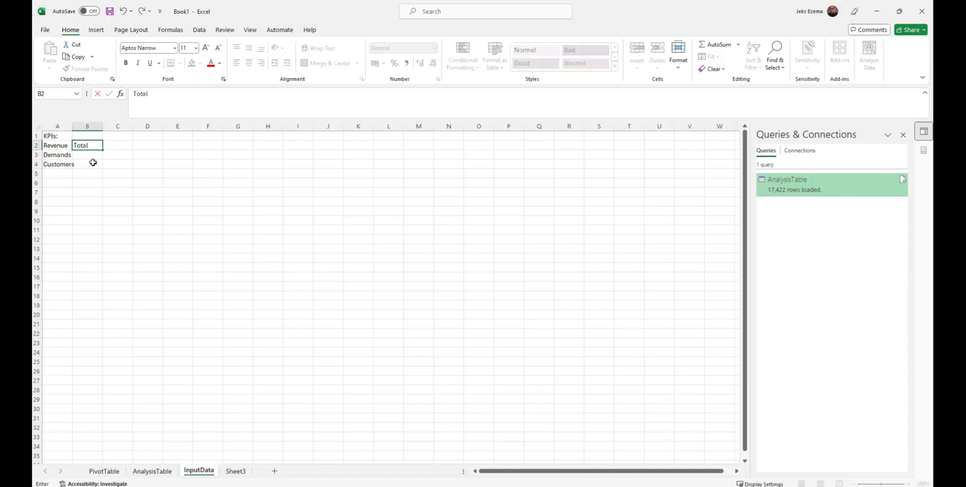
{"action": "type", "text": "s"}
{"action": "key", "text": "BackSpace"}
{"action": "type", "text": "Revenue"}
{"action": "key", "text": "Tab"}
Add Avg Revenue in cell C2 and Max Revenue in cell D2 of the Revenue row
{"action": "type", "text": "Ave"}
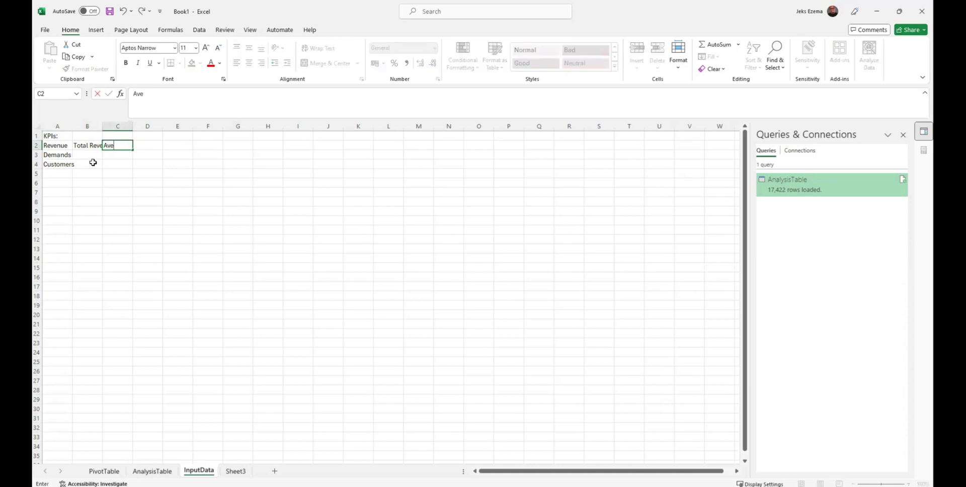
{"action": "key", "text": "BackSpace"}
{"action": "type", "text": "g Revenue"}
{"action": "key", "text": "Tab"}
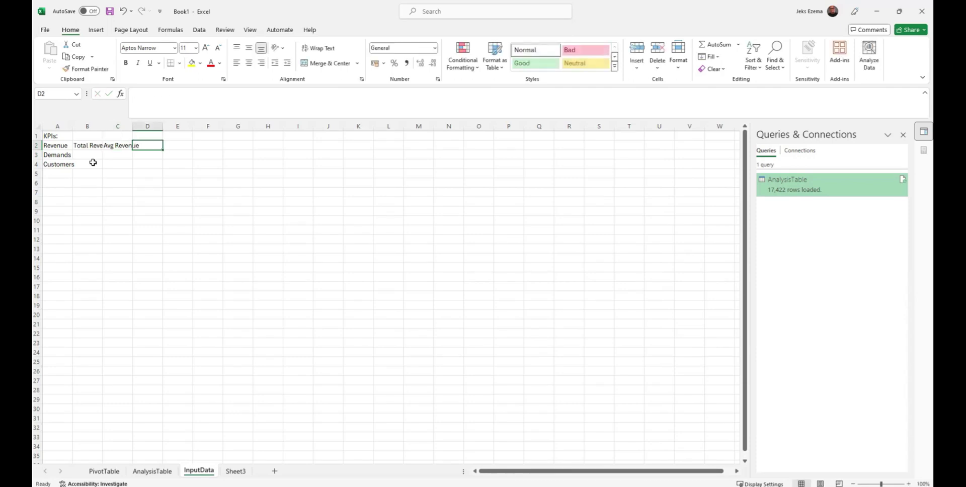
{"action": "type", "text": "Max"}
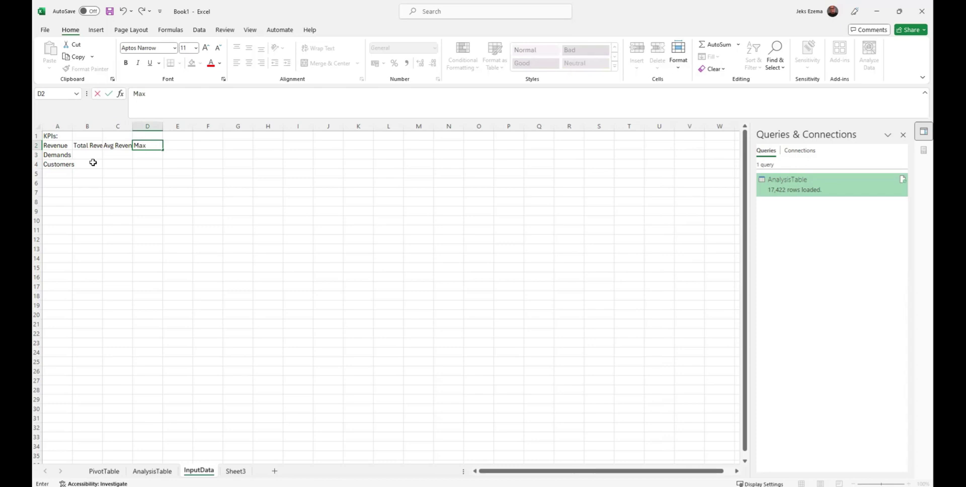
{"action": "type", "text": " Revenue"}
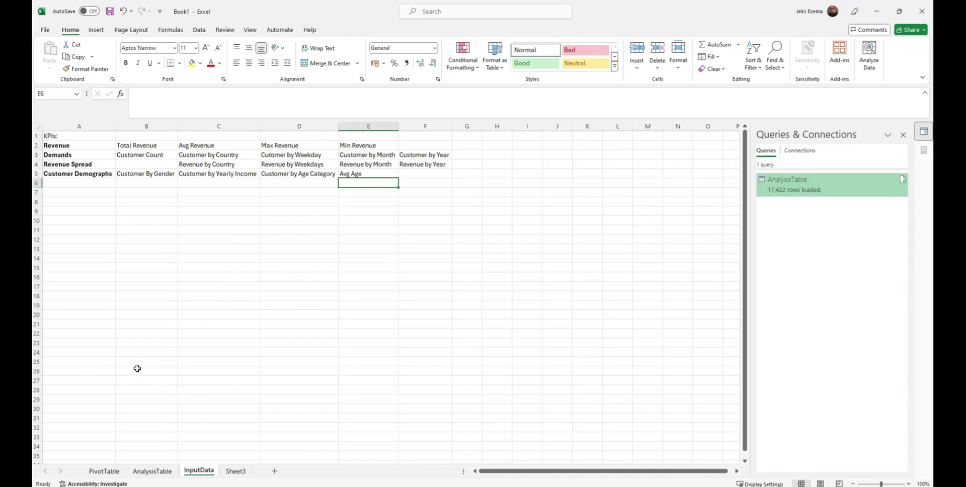
Open the AnalysisTable sheet and move the PivotTable sheet to sit between AnalysisTable and InputData
{"action": "left_click", "coordinate": [56, 204]}
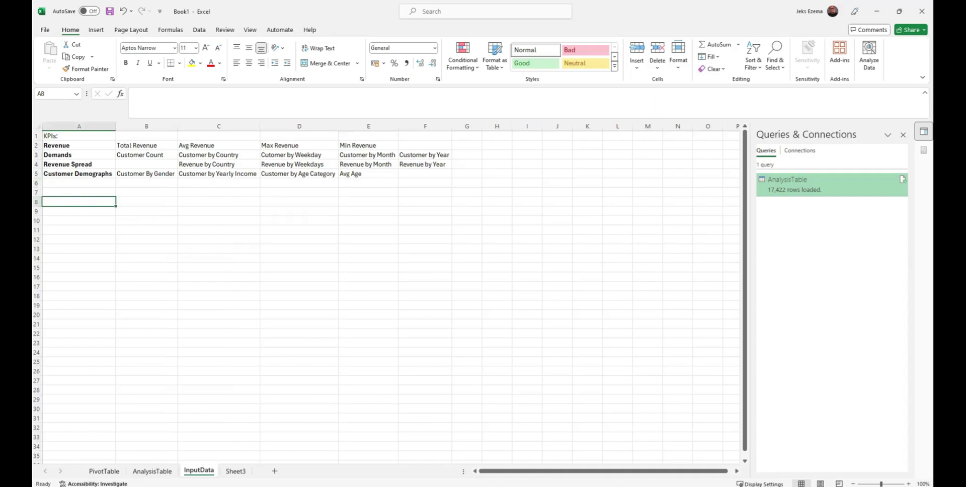
{"action": "left_click", "coordinate": [143, 473]}
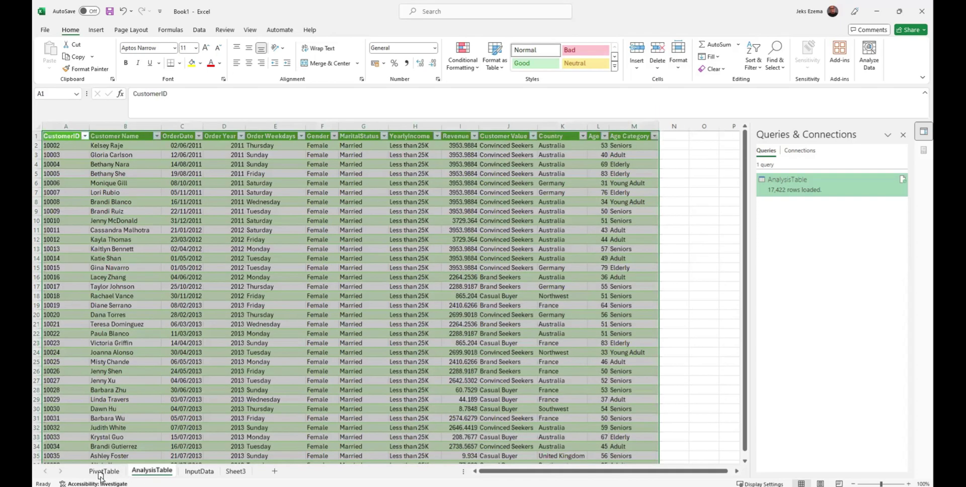
{"action": "left_click_drag", "start_coordinate": [100, 476], "coordinate": [157, 476]}
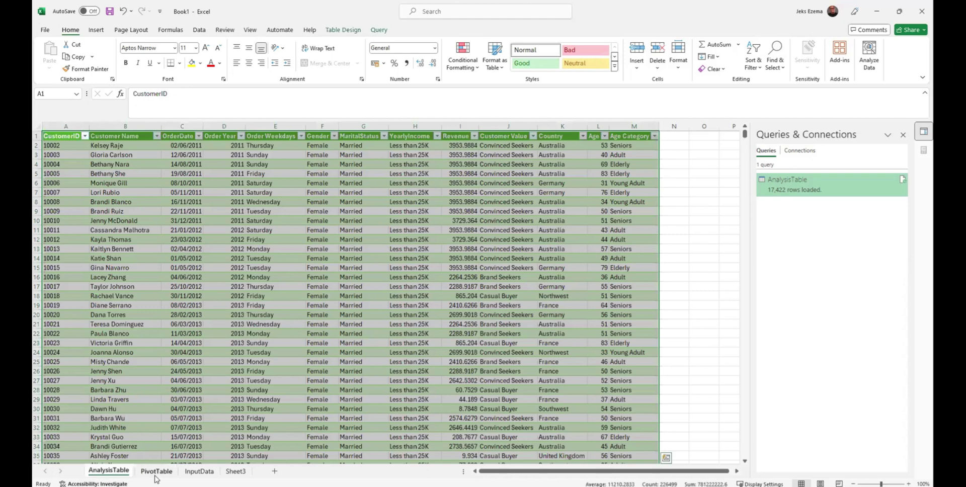
{"action": "left_click", "coordinate": [157, 472]}
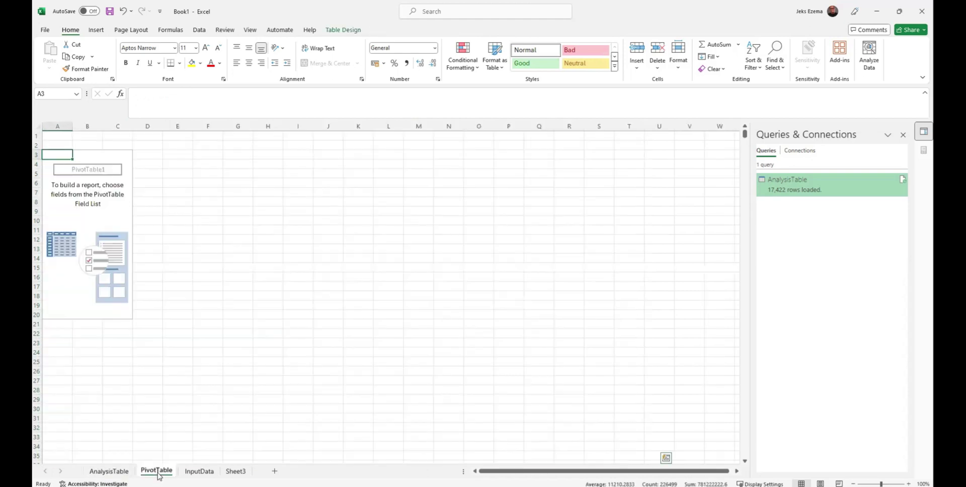
{"action": "left_click", "coordinate": [198, 472]}
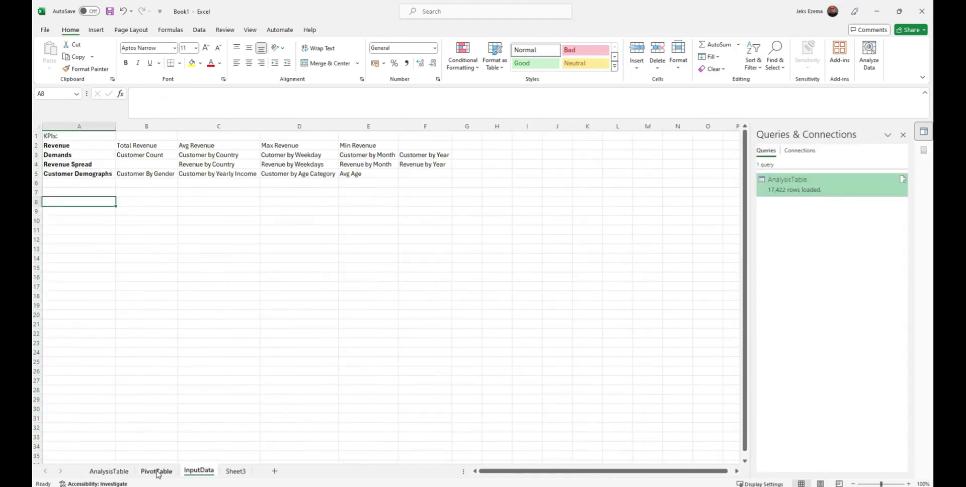
{"action": "left_click", "coordinate": [157, 472]}
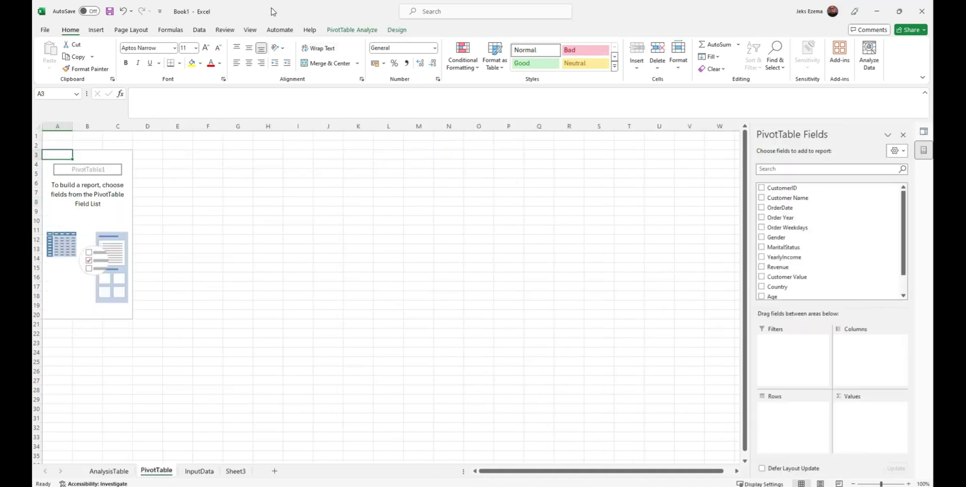
On the InputData sheet, enter KPIs in A8 and Total Revenue in A9, and change the A1 heading to Metrics
{"action": "left_click", "coordinate": [194, 472]}
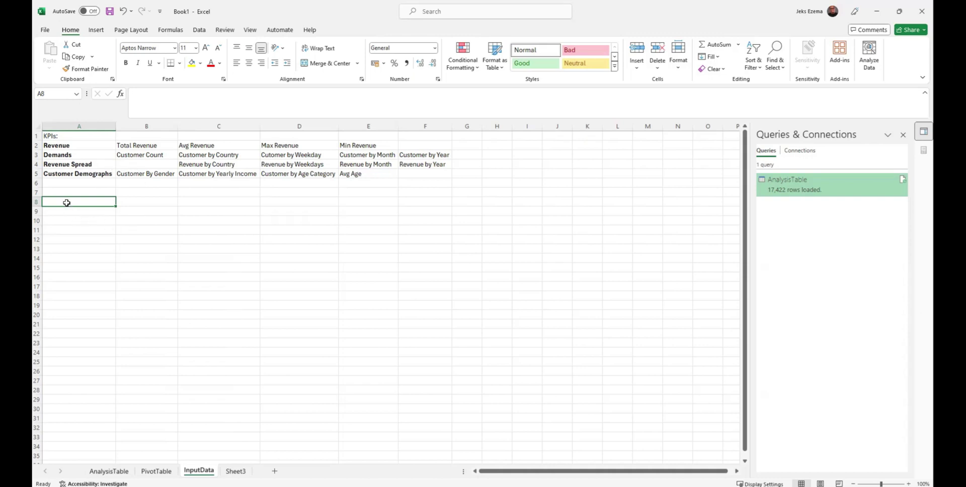
{"action": "type", "text": "K"}
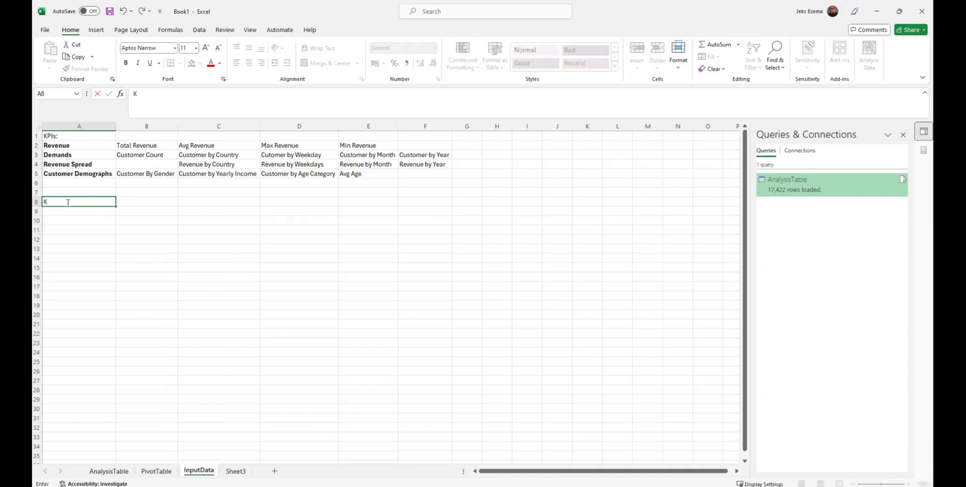
{"action": "type", "text": "PS"}
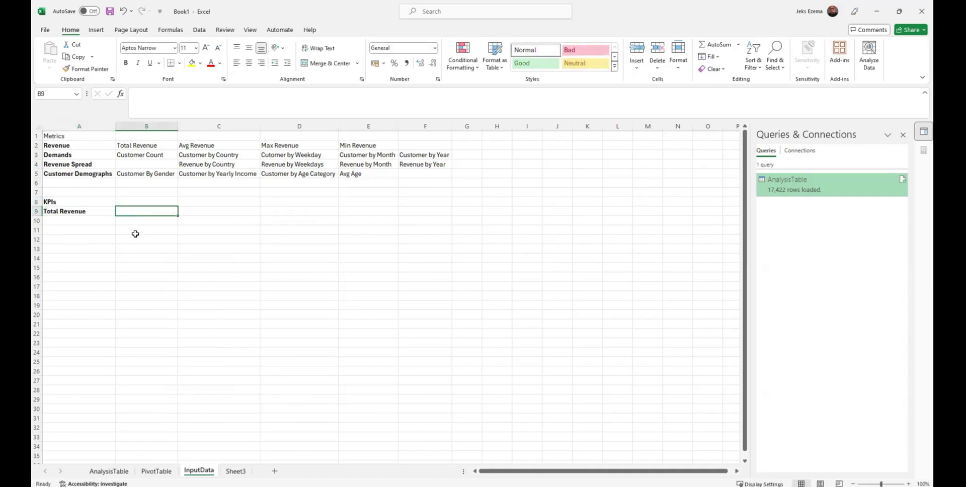
Try to enter a SUM formula that refers to AnalysisTable in cell B9, beside the Total Revenue label
{"action": "type", "text": "="}
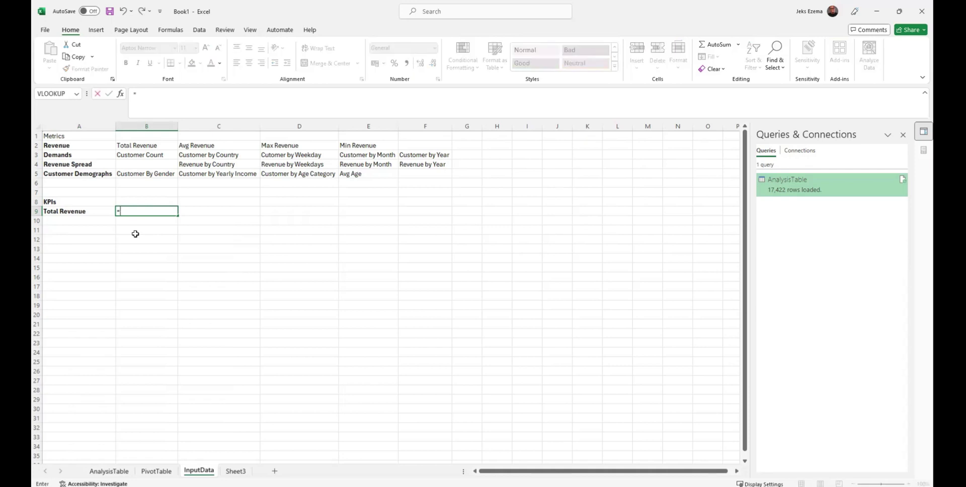
{"action": "type", "text": "sum"}
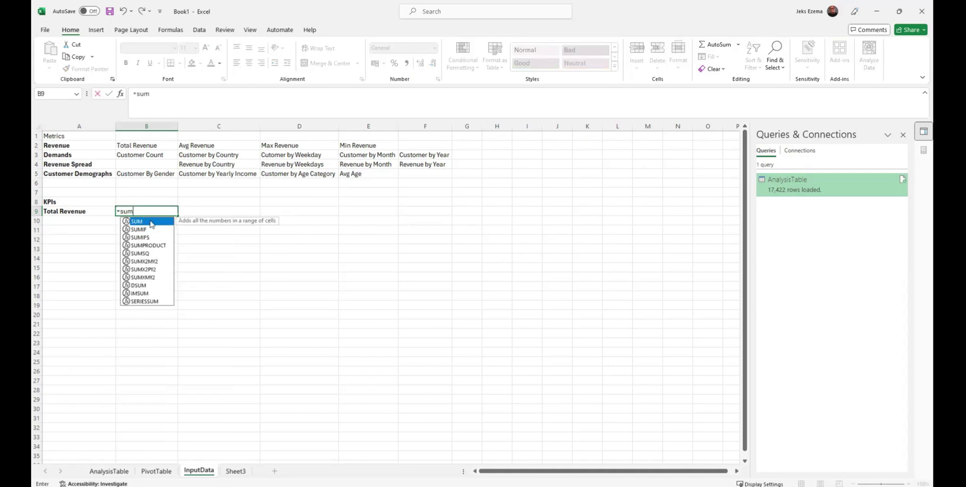
{"action": "double_click", "coordinate": [150, 221]}
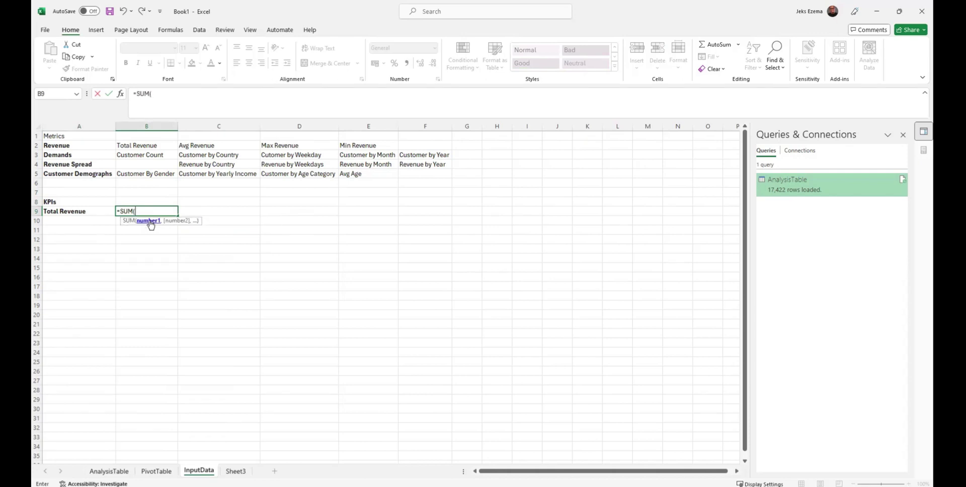
{"action": "type", "text": "ana"}
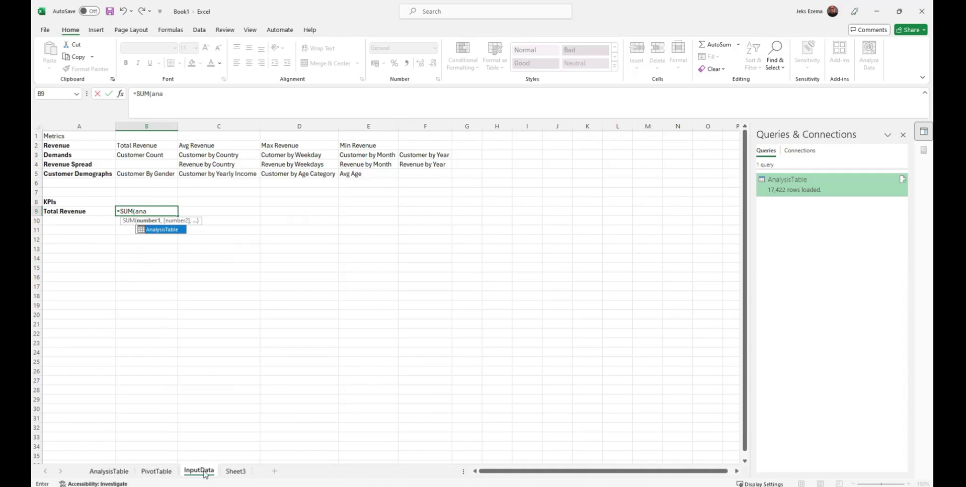
{"action": "left_click", "coordinate": [159, 233]}
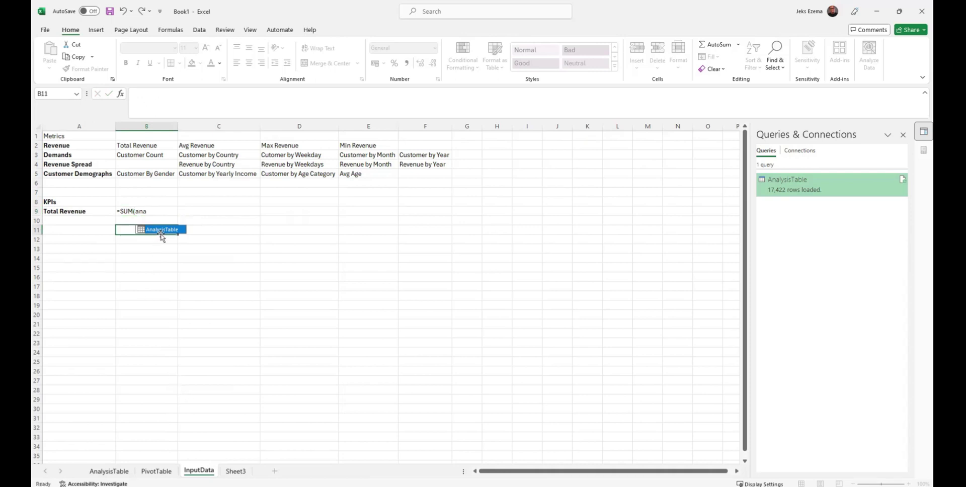
{"action": "left_click", "coordinate": [143, 211]}
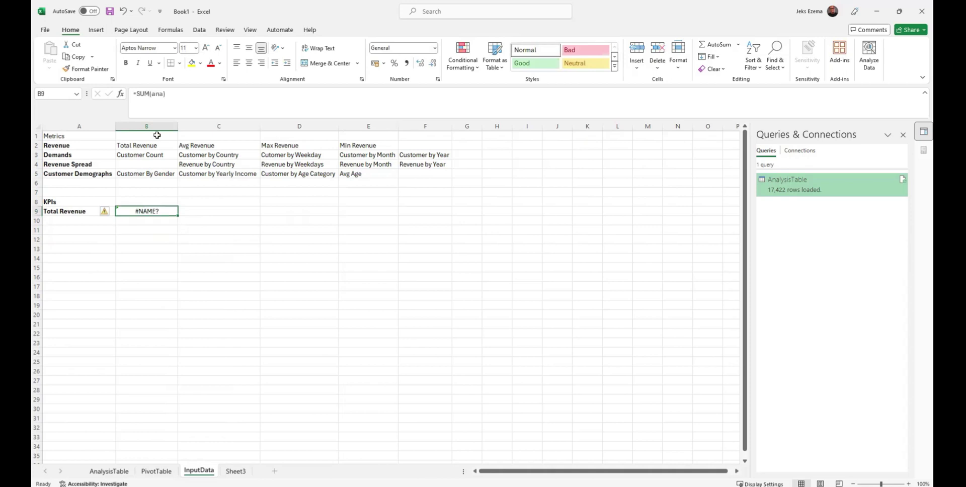
Correct the formula in cell B9 to =SUM(AnalysisTable[Revenue])
{"action": "left_click", "coordinate": [161, 94]}
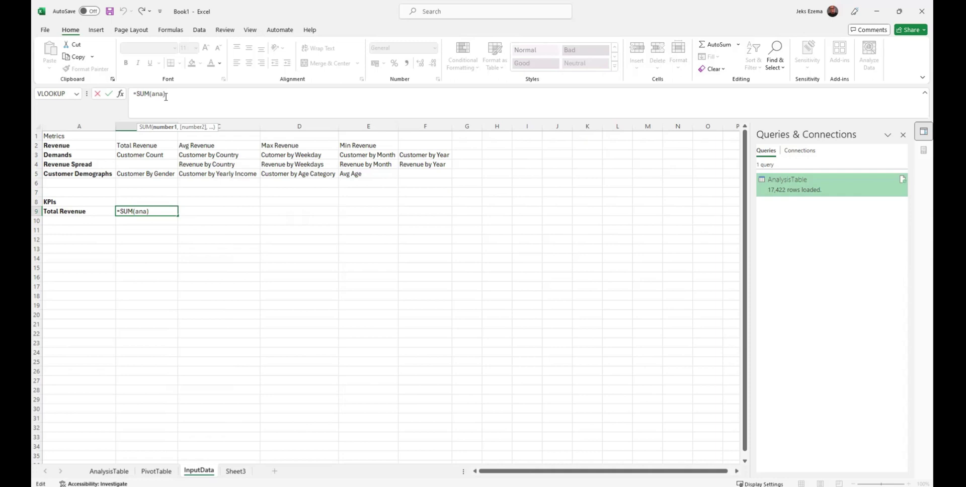
{"action": "type", "text": "l"}
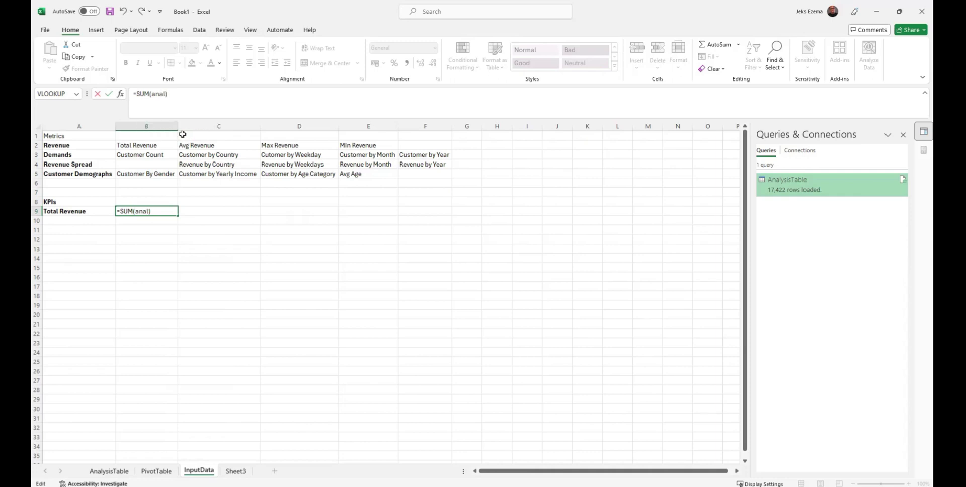
{"action": "key", "text": "Tab"}
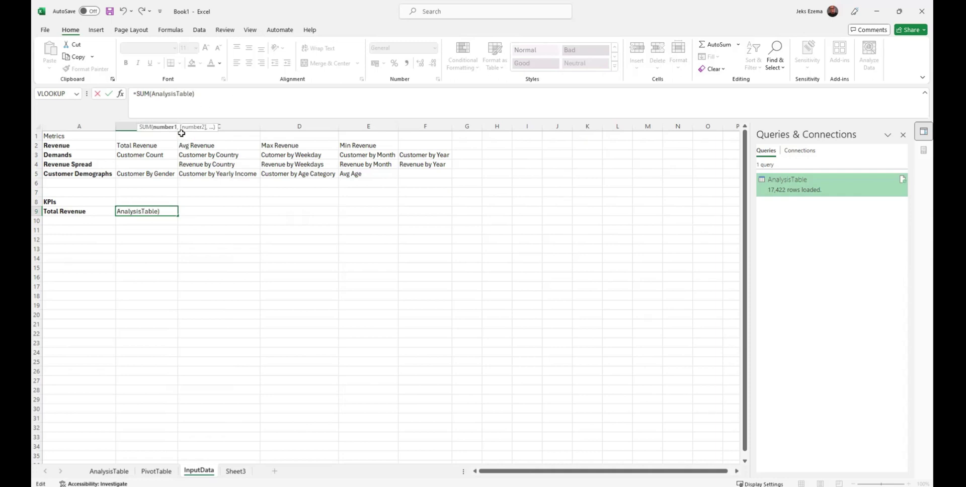
{"action": "type", "text": "["}
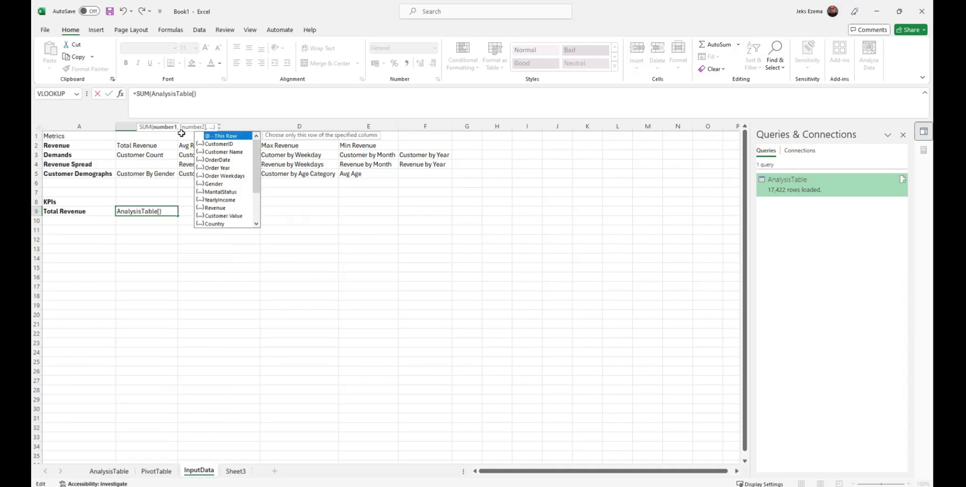
{"action": "type", "text": "rev"}
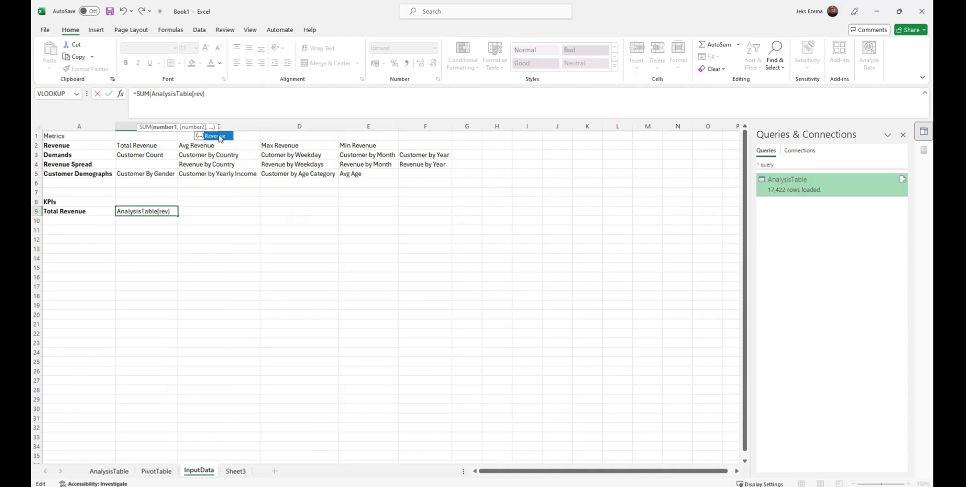
{"action": "double_click", "coordinate": [219, 137]}
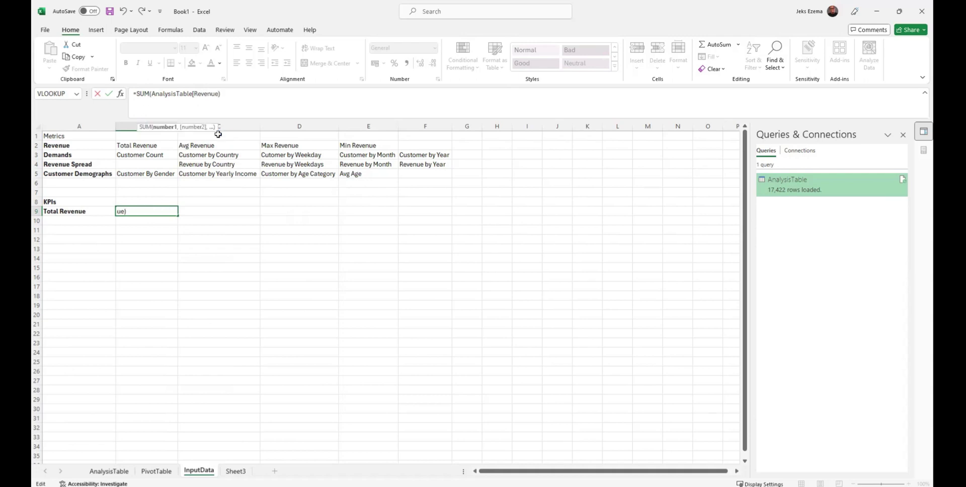
{"action": "type", "text": "]"}
{"action": "key", "text": "Return"}
Format the Total Revenue value in cell B9 with the £ English (United Kingdom) accounting format
{"action": "left_click", "coordinate": [156, 213]}
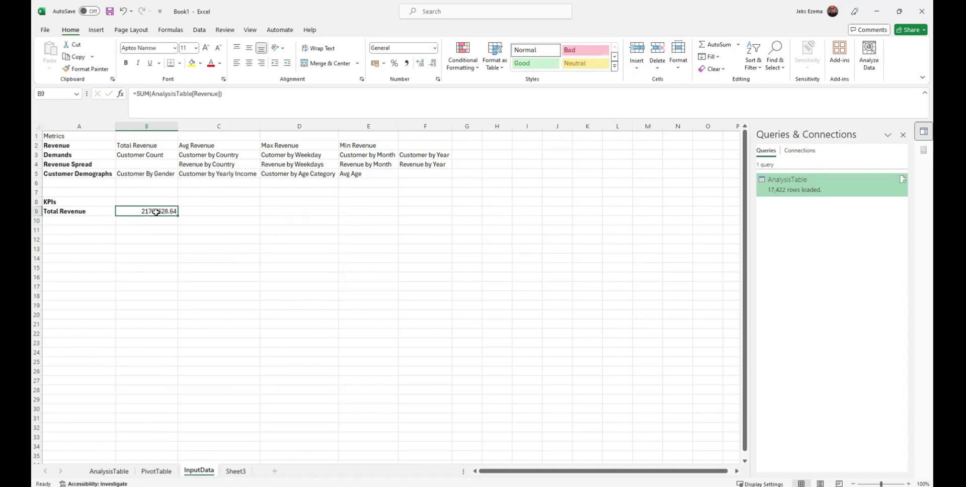
{"action": "left_click", "coordinate": [384, 64]}
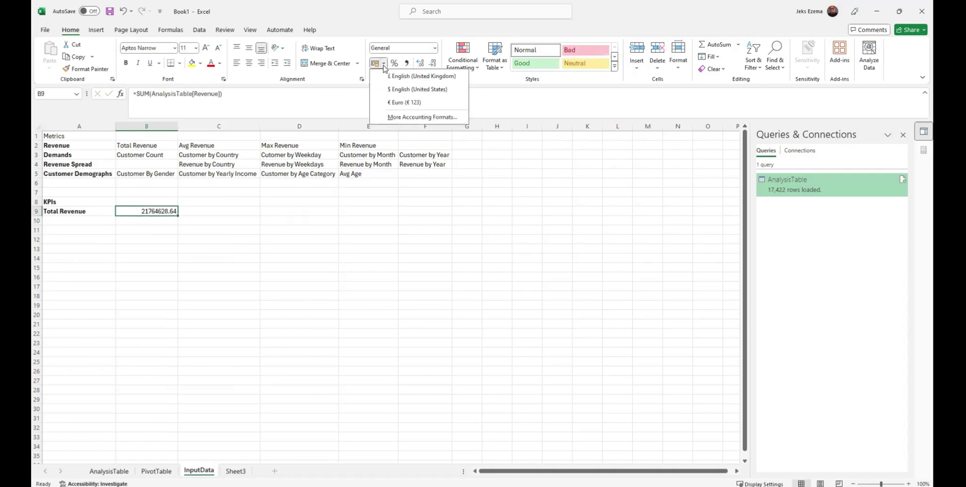
{"action": "left_click", "coordinate": [396, 80]}
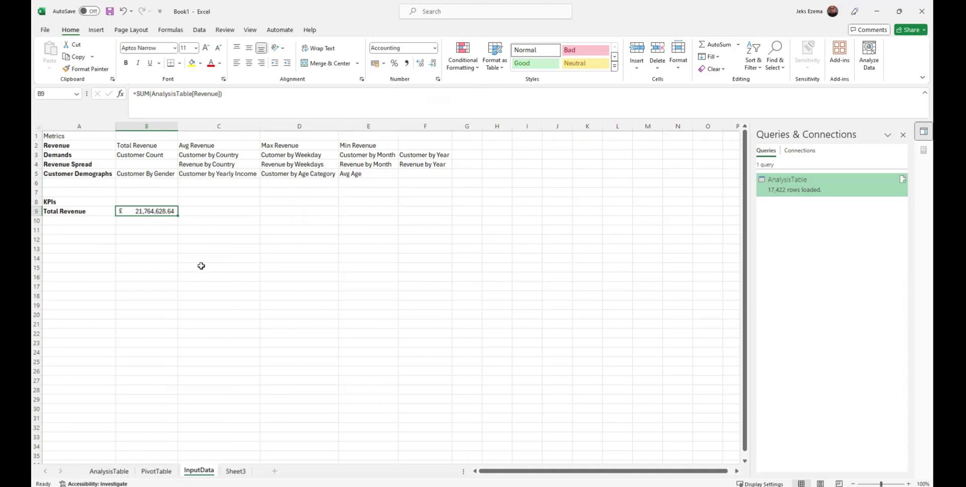
Enter the label Avg Revenue in cell A10, below Total Revenue
{"action": "left_click", "coordinate": [70, 221]}
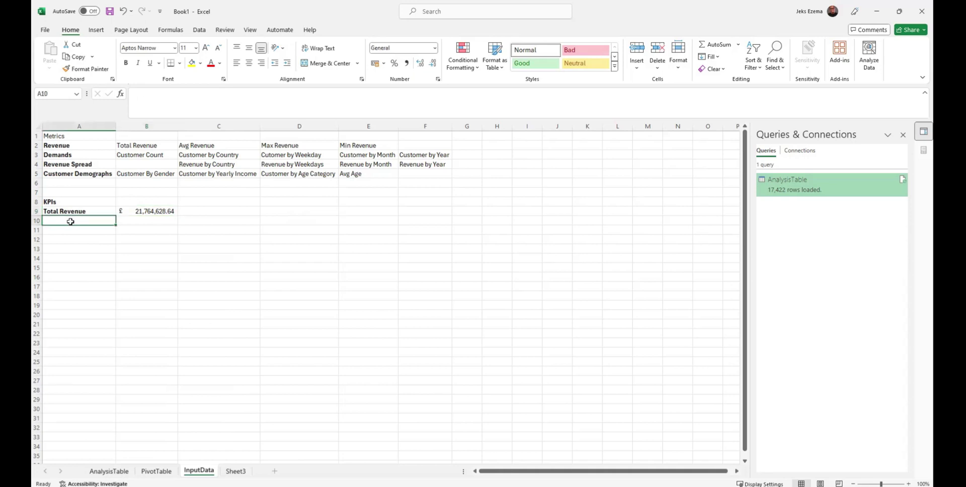
{"action": "type", "text": "A"}
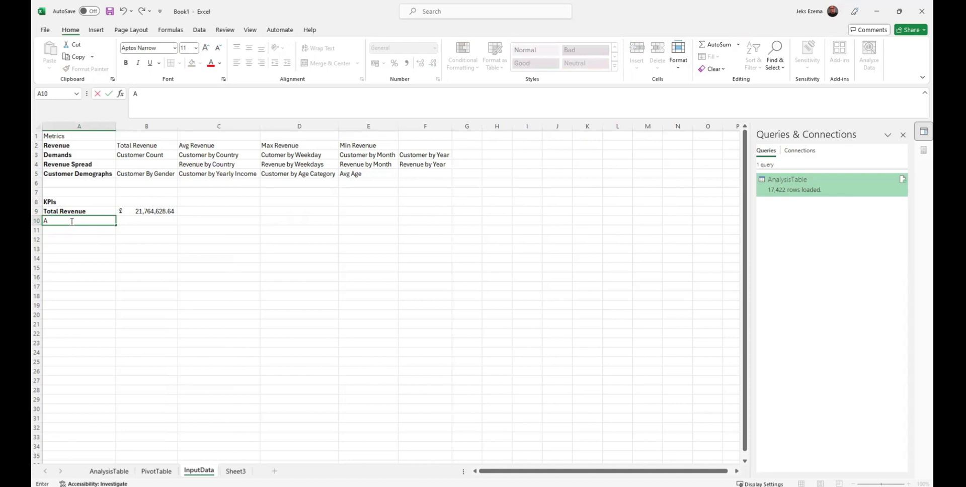
{"action": "type", "text": "bvg"}
{"action": "type", "text": "Revenue"}
{"action": "key", "text": "Tab"}
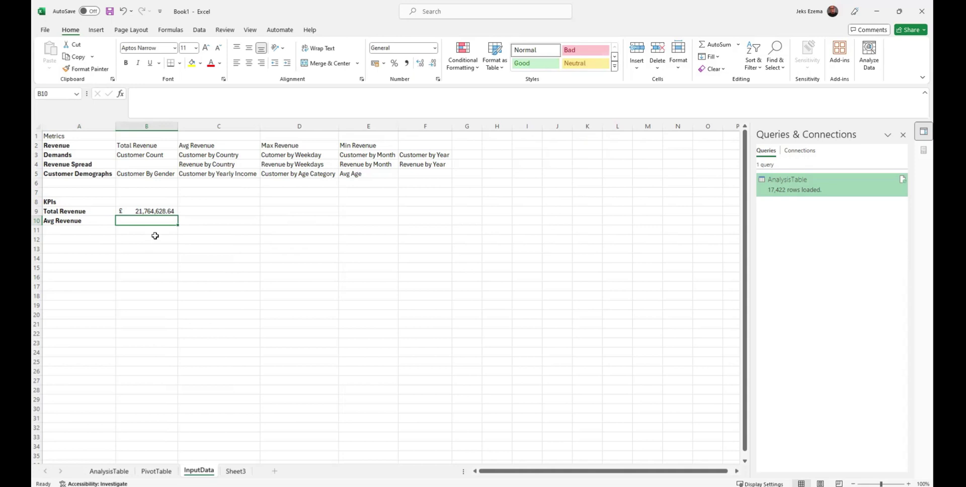
Calculate the average revenue in cell B10 with the formula =AVERAGE(AnalysisTable[Revenue])
{"action": "type", "text": "="}
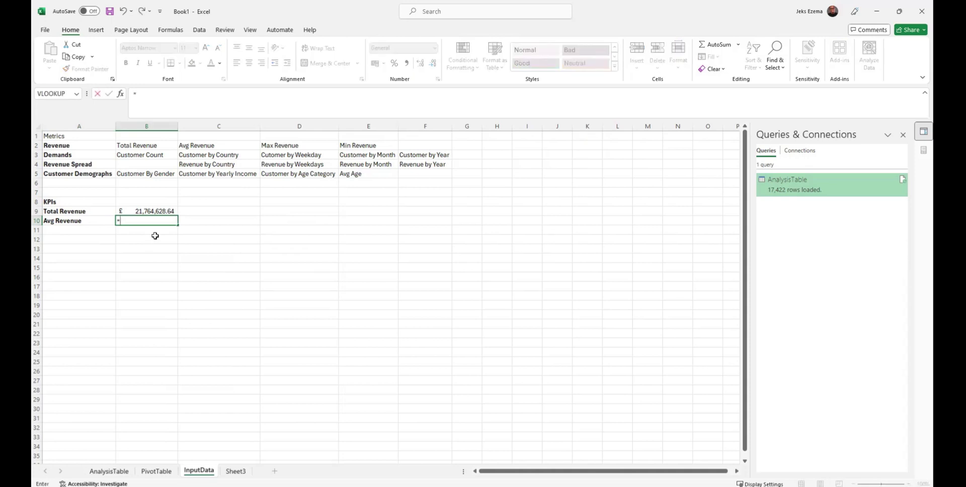
{"action": "type", "text": "av"}
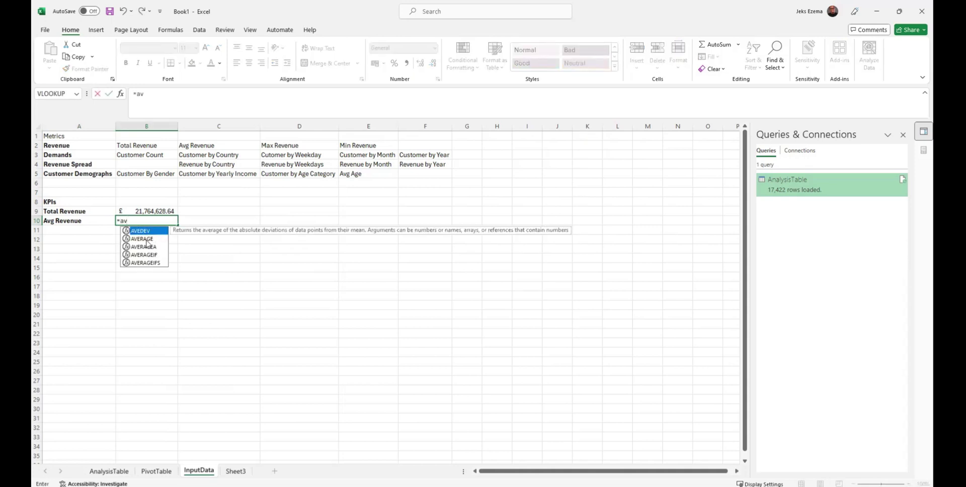
{"action": "double_click", "coordinate": [146, 239]}
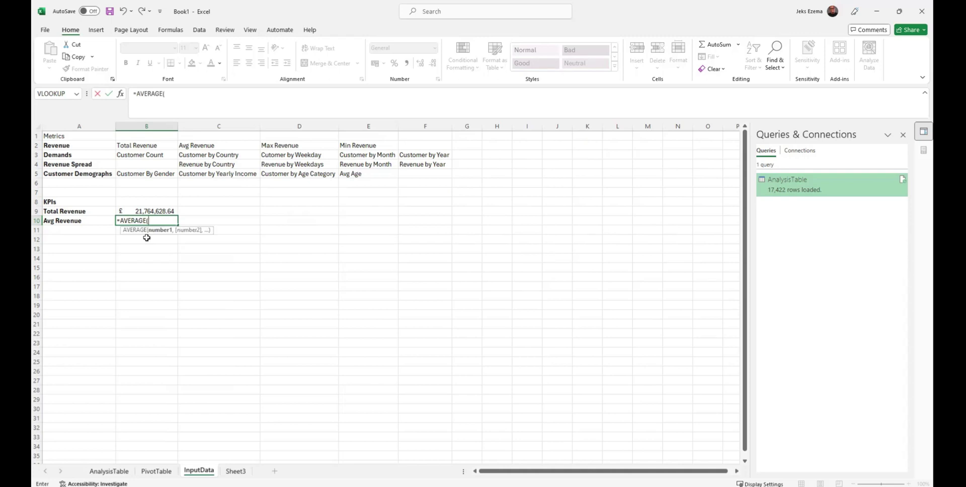
{"action": "type", "text": "ana"}
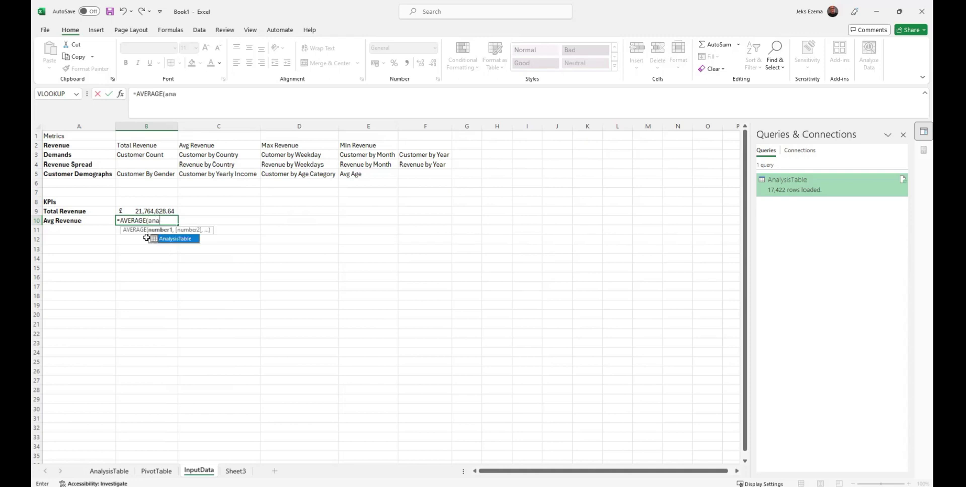
{"action": "double_click", "coordinate": [173, 239]}
{"action": "type", "text": "["}
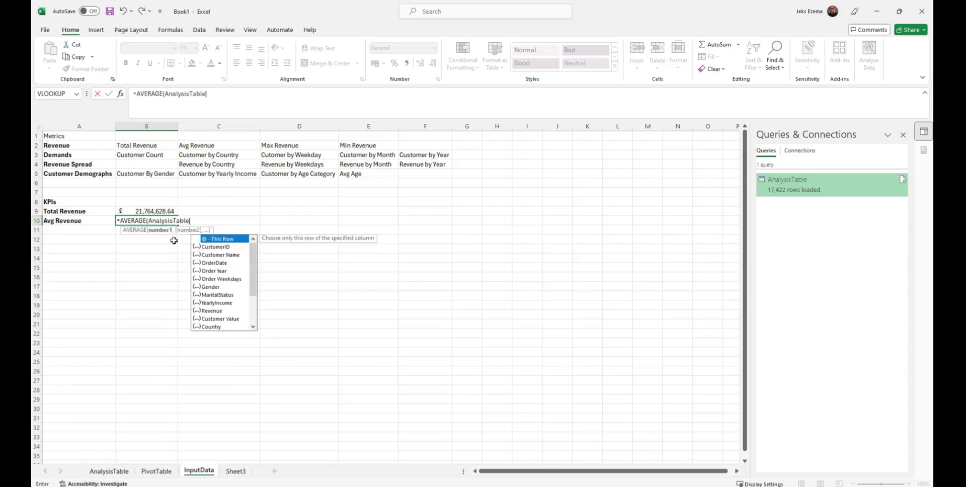
{"action": "type", "text": "re"}
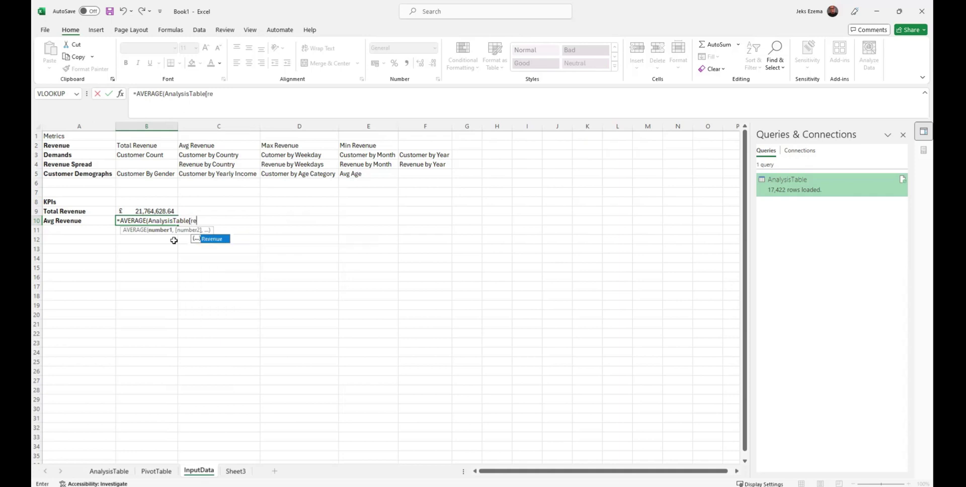
{"action": "double_click", "coordinate": [212, 239]}
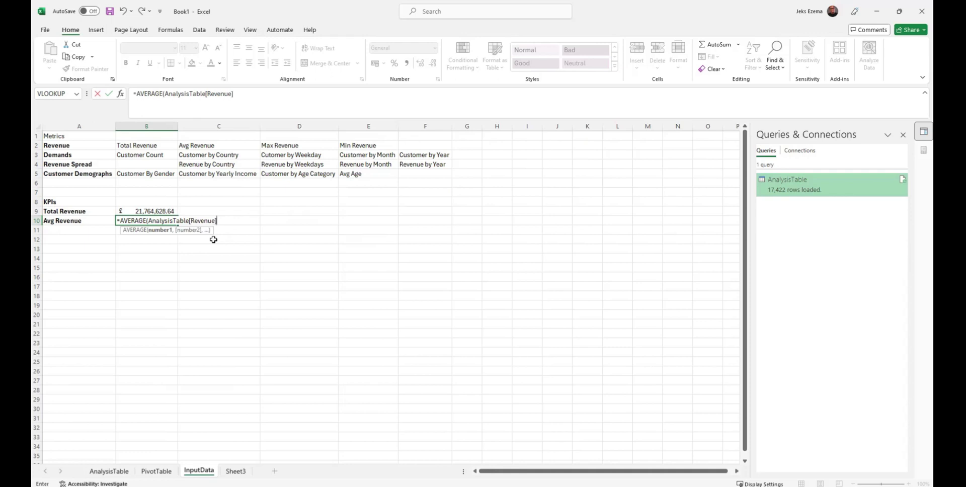
{"action": "type", "text": ")"}
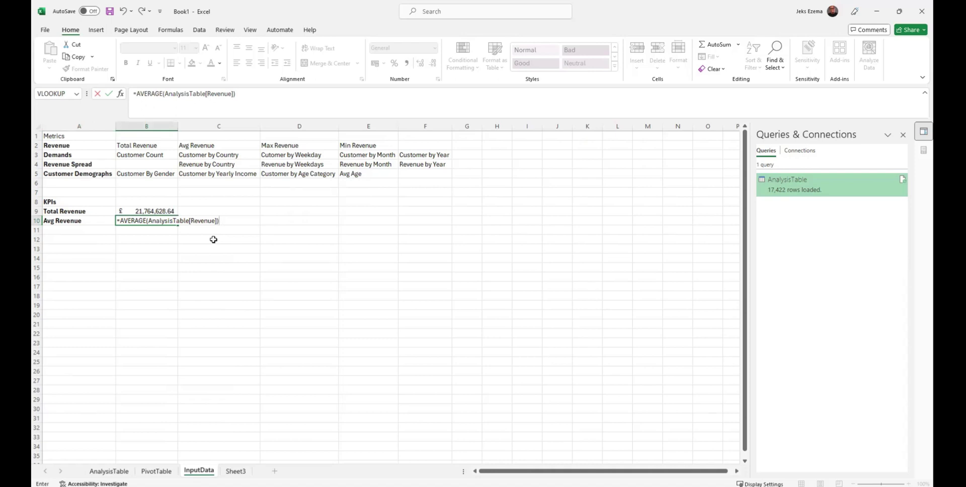
{"action": "key", "text": "Return"}
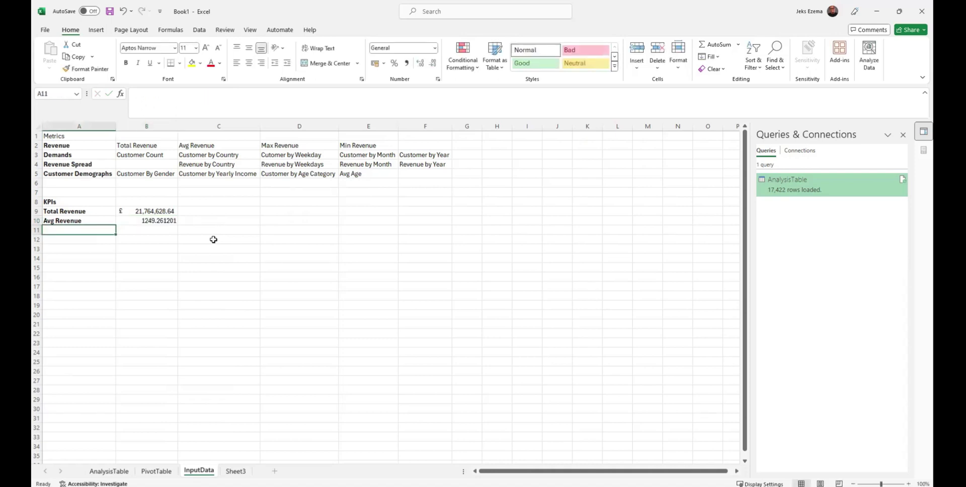
Format the Avg Revenue value in cell B10 with the £ English (United Kingdom) accounting format
{"action": "left_click", "coordinate": [156, 221]}
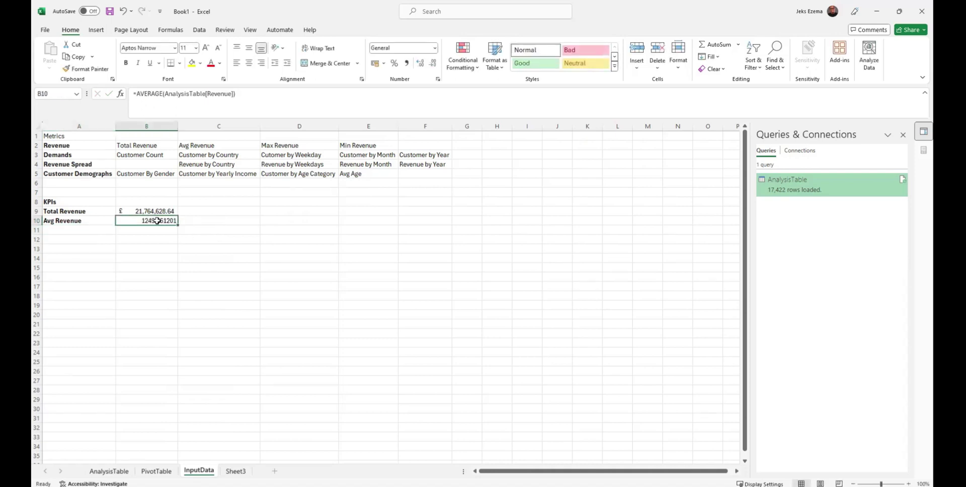
{"action": "left_click", "coordinate": [384, 63]}
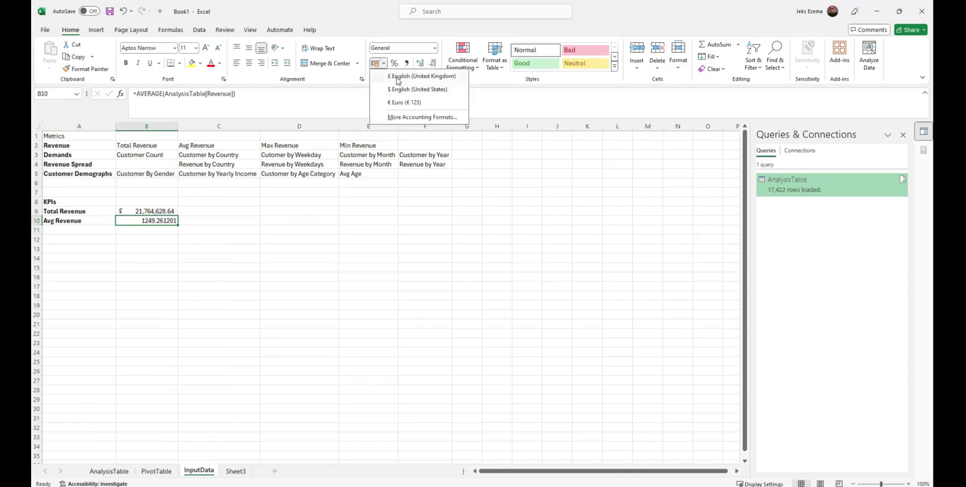
{"action": "left_click", "coordinate": [395, 77]}
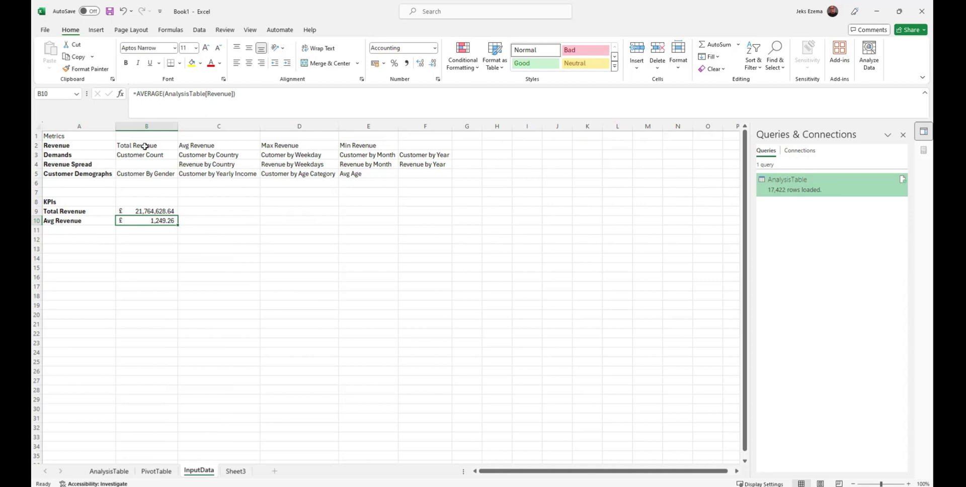
Enter the label Max Revenue in cell A11, below Avg Revenue
{"action": "left_click", "coordinate": [67, 230]}
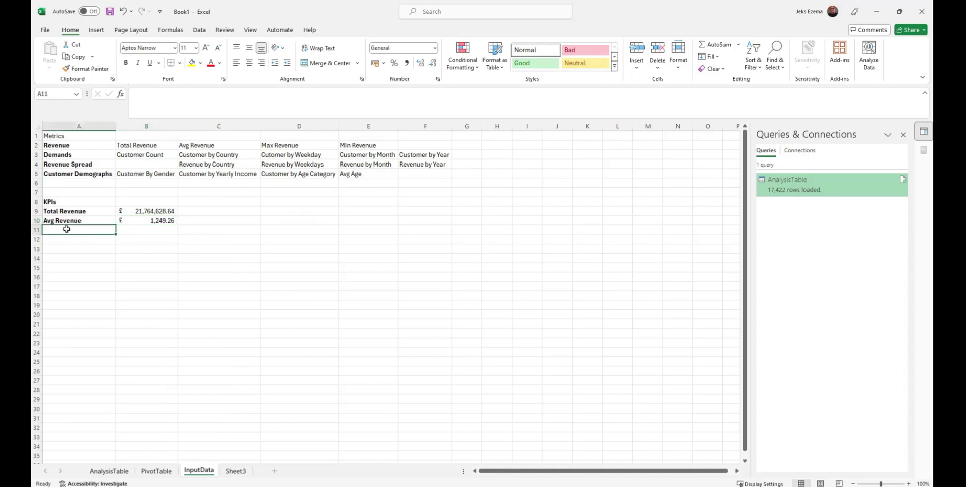
{"action": "type", "text": "Max"}
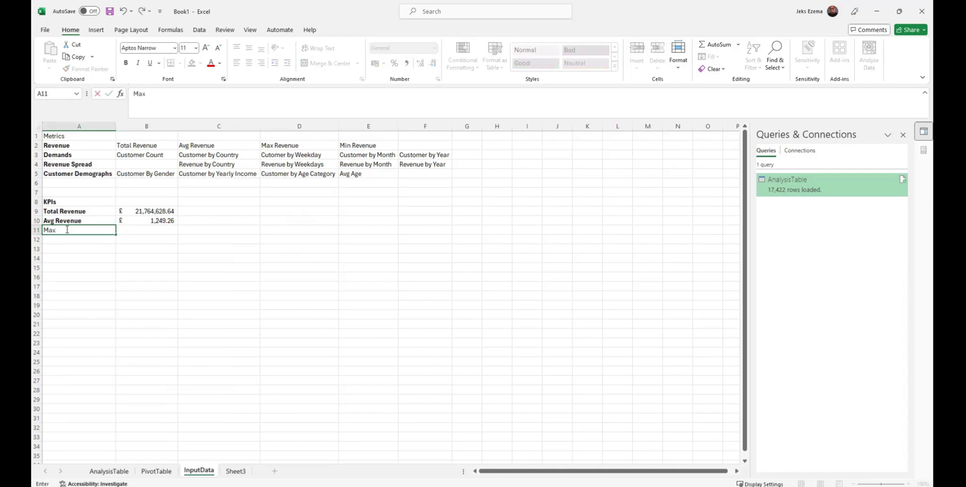
{"action": "type", "text": " Revenue"}
Calculate the maximum revenue in cell B11 with the formula =MAX(AnalysisTable[Revenue])
{"action": "left_click", "coordinate": [137, 233]}
{"action": "type", "text": "="}
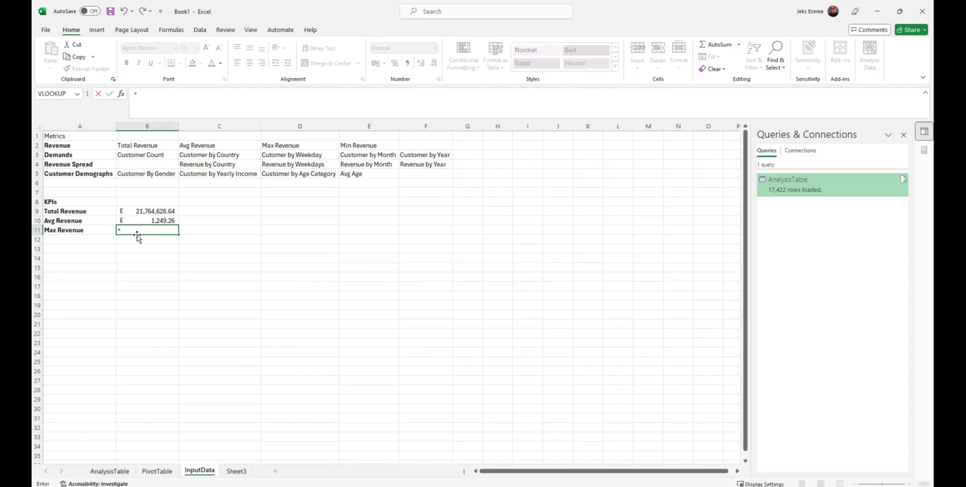
{"action": "type", "text": "ma"}
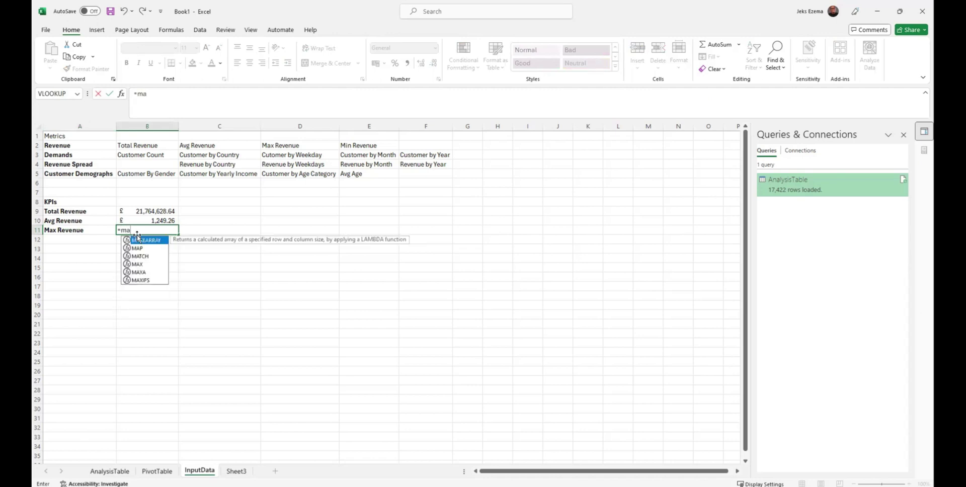
{"action": "double_click", "coordinate": [141, 264]}
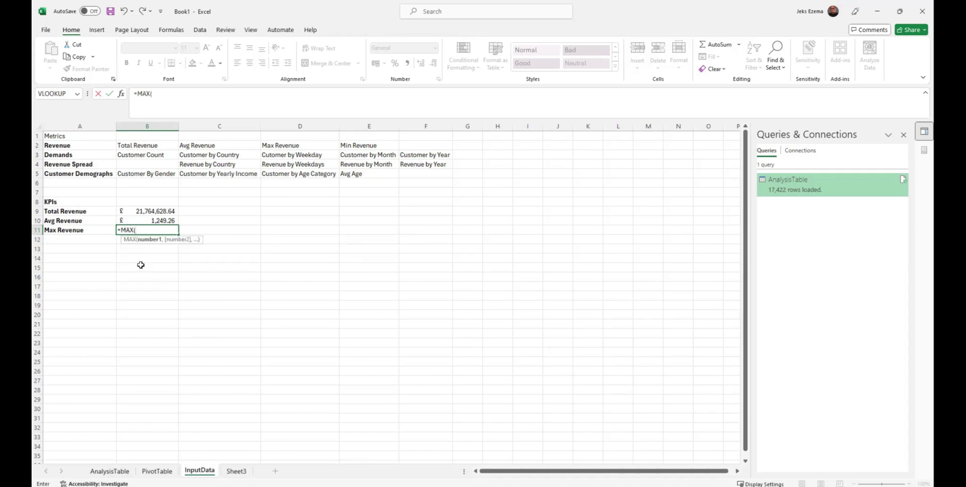
{"action": "type", "text": "ana"}
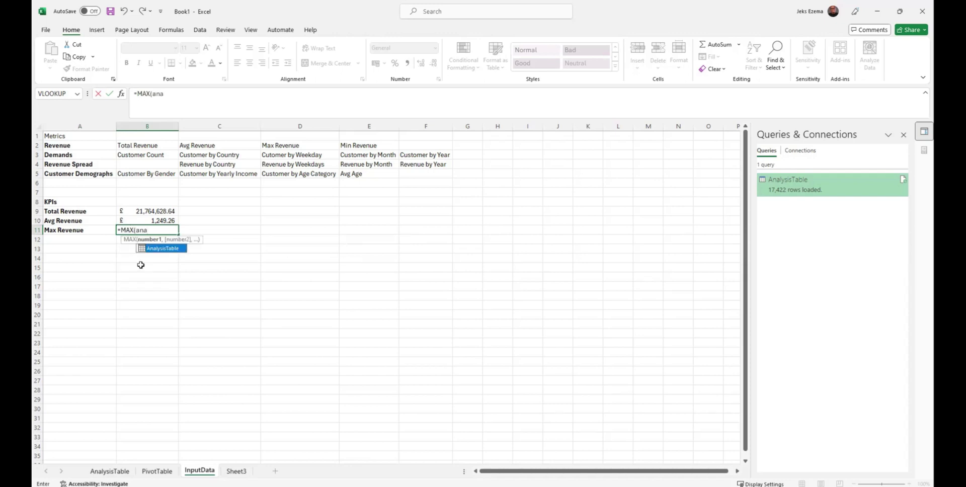
{"action": "double_click", "coordinate": [164, 249]}
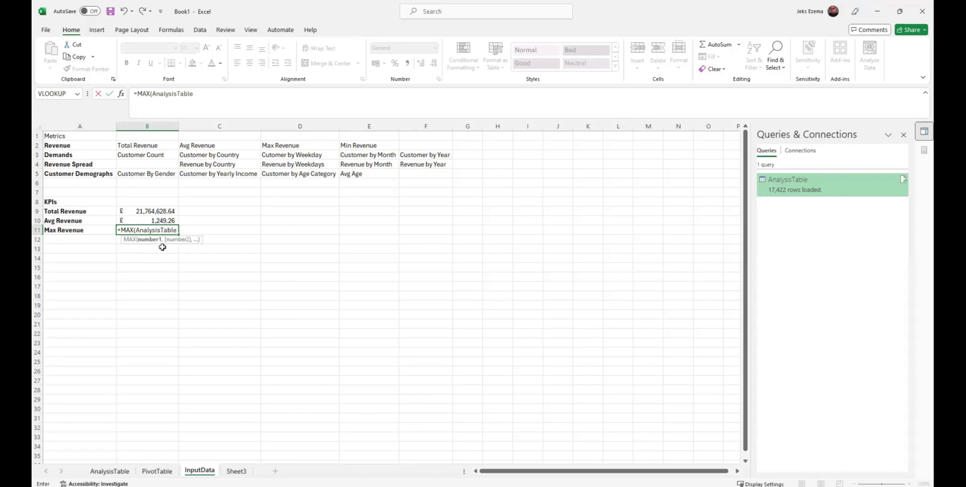
{"action": "type", "text": "["}
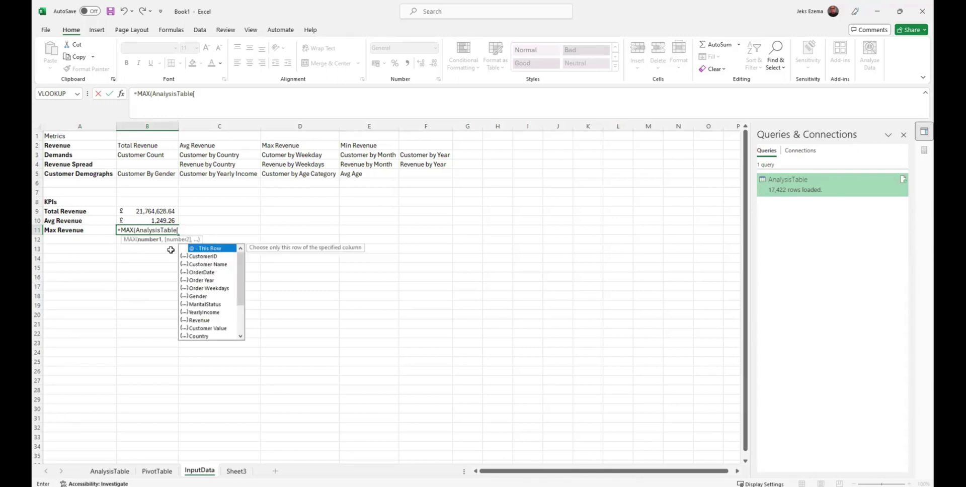
{"action": "type", "text": "rev"}
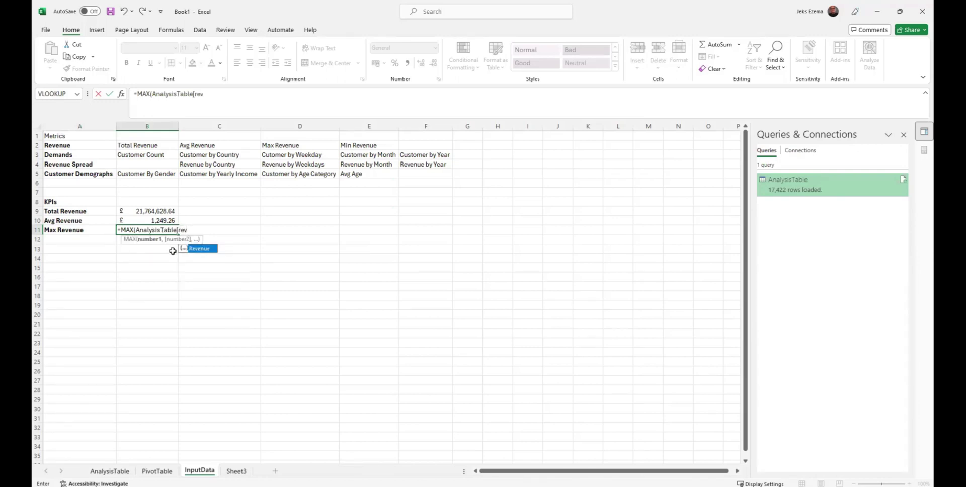
{"action": "double_click", "coordinate": [200, 248]}
{"action": "type", "text": "])"}
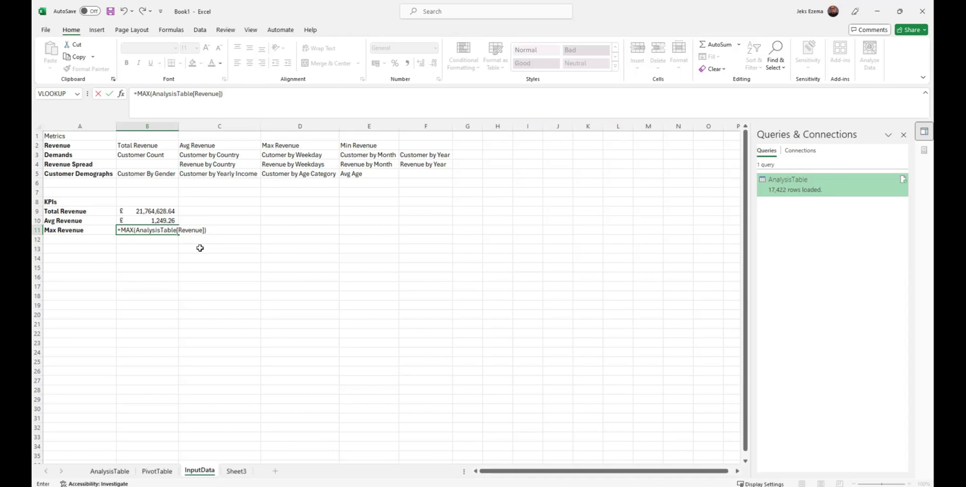
{"action": "key", "text": "Return"}
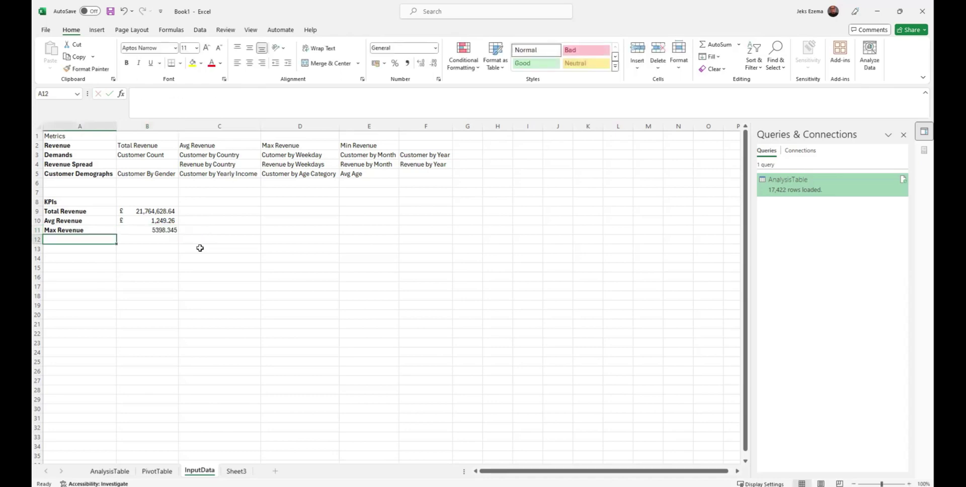
Format the Max Revenue value in cell B11 with the £ English (United Kingdom) accounting format
{"action": "left_click", "coordinate": [169, 231]}
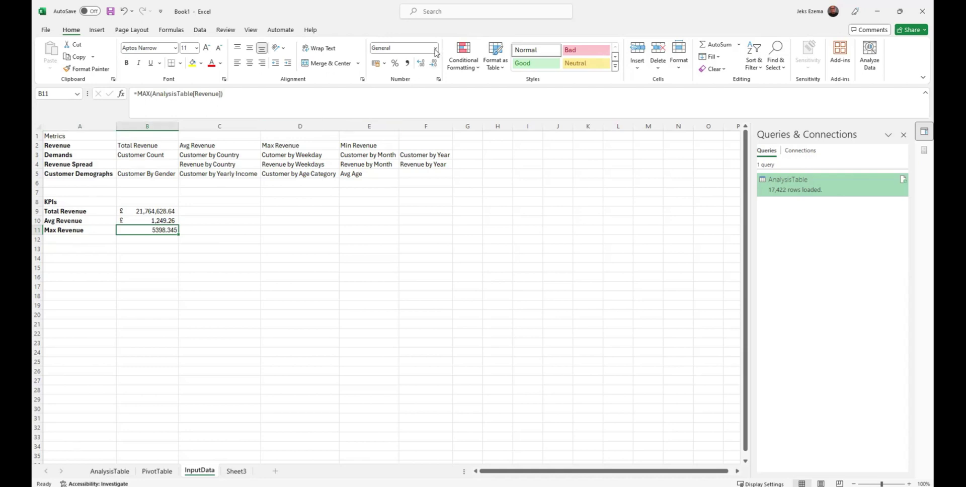
{"action": "left_click", "coordinate": [385, 64]}
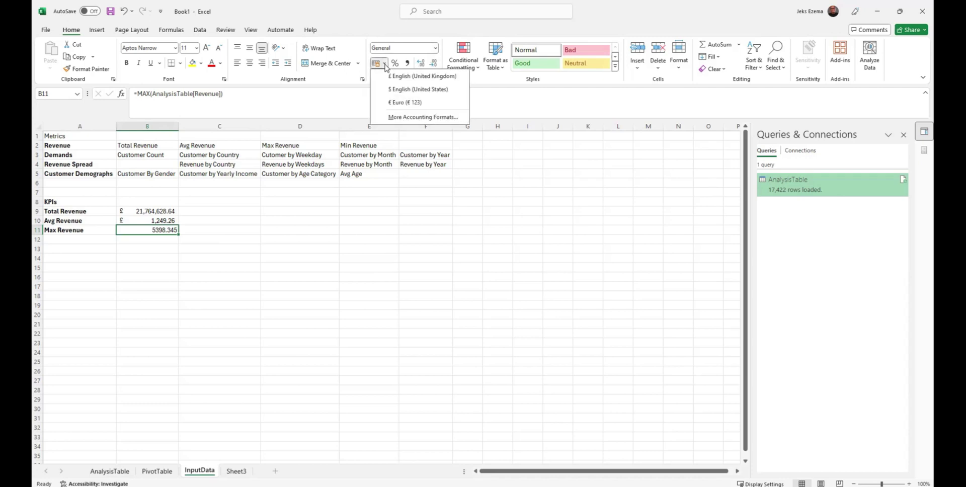
{"action": "left_click", "coordinate": [394, 78]}
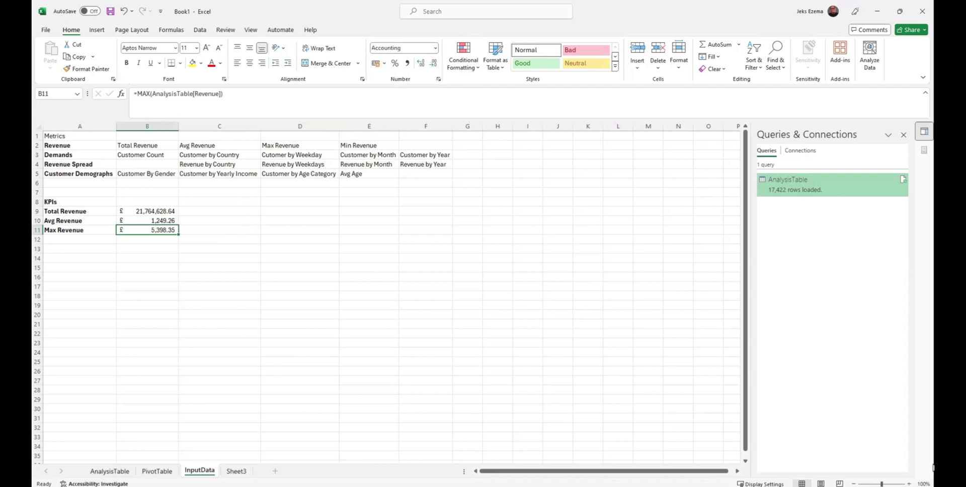
Enter the label Min Revenue in cell A12, below Max Revenue
{"action": "left_click", "coordinate": [56, 238]}
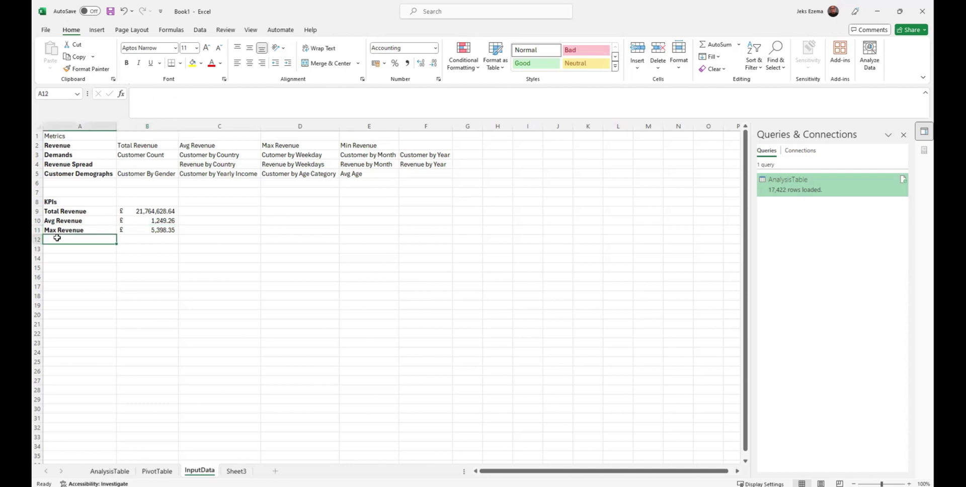
{"action": "type", "text": "Min"}
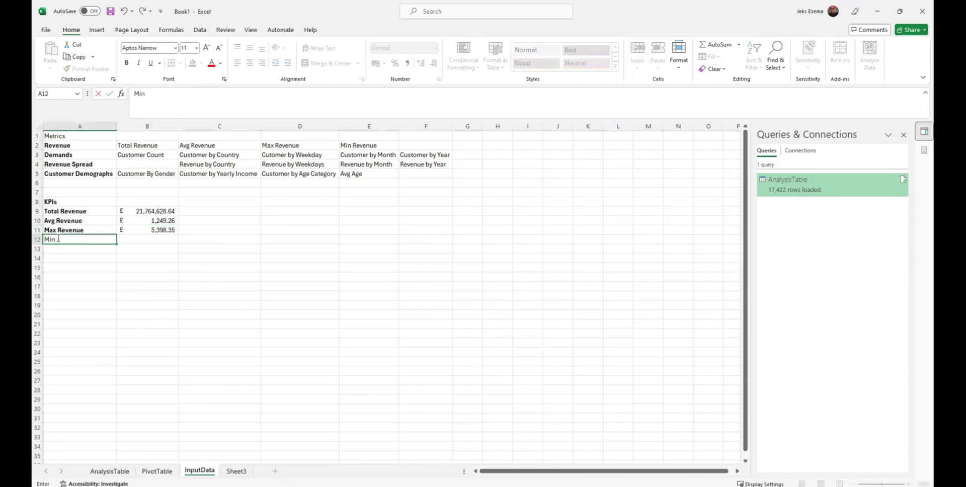
{"action": "type", "text": " Revenue"}
{"action": "key", "text": "Tab"}
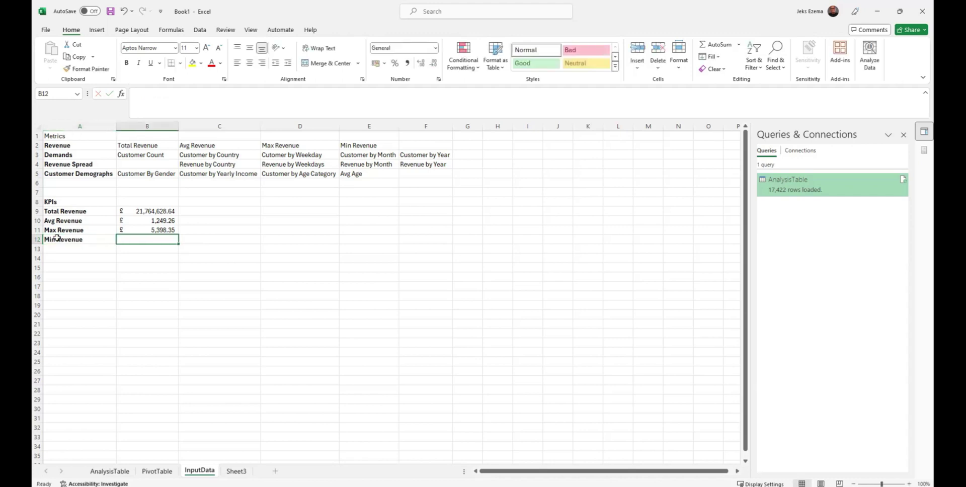
Calculate the minimum revenue in cell B12 with the formula =MIN(AnalysisTable[Revenue])
{"action": "type", "text": "=min"}
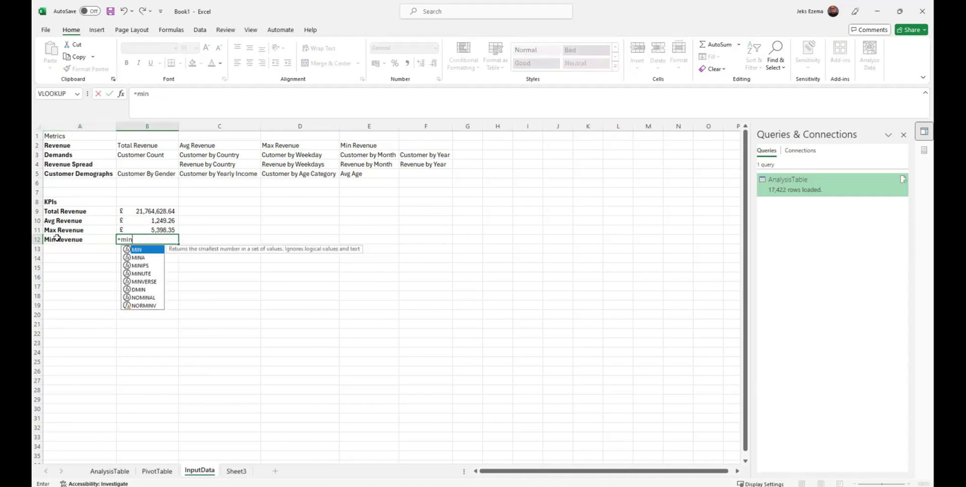
{"action": "double_click", "coordinate": [144, 250]}
{"action": "type", "text": "ana"}
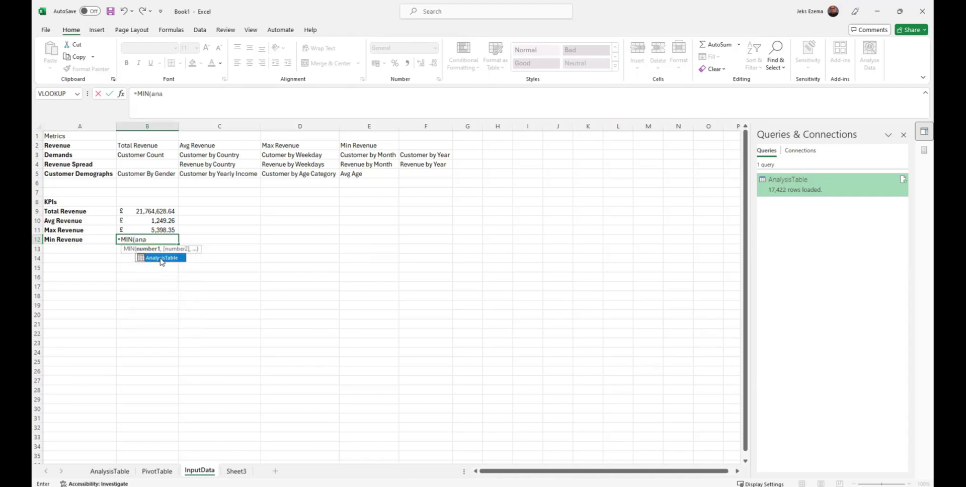
{"action": "double_click", "coordinate": [159, 258]}
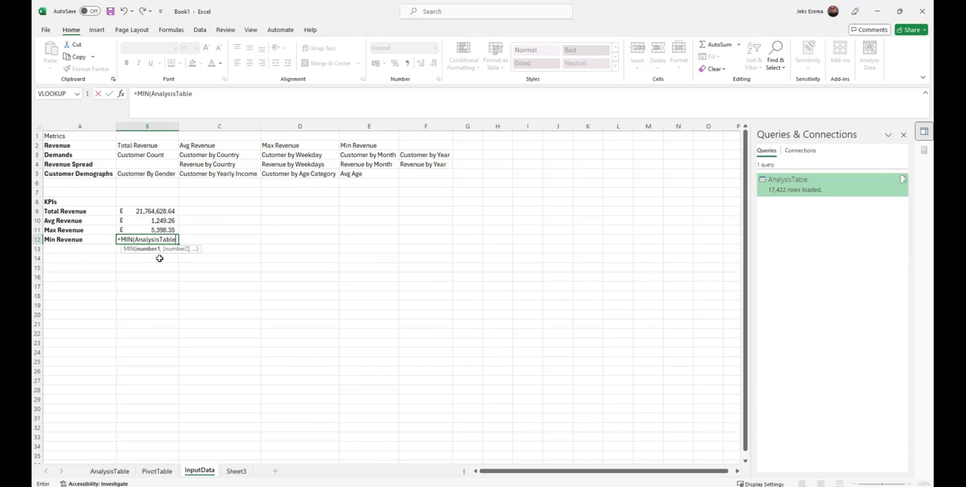
{"action": "type", "text": "[reve"}
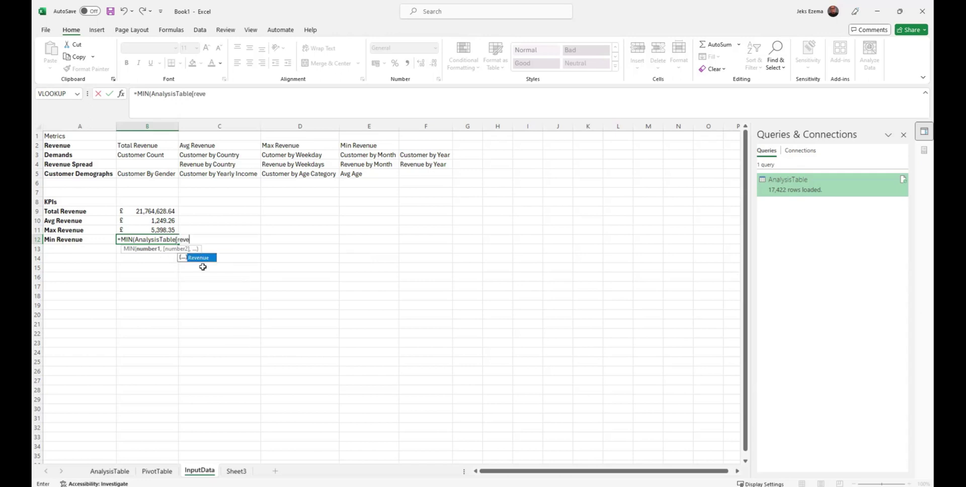
{"action": "double_click", "coordinate": [206, 259]}
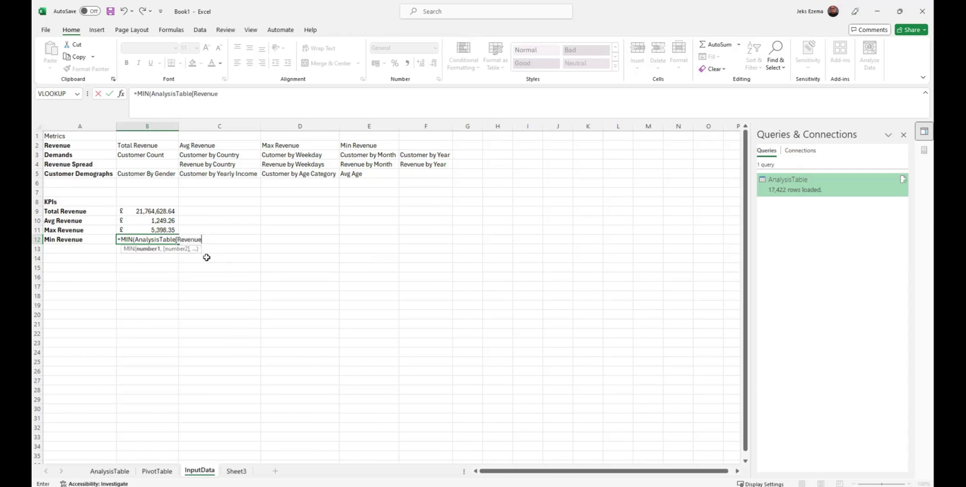
{"action": "type", "text": ")"}
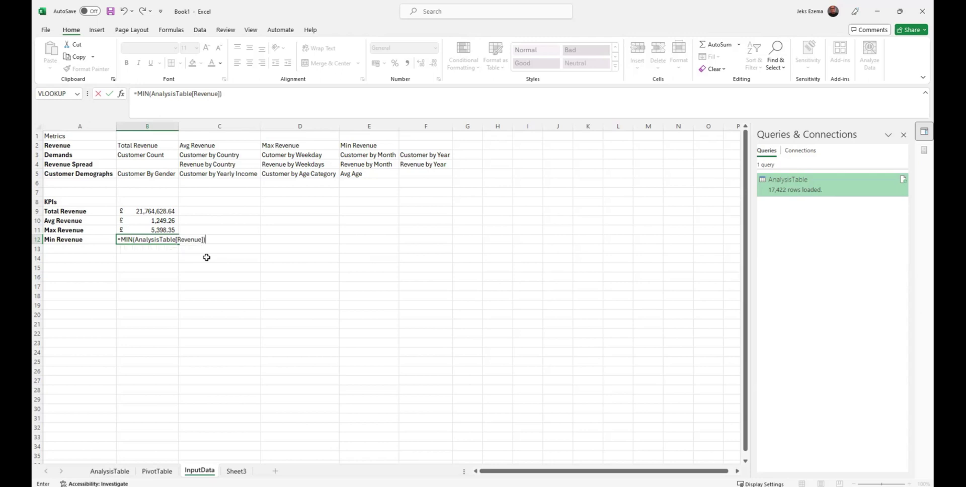
{"action": "key", "text": "Return"}
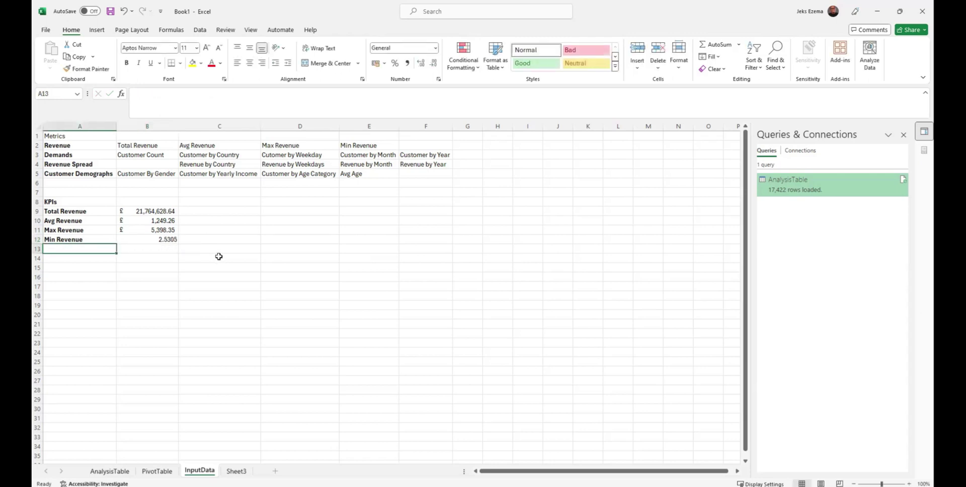
Format the Min Revenue value in cell B12 with the £ English (United Kingdom) accounting format
{"action": "left_click", "coordinate": [137, 242]}
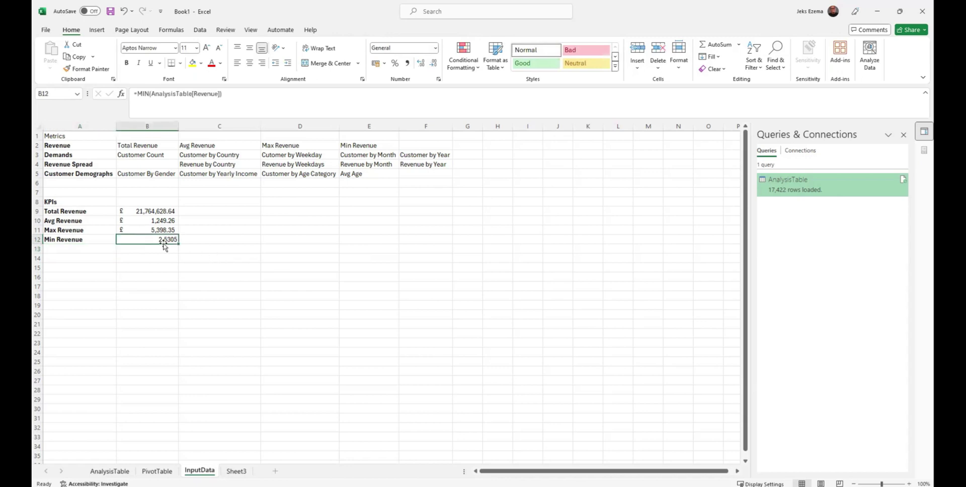
{"action": "left_click", "coordinate": [382, 64]}
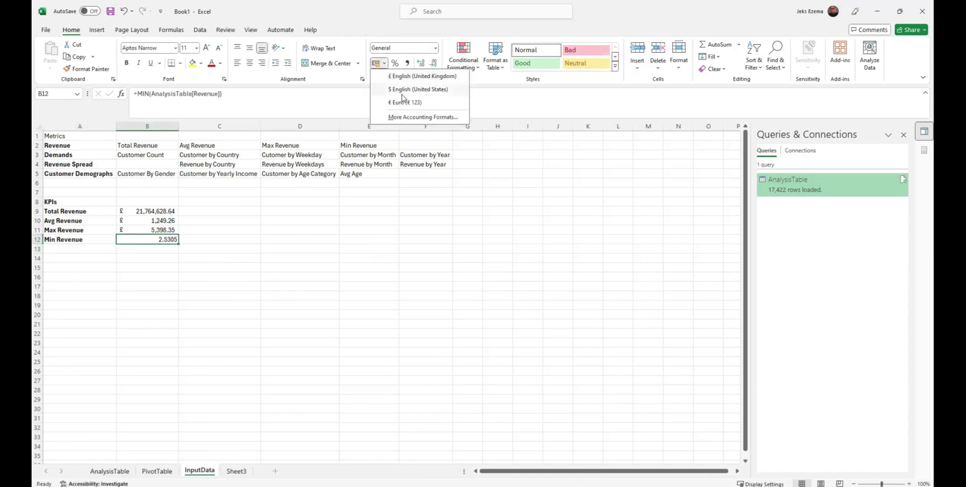
{"action": "left_click", "coordinate": [402, 76]}
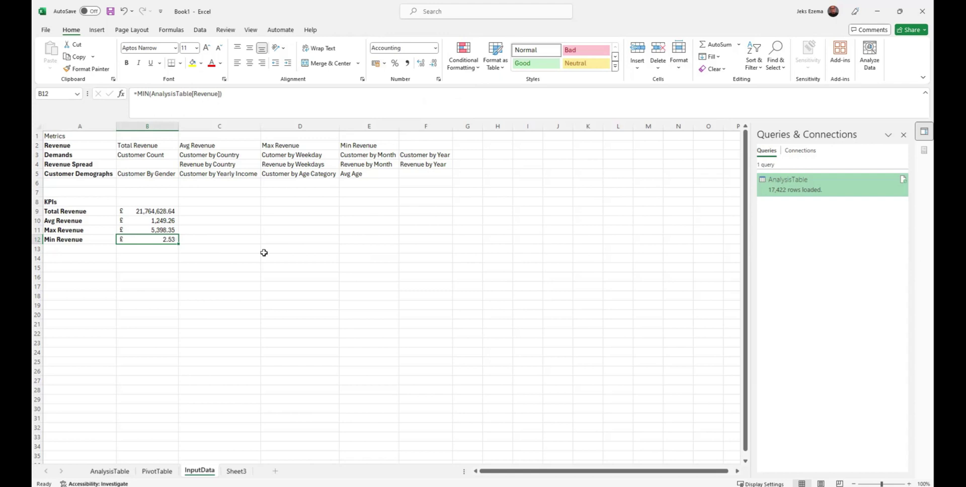
{"action": "left_click", "coordinate": [220, 270]}
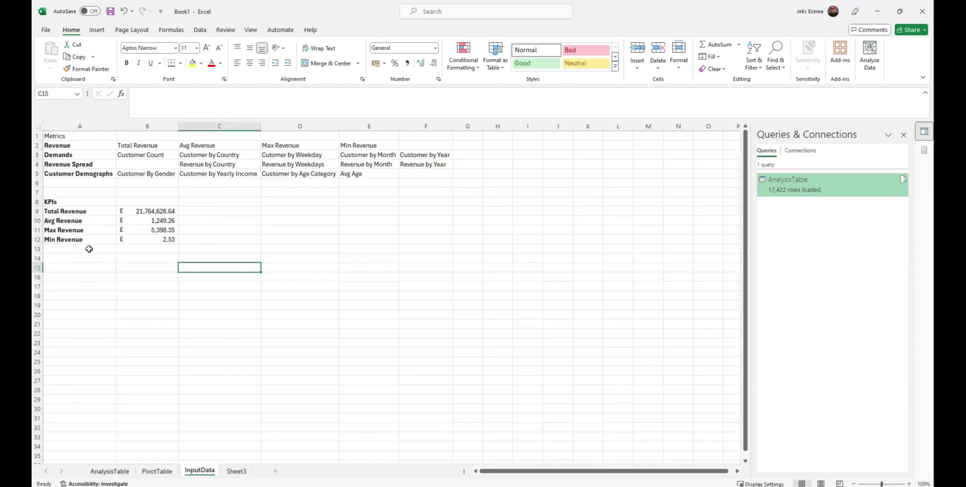
Enter the label Customer in cell A13, below Min Revenue
{"action": "left_click", "coordinate": [69, 249]}
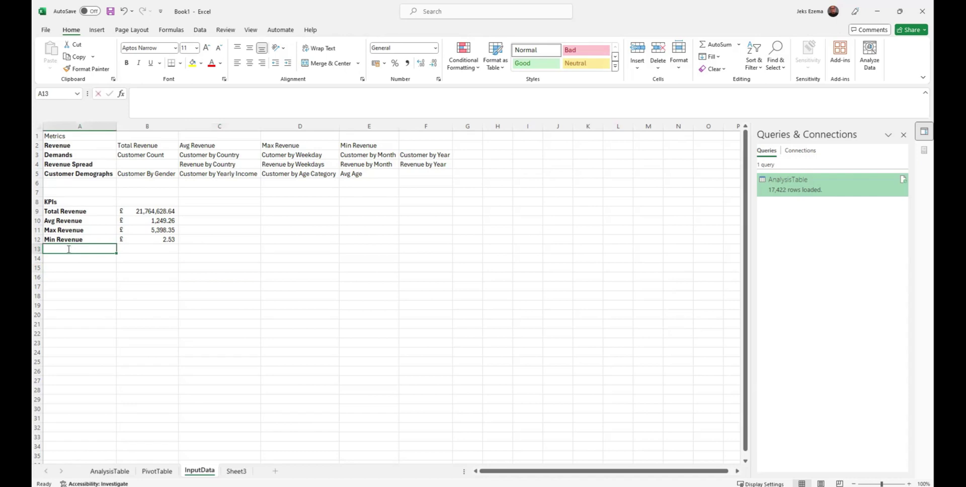
{"action": "type", "text": "Coun"}
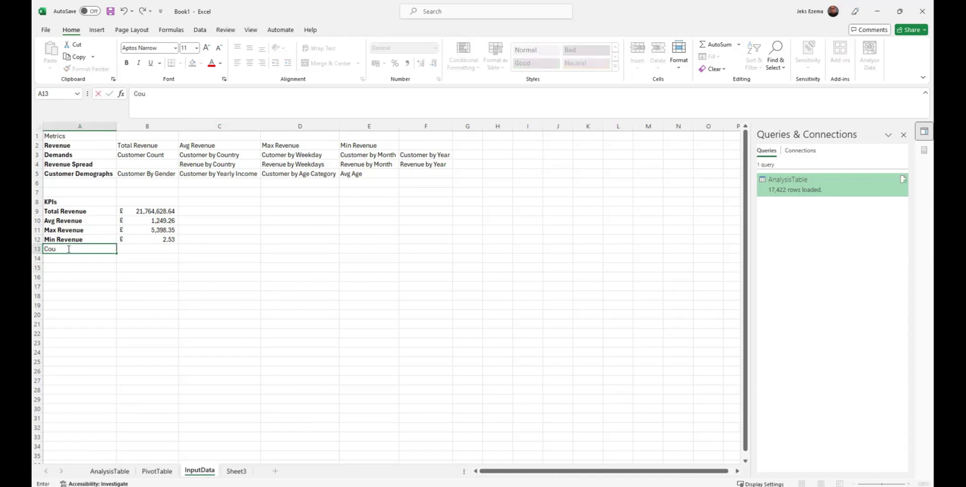
{"action": "key", "text": "BackSpace"}
{"action": "type", "text": "ustomer COu"}
{"action": "key", "text": "BackSpace"}
{"action": "key", "text": "BackSpace"}
{"action": "key", "text": "BackSpace"}
{"action": "key", "text": "Tab"}
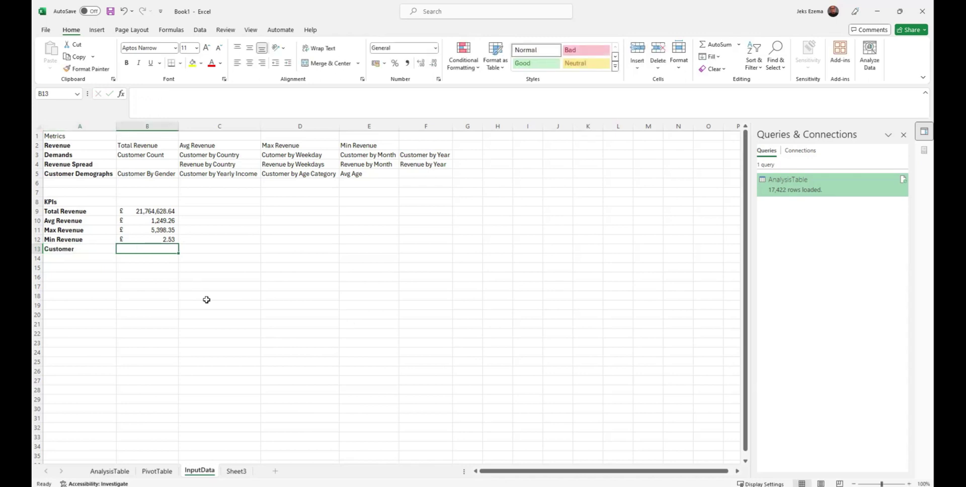
Count the customers in cell B13 with the formula =COUNTA(AnalysisTable[CustomerID])
{"action": "type", "text": "="}
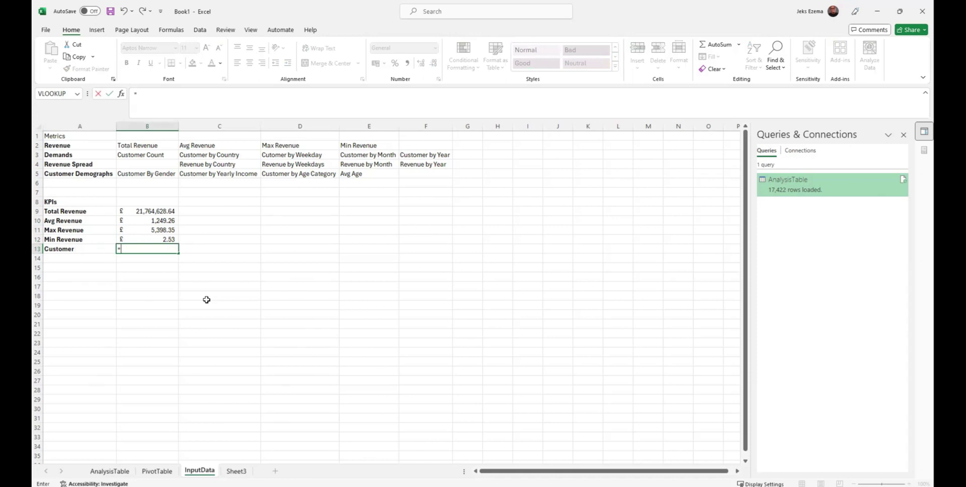
{"action": "type", "text": "co"}
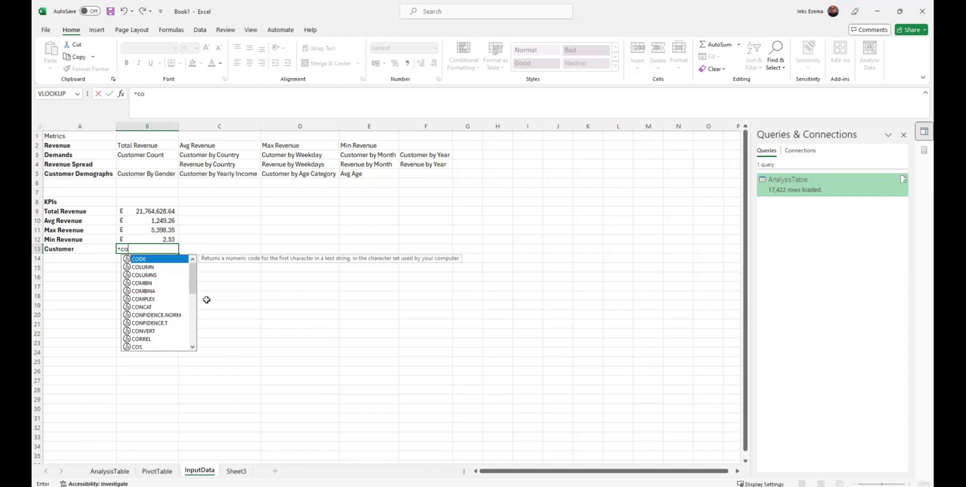
{"action": "type", "text": "u"}
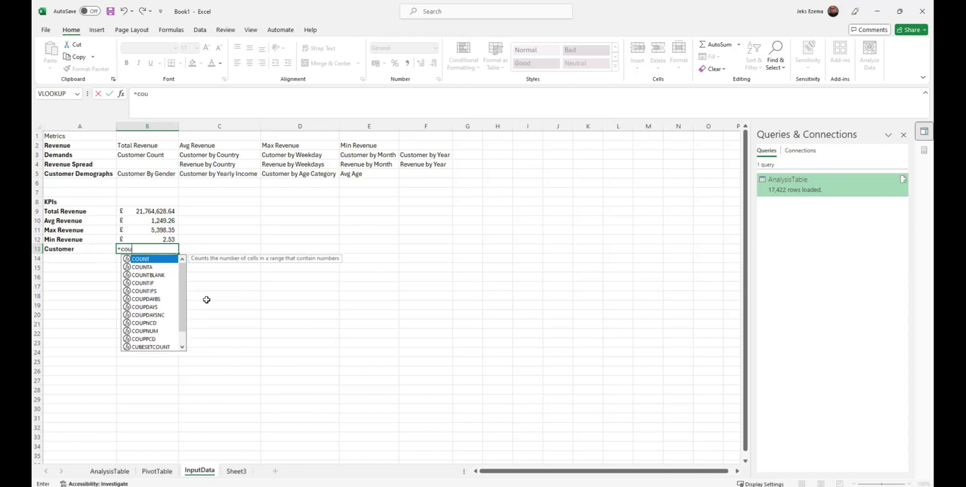
{"action": "double_click", "coordinate": [146, 267]}
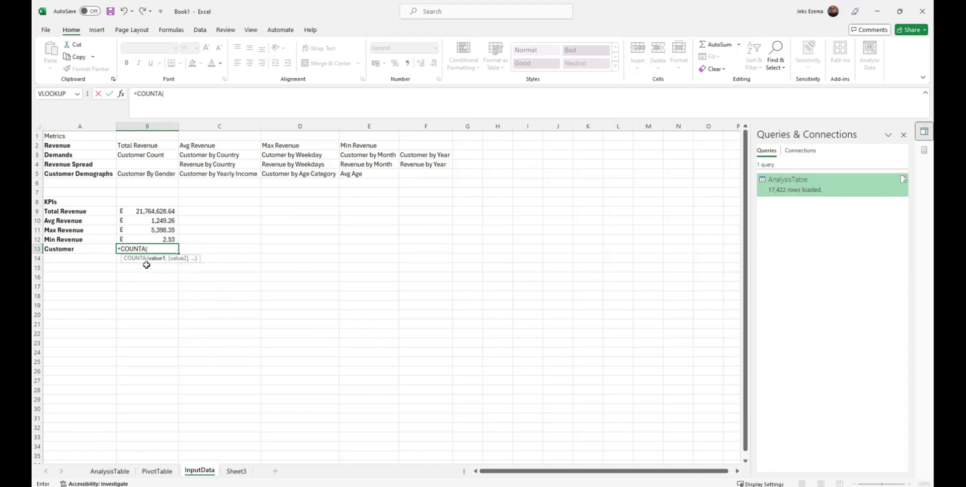
{"action": "type", "text": "ana"}
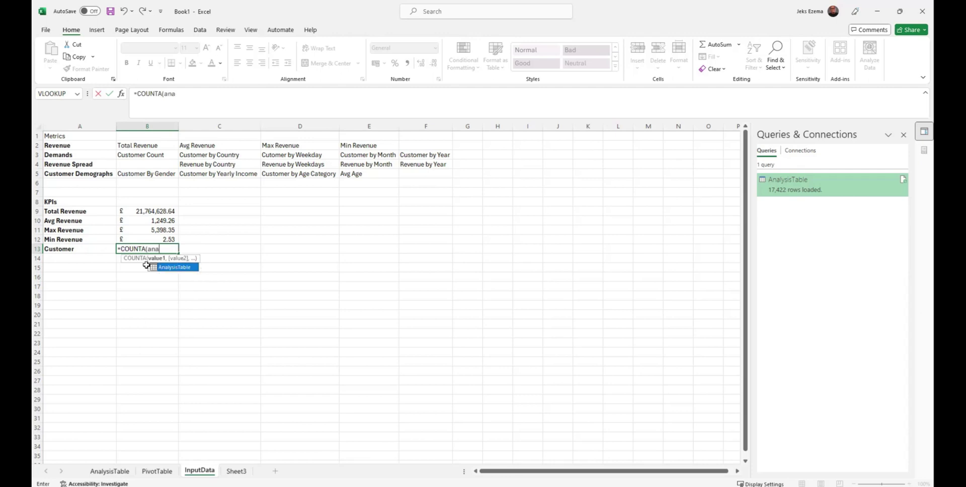
{"action": "double_click", "coordinate": [176, 268]}
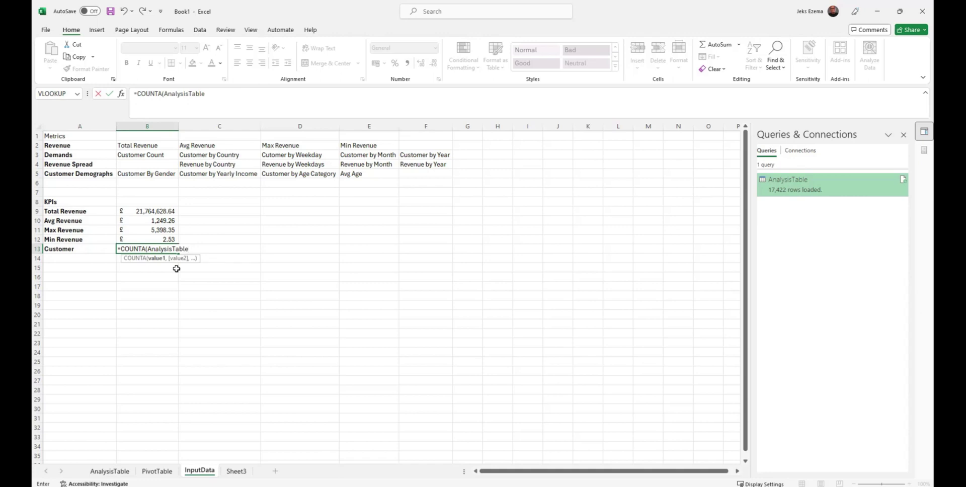
{"action": "type", "text": "[cu"}
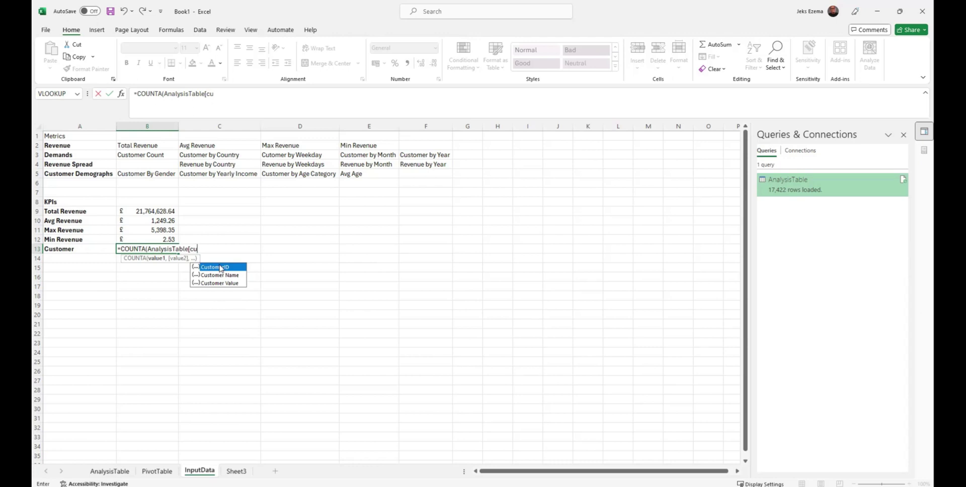
{"action": "double_click", "coordinate": [220, 267]}
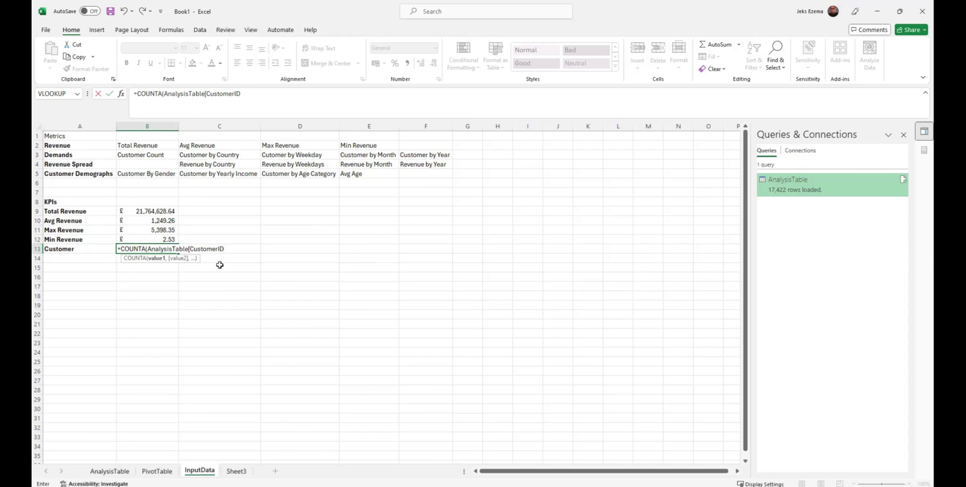
{"action": "type", "text": "])"}
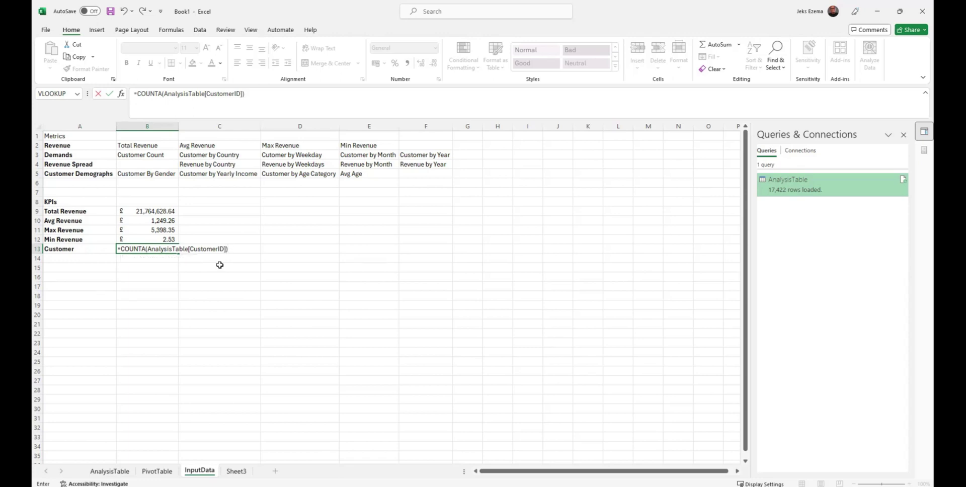
{"action": "key", "text": "Return"}
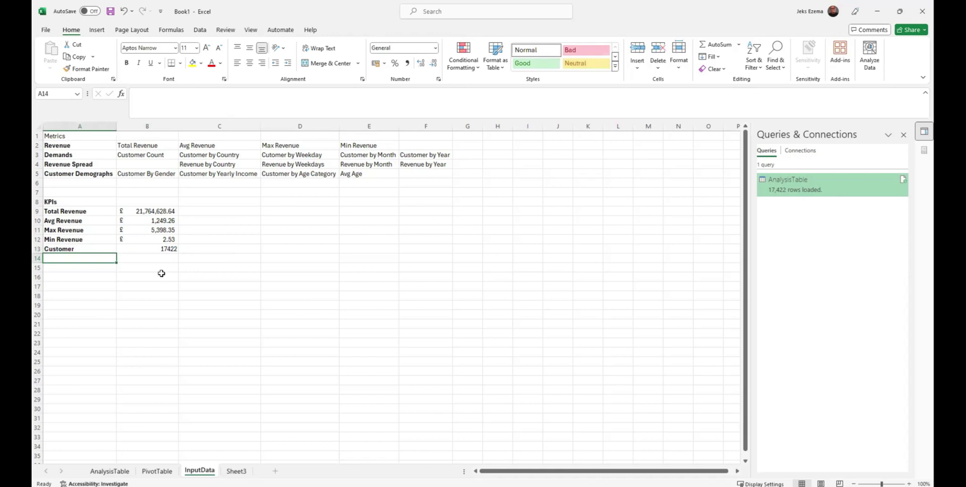
Format the Customer count in cell B13 with a thousands separator and no decimal places
{"action": "left_click", "coordinate": [166, 250]}
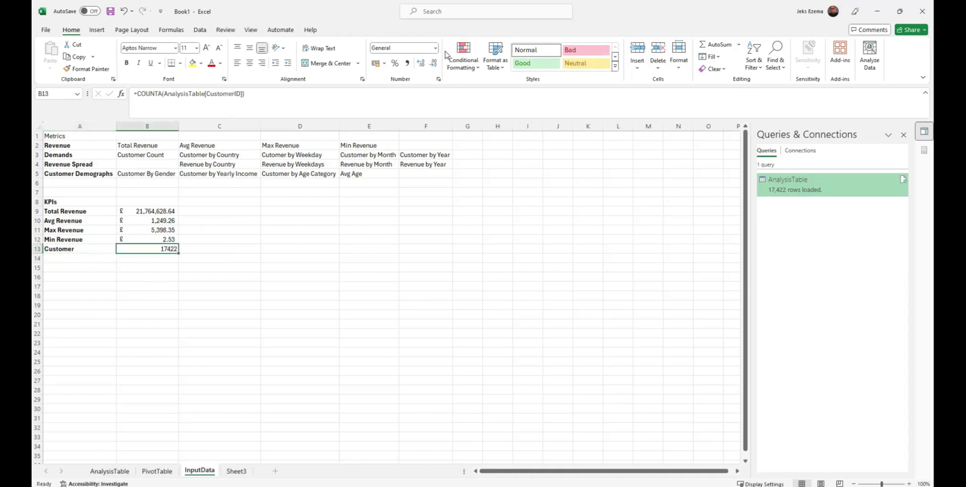
{"action": "left_click", "coordinate": [408, 63]}
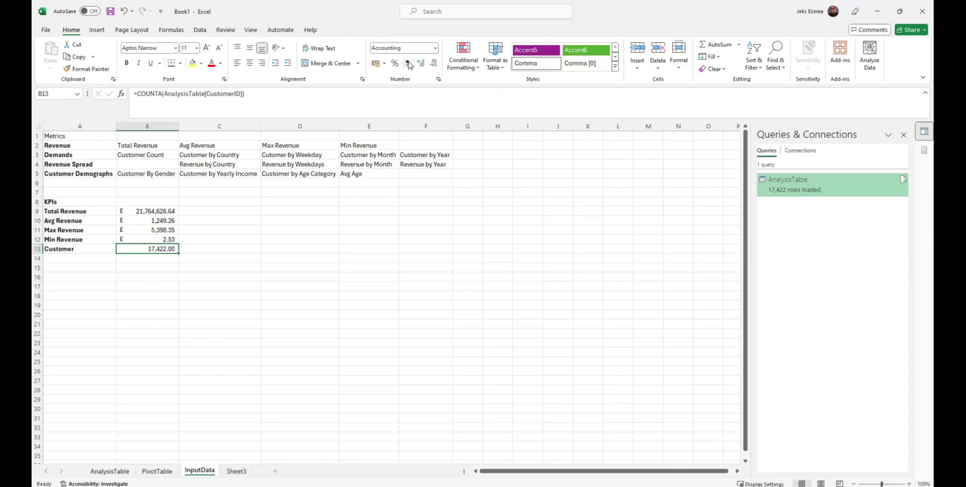
{"action": "left_click", "coordinate": [433, 65]}
{"action": "left_click", "coordinate": [433, 65]}
Enter the label Avg Age in cell A14, below Customer
{"action": "left_click", "coordinate": [67, 259]}
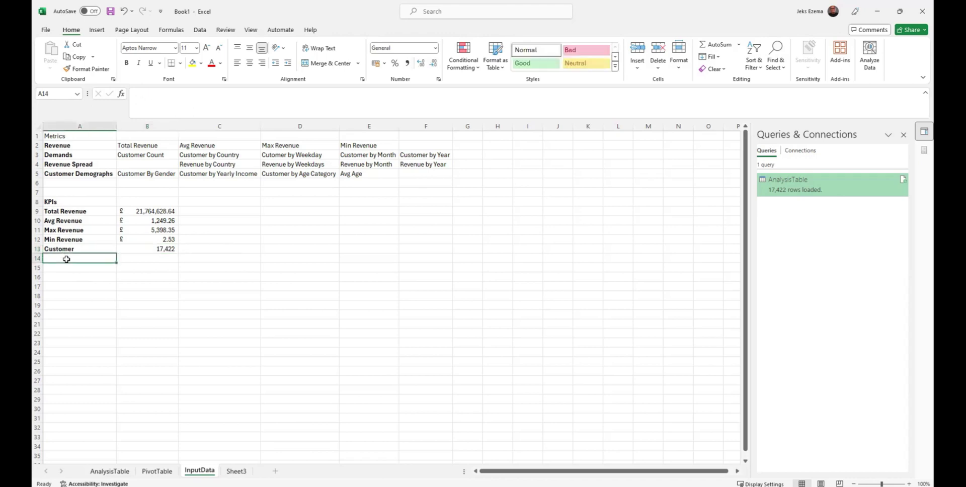
{"action": "type", "text": "Ag"}
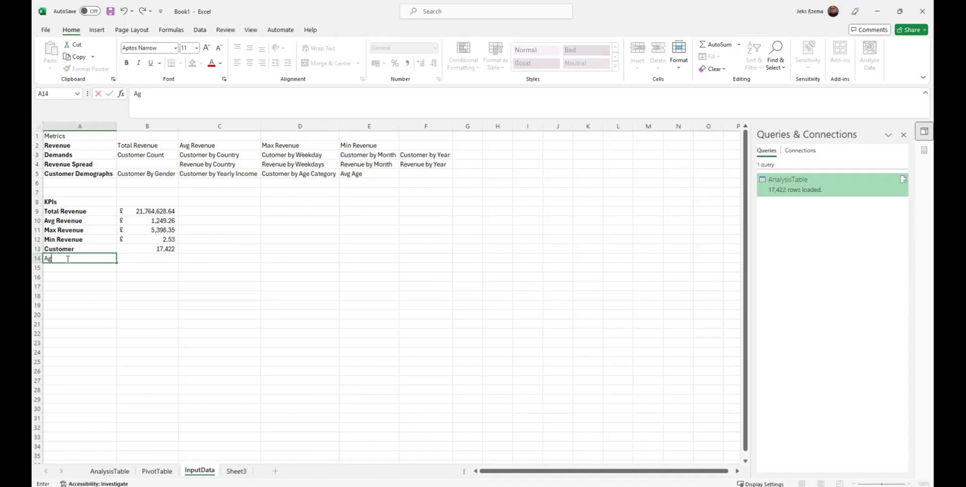
{"action": "type", "text": "e"}
{"action": "key", "text": "BackSpace"}
{"action": "key", "text": "BackSpace"}
{"action": "type", "text": "vg"}
{"action": "left_click", "coordinate": [57, 259]}
{"action": "key", "text": "Delete"}
{"action": "key", "text": "Delete"}
{"action": "key", "text": "Delete"}
{"action": "key", "text": "Delete"}
{"action": "key", "text": "Delete"}
{"action": "key", "text": "Delete"}
{"action": "key", "text": "Delete"}
{"action": "type", "text": "Ag"}
{"action": "key", "text": "Tab"}
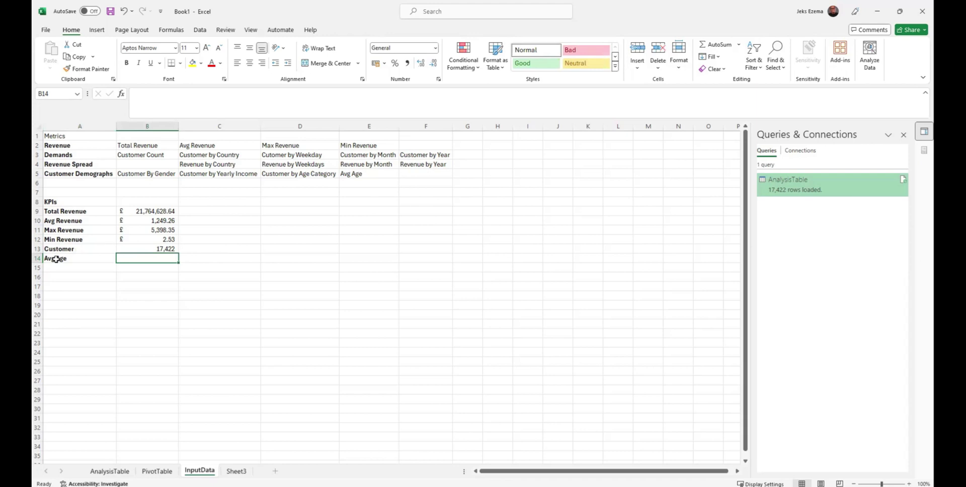
Calculate the average customer age in cell B14 with the formula =AVERAGE(AnalysisTable[Age])
{"action": "type", "text": "av"}
{"action": "key", "text": "BackSpace"}
{"action": "key", "text": "BackSpace"}
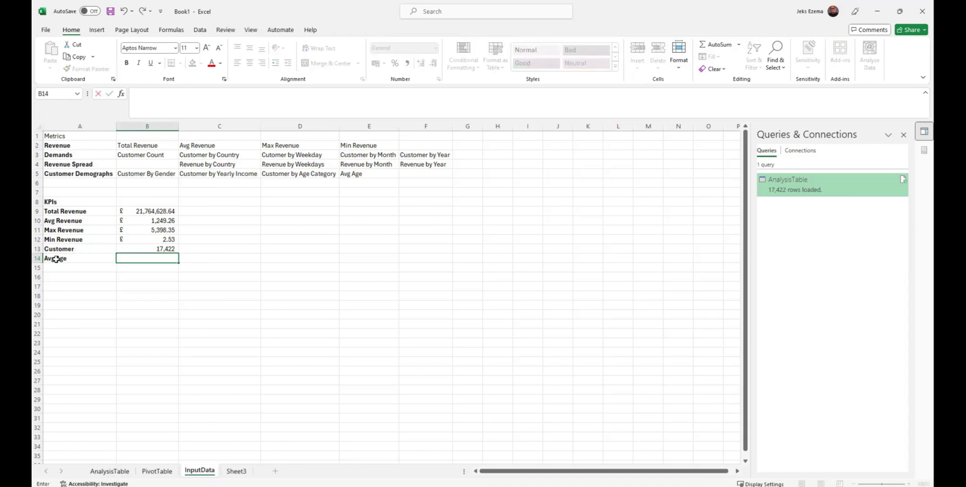
{"action": "type", "text": "=a"}
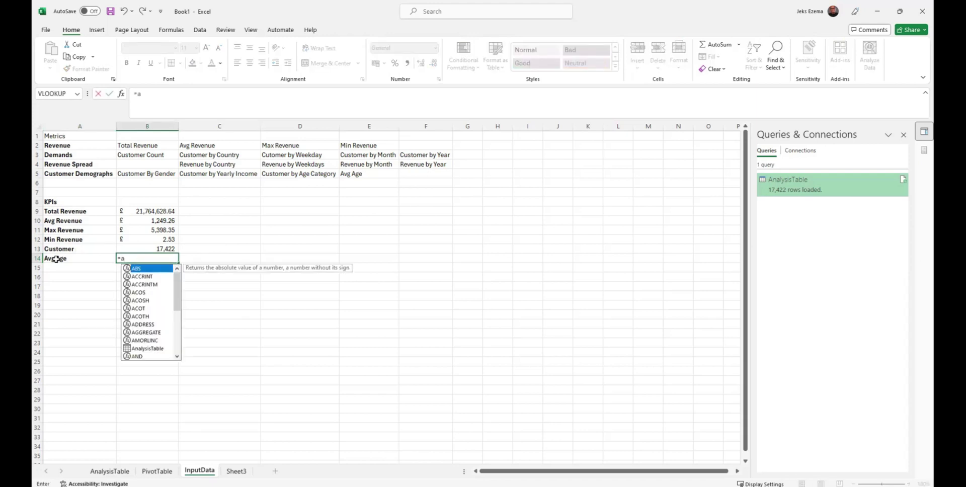
{"action": "type", "text": "v"}
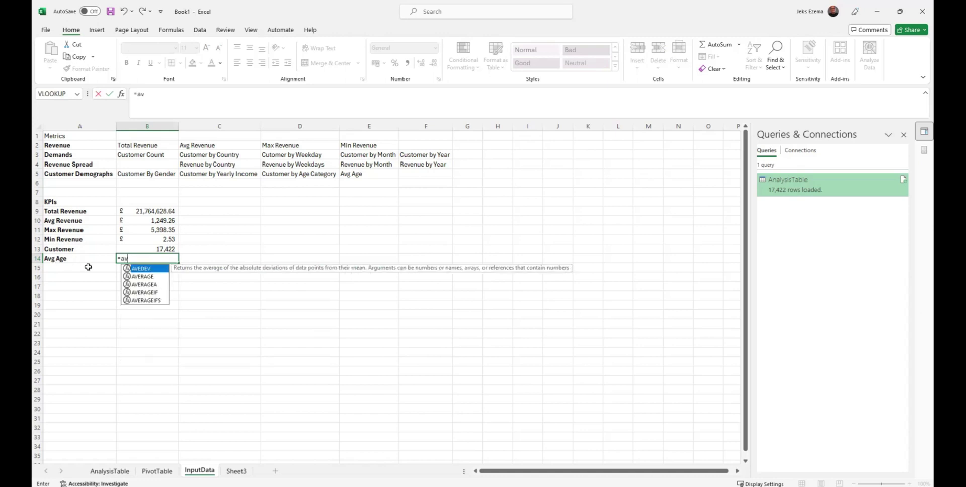
{"action": "double_click", "coordinate": [148, 276]}
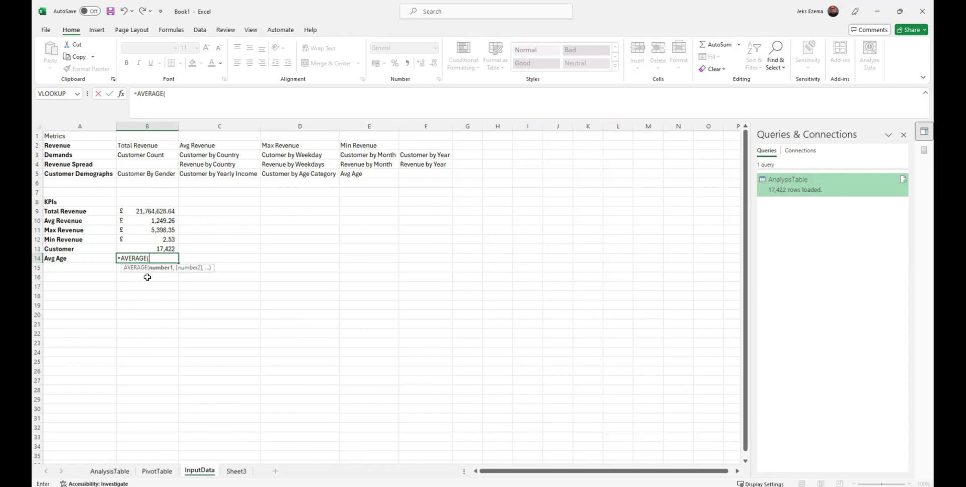
{"action": "type", "text": "ana"}
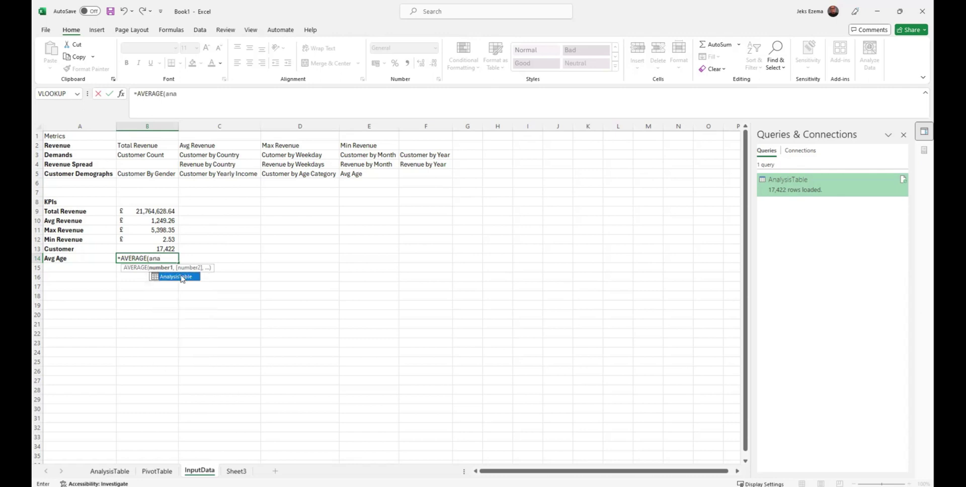
{"action": "double_click", "coordinate": [184, 277]}
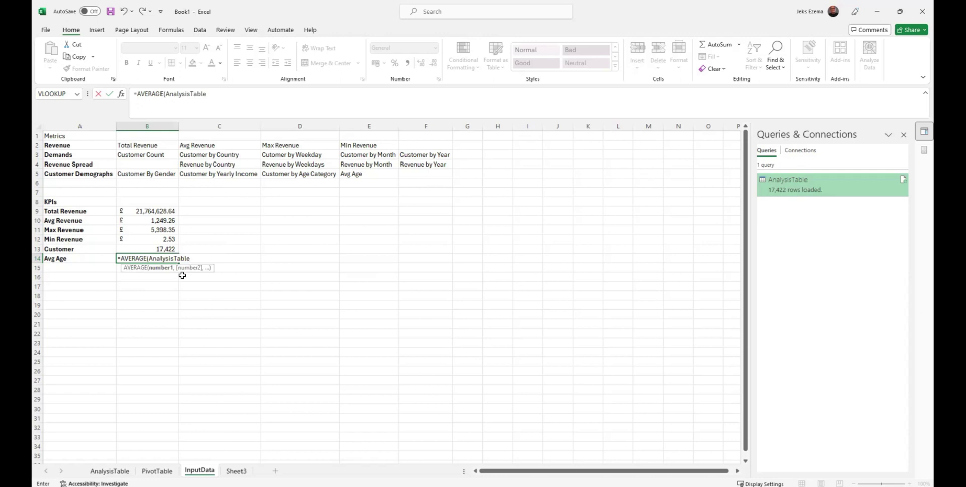
{"action": "type", "text": "["}
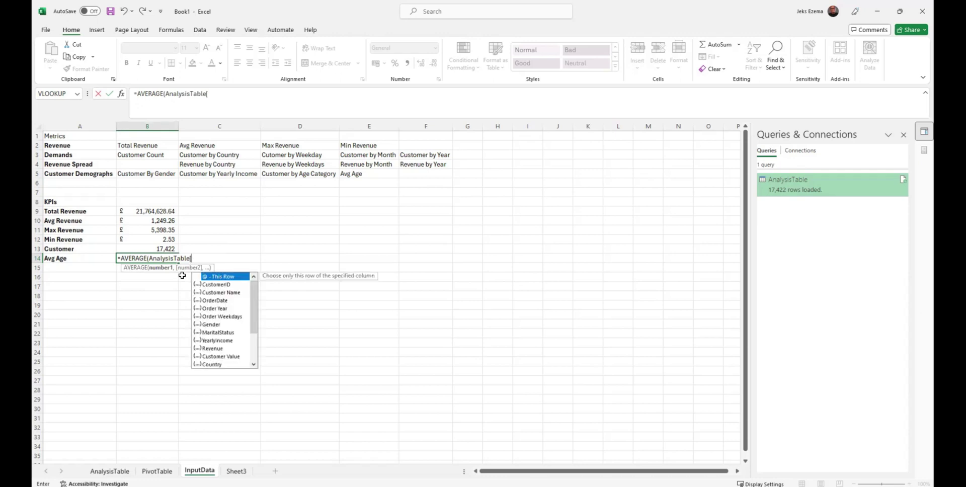
{"action": "type", "text": "ag"}
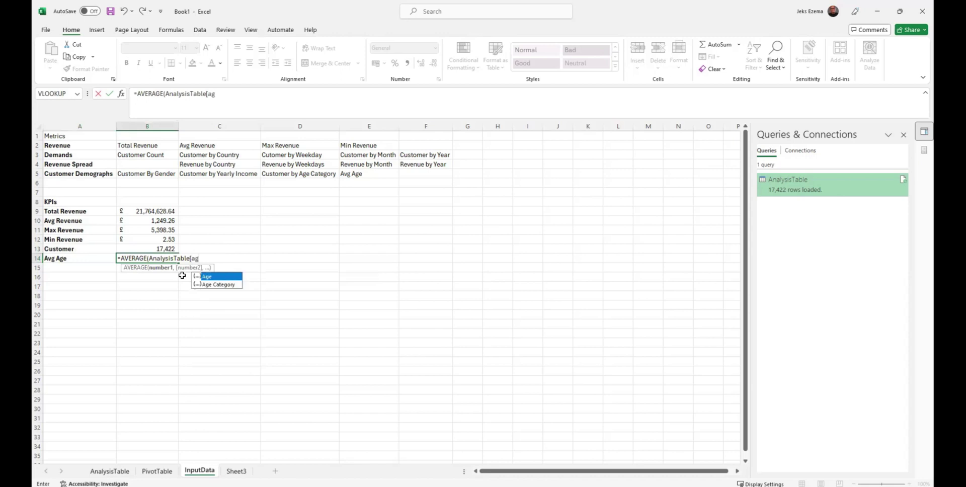
{"action": "double_click", "coordinate": [222, 277]}
{"action": "type", "text": ")"}
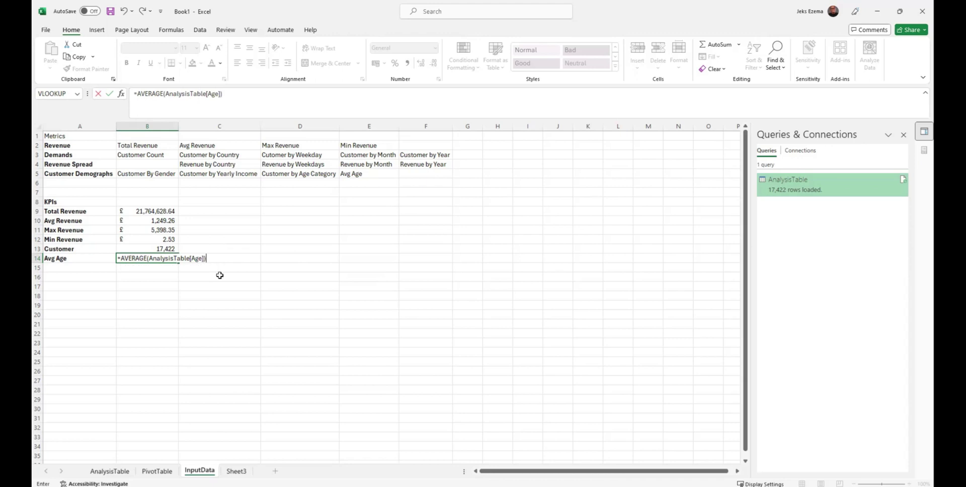
{"action": "key", "text": "Return"}
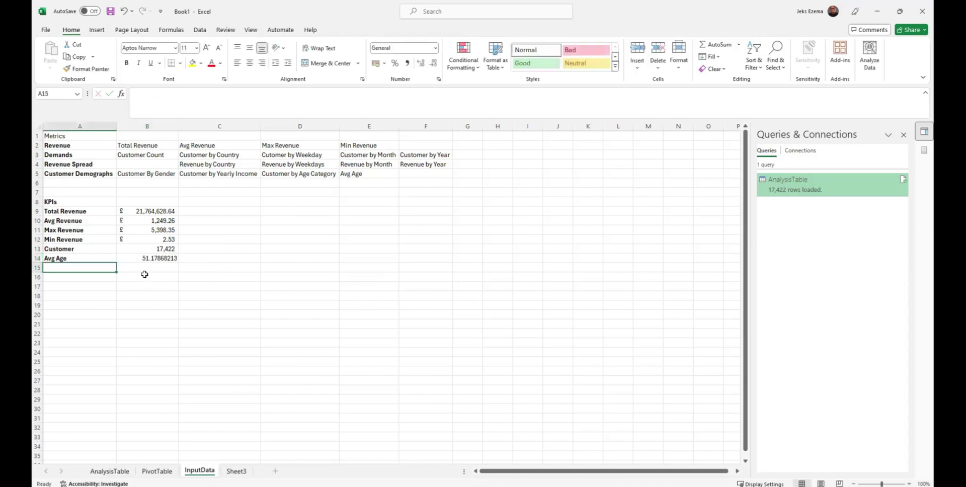
Format the Avg Age value in cell B14 as a Number with no decimal places
{"action": "left_click", "coordinate": [152, 260]}
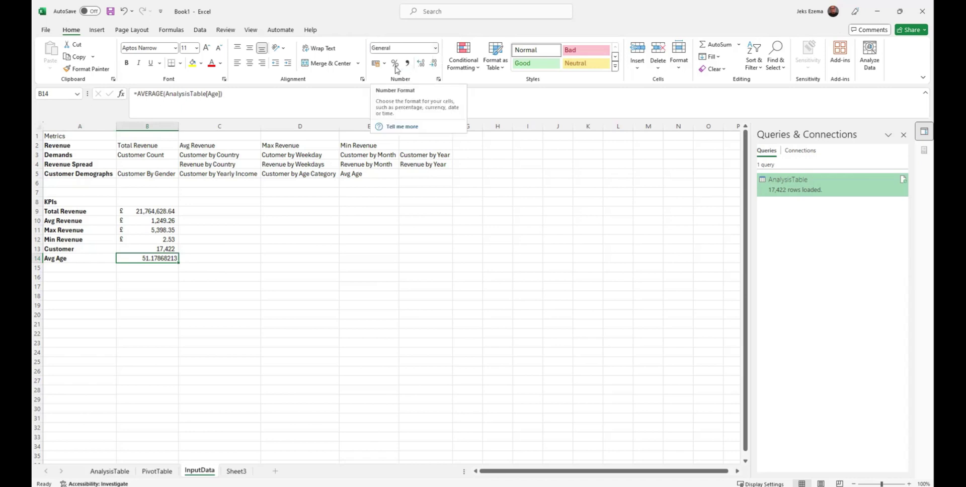
{"action": "left_click", "coordinate": [436, 50]}
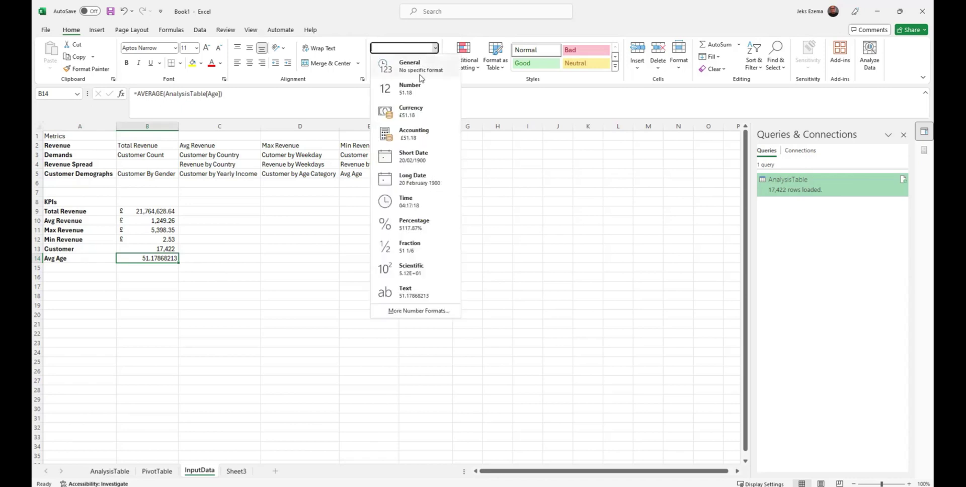
{"action": "left_click", "coordinate": [413, 88]}
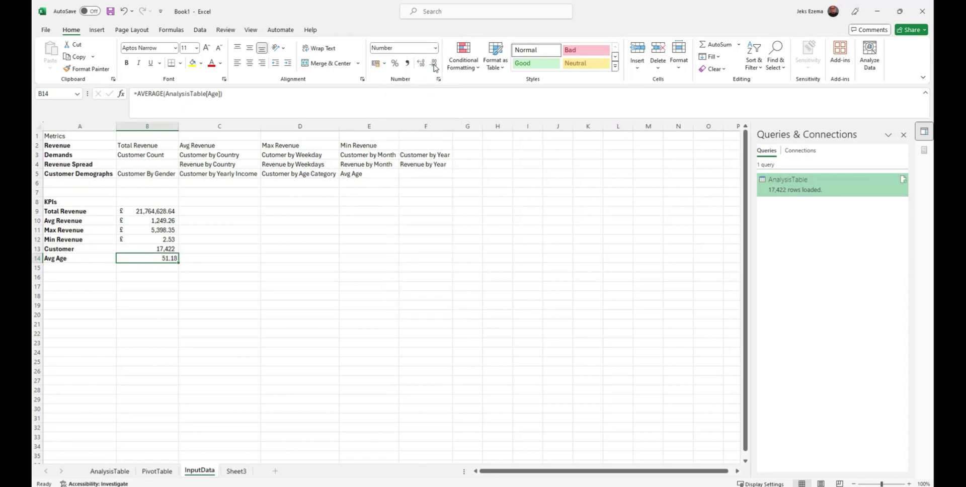
{"action": "left_click", "coordinate": [434, 64]}
{"action": "left_click", "coordinate": [434, 63]}
{"action": "left_click", "coordinate": [70, 268]}
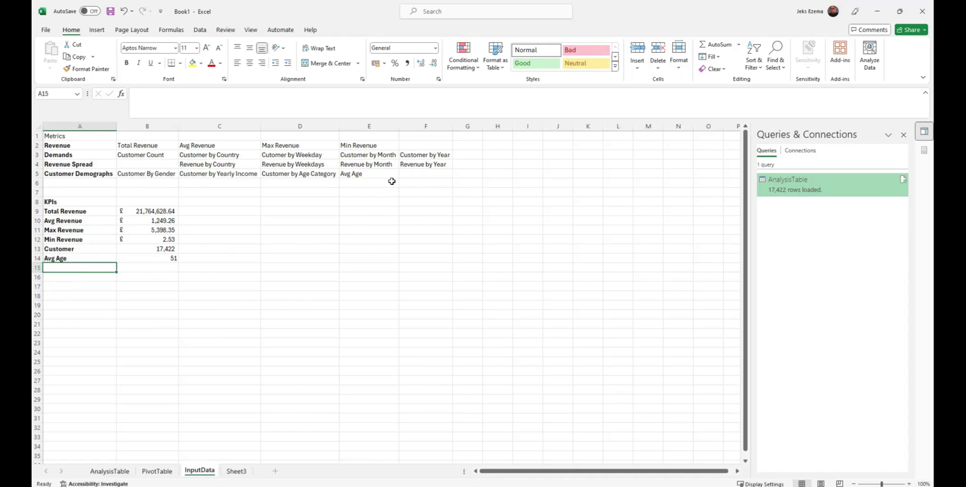
Add the metrics Max Age in cell F5 and Min Age in cell G5 of the Customer Demographics row
{"action": "left_click", "coordinate": [421, 174]}
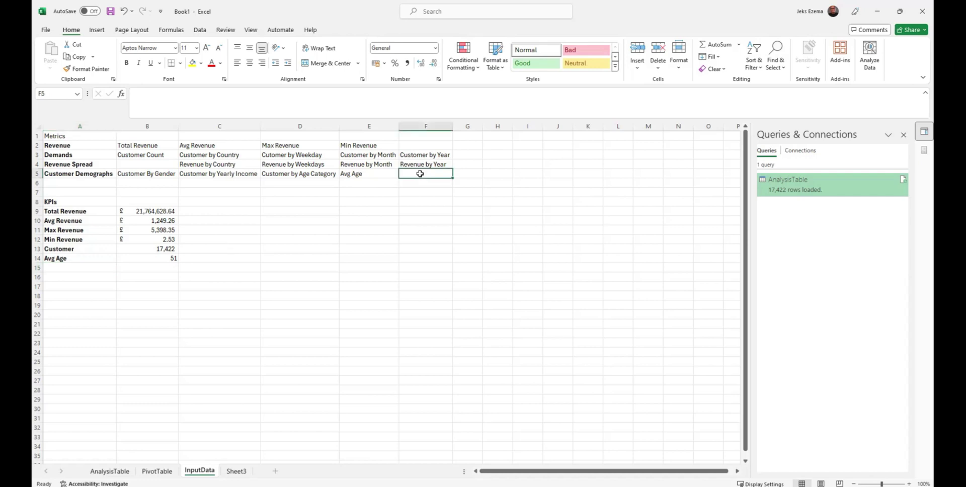
{"action": "type", "text": "Ma"}
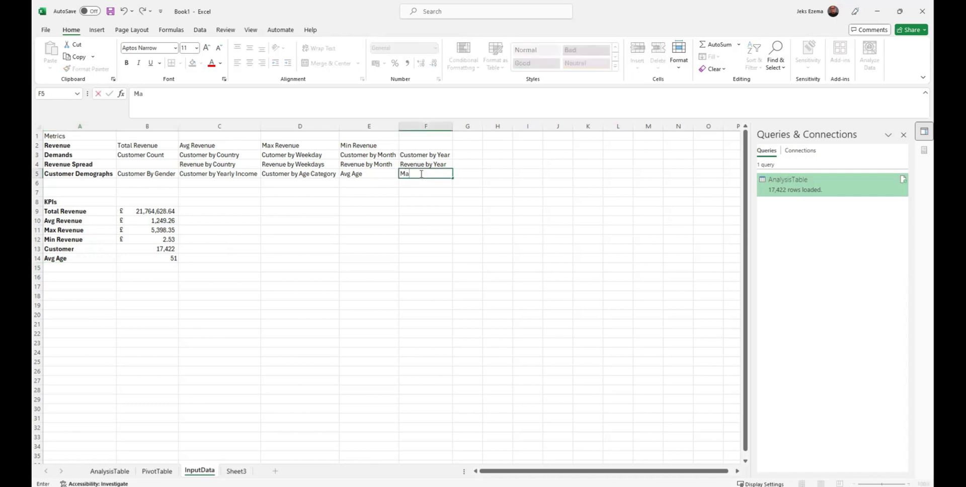
{"action": "type", "text": "x Age"}
{"action": "key", "text": "Tab"}
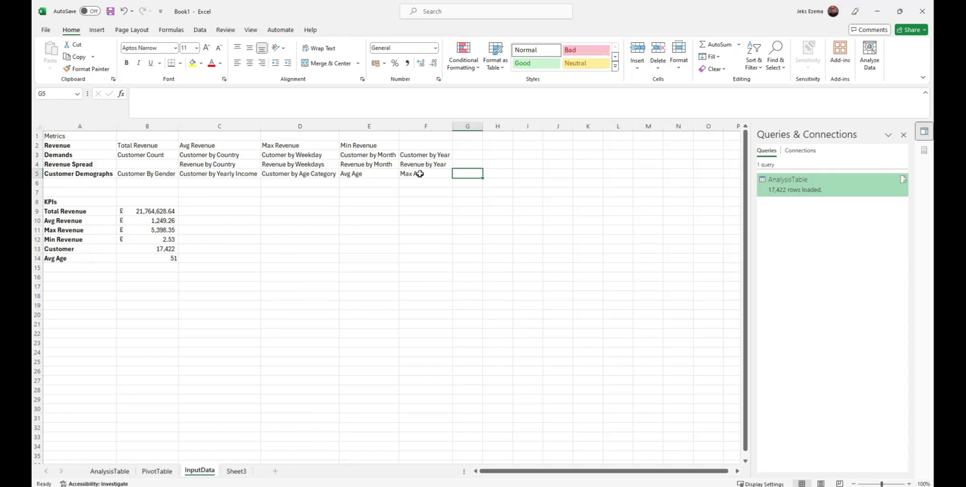
{"action": "type", "text": "Min Ag"}
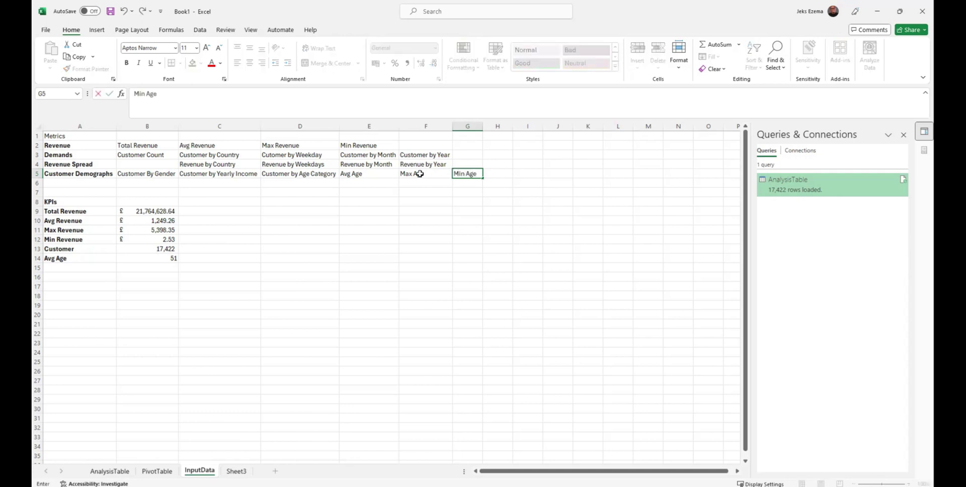
{"action": "type", "text": "e"}
{"action": "left_click", "coordinate": [422, 183]}
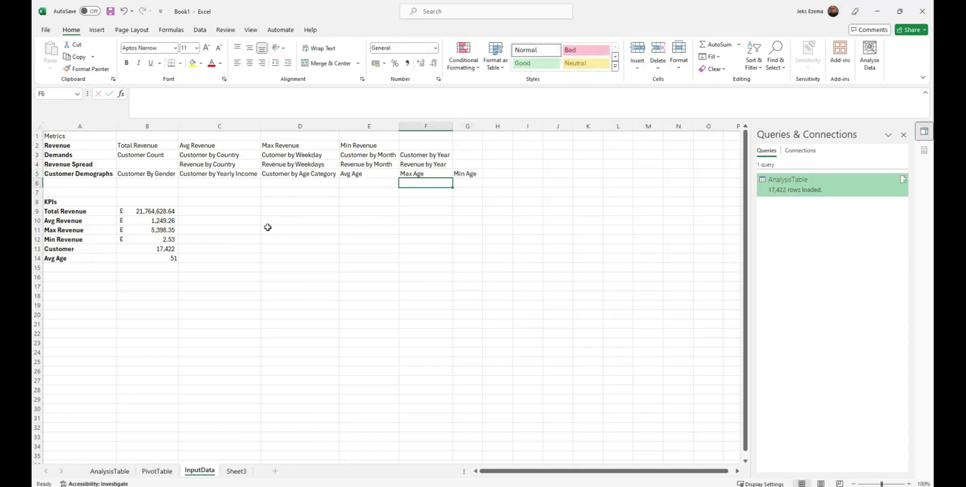
{"action": "left_click", "coordinate": [65, 268]}
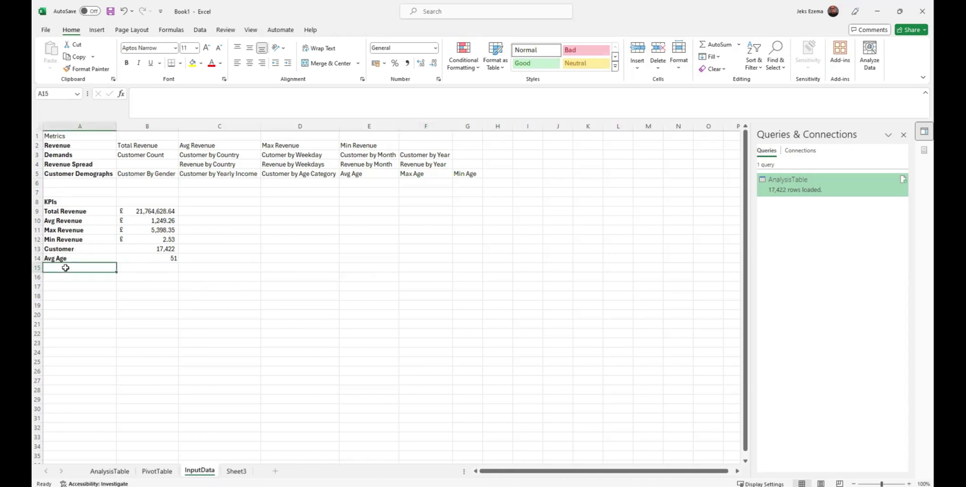
Enter the label Max Age in cell A15, below Avg Age
{"action": "type", "text": "Max"}
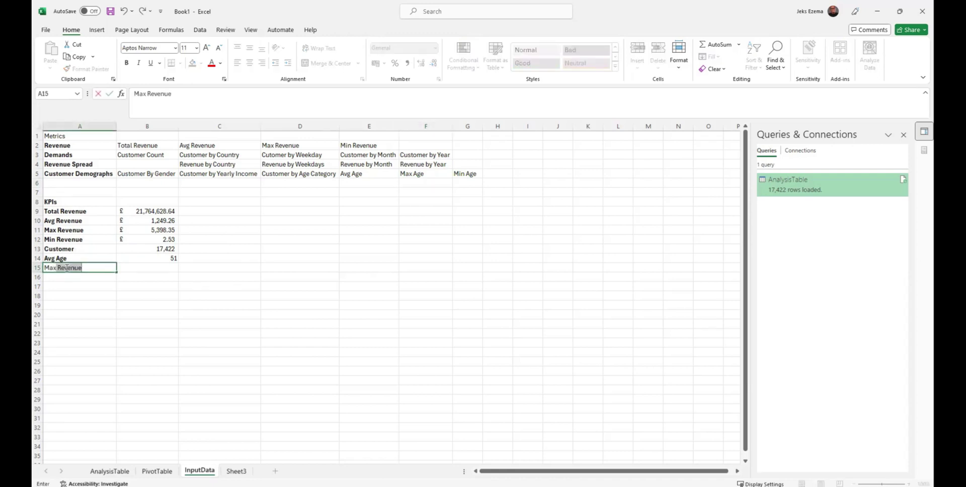
{"action": "type", "text": " Age"}
{"action": "key", "text": "Tab"}
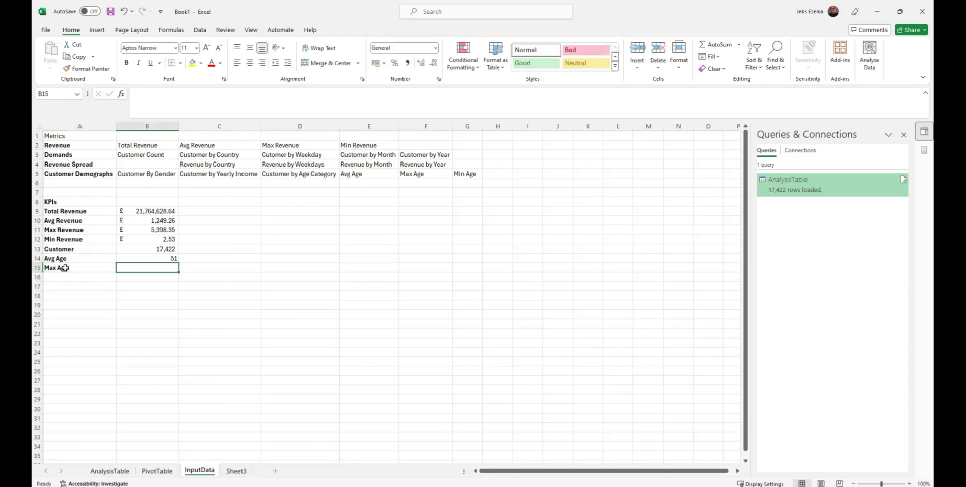
Calculate the maximum customer age in cell B15 with a MAX formula on the Age column of AnalysisTable
{"action": "type", "text": "="}
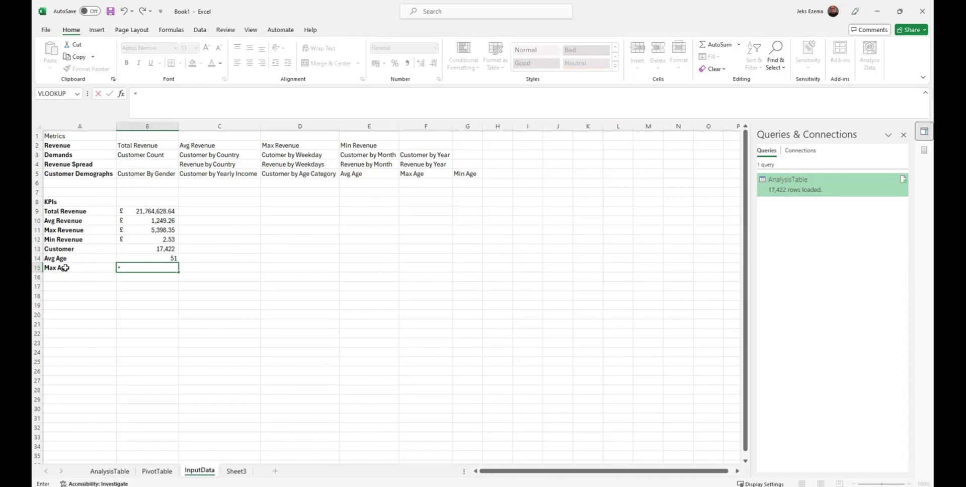
{"action": "type", "text": "max"}
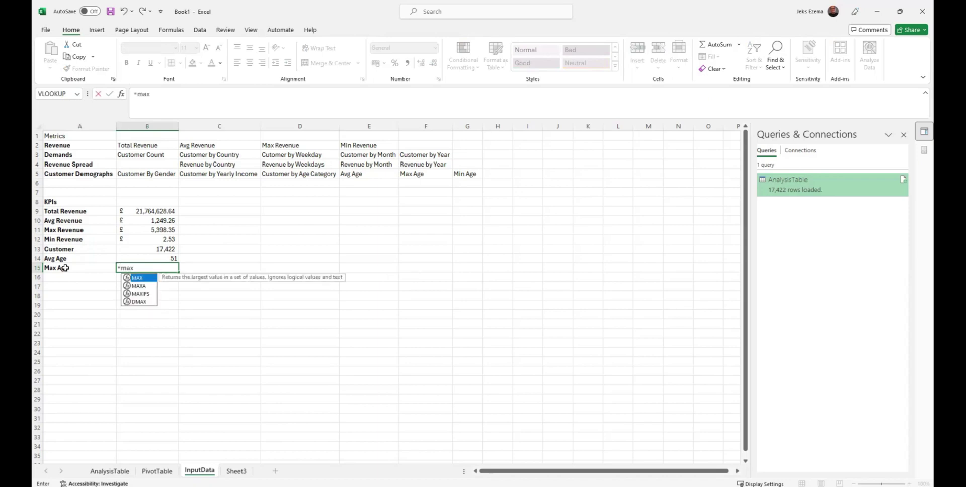
{"action": "double_click", "coordinate": [140, 278]}
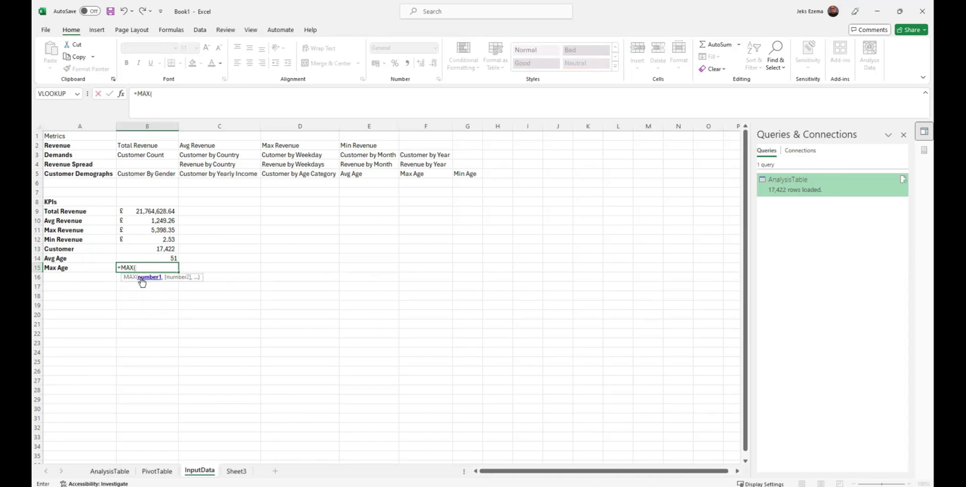
{"action": "type", "text": "ana"}
{"action": "double_click", "coordinate": [161, 285]}
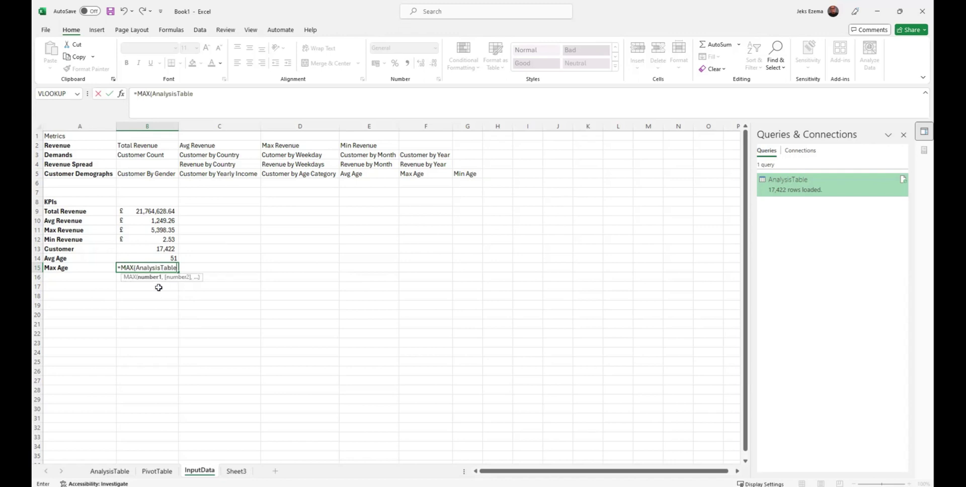
{"action": "type", "text": "[age"}
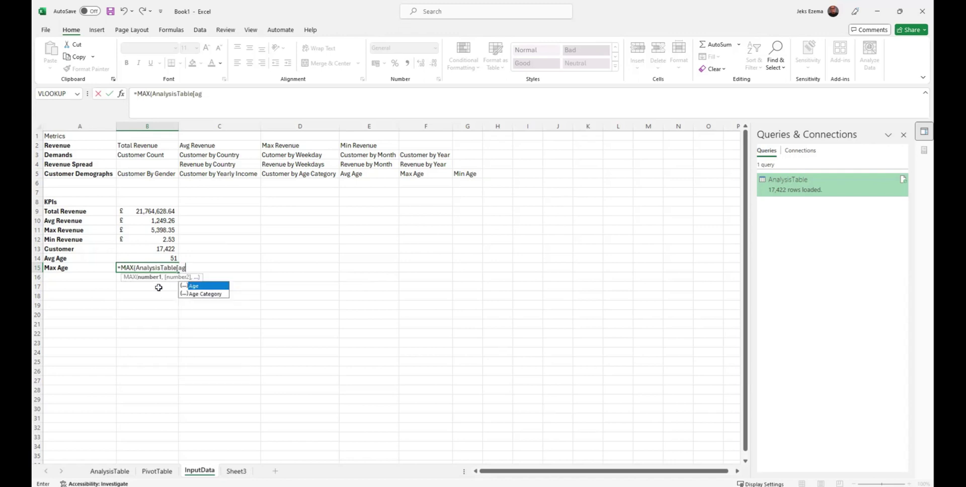
Complete the Max Age formula in B15 as =MAX(AnalysisTable[Age])
{"action": "double_click", "coordinate": [199, 286]}
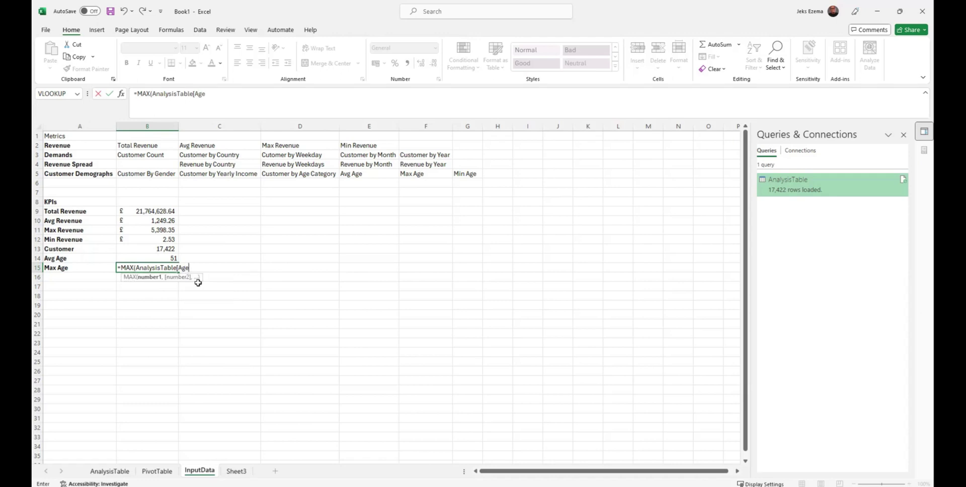
{"action": "type", "text": "])"}
{"action": "key", "text": "Return"}
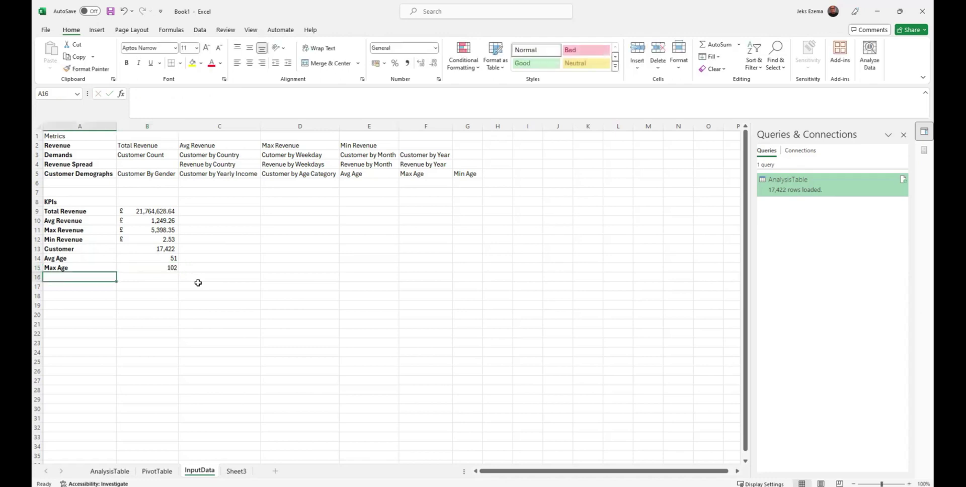
{"action": "left_click", "coordinate": [154, 268]}
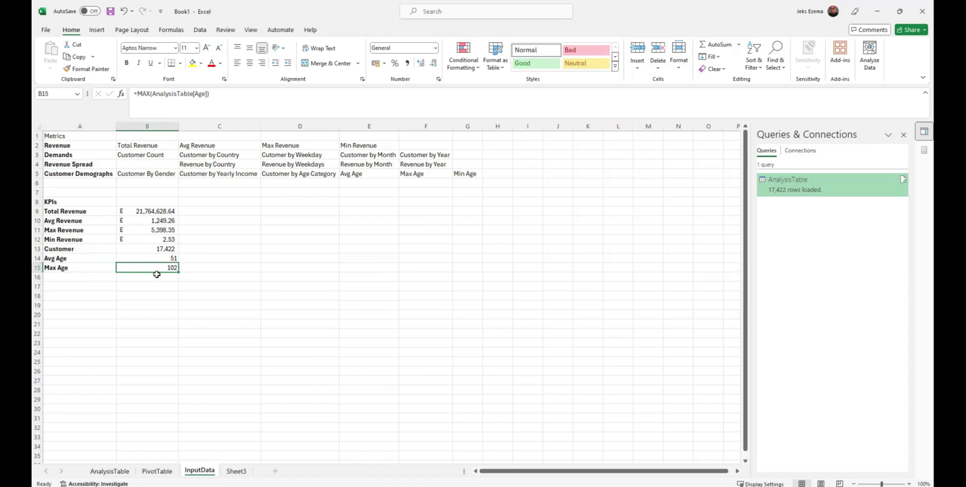
Add the label "Min Age" in cell A16, below Max Age in the KPIs list
{"action": "left_click", "coordinate": [62, 278]}
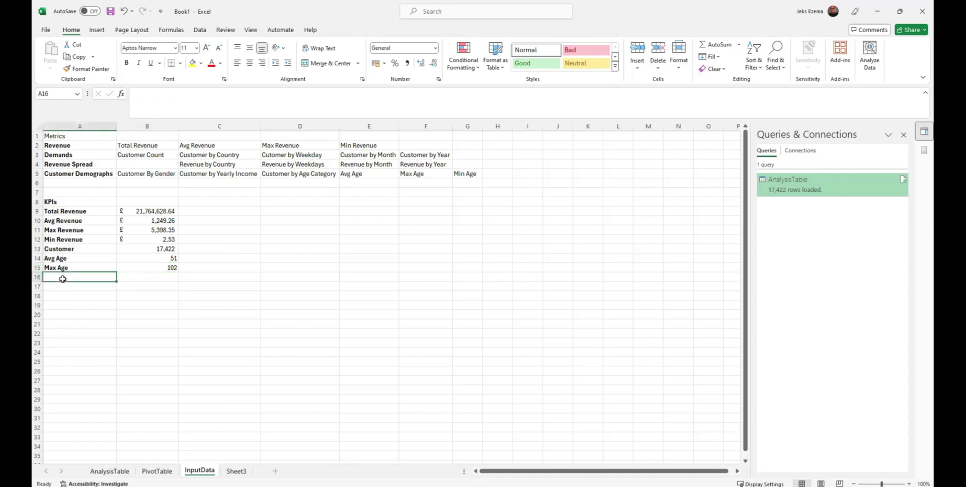
{"action": "type", "text": "Min"}
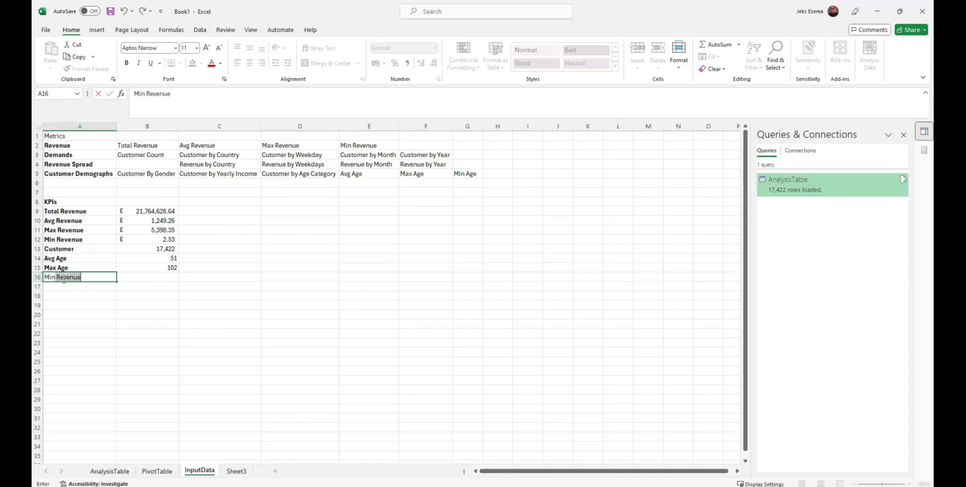
{"action": "key", "text": "BackSpace"}
{"action": "key", "text": "BackSpace"}
{"action": "type", "text": "Age"}
{"action": "key", "text": "BackSpace"}
{"action": "key", "text": "BackSpace"}
{"action": "type", "text": "A"}
{"action": "key", "text": "Tab"}
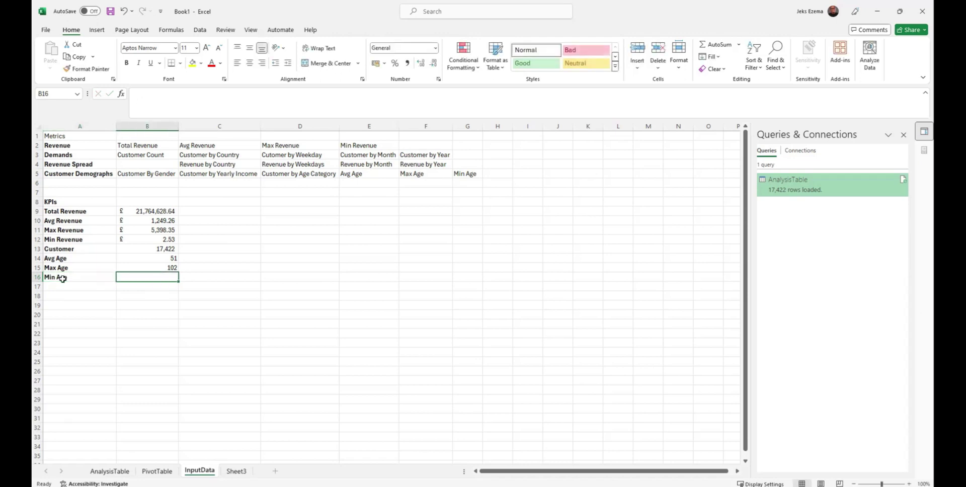
Calculate the minimum customer age in B16 with =MIN(AnalysisTable[Age])
{"action": "type", "text": "=min"}
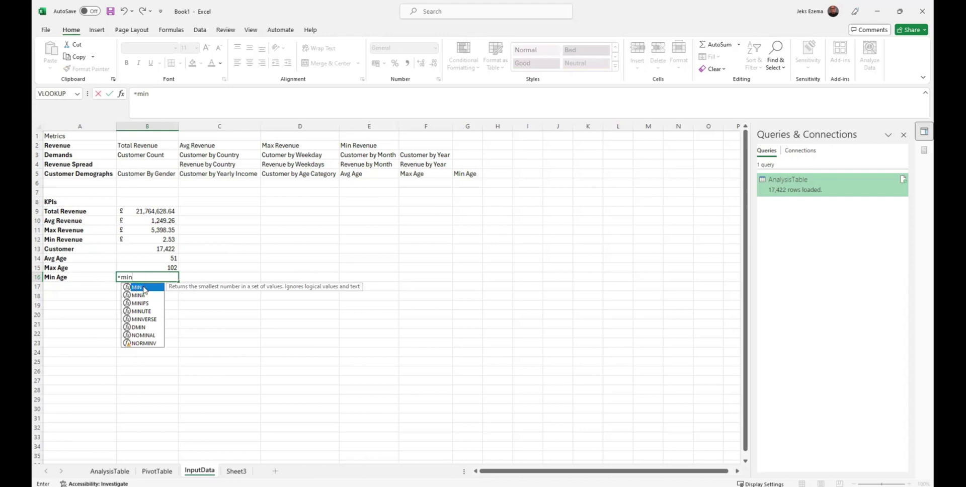
{"action": "double_click", "coordinate": [143, 288]}
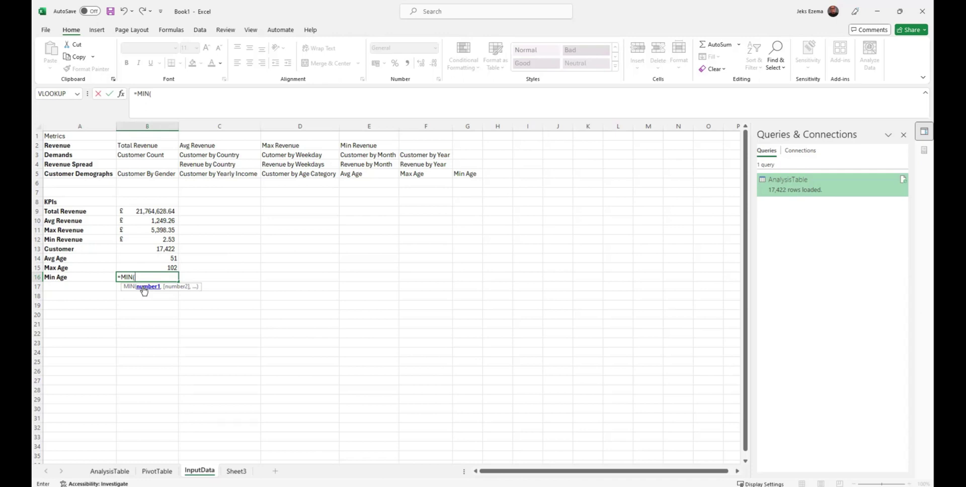
{"action": "type", "text": "ag"}
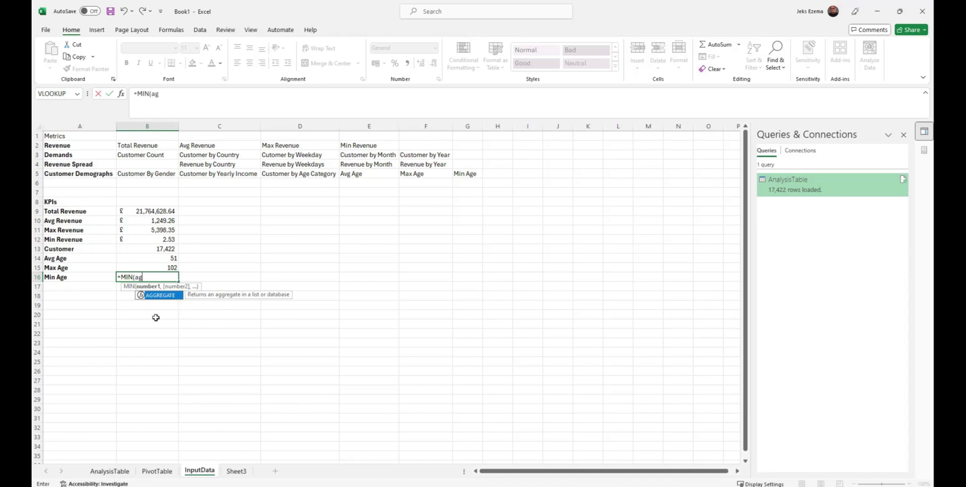
{"action": "key", "text": "BackSpace"}
{"action": "type", "text": "na"}
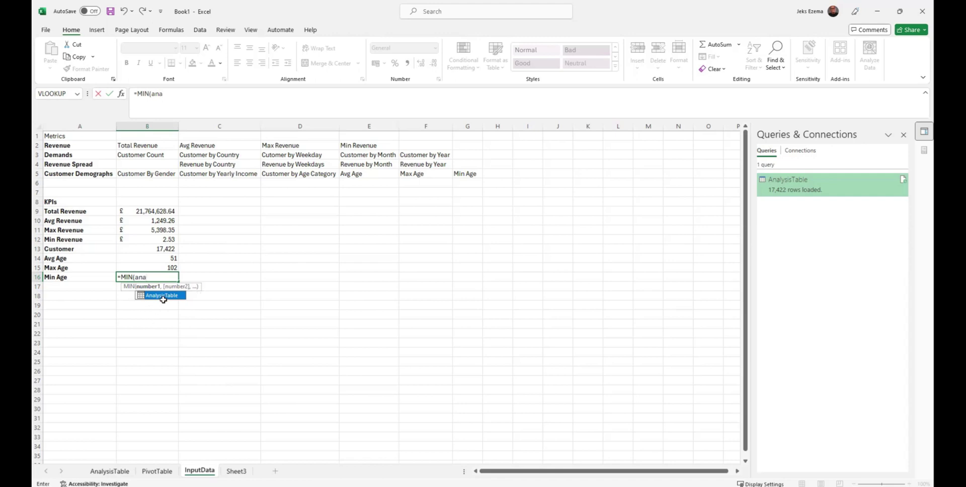
{"action": "double_click", "coordinate": [163, 298]}
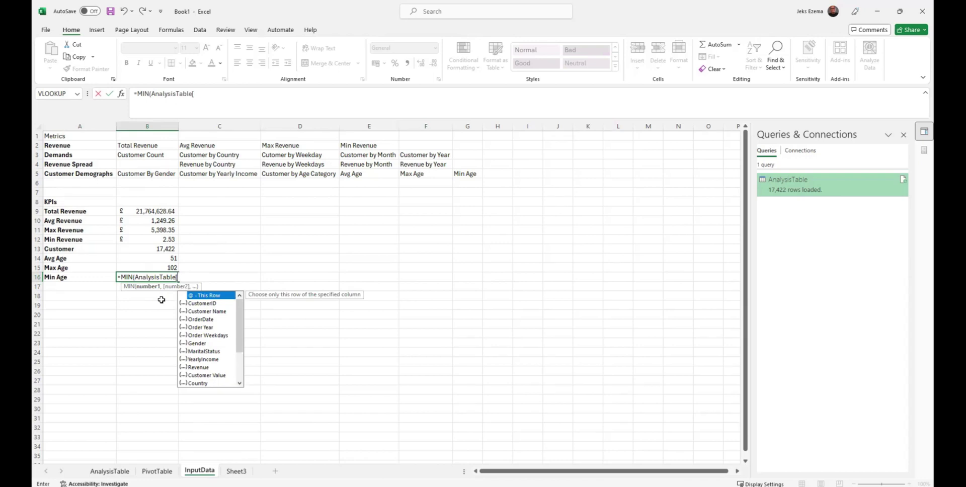
{"action": "type", "text": "ag"}
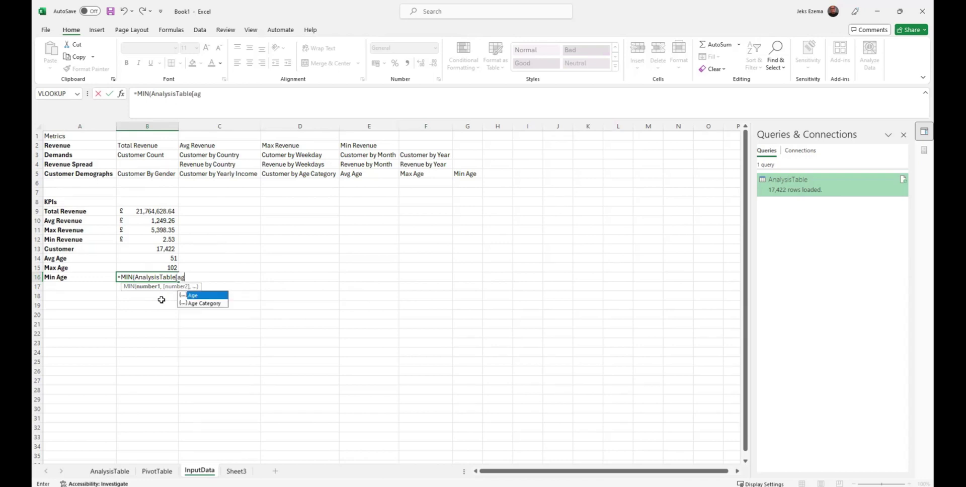
{"action": "double_click", "coordinate": [207, 296]}
{"action": "type", "text": "]"}
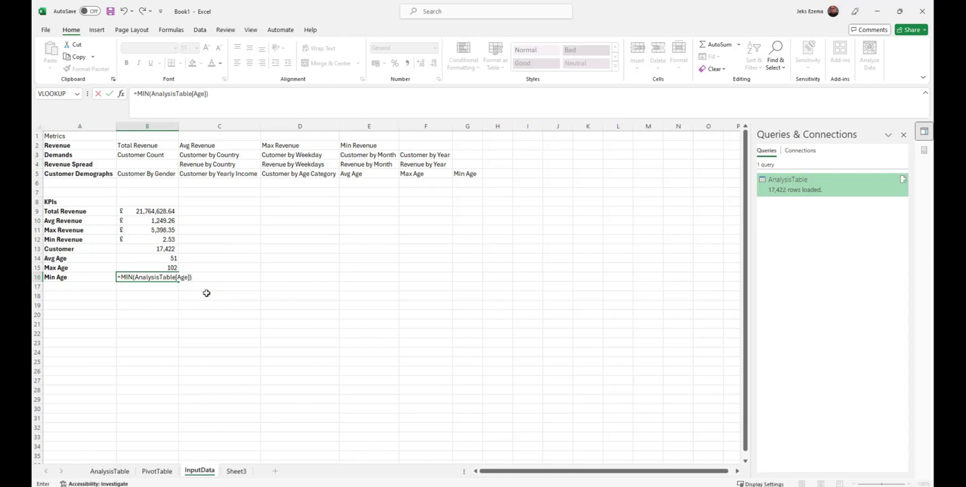
{"action": "key", "text": "Return"}
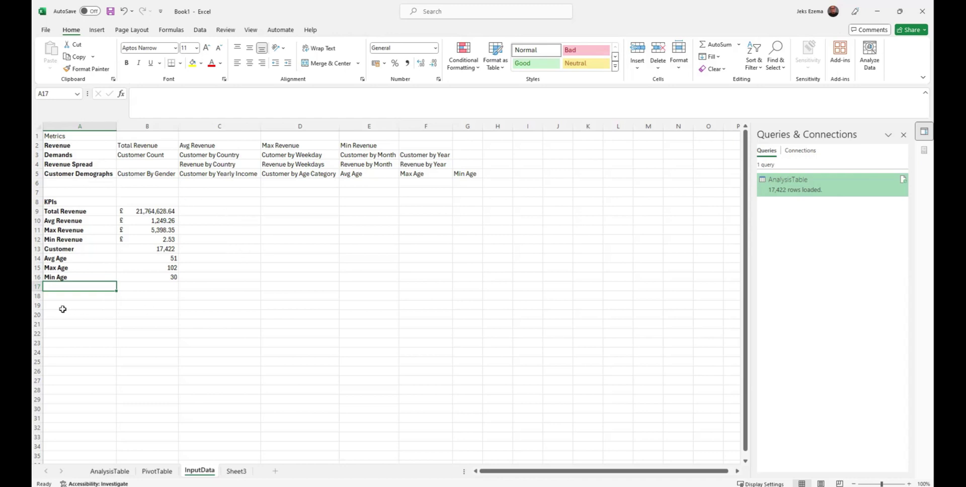
Add the heading "Dimensions" in cell A19 and select the cell beneath it
{"action": "left_click", "coordinate": [53, 303]}
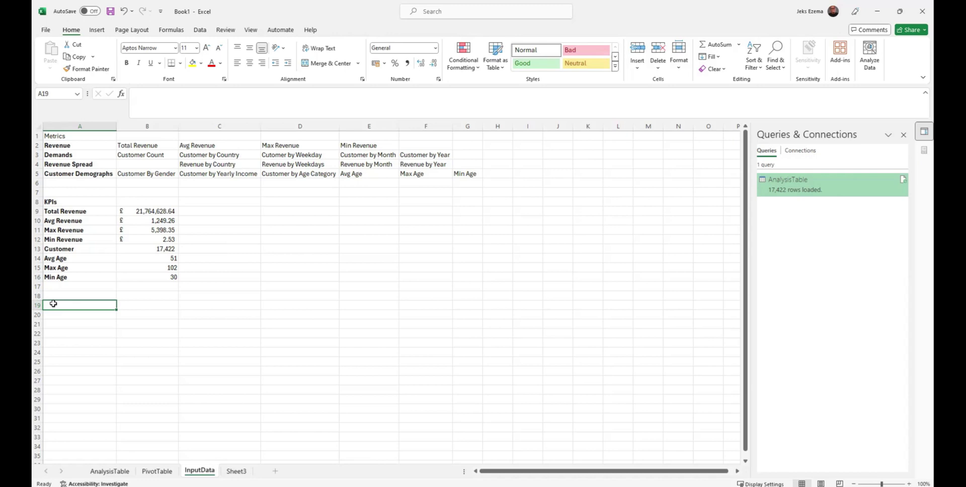
{"action": "type", "text": "Dimen"}
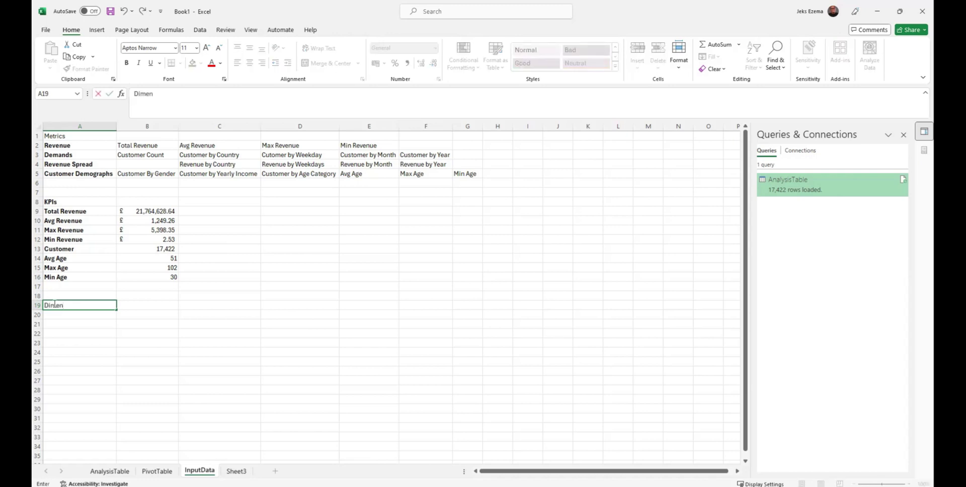
{"action": "type", "text": "sions"}
{"action": "left_click", "coordinate": [137, 316]}
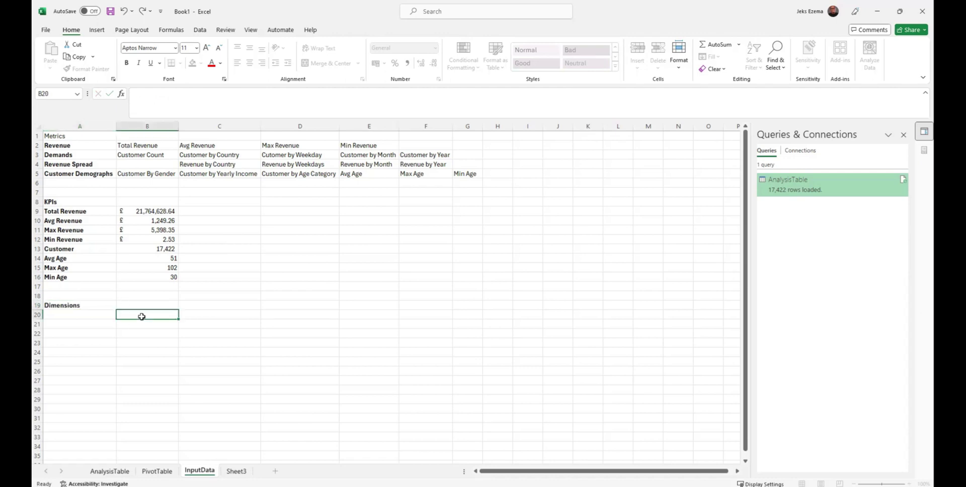
{"action": "left_click", "coordinate": [139, 306]}
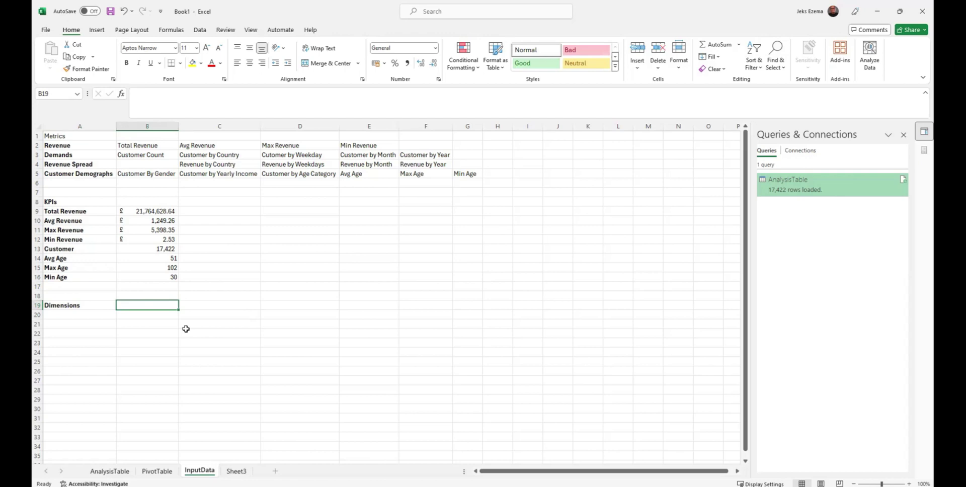
{"action": "left_click", "coordinate": [67, 314]}
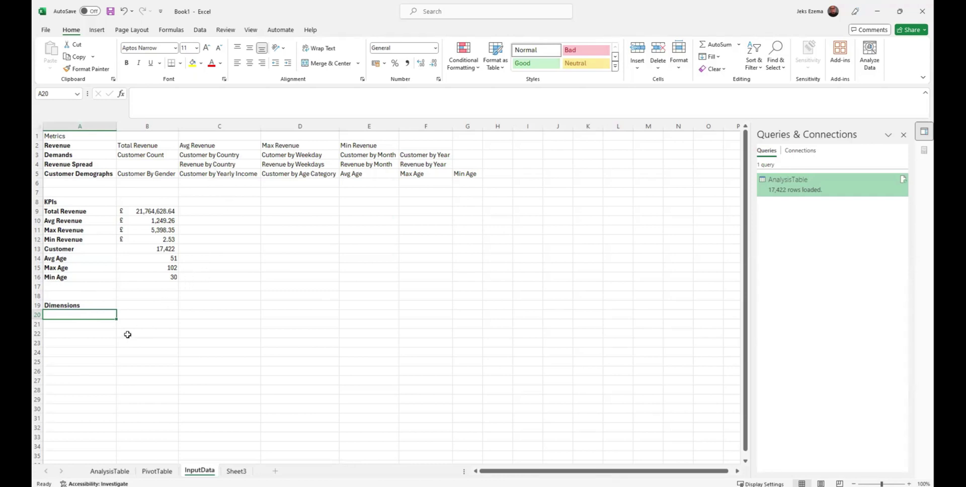
{"action": "scroll", "coordinate": [148, 317], "scroll_direction": "down", "scroll_amount": 1}
{"action": "scroll", "coordinate": [149, 318], "scroll_direction": "down", "scroll_amount": 1}
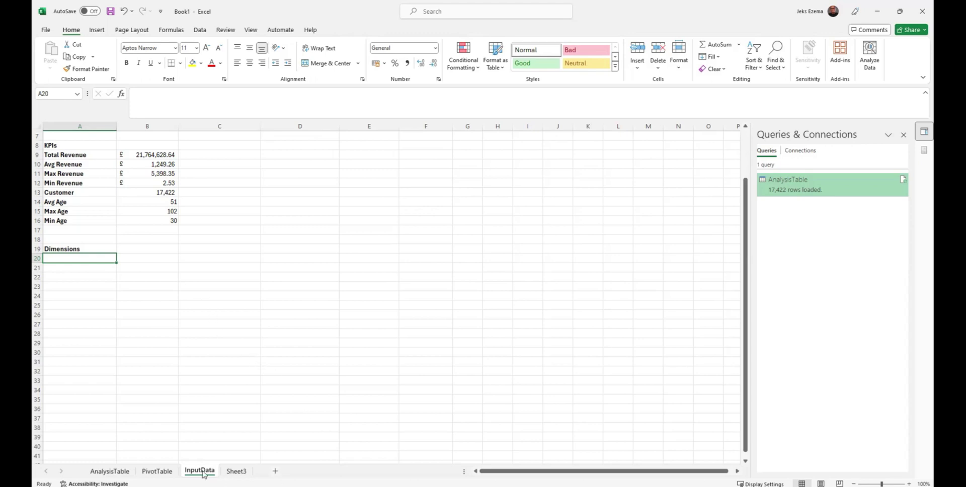
Build the pivot table on the PivotTable sheet with Country as rows and the count of CustomerID as values
{"action": "left_click", "coordinate": [157, 472]}
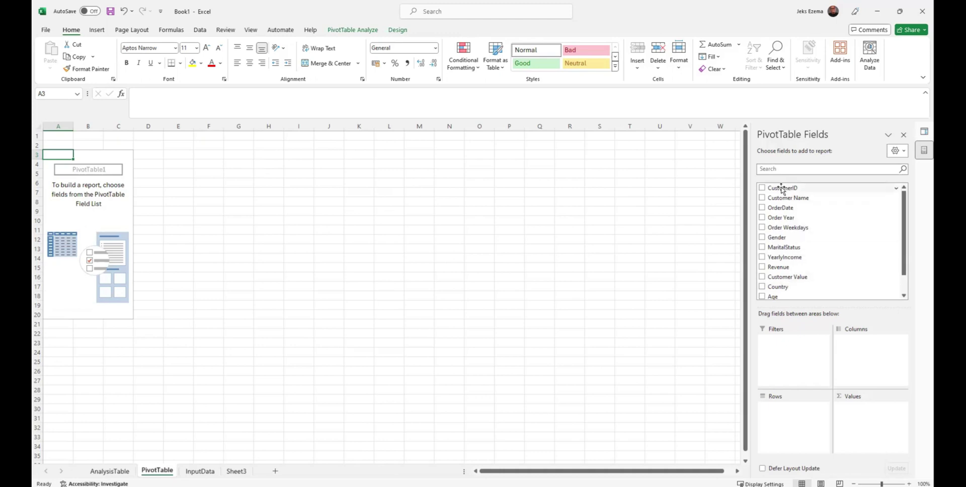
{"action": "left_click_drag", "start_coordinate": [777, 188], "coordinate": [883, 428]}
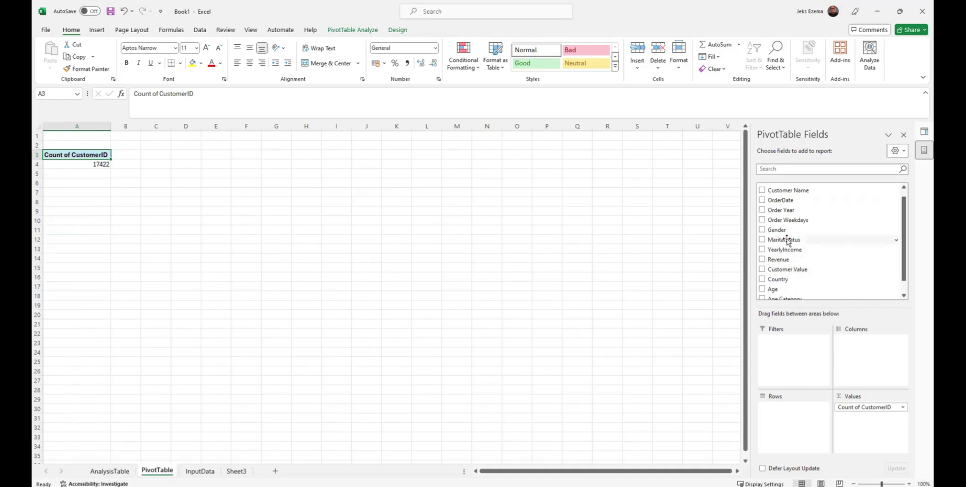
{"action": "scroll", "coordinate": [788, 241], "scroll_direction": "up", "scroll_amount": 1}
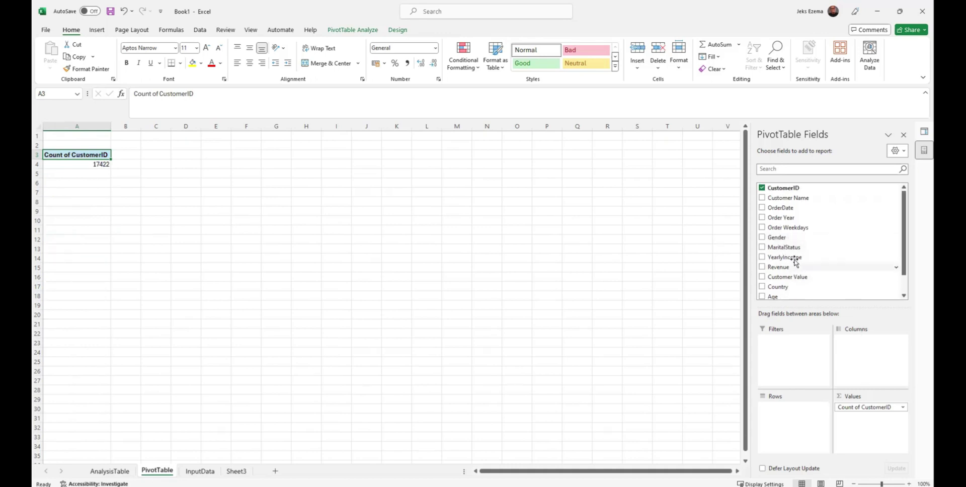
{"action": "scroll", "coordinate": [788, 207], "scroll_direction": "down", "scroll_amount": 1}
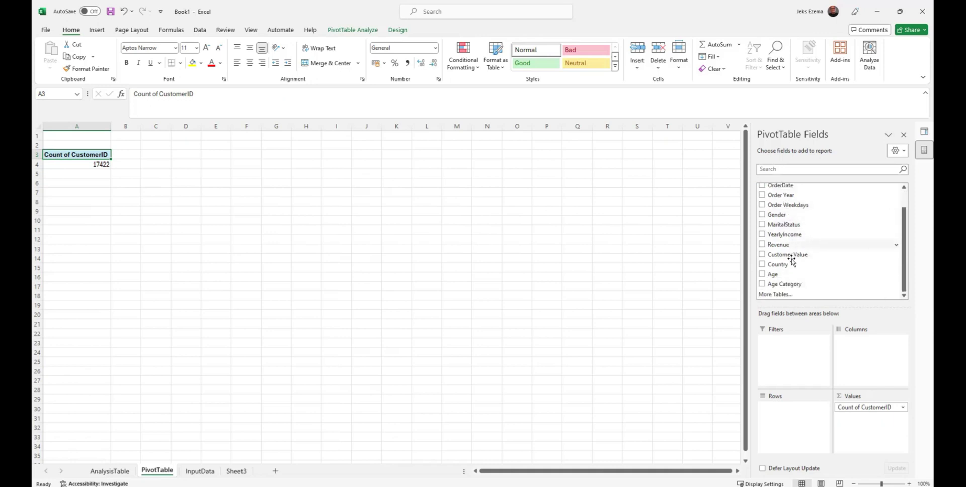
{"action": "left_click_drag", "start_coordinate": [786, 266], "coordinate": [791, 423]}
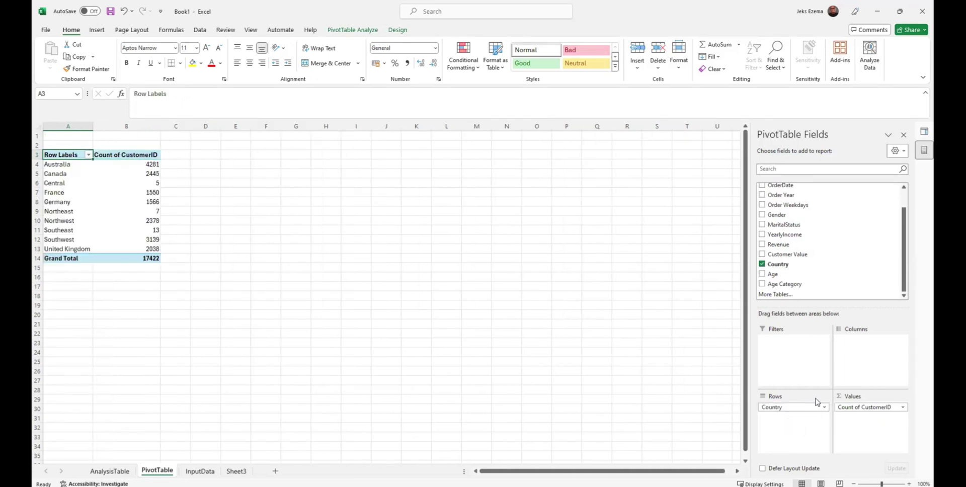
Turn off the pivot table's grand totals for both rows and columns
{"action": "left_click", "coordinate": [361, 31]}
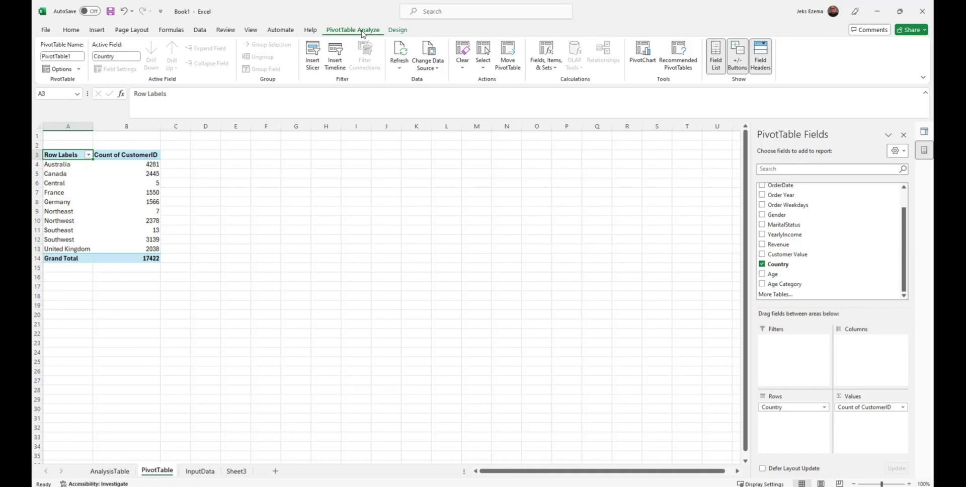
{"action": "left_click", "coordinate": [394, 31]}
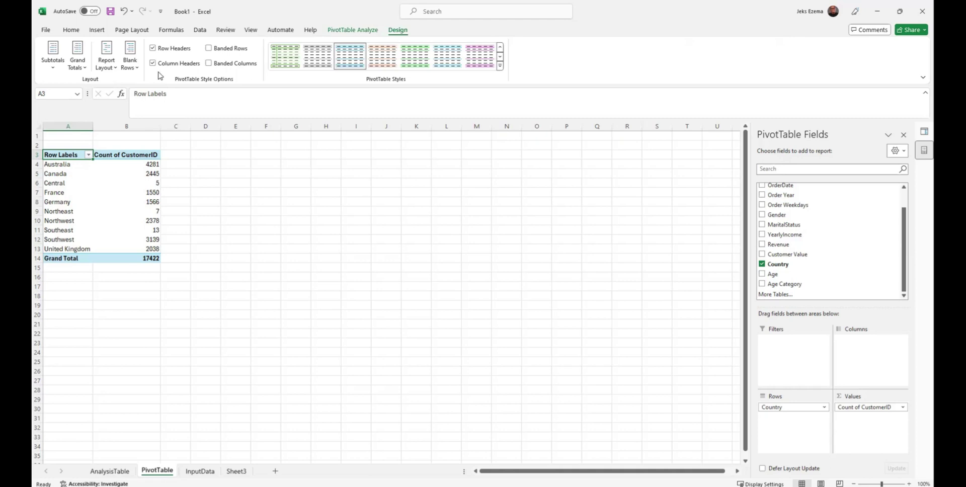
{"action": "left_click", "coordinate": [83, 68]}
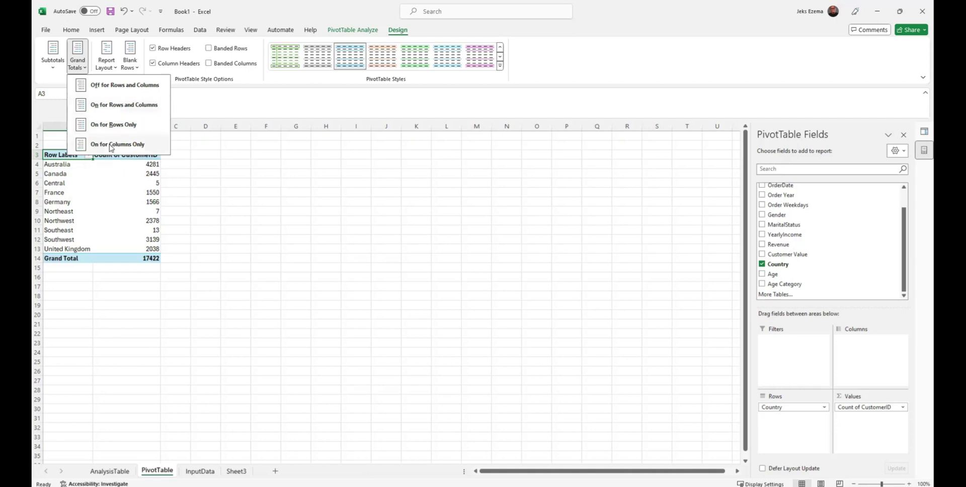
{"action": "left_click", "coordinate": [115, 105]}
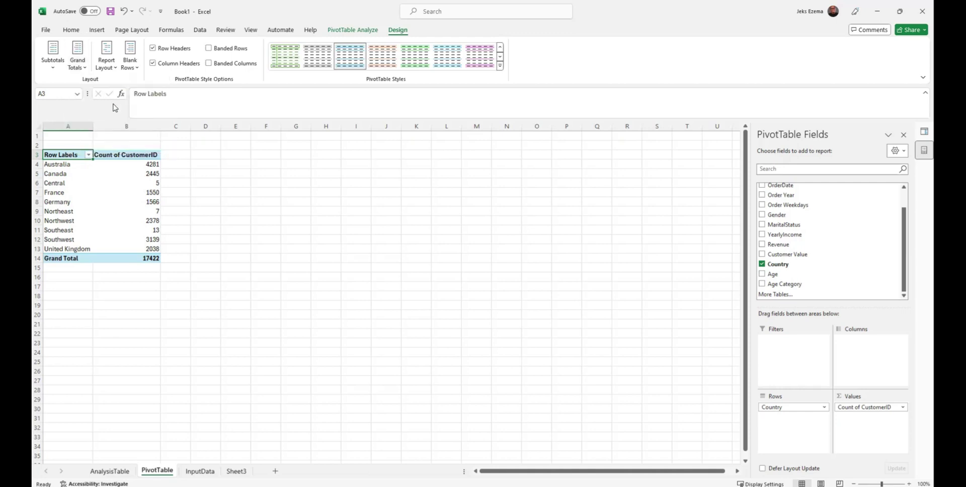
{"action": "left_click", "coordinate": [81, 68]}
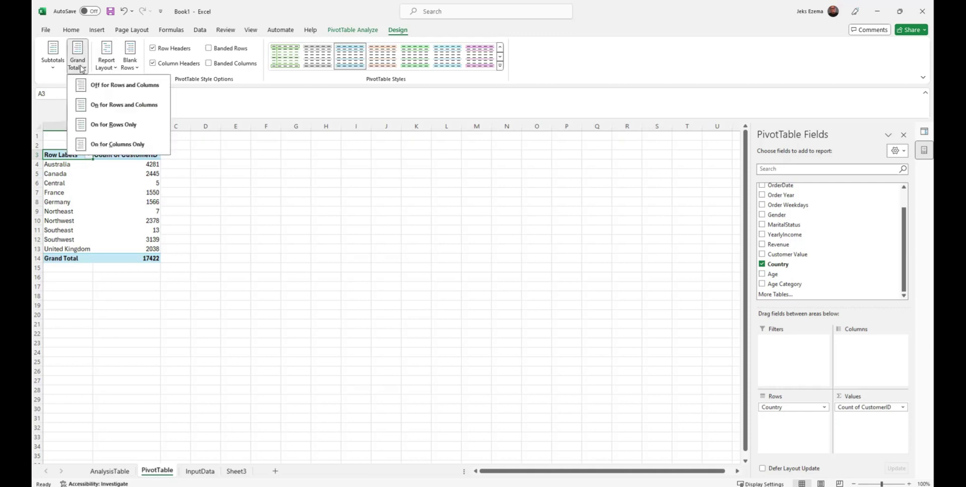
{"action": "left_click", "coordinate": [106, 87]}
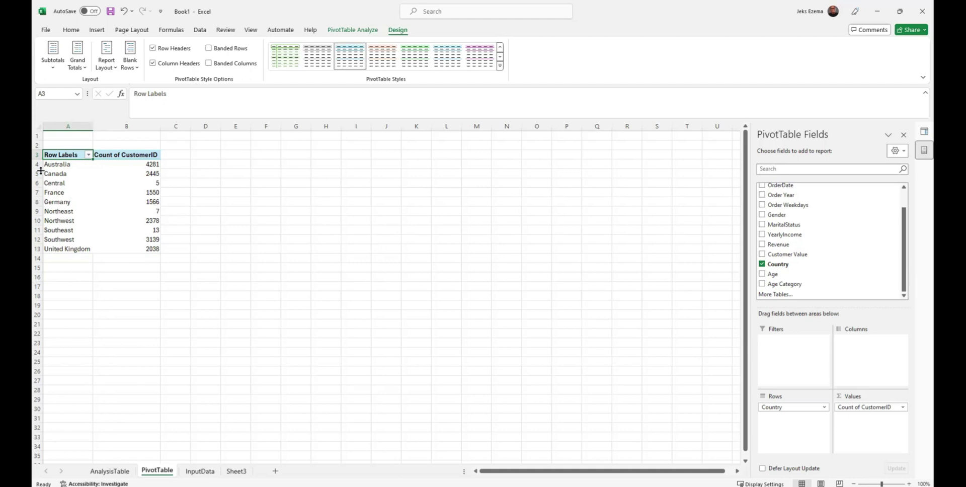
Copy the pivot table range A3:B13 and paste it as values at B20 on the InputData sheet
{"action": "left_click_drag", "start_coordinate": [53, 156], "coordinate": [131, 246]}
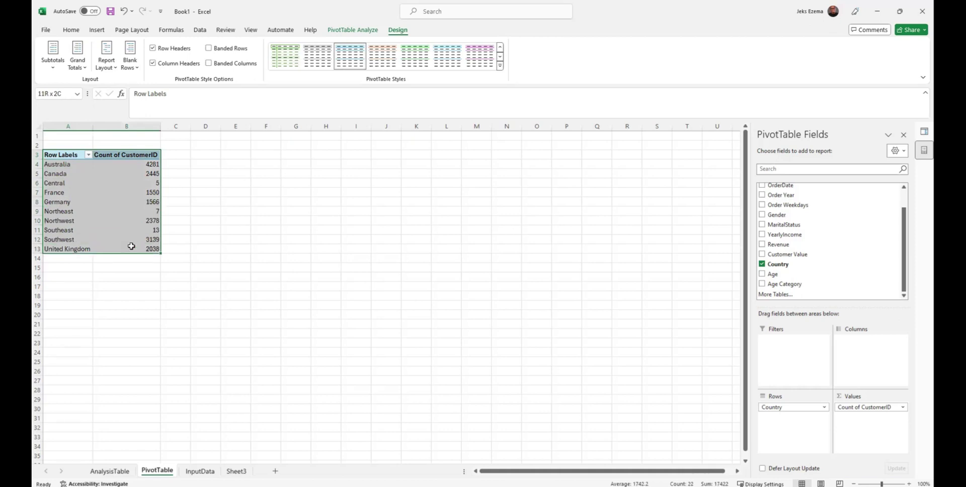
{"action": "left_click_drag", "start_coordinate": [132, 246], "coordinate": [131, 246]}
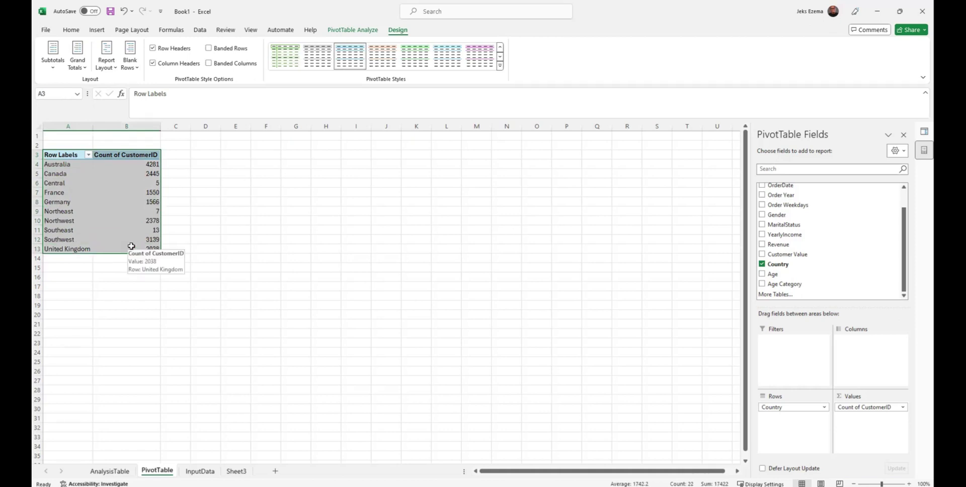
{"action": "key", "text": "ctrl+c"}
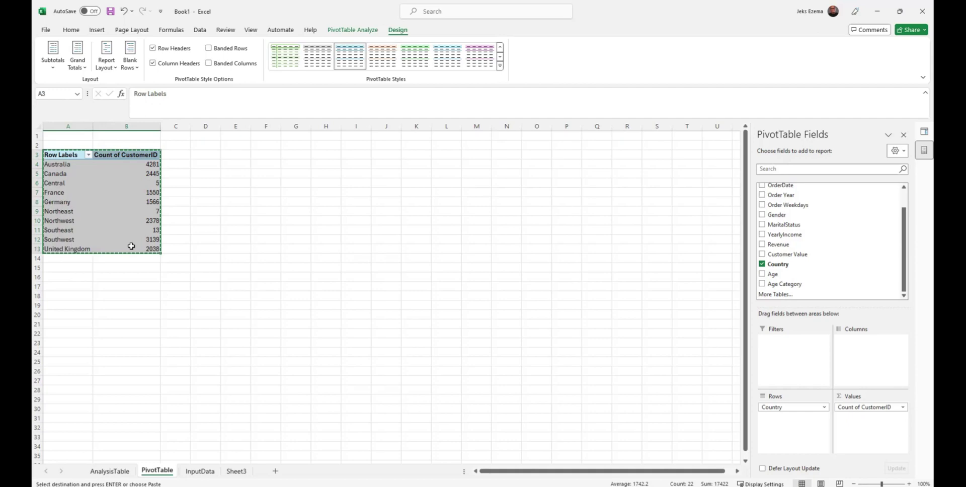
{"action": "left_click", "coordinate": [200, 472]}
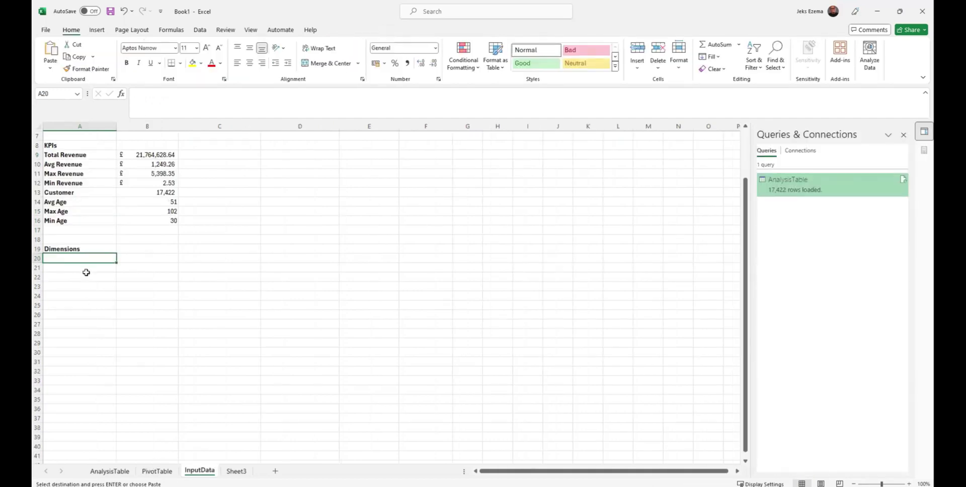
{"action": "left_click", "coordinate": [133, 261]}
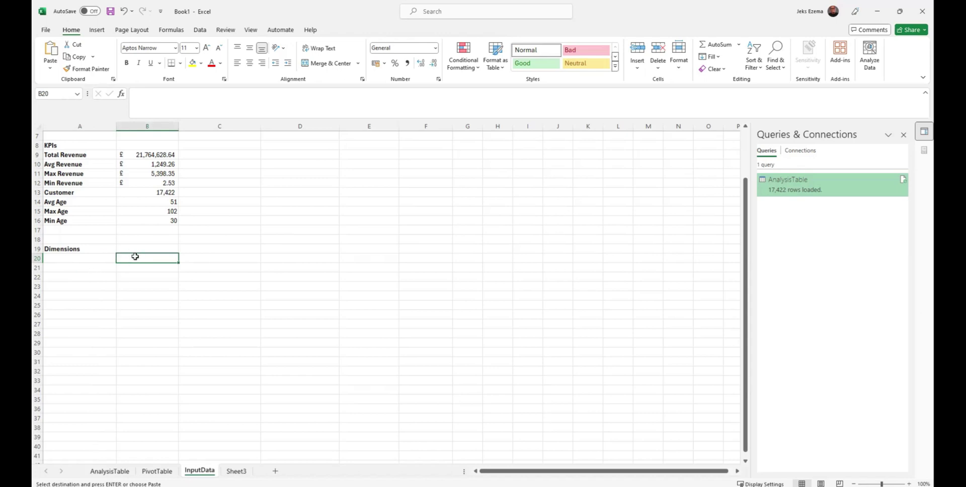
{"action": "left_click", "coordinate": [50, 68]}
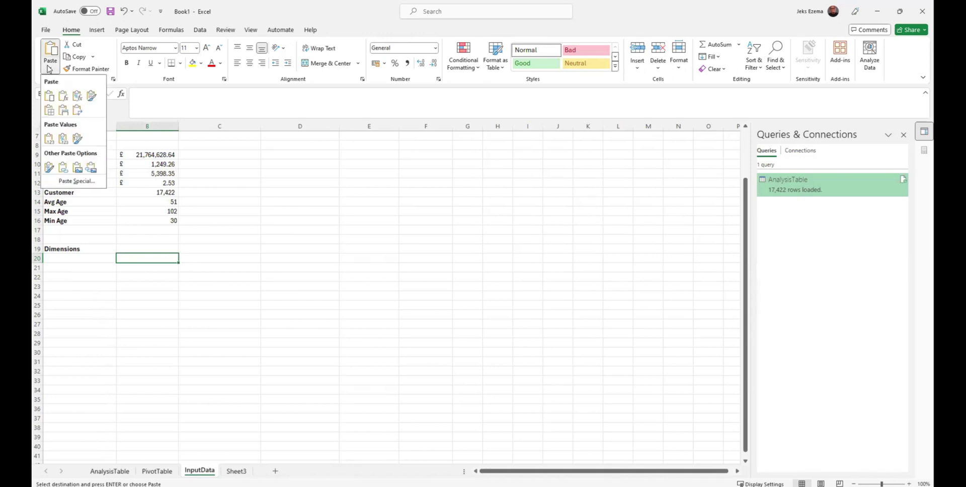
{"action": "left_click", "coordinate": [49, 140]}
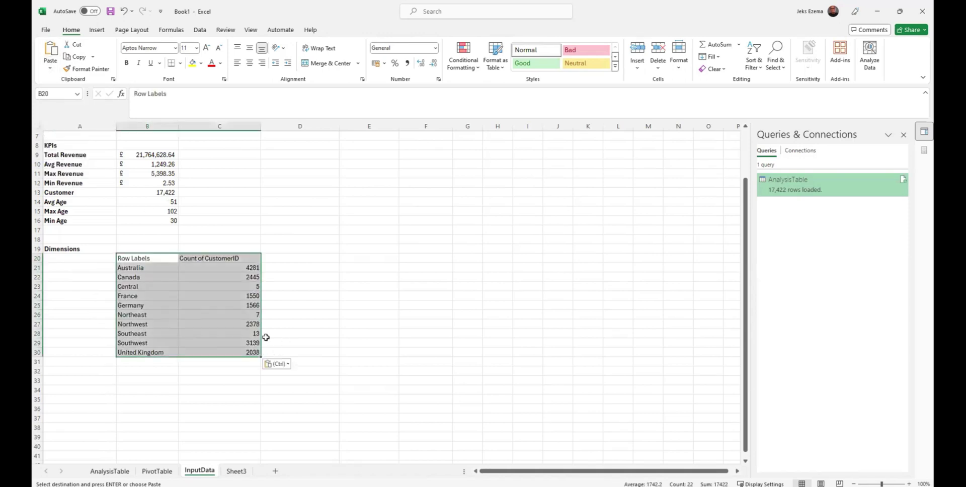
{"action": "left_click", "coordinate": [299, 317]}
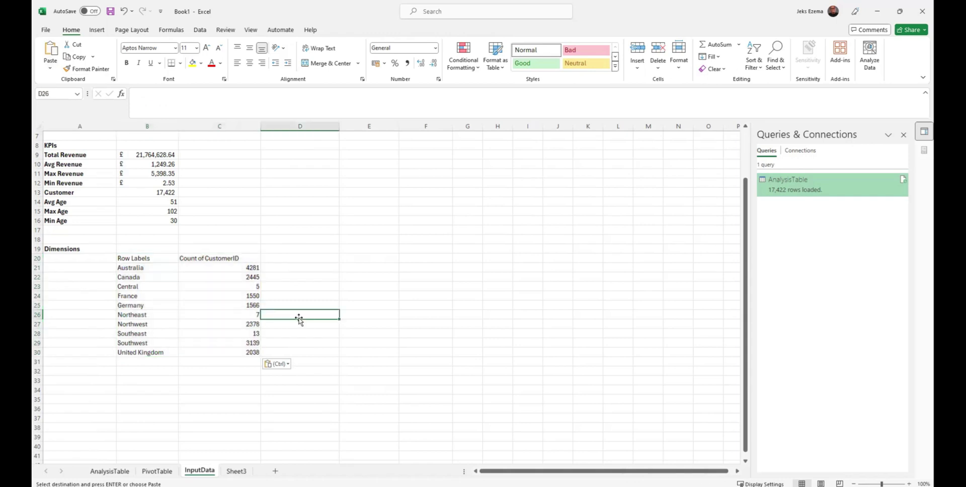
Rename the pasted data's column headers in B20 and C20 to "Country" and "Customer"
{"action": "left_click", "coordinate": [133, 259]}
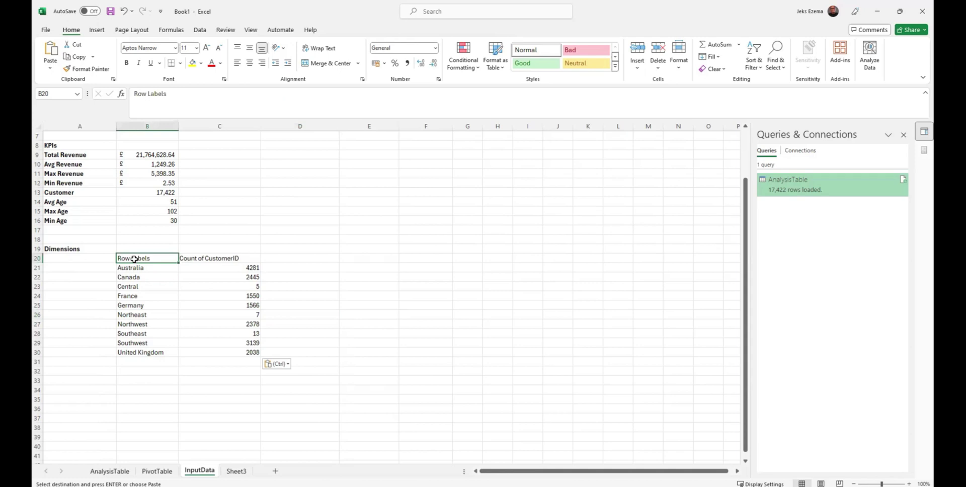
{"action": "type", "text": "Country"}
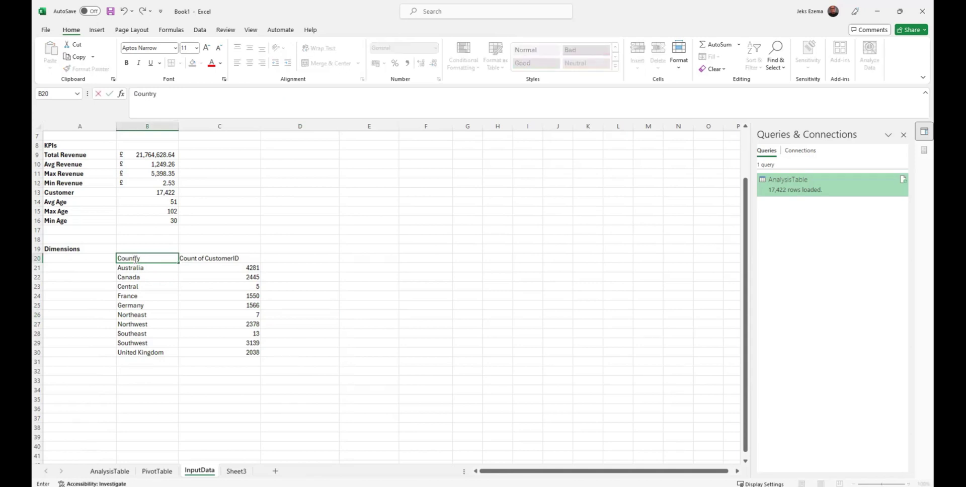
{"action": "left_click", "coordinate": [218, 259]}
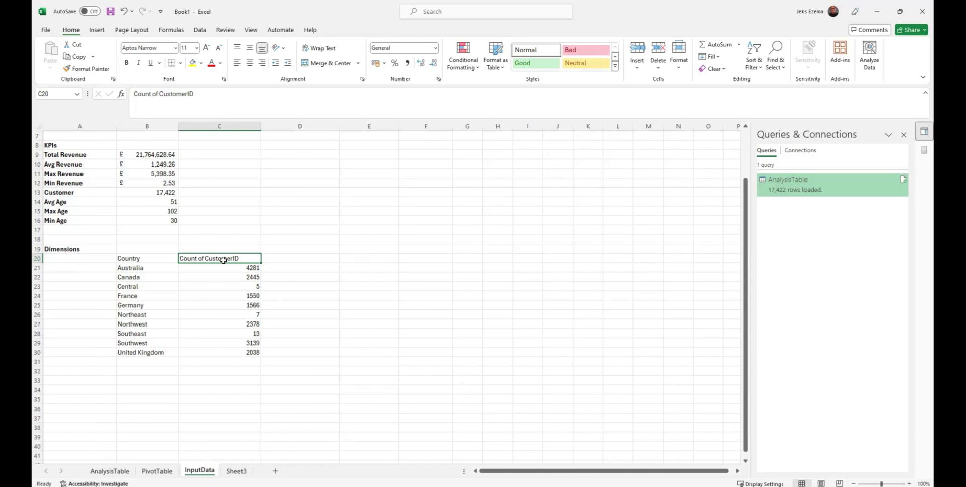
{"action": "type", "text": "Customer"}
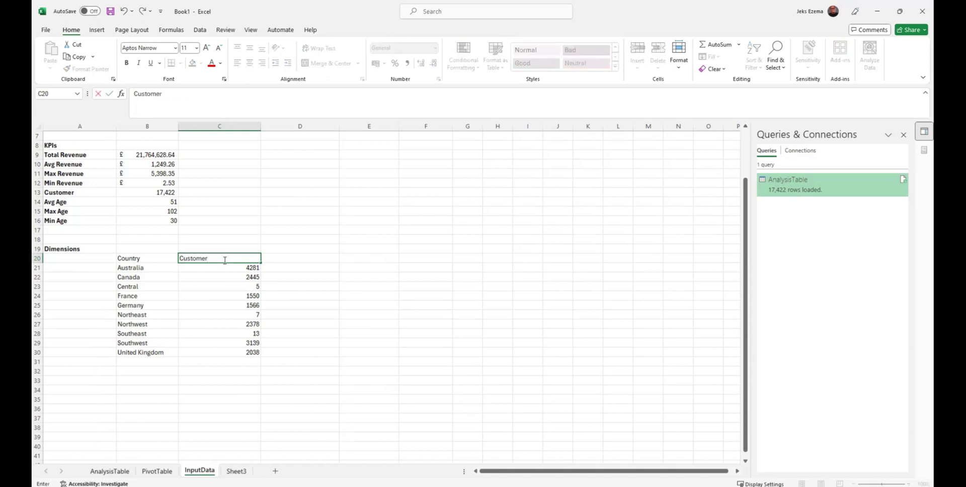
{"action": "left_click", "coordinate": [306, 286]}
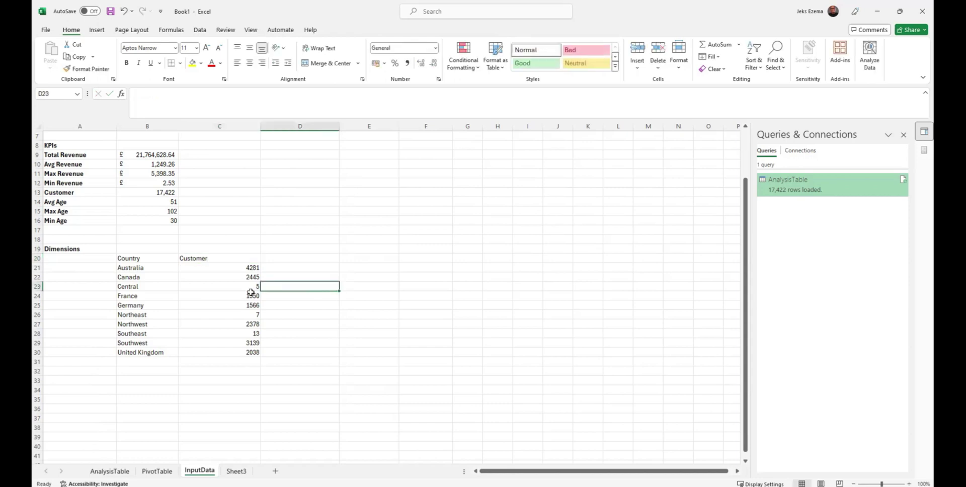
Convert the range B20:C30 into a table with headers
{"action": "left_click_drag", "start_coordinate": [128, 261], "coordinate": [234, 347]}
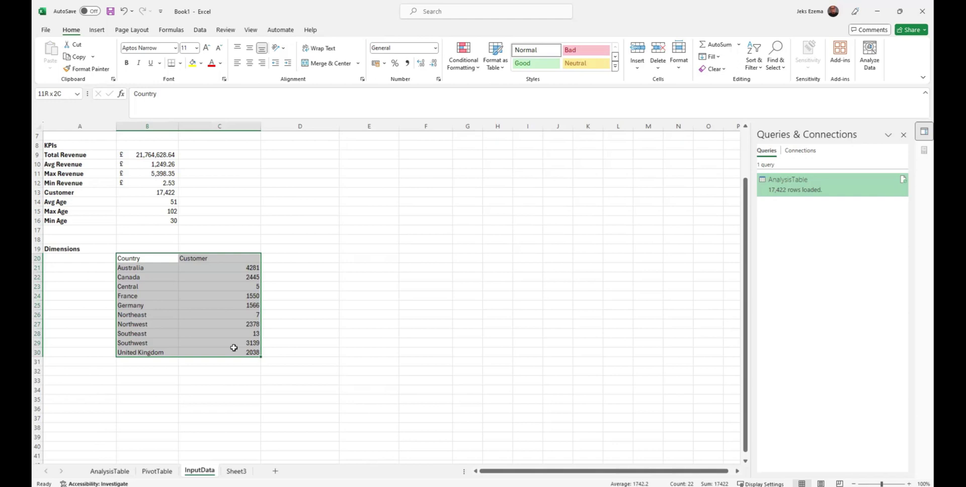
{"action": "left_click_drag", "start_coordinate": [234, 348], "coordinate": [234, 348]}
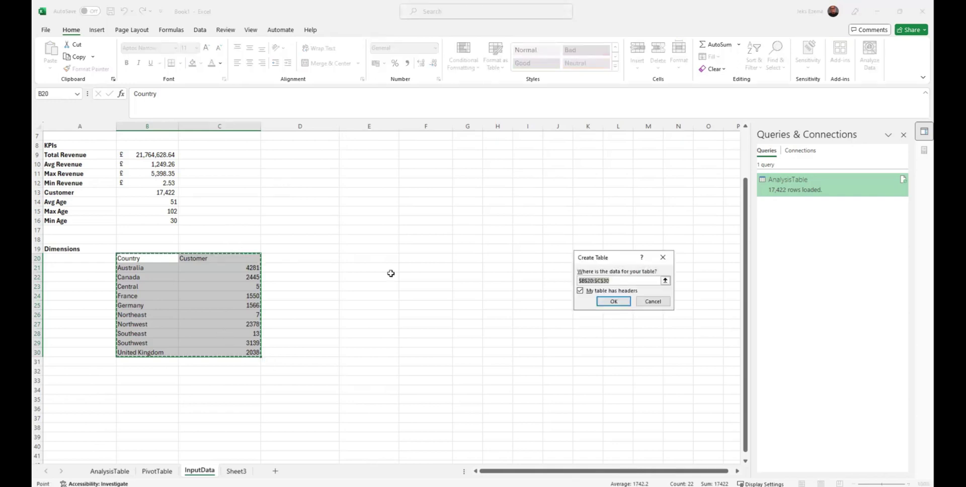
{"action": "left_click", "coordinate": [614, 301]}
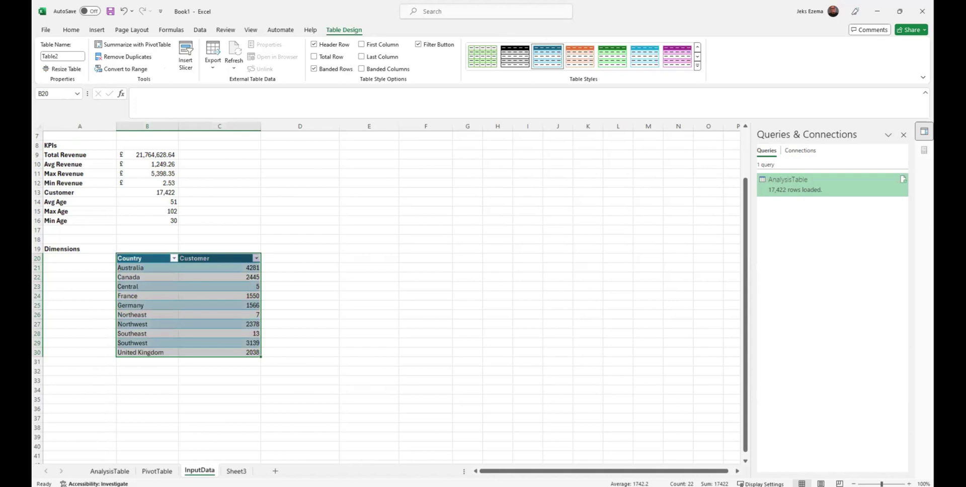
Name the new country table CustomerByCountry
{"action": "left_click", "coordinate": [61, 57]}
{"action": "type", "text": "C"}
{"action": "type", "text": "usotme"}
{"action": "key", "text": "BackSpace"}
{"action": "key", "text": "BackSpace"}
{"action": "key", "text": "BackSpace"}
{"action": "type", "text": "merByCOuntry"}
{"action": "key", "text": "BackSpace"}
{"action": "type", "text": "ountry"}
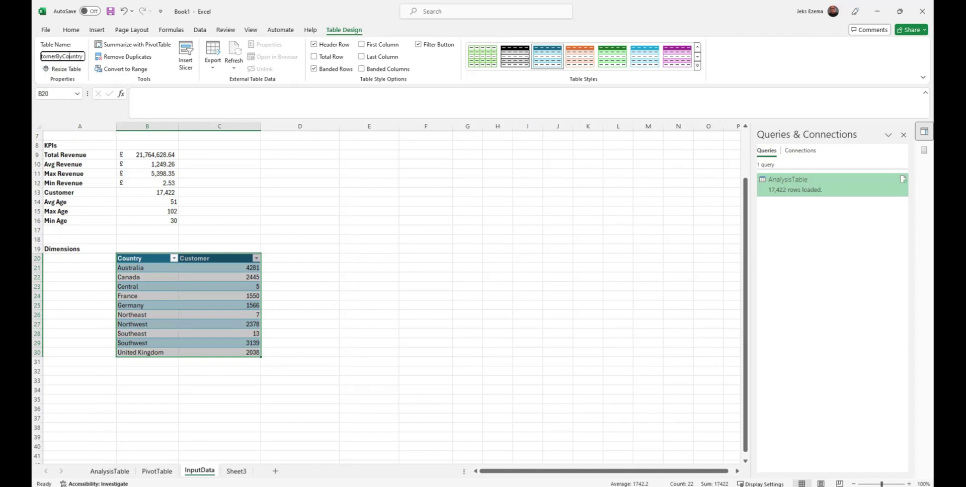
{"action": "key", "text": "Return"}
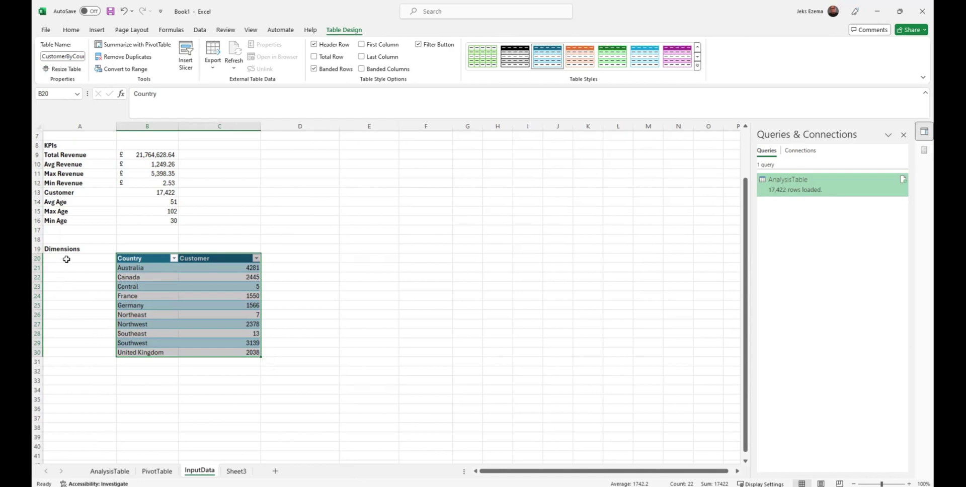
Move the "Dimensions" heading from A19 up to A18
{"action": "left_click", "coordinate": [142, 248]}
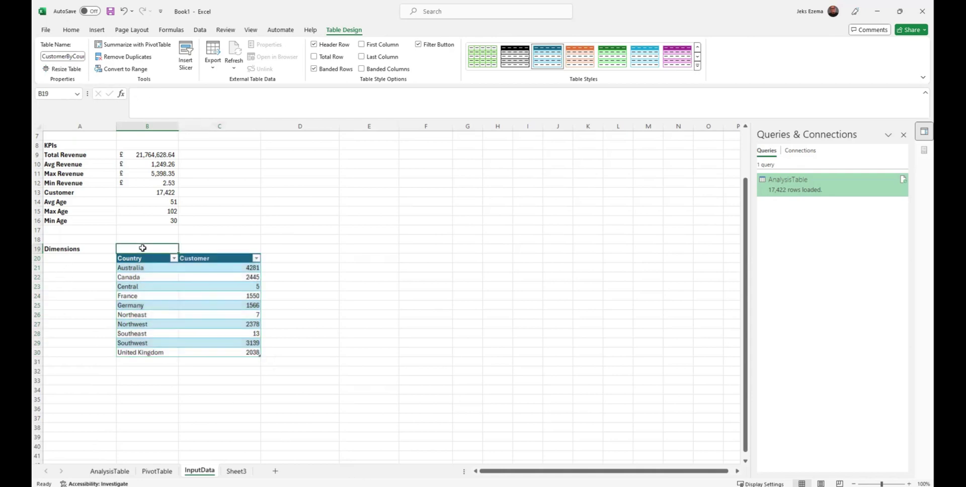
{"action": "left_click", "coordinate": [62, 258]}
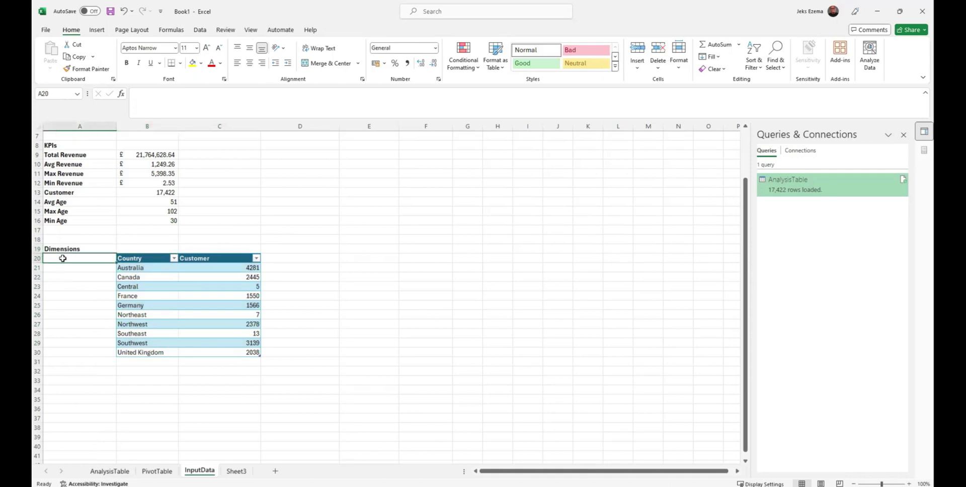
{"action": "scroll", "coordinate": [383, 249], "scroll_direction": "up", "scroll_amount": 2}
{"action": "scroll", "coordinate": [387, 251], "scroll_direction": "down", "scroll_amount": 2}
{"action": "scroll", "coordinate": [358, 264], "scroll_direction": "up", "scroll_amount": 2}
{"action": "scroll", "coordinate": [358, 263], "scroll_direction": "down", "scroll_amount": 2}
{"action": "scroll", "coordinate": [427, 260], "scroll_direction": "up", "scroll_amount": 2}
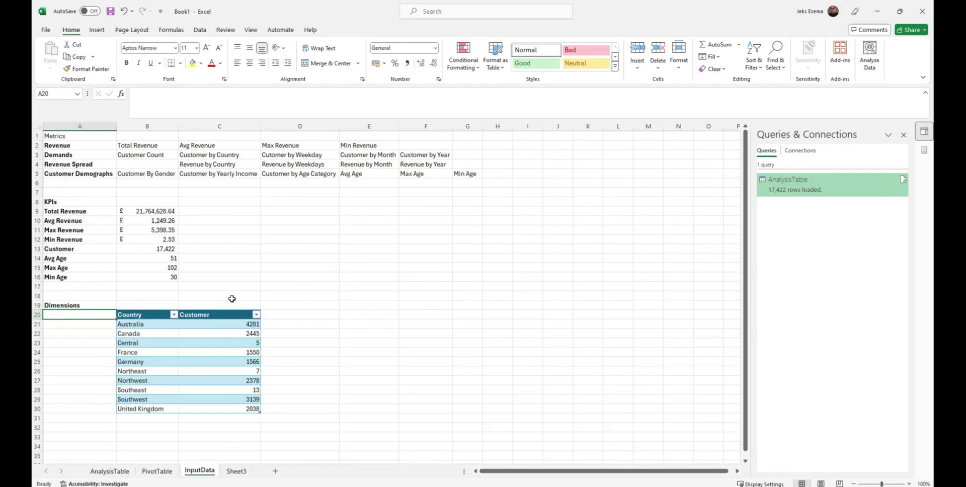
{"action": "left_click", "coordinate": [59, 305]}
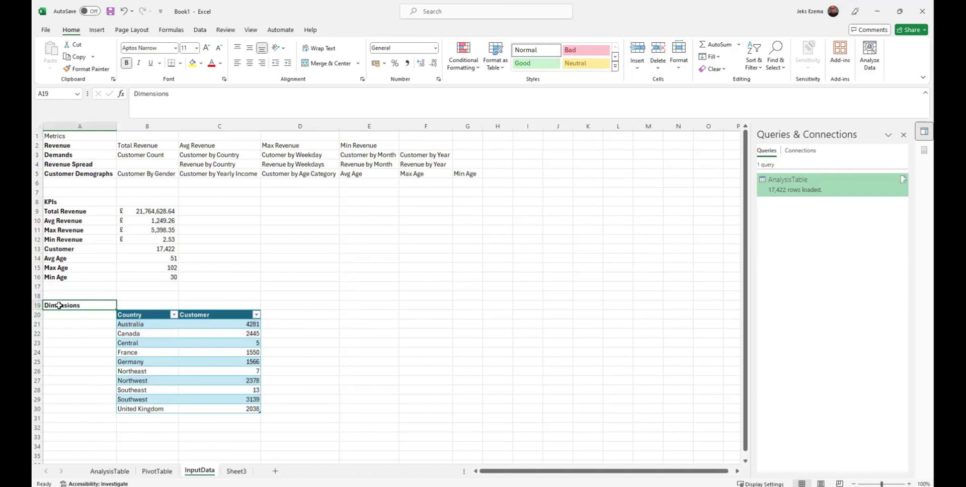
{"action": "key", "text": "ctrl+x"}
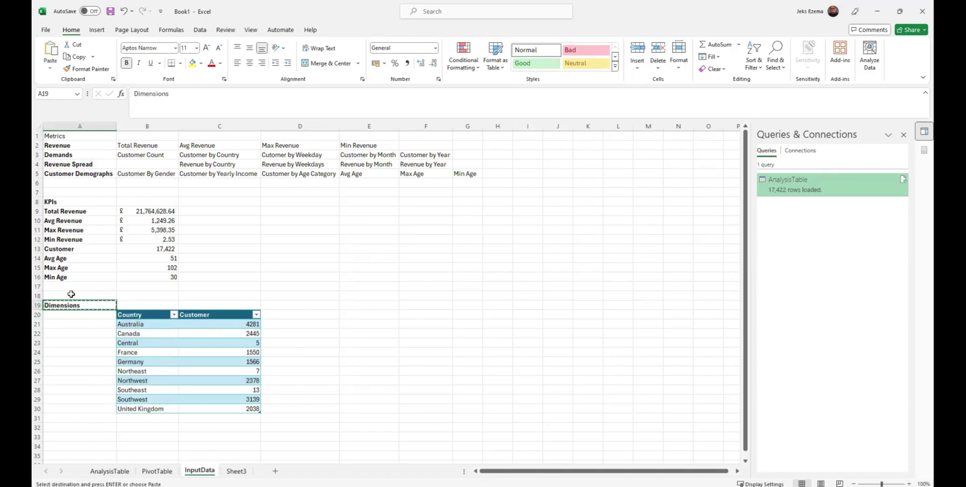
{"action": "left_click", "coordinate": [71, 293]}
{"action": "key", "text": "ctrl+v"}
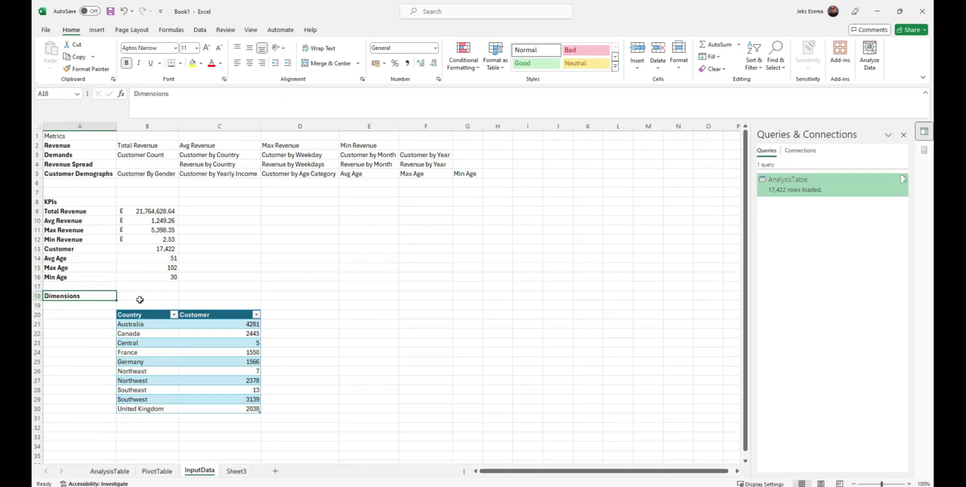
Enter the title "Customer by Country" in B18 above the country table
{"action": "left_click", "coordinate": [140, 300]}
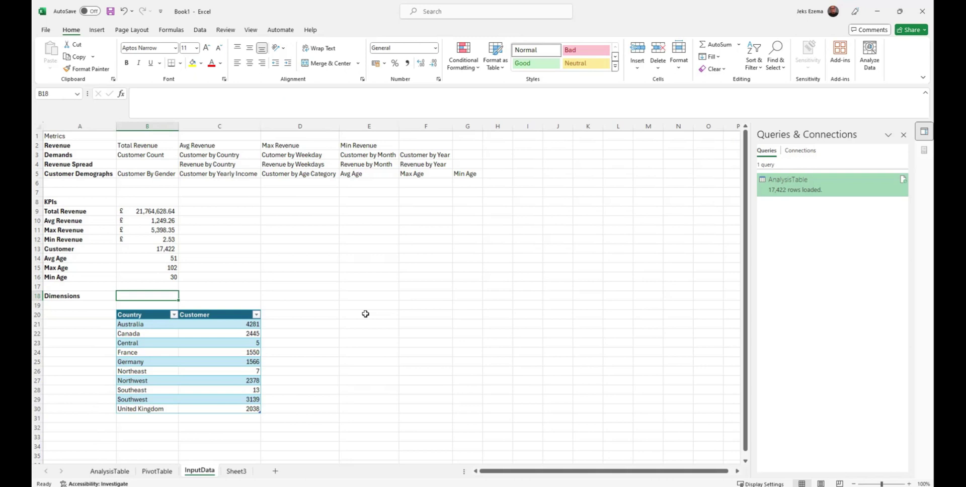
{"action": "type", "text": "Cus"}
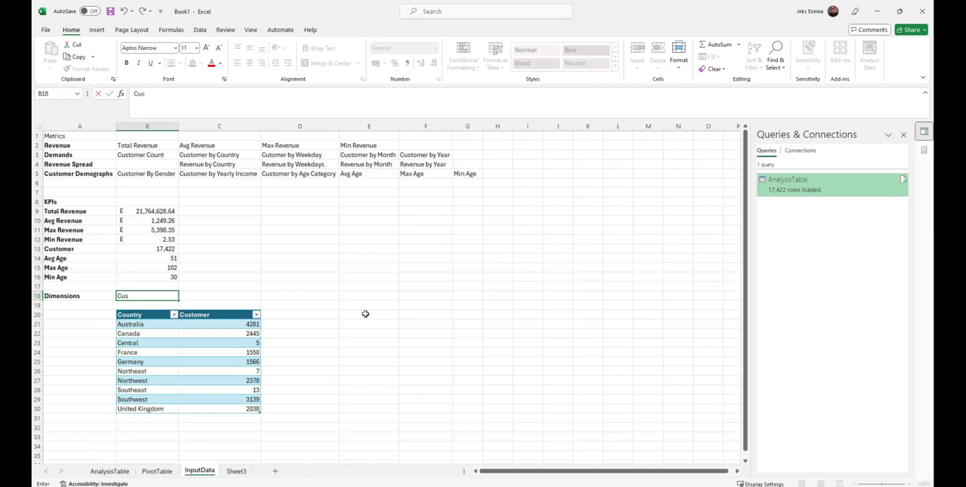
{"action": "type", "text": "tomer by Country"}
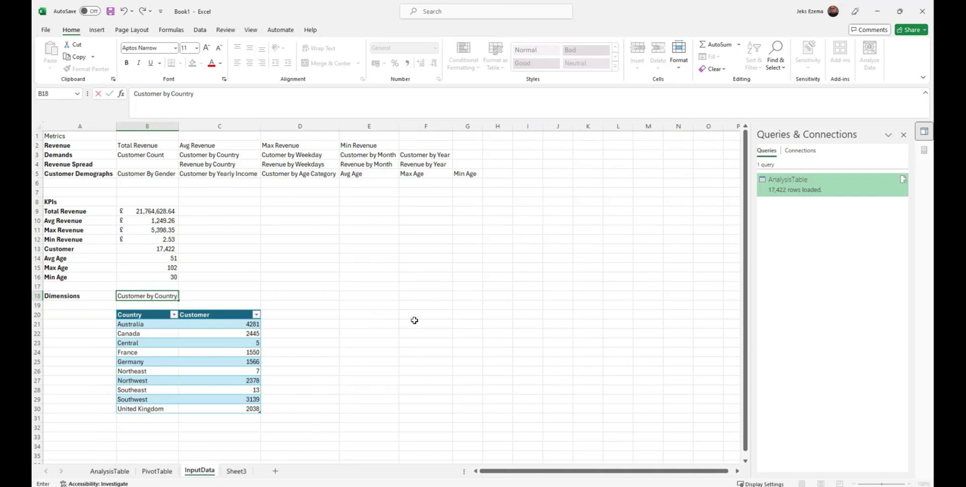
{"action": "left_click", "coordinate": [424, 353]}
{"action": "scroll", "coordinate": [285, 364], "scroll_direction": "down", "scroll_amount": 1}
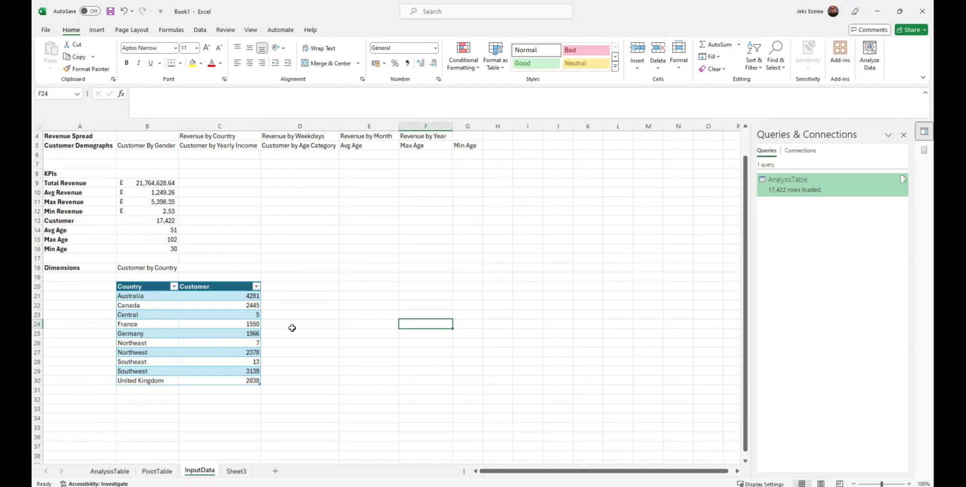
{"action": "scroll", "coordinate": [292, 328], "scroll_direction": "down", "scroll_amount": 1}
{"action": "scroll", "coordinate": [294, 327], "scroll_direction": "up", "scroll_amount": 2}
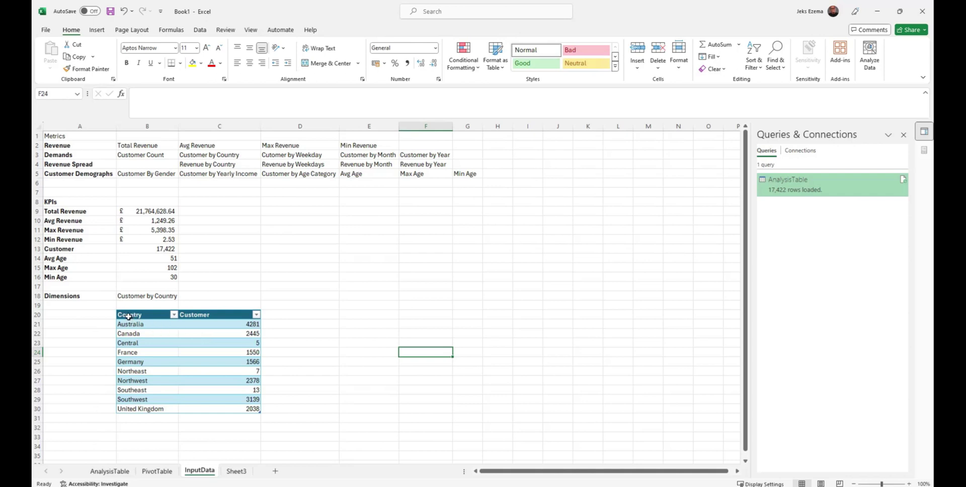
Sort the country table by the Customer column from largest to smallest
{"action": "left_click_drag", "start_coordinate": [127, 315], "coordinate": [224, 406]}
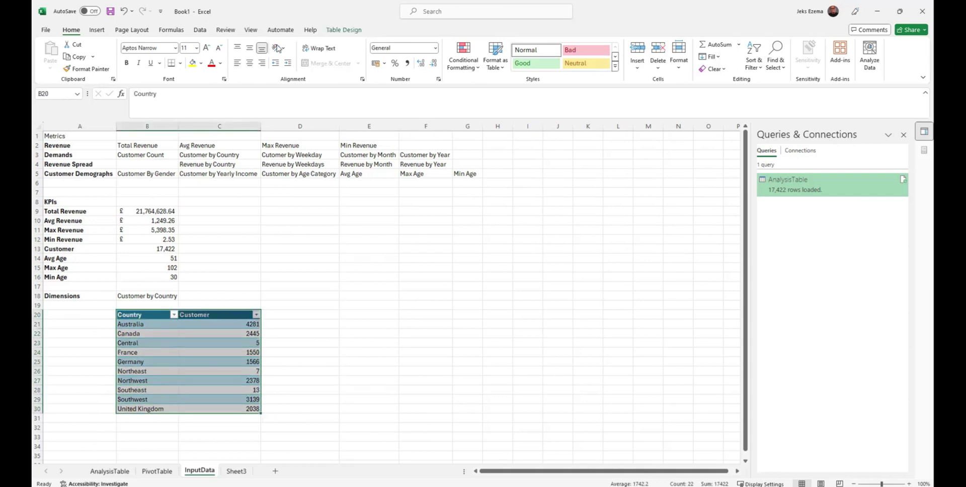
{"action": "left_click", "coordinate": [488, 296]}
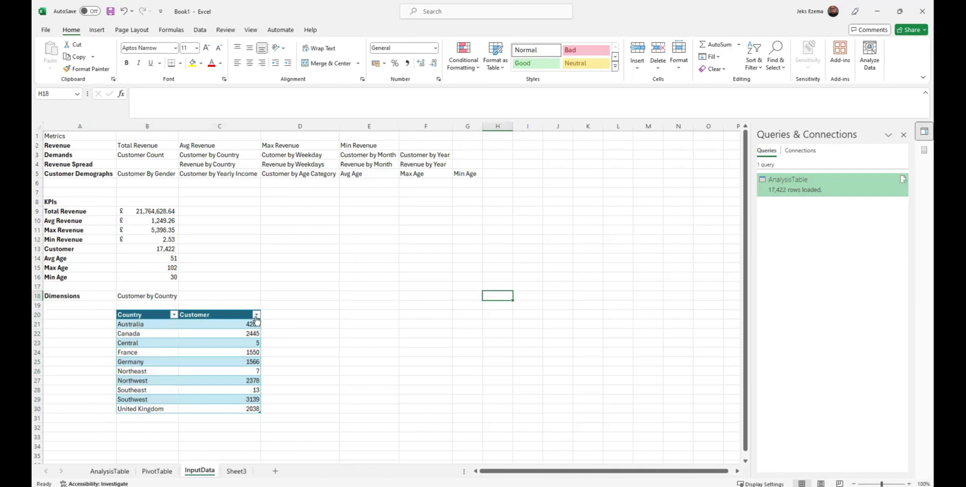
{"action": "left_click", "coordinate": [256, 315]}
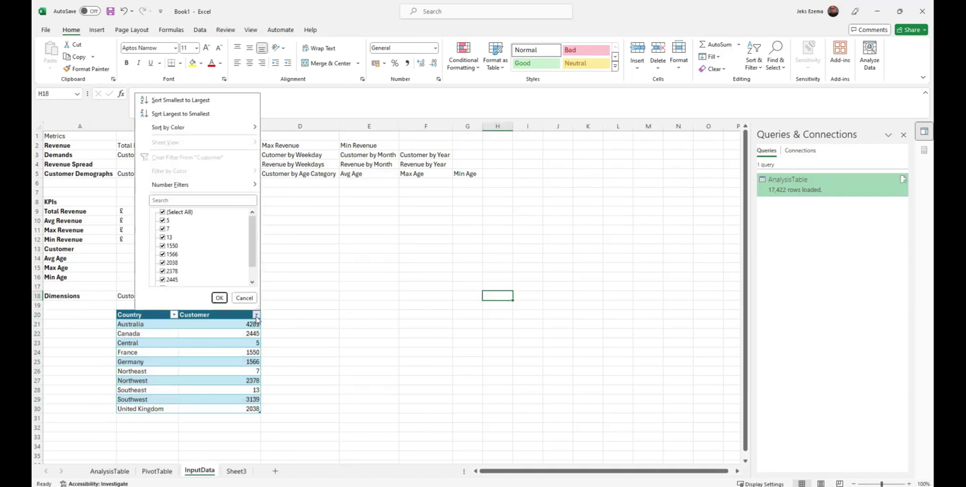
{"action": "left_click", "coordinate": [188, 115]}
{"action": "left_click", "coordinate": [315, 384]}
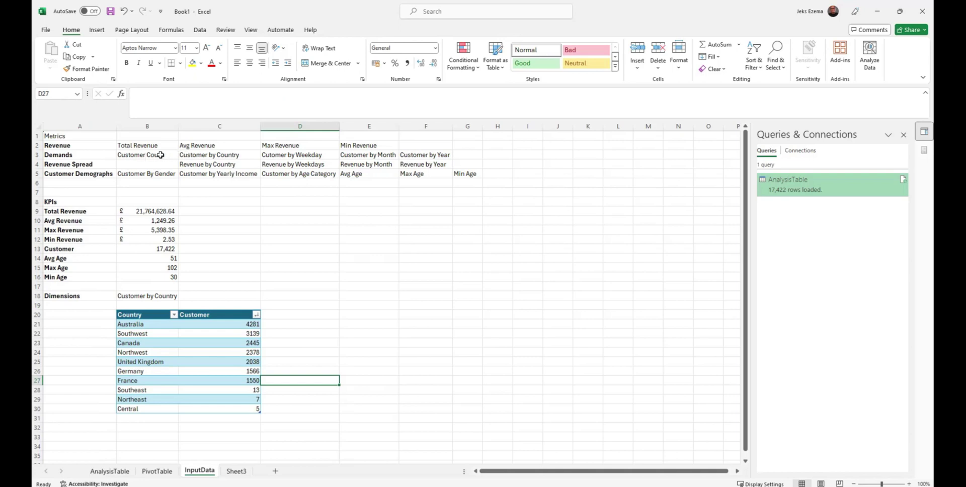
Shorten the "Customer Count" metric label in B3 to "Customer"
{"action": "left_click", "coordinate": [160, 155]}
{"action": "left_click", "coordinate": [194, 95]}
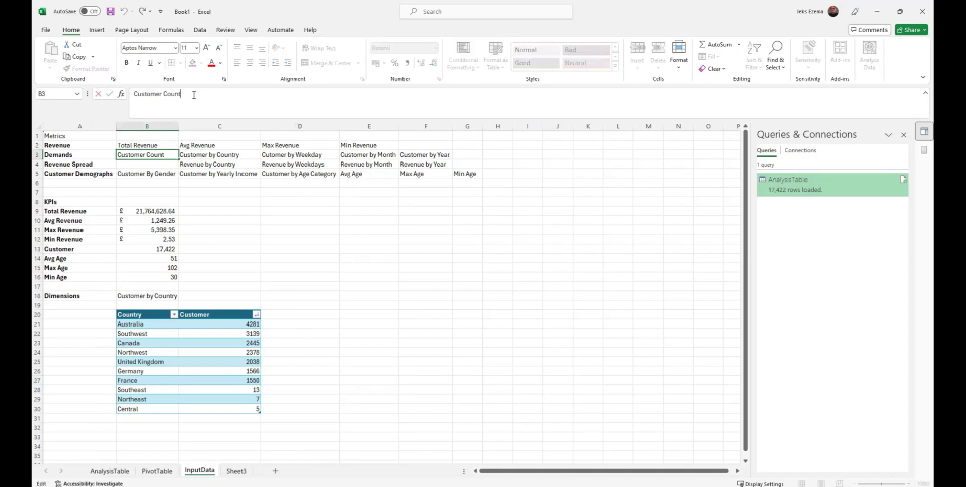
{"action": "key", "text": "BackSpace"}
{"action": "key", "text": "BackSpace"}
{"action": "key", "text": "BackSpace"}
{"action": "key", "text": "BackSpace"}
{"action": "key", "text": "Return"}
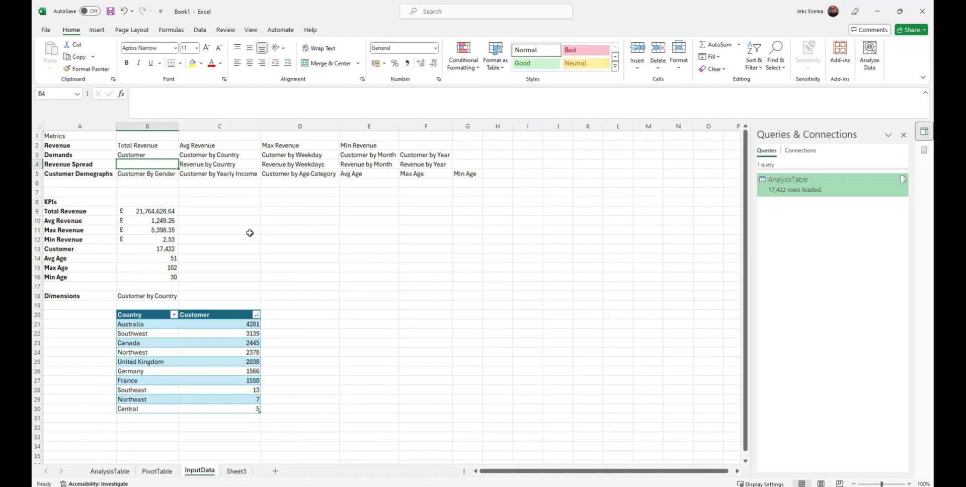
Undo the shortening of the "Customer Count" metric label in B3
{"action": "left_click", "coordinate": [156, 157]}
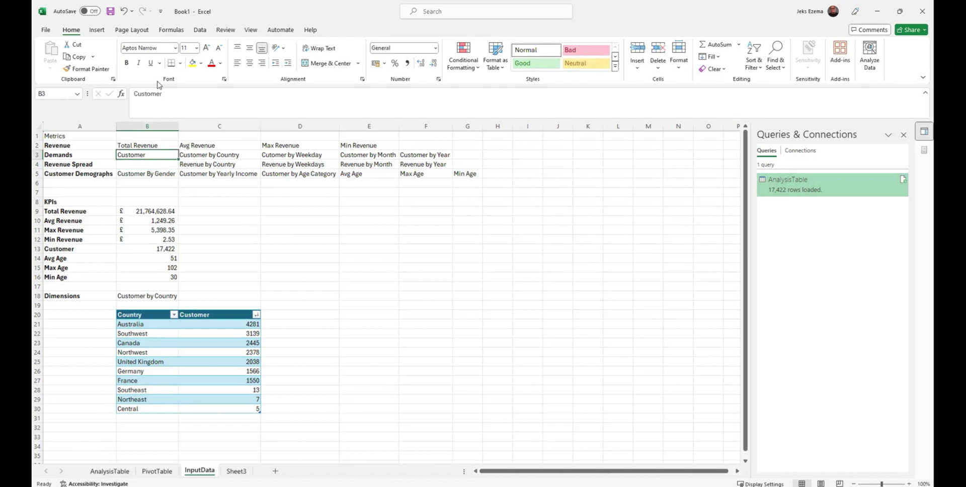
{"action": "left_click", "coordinate": [124, 11]}
Replace Country with Order Weekdays in the rows of the pivot table on the PivotTable sheet
{"action": "left_click", "coordinate": [211, 156]}
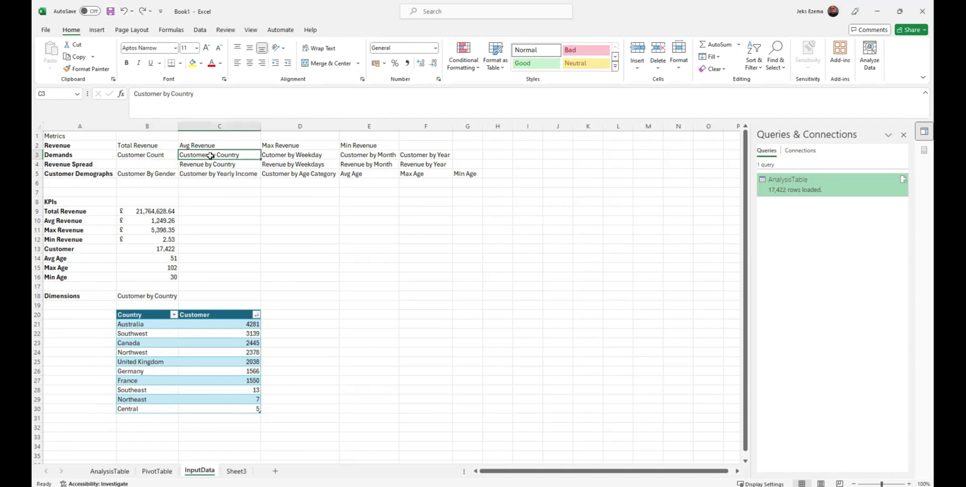
{"action": "left_click", "coordinate": [290, 154]}
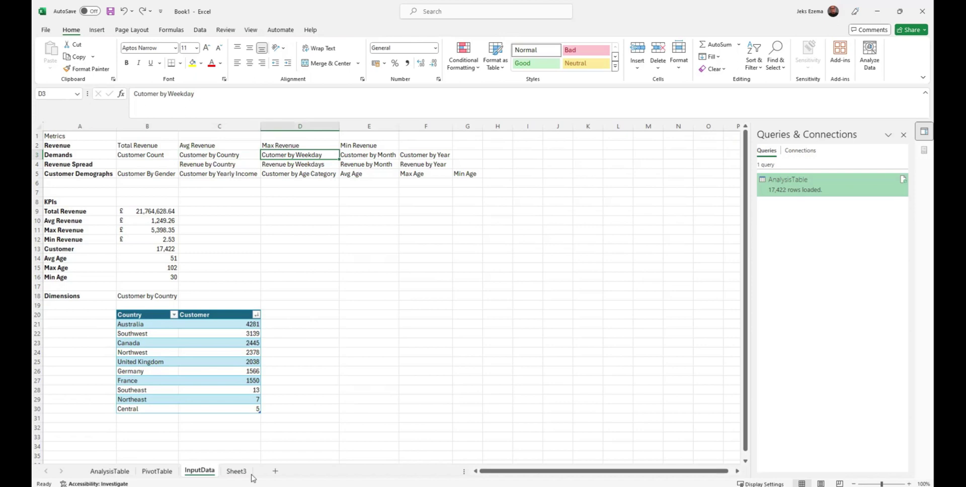
{"action": "left_click", "coordinate": [159, 471]}
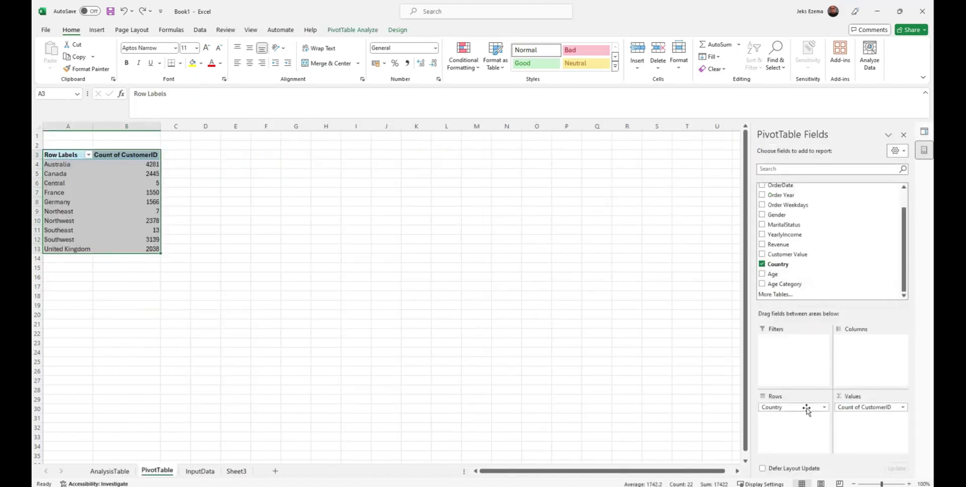
{"action": "left_click_drag", "start_coordinate": [805, 407], "coordinate": [649, 377]}
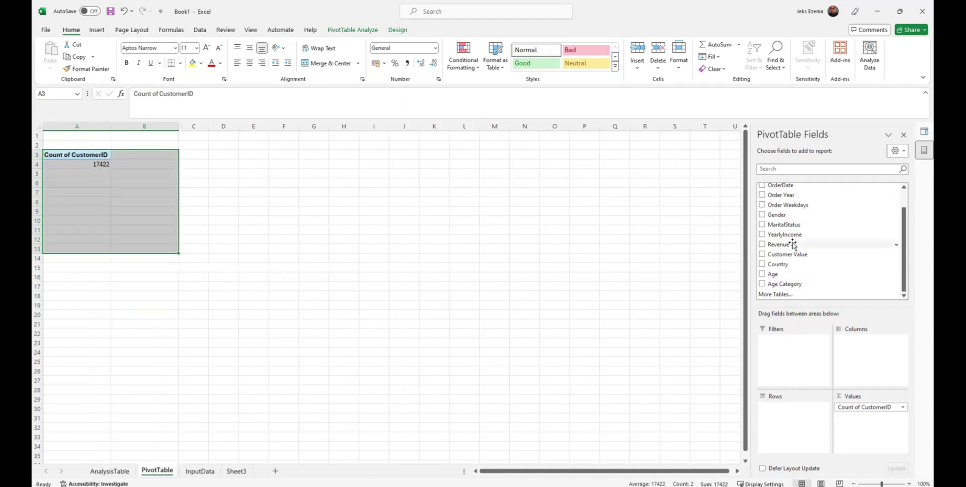
{"action": "scroll", "coordinate": [794, 244], "scroll_direction": "up", "scroll_amount": 1}
{"action": "scroll", "coordinate": [794, 244], "scroll_direction": "down", "scroll_amount": 1}
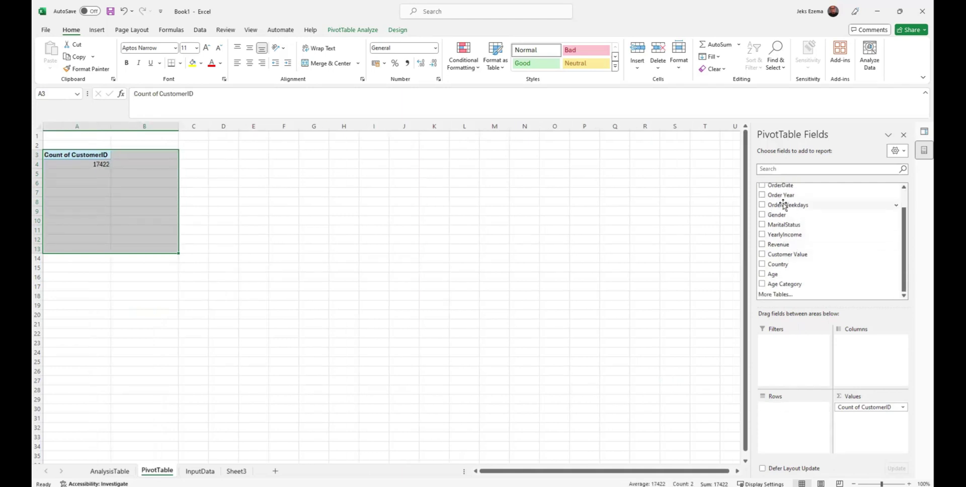
{"action": "left_click_drag", "start_coordinate": [784, 203], "coordinate": [799, 412]}
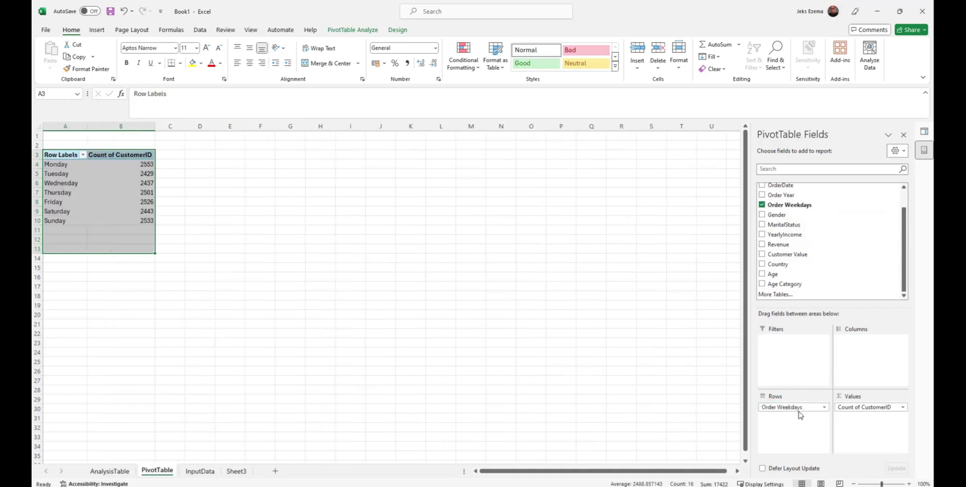
{"action": "left_click", "coordinate": [421, 305]}
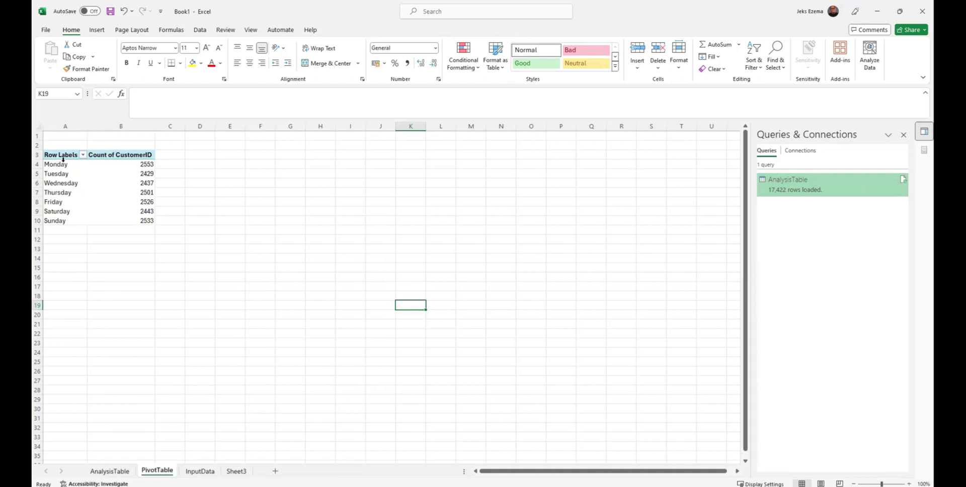
Copy the weekday pivot table A3:B10 and paste it as values at E20 on the InputData sheet
{"action": "left_click_drag", "start_coordinate": [55, 156], "coordinate": [122, 216]}
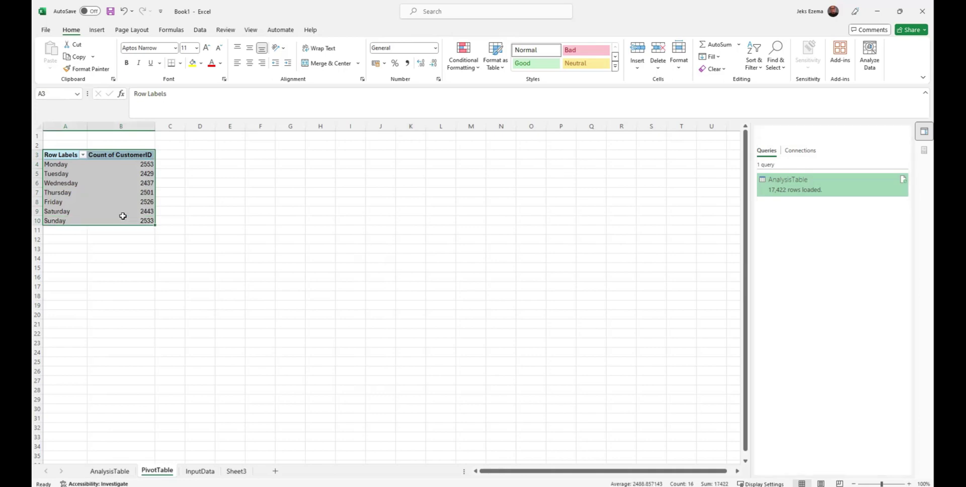
{"action": "key", "text": "ctrl+c"}
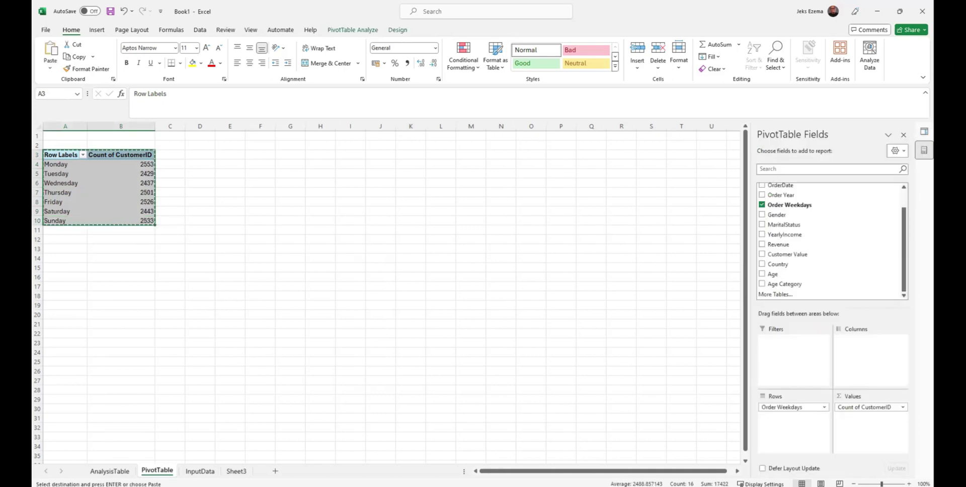
{"action": "left_click", "coordinate": [195, 472]}
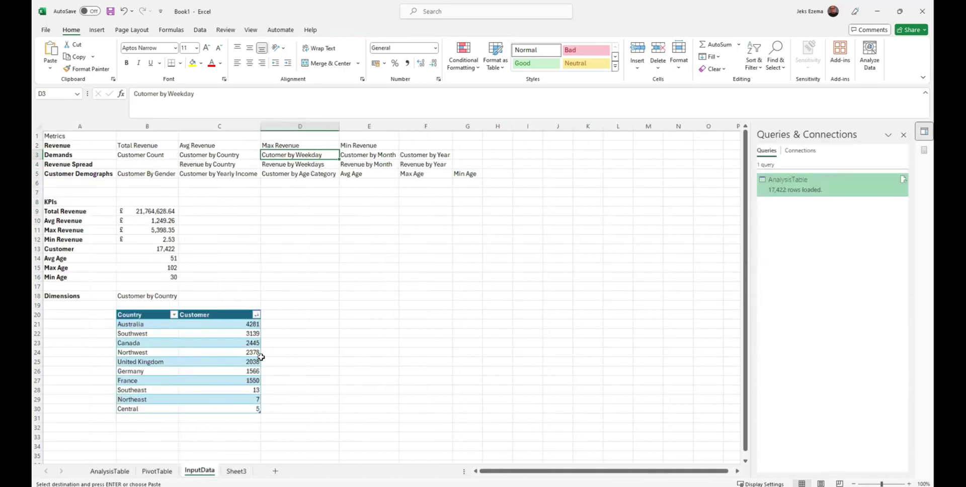
{"action": "left_click", "coordinate": [350, 316]}
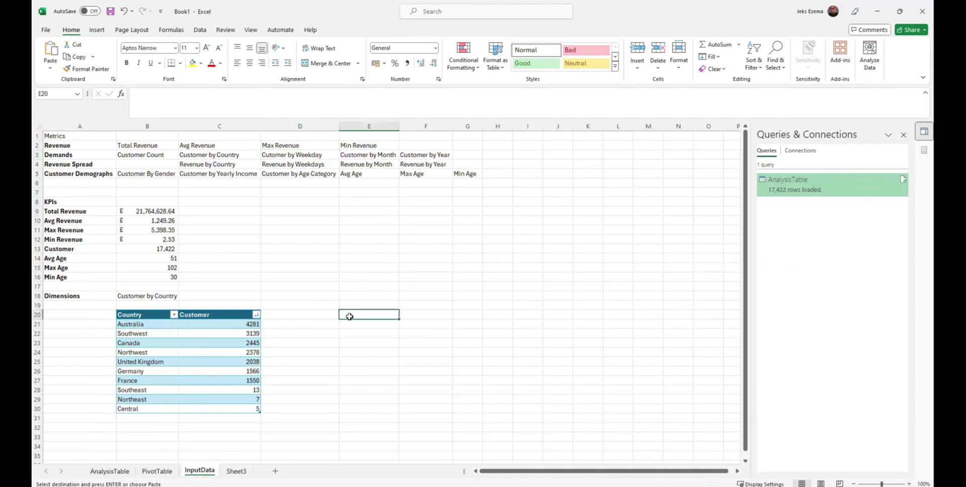
{"action": "left_click", "coordinate": [51, 65]}
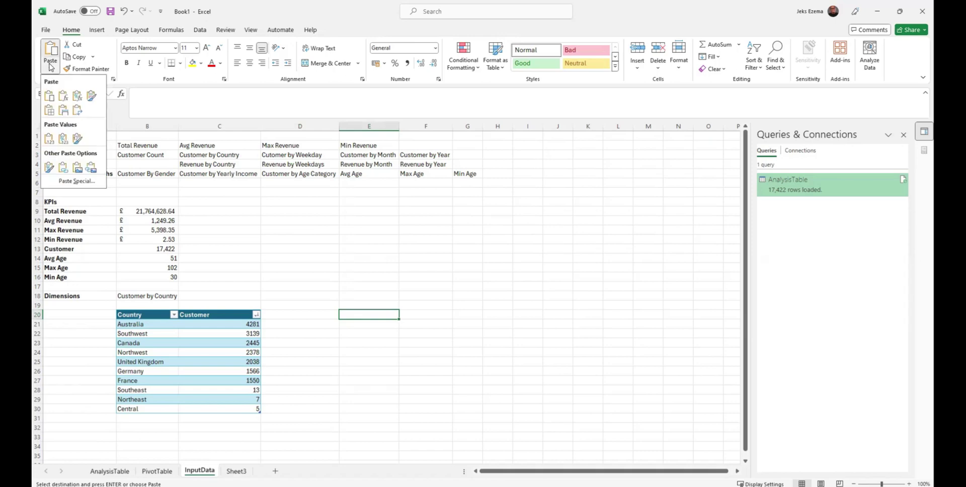
{"action": "left_click", "coordinate": [48, 141]}
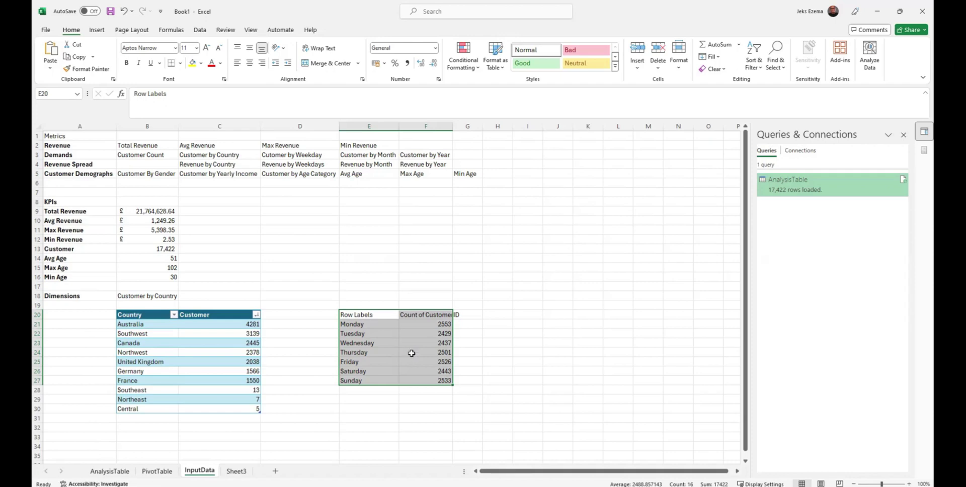
Convert the pasted weekday range E20:F27 into a table with headers and name it CustomerByWeekdays
{"action": "key", "text": "ctrl+t"}
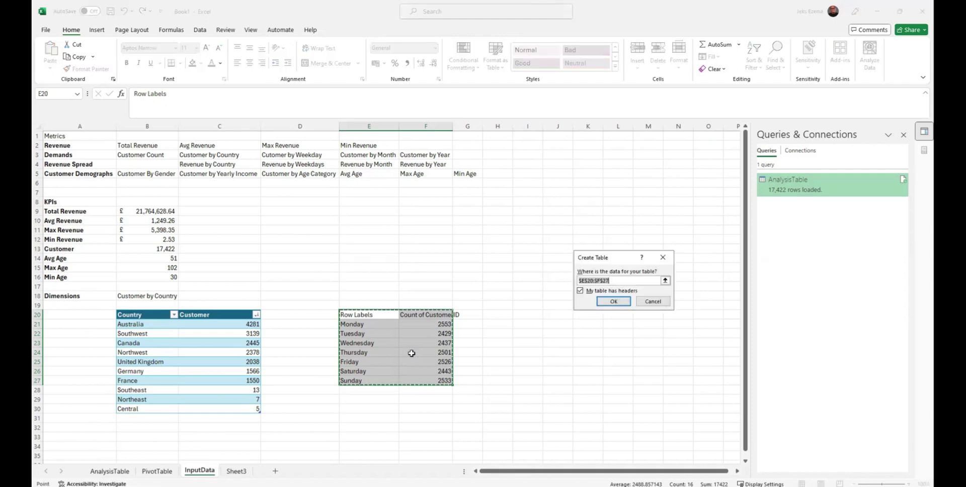
{"action": "left_click", "coordinate": [613, 304]}
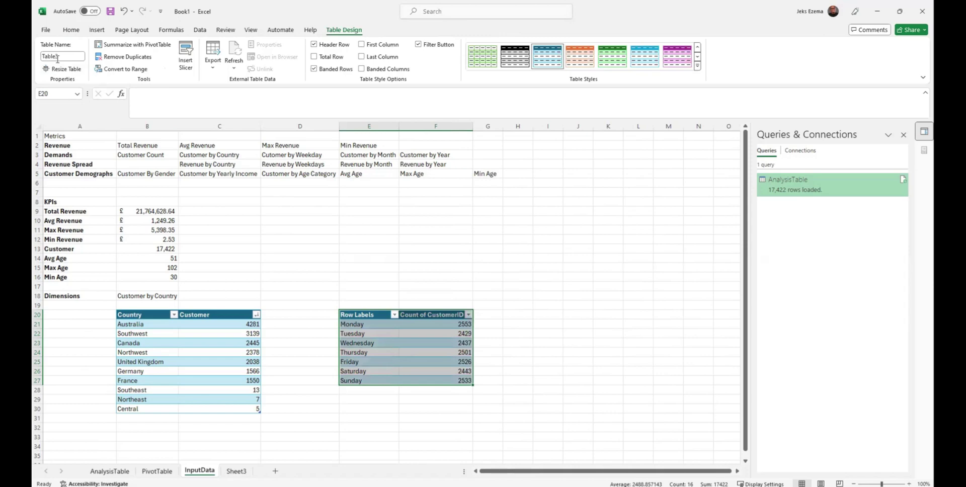
{"action": "left_click", "coordinate": [61, 57]}
{"action": "type", "text": "CustomerByWe"}
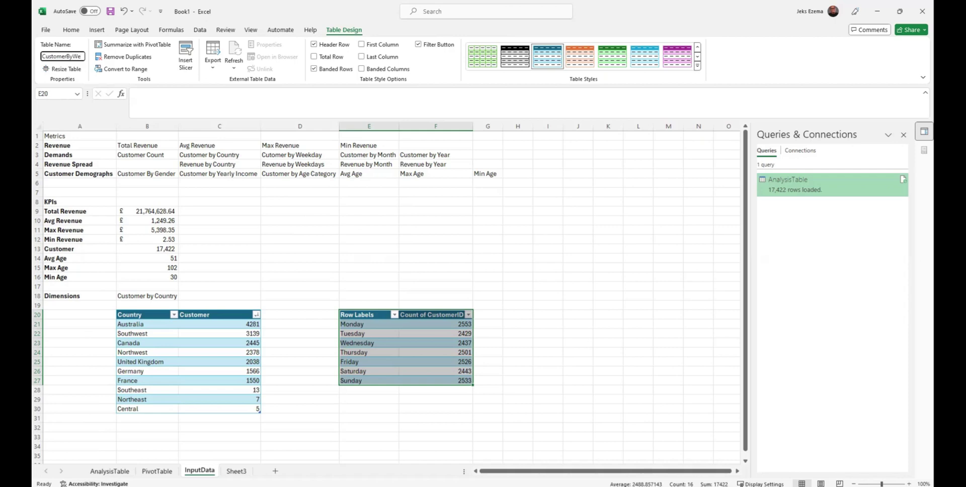
{"action": "type", "text": "ekdays"}
{"action": "key", "text": "Return"}
{"action": "left_click", "coordinate": [529, 340]}
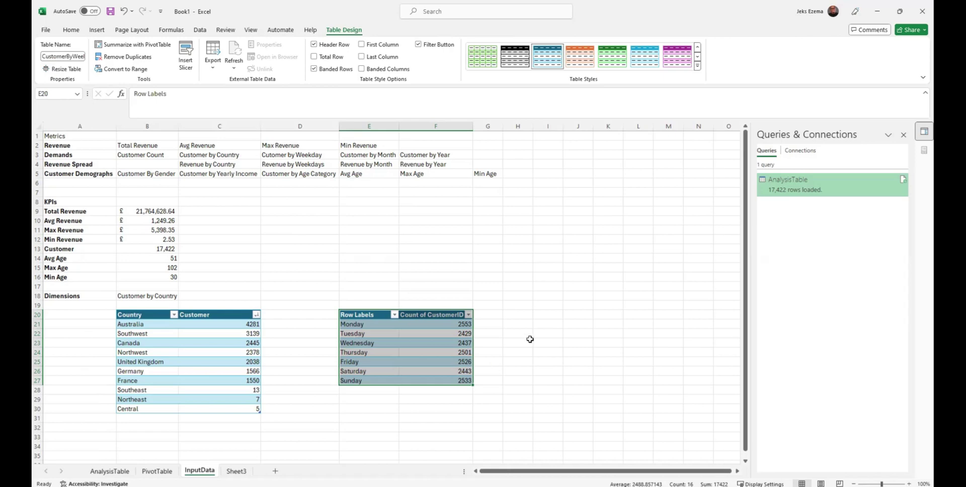
Rename the weekday table's column headers to "Weekdays" and "Customer"
{"action": "left_click", "coordinate": [361, 314]}
{"action": "type", "text": "Wee"}
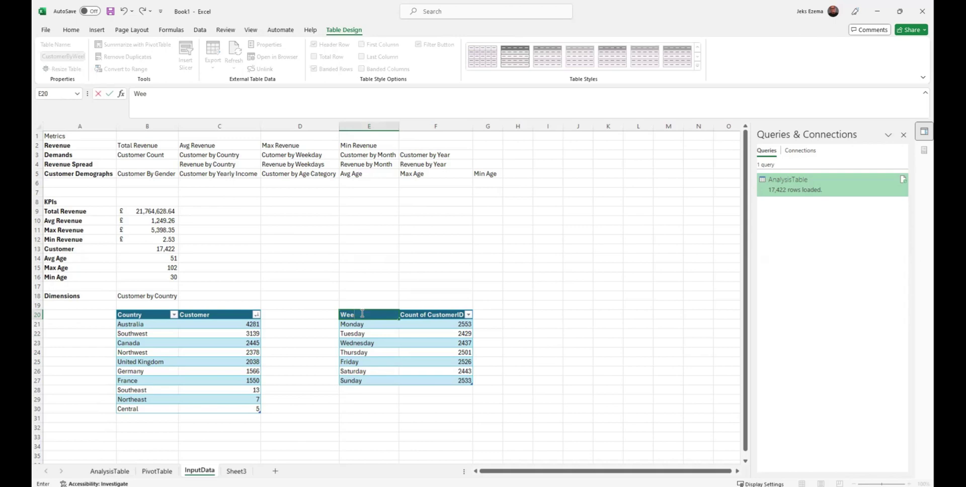
{"action": "type", "text": "kdays"}
{"action": "key", "text": "Return"}
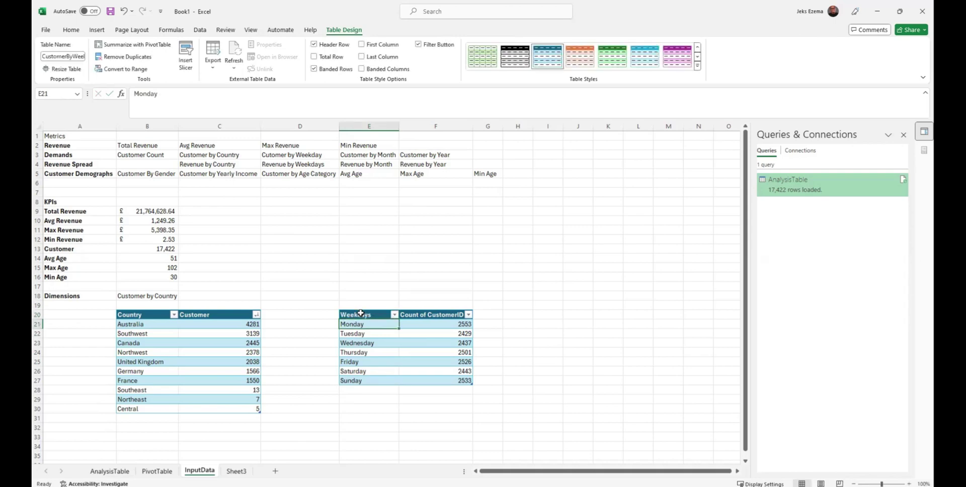
{"action": "left_click", "coordinate": [419, 316]}
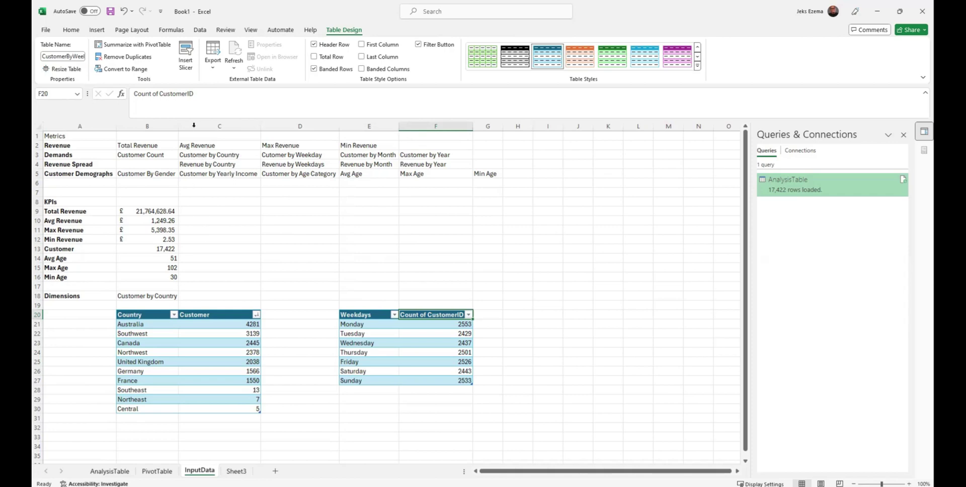
{"action": "left_click", "coordinate": [159, 93]}
{"action": "left_click_drag", "start_coordinate": [159, 94], "coordinate": [134, 94]}
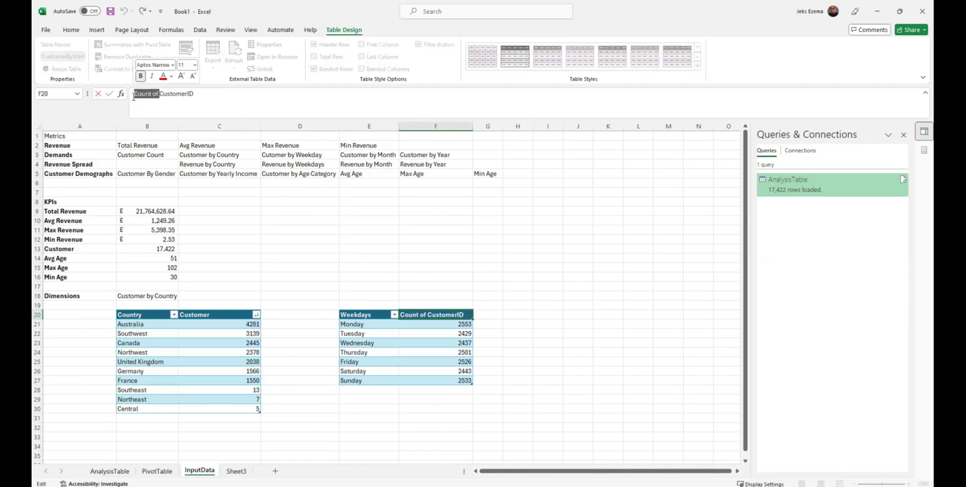
{"action": "key", "text": "BackSpace"}
{"action": "key", "text": "BackSpace"}
{"action": "key", "text": "BackSpace"}
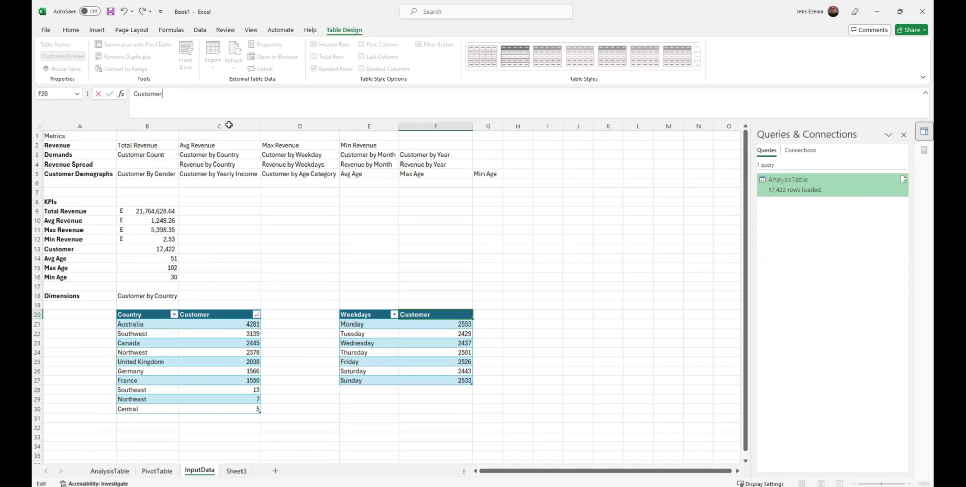
{"action": "left_click", "coordinate": [526, 323]}
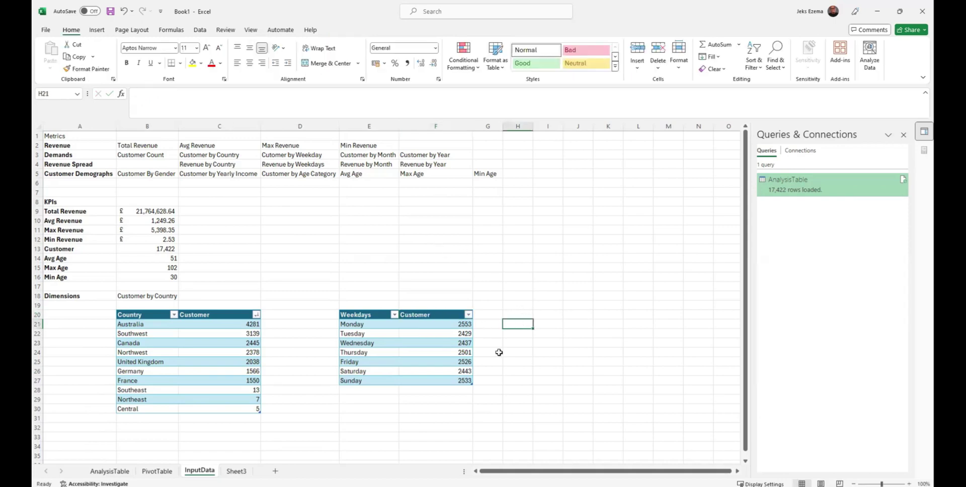
Sort the weekday table by Customer from largest to smallest and apply the black banded table style
{"action": "left_click", "coordinate": [469, 315]}
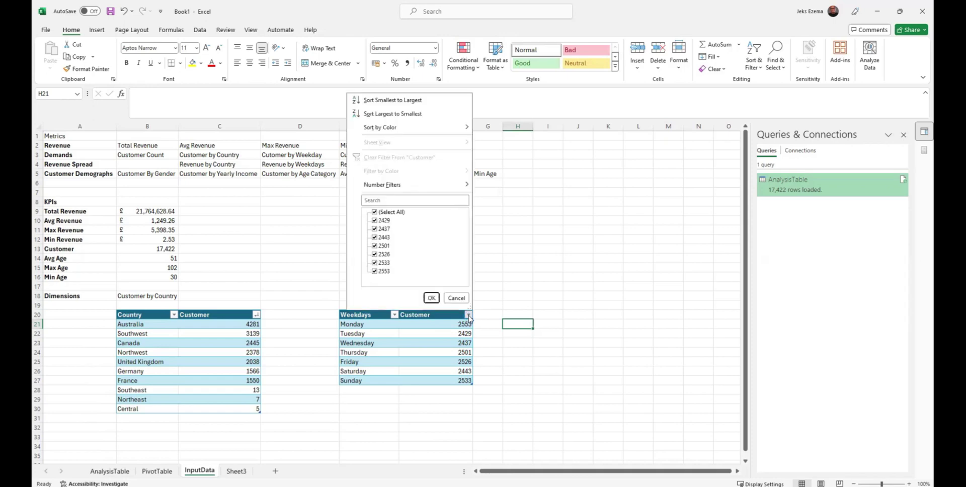
{"action": "left_click", "coordinate": [392, 114]}
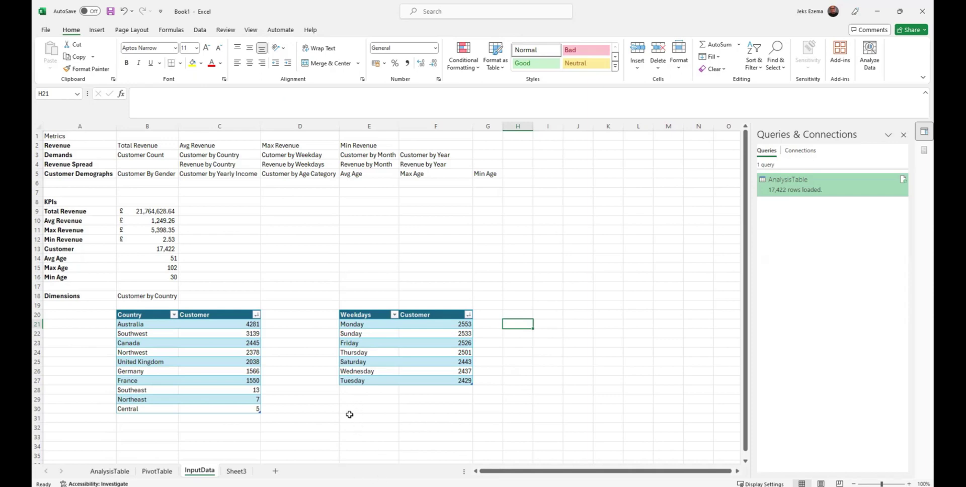
{"action": "left_click", "coordinate": [438, 323]}
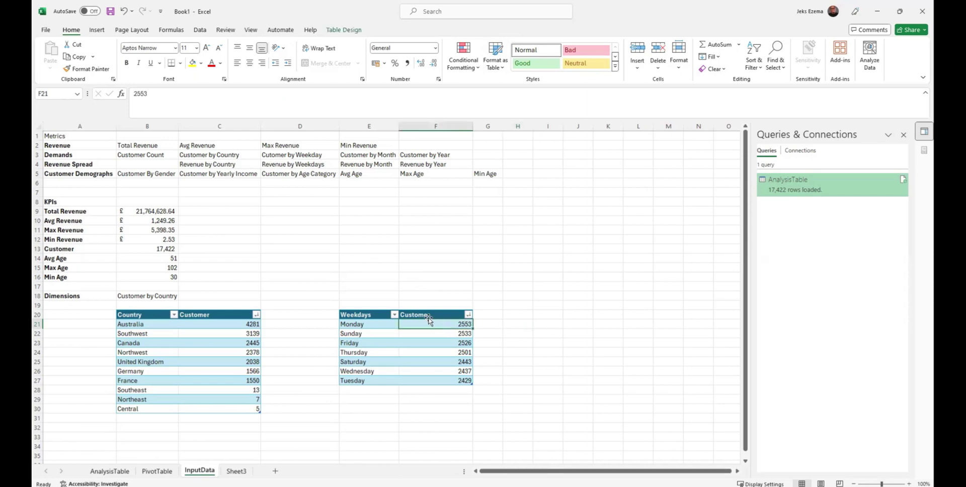
{"action": "left_click", "coordinate": [345, 31]}
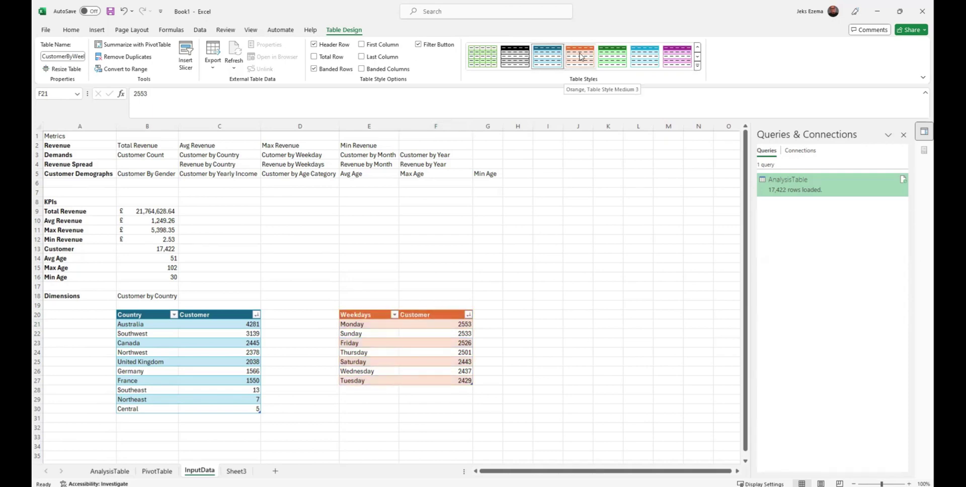
{"action": "left_click", "coordinate": [506, 55]}
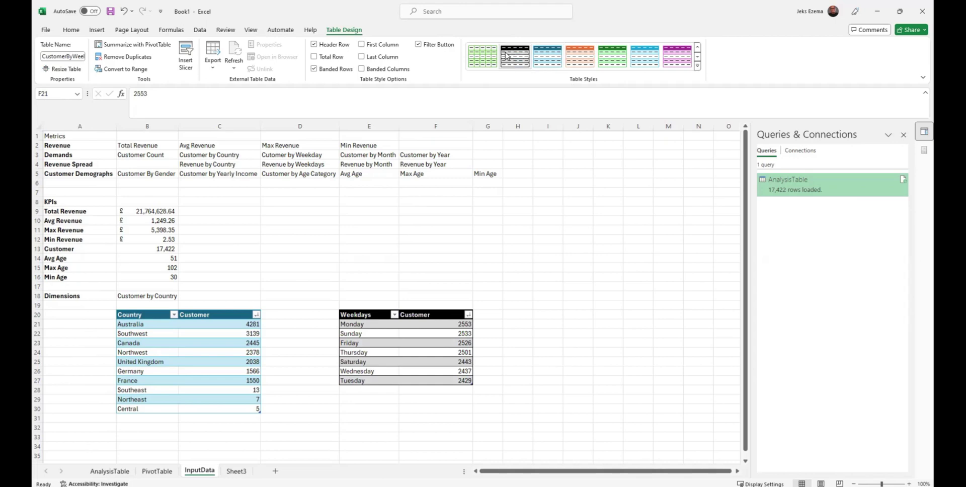
{"action": "left_click", "coordinate": [553, 290]}
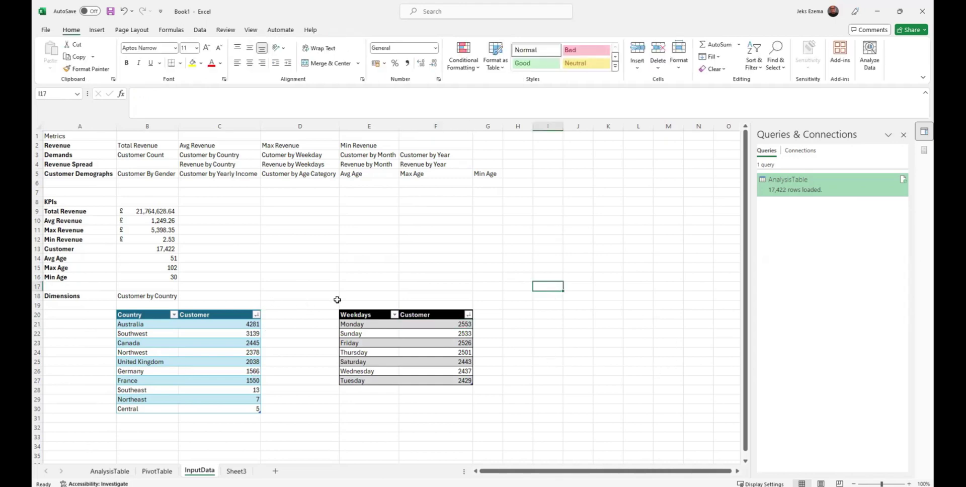
Number the country table's title in B18 so it reads "1. Customer by Country"
{"action": "left_click", "coordinate": [137, 296]}
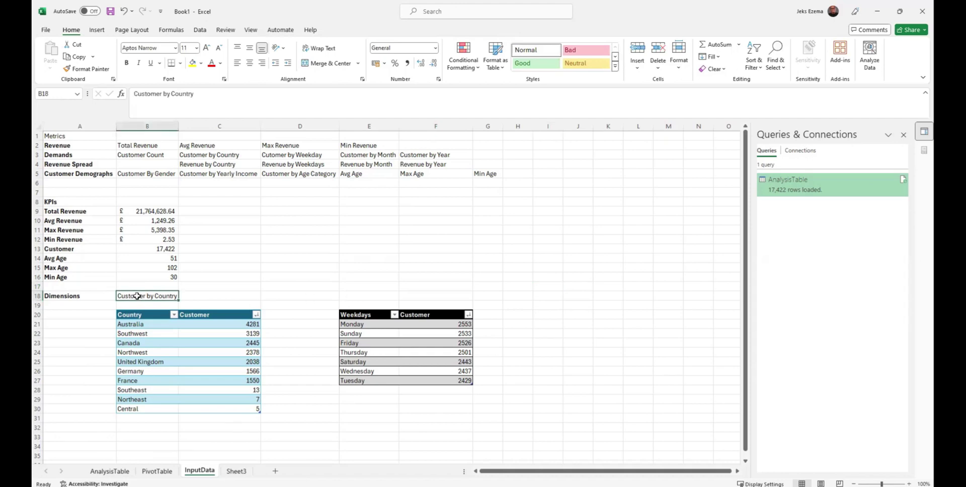
{"action": "left_click", "coordinate": [135, 94]}
{"action": "type", "text": "1."}
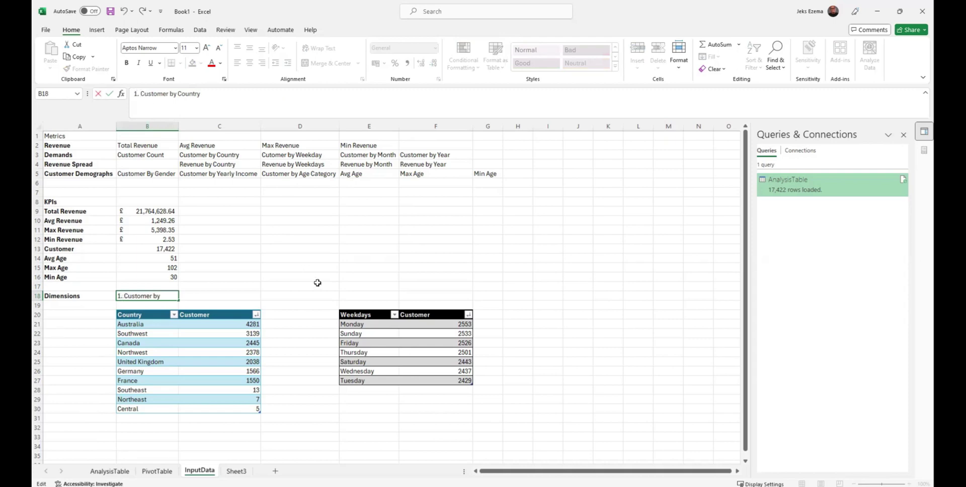
Enter the title "2. Customer by Weekdays" in E18 above the weekday table
{"action": "left_click", "coordinate": [349, 299]}
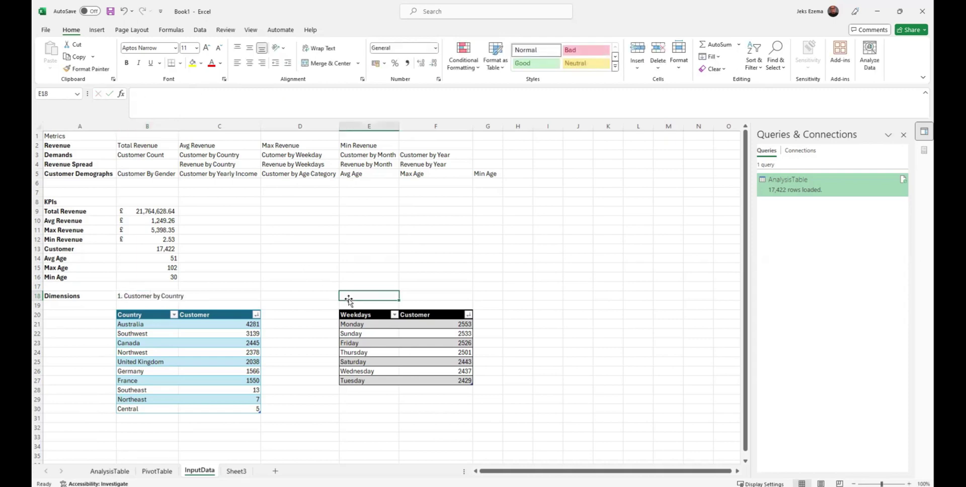
{"action": "type", "text": "2."}
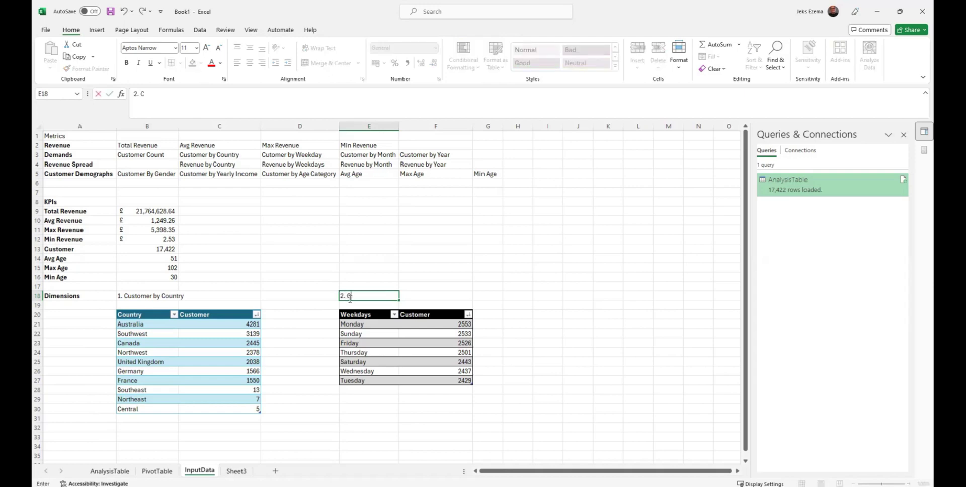
{"action": "type", "text": "Cusotm"}
{"action": "key", "text": "BackSpace"}
{"action": "key", "text": "BackSpace"}
{"action": "key", "text": "BackSpace"}
{"action": "key", "text": "BackSpace"}
{"action": "type", "text": "tomer by Weekdays"}
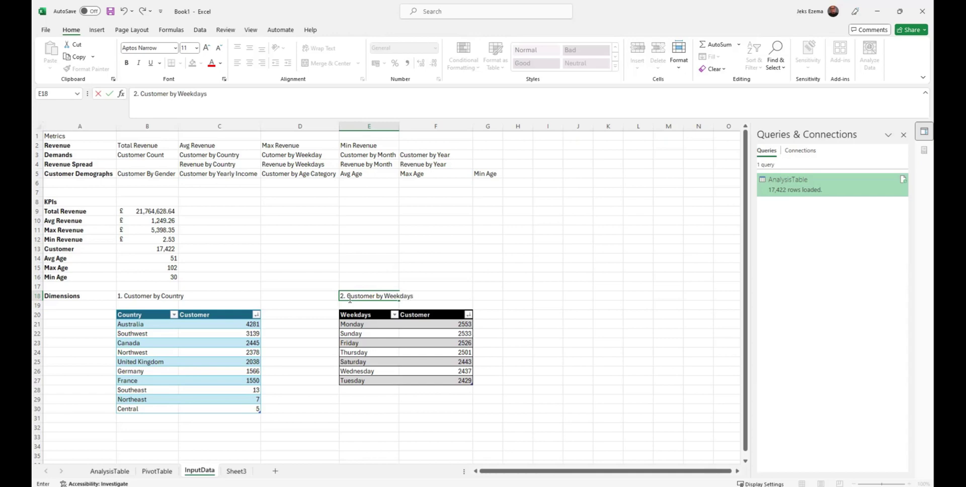
Enter the title "3. Customer By Month" in H18 of the Dimensions row
{"action": "key", "text": "Return"}
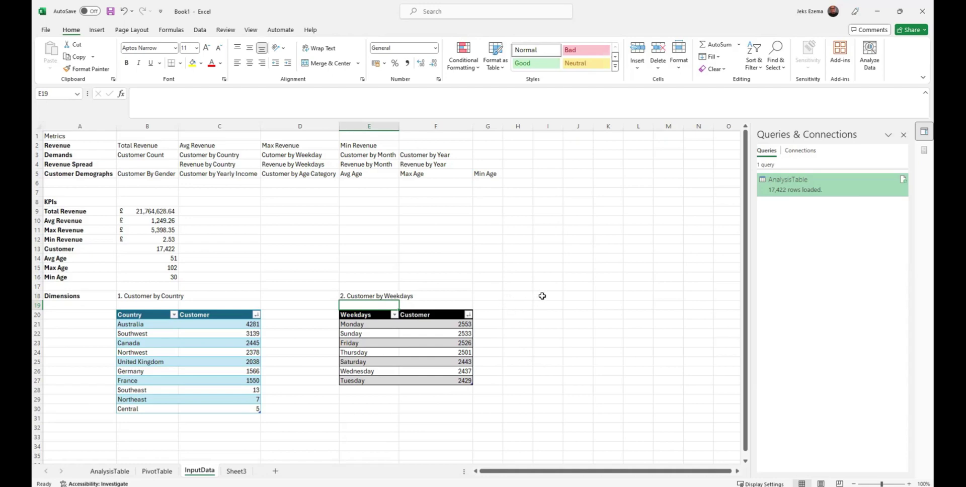
{"action": "left_click", "coordinate": [523, 297]}
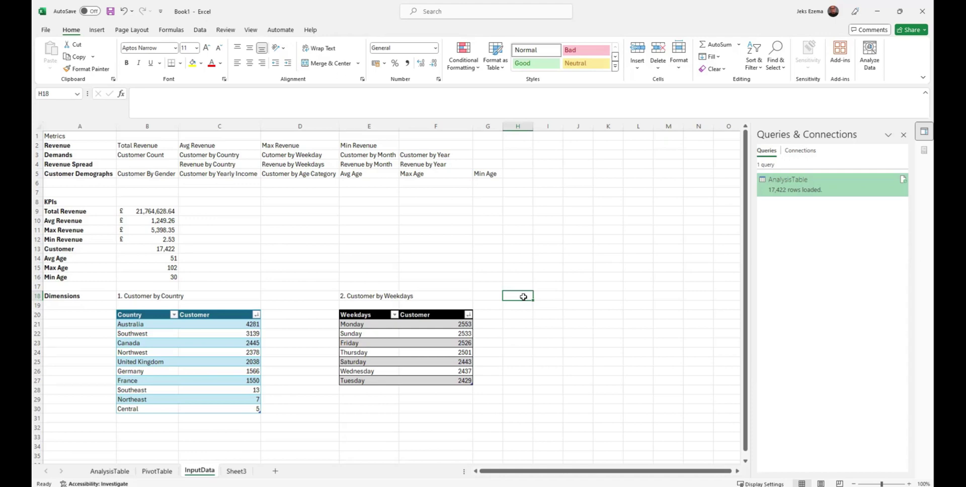
{"action": "type", "text": "3."}
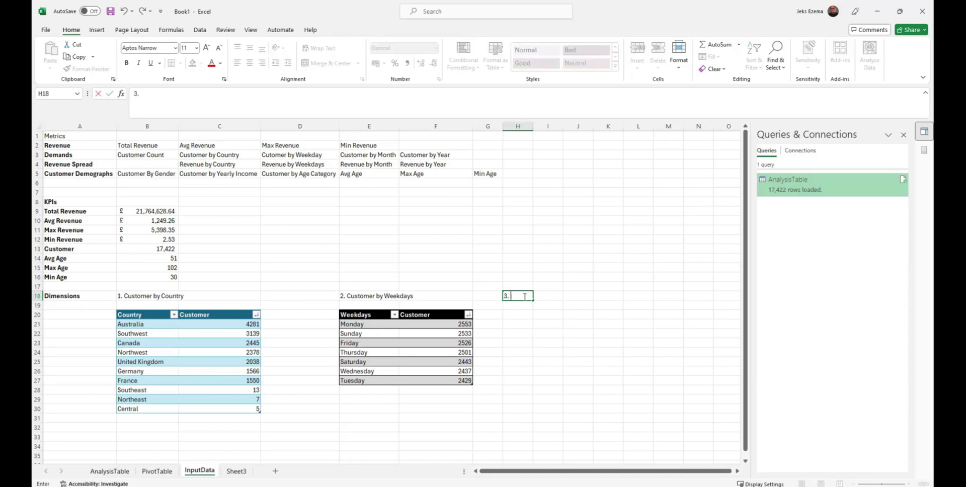
{"action": "type", "text": " Customer By Mo"}
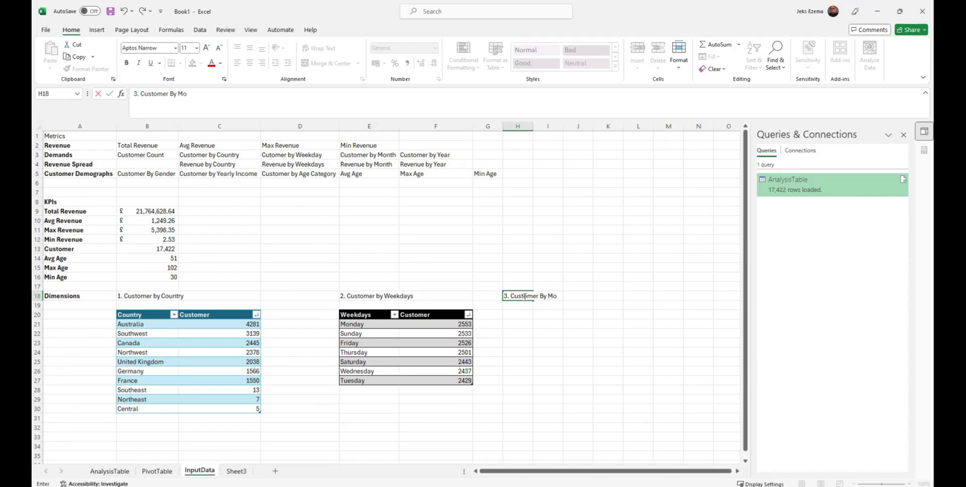
{"action": "type", "text": "nth"}
{"action": "key", "text": "Return"}
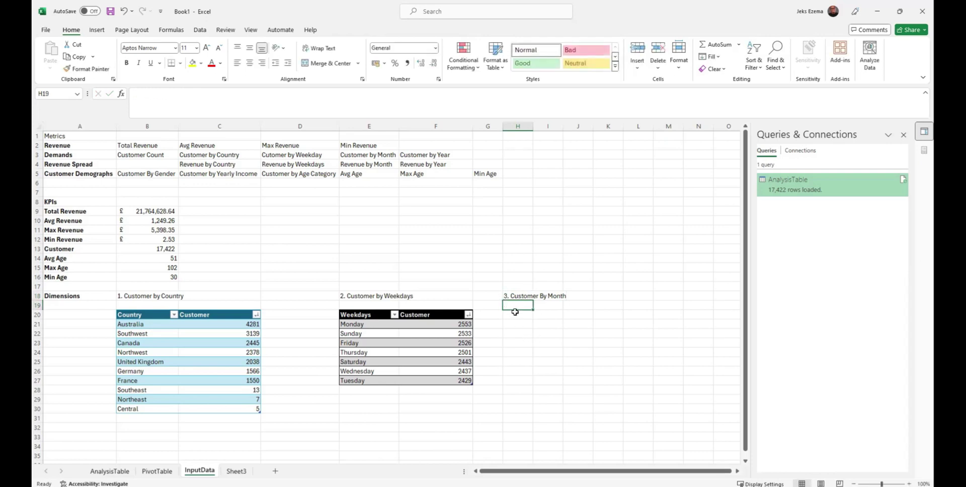
In the pivot table on the PivotTable sheet, replace the Order Weekdays rows with OrderDate, keeping only its Months grouping
{"action": "left_click", "coordinate": [512, 314]}
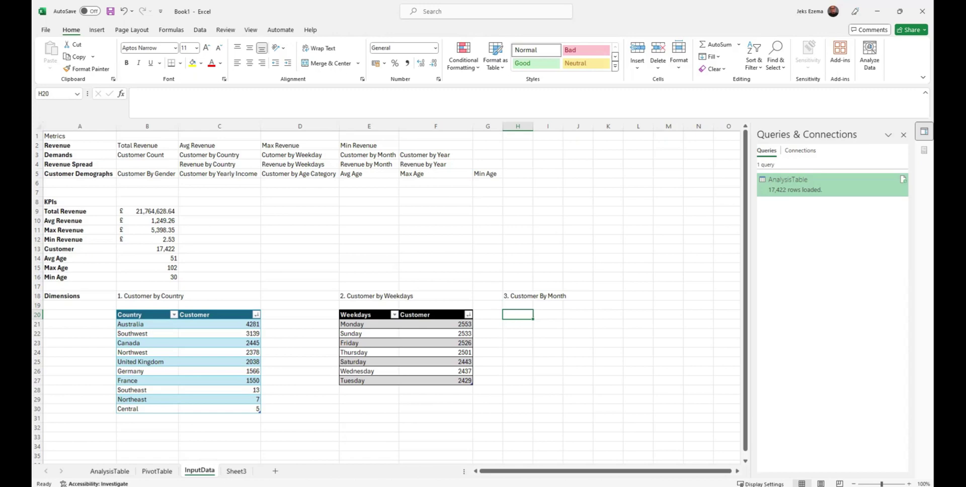
{"action": "left_click", "coordinate": [160, 472]}
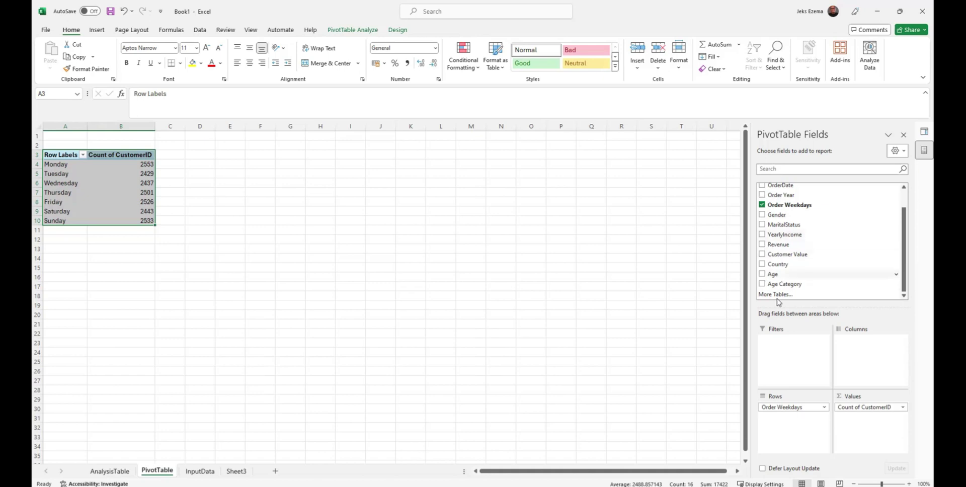
{"action": "left_click_drag", "start_coordinate": [763, 410], "coordinate": [563, 359]}
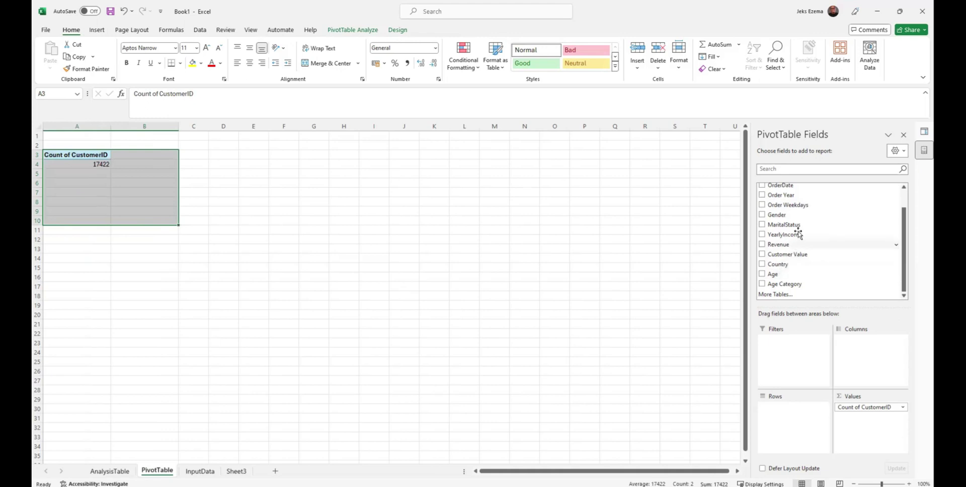
{"action": "scroll", "coordinate": [798, 240], "scroll_direction": "up", "scroll_amount": 1}
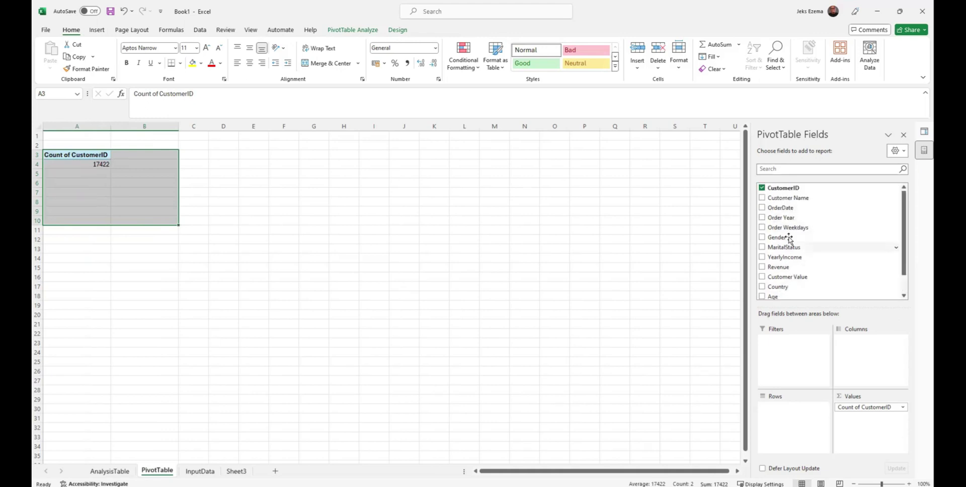
{"action": "left_click_drag", "start_coordinate": [781, 208], "coordinate": [808, 413]}
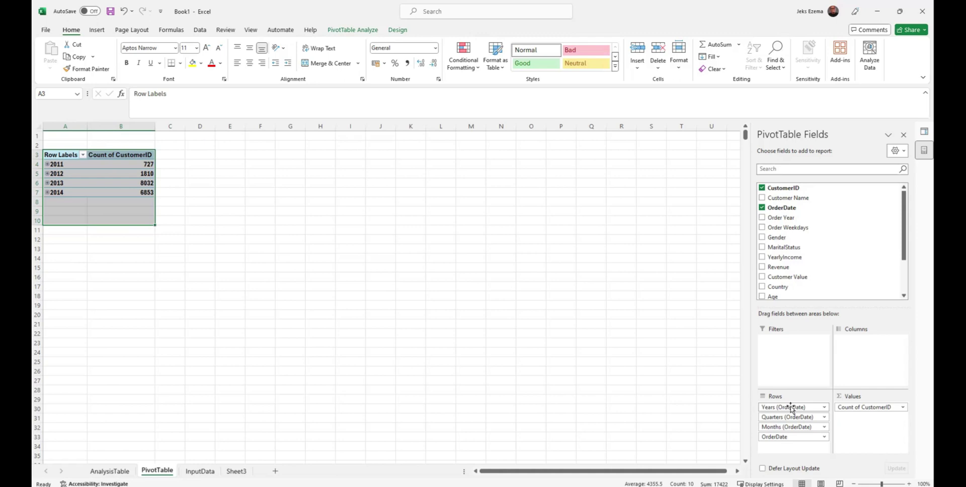
{"action": "left_click_drag", "start_coordinate": [792, 409], "coordinate": [671, 404]}
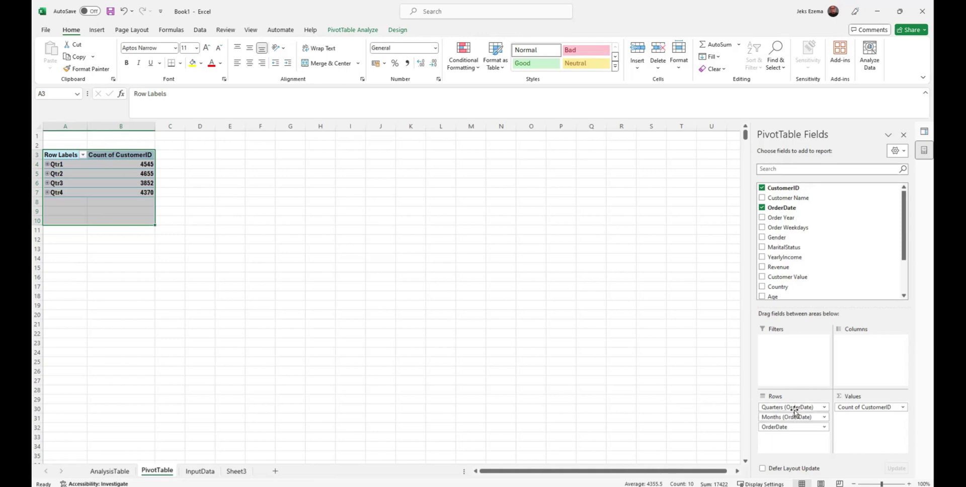
{"action": "left_click_drag", "start_coordinate": [794, 407], "coordinate": [651, 401]}
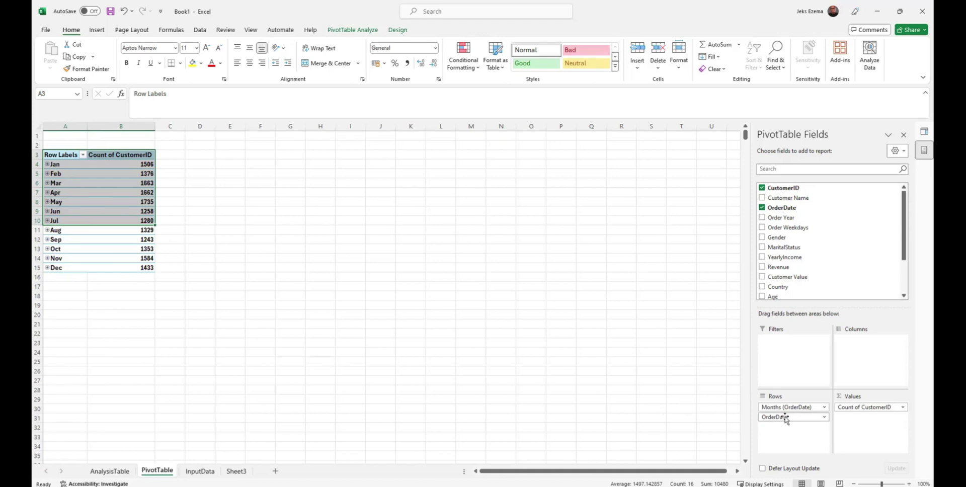
{"action": "left_click_drag", "start_coordinate": [775, 417], "coordinate": [611, 397]}
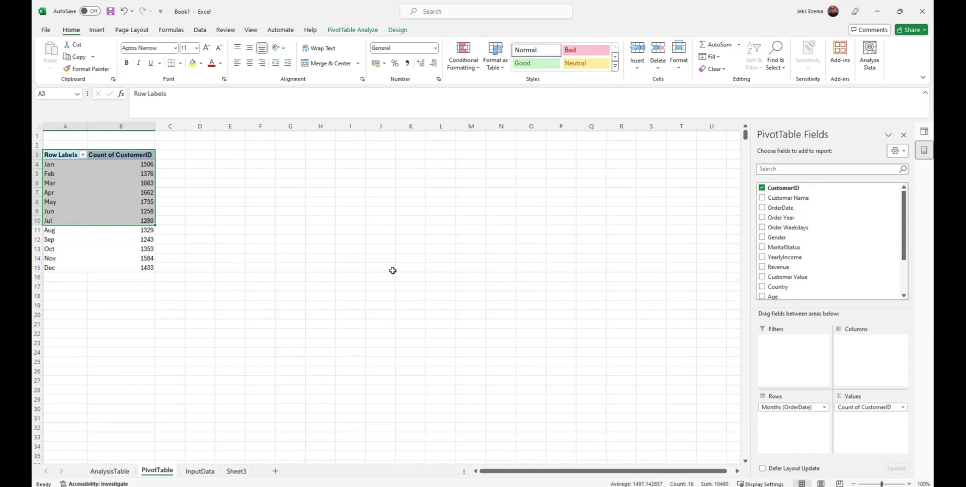
Copy the monthly pivot table and paste it as values at H20 on the InputData sheet
{"action": "left_click", "coordinate": [358, 258]}
{"action": "left_click_drag", "start_coordinate": [58, 155], "coordinate": [143, 267]}
{"action": "mouse_move", "coordinate": [126, 239]}
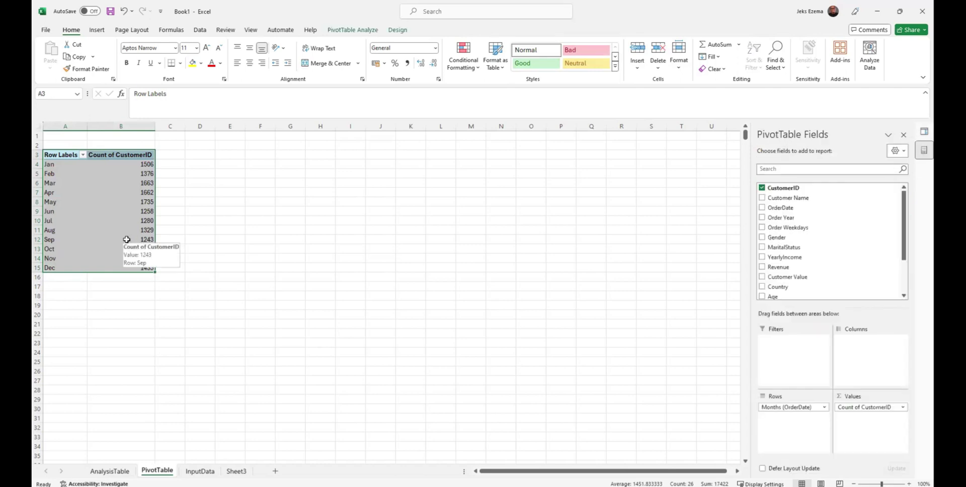
{"action": "key", "text": "ctrl+c"}
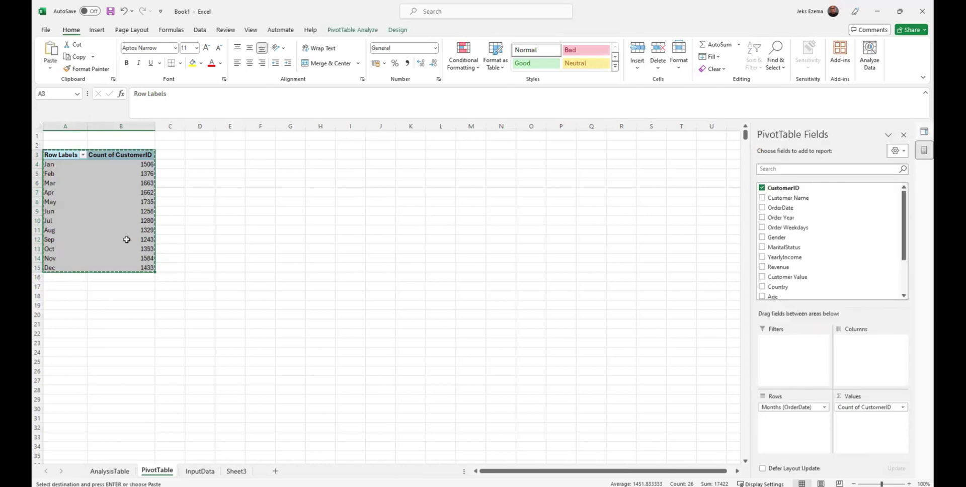
{"action": "left_click", "coordinate": [203, 471]}
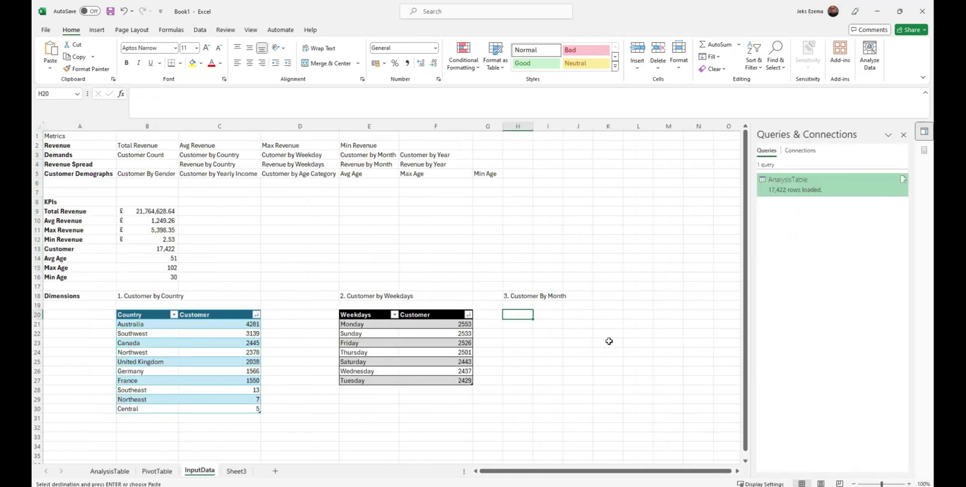
{"action": "left_click", "coordinate": [50, 68]}
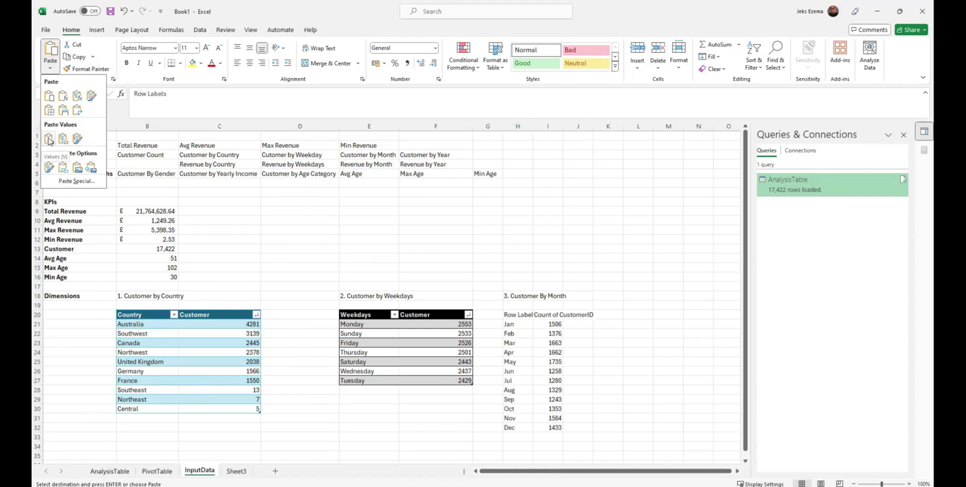
{"action": "left_click", "coordinate": [51, 139]}
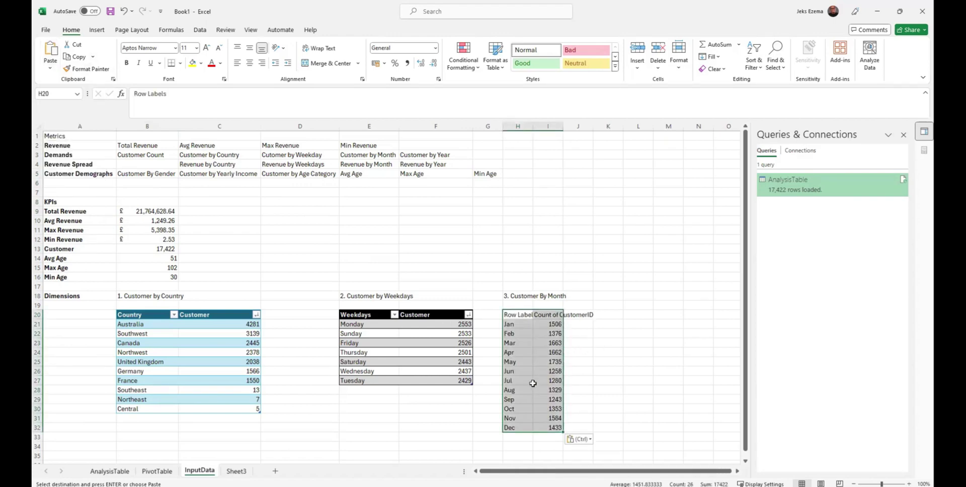
Convert the pasted month data H20:I32 into a table with headers and apply the orange banded table style
{"action": "key", "text": "ctrl+t"}
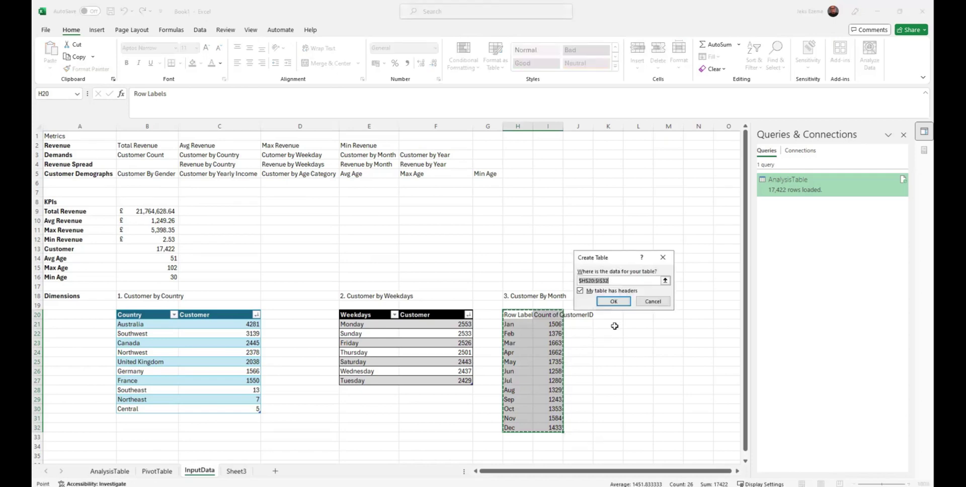
{"action": "left_click", "coordinate": [615, 301]}
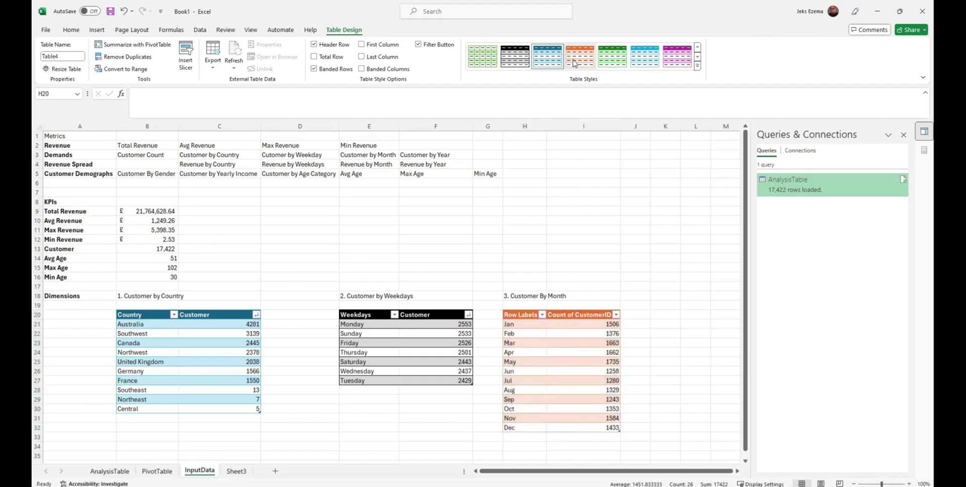
{"action": "left_click", "coordinate": [575, 61]}
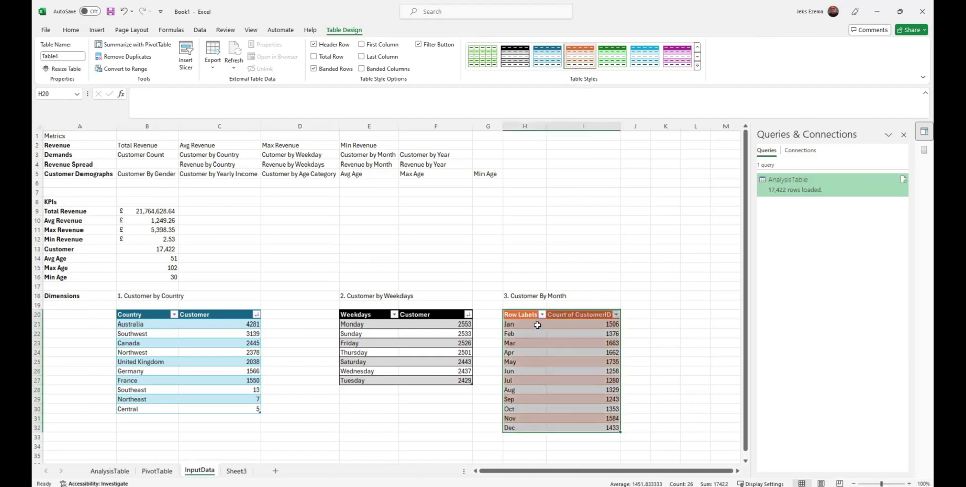
Rename the month table's column headers to "Month" and "Demands"
{"action": "left_click", "coordinate": [516, 318]}
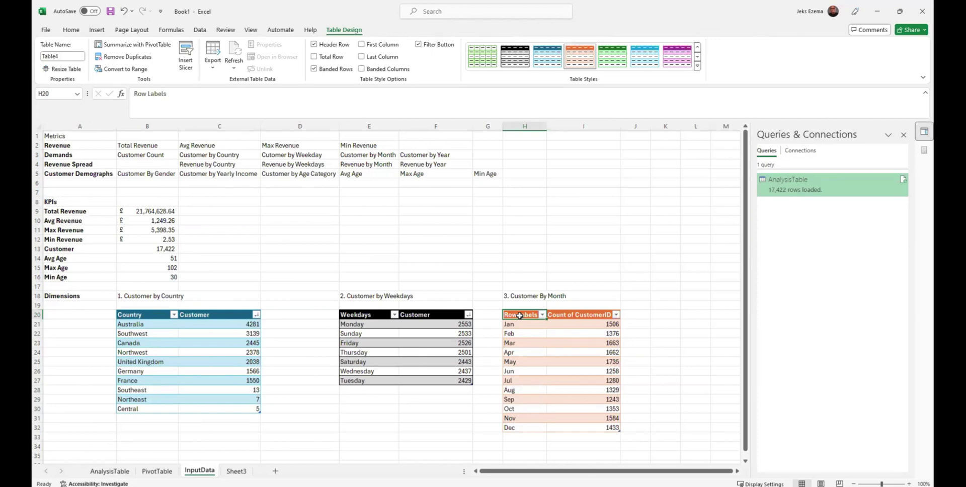
{"action": "type", "text": "MOnth"}
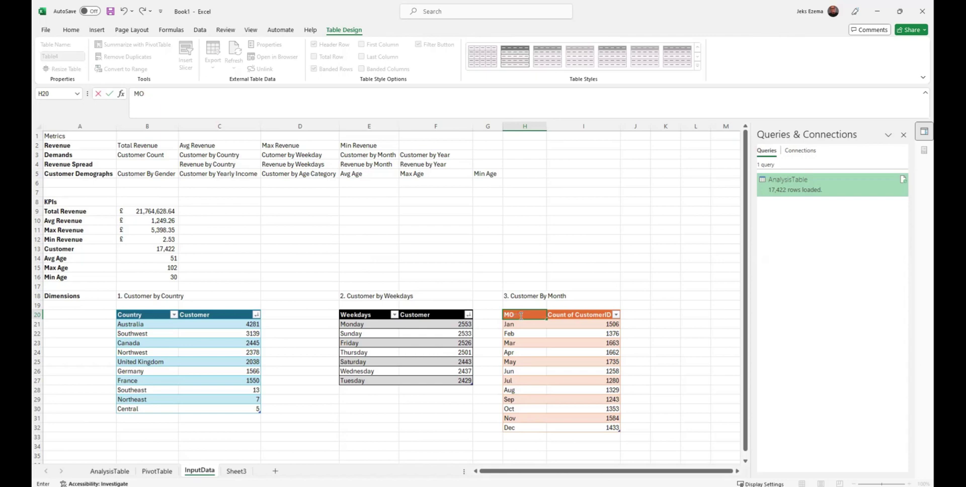
{"action": "key", "text": "BackSpace"}
{"action": "type", "text": "onth"}
{"action": "left_click", "coordinate": [575, 316]}
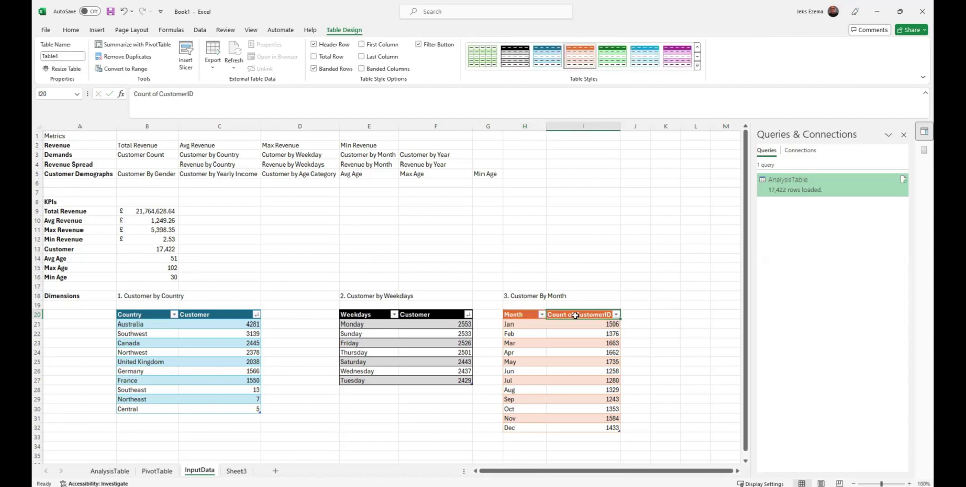
{"action": "type", "text": "Cus"}
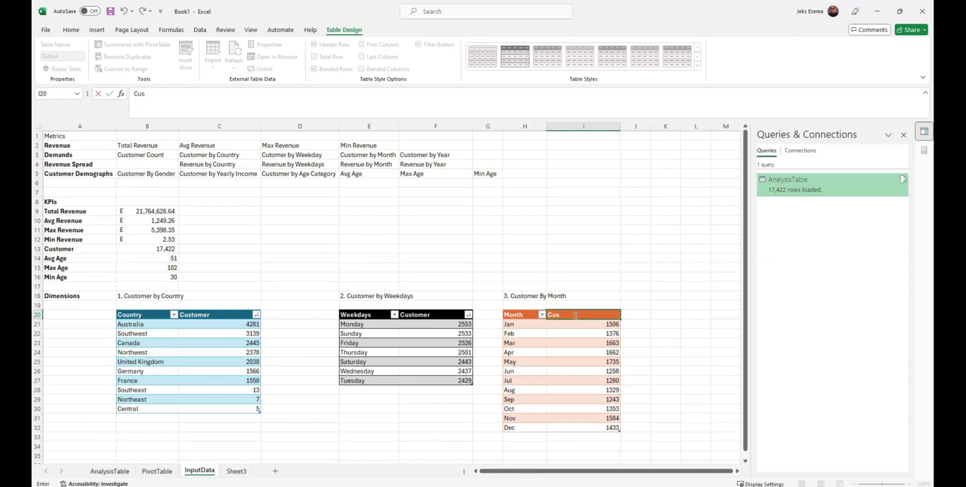
{"action": "type", "text": "tom"}
{"action": "key", "text": "BackSpace"}
{"action": "key", "text": "BackSpace"}
{"action": "key", "text": "BackSpace"}
{"action": "type", "text": "Deman"}
{"action": "key", "text": "Return"}
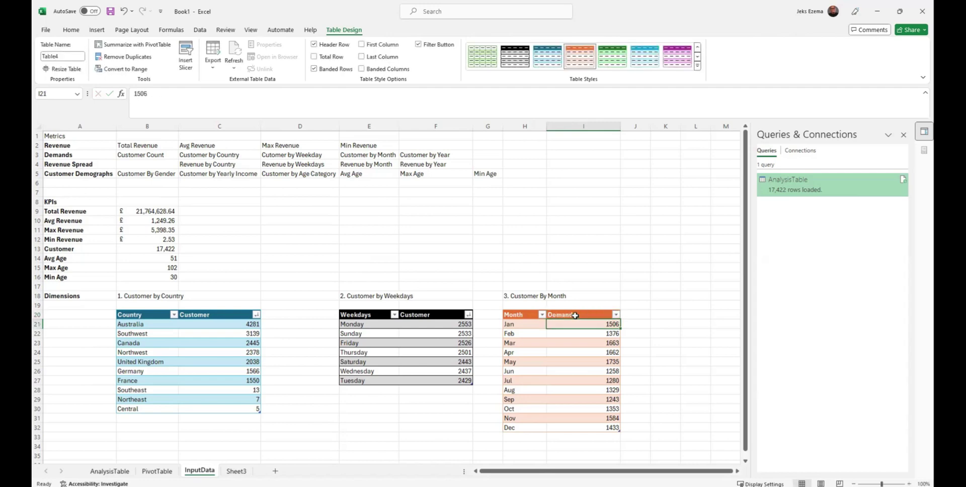
Rename the Customer column header to "Demands" in both the weekday table and the country table
{"action": "left_click", "coordinate": [426, 315]}
{"action": "left_click_drag", "start_coordinate": [163, 94], "coordinate": [134, 94]}
{"action": "type", "text": "Demands"}
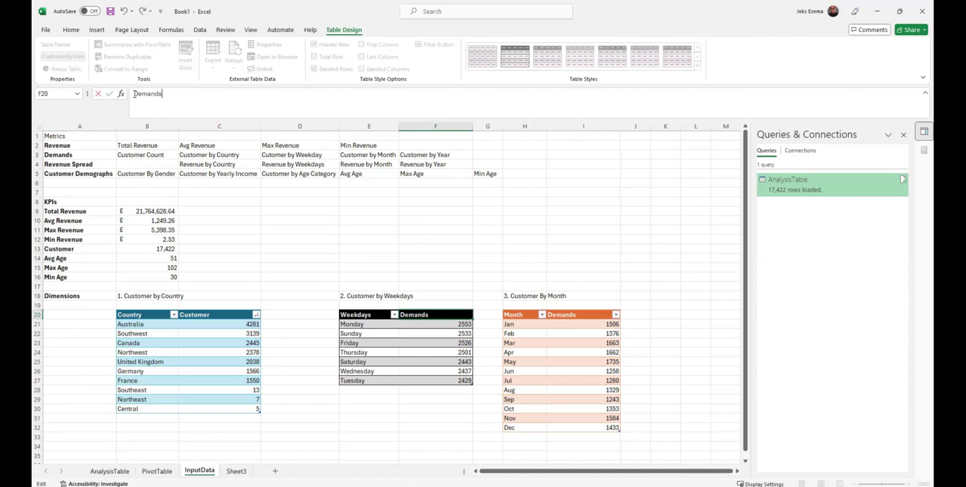
{"action": "left_click", "coordinate": [217, 315]}
{"action": "left_click_drag", "start_coordinate": [167, 93], "coordinate": [133, 96]}
{"action": "type", "text": "De"}
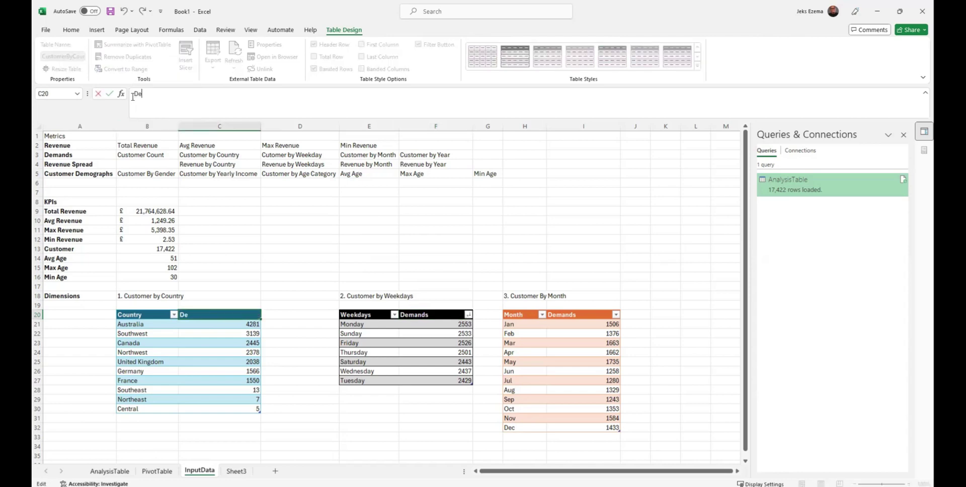
{"action": "type", "text": "mands"}
Change the country table's title in B18 to "1. Customer by Demands"
{"action": "left_click", "coordinate": [173, 299]}
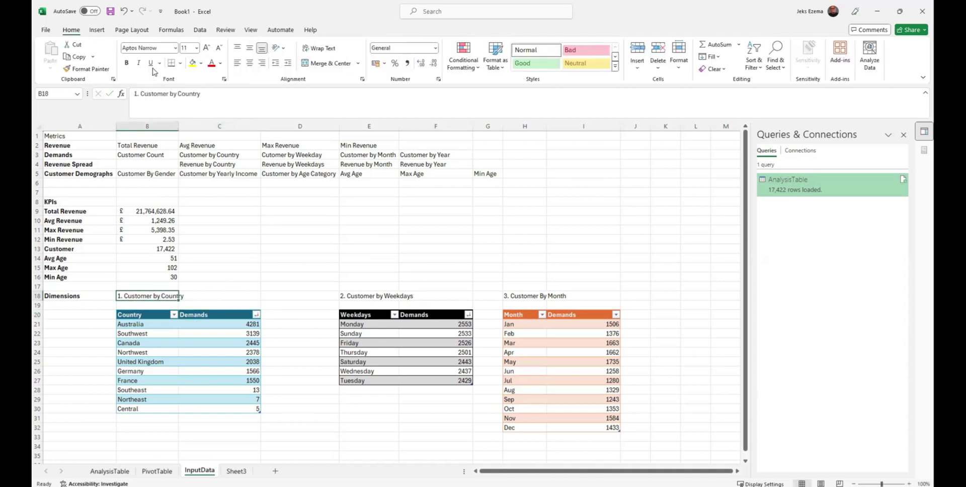
{"action": "left_click_drag", "start_coordinate": [178, 95], "coordinate": [199, 95]}
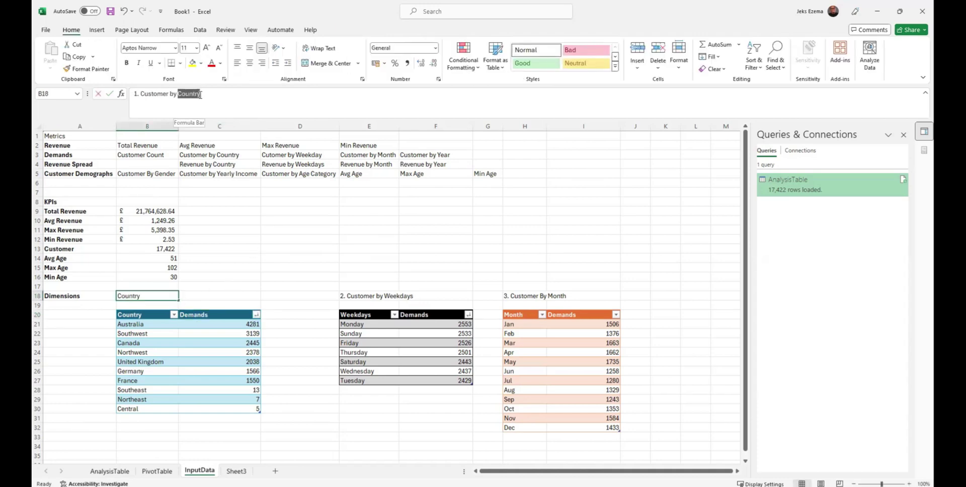
{"action": "type", "text": "Dem"}
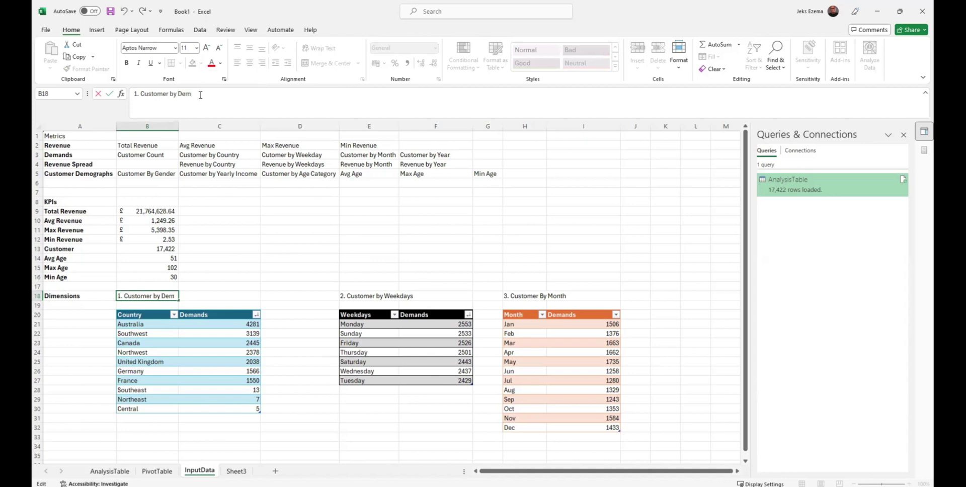
{"action": "type", "text": "ands"}
{"action": "key", "text": "Return"}
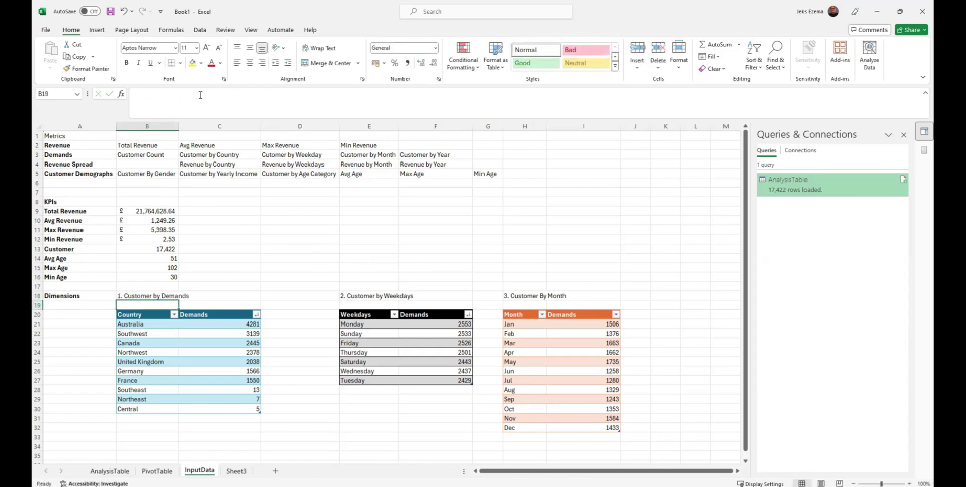
Change the weekday table's title in E18 to "2. Customer by Demands", reusing the word "Demands" from the country title
{"action": "left_click", "coordinate": [144, 295]}
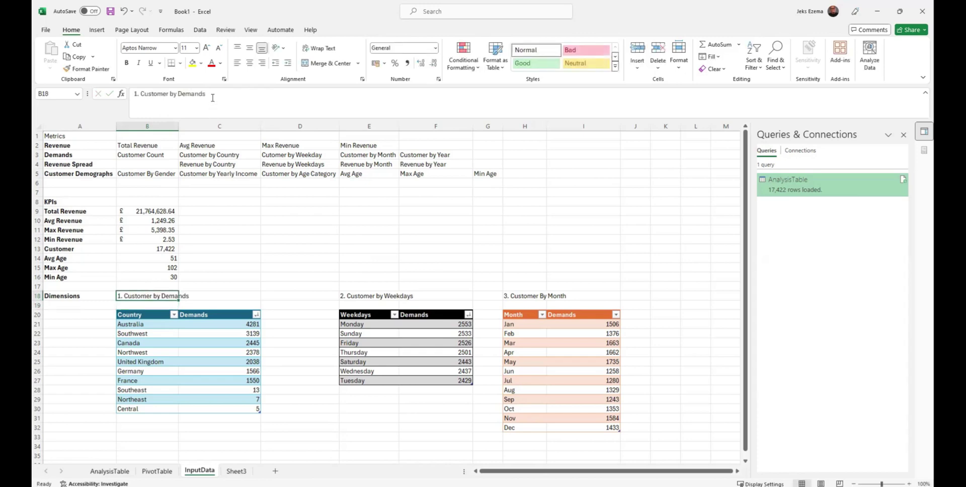
{"action": "left_click_drag", "start_coordinate": [178, 93], "coordinate": [204, 94]}
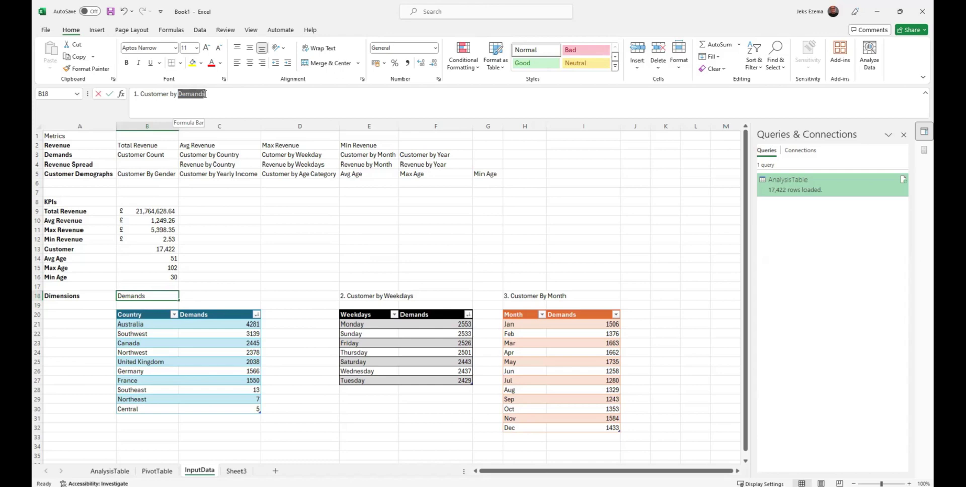
{"action": "key", "text": "ctrl+c"}
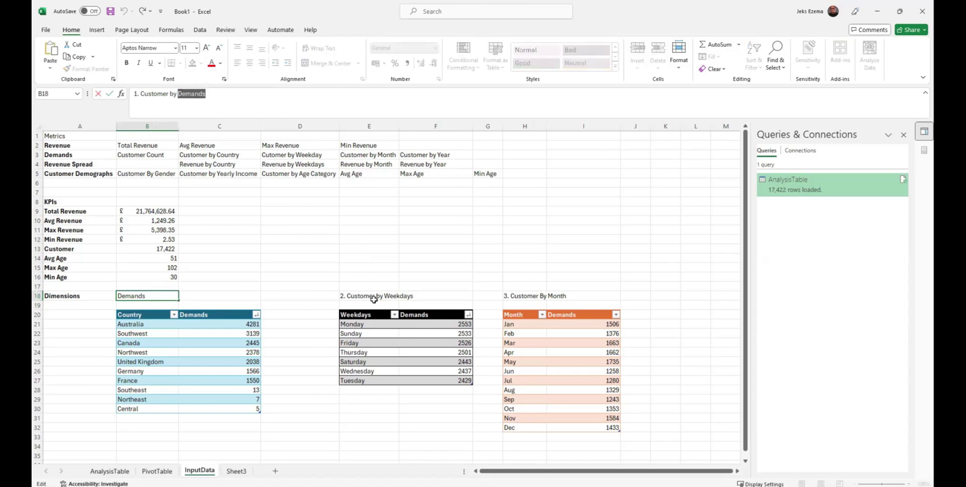
{"action": "left_click", "coordinate": [378, 296]}
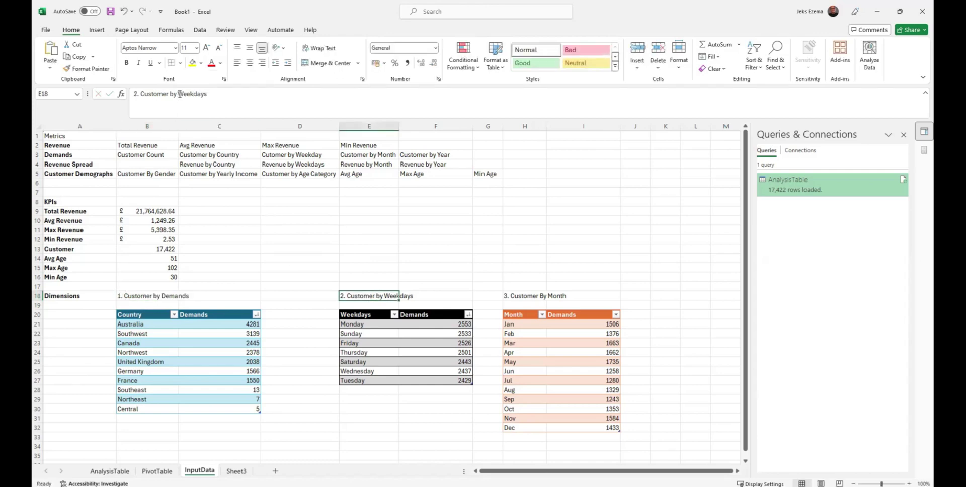
{"action": "left_click_drag", "start_coordinate": [178, 93], "coordinate": [207, 95]}
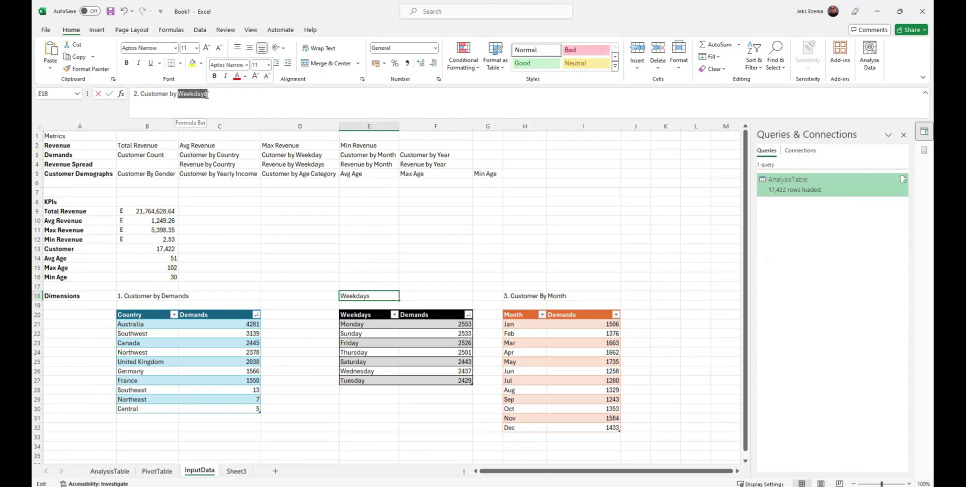
{"action": "key", "text": "ctrl+v"}
{"action": "key", "text": "Return"}
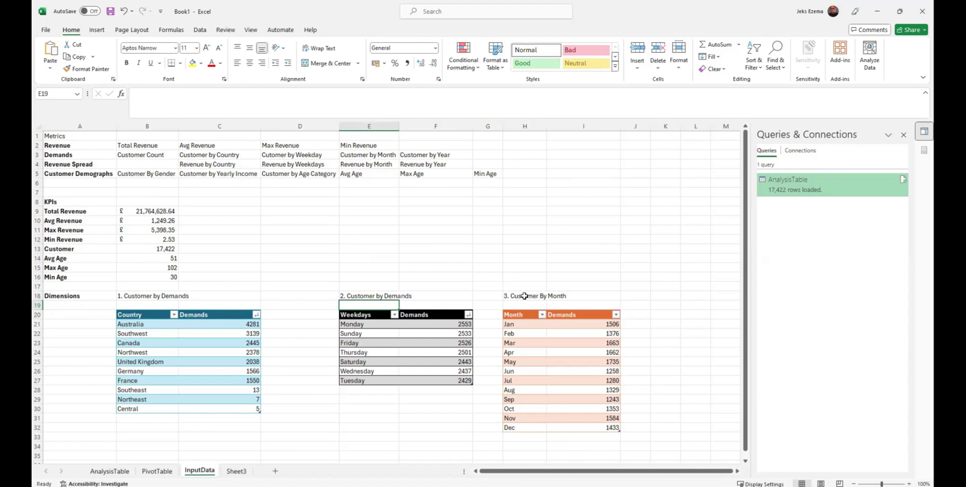
Change the month table's title in H18 to "3 Demands By Month"
{"action": "left_click", "coordinate": [524, 296]}
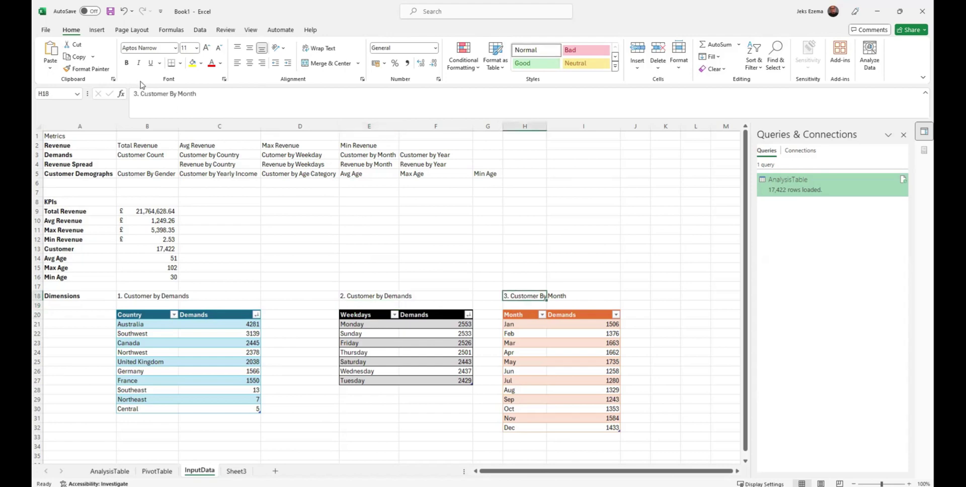
{"action": "left_click_drag", "start_coordinate": [168, 94], "coordinate": [140, 94]}
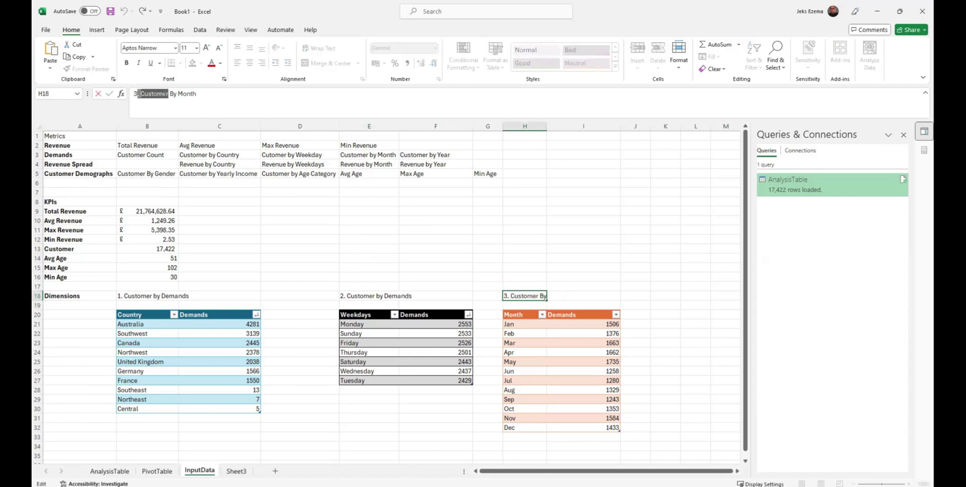
{"action": "type", "text": "Demands"}
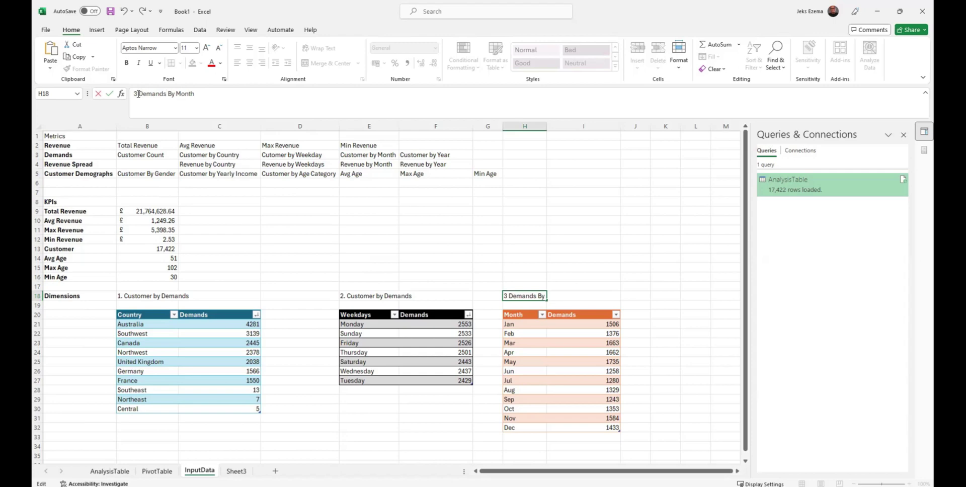
{"action": "key", "text": "Return"}
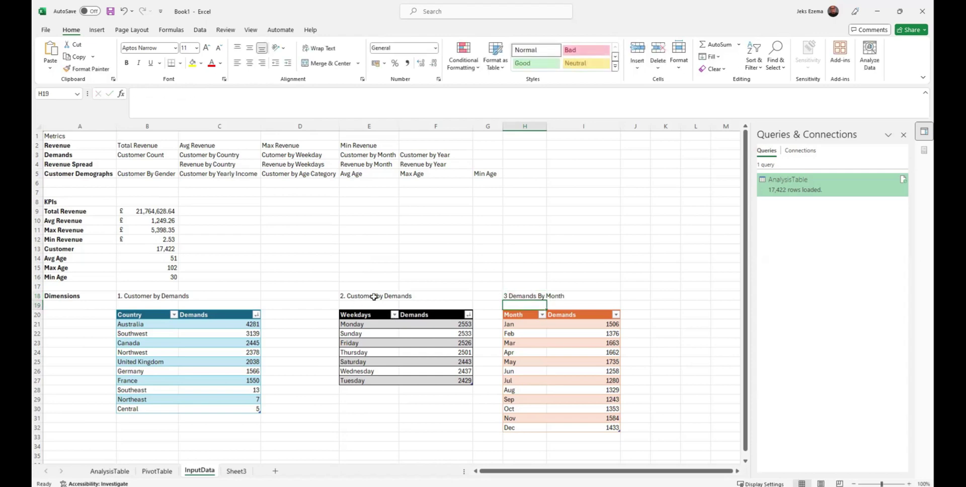
Change the weekday table's title in E18 to "2. Demands by Weekdays"
{"action": "left_click", "coordinate": [376, 297]}
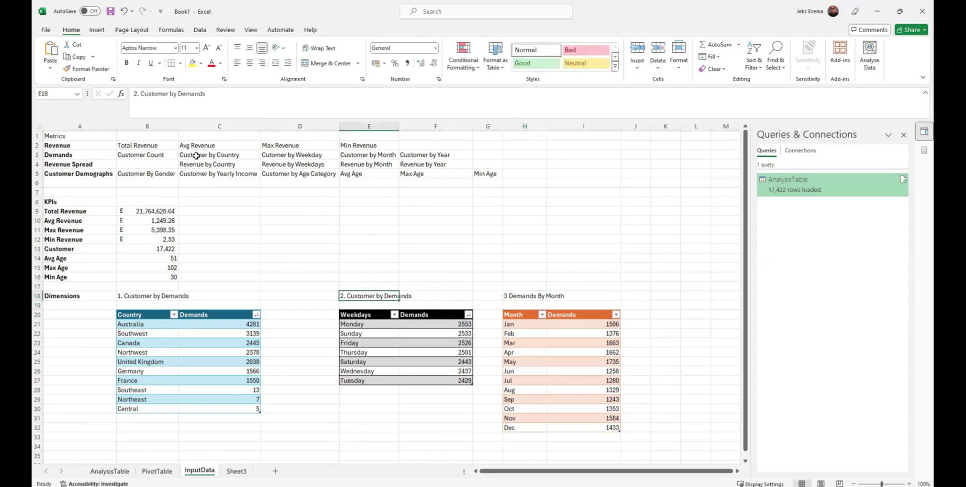
{"action": "left_click", "coordinate": [179, 95]}
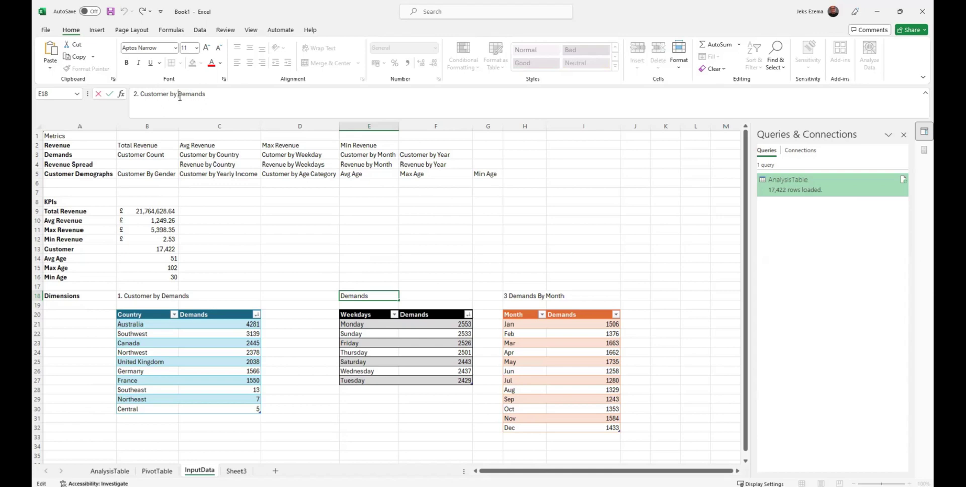
{"action": "left_click_drag", "start_coordinate": [179, 95], "coordinate": [206, 96]}
{"action": "type", "text": "Weekdays"}
{"action": "left_click_drag", "start_coordinate": [168, 94], "coordinate": [142, 93]}
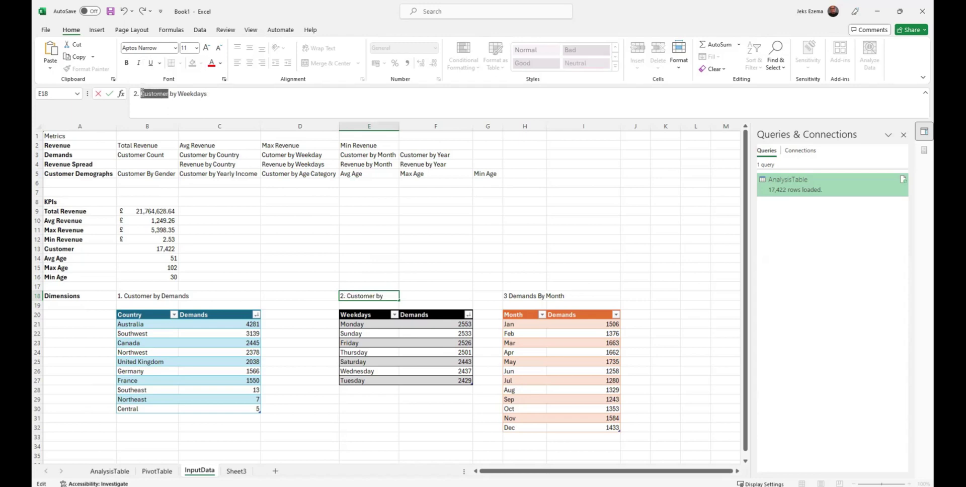
{"action": "type", "text": "Demands"}
{"action": "key", "text": "Return"}
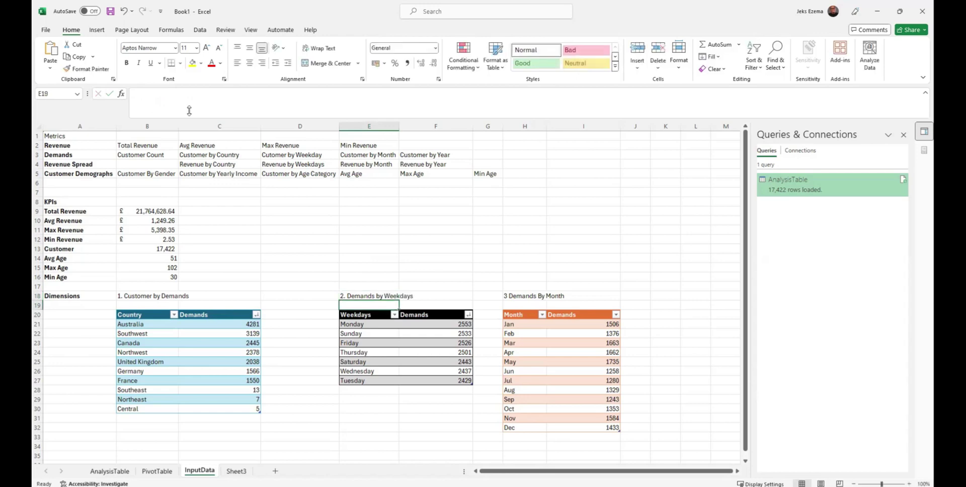
Change the country table's title in B18 to "1. Demands by Country"
{"action": "left_click", "coordinate": [157, 297]}
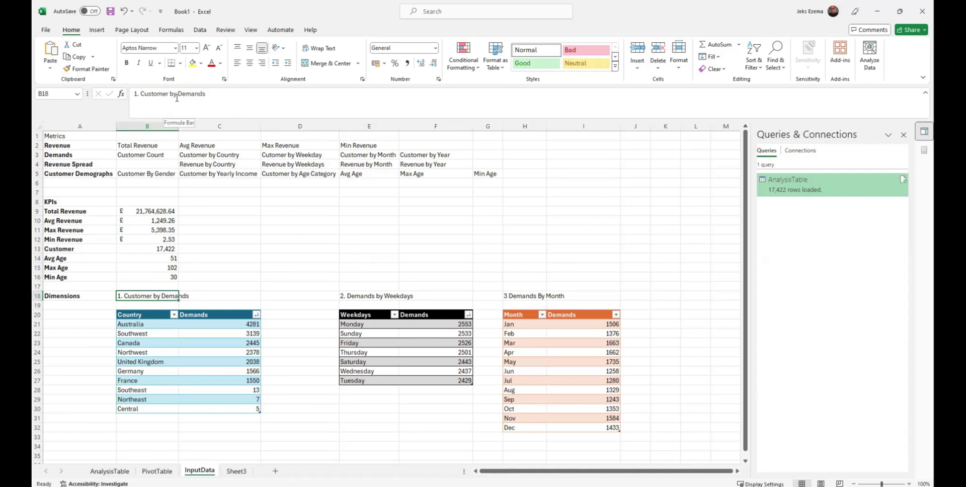
{"action": "left_click_drag", "start_coordinate": [169, 94], "coordinate": [149, 95]}
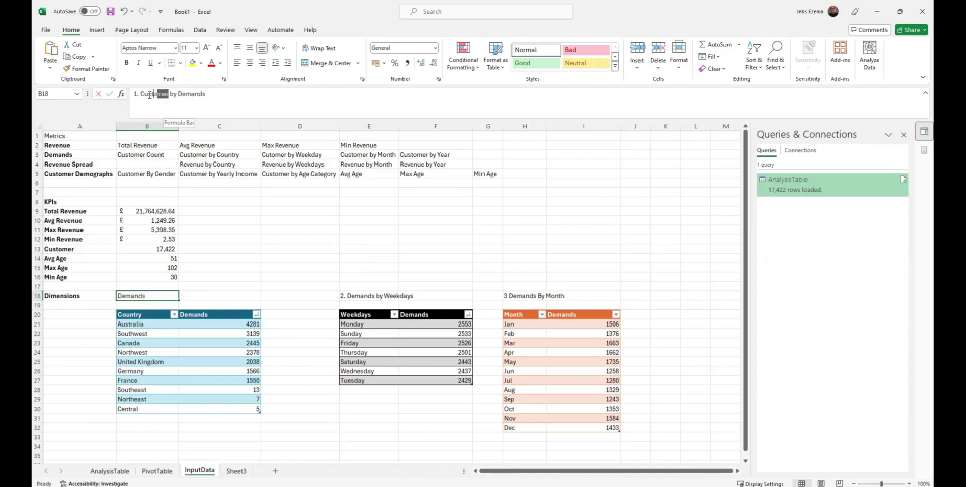
{"action": "left_click", "coordinate": [149, 94]}
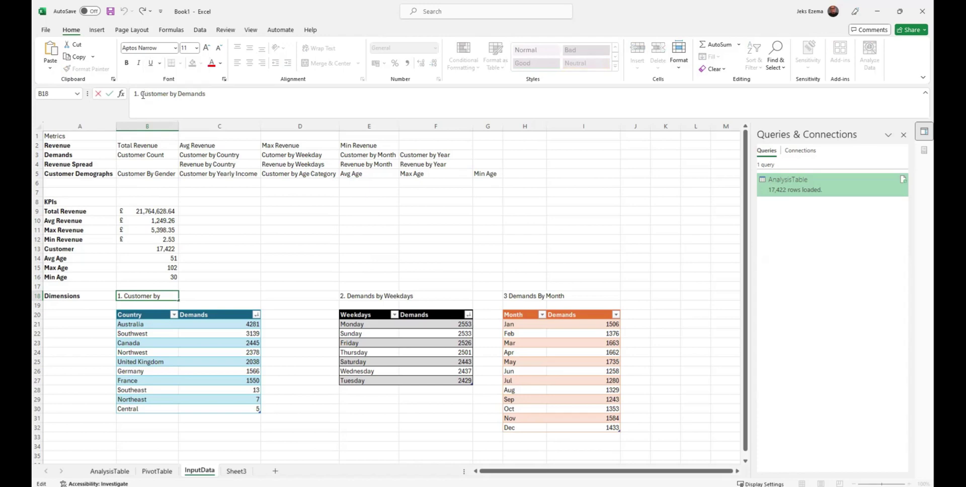
{"action": "left_click_drag", "start_coordinate": [141, 94], "coordinate": [169, 97]}
{"action": "type", "text": "Demands"}
{"action": "left_click_drag", "start_coordinate": [178, 95], "coordinate": [206, 94]}
{"action": "type", "text": "Country"}
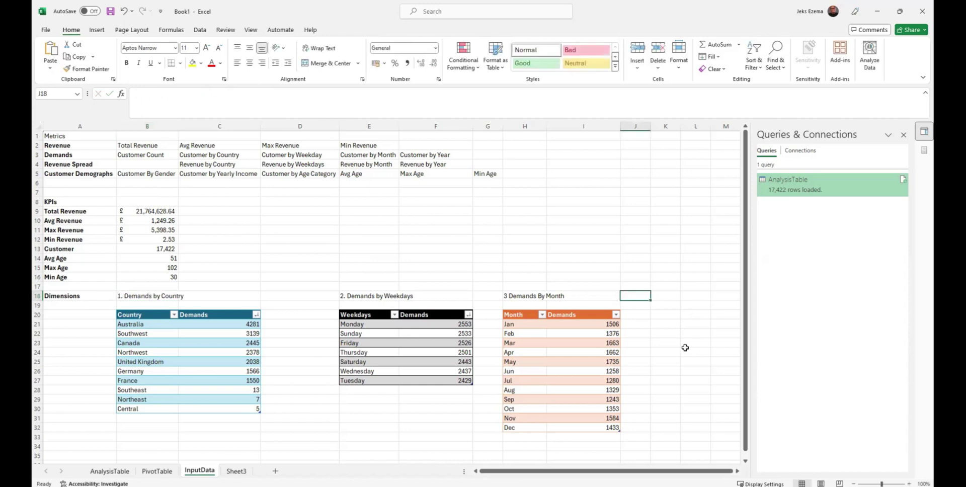
Sort the month table by its Demands column from largest to smallest
{"action": "left_click", "coordinate": [616, 315]}
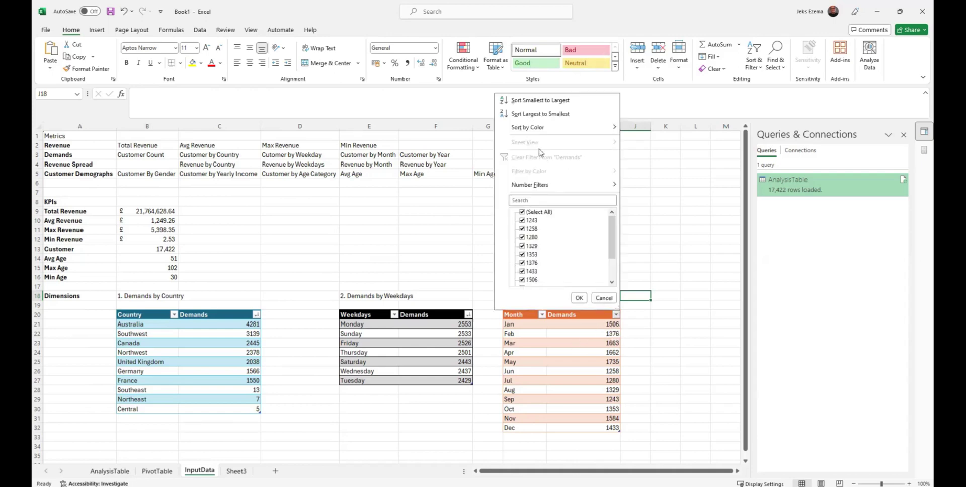
{"action": "left_click", "coordinate": [542, 114]}
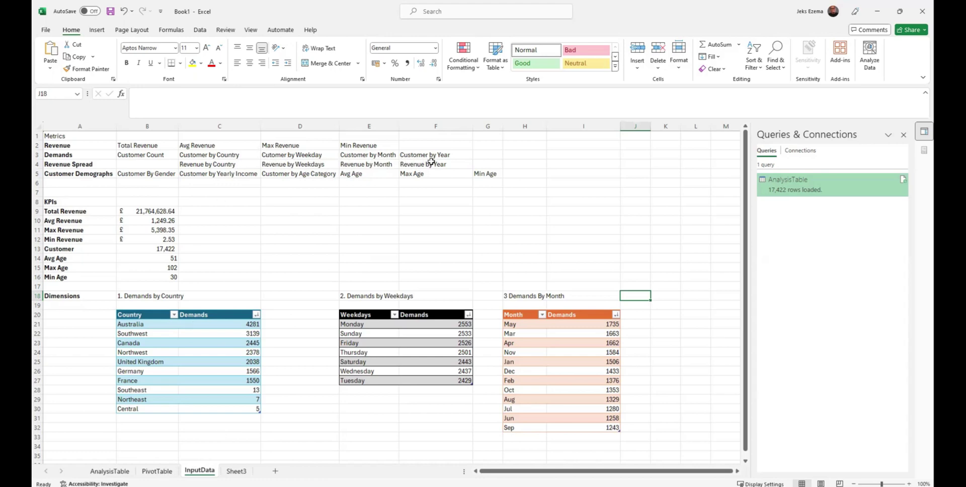
On the PivotTable sheet, replace the Months row field with Years (OrderDate) and copy the yearly customer counts in A3:B7
{"action": "left_click", "coordinate": [156, 472]}
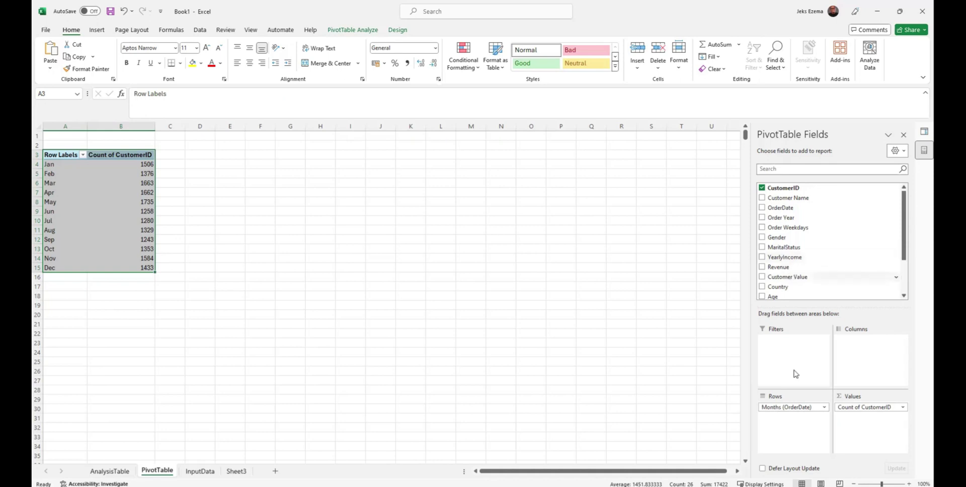
{"action": "left_click_drag", "start_coordinate": [797, 407], "coordinate": [684, 394]}
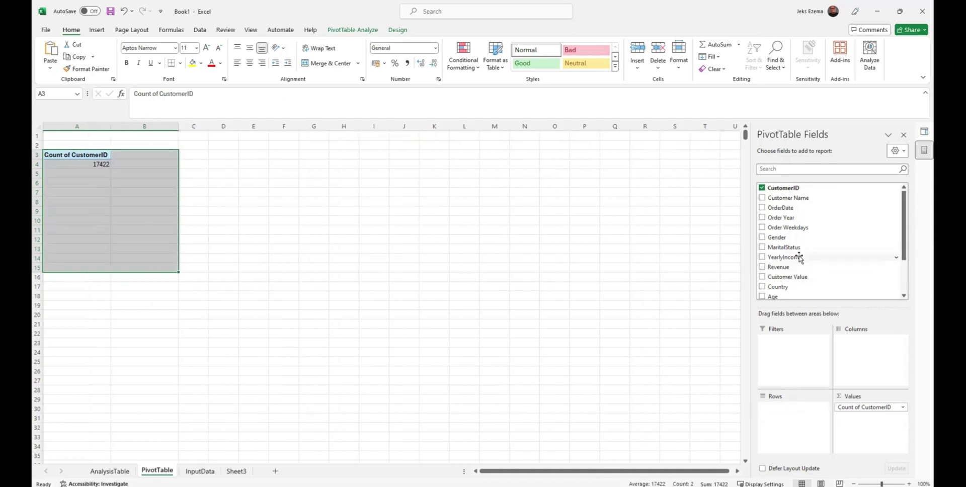
{"action": "scroll", "coordinate": [800, 258], "scroll_direction": "down", "scroll_amount": 2}
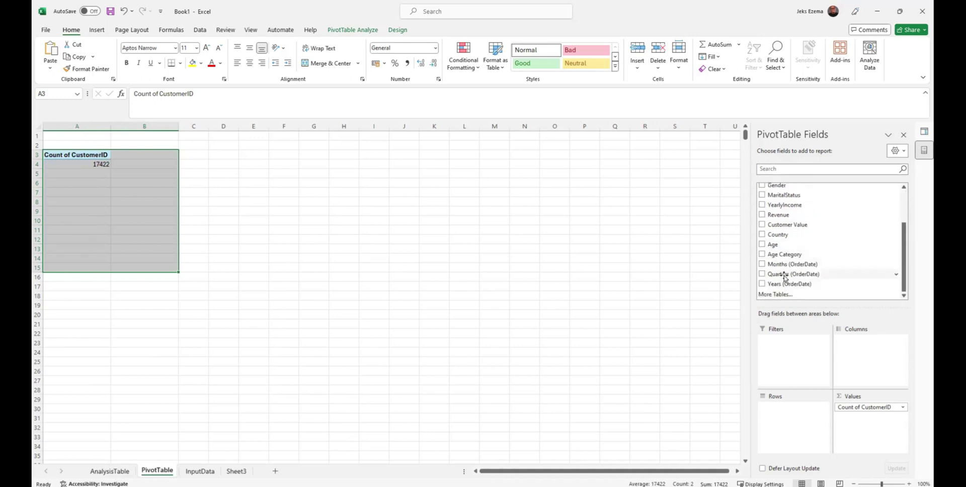
{"action": "left_click_drag", "start_coordinate": [783, 285], "coordinate": [798, 433]}
{"action": "left_click", "coordinate": [298, 268]}
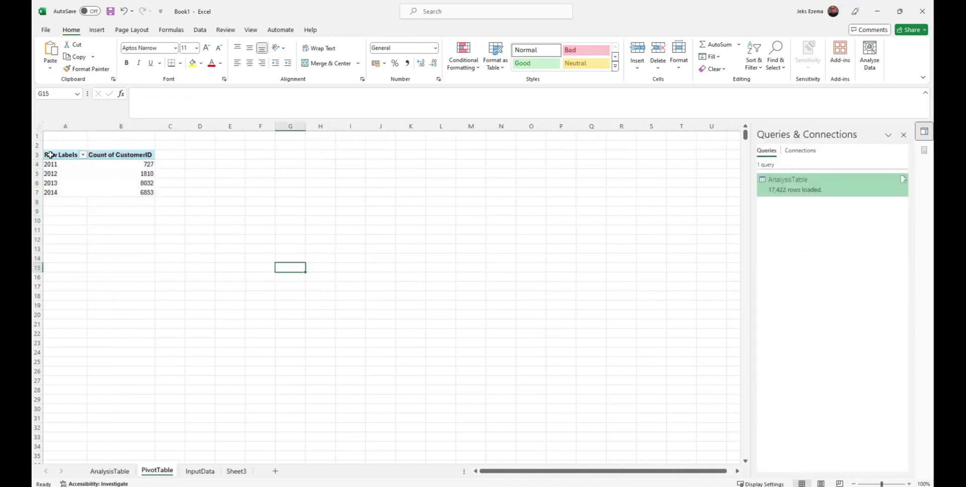
{"action": "left_click_drag", "start_coordinate": [50, 155], "coordinate": [133, 190]}
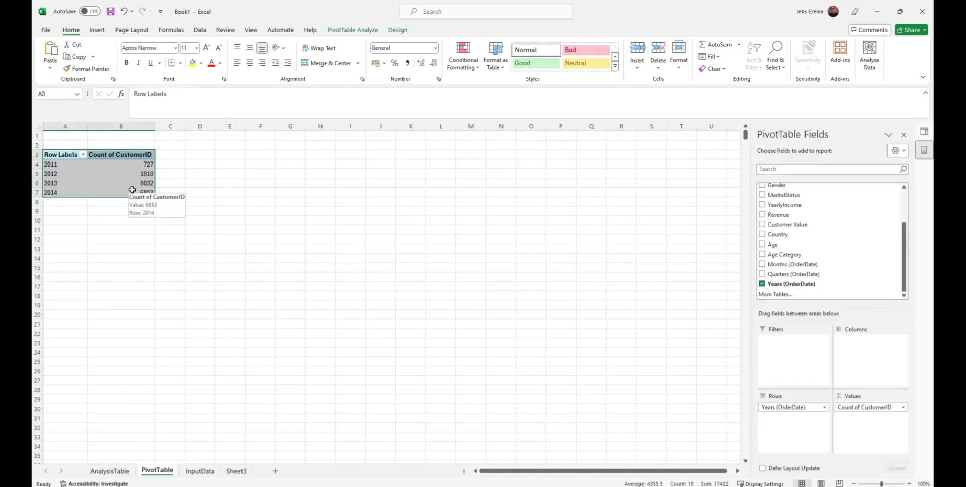
{"action": "key", "text": "ctrl+c"}
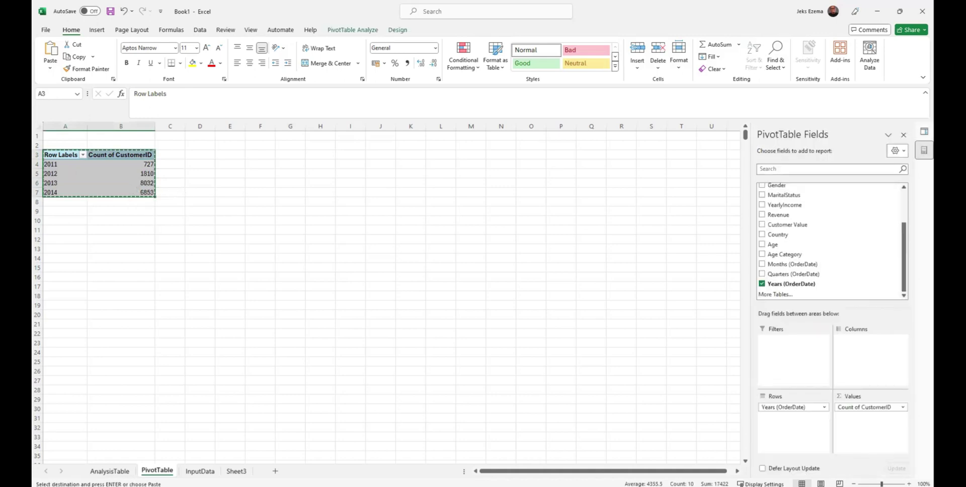
On the InputData sheet, enter the title "4. Yearly Demands" in B33 below the country table
{"action": "left_click", "coordinate": [197, 472]}
{"action": "scroll", "coordinate": [332, 406], "scroll_direction": "down", "scroll_amount": 1}
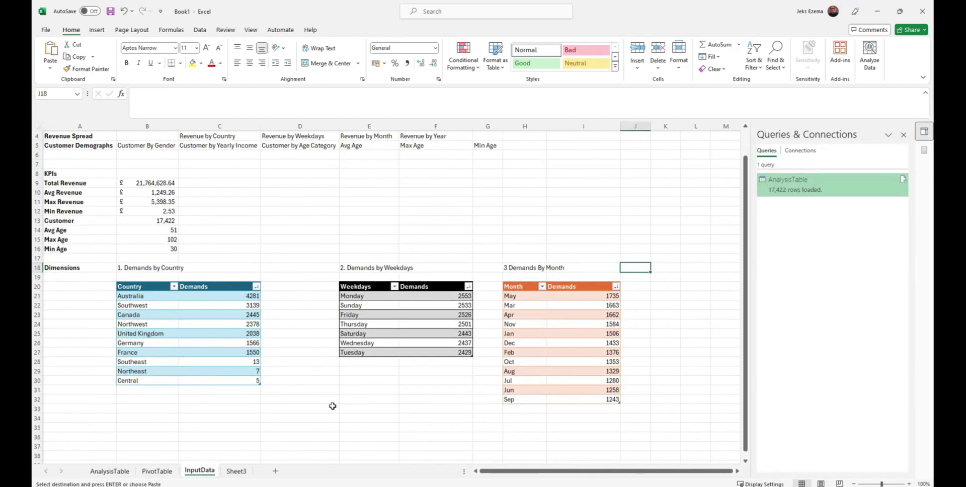
{"action": "scroll", "coordinate": [333, 406], "scroll_direction": "down", "scroll_amount": 2}
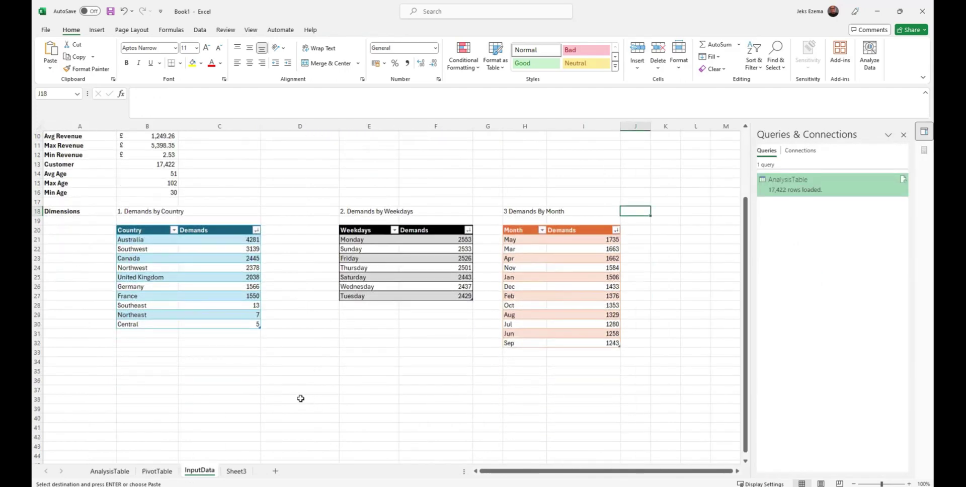
{"action": "scroll", "coordinate": [300, 399], "scroll_direction": "up", "scroll_amount": 3}
{"action": "scroll", "coordinate": [299, 397], "scroll_direction": "down", "scroll_amount": 2}
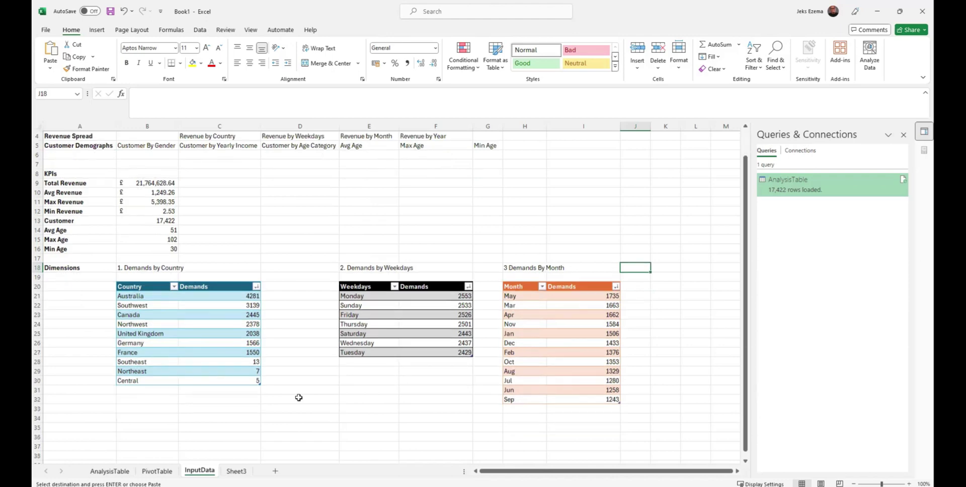
{"action": "left_click", "coordinate": [124, 381]}
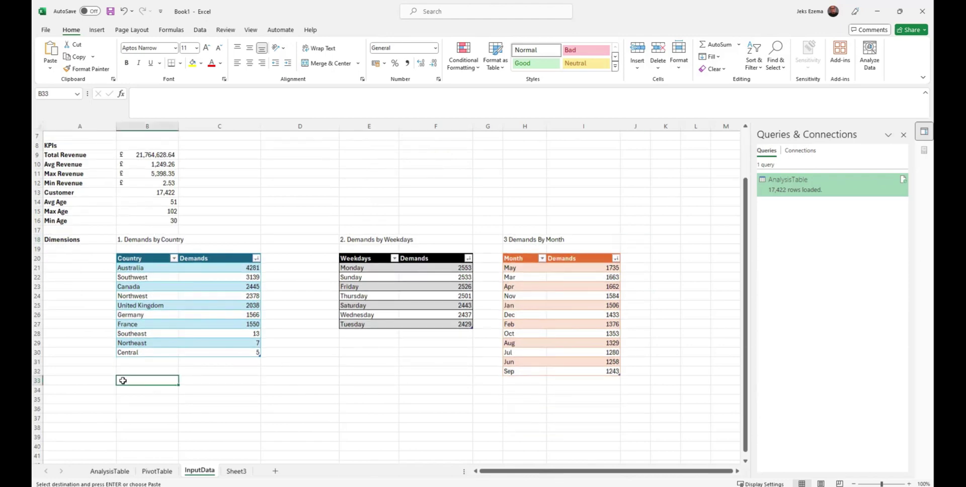
{"action": "type", "text": "4"}
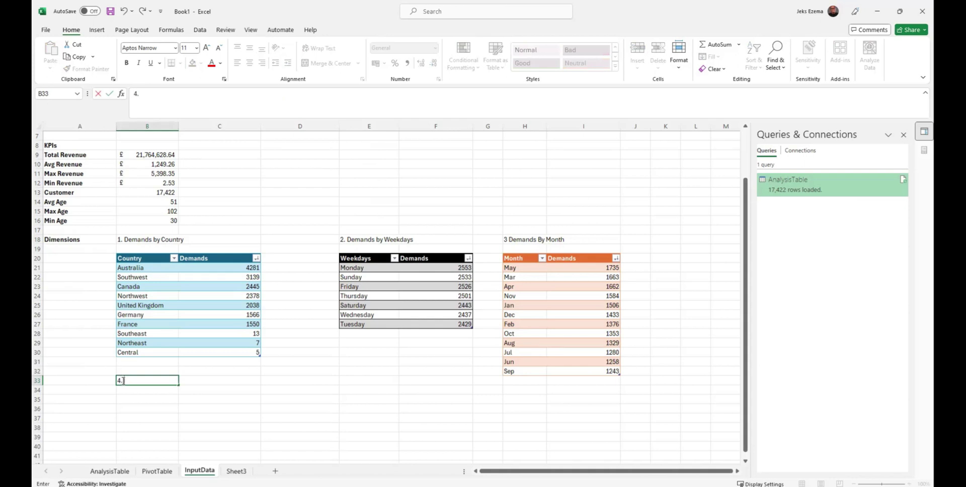
{"action": "type", "text": ". Yearly Demands"}
{"action": "key", "text": "Return"}
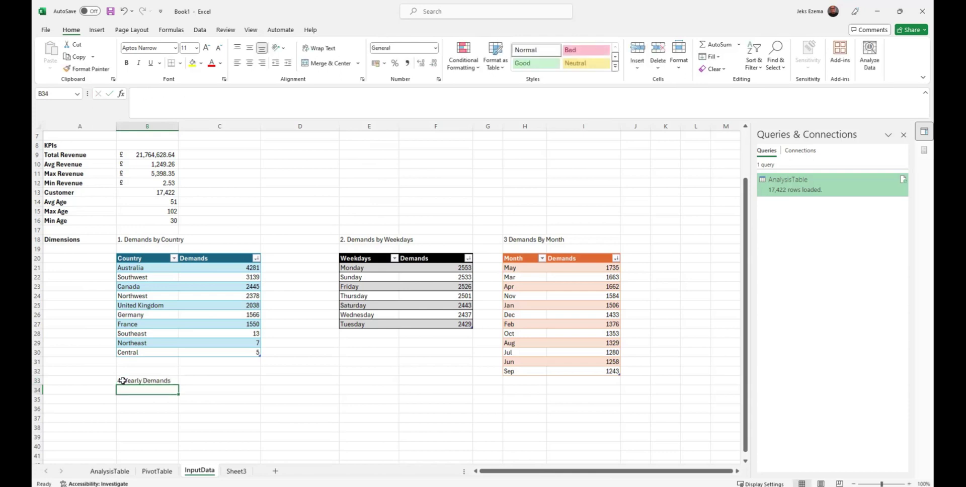
Copy the yearly customer counts from the PivotTable sheet and paste them as values at B35 on the InputData sheet
{"action": "left_click", "coordinate": [128, 400]}
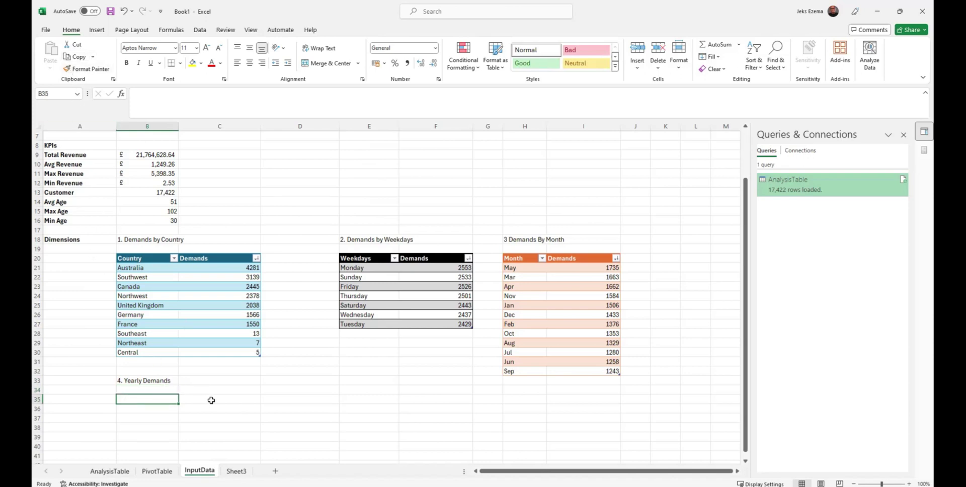
{"action": "scroll", "coordinate": [188, 363], "scroll_direction": "down", "scroll_amount": 2}
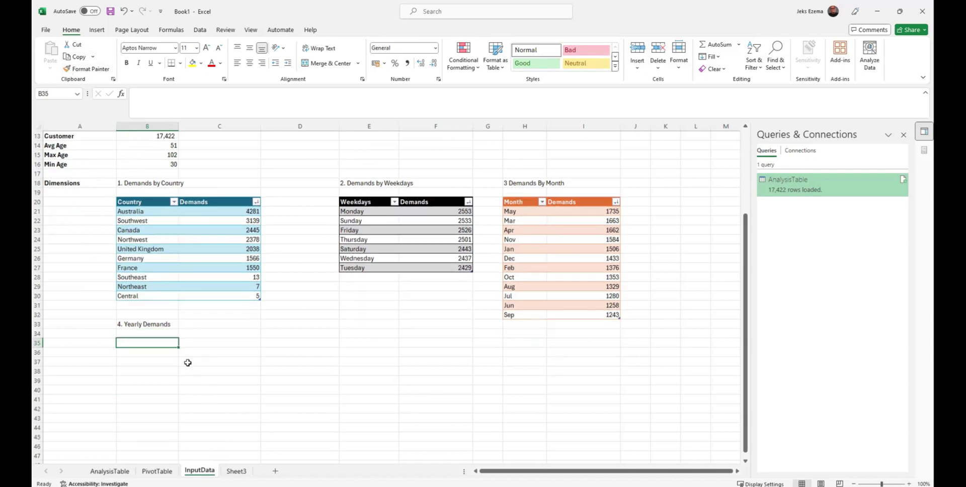
{"action": "left_click", "coordinate": [157, 471]}
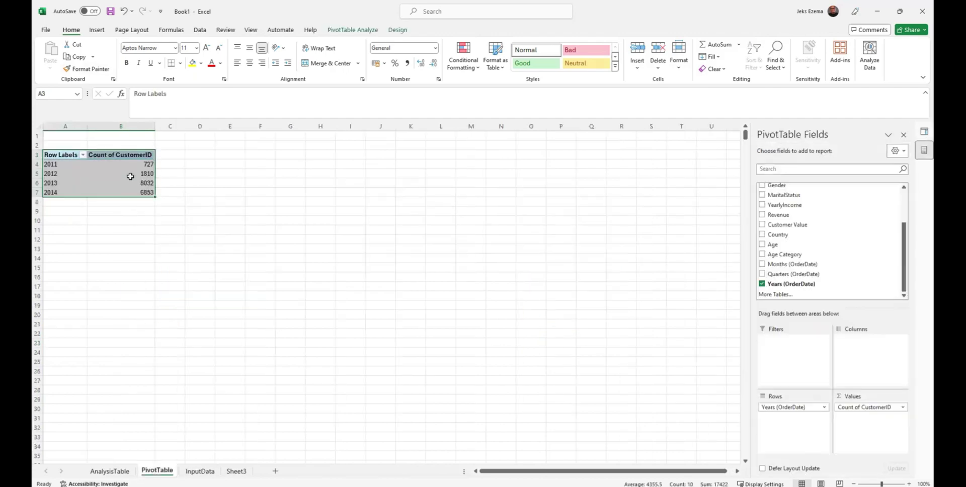
{"action": "key", "text": "ctrl+c"}
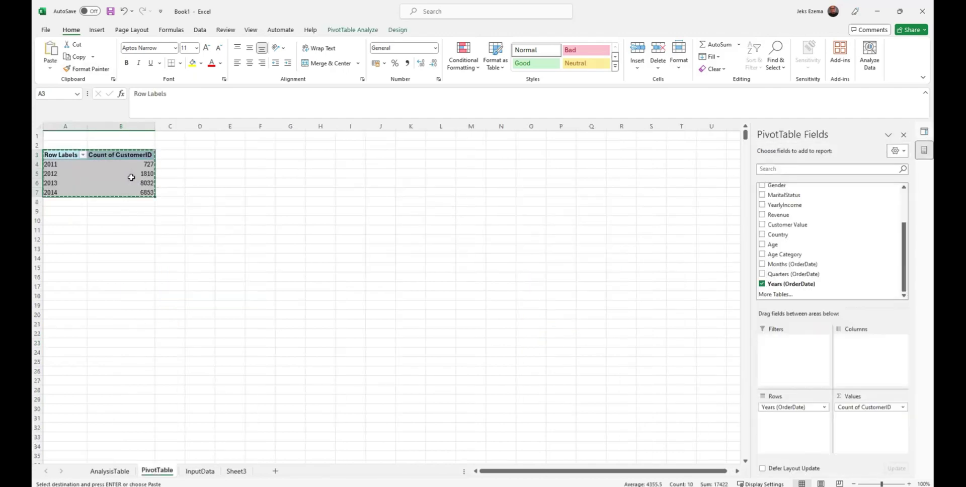
{"action": "left_click", "coordinate": [198, 471]}
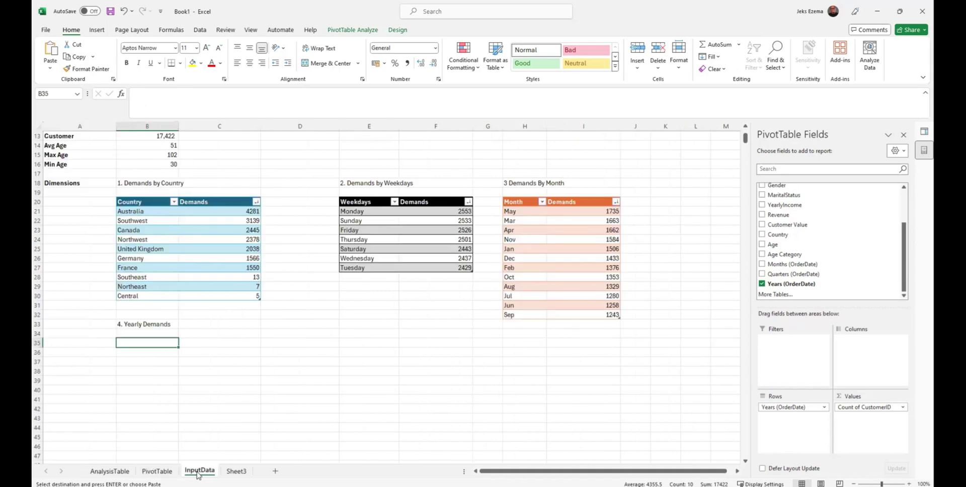
{"action": "left_click", "coordinate": [49, 70]}
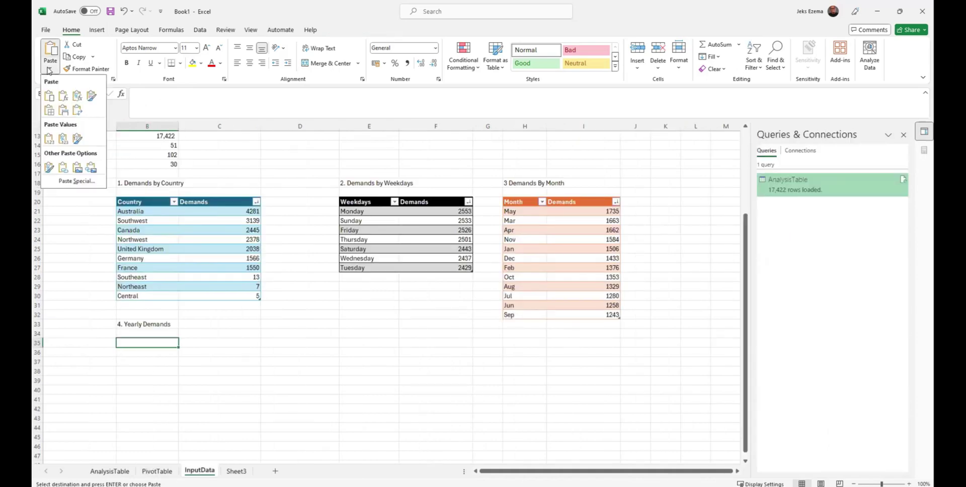
{"action": "left_click", "coordinate": [49, 138]}
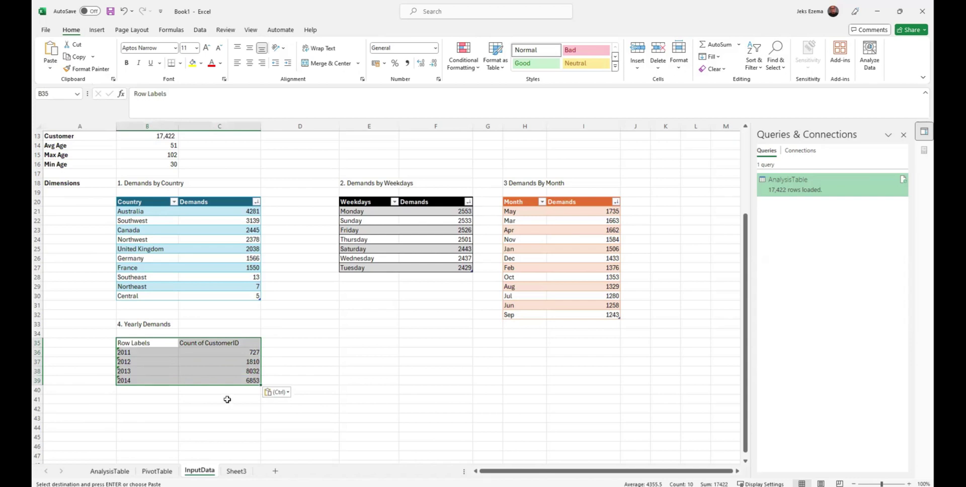
{"action": "left_click", "coordinate": [279, 393]}
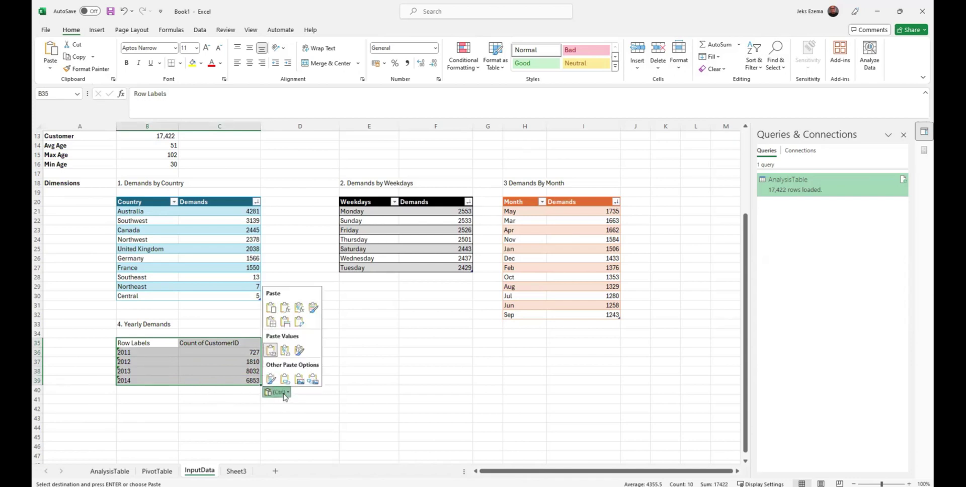
{"action": "left_click", "coordinate": [334, 407]}
{"action": "left_click", "coordinate": [152, 409]}
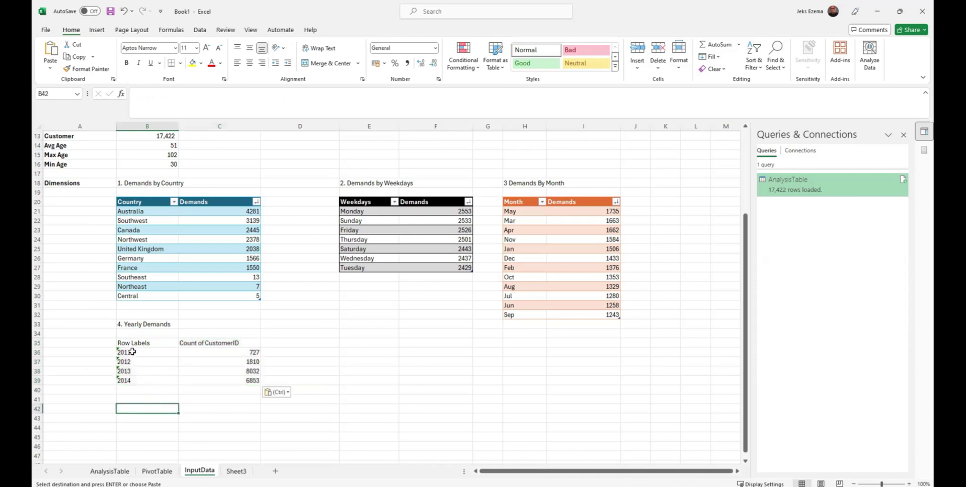
{"action": "left_click", "coordinate": [132, 353]}
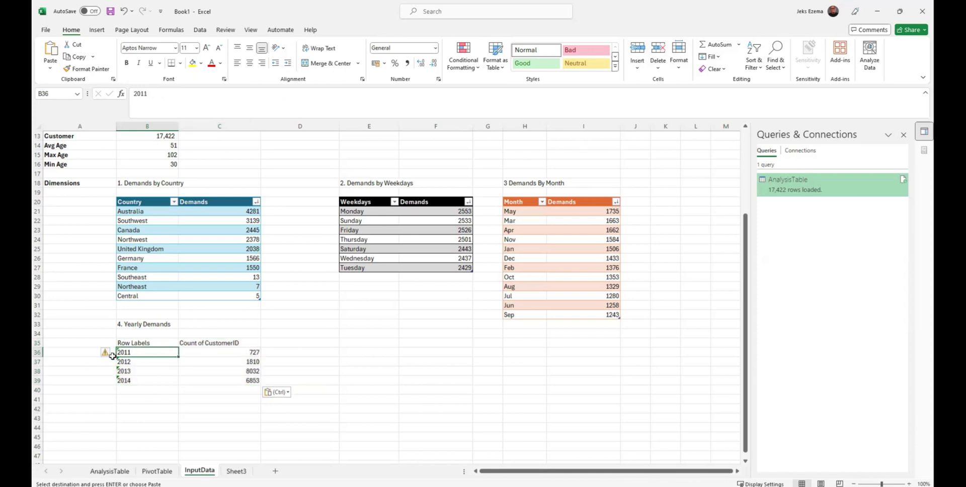
{"action": "left_click", "coordinate": [108, 353]}
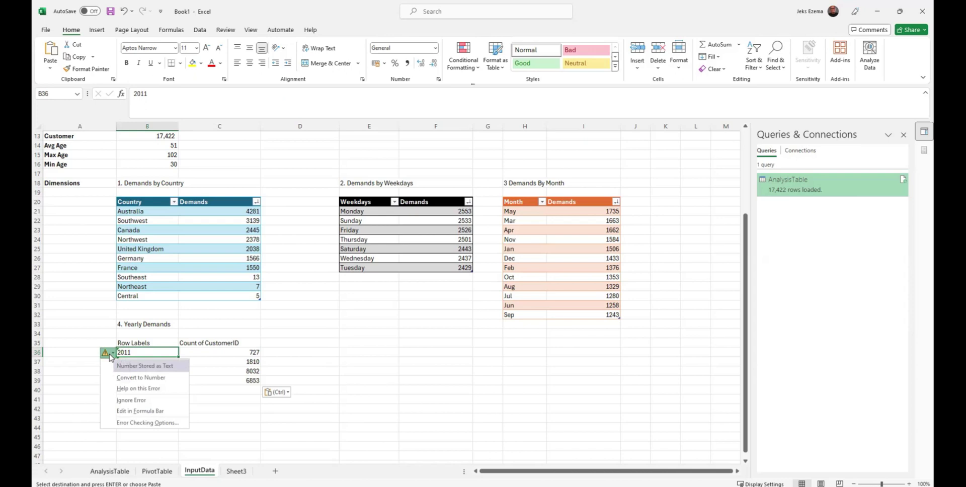
{"action": "left_click", "coordinate": [359, 372]}
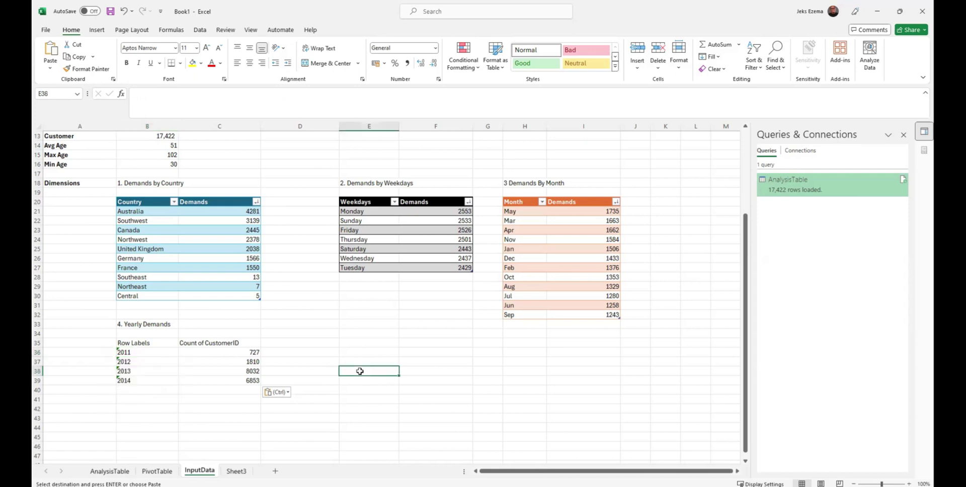
Rename the headers of the pasted yearly data in B35 and C35 to "Year" and "Demands"
{"action": "left_click", "coordinate": [136, 344]}
{"action": "type", "text": "Year"}
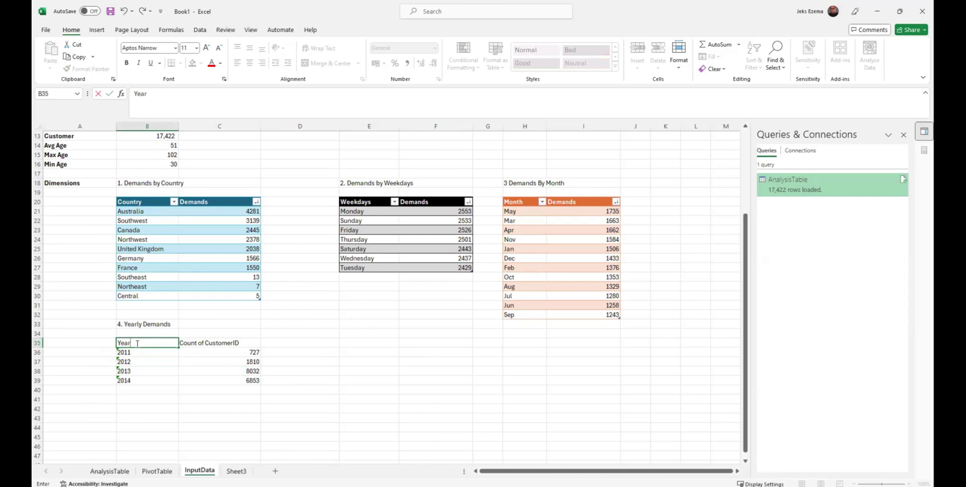
{"action": "left_click", "coordinate": [201, 343]}
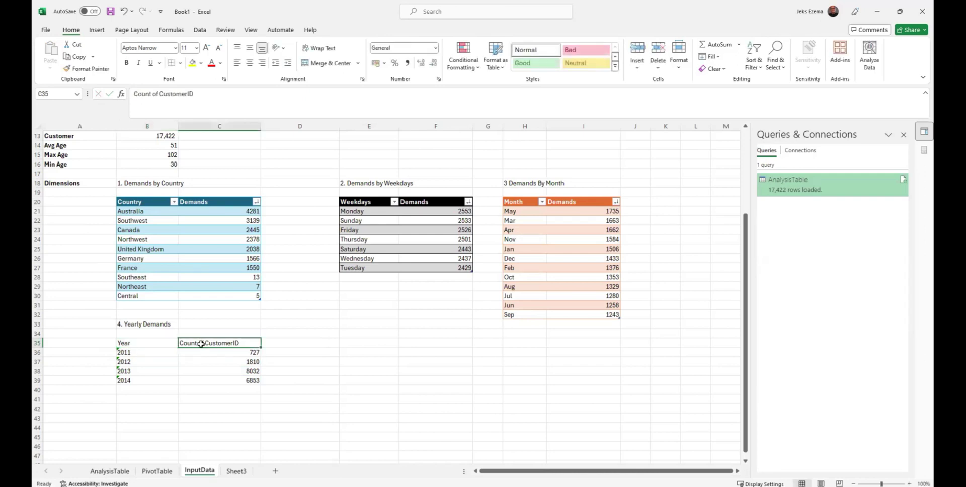
{"action": "type", "text": "Deman"}
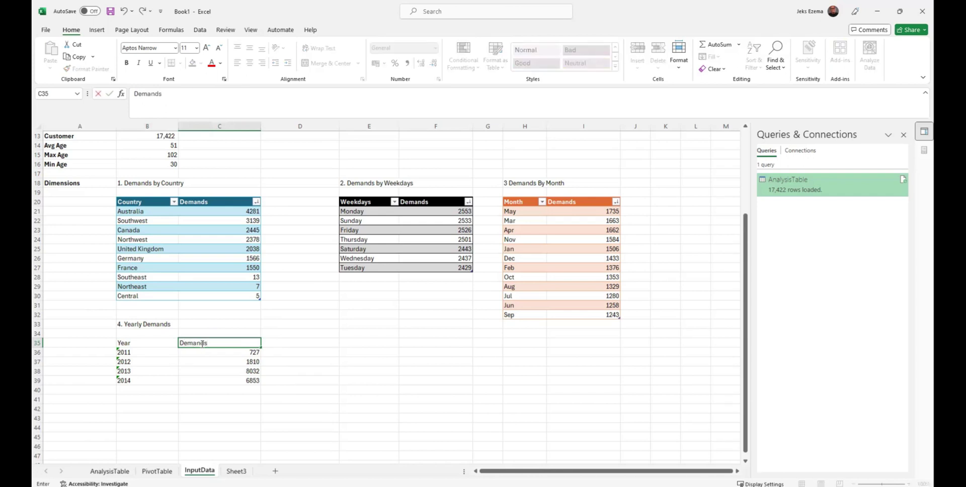
{"action": "type", "text": "ds"}
{"action": "left_click", "coordinate": [293, 355]}
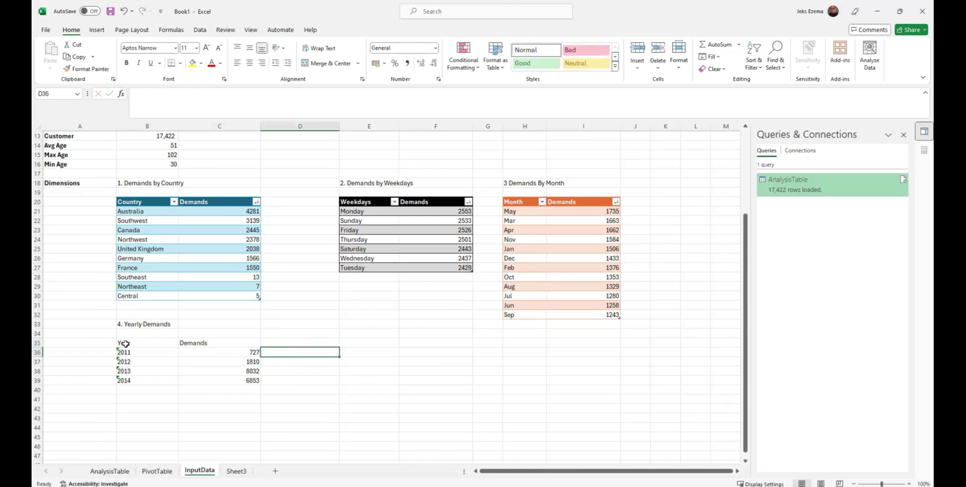
Convert the yearly data in B35:C39 into a table with headers
{"action": "left_click_drag", "start_coordinate": [126, 344], "coordinate": [223, 377]}
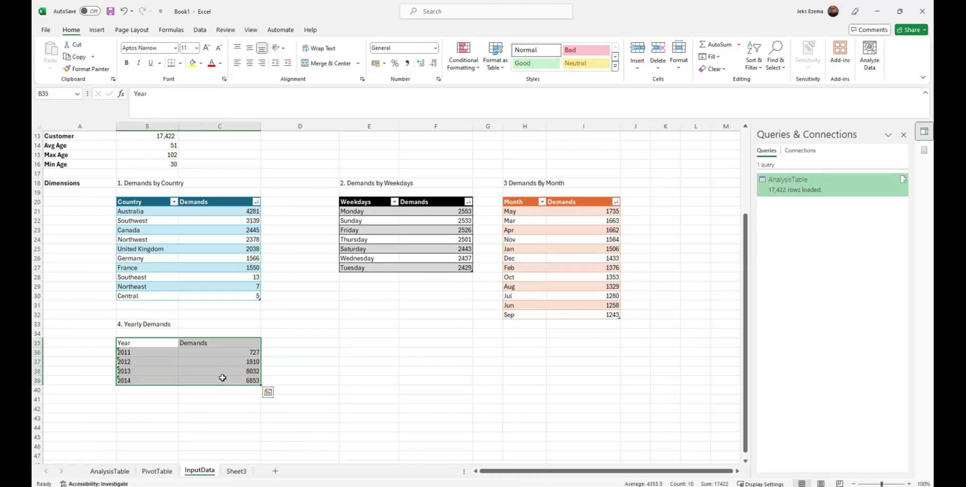
{"action": "key", "text": "ctrl+t"}
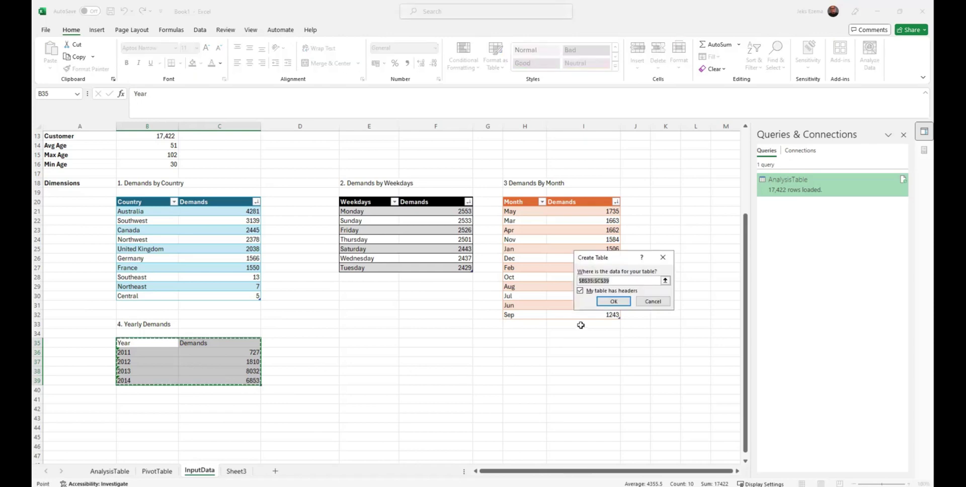
{"action": "left_click", "coordinate": [613, 302]}
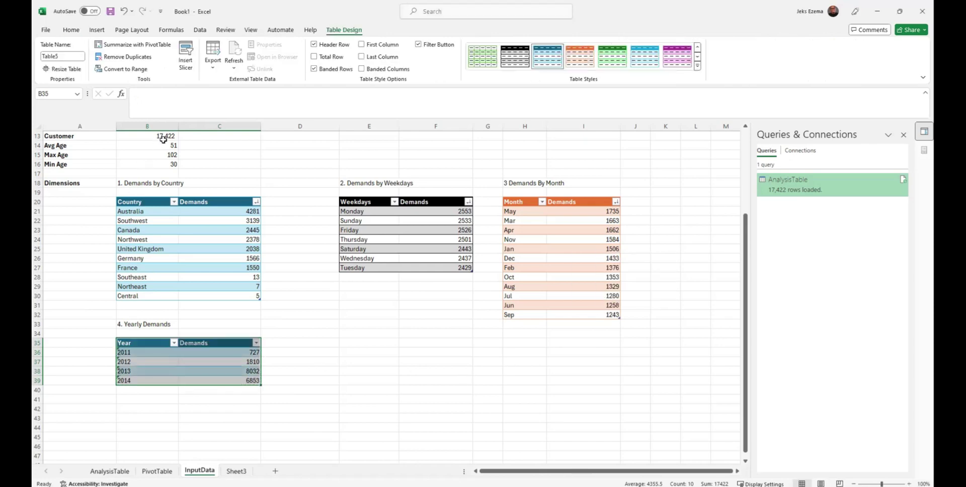
Name the yearly table YearlyDemands and apply the green table style with a solid header row
{"action": "left_click", "coordinate": [97, 30]}
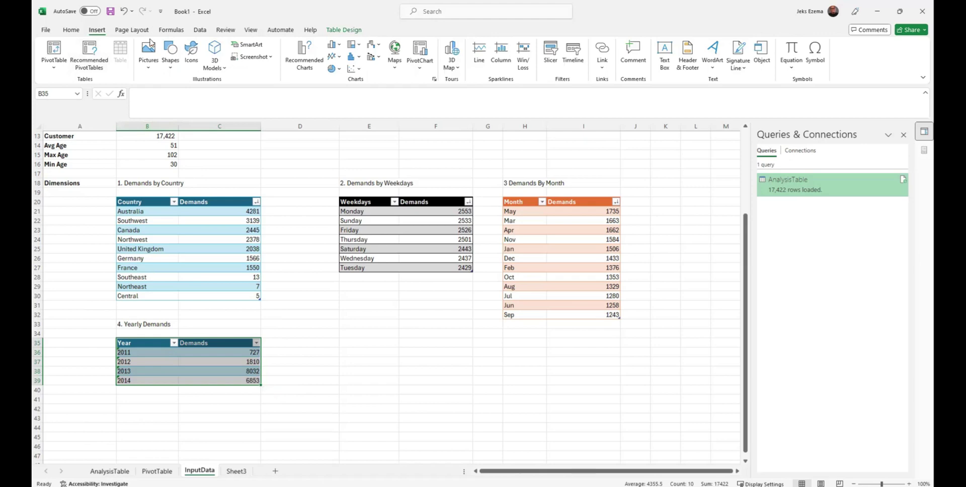
{"action": "left_click", "coordinate": [347, 30]}
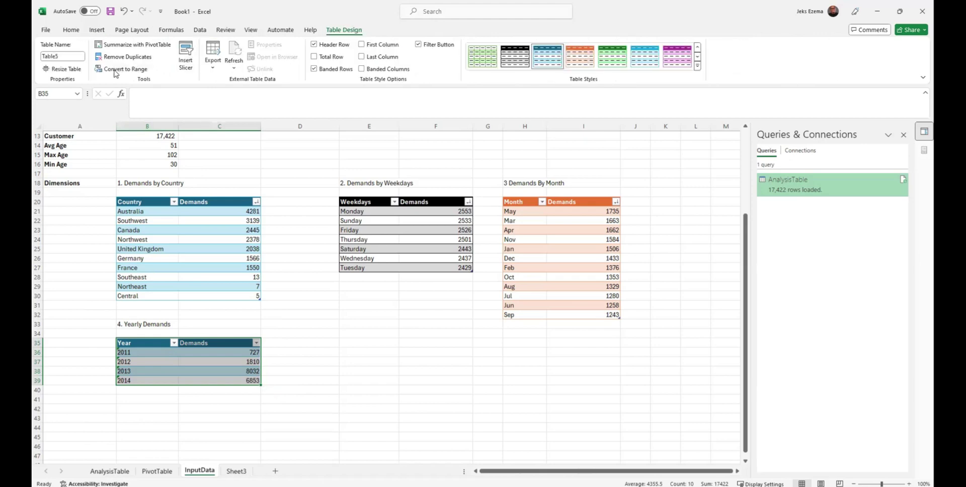
{"action": "left_click", "coordinate": [59, 58]}
{"action": "type", "text": "YearlyDemands"}
{"action": "key", "text": "Return"}
{"action": "left_click", "coordinate": [613, 56]}
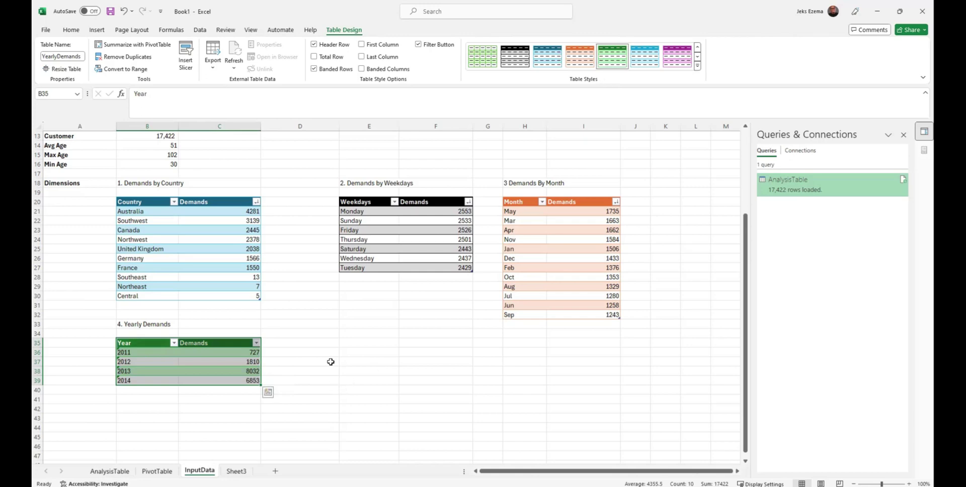
Enter the title "5. Revenue by Country" in E33, level with the yearly table's title
{"action": "left_click", "coordinate": [351, 328]}
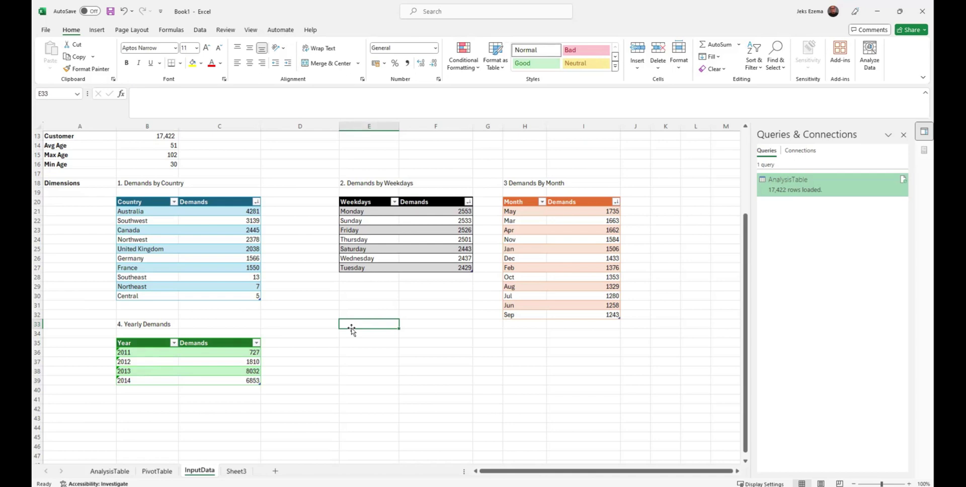
{"action": "type", "text": "5."}
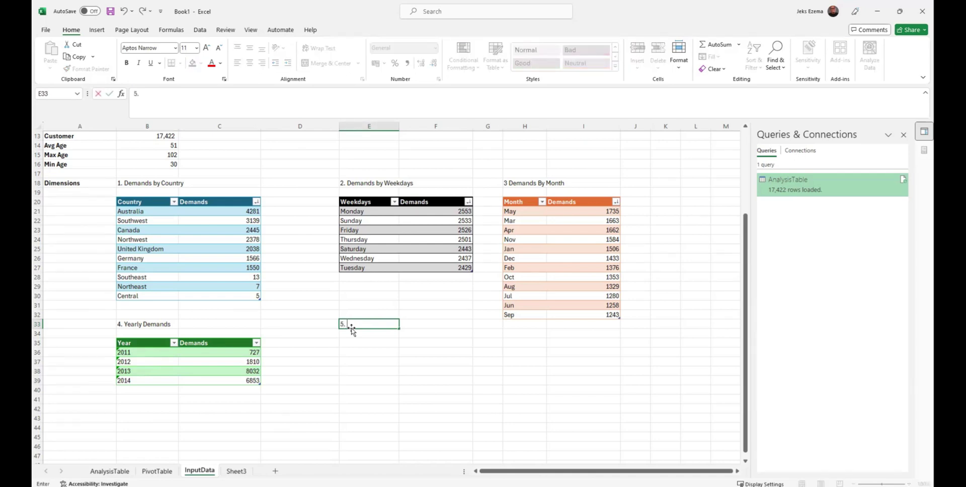
{"action": "scroll", "coordinate": [352, 329], "scroll_direction": "up", "scroll_amount": 4}
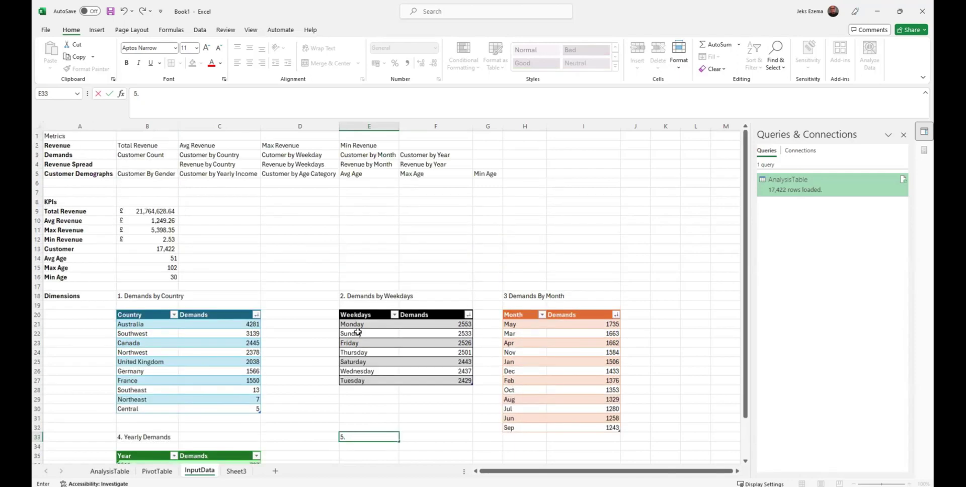
{"action": "scroll", "coordinate": [358, 332], "scroll_direction": "down", "scroll_amount": 1}
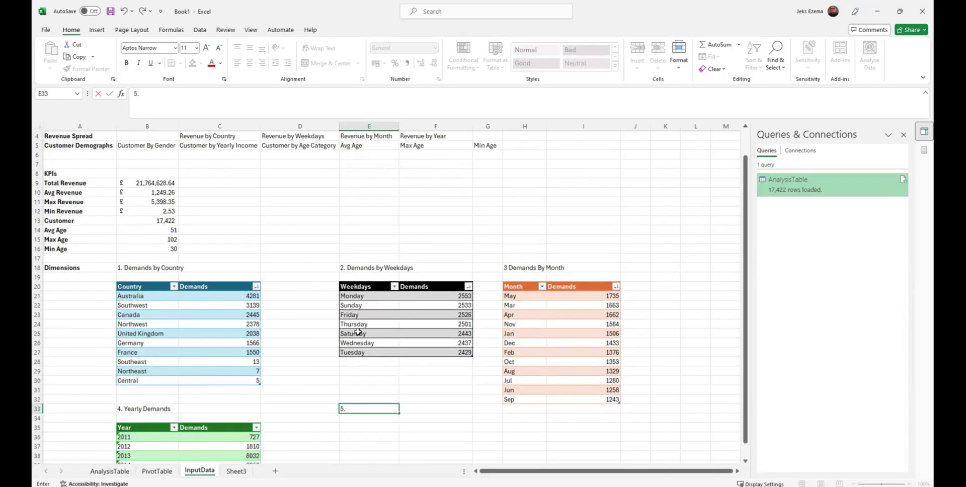
{"action": "scroll", "coordinate": [358, 332], "scroll_direction": "up", "scroll_amount": 1}
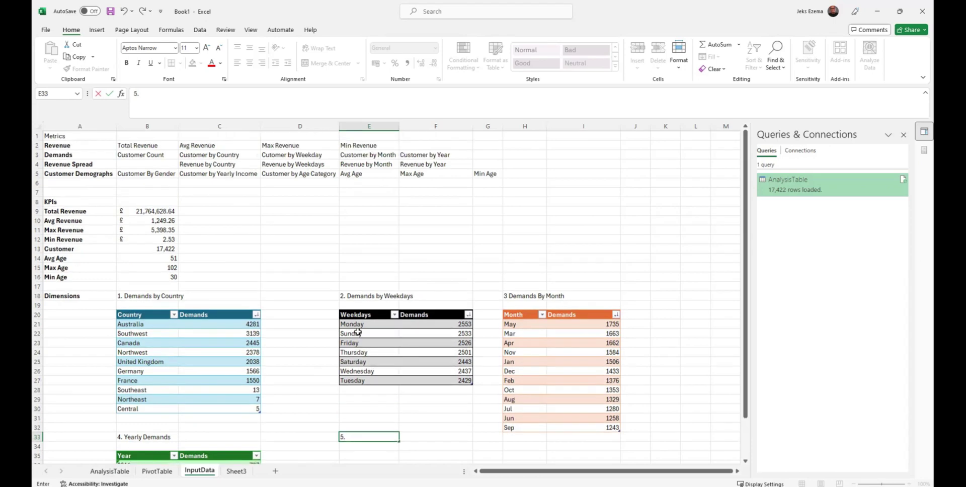
{"action": "scroll", "coordinate": [358, 332], "scroll_direction": "down", "scroll_amount": 2}
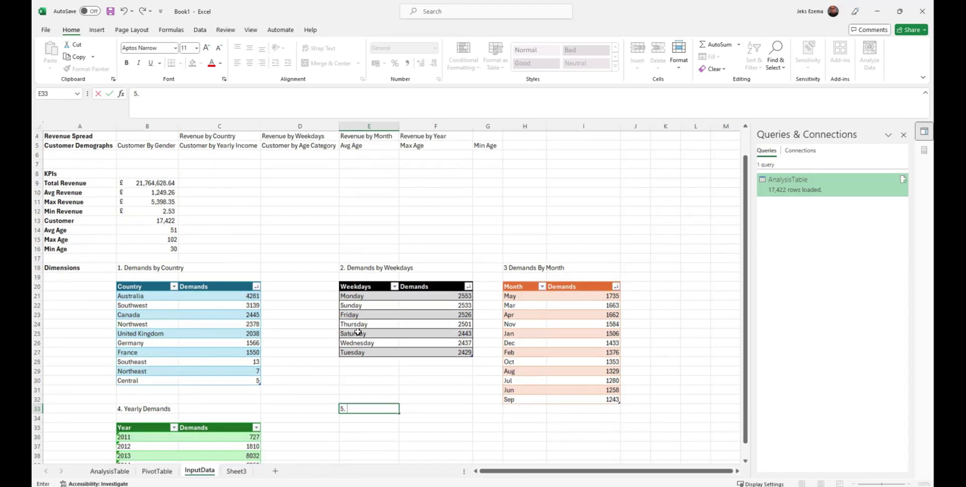
{"action": "type", "text": "Re"}
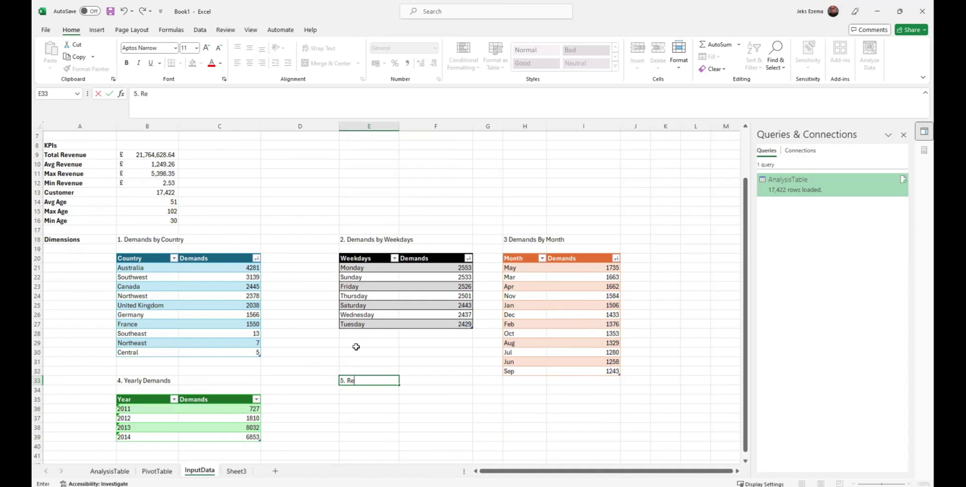
{"action": "type", "text": "venue by Country"}
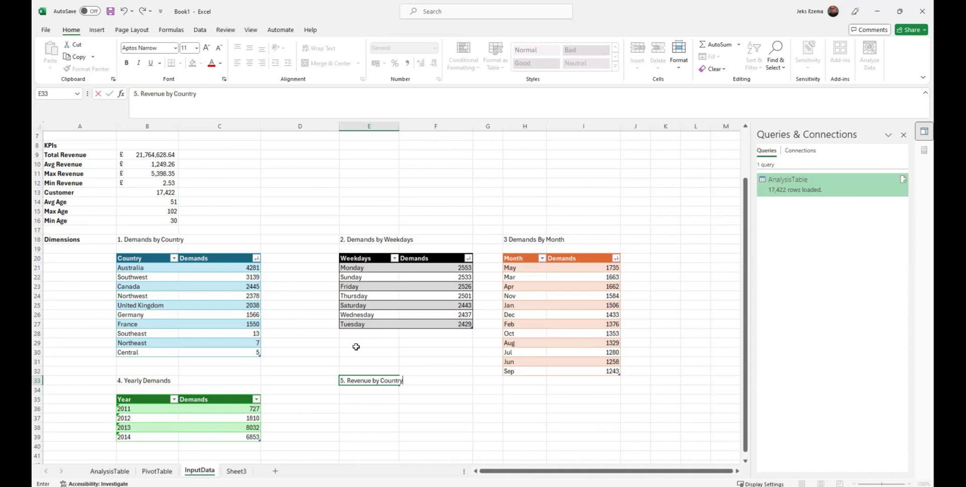
{"action": "key", "text": "Return"}
On the PivotTable sheet, replace the yearly customer count with Sum of Revenue as values and Country as rows
{"action": "scroll", "coordinate": [410, 378], "scroll_direction": "down", "scroll_amount": 1}
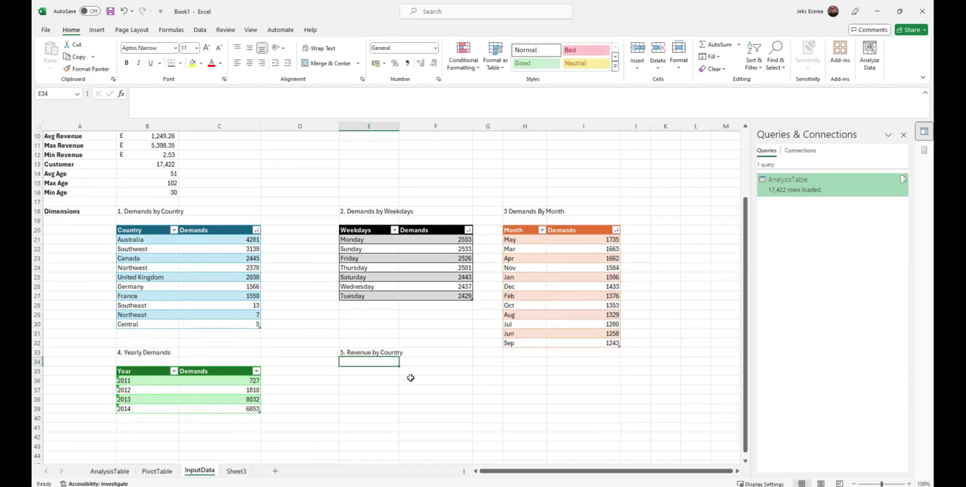
{"action": "scroll", "coordinate": [410, 378], "scroll_direction": "down", "scroll_amount": 3}
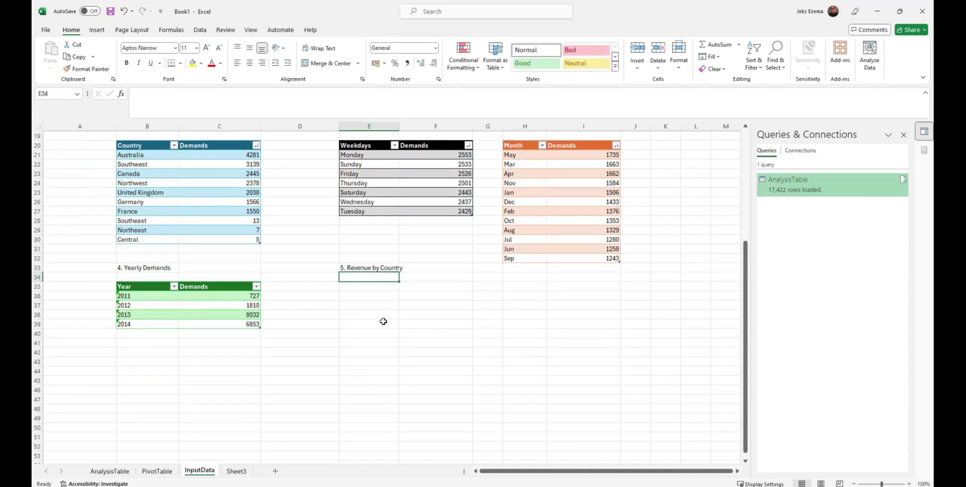
{"action": "scroll", "coordinate": [408, 341], "scroll_direction": "down", "scroll_amount": 1}
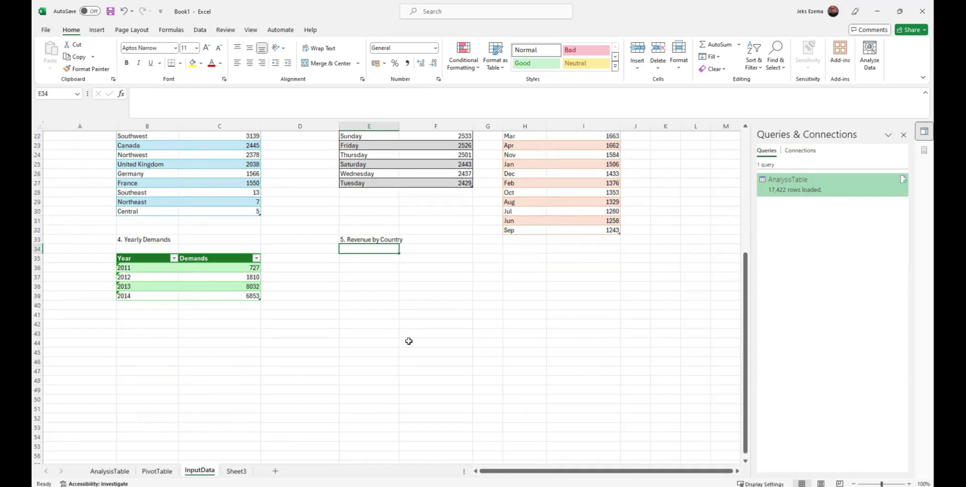
{"action": "scroll", "coordinate": [407, 342], "scroll_direction": "up", "scroll_amount": 2}
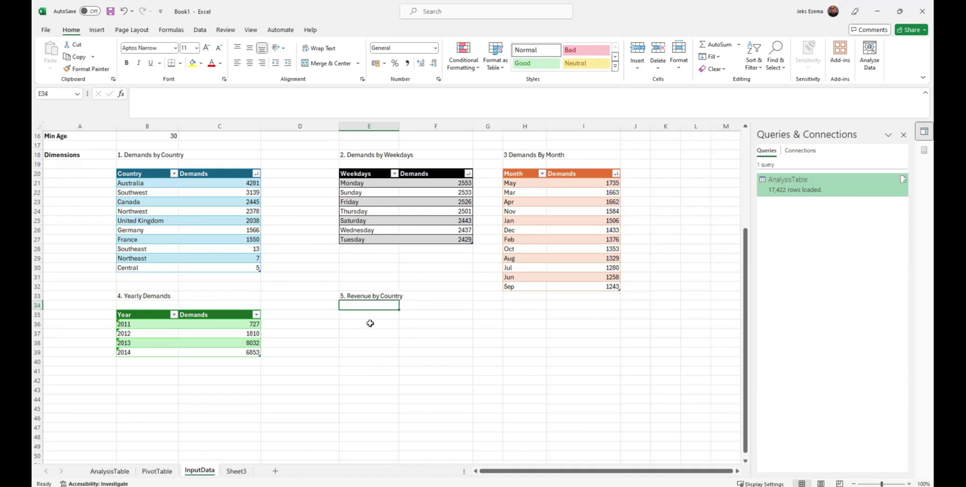
{"action": "left_click", "coordinate": [344, 317]}
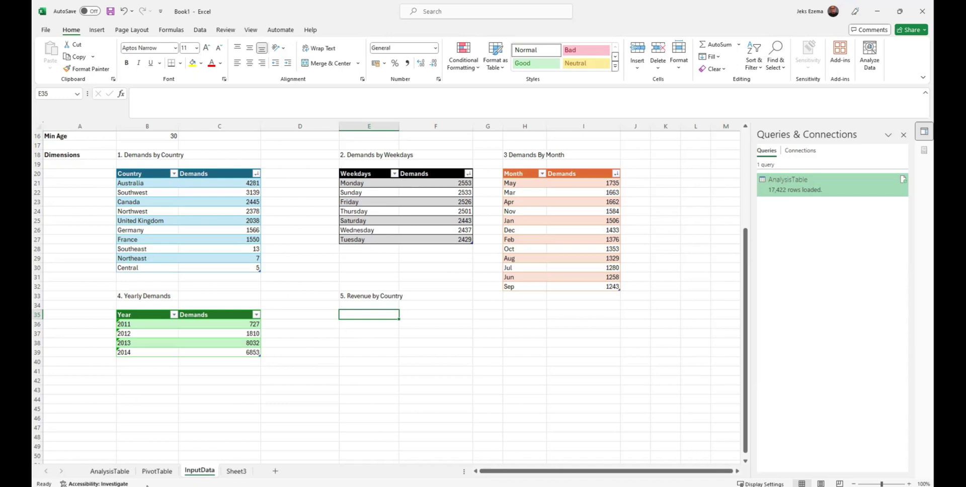
{"action": "left_click", "coordinate": [156, 471]}
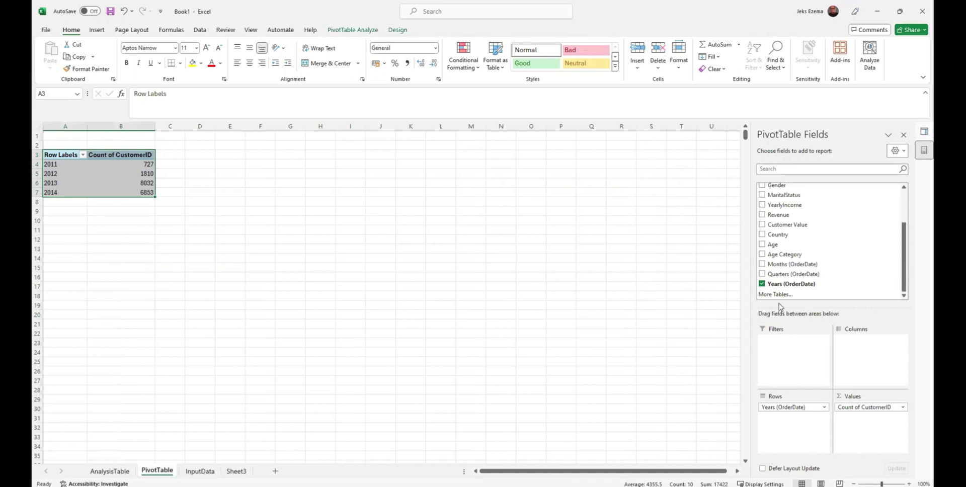
{"action": "left_click_drag", "start_coordinate": [786, 410], "coordinate": [614, 367]}
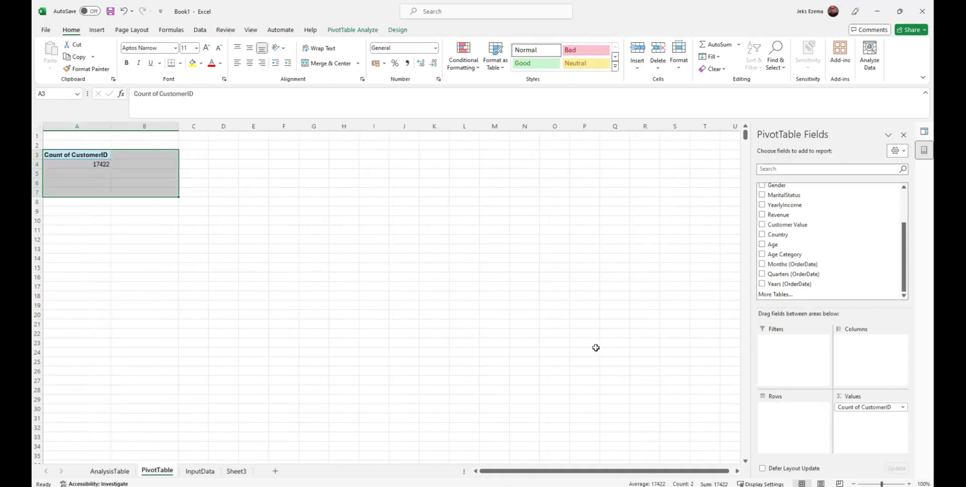
{"action": "left_click_drag", "start_coordinate": [873, 410], "coordinate": [584, 327]}
{"action": "left_click_drag", "start_coordinate": [779, 216], "coordinate": [876, 424]}
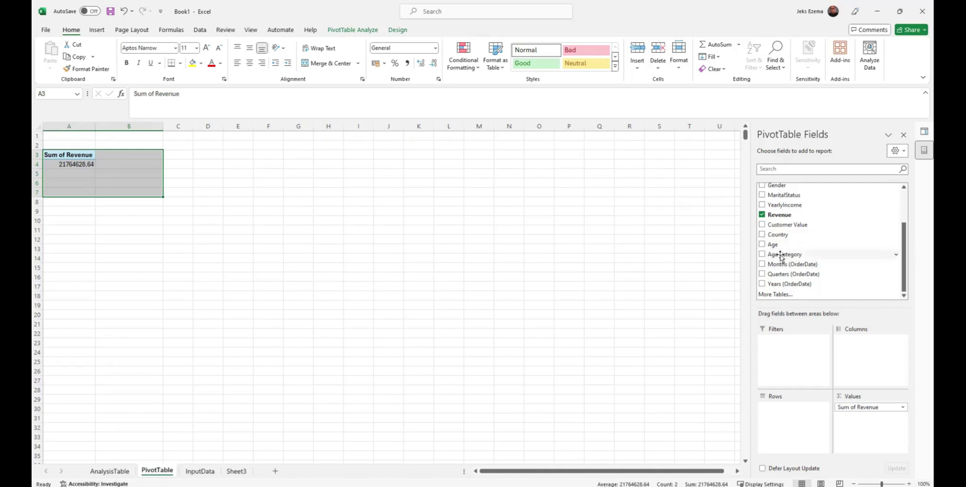
{"action": "left_click_drag", "start_coordinate": [779, 235], "coordinate": [785, 427]}
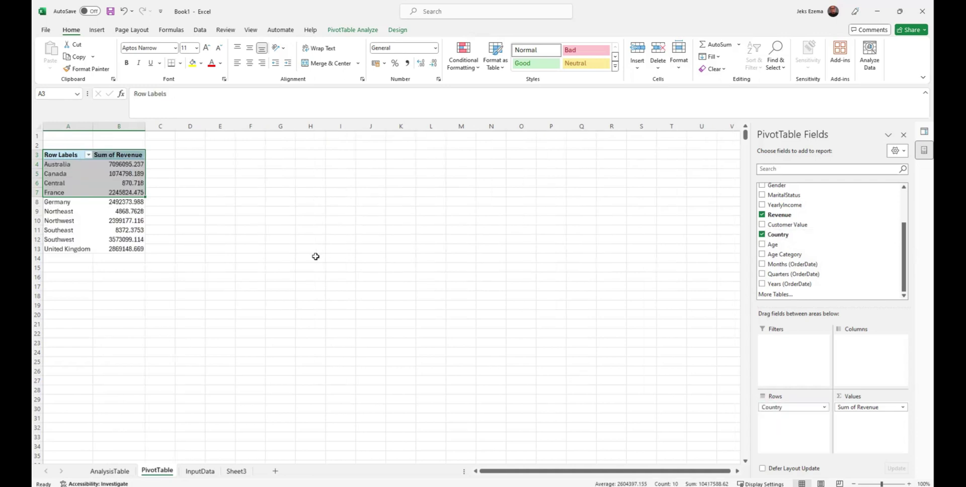
{"action": "left_click", "coordinate": [316, 229]}
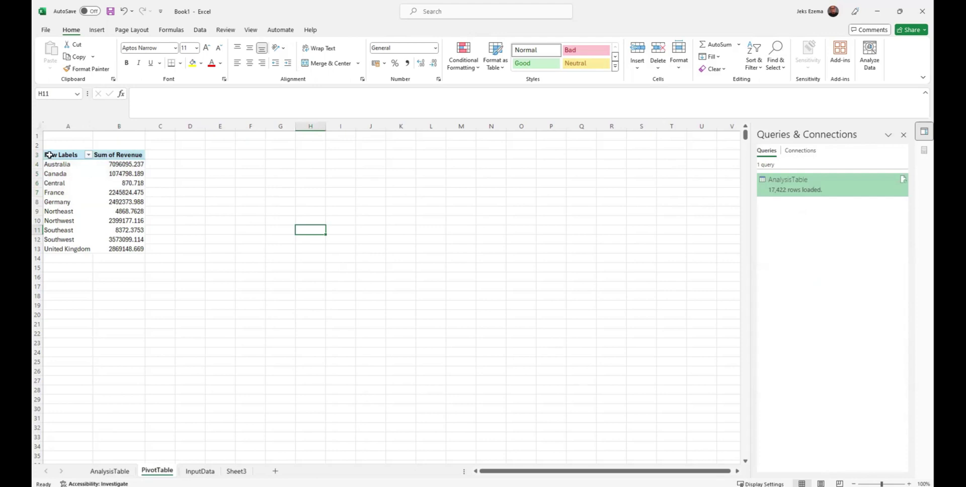
Paste the country revenue pivot A3:B13 as values into E35 of InputData and convert it into a table with headers
{"action": "left_click_drag", "start_coordinate": [49, 155], "coordinate": [132, 246]}
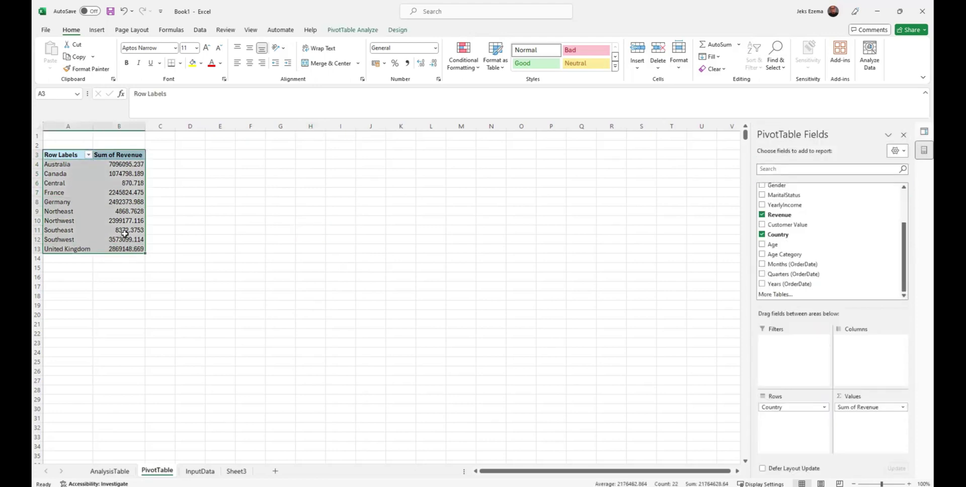
{"action": "key", "text": "ctrl+c"}
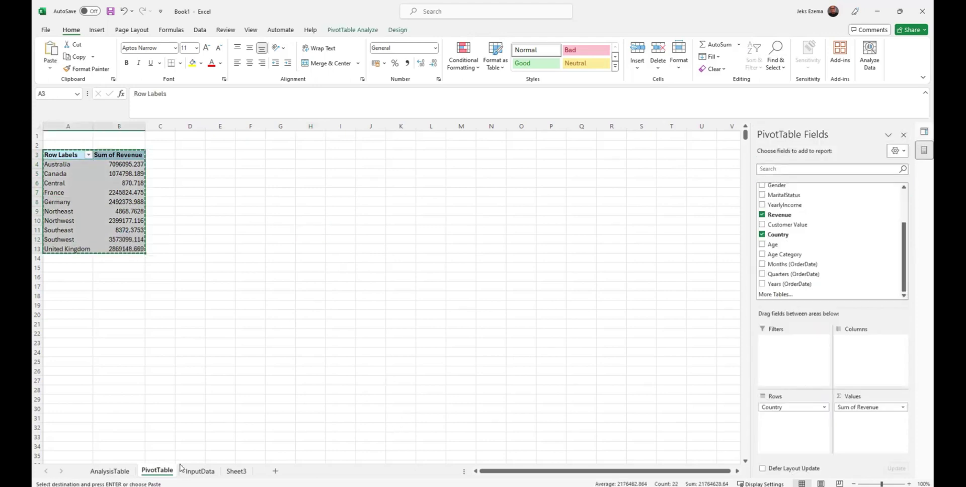
{"action": "left_click", "coordinate": [197, 472]}
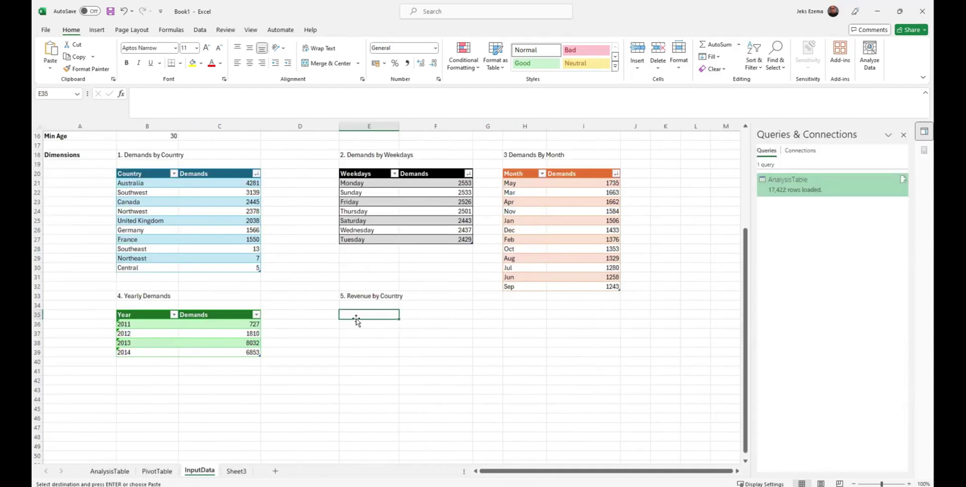
{"action": "left_click", "coordinate": [51, 69]}
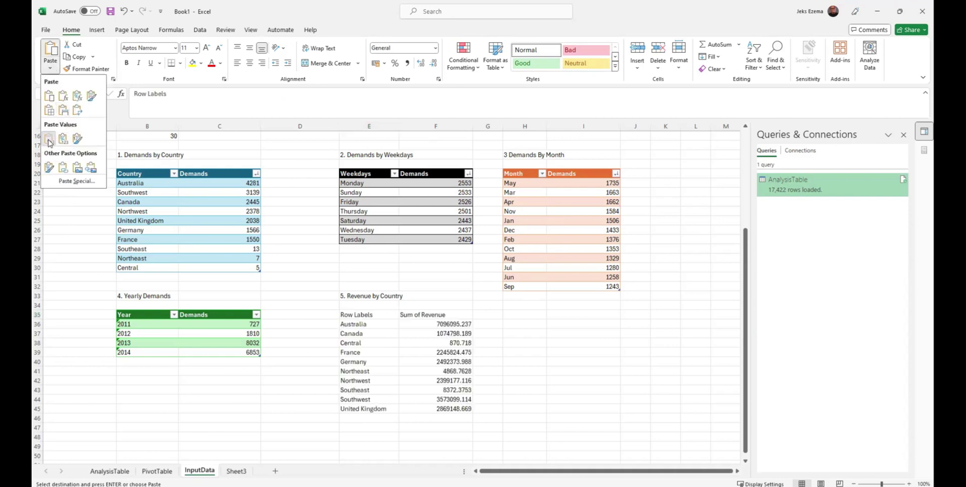
{"action": "left_click", "coordinate": [49, 140]}
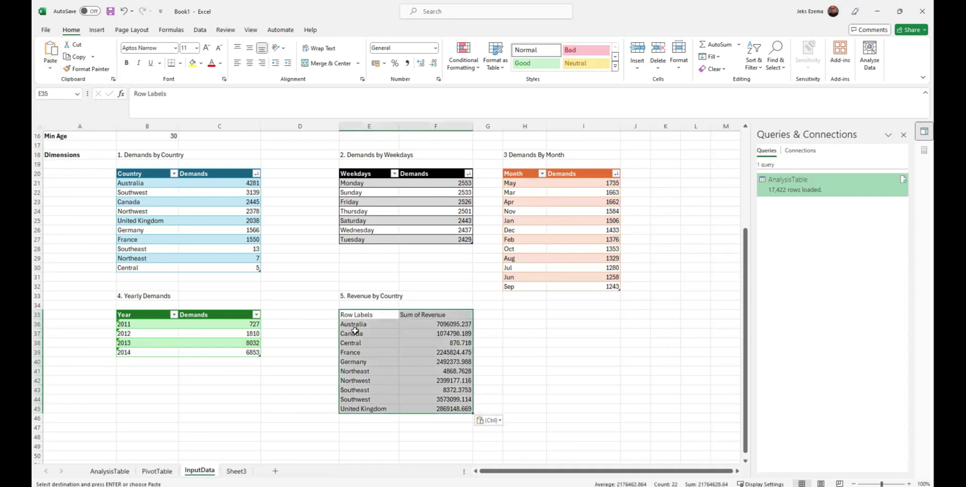
{"action": "key", "text": "ctrl+t"}
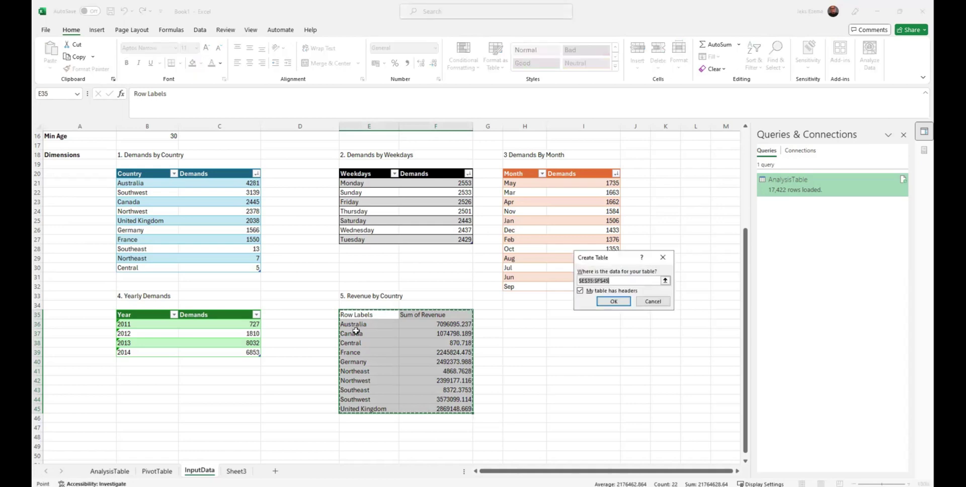
{"action": "left_click", "coordinate": [611, 304]}
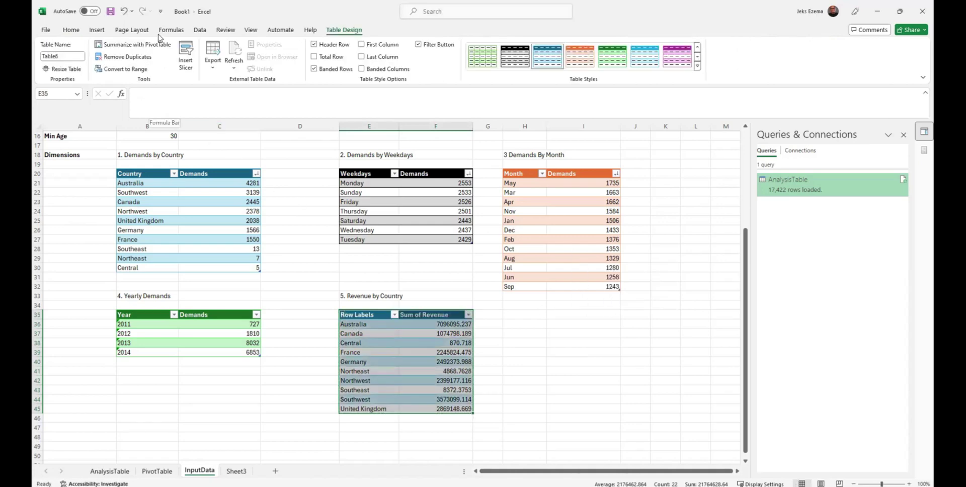
Name the country revenue table RevenueByCountry and apply the purple table style with a solid header row
{"action": "left_click", "coordinate": [58, 57]}
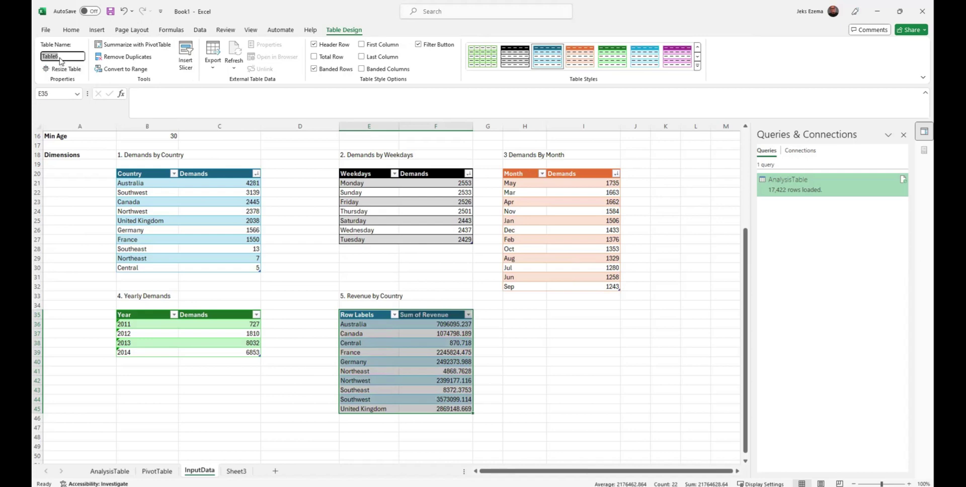
{"action": "type", "text": "Re"}
{"action": "type", "text": "venue"}
{"action": "type", "text": "By"}
{"action": "type", "text": "Coun"}
{"action": "type", "text": "try"}
{"action": "key", "text": "Return"}
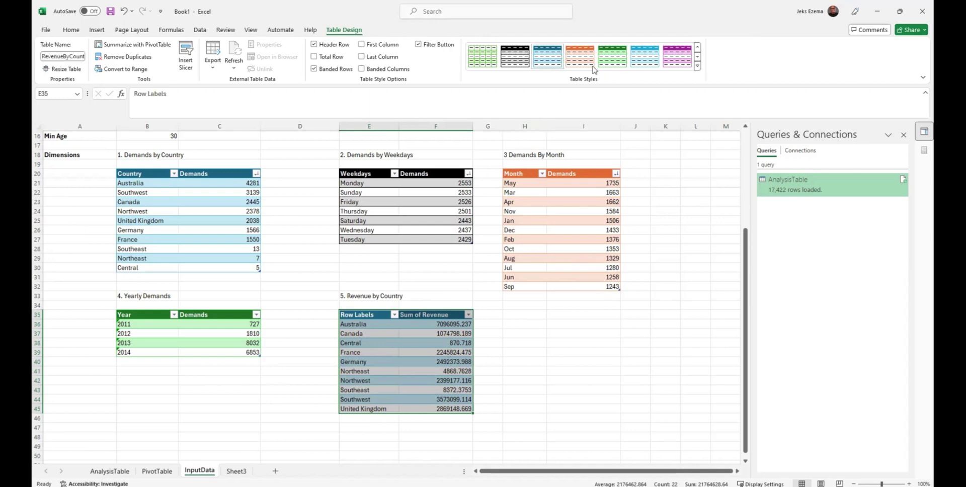
{"action": "left_click", "coordinate": [677, 56]}
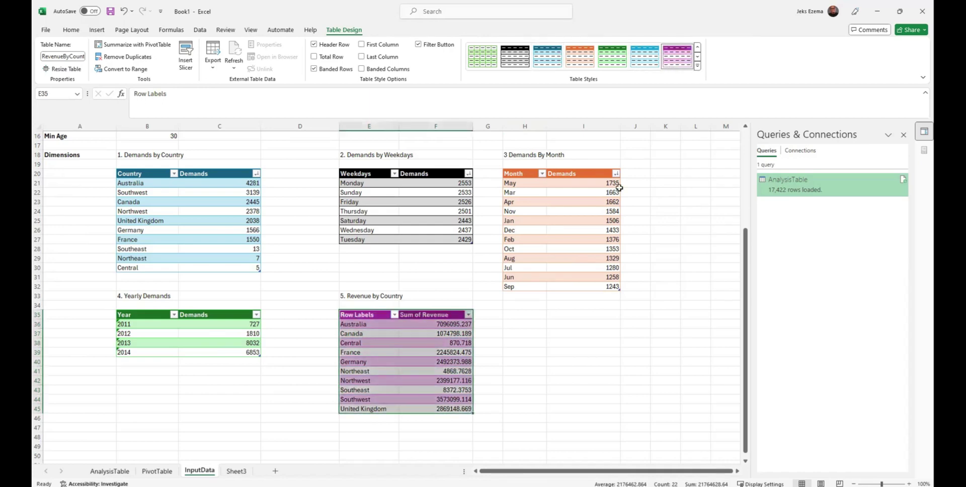
{"action": "left_click", "coordinate": [517, 317]}
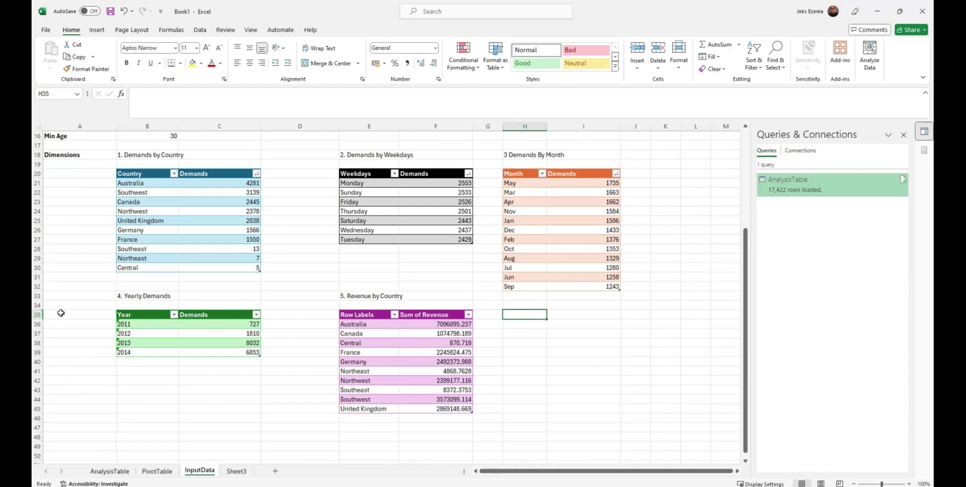
Insert three blank rows above row 33, which holds the Yearly Demands and Revenue by Country titles
{"action": "left_click", "coordinate": [38, 296]}
{"action": "right_click", "coordinate": [38, 296]}
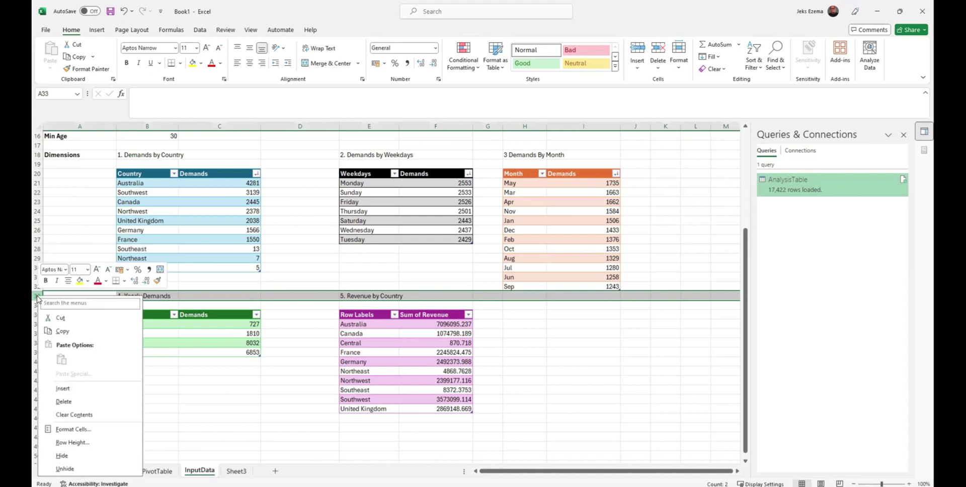
{"action": "left_click", "coordinate": [62, 390]}
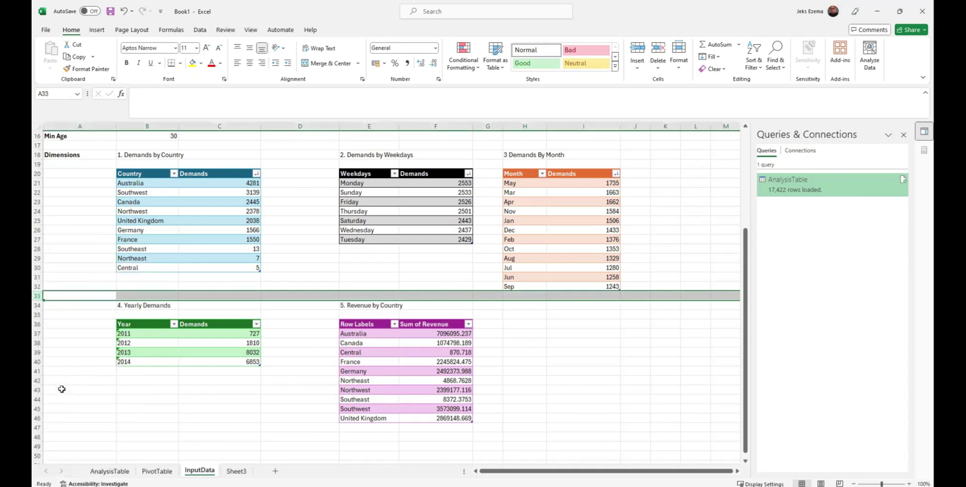
{"action": "right_click", "coordinate": [38, 296]}
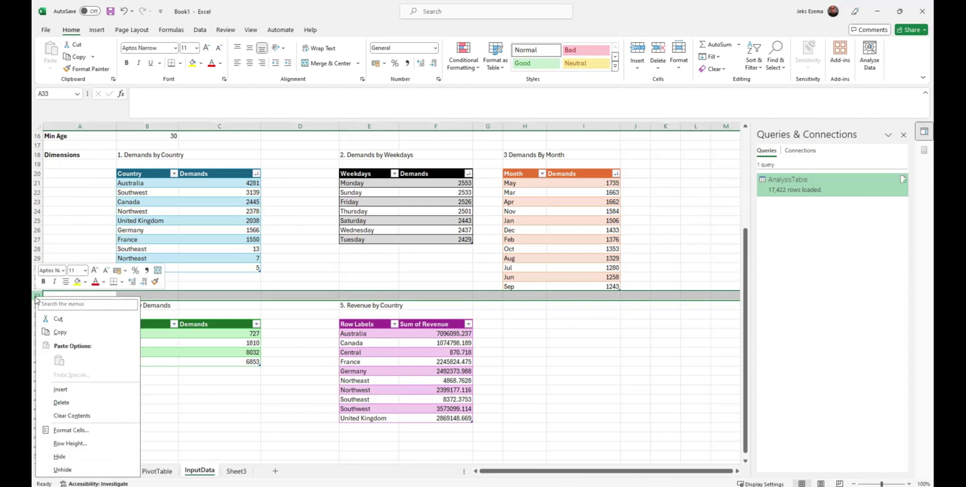
{"action": "left_click", "coordinate": [67, 389]}
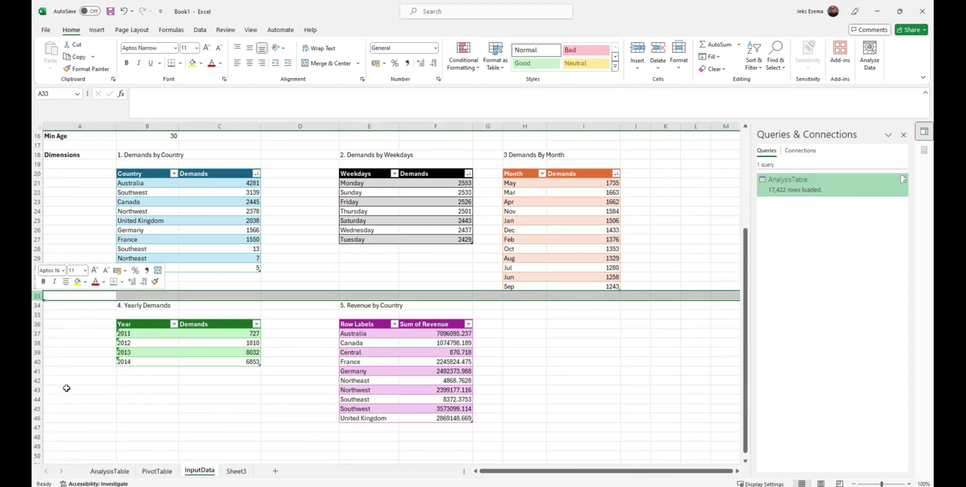
{"action": "right_click", "coordinate": [37, 296]}
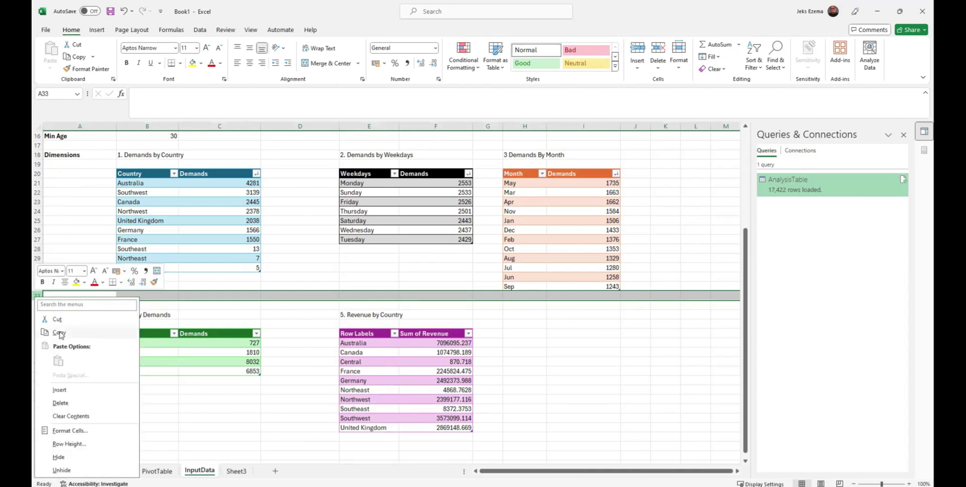
{"action": "left_click", "coordinate": [67, 388]}
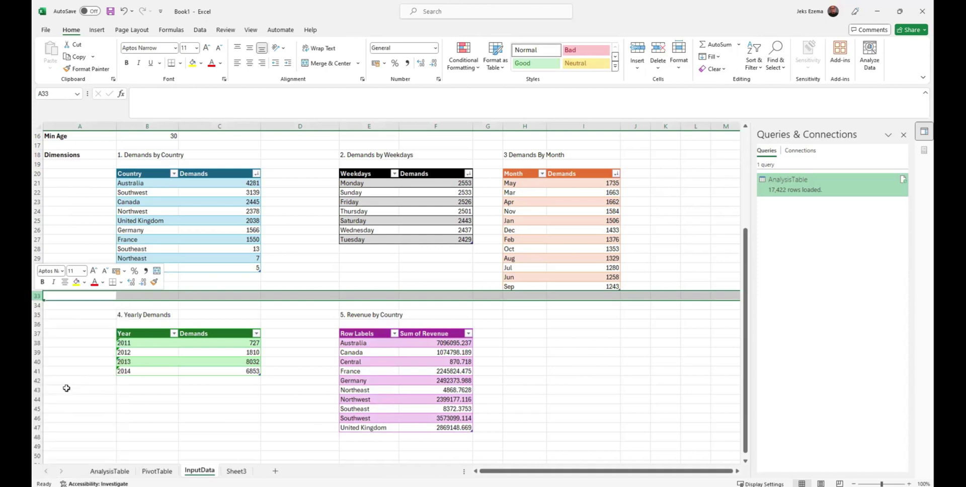
Enter the title "6. Revenue By Weekdays" in H36, level with the Revenue by Country title
{"action": "left_click", "coordinate": [518, 326]}
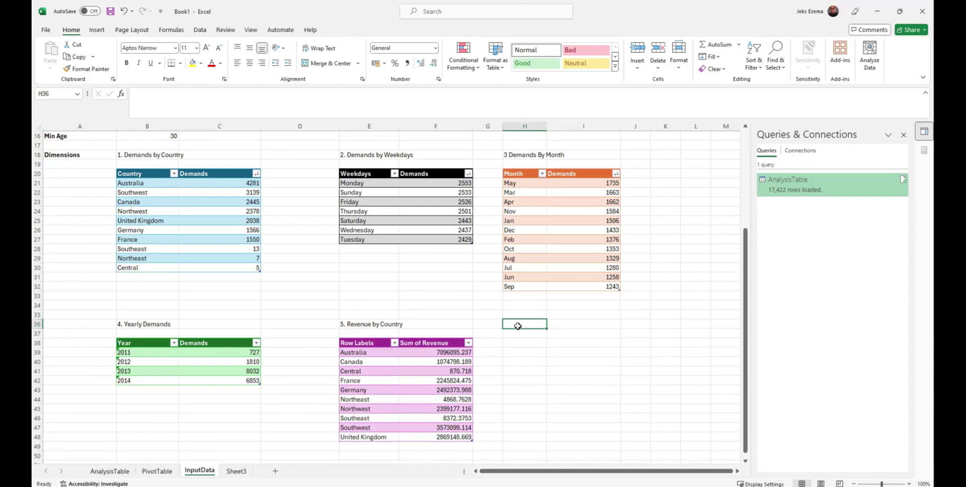
{"action": "type", "text": "6."}
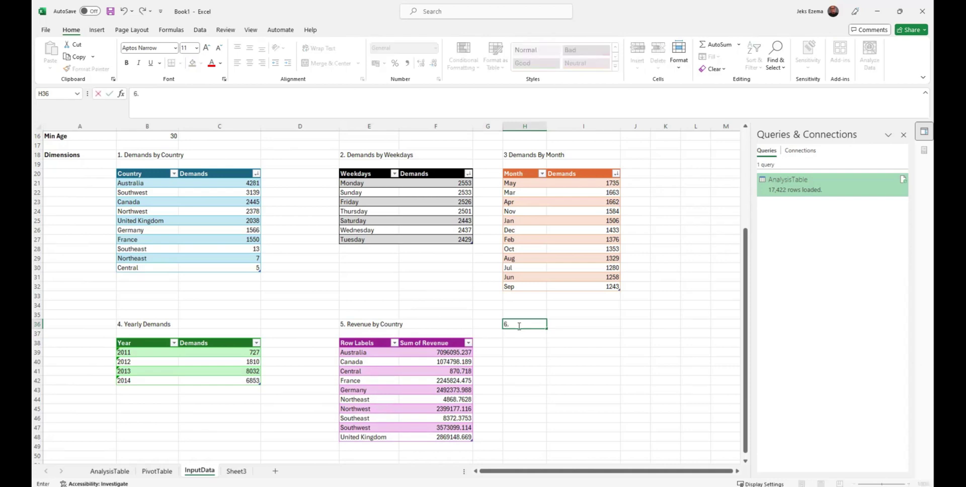
{"action": "scroll", "coordinate": [443, 282], "scroll_direction": "up", "scroll_amount": 5}
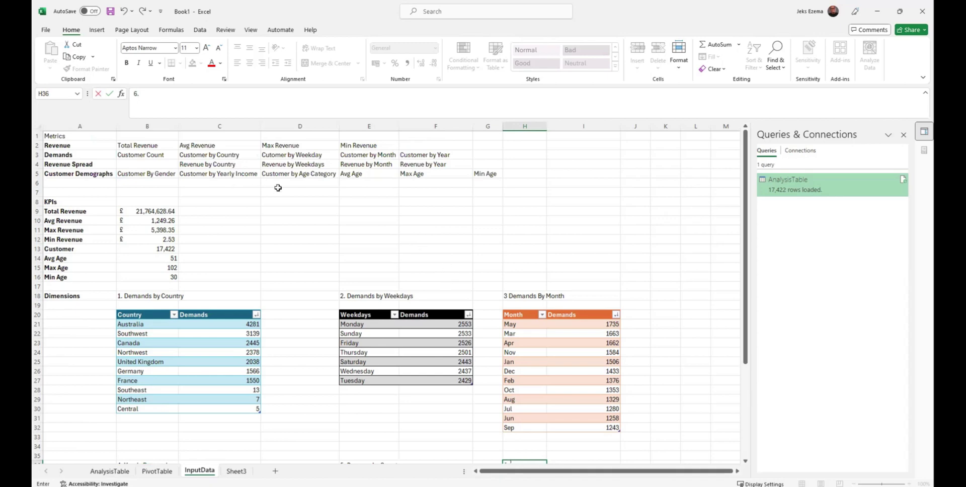
{"action": "scroll", "coordinate": [360, 233], "scroll_direction": "down", "scroll_amount": 1}
{"action": "scroll", "coordinate": [360, 233], "scroll_direction": "down", "scroll_amount": 5}
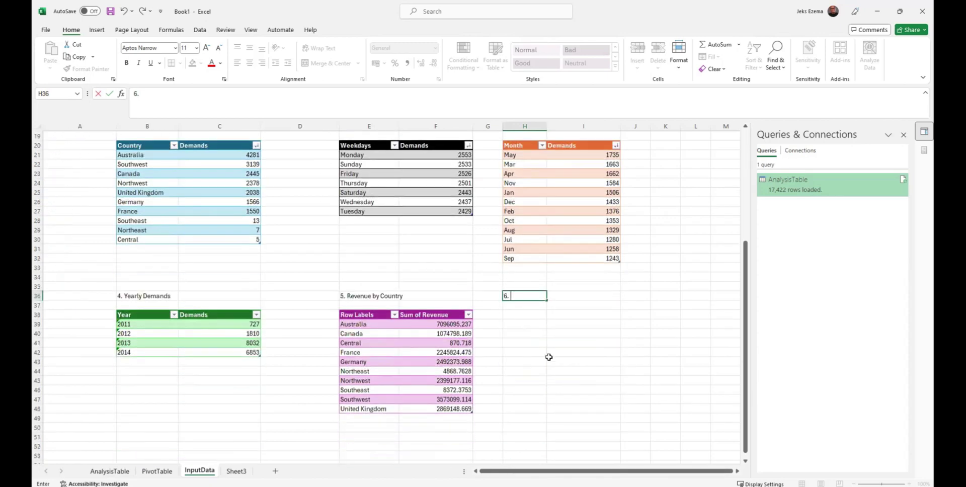
{"action": "type", "text": "Weekly Reve"}
{"action": "key", "text": "BackSpace"}
{"action": "key", "text": "BackSpace"}
{"action": "key", "text": "BackSpace"}
{"action": "key", "text": "BackSpace"}
{"action": "key", "text": "BackSpace"}
{"action": "key", "text": "BackSpace"}
{"action": "key", "text": "BackSpace"}
{"action": "key", "text": "BackSpace"}
{"action": "type", "text": "Revenue By Week"}
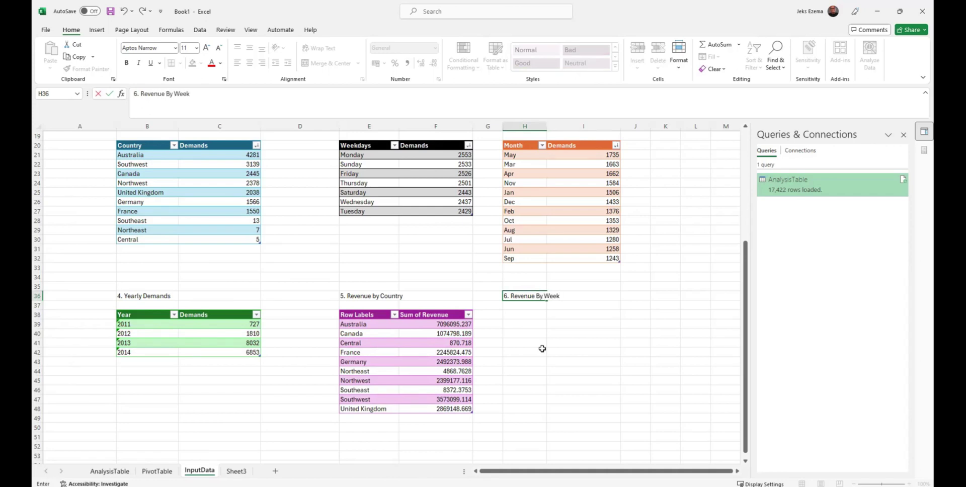
{"action": "type", "text": "days"}
{"action": "key", "text": "Return"}
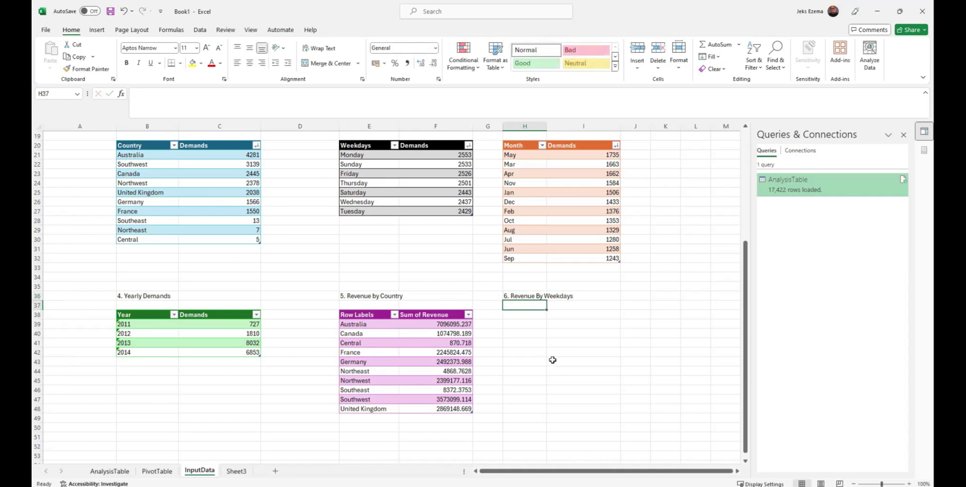
Rename the headers of the Revenue by Country table to "Country" and "Revenue"
{"action": "left_click", "coordinate": [513, 313]}
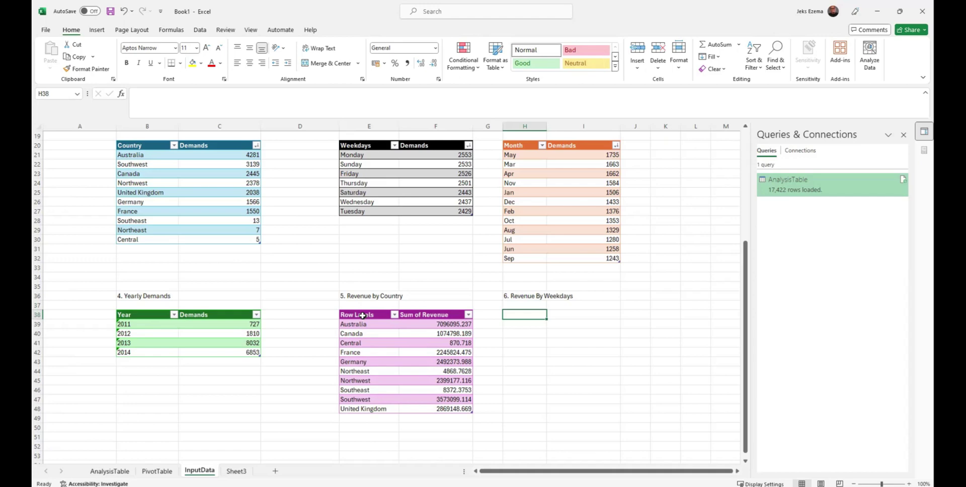
{"action": "left_click", "coordinate": [362, 315]}
{"action": "type", "text": "Country"}
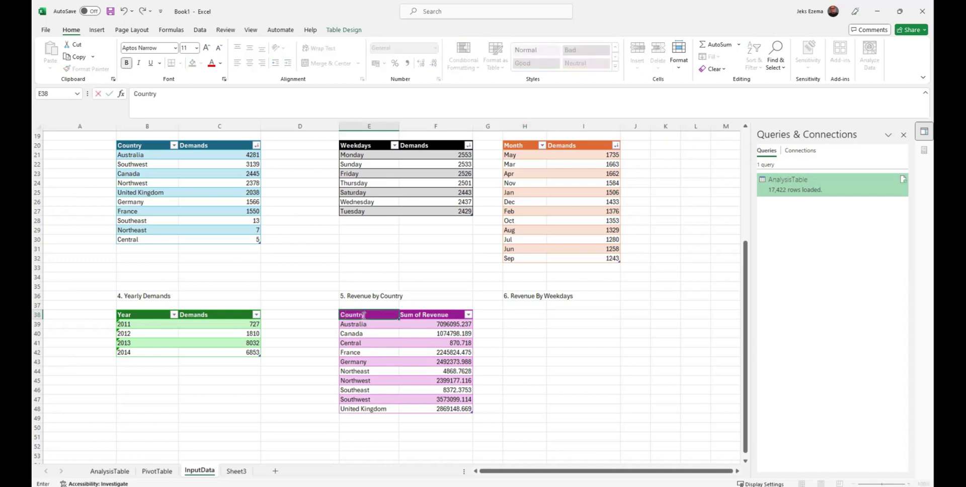
{"action": "left_click", "coordinate": [412, 316]}
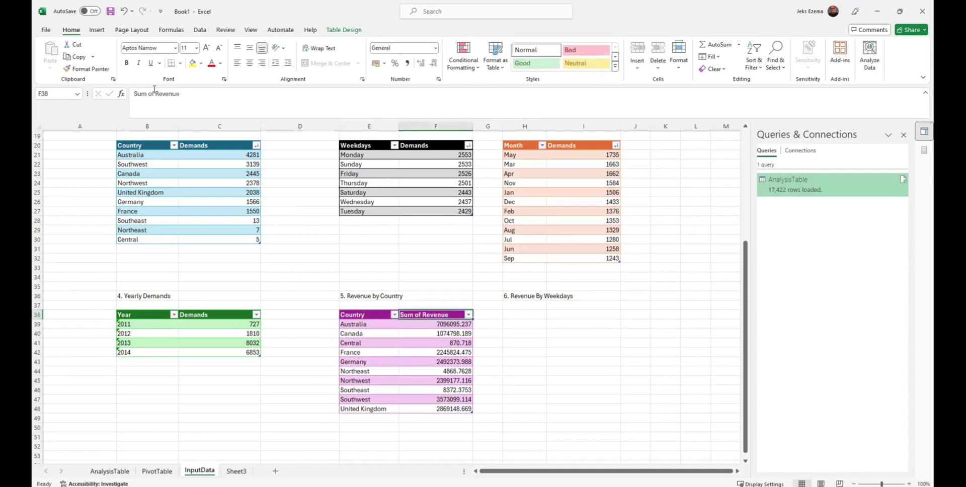
{"action": "left_click_drag", "start_coordinate": [155, 93], "coordinate": [132, 94]}
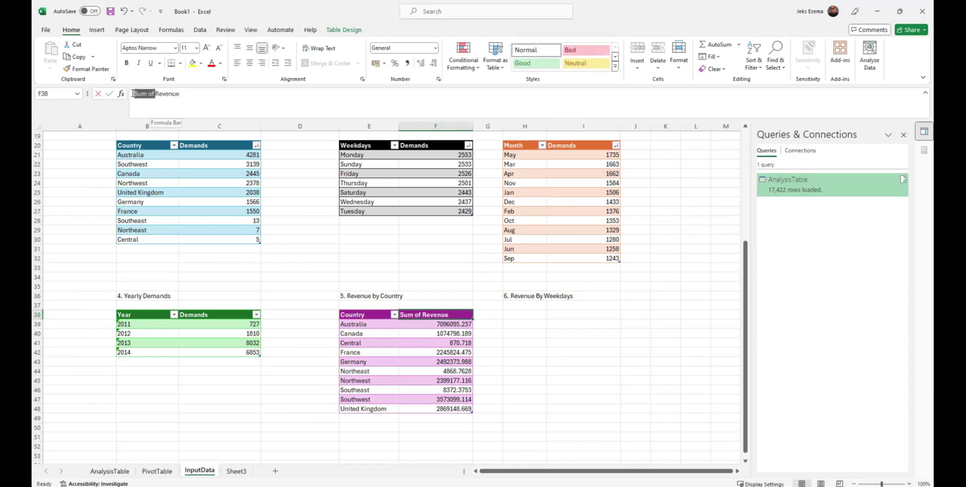
{"action": "key", "text": "BackSpace"}
{"action": "key", "text": "Return"}
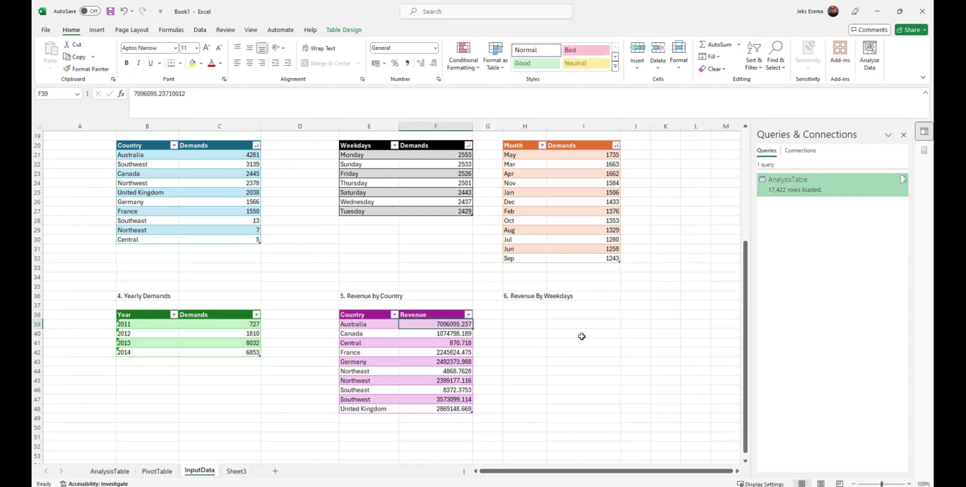
In the PivotTable sheet, replace Country with Order Weekdays as the pivot's row field, keeping Sum of Revenue as values
{"action": "left_click", "coordinate": [518, 316]}
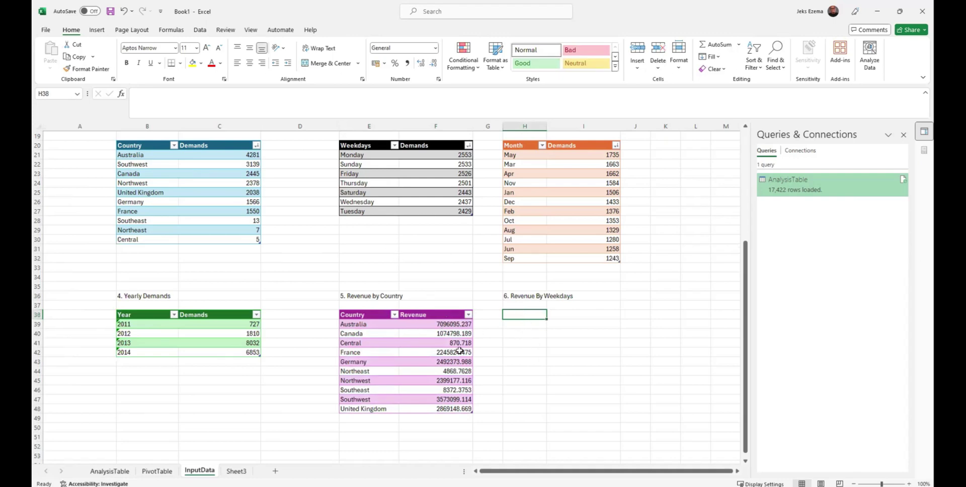
{"action": "left_click", "coordinate": [158, 471]}
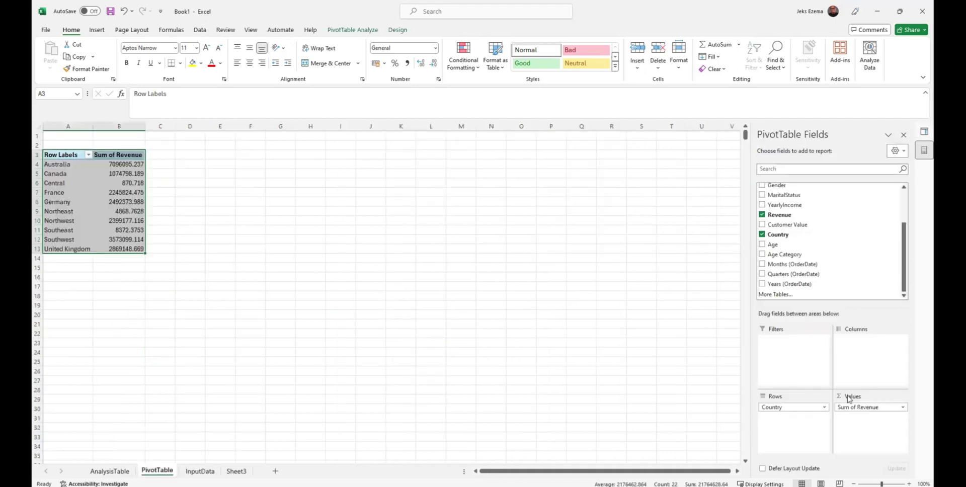
{"action": "left_click_drag", "start_coordinate": [784, 408], "coordinate": [609, 352]}
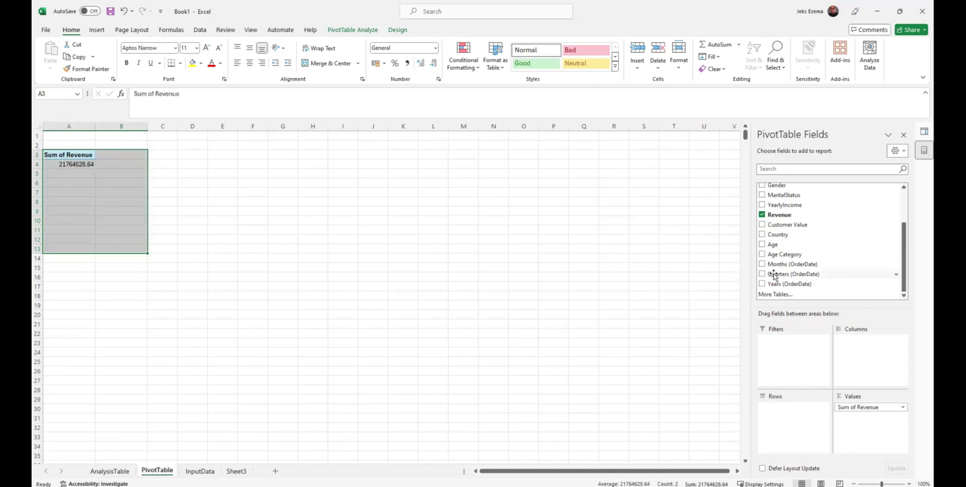
{"action": "scroll", "coordinate": [784, 245], "scroll_direction": "up", "scroll_amount": 2}
{"action": "scroll", "coordinate": [785, 245], "scroll_direction": "down", "scroll_amount": 1}
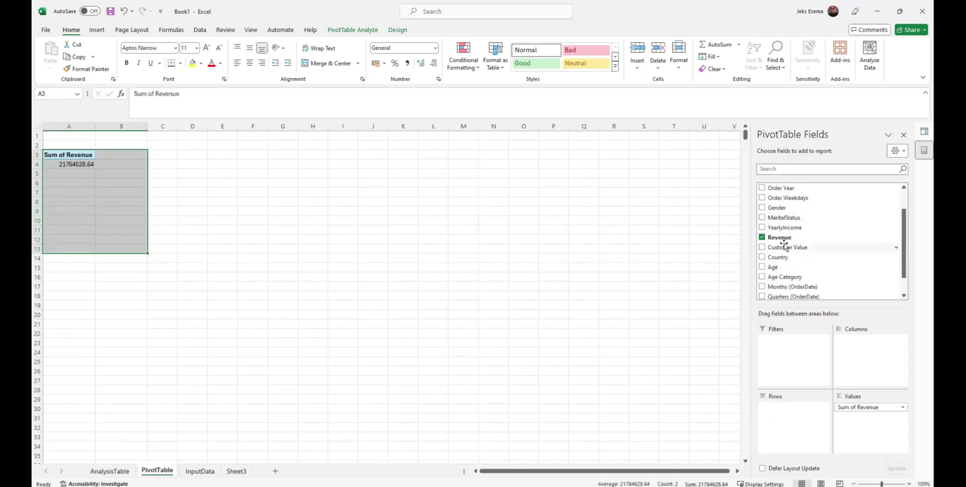
{"action": "scroll", "coordinate": [784, 245], "scroll_direction": "up", "scroll_amount": 1}
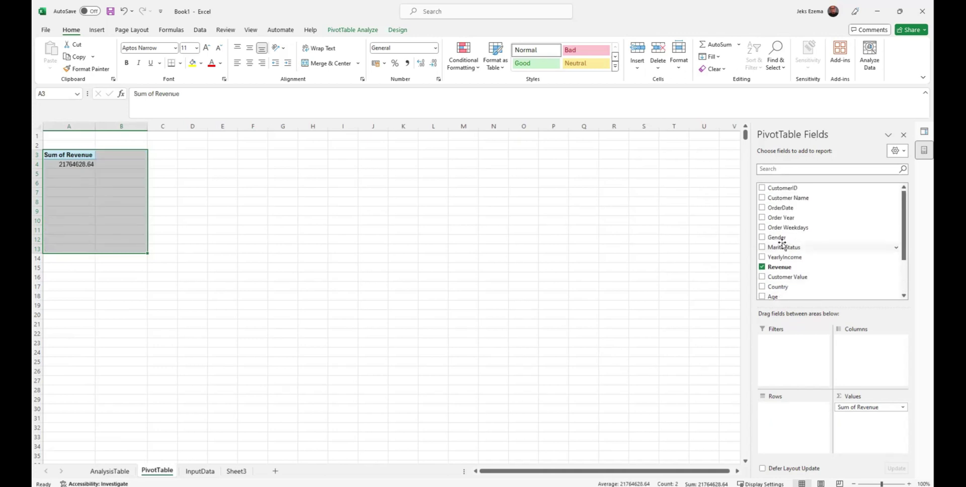
{"action": "scroll", "coordinate": [784, 245], "scroll_direction": "down", "scroll_amount": 2}
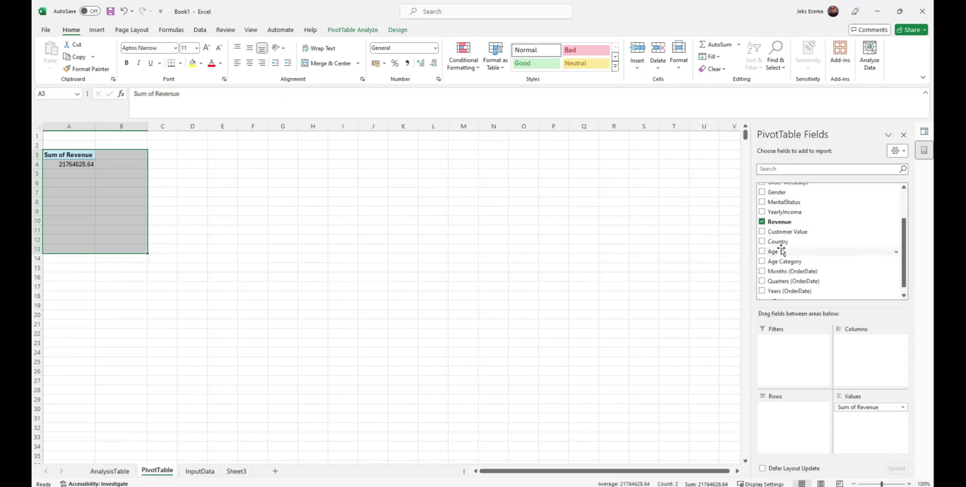
{"action": "scroll", "coordinate": [781, 252], "scroll_direction": "down", "scroll_amount": 1}
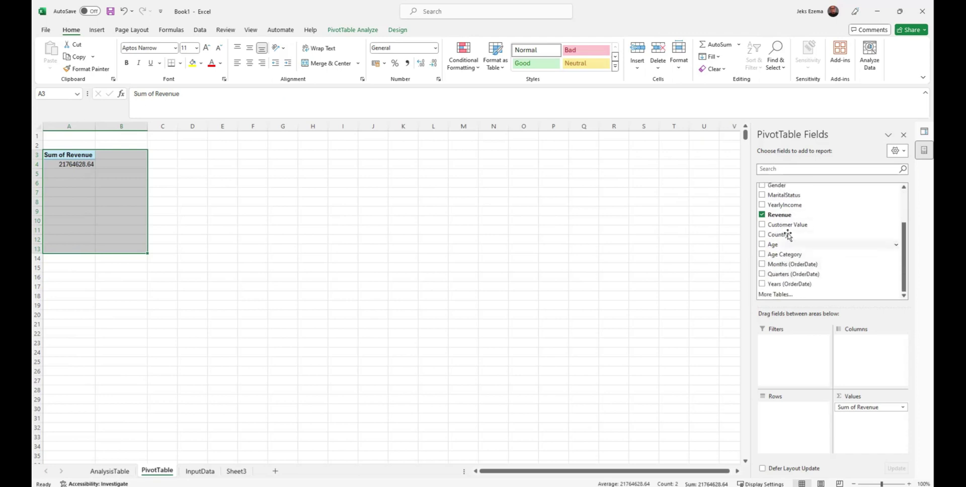
{"action": "scroll", "coordinate": [781, 251], "scroll_direction": "up", "scroll_amount": 2}
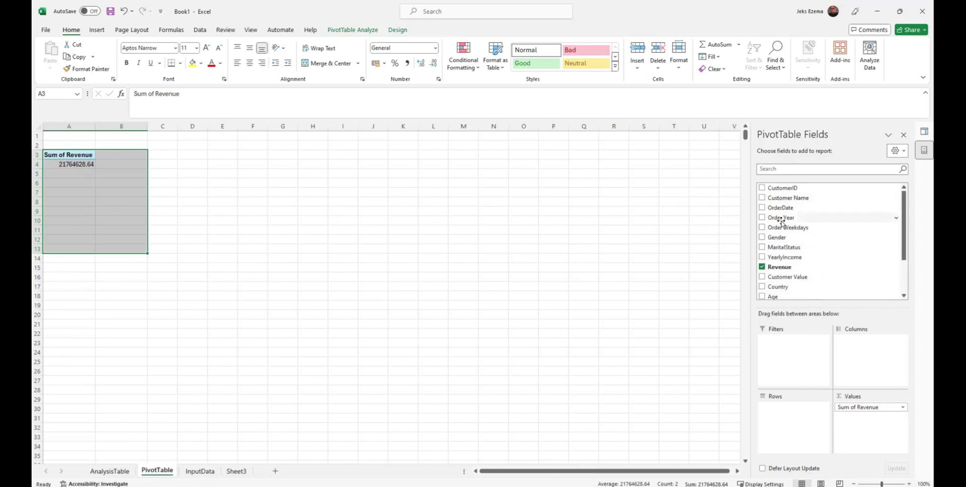
{"action": "left_click_drag", "start_coordinate": [779, 227], "coordinate": [788, 423]}
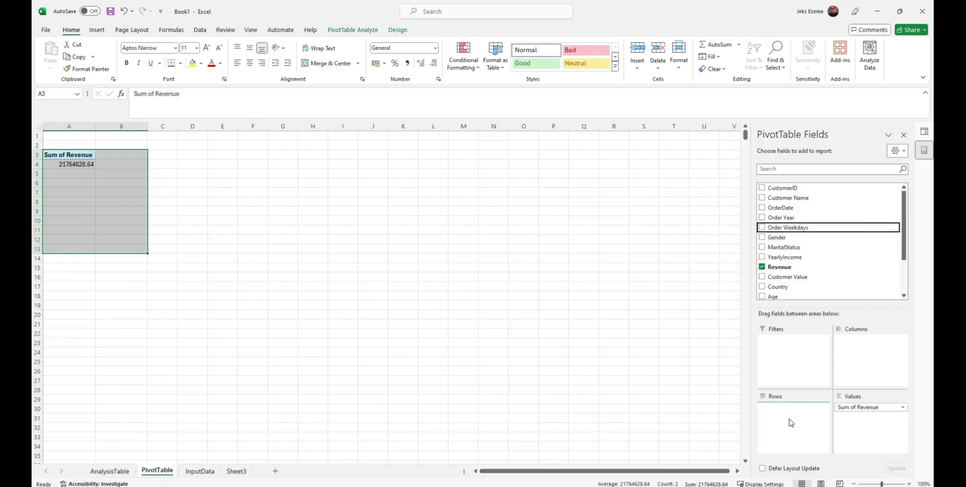
{"action": "left_click", "coordinate": [233, 323]}
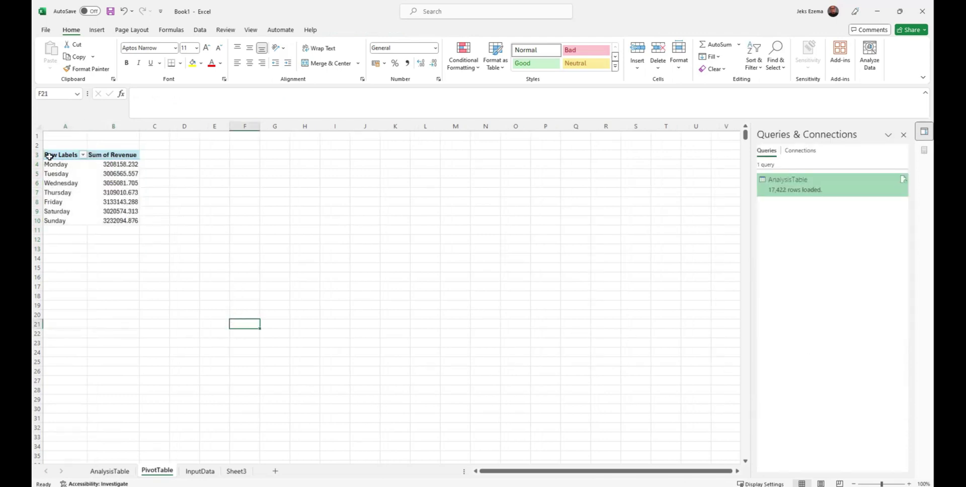
Copy the weekday revenue pivot A3:B10 and paste it as values into H38 of InputData
{"action": "left_click_drag", "start_coordinate": [48, 155], "coordinate": [117, 220]}
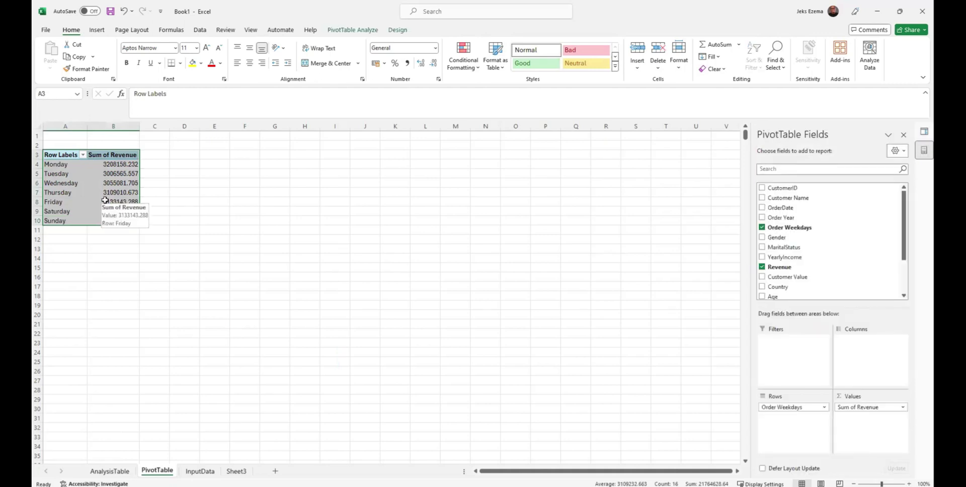
{"action": "key", "text": "ctrl+c"}
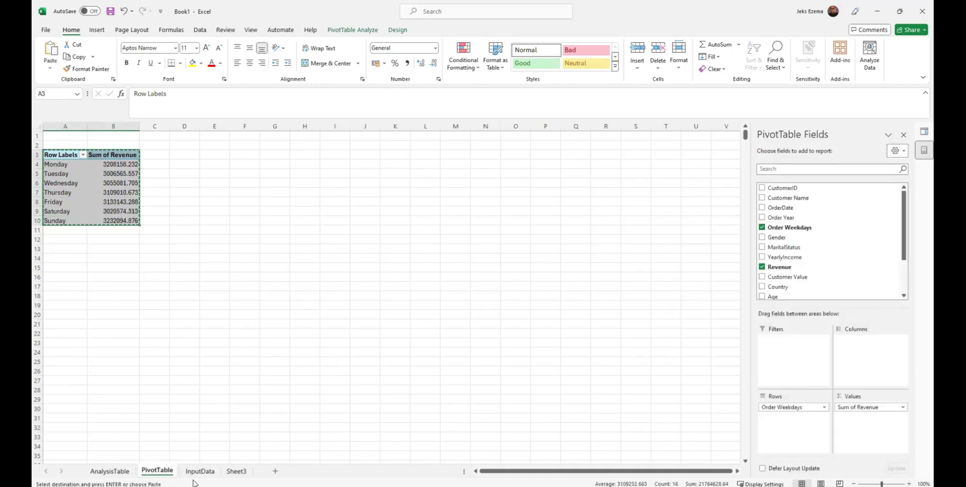
{"action": "left_click", "coordinate": [200, 471]}
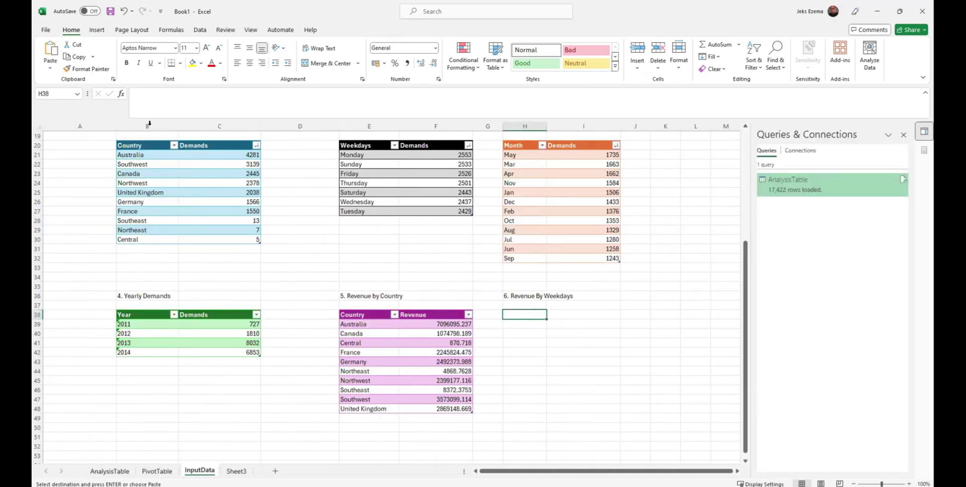
{"action": "left_click", "coordinate": [50, 68]}
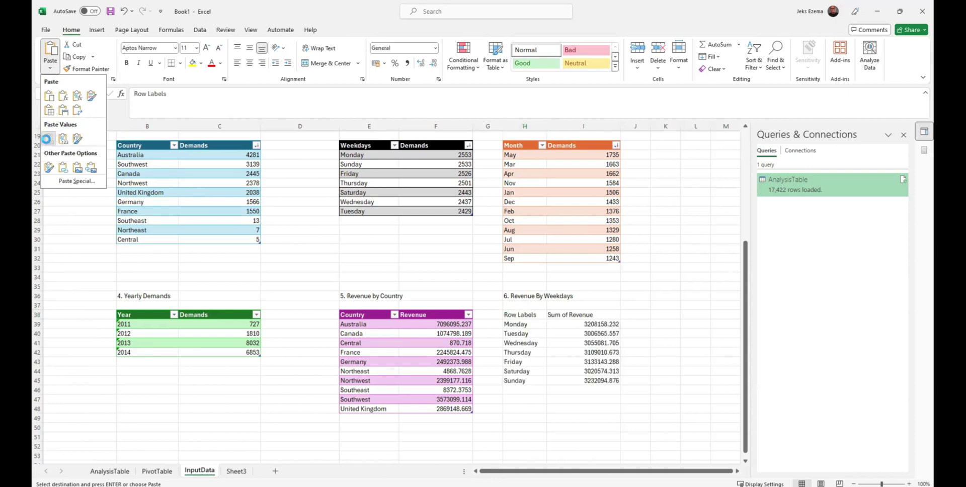
{"action": "left_click", "coordinate": [47, 139]}
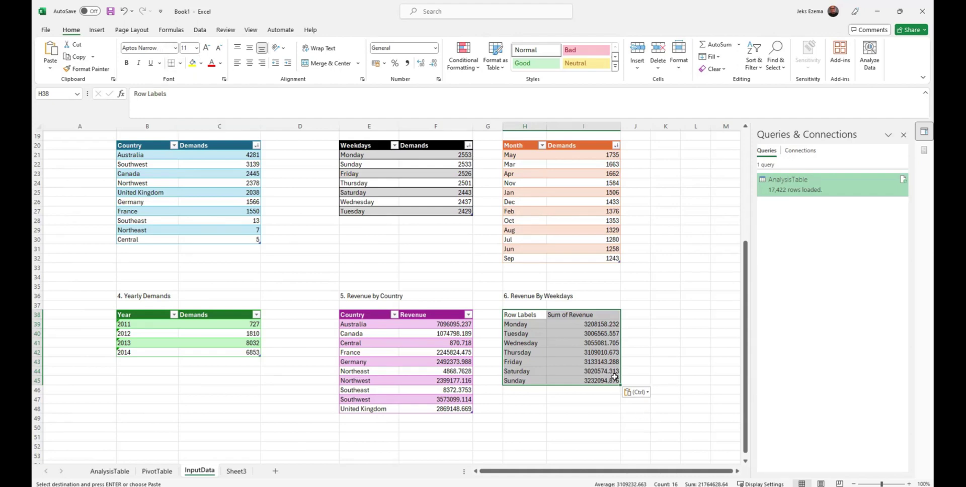
Convert the pasted weekday revenue range H38:I45 into a table with headers
{"action": "type", "text": "T"}
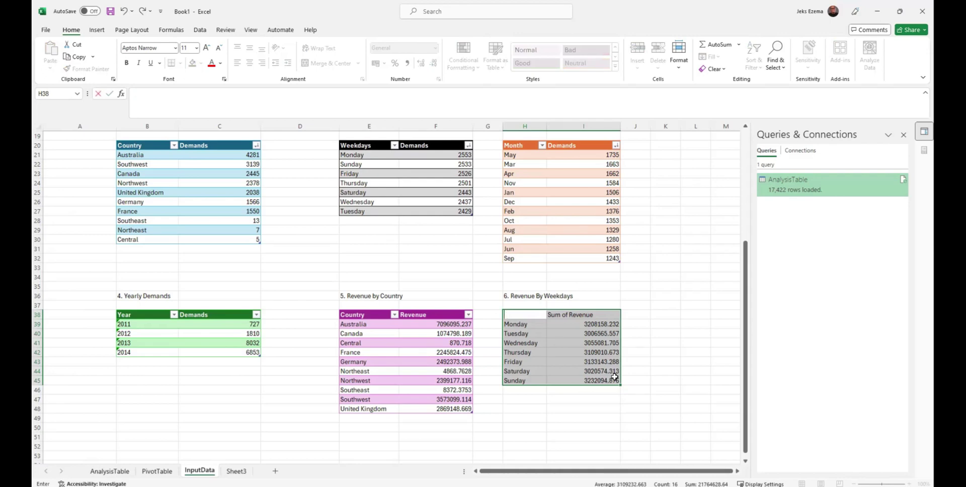
{"action": "left_click", "coordinate": [667, 359]}
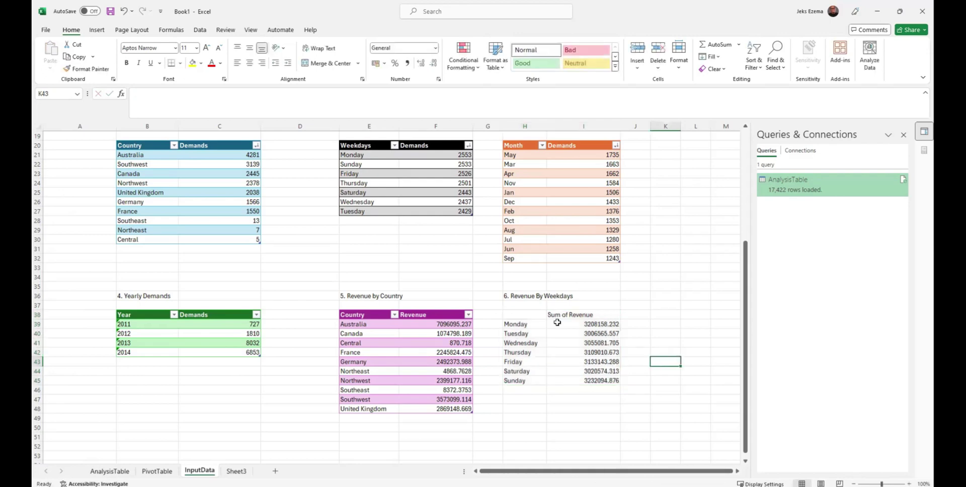
{"action": "left_click_drag", "start_coordinate": [529, 315], "coordinate": [604, 381]}
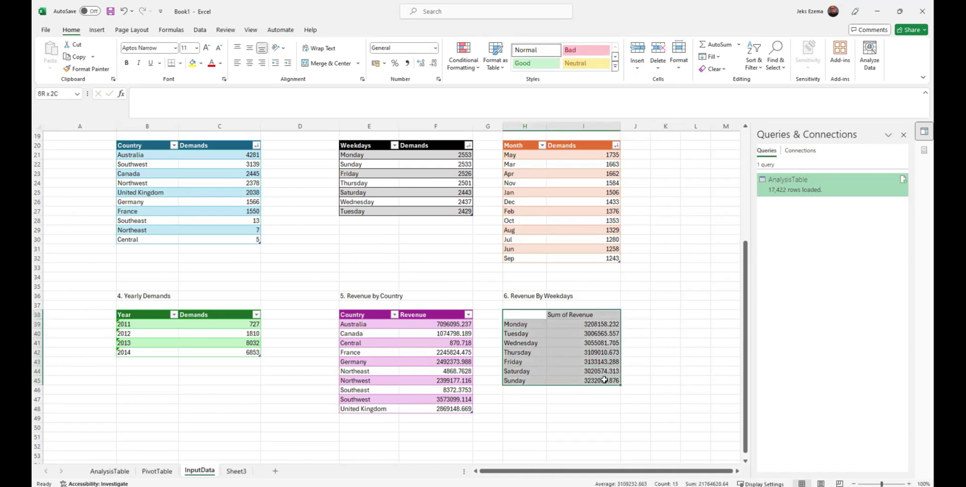
{"action": "key", "text": "ctrl+t"}
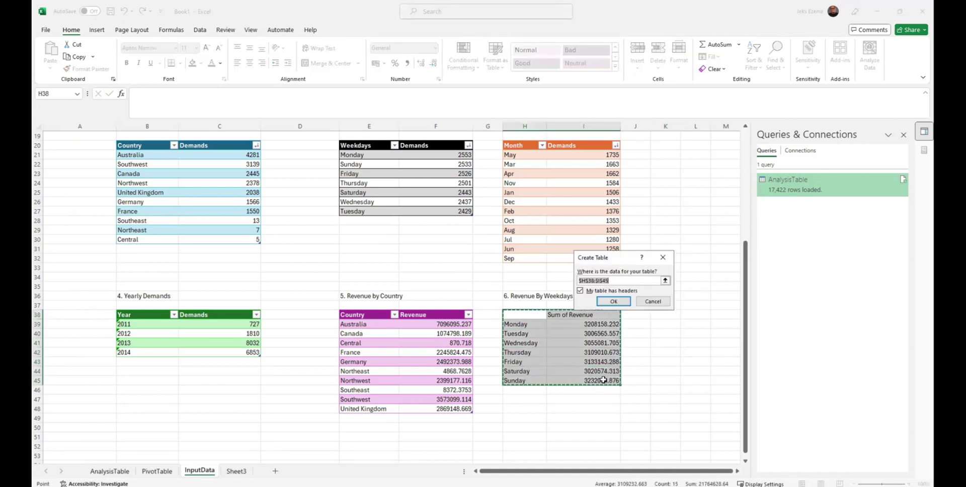
{"action": "left_click", "coordinate": [614, 301]}
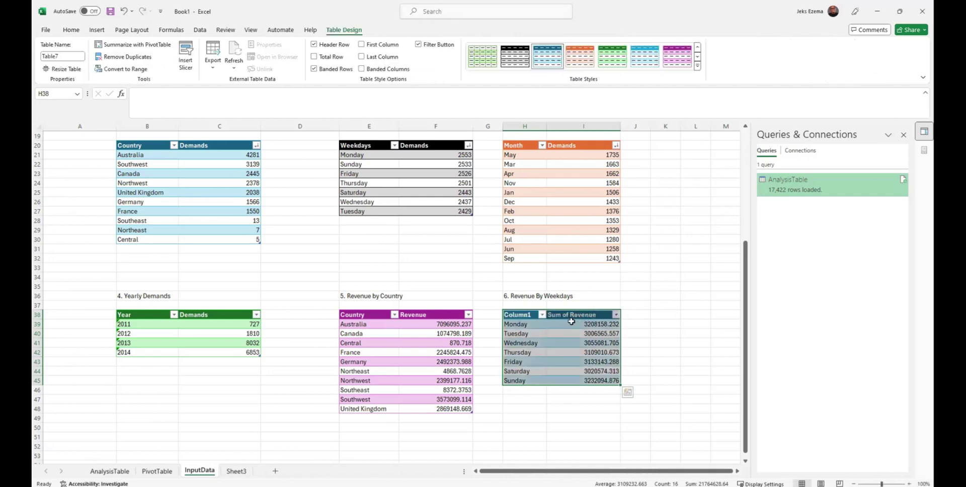
Rename the headers of the weekday revenue table to "Weekdays" and "Revenue"
{"action": "left_click", "coordinate": [520, 316]}
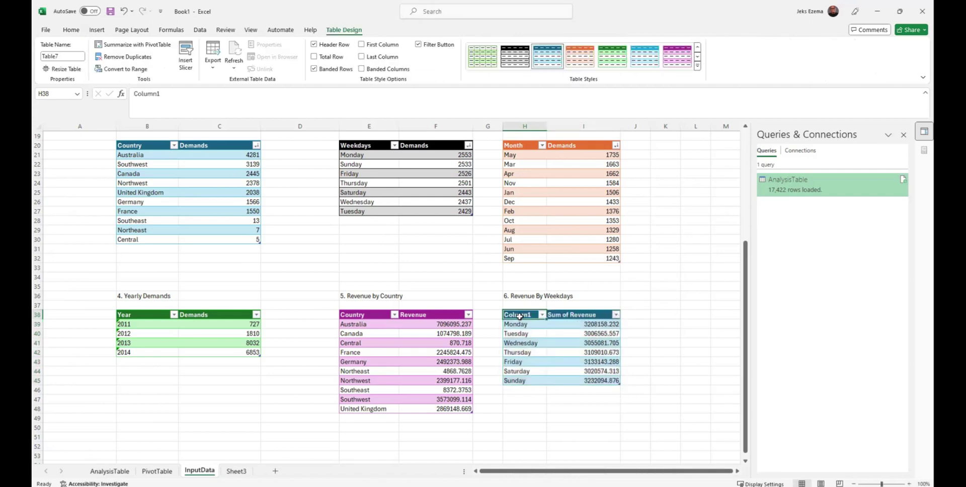
{"action": "type", "text": "Week"}
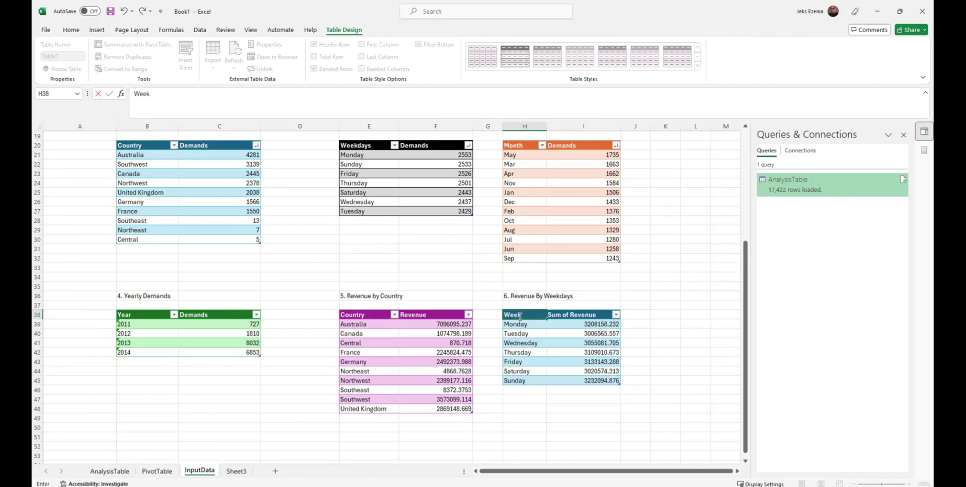
{"action": "type", "text": "days"}
{"action": "left_click", "coordinate": [584, 318]}
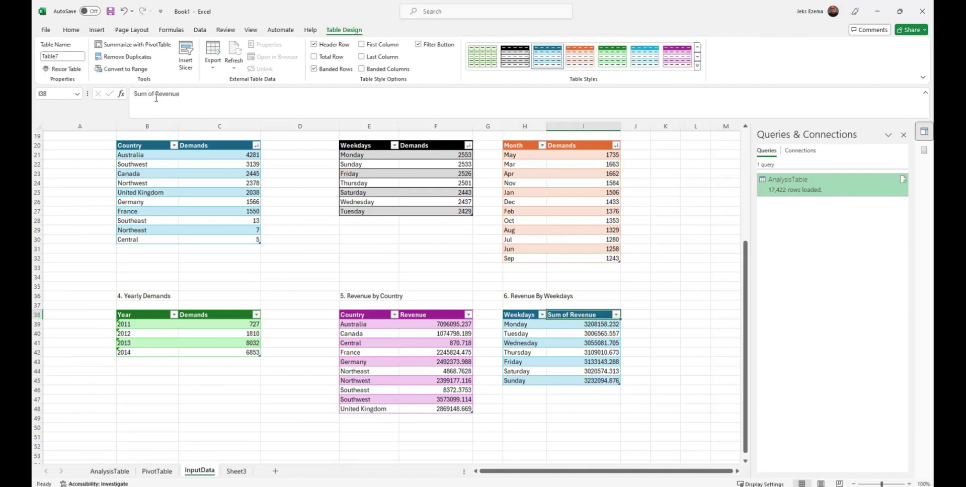
{"action": "left_click_drag", "start_coordinate": [156, 97], "coordinate": [133, 97]}
{"action": "key", "text": "BackSpace"}
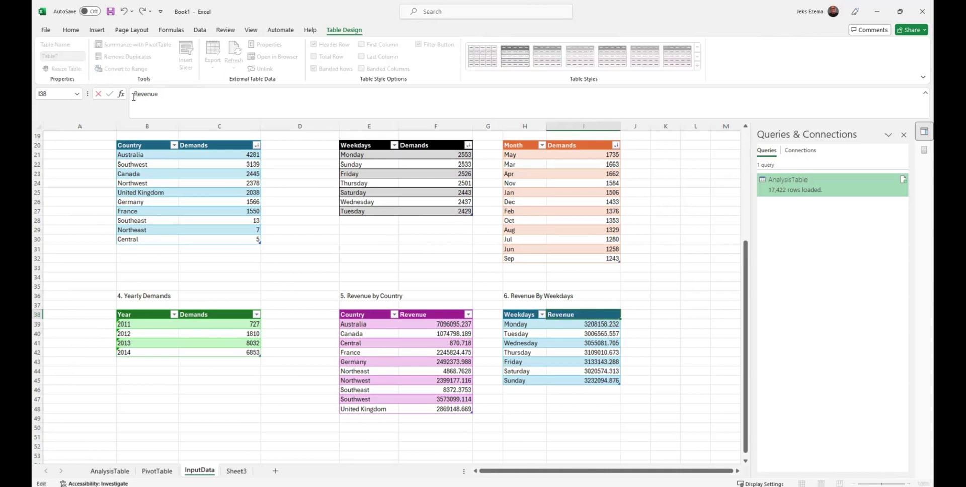
{"action": "left_click", "coordinate": [660, 324]}
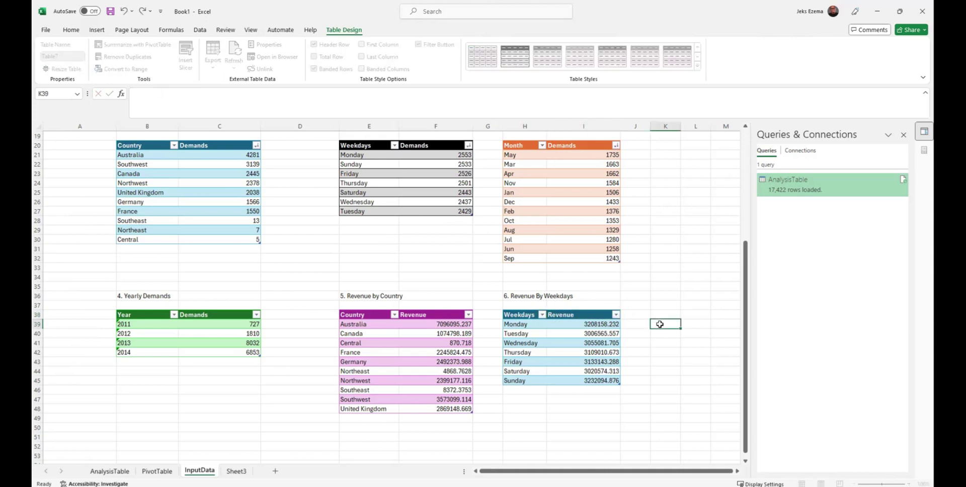
Apply the light orange banded table style to the Revenue By Weekdays table
{"action": "left_click", "coordinate": [579, 355]}
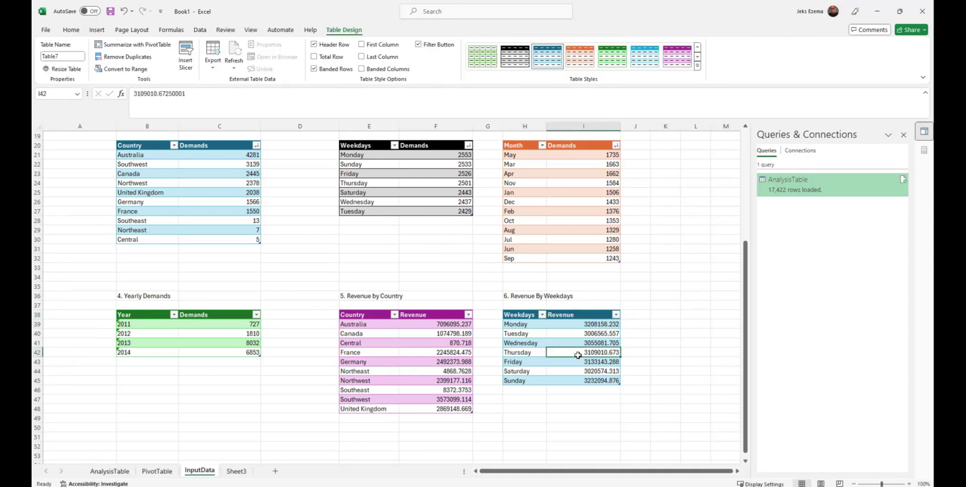
{"action": "left_click", "coordinate": [698, 66]}
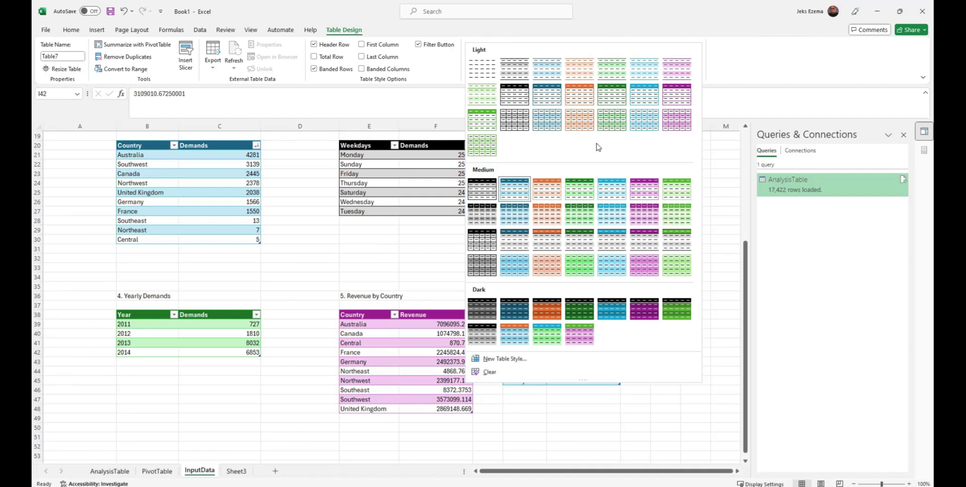
{"action": "left_click", "coordinate": [514, 75]}
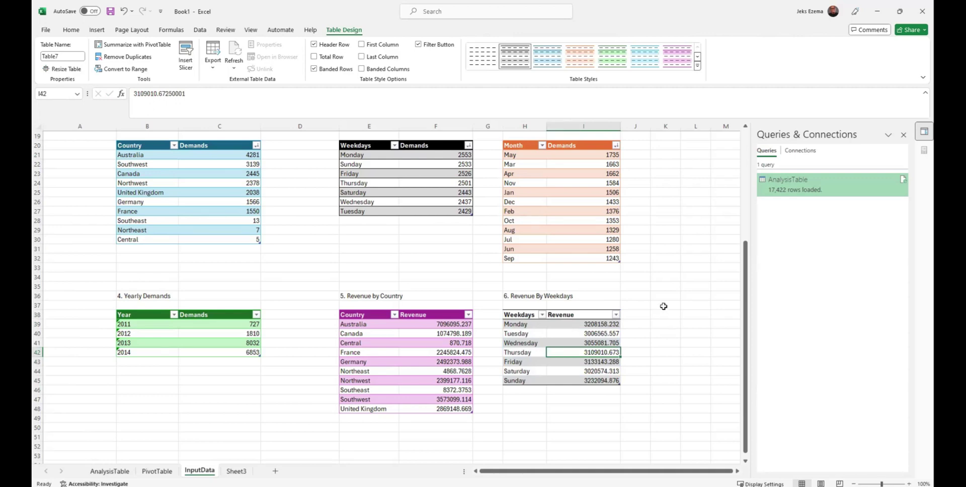
{"action": "left_click", "coordinate": [580, 60]}
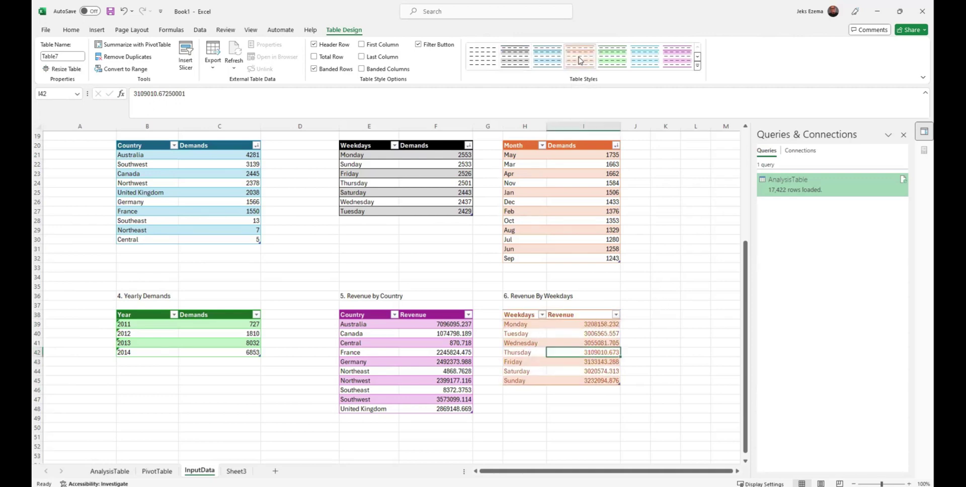
{"action": "left_click", "coordinate": [674, 335]}
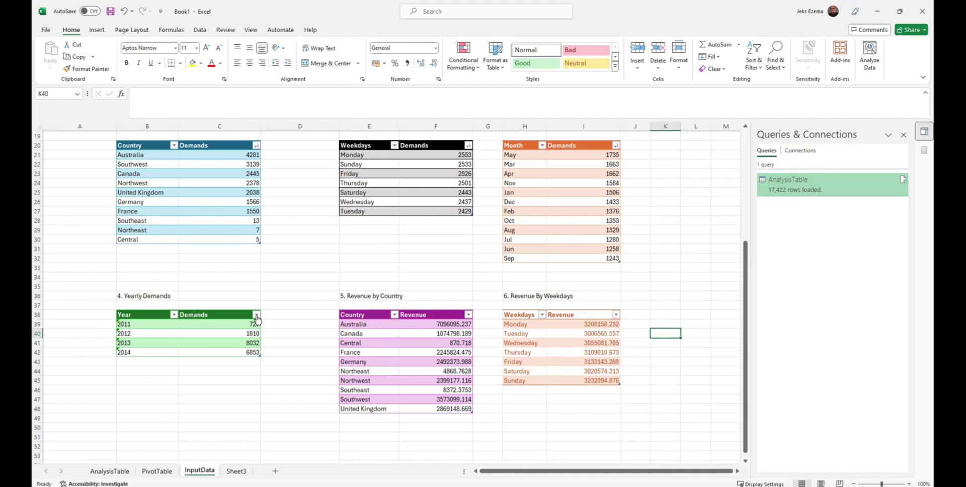
Sort the Revenue by Country and Revenue By Weekdays tables by Revenue from largest to smallest
{"action": "left_click", "coordinate": [258, 315]}
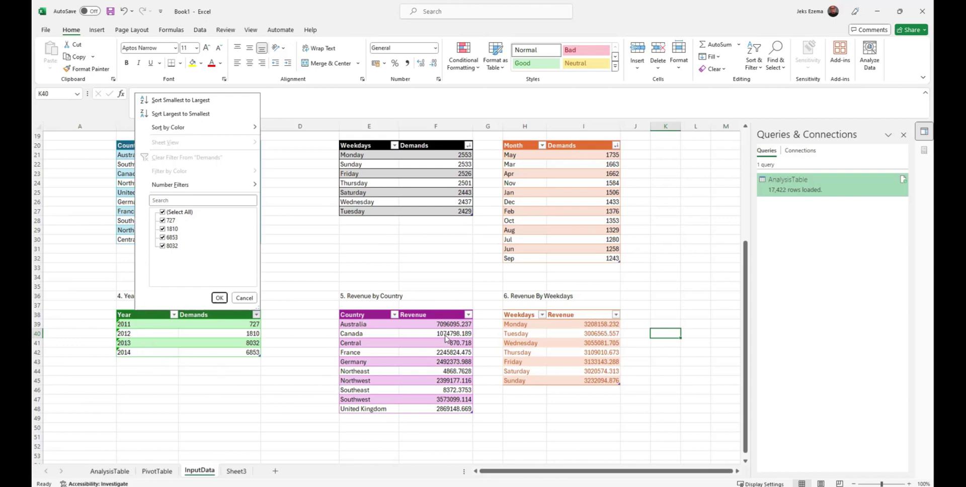
{"action": "left_click", "coordinate": [271, 418]}
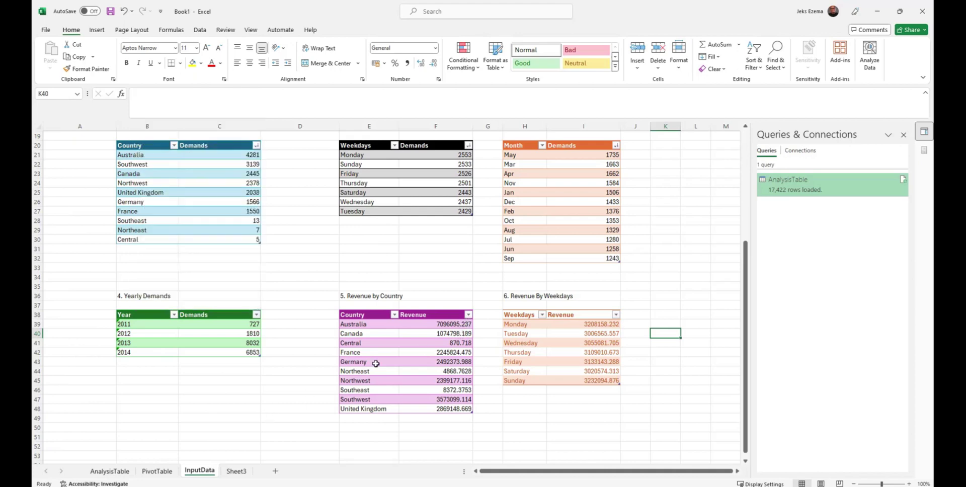
{"action": "left_click", "coordinate": [468, 316]}
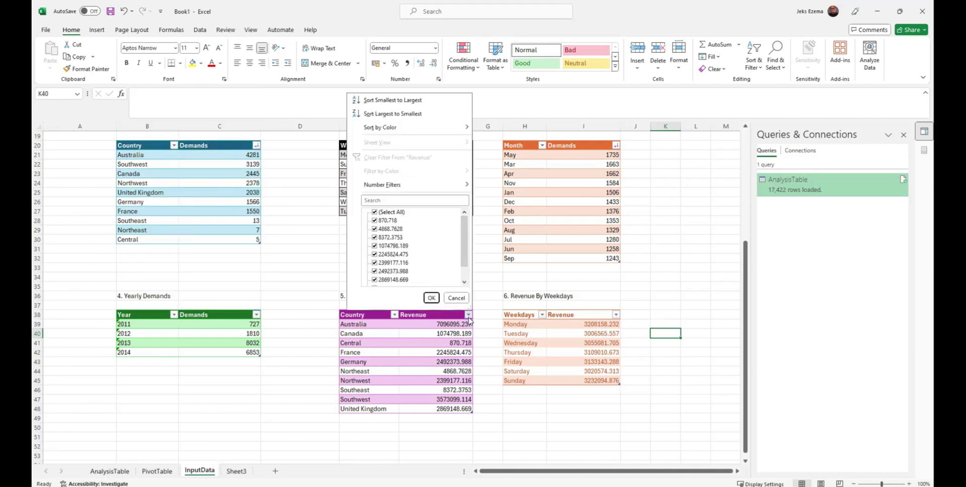
{"action": "left_click", "coordinate": [408, 114]}
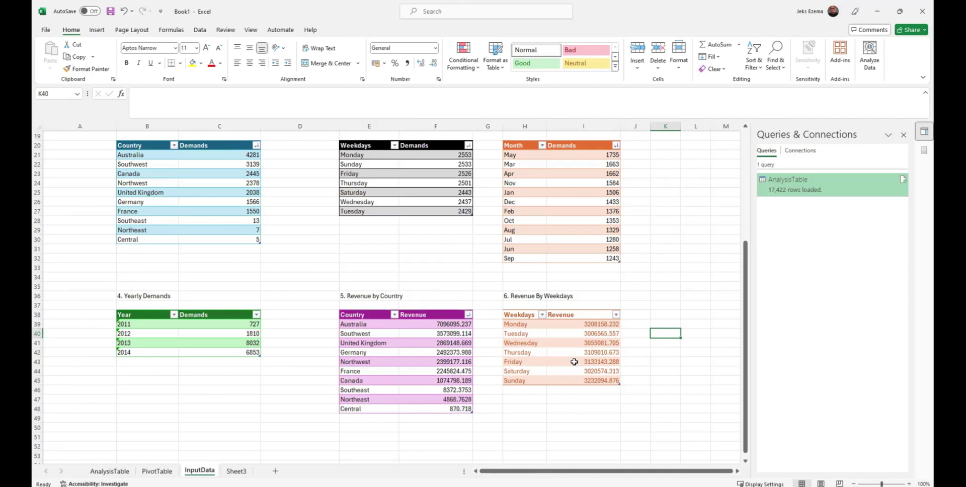
{"action": "left_click", "coordinate": [616, 316]}
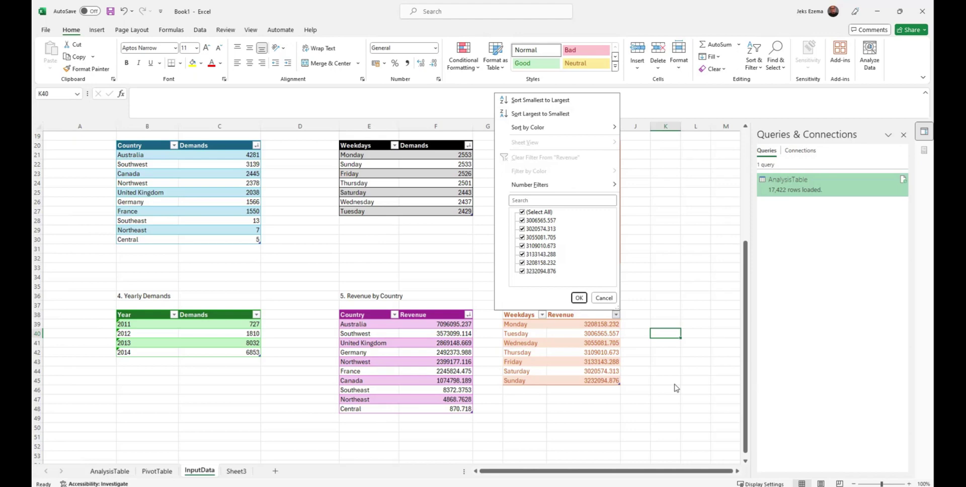
{"action": "left_click", "coordinate": [548, 114]}
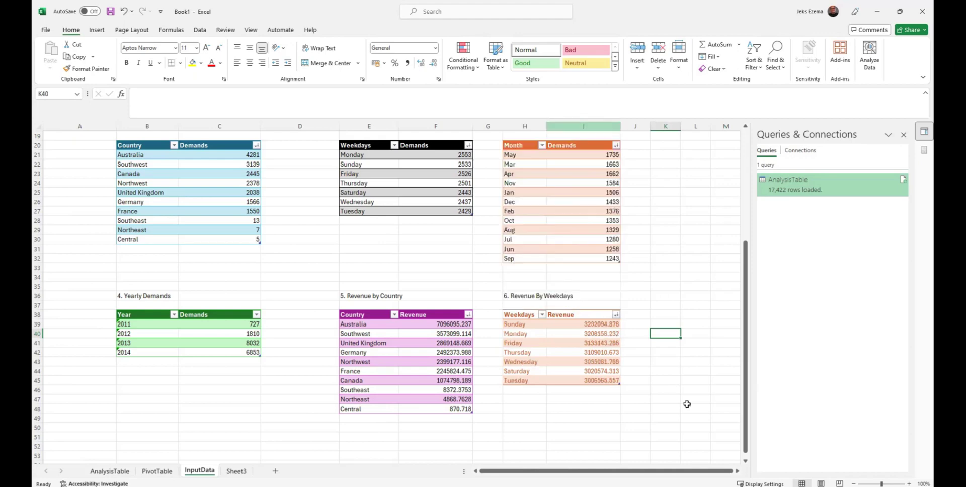
{"action": "left_click", "coordinate": [674, 408]}
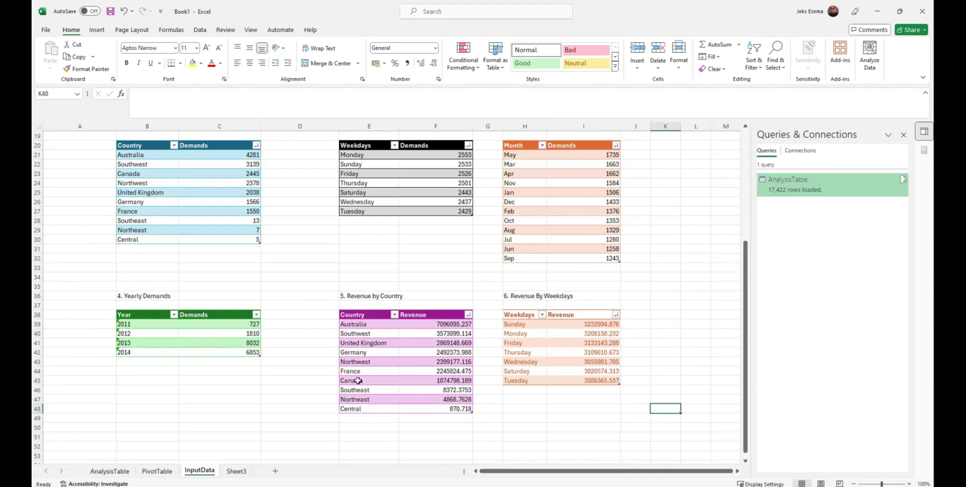
{"action": "scroll", "coordinate": [225, 396], "scroll_direction": "up", "scroll_amount": 4}
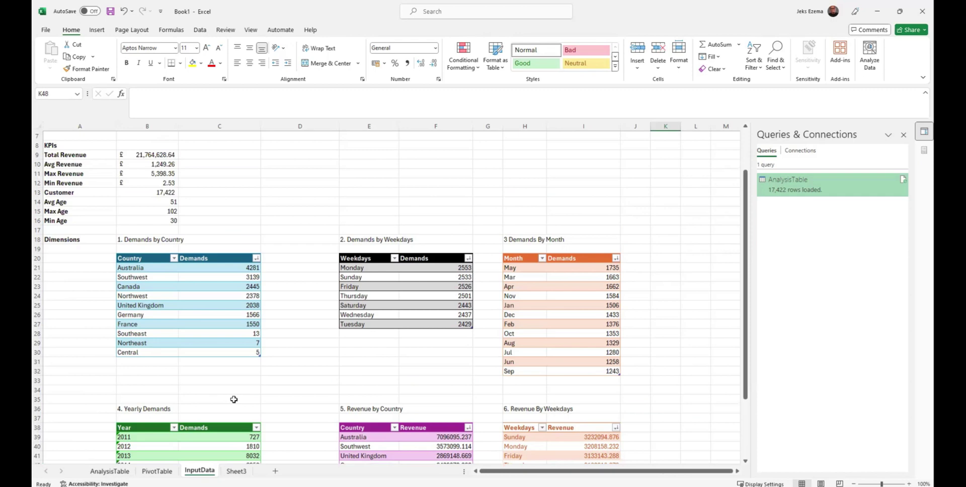
{"action": "scroll", "coordinate": [236, 391], "scroll_direction": "down", "scroll_amount": 5}
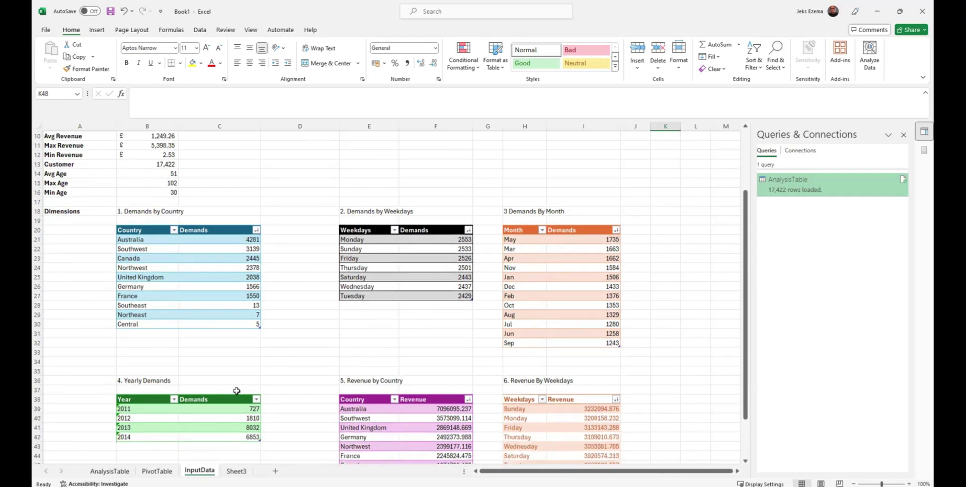
{"action": "scroll", "coordinate": [237, 391], "scroll_direction": "down", "scroll_amount": 1}
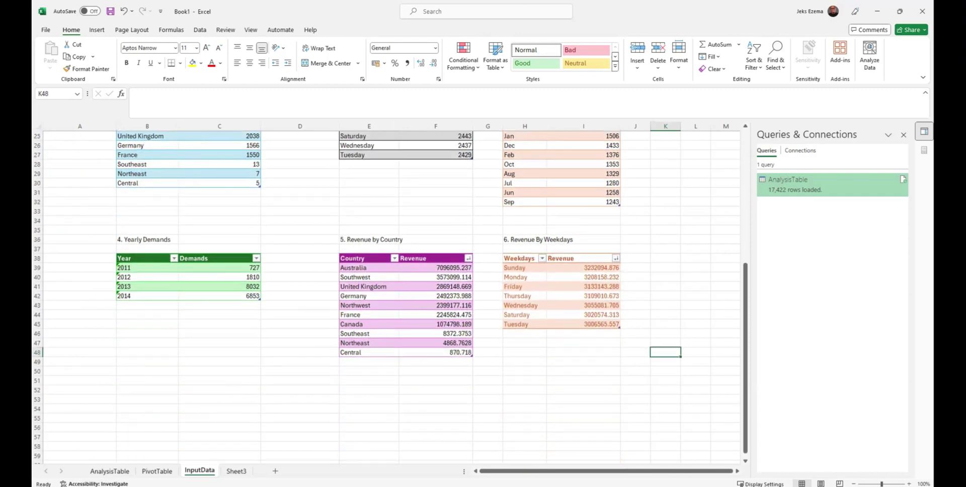
{"action": "left_click", "coordinate": [158, 471]}
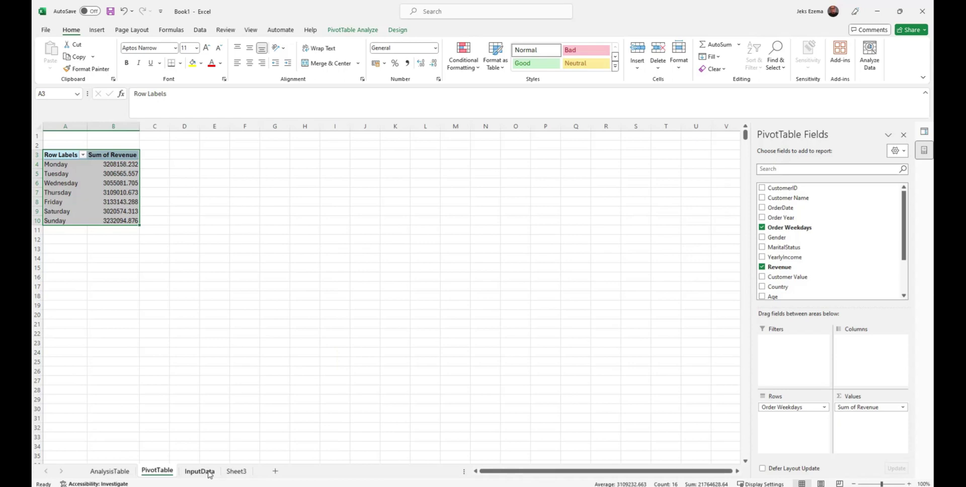
{"action": "left_click", "coordinate": [200, 472]}
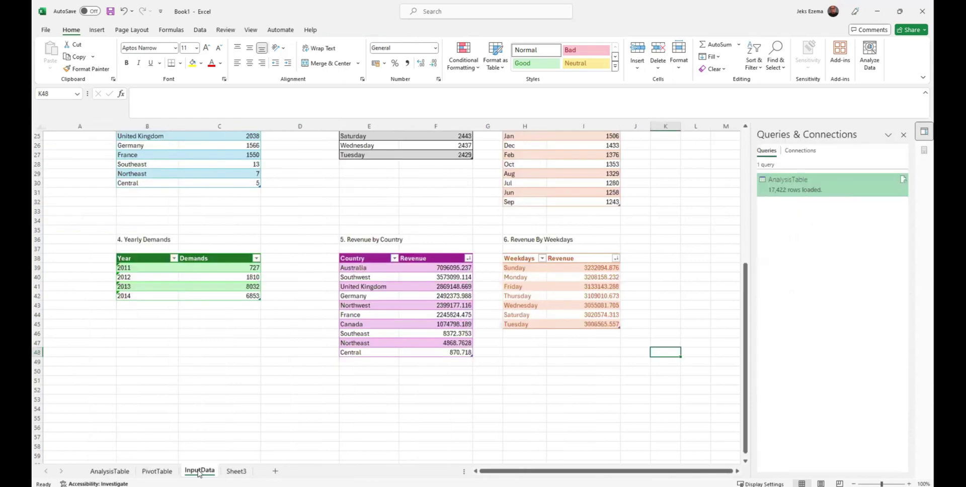
Enter "Revenue by Customer" in cell B4 of the Revenue Spread row in the Metrics list
{"action": "scroll", "coordinate": [211, 420], "scroll_direction": "up", "scroll_amount": 7}
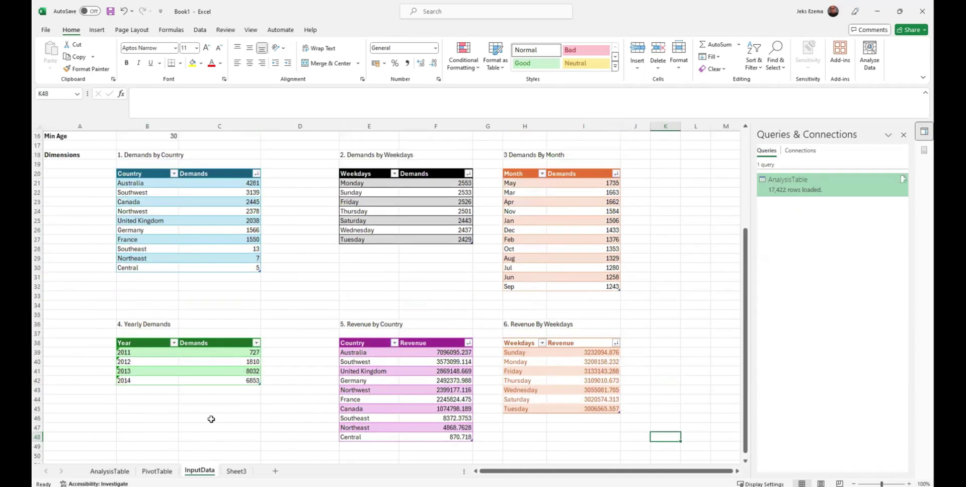
{"action": "scroll", "coordinate": [212, 419], "scroll_direction": "up", "scroll_amount": 1}
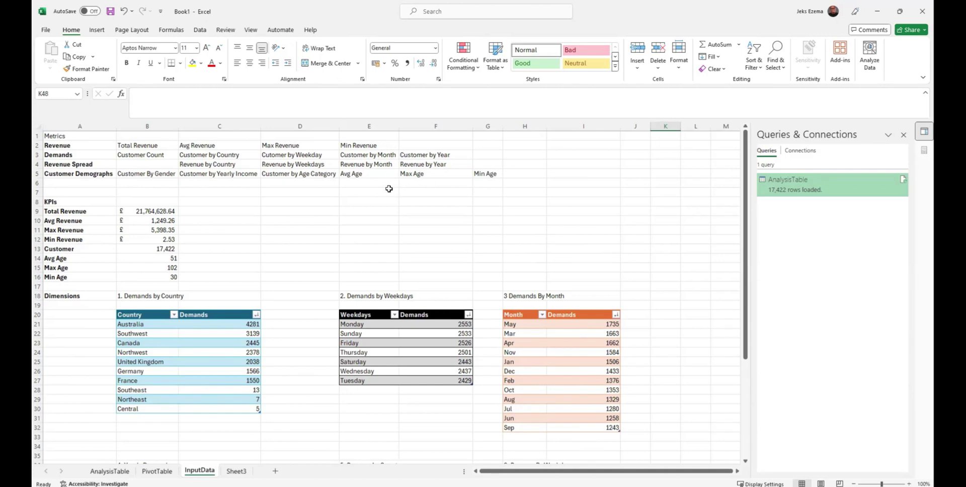
{"action": "left_click", "coordinate": [131, 165]}
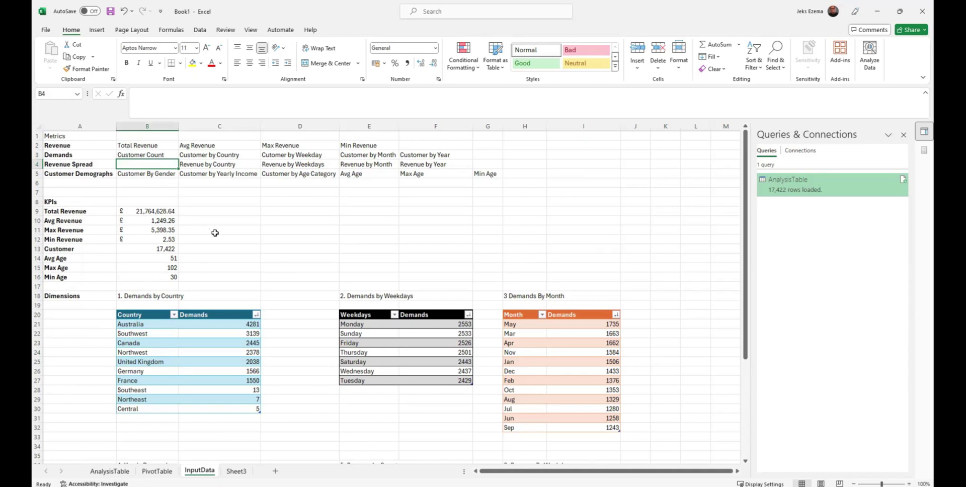
{"action": "type", "text": "Reve"}
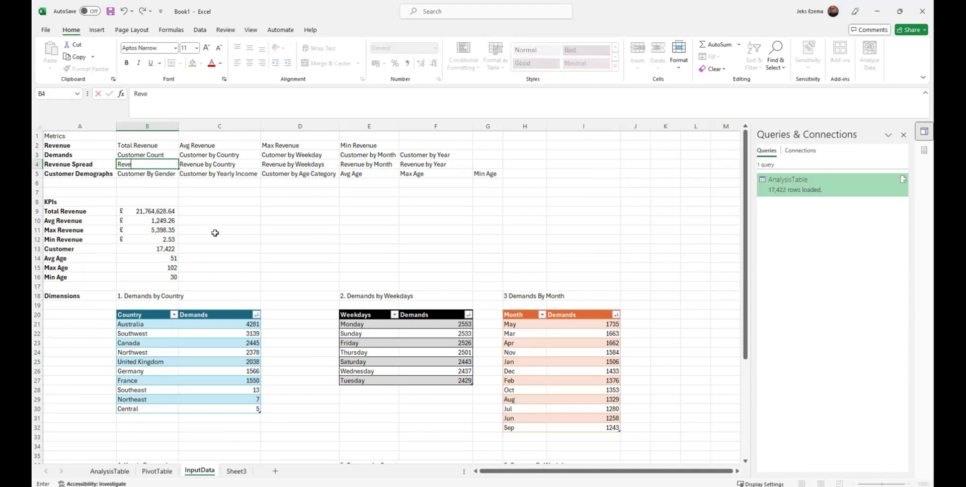
{"action": "type", "text": "nue by Customer"}
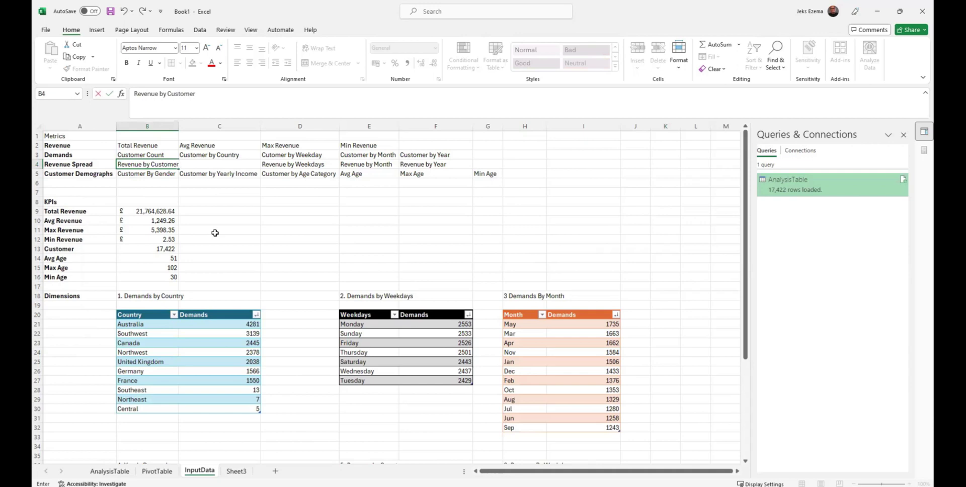
Review the metrics list, KPIs and existing dimension tables on the InputData sheet to find the remaining revenue breakdowns
{"action": "left_click", "coordinate": [215, 233]}
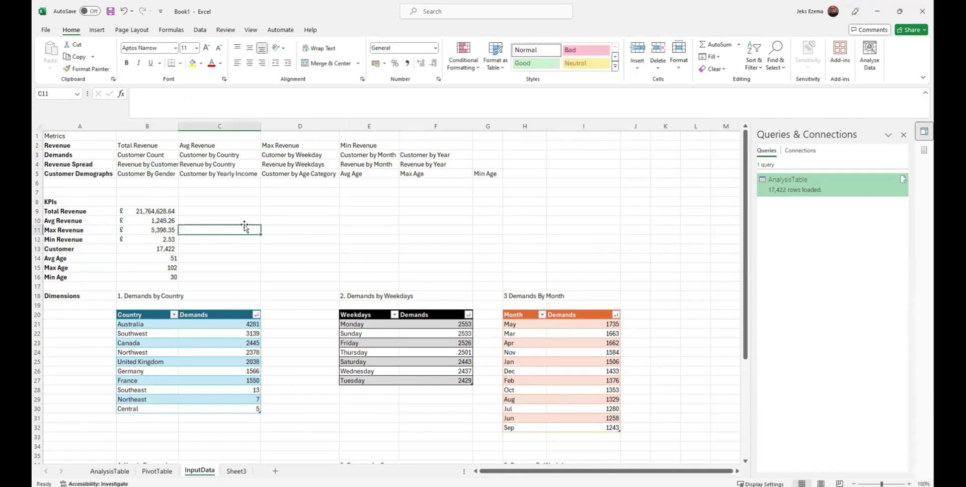
{"action": "left_click", "coordinate": [151, 166]}
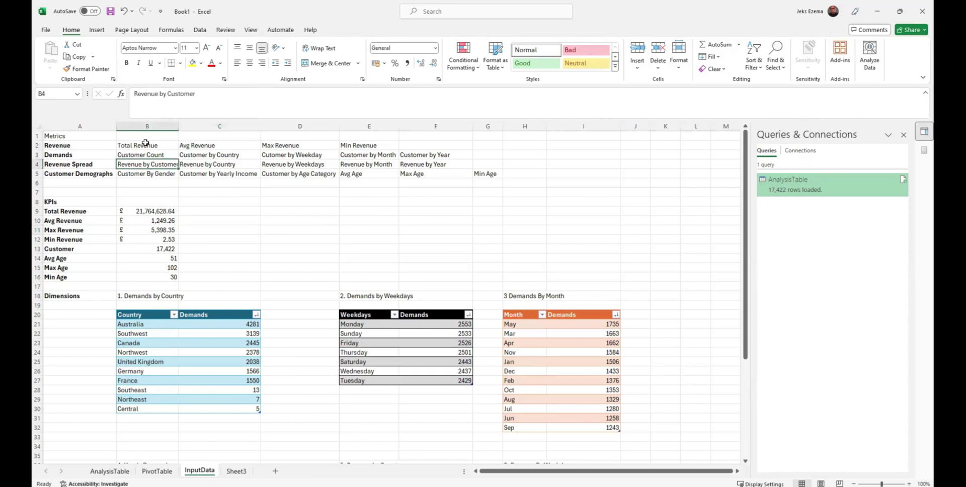
{"action": "left_click", "coordinate": [373, 230]}
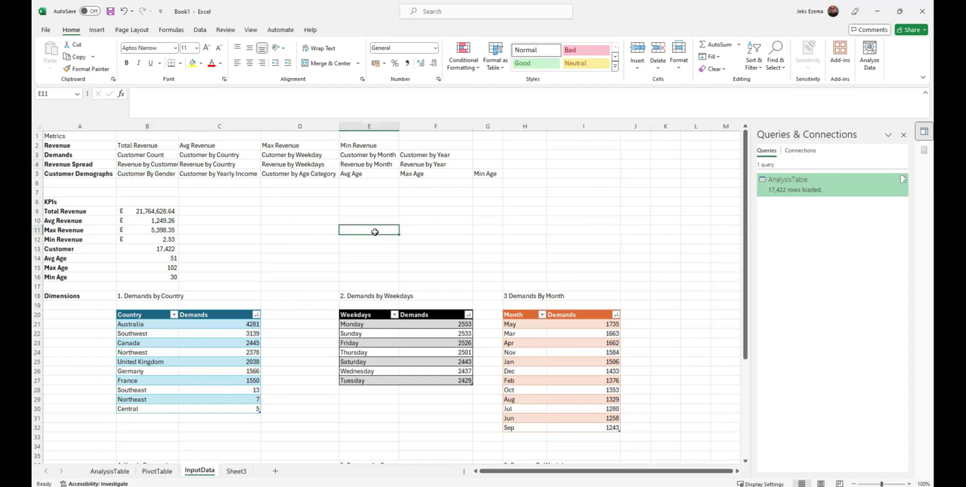
{"action": "scroll", "coordinate": [502, 297], "scroll_direction": "down", "scroll_amount": 1}
{"action": "scroll", "coordinate": [455, 335], "scroll_direction": "down", "scroll_amount": 6}
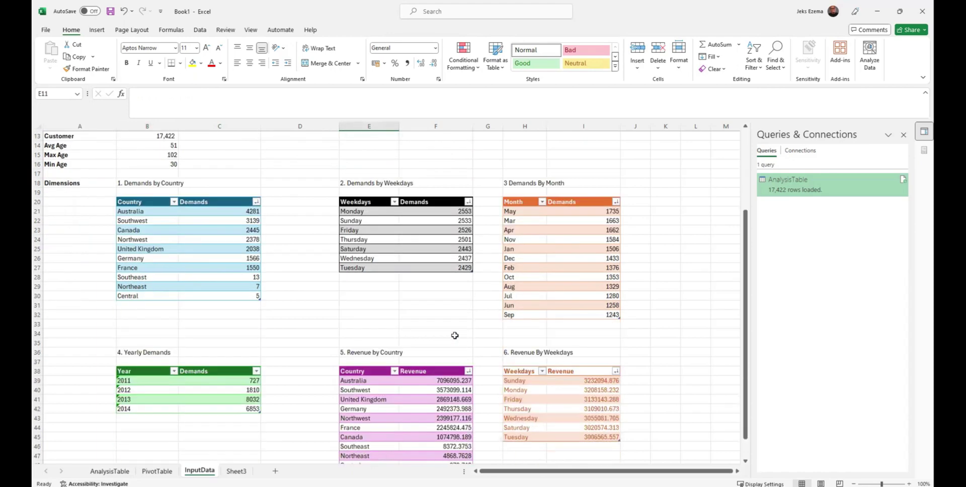
{"action": "scroll", "coordinate": [454, 335], "scroll_direction": "up", "scroll_amount": 3}
{"action": "scroll", "coordinate": [455, 335], "scroll_direction": "up", "scroll_amount": 4}
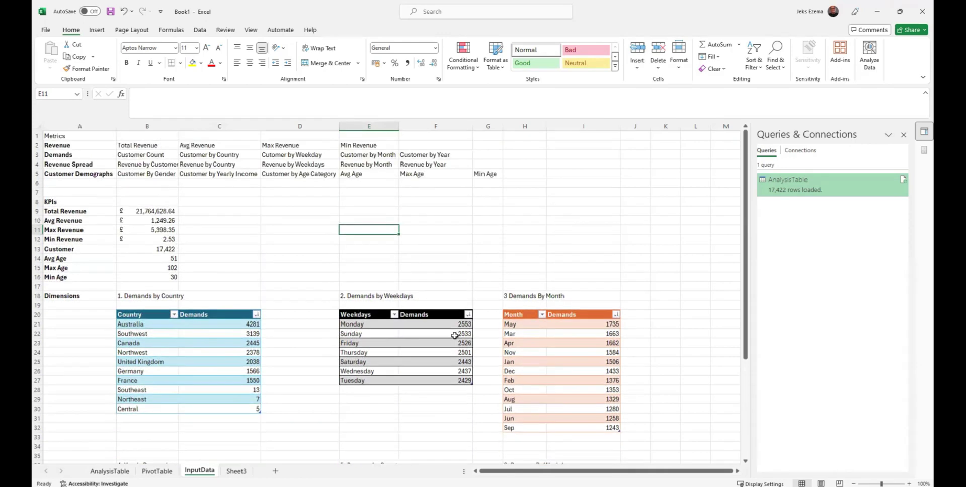
{"action": "scroll", "coordinate": [454, 335], "scroll_direction": "down", "scroll_amount": 1}
{"action": "scroll", "coordinate": [455, 334], "scroll_direction": "up", "scroll_amount": 1}
{"action": "scroll", "coordinate": [398, 277], "scroll_direction": "down", "scroll_amount": 4}
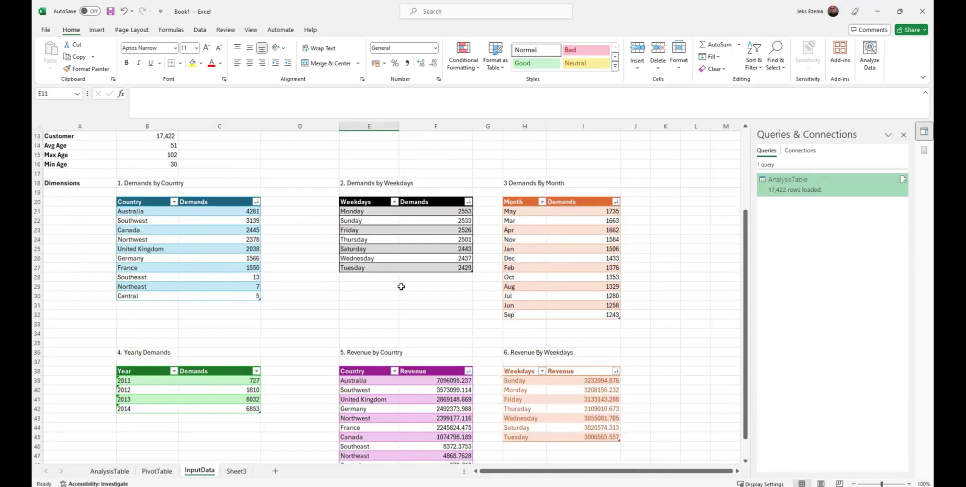
{"action": "scroll", "coordinate": [401, 286], "scroll_direction": "up", "scroll_amount": 4}
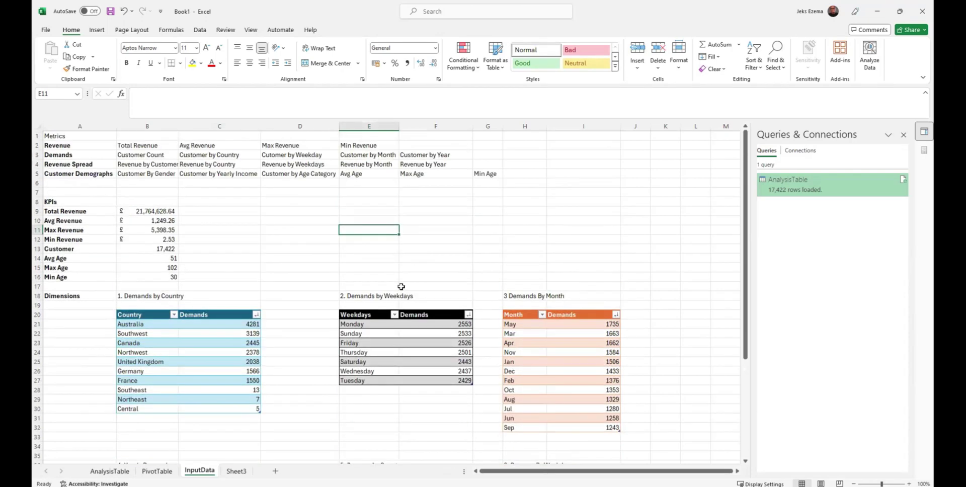
{"action": "scroll", "coordinate": [401, 286], "scroll_direction": "down", "scroll_amount": 9}
{"action": "scroll", "coordinate": [401, 287], "scroll_direction": "up", "scroll_amount": 7}
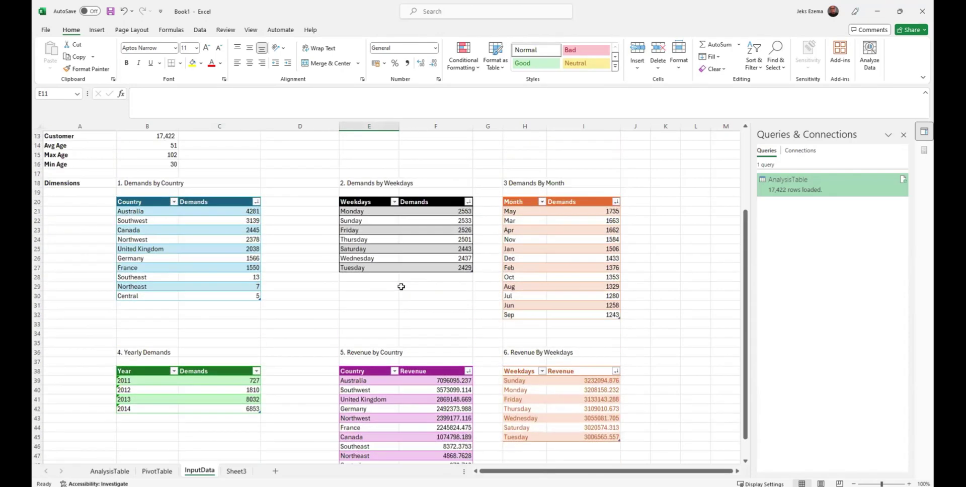
{"action": "scroll", "coordinate": [401, 286], "scroll_direction": "down", "scroll_amount": 7}
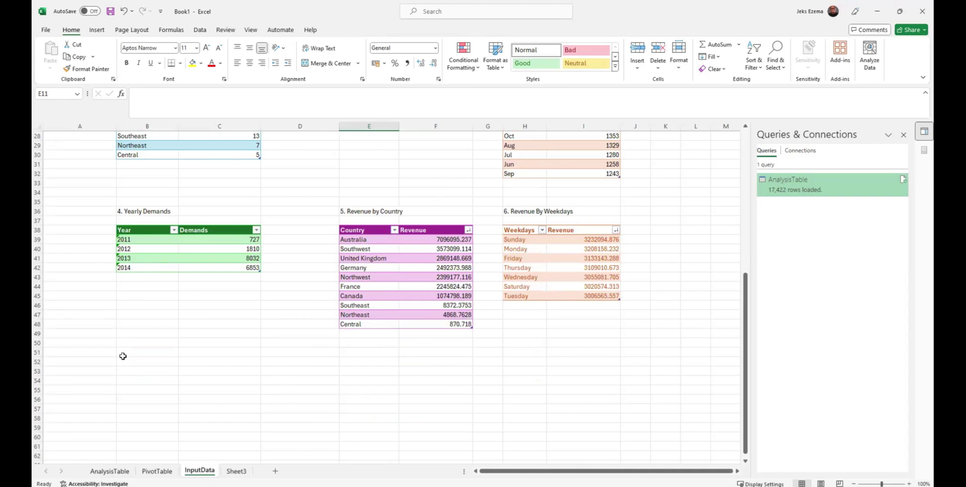
Enter the heading "7. Revenue By Month" in cell B51, below the Yearly Demands table
{"action": "left_click", "coordinate": [123, 354]}
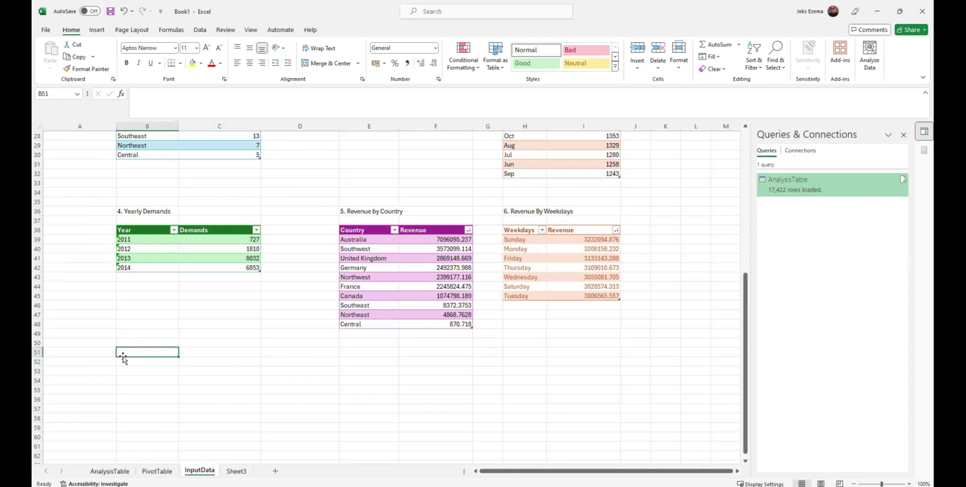
{"action": "type", "text": "7."}
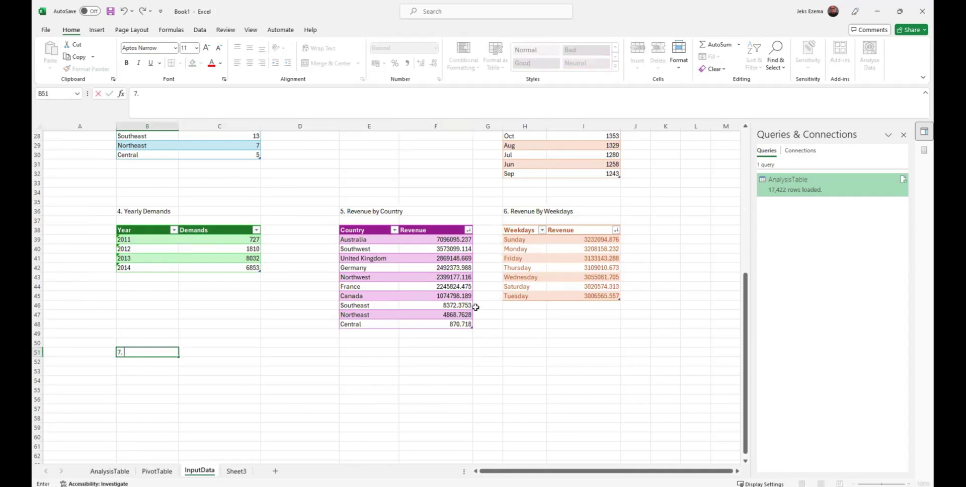
{"action": "type", "text": " Revenue by"}
{"action": "scroll", "coordinate": [257, 294], "scroll_direction": "up", "scroll_amount": 9}
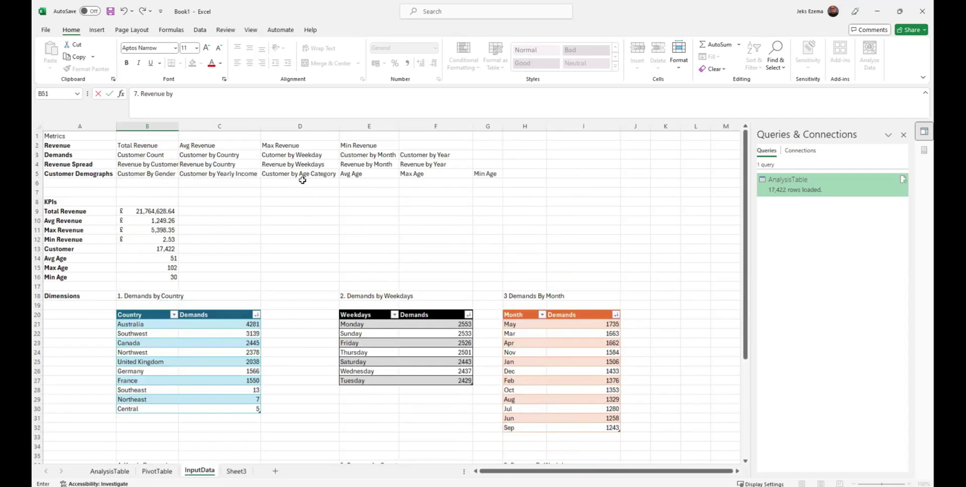
{"action": "scroll", "coordinate": [312, 279], "scroll_direction": "down", "scroll_amount": 11}
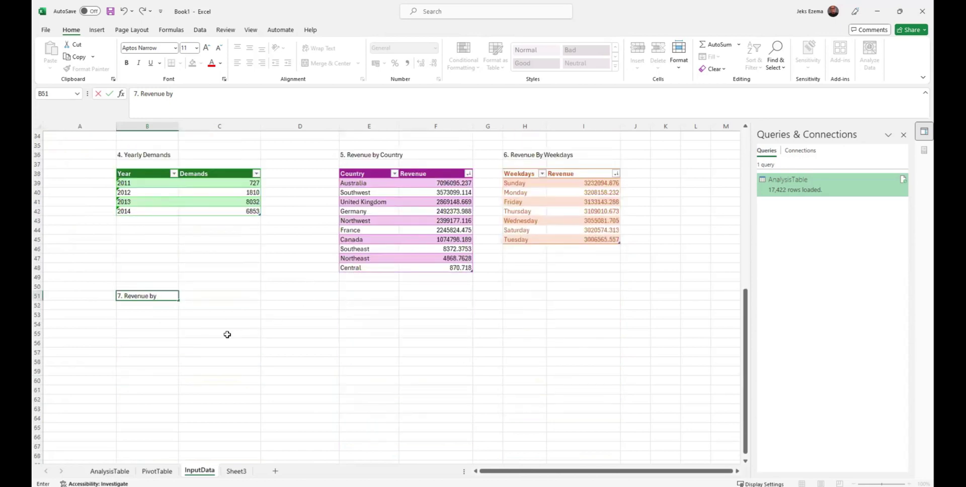
{"action": "type", "text": "MO"}
{"action": "key", "text": "BackSpace"}
{"action": "key", "text": "BackSpace"}
{"action": "key", "text": "BackSpace"}
{"action": "key", "text": "BackSpace"}
{"action": "key", "text": "BackSpace"}
{"action": "key", "text": "BackSpace"}
{"action": "key", "text": "BackSpace"}
{"action": "key", "text": "BackSpace"}
{"action": "key", "text": "BackSpace"}
{"action": "type", "text": "Monthly Year"}
{"action": "key", "text": "BackSpace"}
{"action": "key", "text": "BackSpace"}
{"action": "key", "text": "BackSpace"}
{"action": "key", "text": "BackSpace"}
{"action": "key", "text": "BackSpace"}
{"action": "key", "text": "BackSpace"}
{"action": "key", "text": "BackSpace"}
{"action": "key", "text": "BackSpace"}
{"action": "key", "text": "BackSpace"}
{"action": "key", "text": "BackSpace"}
{"action": "key", "text": "BackSpace"}
{"action": "key", "text": "BackSpace"}
{"action": "type", "text": "Revenue By"}
{"action": "type", "text": "MOnth"}
{"action": "key", "text": "BackSpace"}
{"action": "key", "text": "BackSpace"}
{"action": "key", "text": "BackSpace"}
{"action": "key", "text": "BackSpace"}
{"action": "type", "text": "onth"}
{"action": "left_click", "coordinate": [130, 315]}
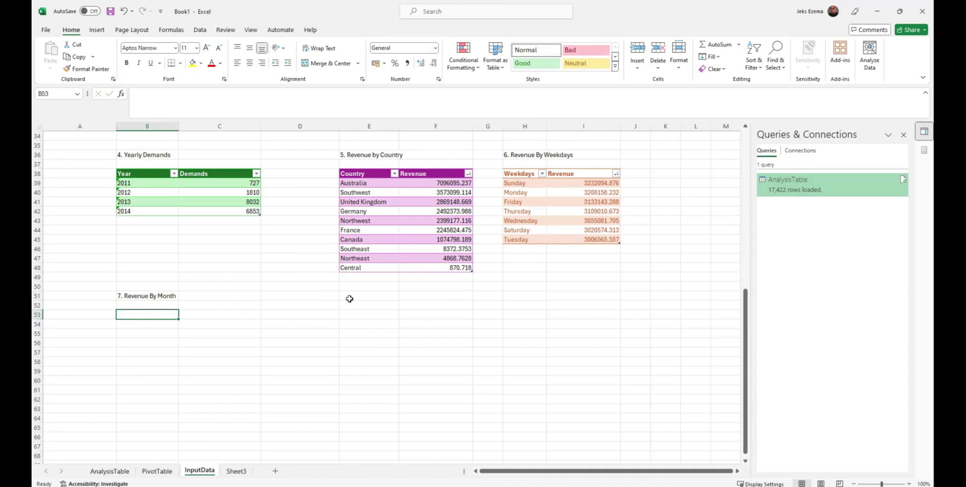
Enter the heading "8. Yearly Revenue" in cell E51, below the Revenue by Country table
{"action": "left_click", "coordinate": [349, 299]}
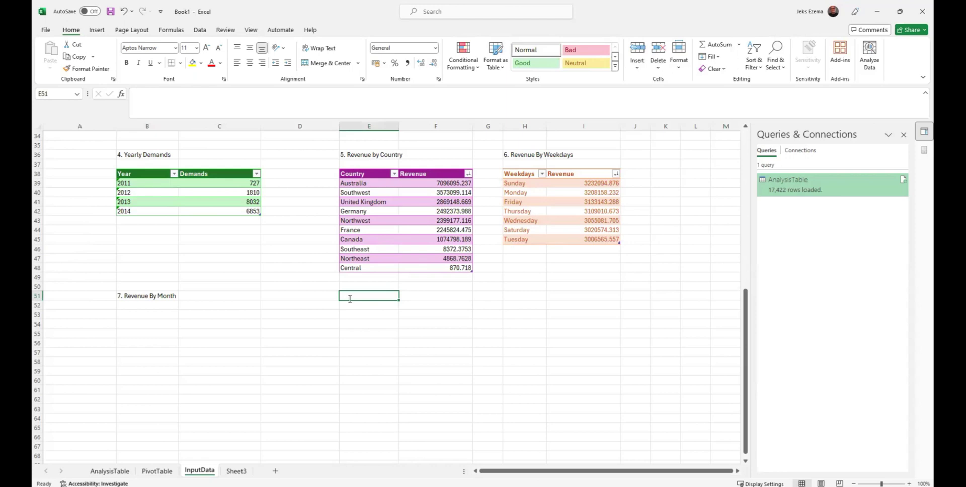
{"action": "type", "text": "8."}
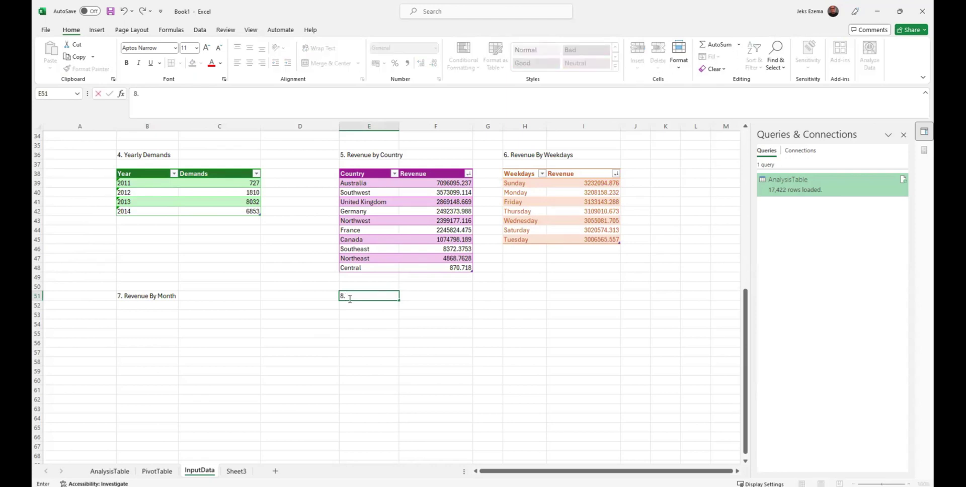
{"action": "type", "text": " Revenue By"}
{"action": "scroll", "coordinate": [484, 307], "scroll_direction": "up", "scroll_amount": 7}
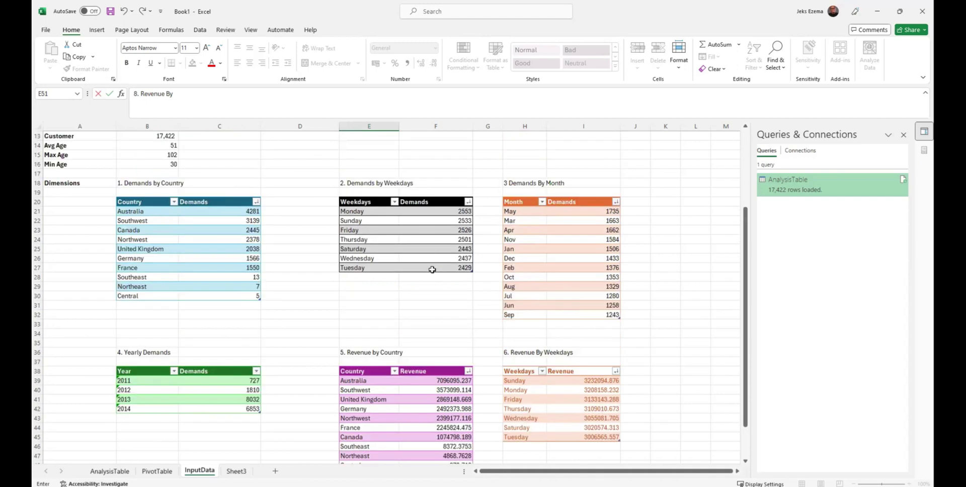
{"action": "scroll", "coordinate": [399, 264], "scroll_direction": "down", "scroll_amount": 2}
{"action": "scroll", "coordinate": [399, 264], "scroll_direction": "up", "scroll_amount": 3}
{"action": "scroll", "coordinate": [398, 264], "scroll_direction": "up", "scroll_amount": 1}
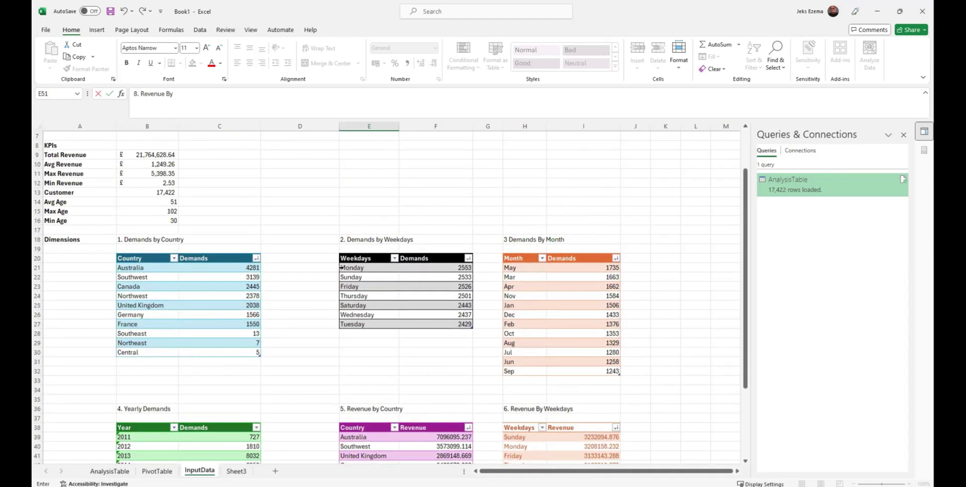
{"action": "scroll", "coordinate": [368, 212], "scroll_direction": "up", "scroll_amount": 1}
{"action": "scroll", "coordinate": [368, 211], "scroll_direction": "up", "scroll_amount": 1}
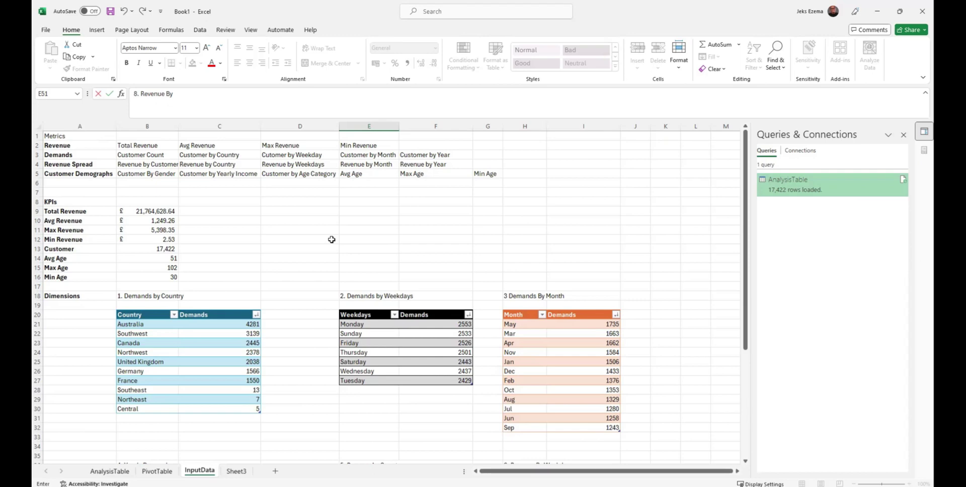
{"action": "scroll", "coordinate": [332, 240], "scroll_direction": "down", "scroll_amount": 6}
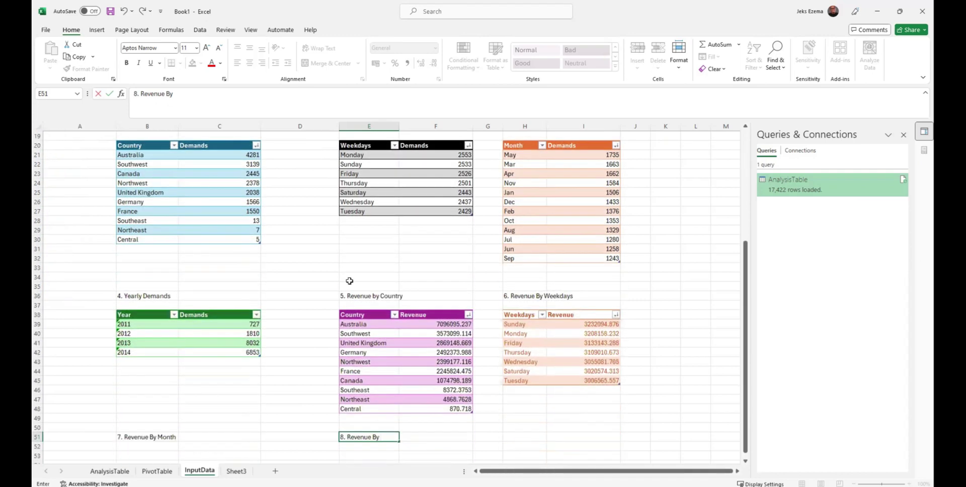
{"action": "scroll", "coordinate": [348, 357], "scroll_direction": "up", "scroll_amount": 6}
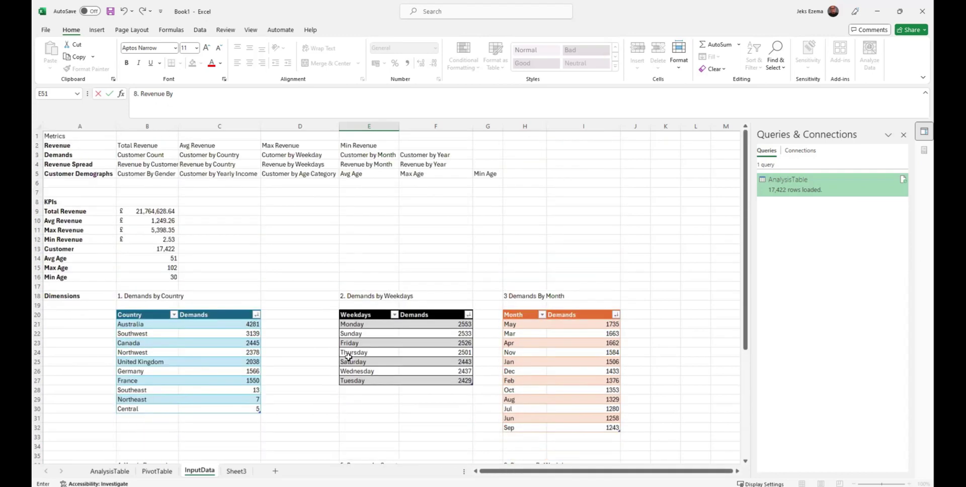
{"action": "scroll", "coordinate": [349, 357], "scroll_direction": "down", "scroll_amount": 10}
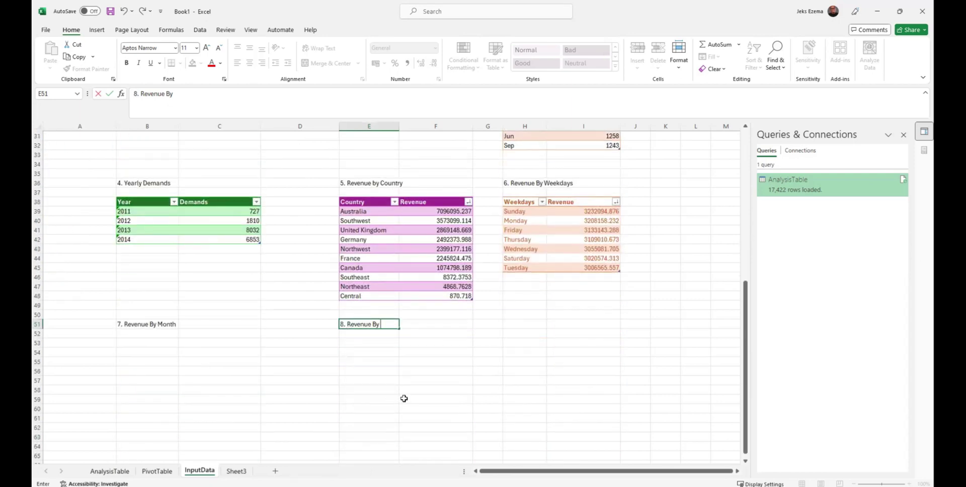
{"action": "key", "text": "BackSpace"}
{"action": "key", "text": "BackSpace"}
{"action": "key", "text": "BackSpace"}
{"action": "key", "text": "BackSpace"}
{"action": "key", "text": "BackSpace"}
{"action": "key", "text": "BackSpace"}
{"action": "key", "text": "BackSpace"}
{"action": "key", "text": "BackSpace"}
{"action": "key", "text": "BackSpace"}
{"action": "key", "text": "BackSpace"}
{"action": "key", "text": "BackSpace"}
{"action": "type", "text": "Yearly R"}
{"action": "type", "text": "nu"}
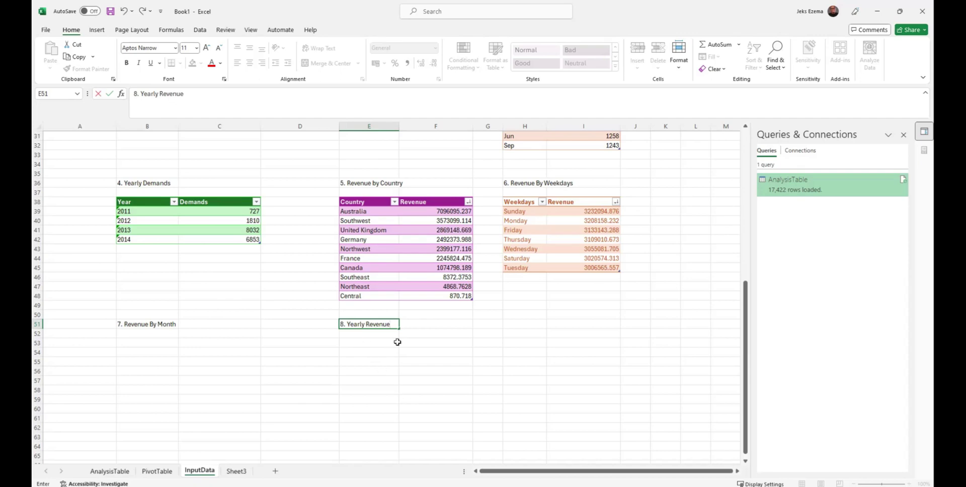
Enter the heading "Top 10 Customer" in cell H51, below the Revenue By Weekdays table
{"action": "left_click", "coordinate": [519, 324]}
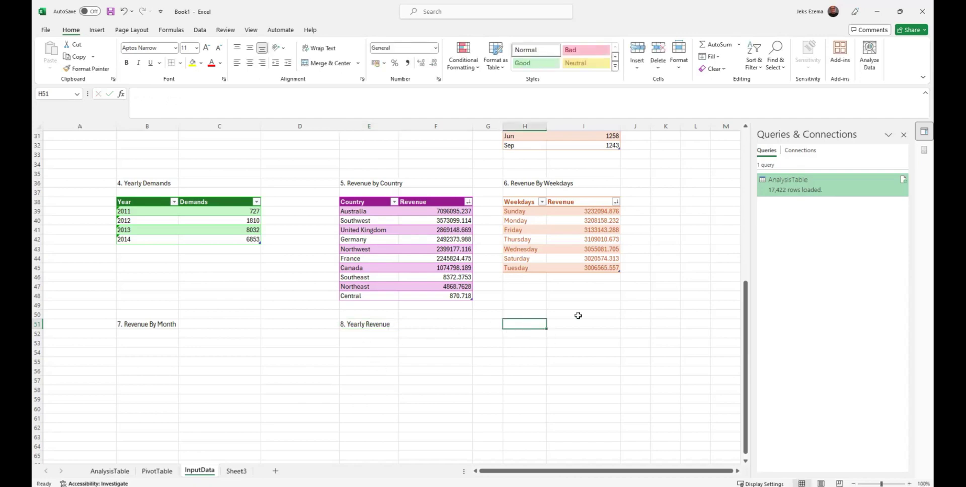
{"action": "scroll", "coordinate": [606, 323], "scroll_direction": "up", "scroll_amount": 2}
{"action": "scroll", "coordinate": [606, 322], "scroll_direction": "up", "scroll_amount": 8}
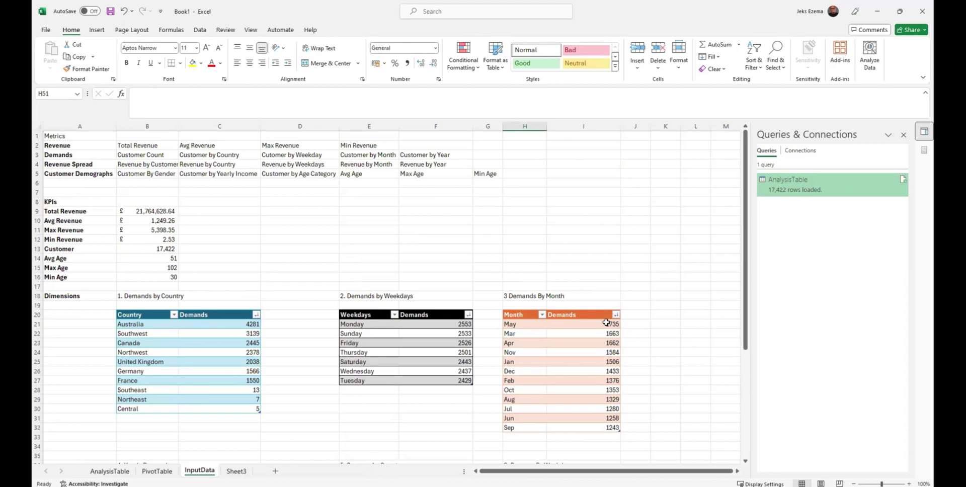
{"action": "scroll", "coordinate": [606, 322], "scroll_direction": "down", "scroll_amount": 1}
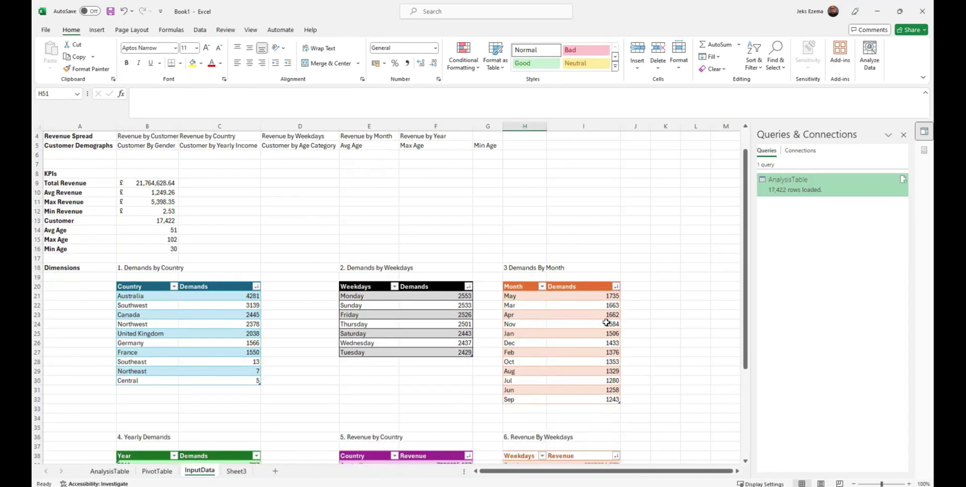
{"action": "scroll", "coordinate": [607, 322], "scroll_direction": "up", "scroll_amount": 1}
{"action": "scroll", "coordinate": [606, 323], "scroll_direction": "down", "scroll_amount": 8}
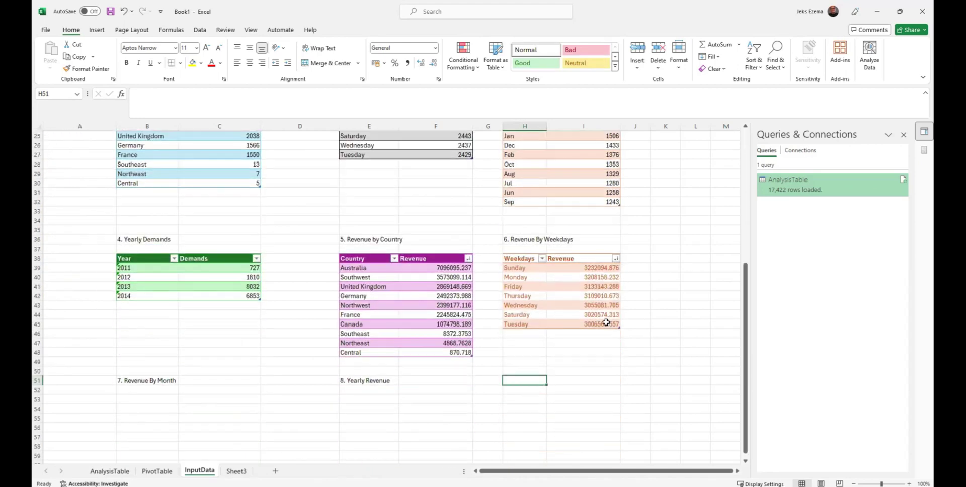
{"action": "scroll", "coordinate": [607, 322], "scroll_direction": "down", "scroll_amount": 3}
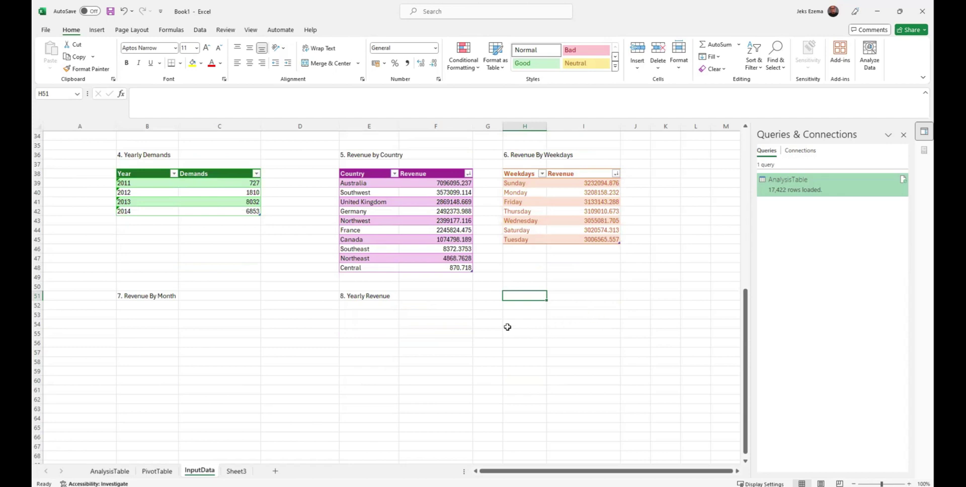
{"action": "type", "text": "Top"}
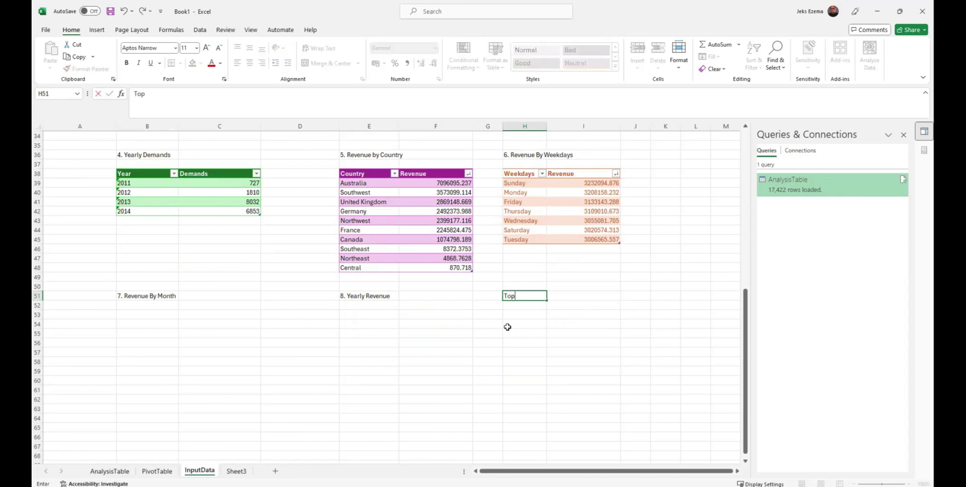
{"action": "type", "text": " 10 Custome"}
{"action": "type", "text": "utomer"}
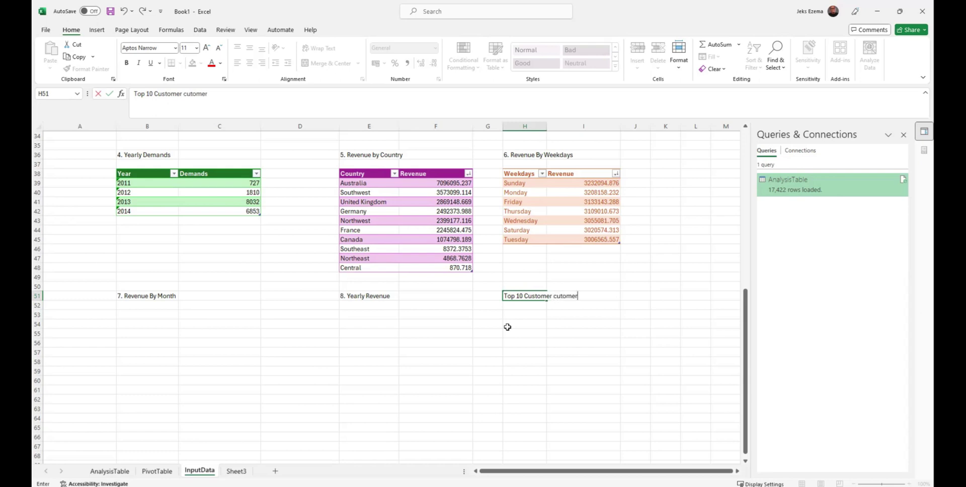
{"action": "key", "text": "BackSpace"}
{"action": "key", "text": "BackSpace"}
{"action": "key", "text": "BackSpace"}
{"action": "key", "text": "BackSpace"}
{"action": "key", "text": "Left"}
{"action": "key", "text": "Left"}
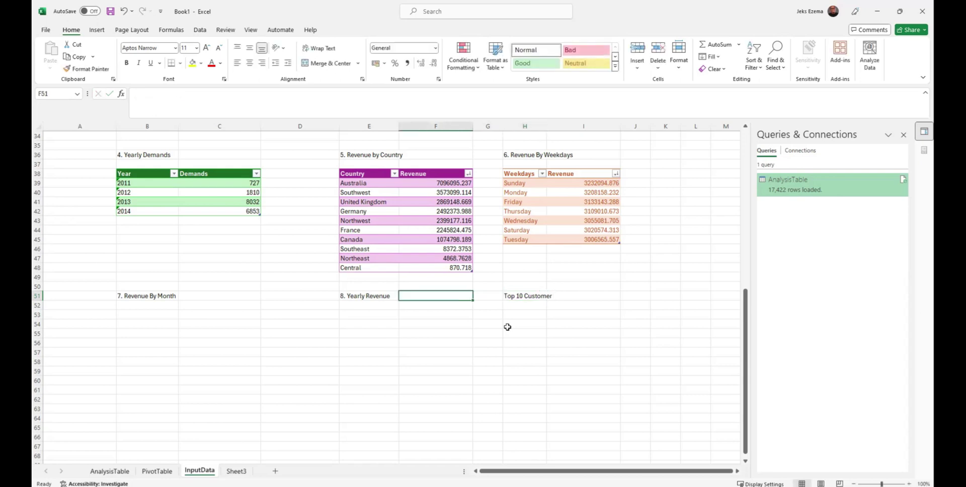
Reword the heading in cell H51 to "Top 10 Revenue by Customer" and keep that cell selected
{"action": "left_click", "coordinate": [527, 296]}
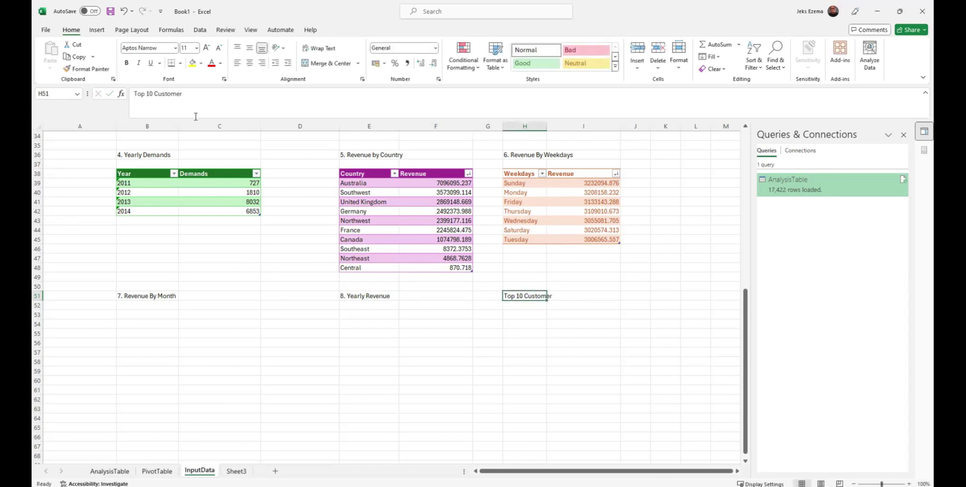
{"action": "left_click", "coordinate": [155, 94]}
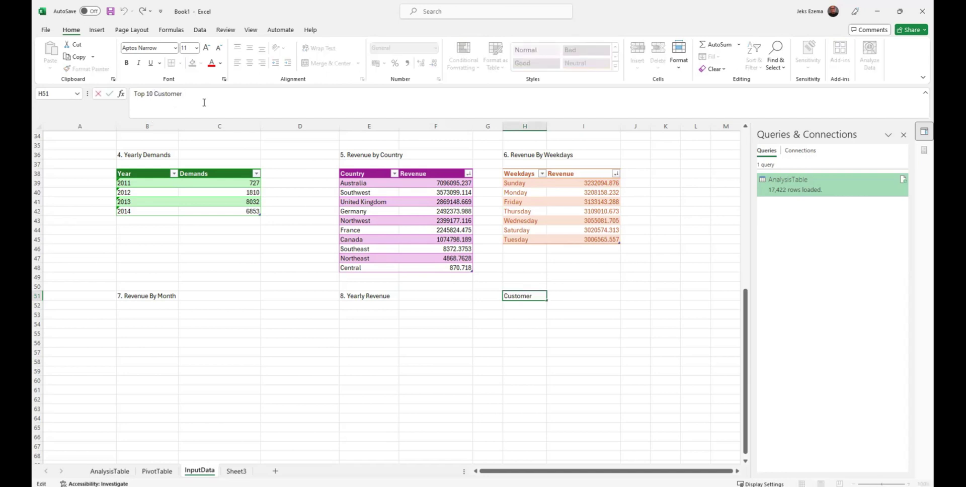
{"action": "type", "text": "Revenue by"}
{"action": "left_click", "coordinate": [136, 315]}
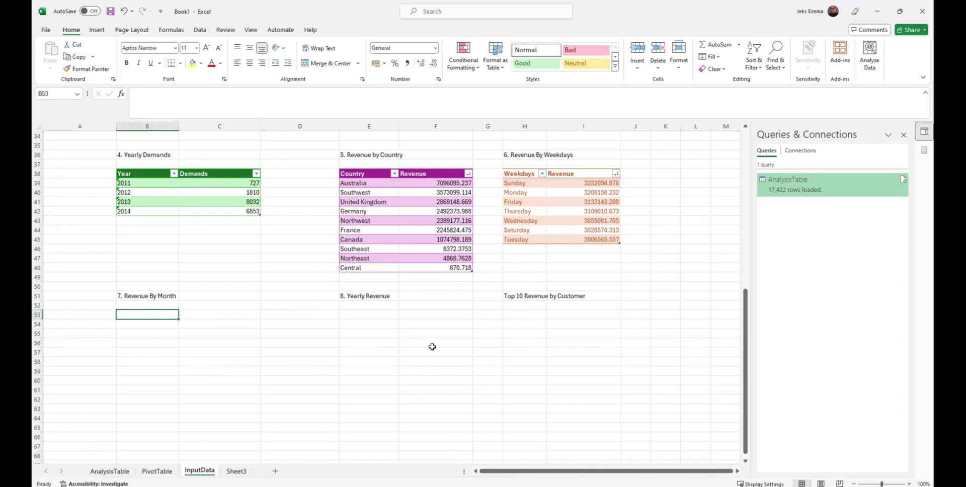
{"action": "left_click", "coordinate": [517, 297]}
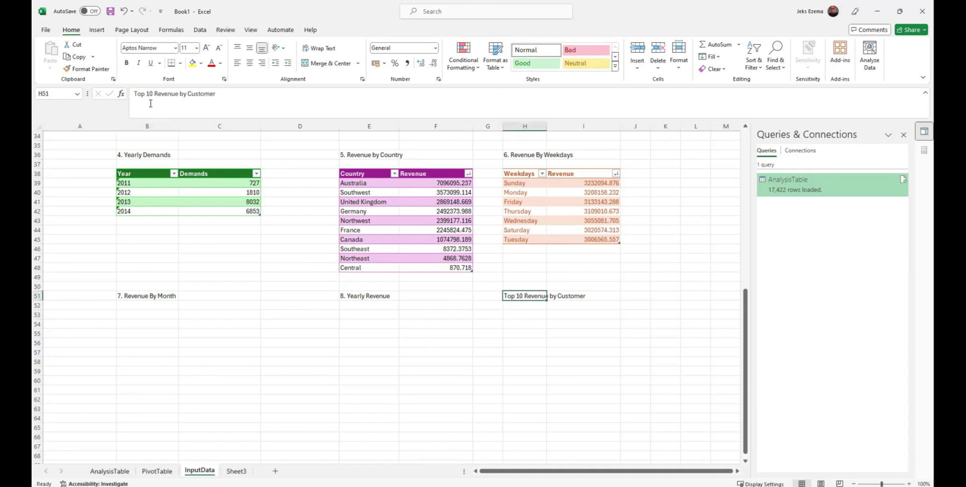
Number the top-customer heading in cell H51 so it reads "9. Top 10 Revenue by Customer"
{"action": "left_click", "coordinate": [135, 94]}
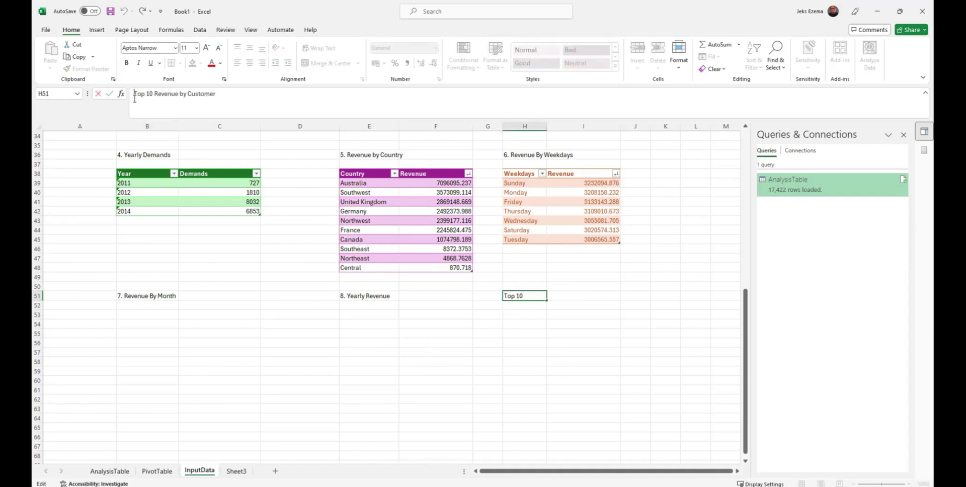
{"action": "type", "text": "9."}
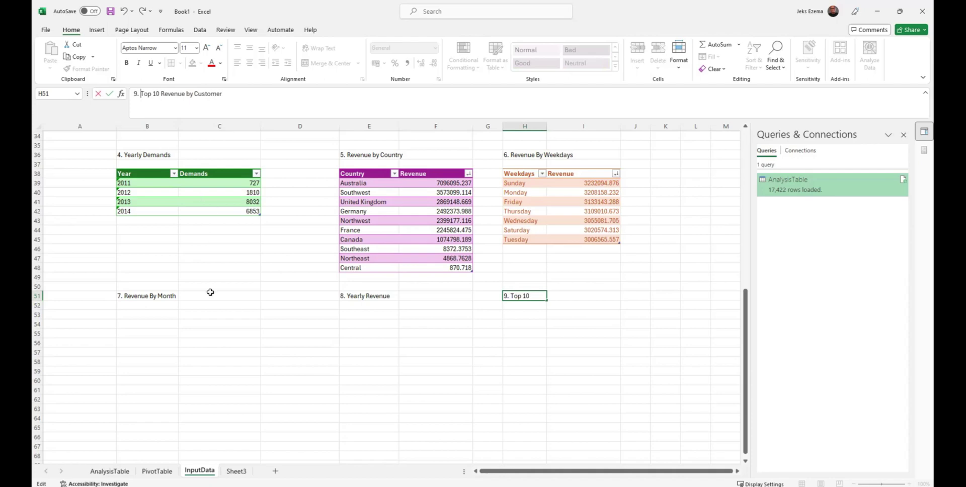
{"action": "left_click", "coordinate": [246, 318]}
Append "(Demands" to the Customer Count label in cell B3 of the metrics list
{"action": "scroll", "coordinate": [286, 293], "scroll_direction": "up", "scroll_amount": 4}
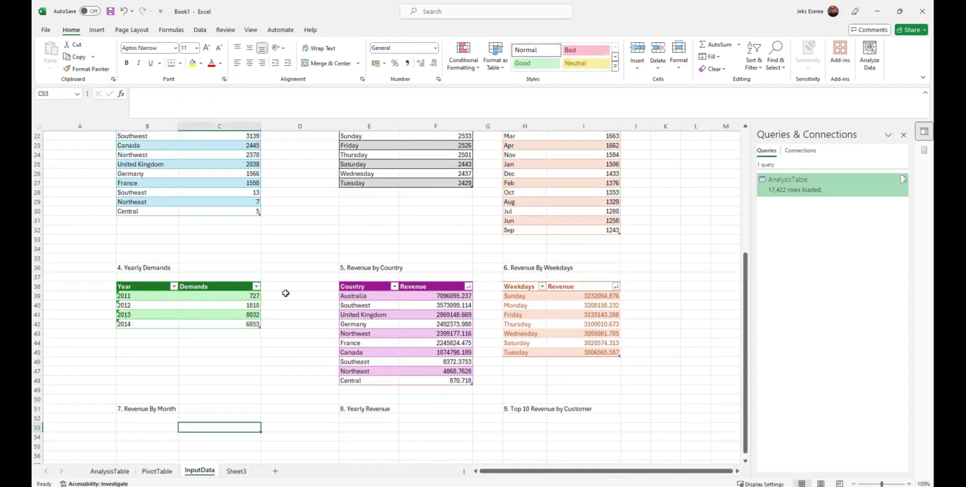
{"action": "scroll", "coordinate": [285, 293], "scroll_direction": "up", "scroll_amount": 2}
{"action": "scroll", "coordinate": [285, 292], "scroll_direction": "down", "scroll_amount": 2}
{"action": "scroll", "coordinate": [284, 290], "scroll_direction": "up", "scroll_amount": 3}
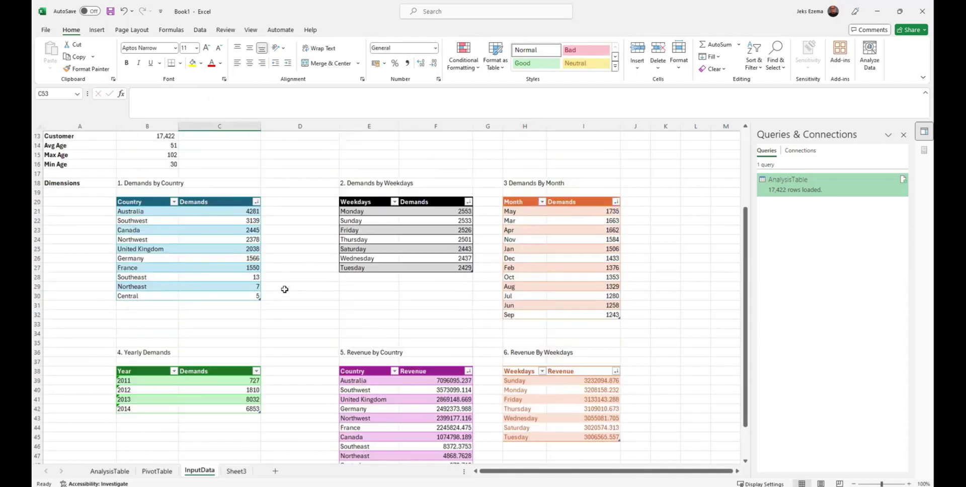
{"action": "scroll", "coordinate": [284, 289], "scroll_direction": "up", "scroll_amount": 4}
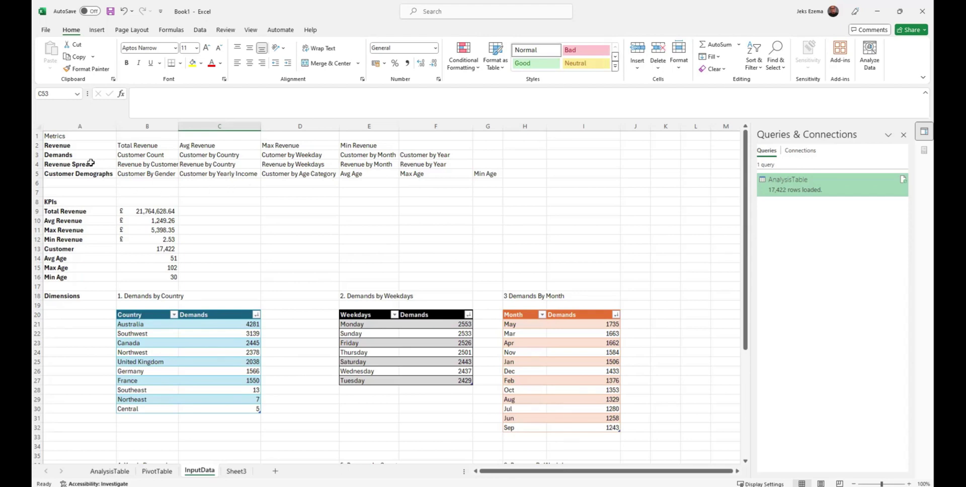
{"action": "left_click", "coordinate": [144, 155]}
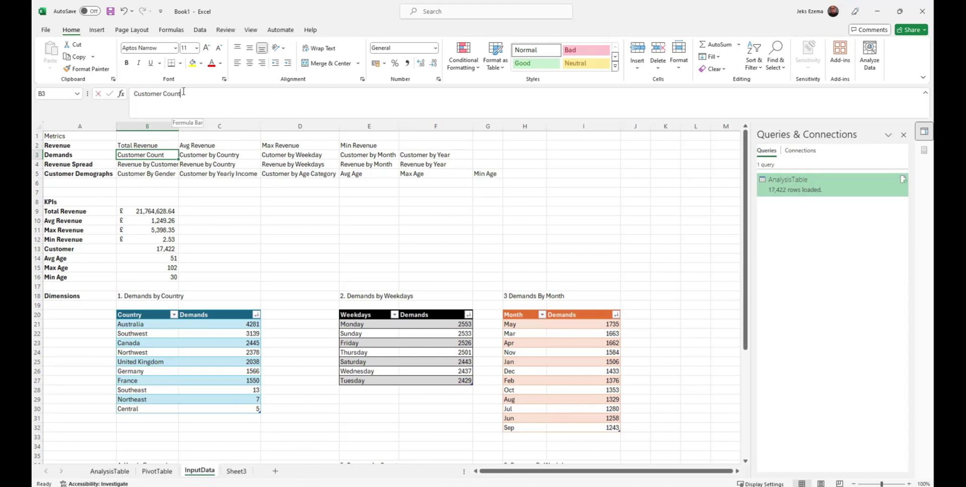
{"action": "left_click_drag", "start_coordinate": [183, 91], "coordinate": [134, 93]}
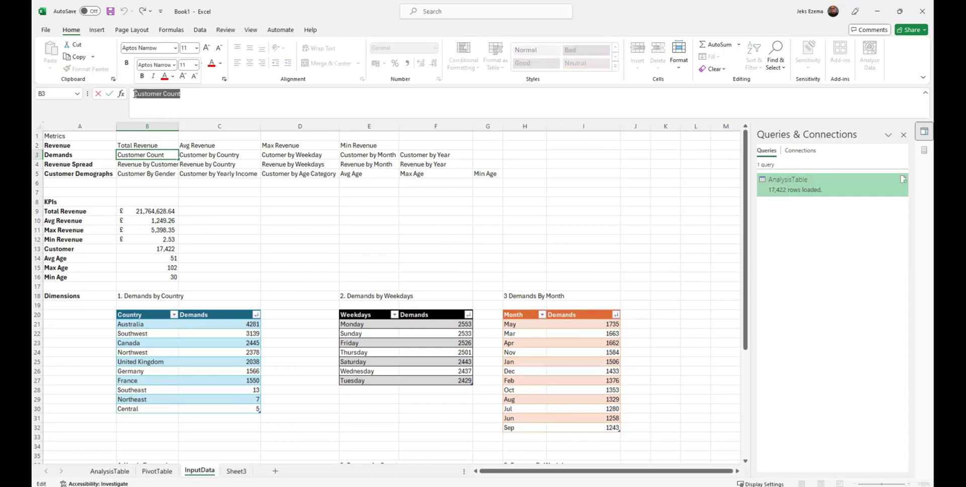
{"action": "left_click", "coordinate": [201, 93]}
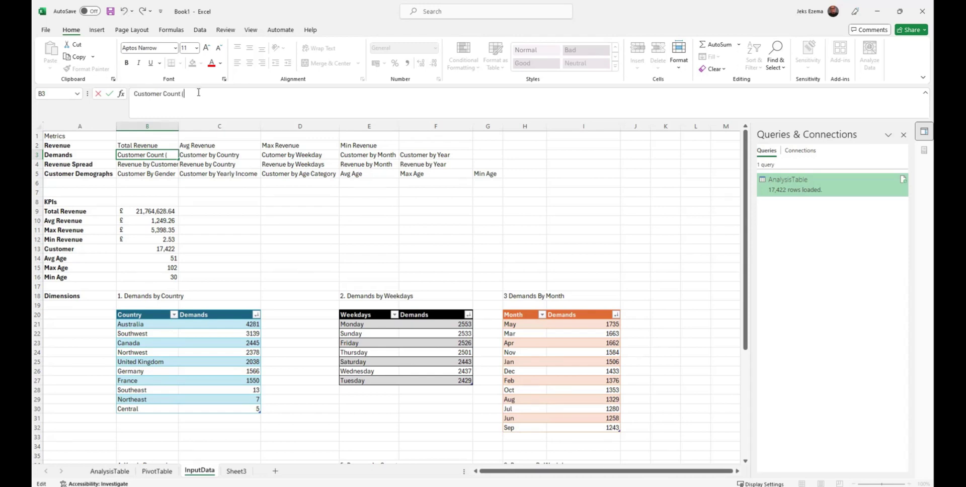
{"action": "type", "text": "(d"}
{"action": "key", "text": "BackSpace"}
{"action": "type", "text": "Demands"}
Reword the metric label in cell C3 to "Demands by Country"
{"action": "left_click", "coordinate": [210, 155]}
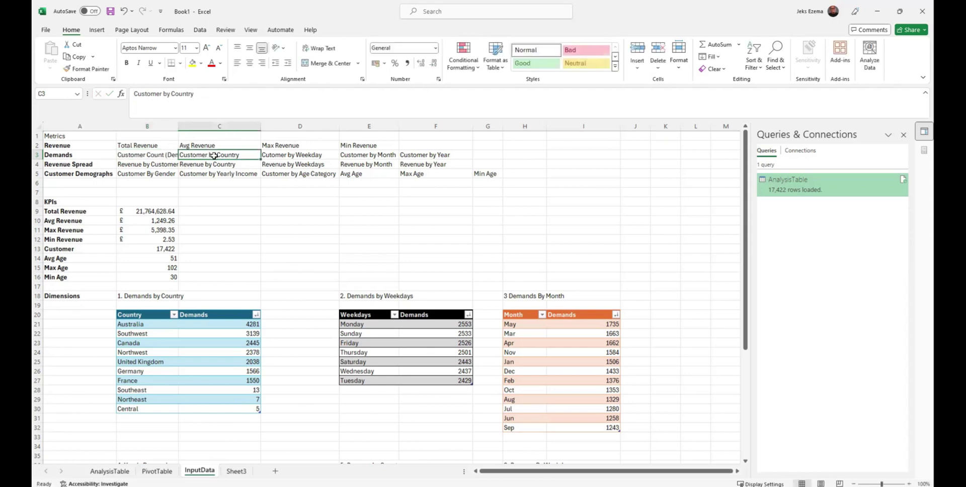
{"action": "double_click", "coordinate": [160, 93]}
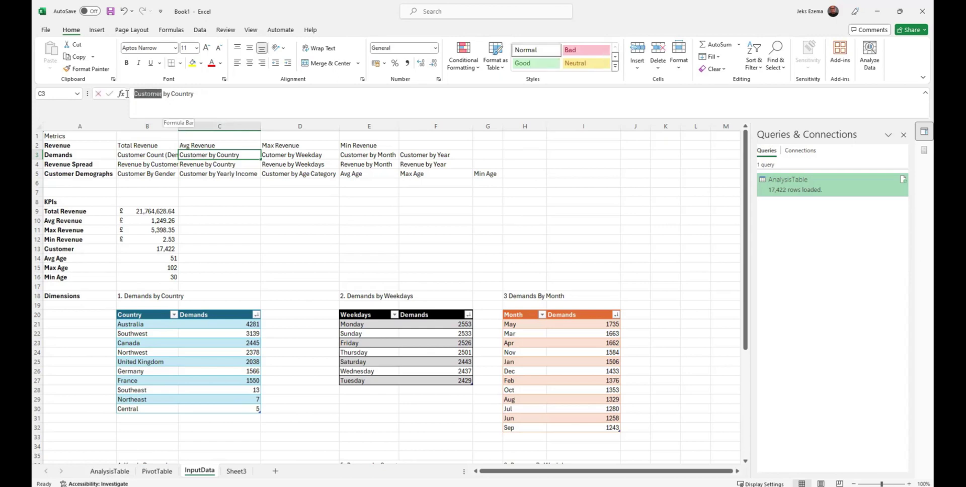
{"action": "type", "text": "Dema"}
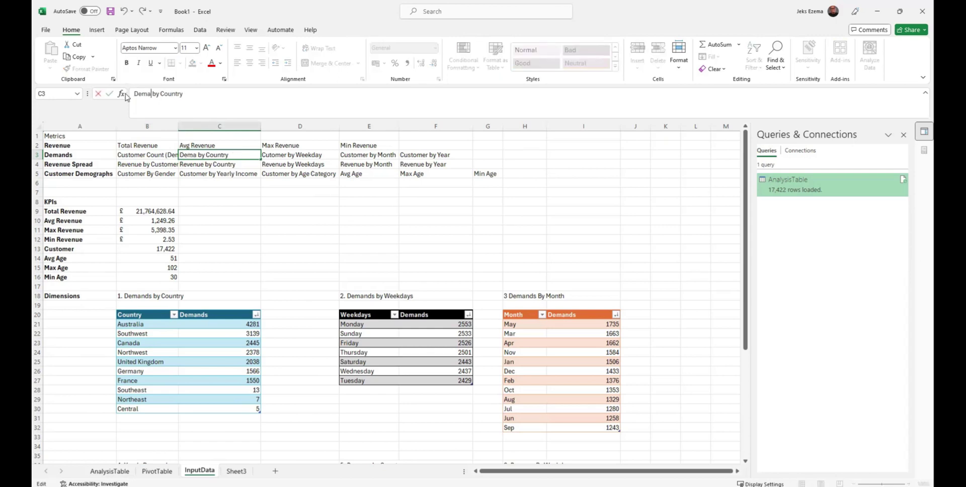
{"action": "type", "text": "nds"}
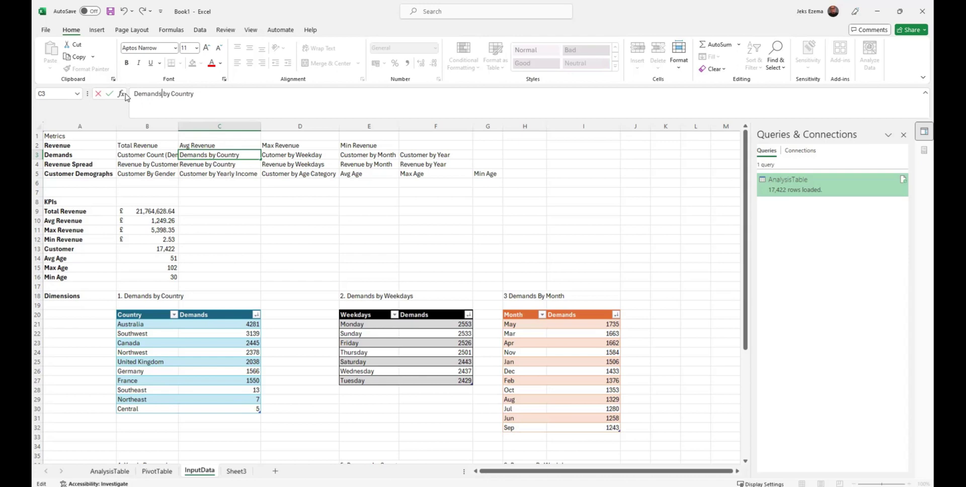
Reword the metric label in cell D3 to "Demands by Weekday"
{"action": "left_click", "coordinate": [289, 154]}
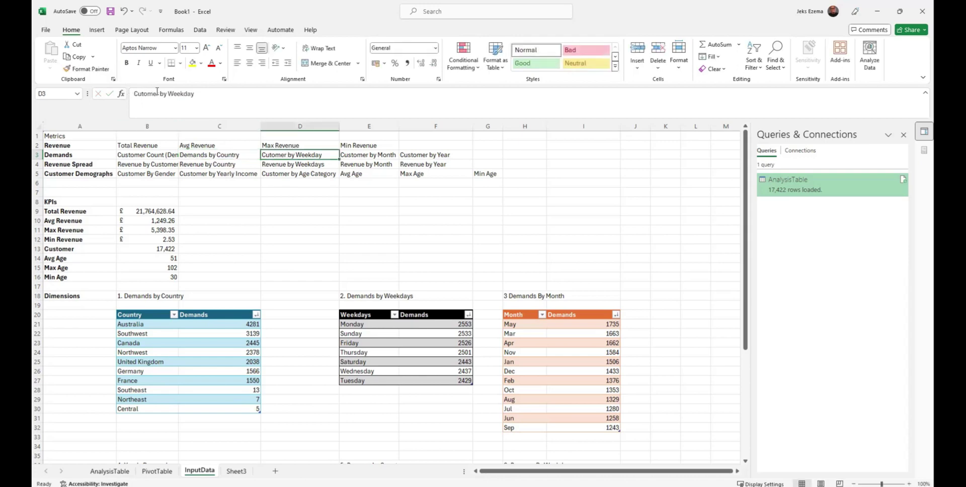
{"action": "left_click_drag", "start_coordinate": [159, 93], "coordinate": [134, 94]}
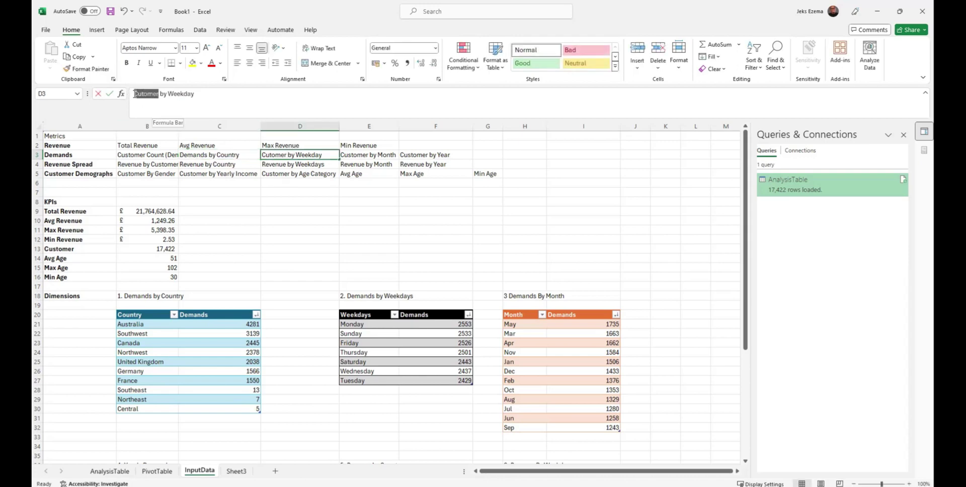
{"action": "type", "text": "Demands"}
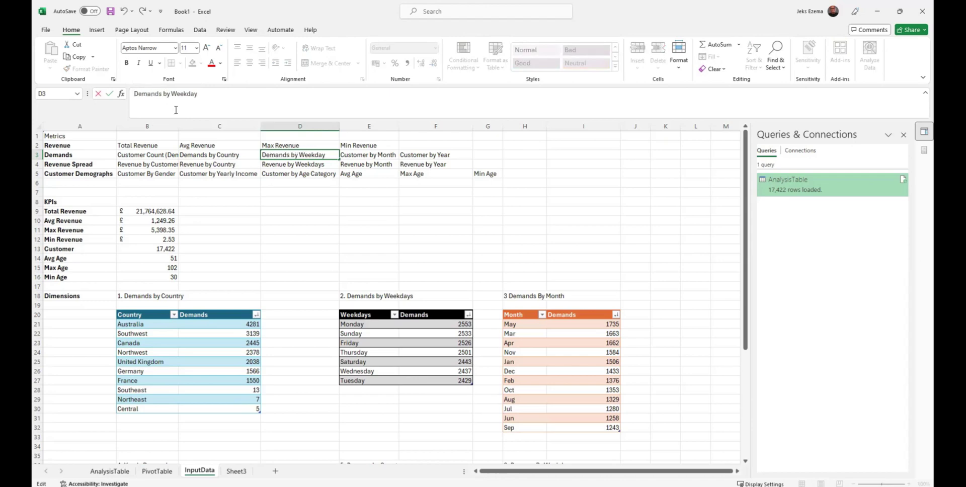
{"action": "left_click", "coordinate": [374, 156]}
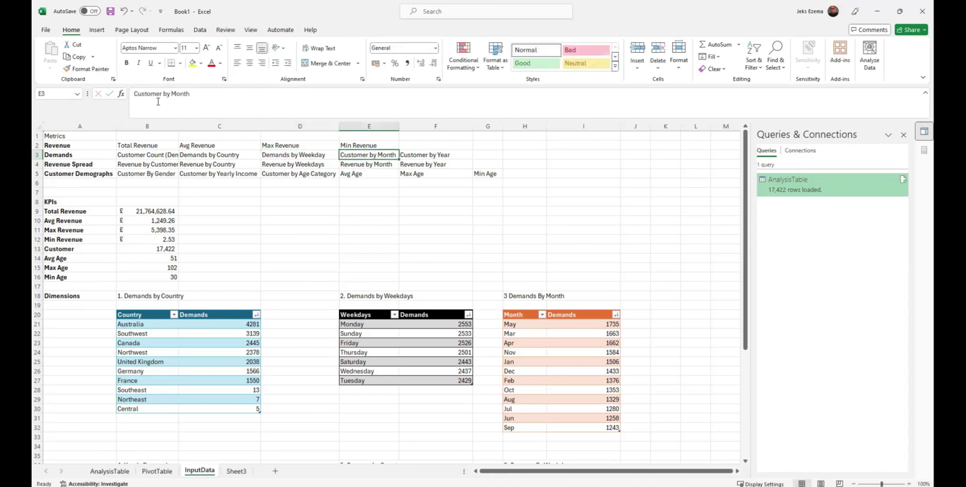
On the PivotTable sheet, replace Order Weekdays with Months (OrderDate) as the pivot's row field
{"action": "left_click", "coordinate": [136, 174]}
{"action": "scroll", "coordinate": [97, 278], "scroll_direction": "down", "scroll_amount": 12}
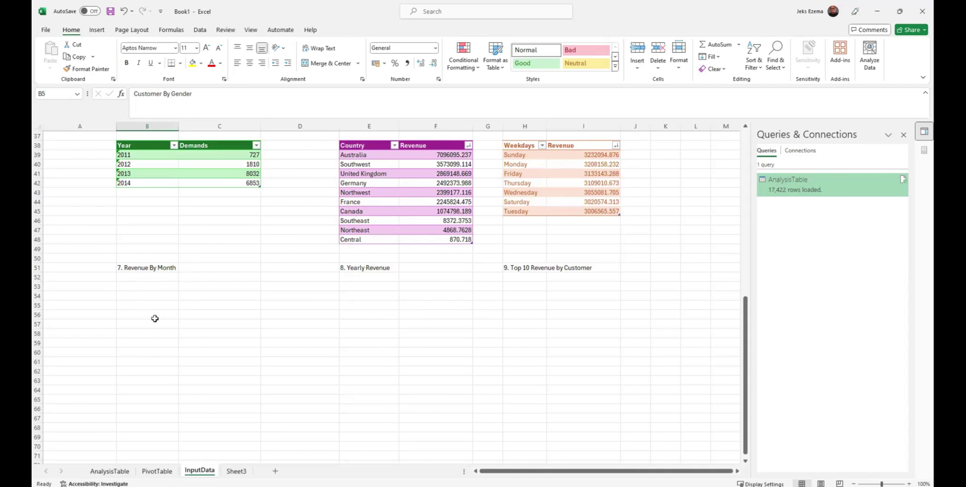
{"action": "left_click", "coordinate": [157, 471]}
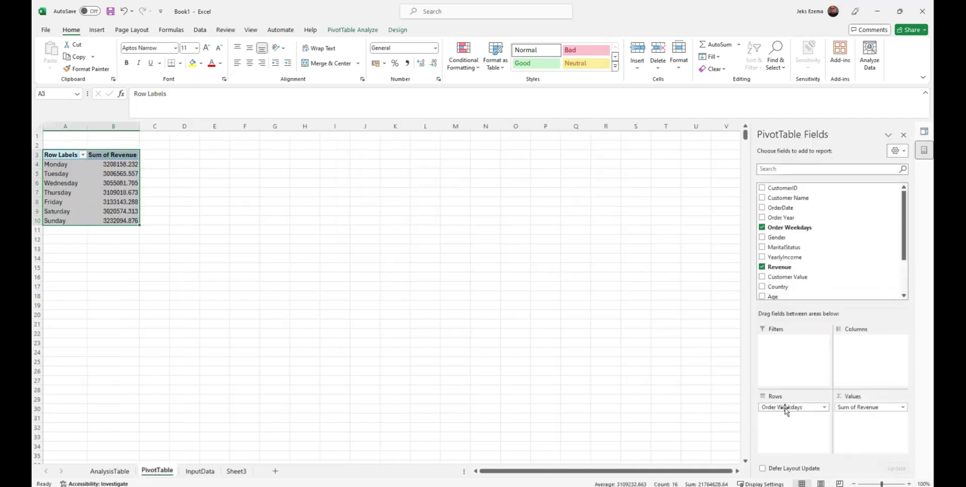
{"action": "left_click_drag", "start_coordinate": [786, 410], "coordinate": [645, 373]}
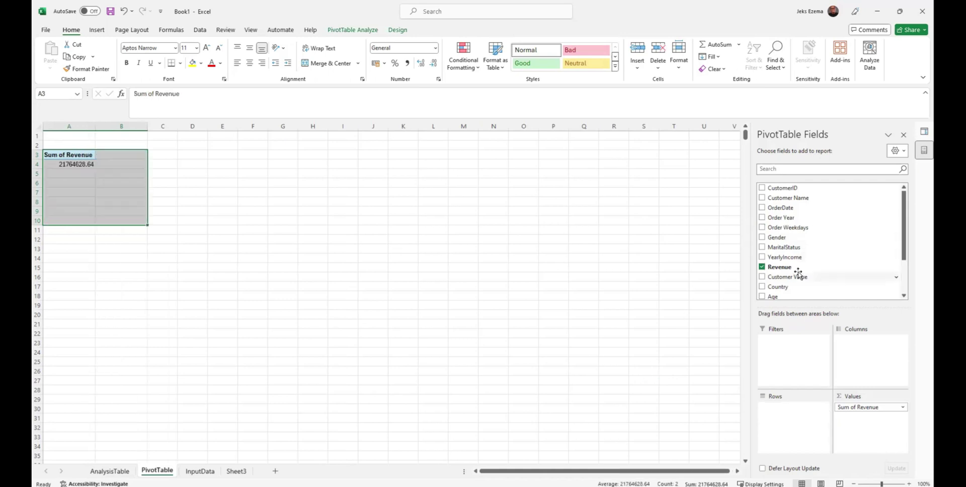
{"action": "scroll", "coordinate": [798, 272], "scroll_direction": "down", "scroll_amount": 2}
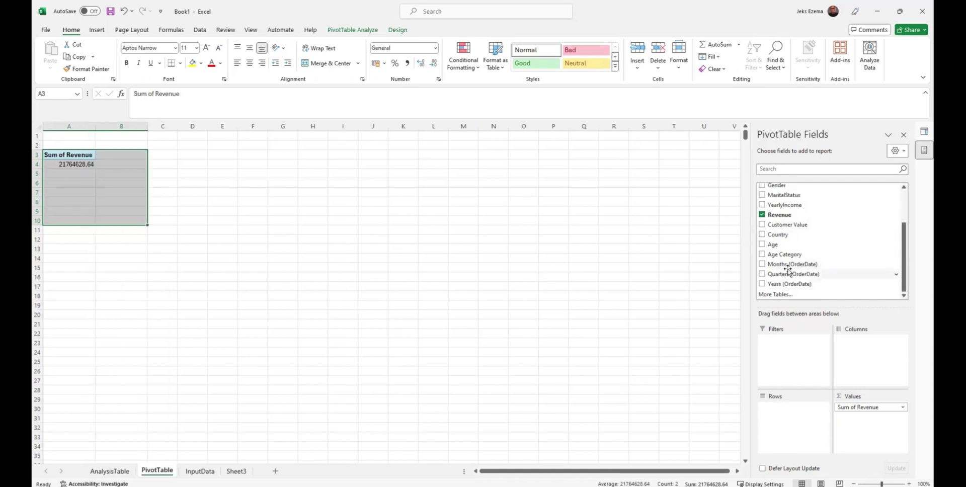
{"action": "left_click_drag", "start_coordinate": [785, 263], "coordinate": [793, 427]}
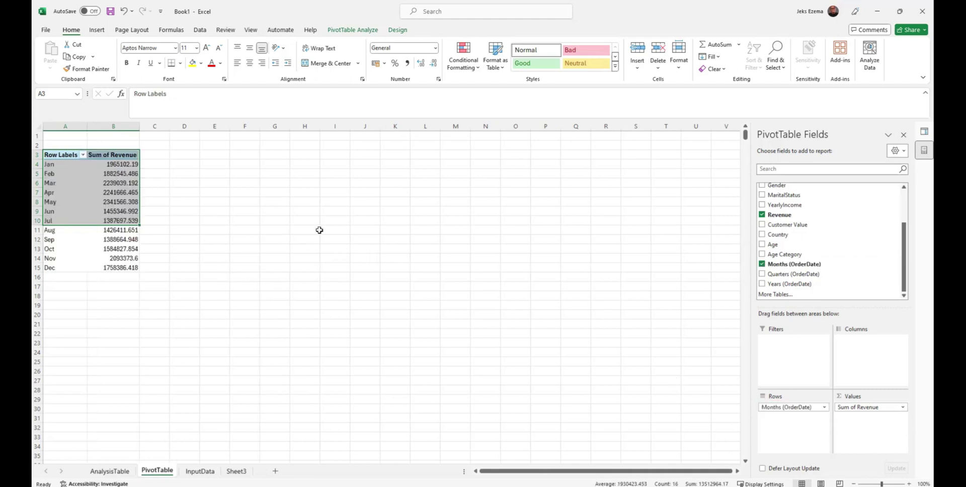
Copy the monthly revenue pivot range A3:B15 and paste it as values at cell B53 of the InputData sheet
{"action": "left_click", "coordinate": [311, 183]}
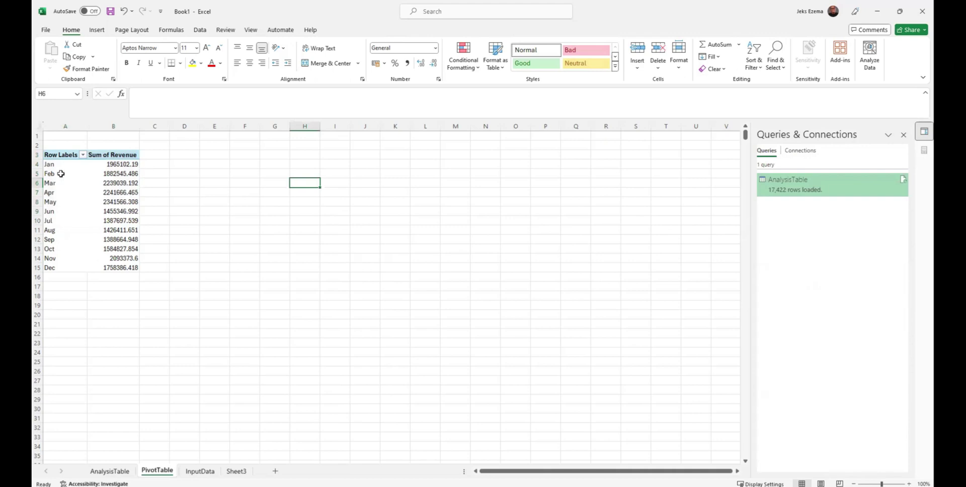
{"action": "left_click", "coordinate": [50, 154]}
{"action": "left_click_drag", "start_coordinate": [68, 165], "coordinate": [134, 269]}
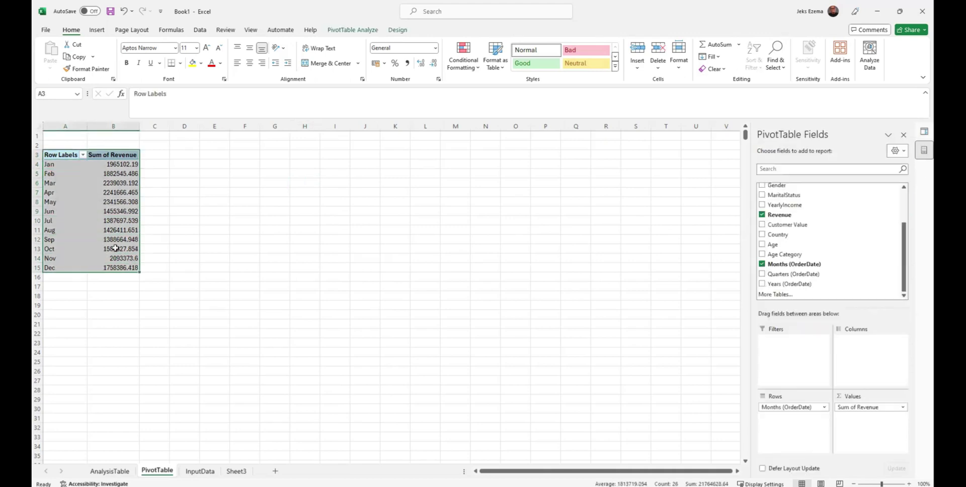
{"action": "mouse_move", "coordinate": [115, 248]}
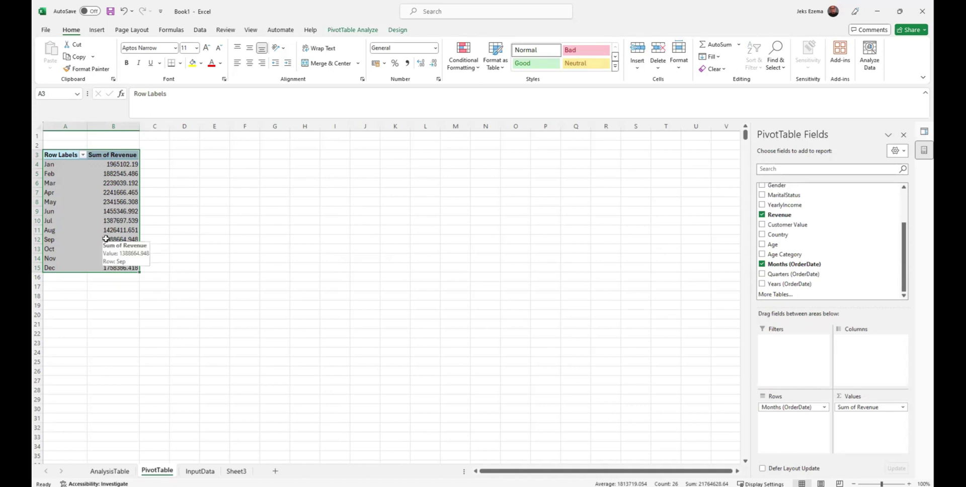
{"action": "key", "text": "ctrl+c"}
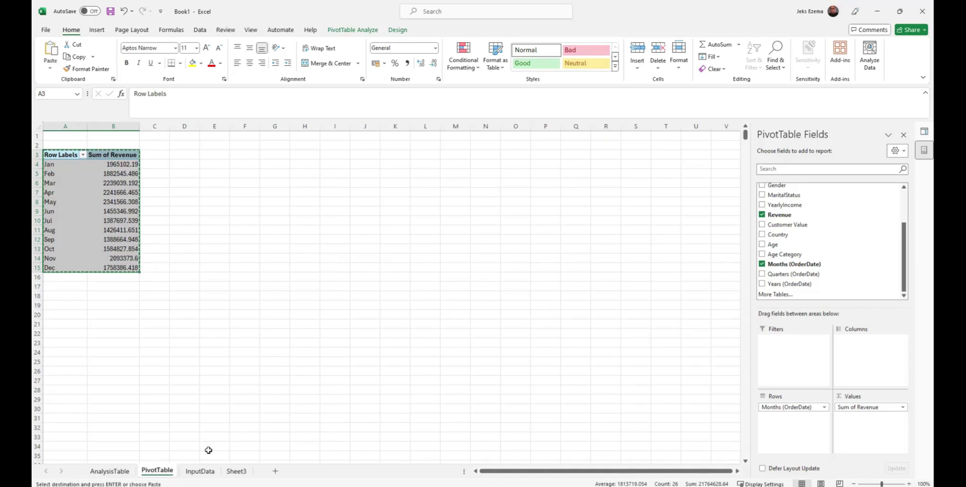
{"action": "left_click", "coordinate": [201, 471]}
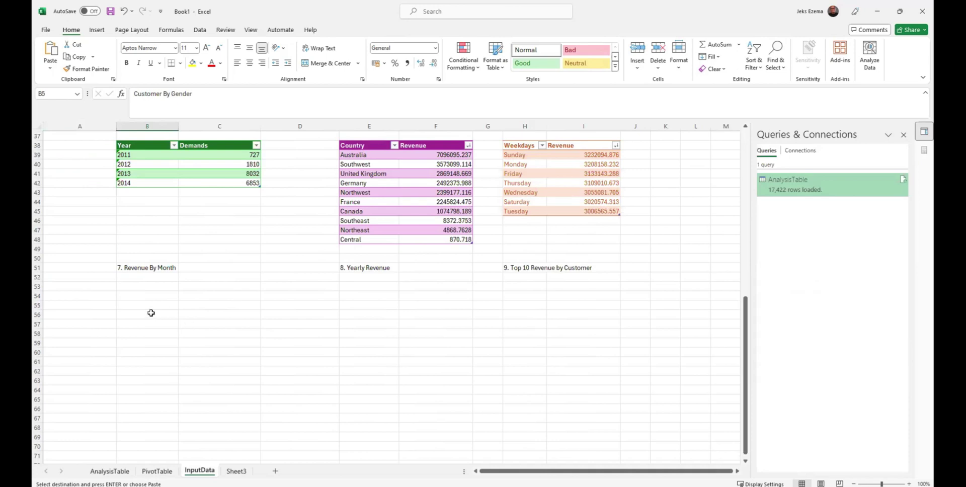
{"action": "left_click", "coordinate": [123, 287]}
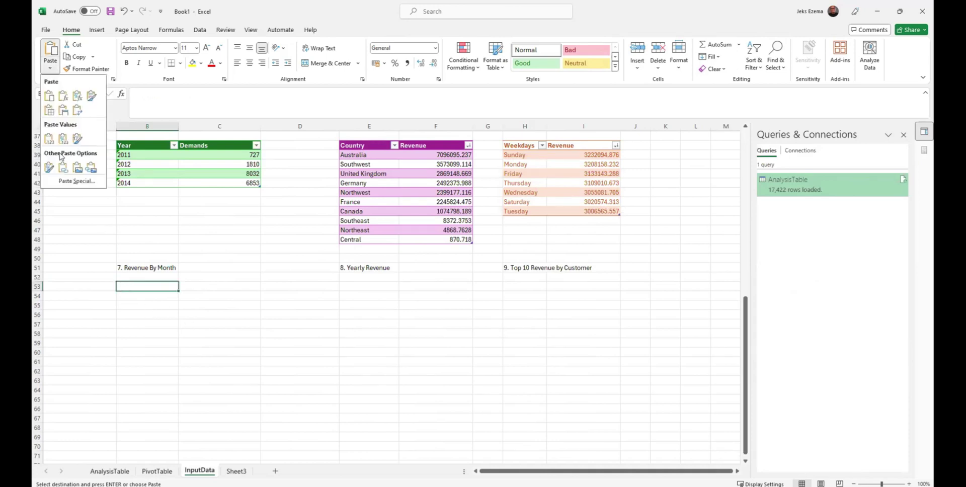
{"action": "left_click", "coordinate": [49, 136]}
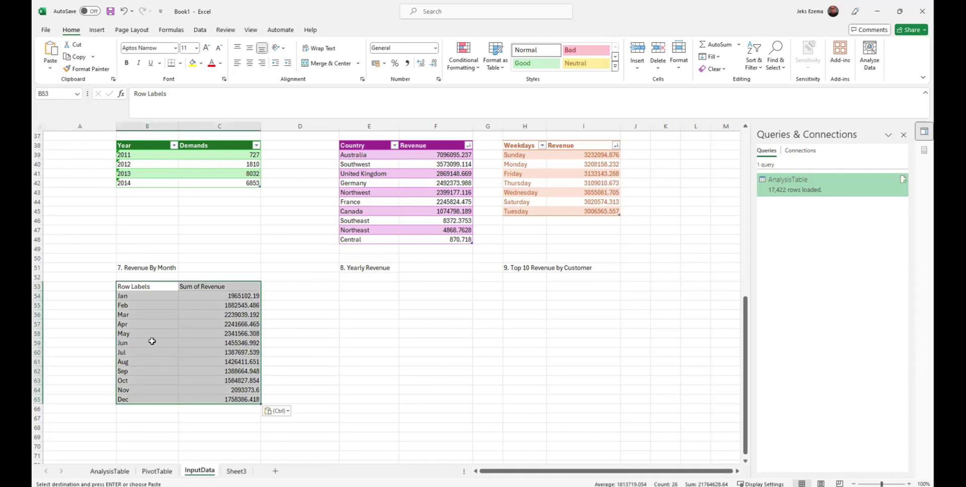
Convert B53:C65 into a table with headers named RevenueByMonth, with the column headings Month and Revenue
{"action": "key", "text": "ctrl+t"}
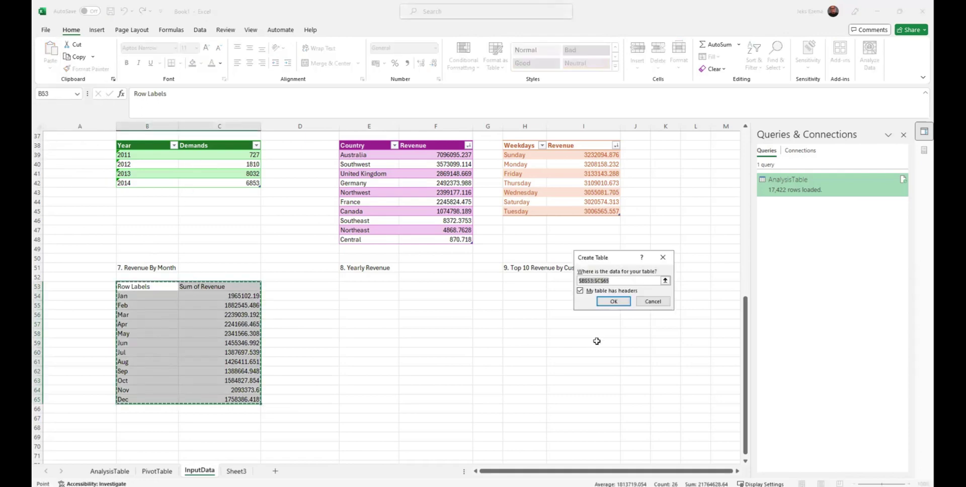
{"action": "left_click", "coordinate": [613, 300]}
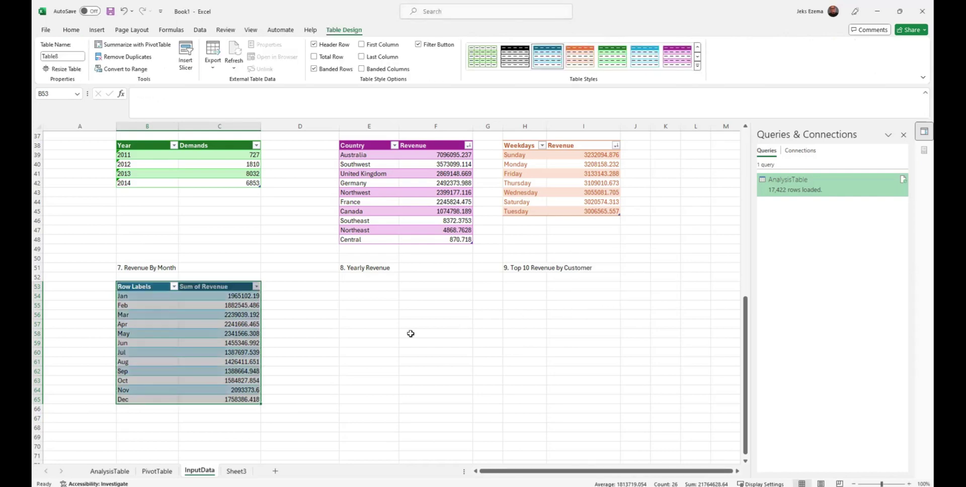
{"action": "left_click", "coordinate": [56, 57]}
{"action": "type", "text": "R"}
{"action": "type", "text": "evenueByMonth"}
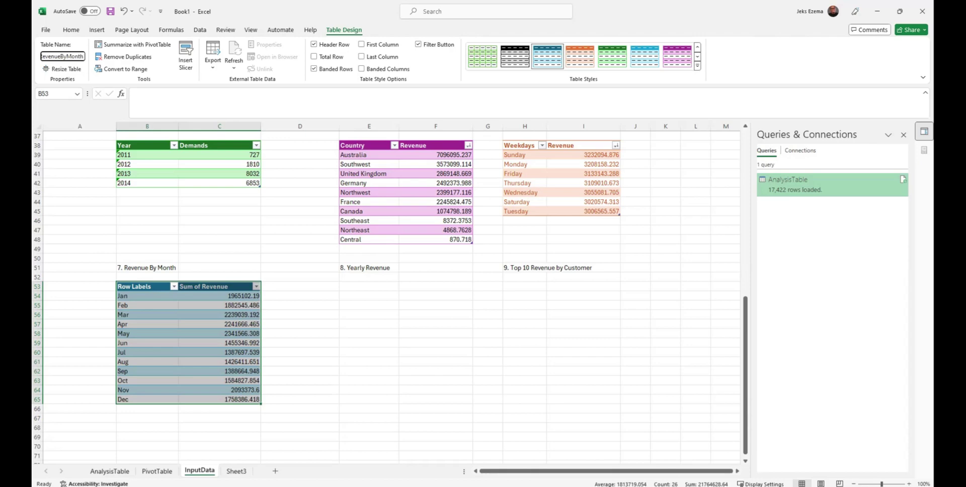
{"action": "left_click", "coordinate": [369, 286]}
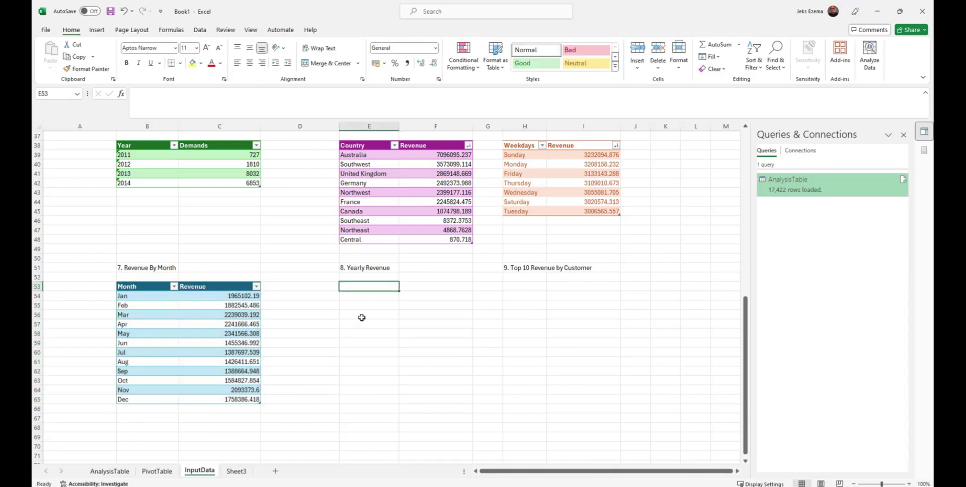
On the PivotTable sheet, replace Months (OrderDate) with Years (OrderDate) as the pivot's row field
{"action": "left_click", "coordinate": [157, 471]}
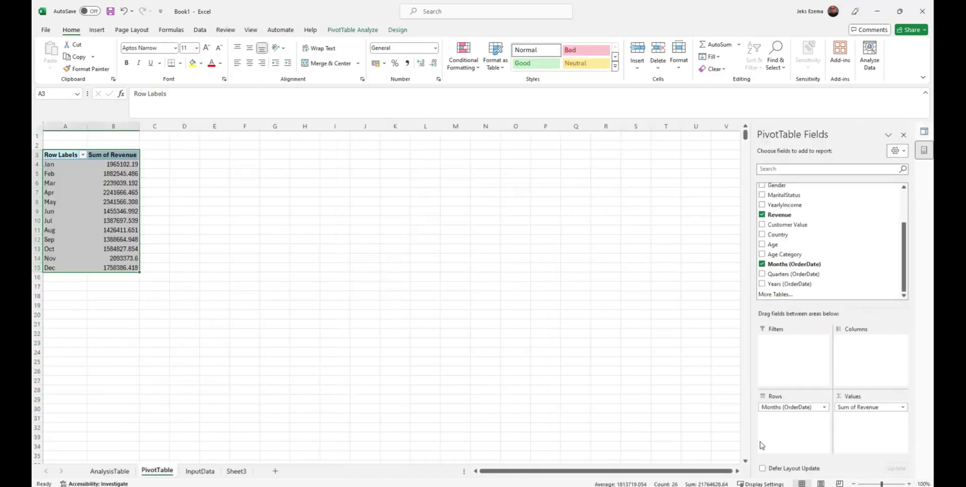
{"action": "left_click_drag", "start_coordinate": [778, 408], "coordinate": [655, 380]}
{"action": "left_click_drag", "start_coordinate": [770, 283], "coordinate": [795, 427]}
Paste the yearly revenue pivot range A3:B7 as values at InputData cell E53 and convert it into a table with headings Year and Revenue
{"action": "left_click", "coordinate": [237, 254]}
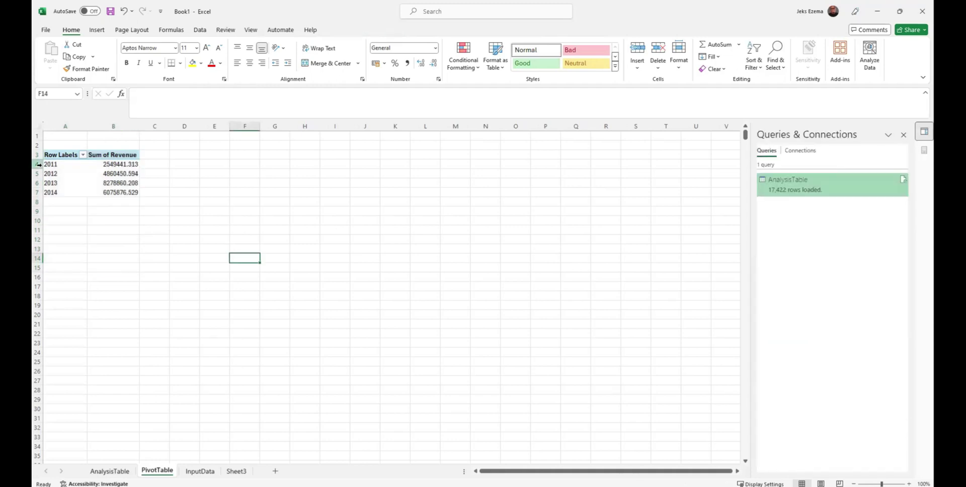
{"action": "left_click_drag", "start_coordinate": [47, 156], "coordinate": [132, 192]}
{"action": "key", "text": "ctrl+c"}
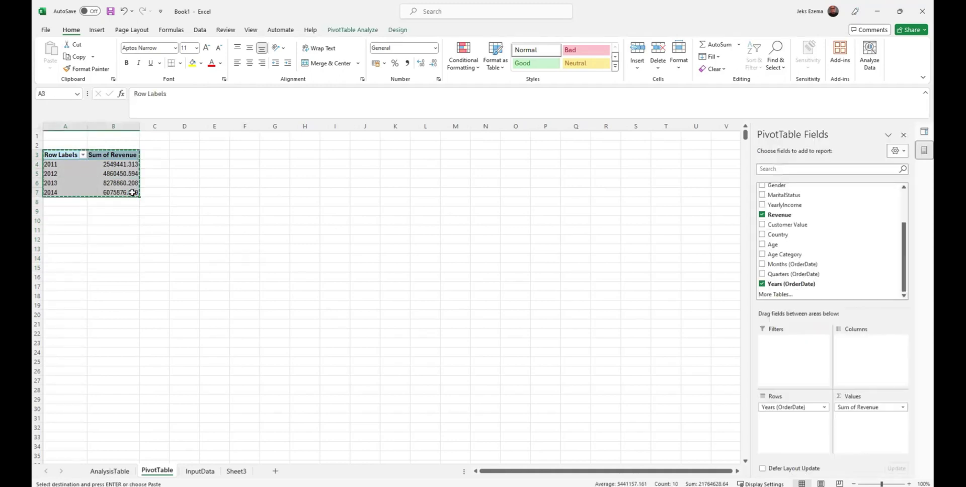
{"action": "left_click", "coordinate": [200, 472]}
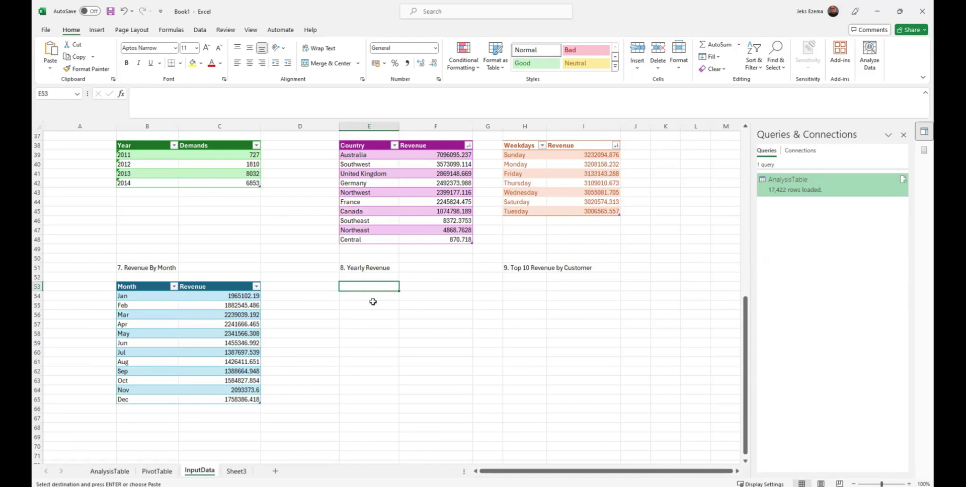
{"action": "left_click", "coordinate": [48, 61]}
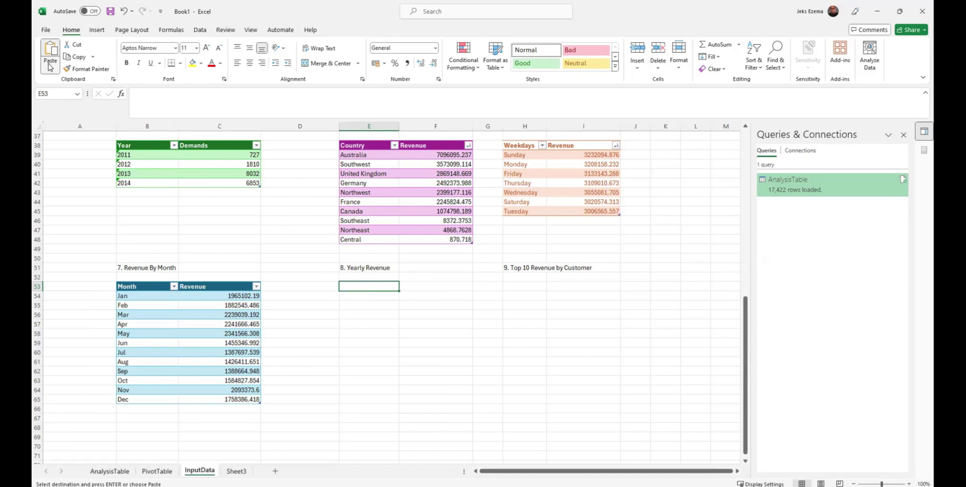
{"action": "left_click", "coordinate": [49, 142]}
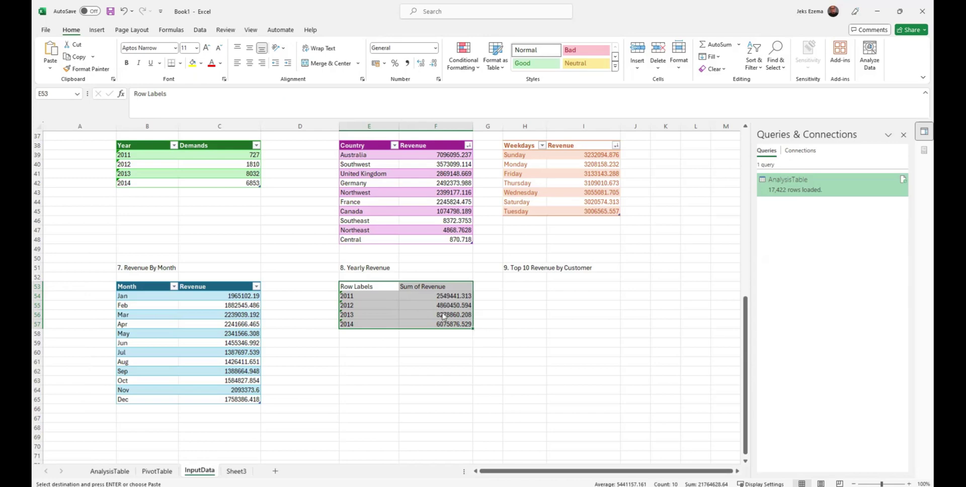
{"action": "key", "text": "ctrl+t"}
{"action": "left_click", "coordinate": [614, 302]}
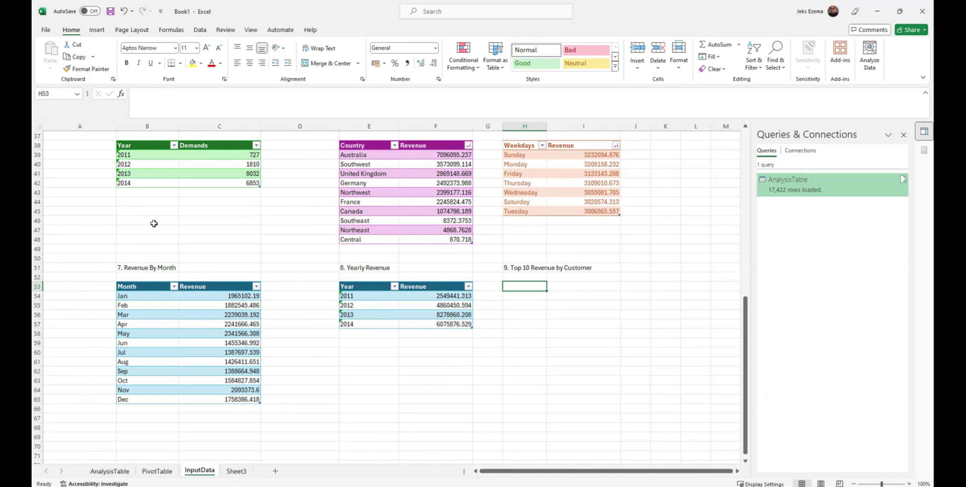
On the PivotTable sheet, replace Years (OrderDate) with Customer Name as the pivot's row field
{"action": "left_click", "coordinate": [157, 471]}
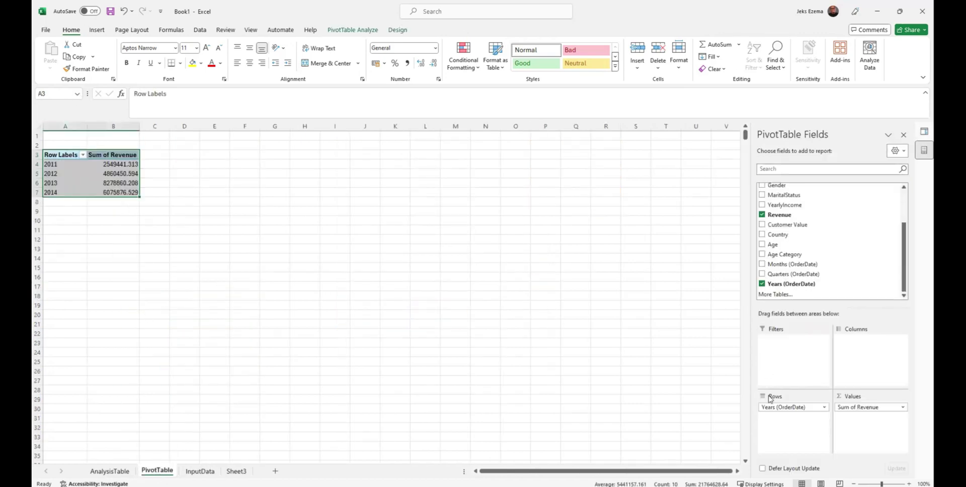
{"action": "left_click_drag", "start_coordinate": [778, 406], "coordinate": [624, 374]}
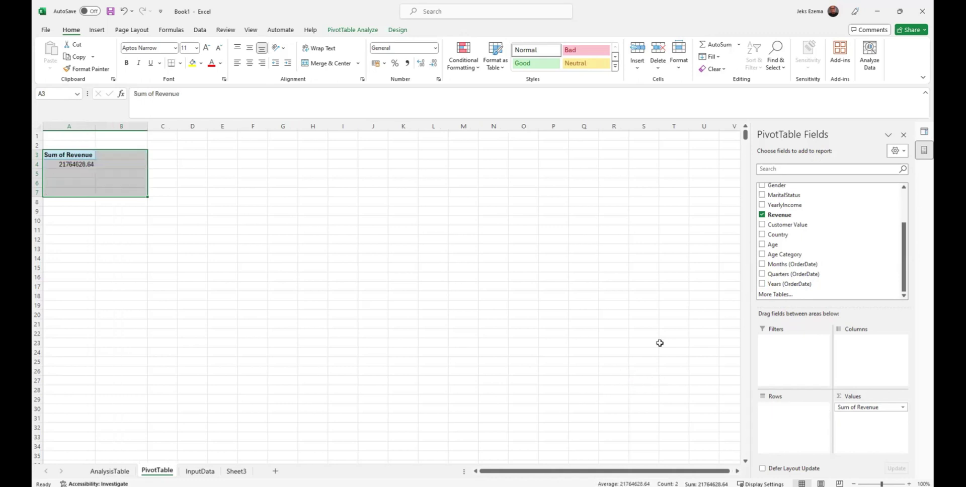
{"action": "scroll", "coordinate": [807, 258], "scroll_direction": "up", "scroll_amount": 2}
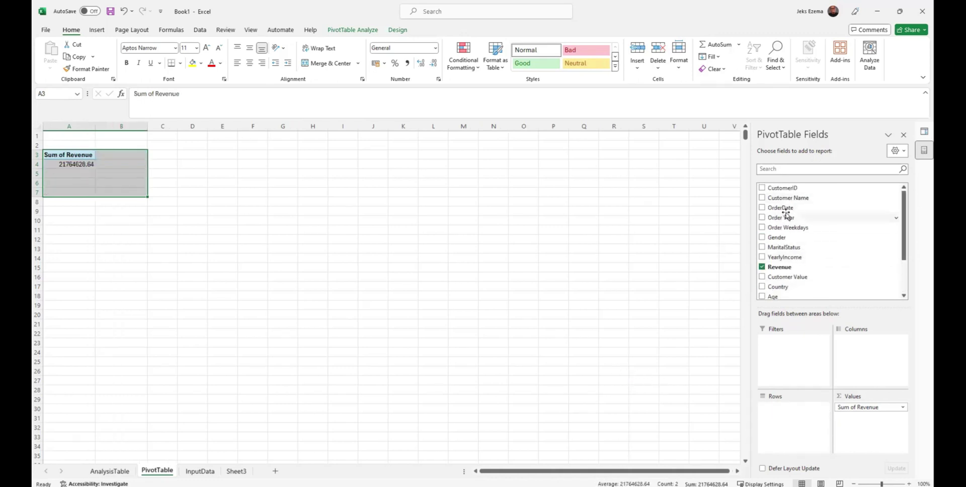
{"action": "left_click_drag", "start_coordinate": [786, 200], "coordinate": [800, 422]}
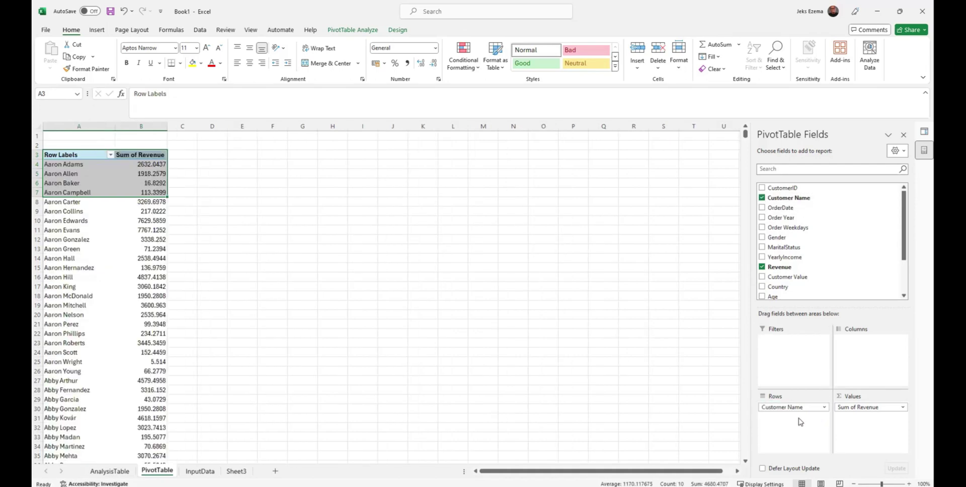
{"action": "left_click", "coordinate": [412, 239]}
{"action": "left_click", "coordinate": [110, 156]}
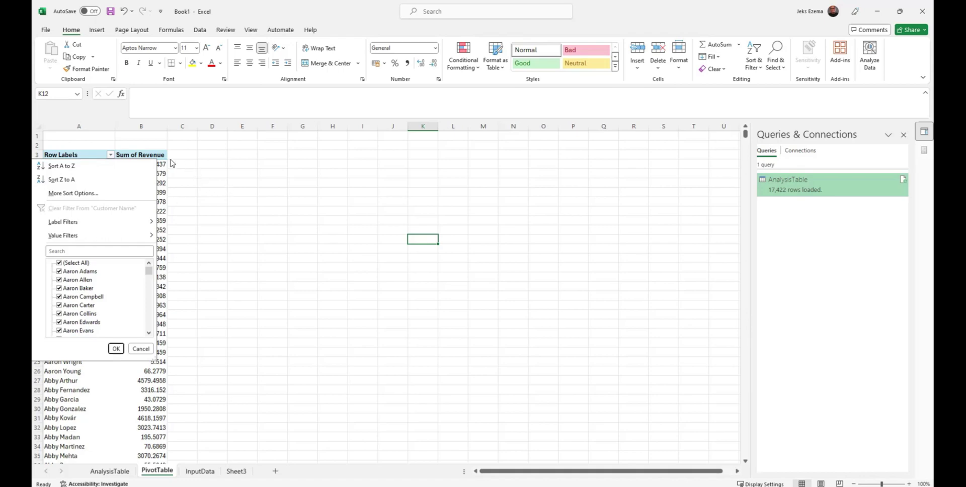
{"action": "key", "text": "Return"}
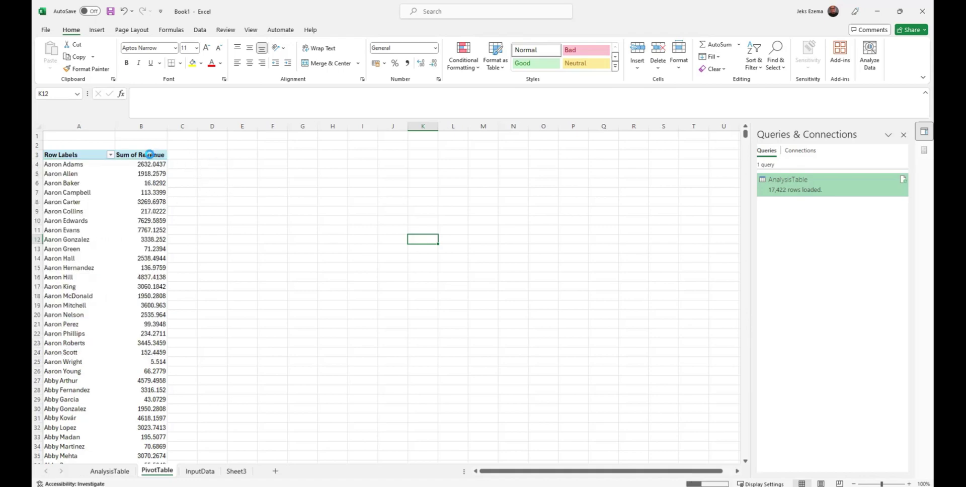
{"action": "left_click", "coordinate": [150, 154]}
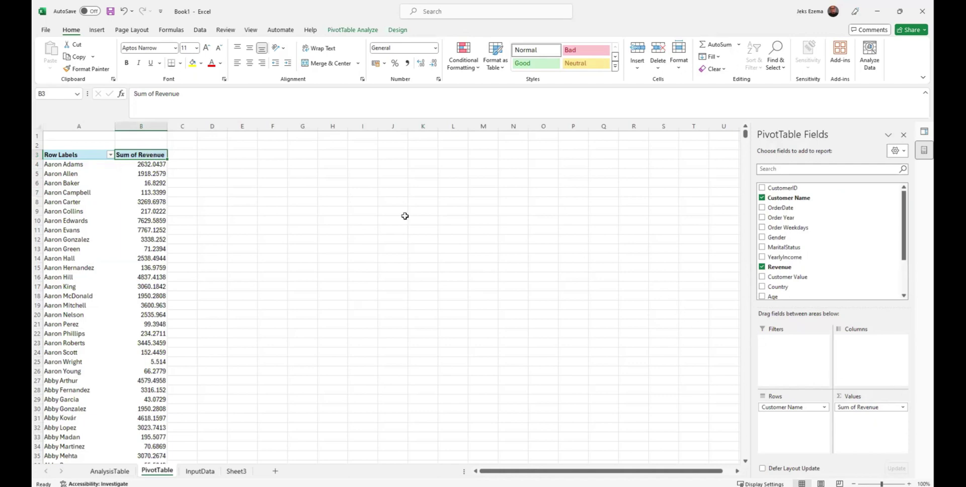
Sort the pivot's Customer Name rows in descending order by Sum of Revenue
{"action": "left_click", "coordinate": [111, 155]}
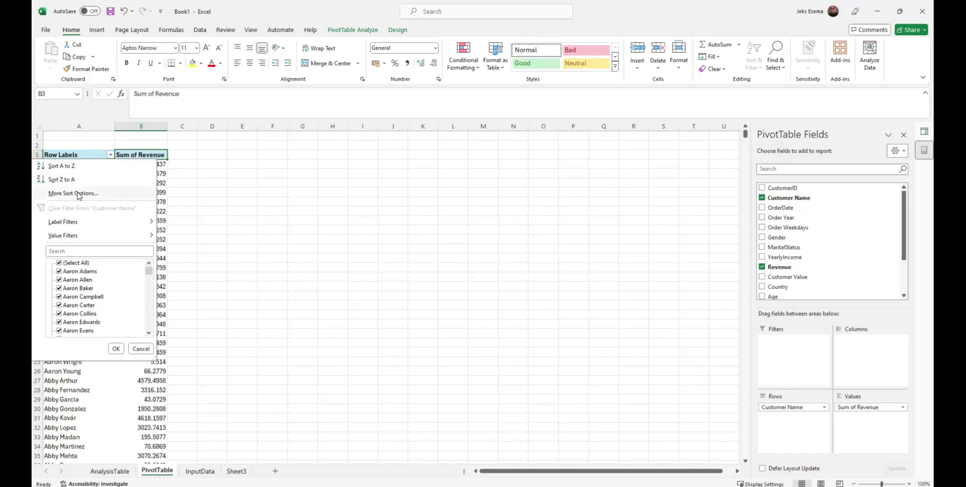
{"action": "left_click", "coordinate": [78, 194]}
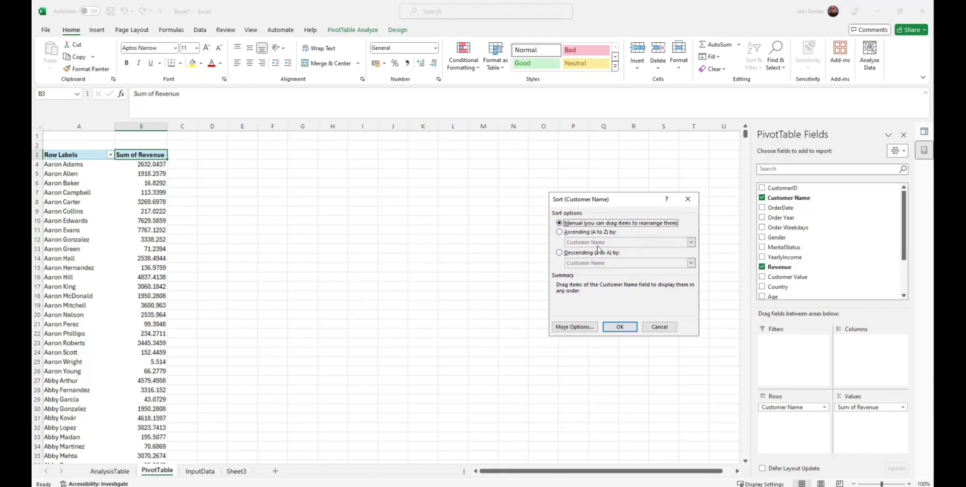
{"action": "left_click", "coordinate": [560, 232]}
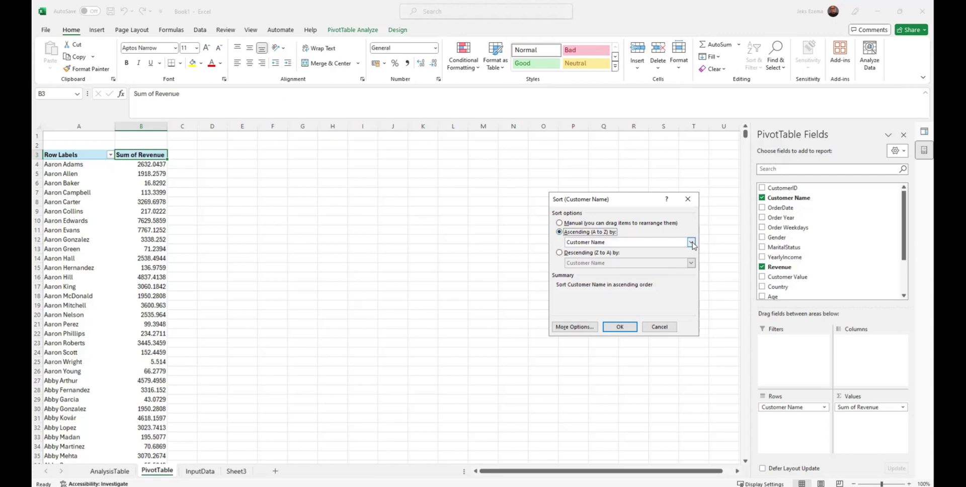
{"action": "left_click", "coordinate": [559, 254]}
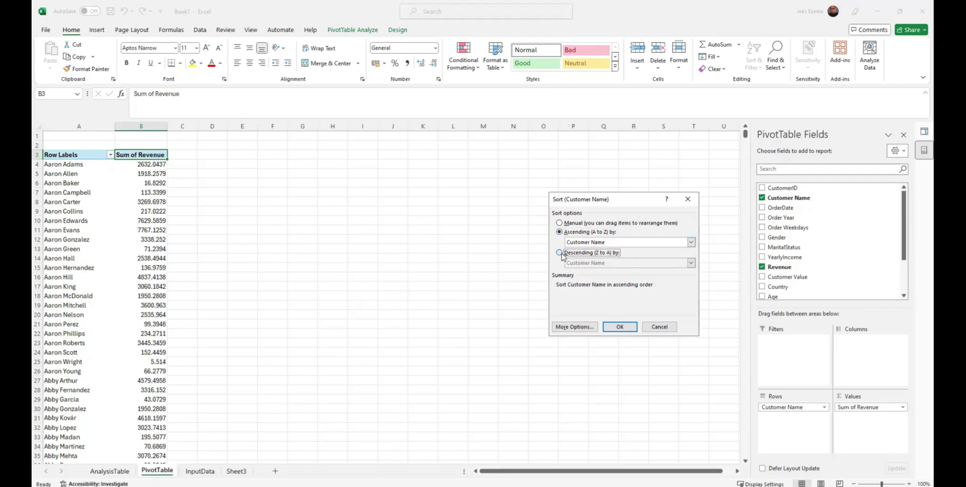
{"action": "left_click", "coordinate": [692, 263]}
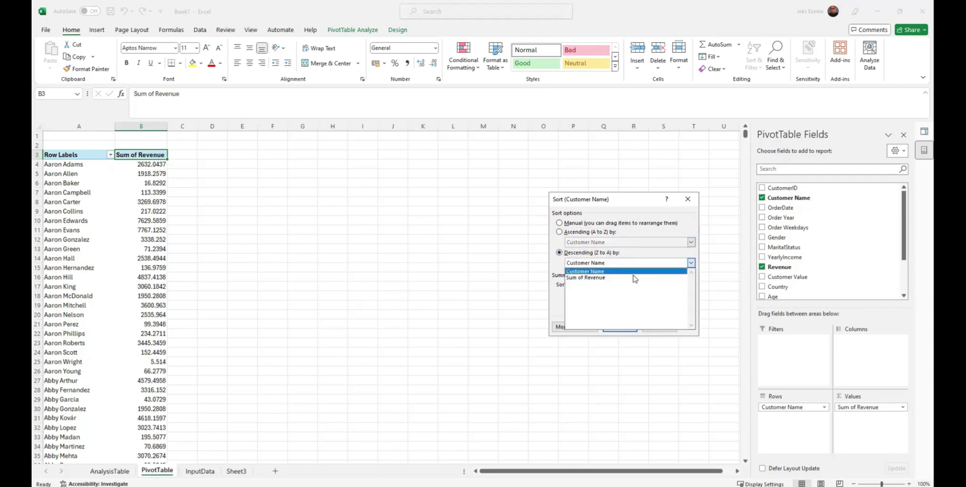
{"action": "left_click", "coordinate": [578, 281]}
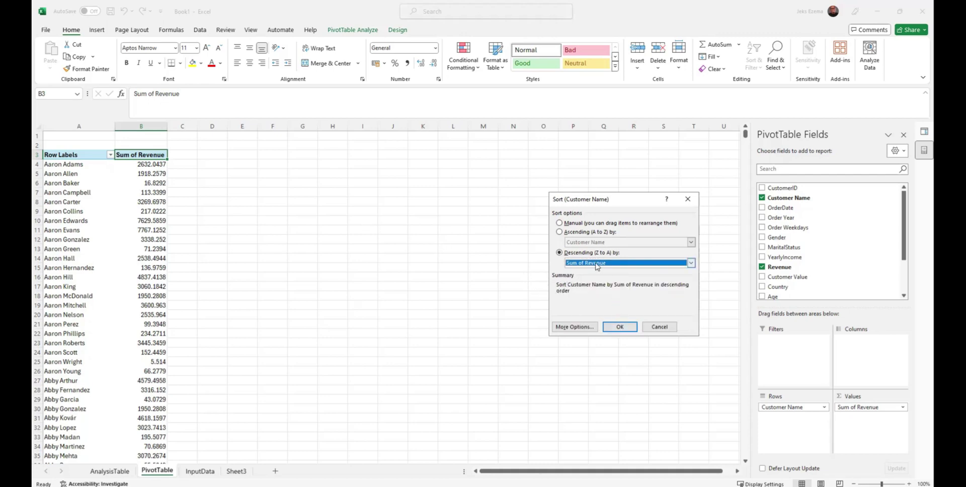
{"action": "left_click", "coordinate": [624, 327]}
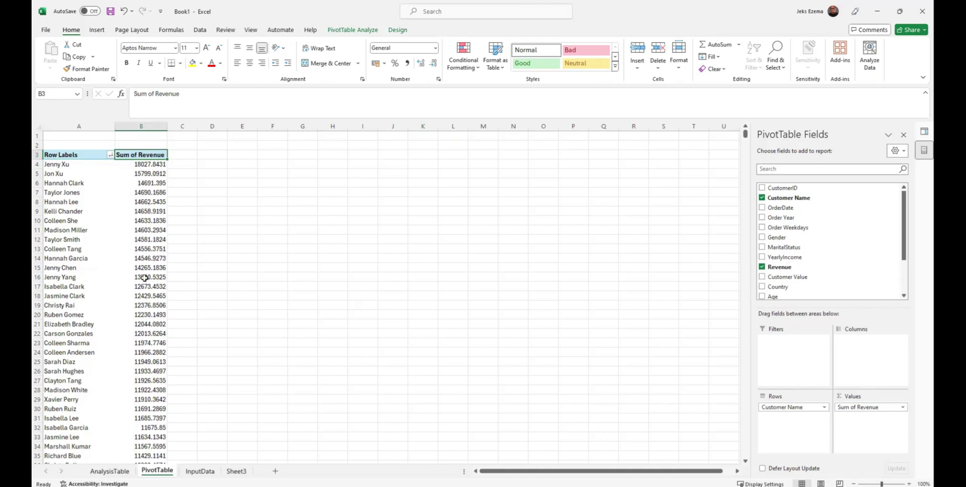
Filter the pivot's customers by value to the top 10 items by Sum of Revenue
{"action": "scroll", "coordinate": [145, 271], "scroll_direction": "down", "scroll_amount": 1}
{"action": "scroll", "coordinate": [145, 271], "scroll_direction": "up", "scroll_amount": 1}
{"action": "mouse_move", "coordinate": [143, 201]}
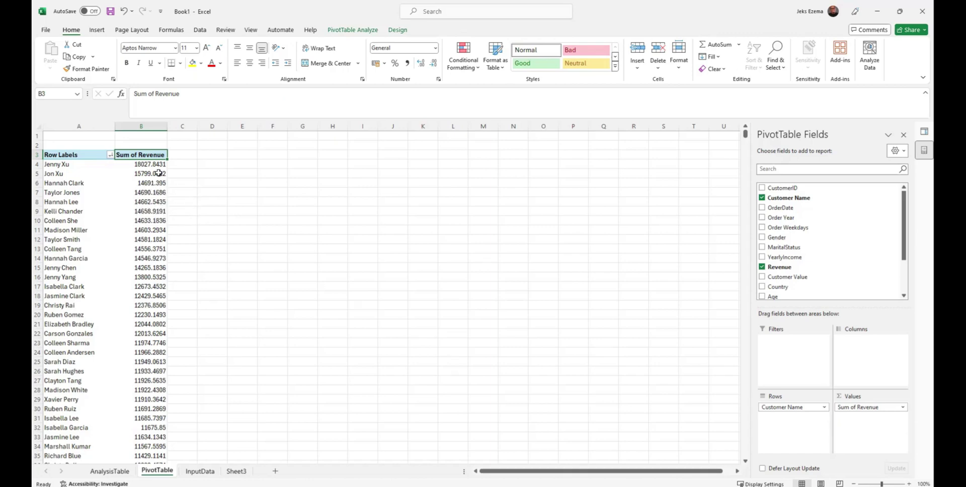
{"action": "left_click", "coordinate": [111, 157]}
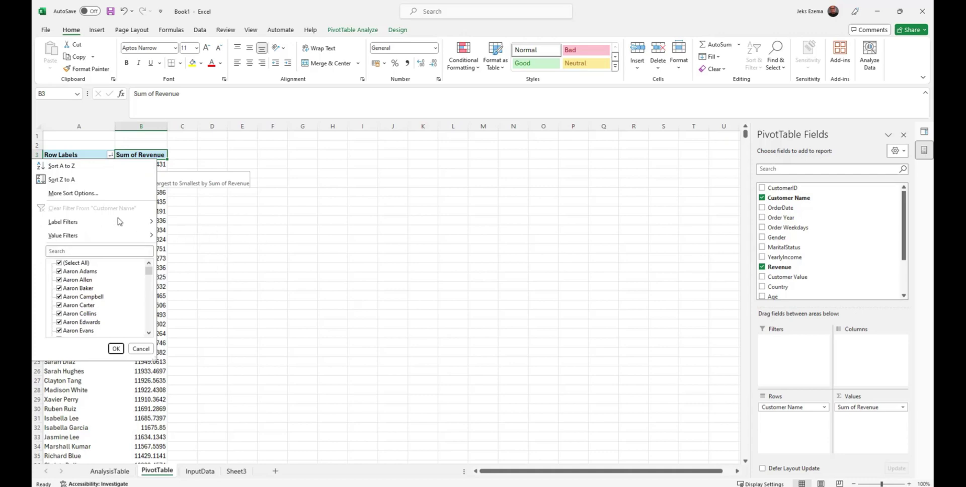
{"action": "mouse_move", "coordinate": [121, 238]}
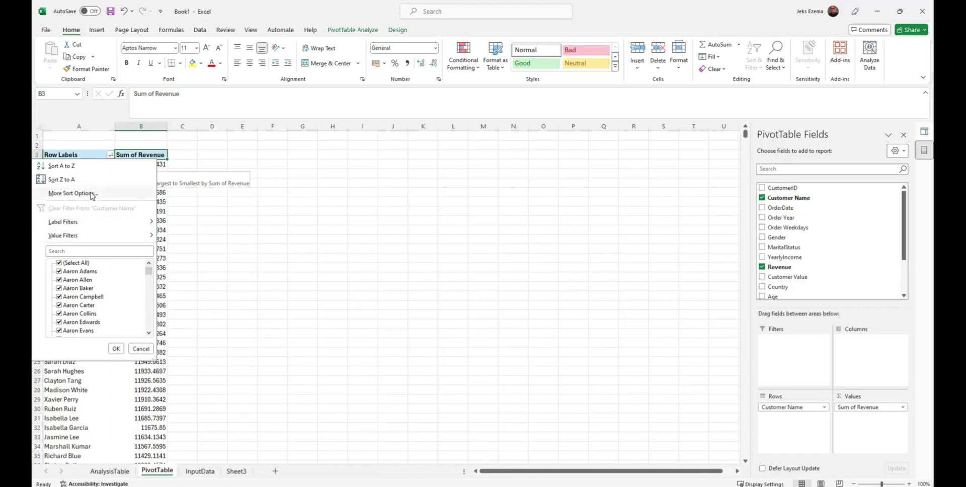
{"action": "mouse_move", "coordinate": [99, 224]}
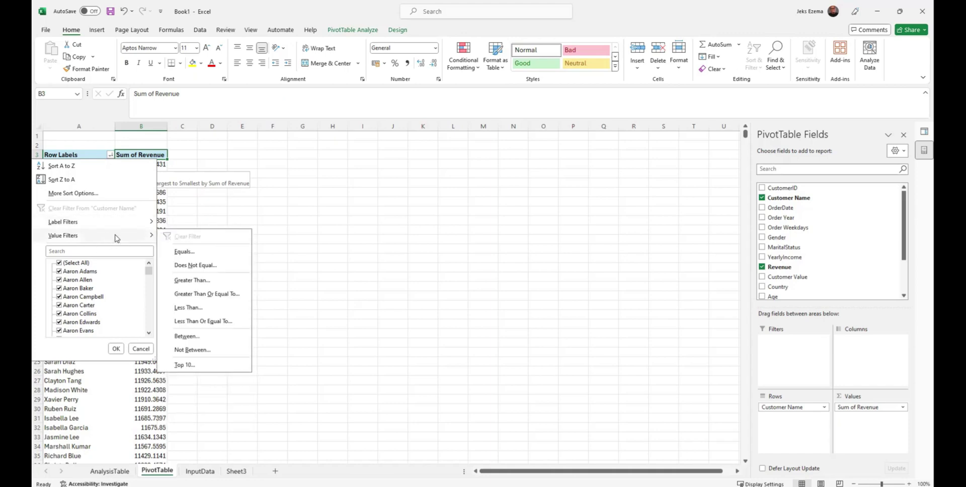
{"action": "left_click", "coordinate": [188, 365]}
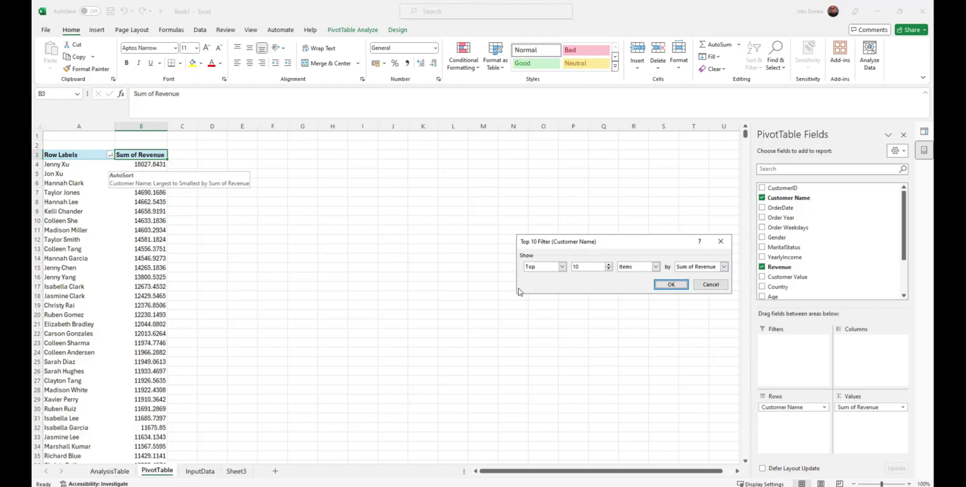
{"action": "left_click", "coordinate": [660, 285]}
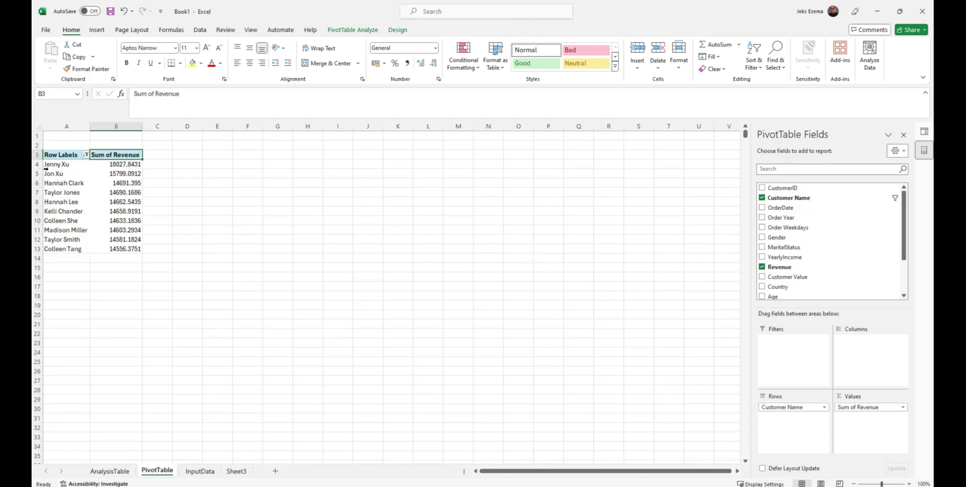
Copy the top customer pivot range A3:B13 and paste it as values at cell H53 of the InputData sheet
{"action": "left_click_drag", "start_coordinate": [52, 155], "coordinate": [129, 243]}
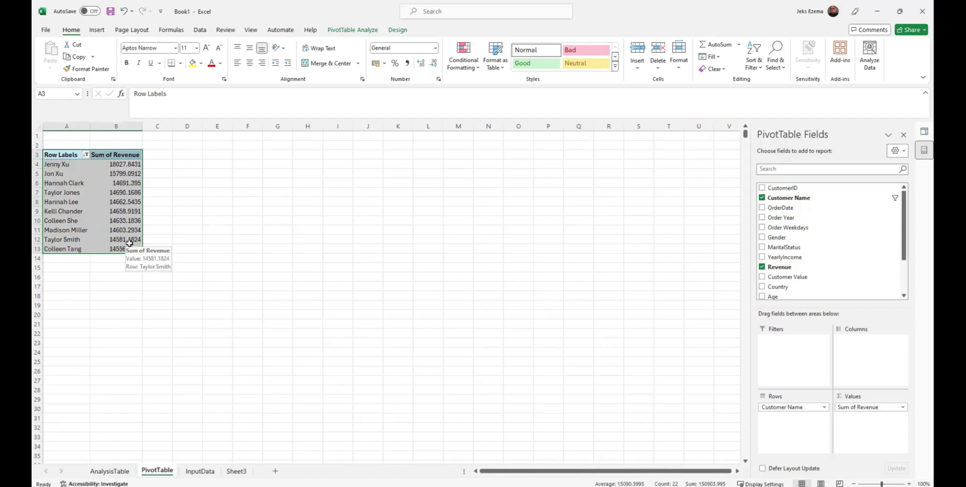
{"action": "key", "text": "ctrl+c"}
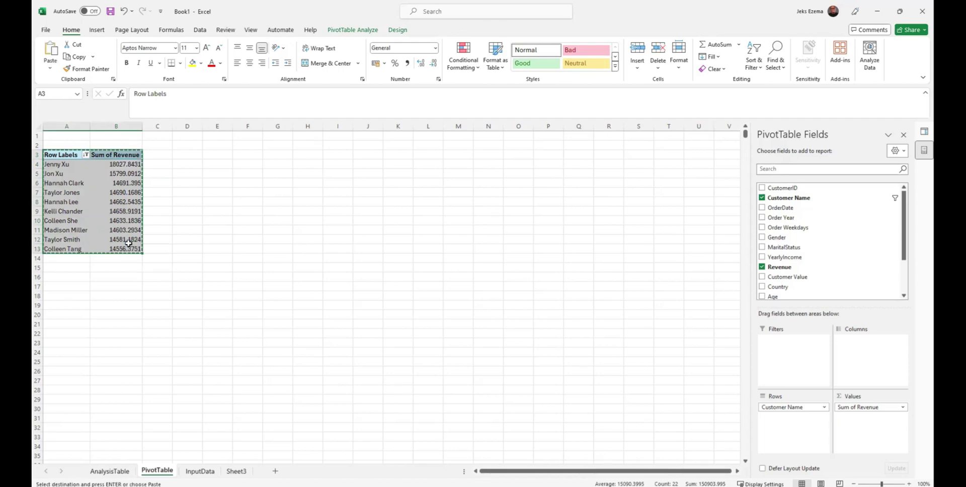
{"action": "left_click", "coordinate": [199, 471]}
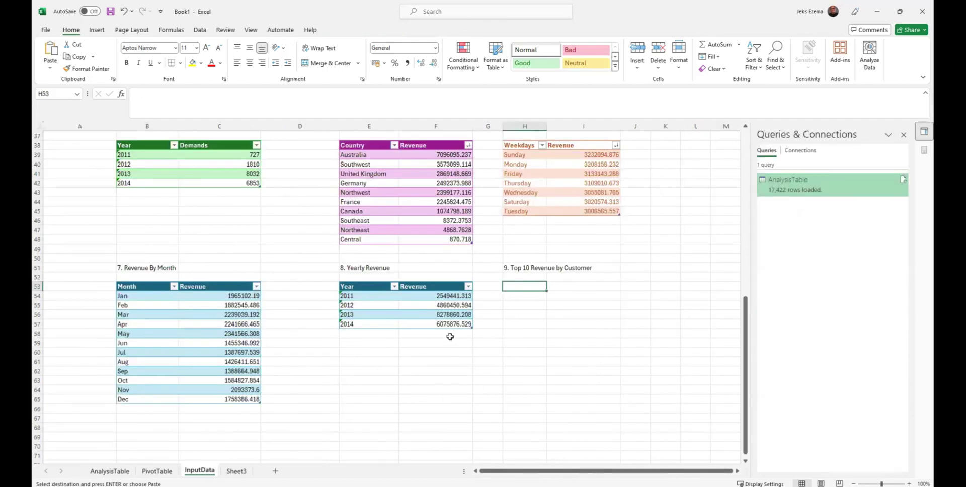
{"action": "left_click", "coordinate": [49, 68]}
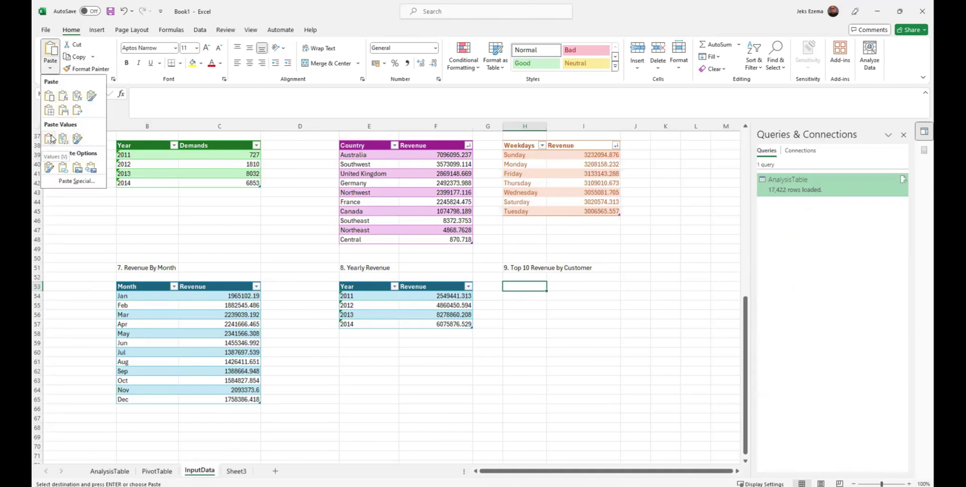
{"action": "left_click", "coordinate": [50, 139]}
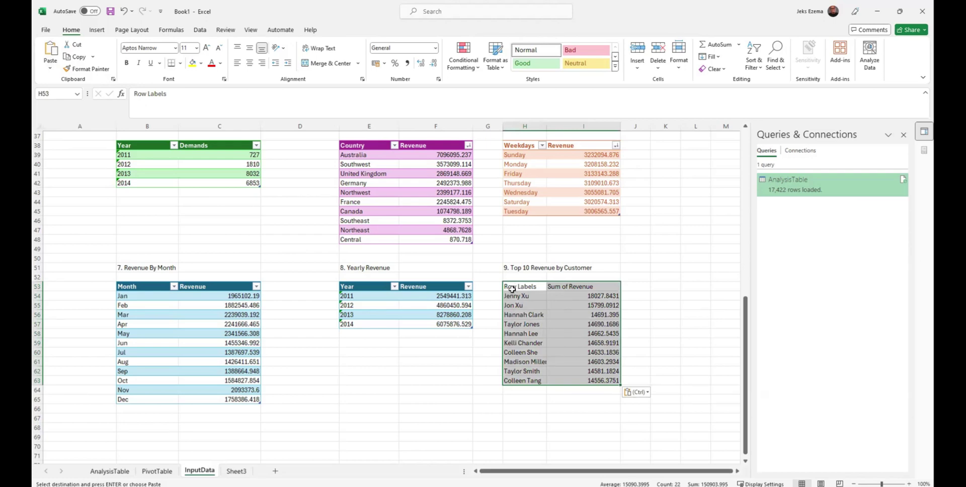
Convert H53:I63 into a green-styled table with headers, with the column headings Customer and Revenue
{"action": "key", "text": "ctrl+t"}
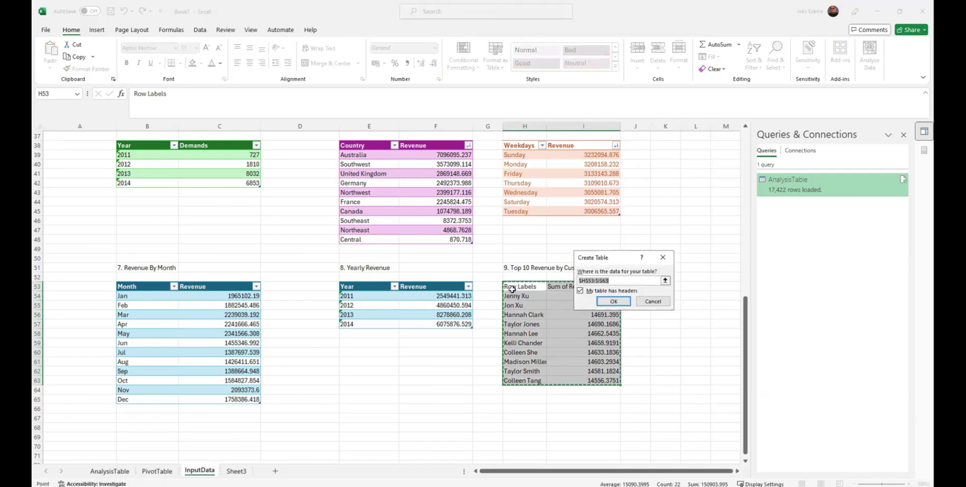
{"action": "left_click", "coordinate": [612, 301]}
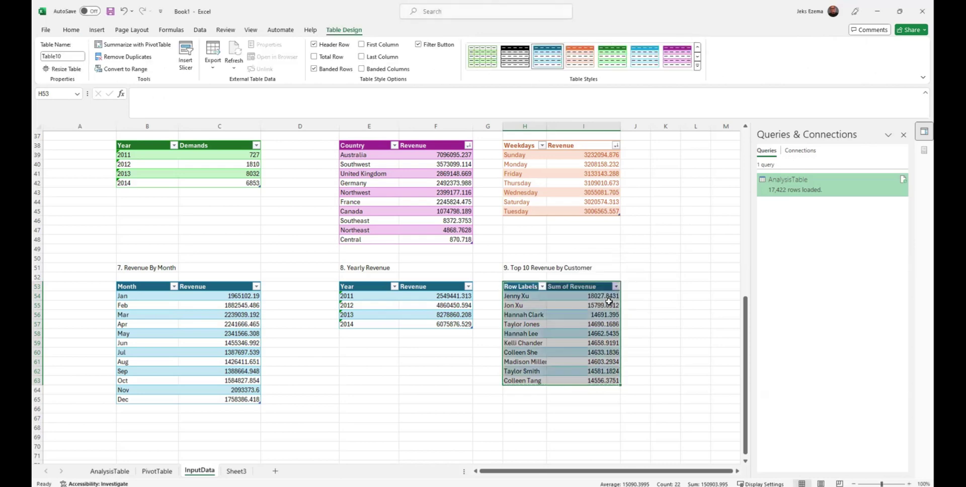
{"action": "left_click", "coordinate": [63, 59]}
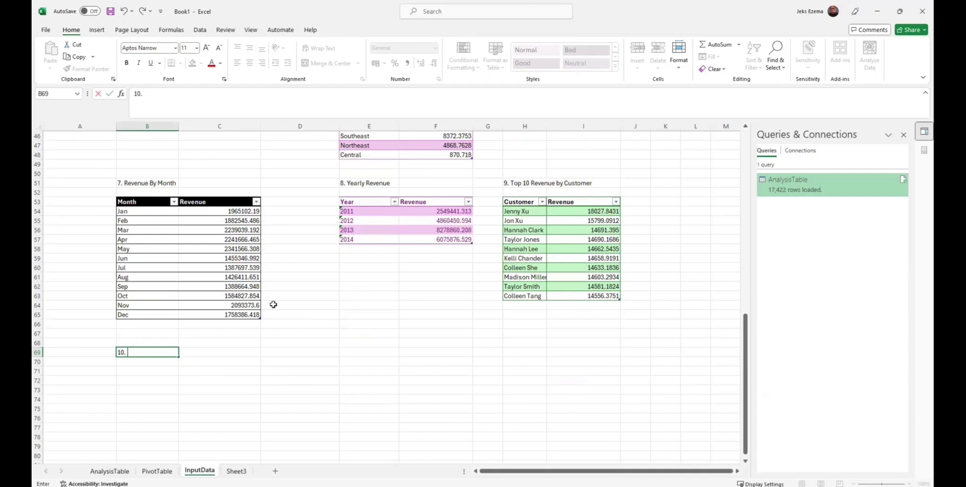
Complete the section heading in cell B69 of the InputData sheet as "10. Customer By Gender"
{"action": "scroll", "coordinate": [273, 304], "scroll_direction": "down", "scroll_amount": 3}
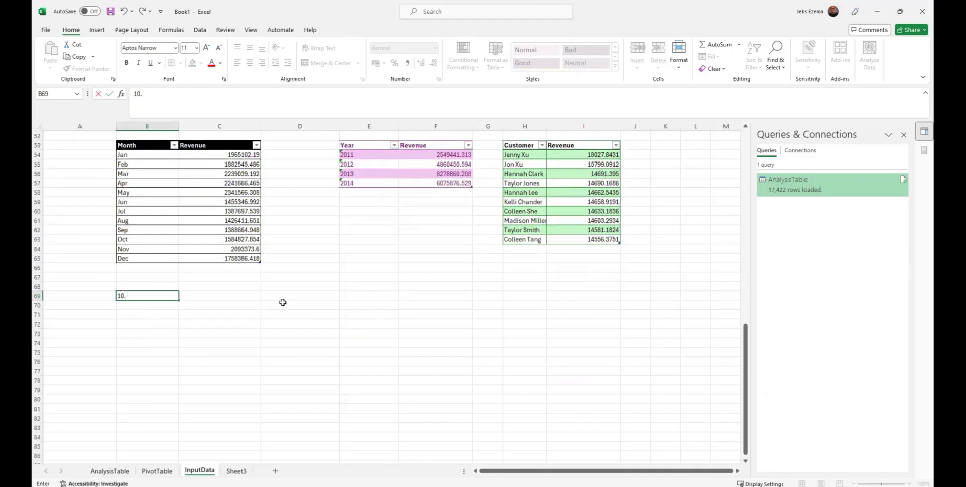
{"action": "scroll", "coordinate": [282, 302], "scroll_direction": "up", "scroll_amount": 17}
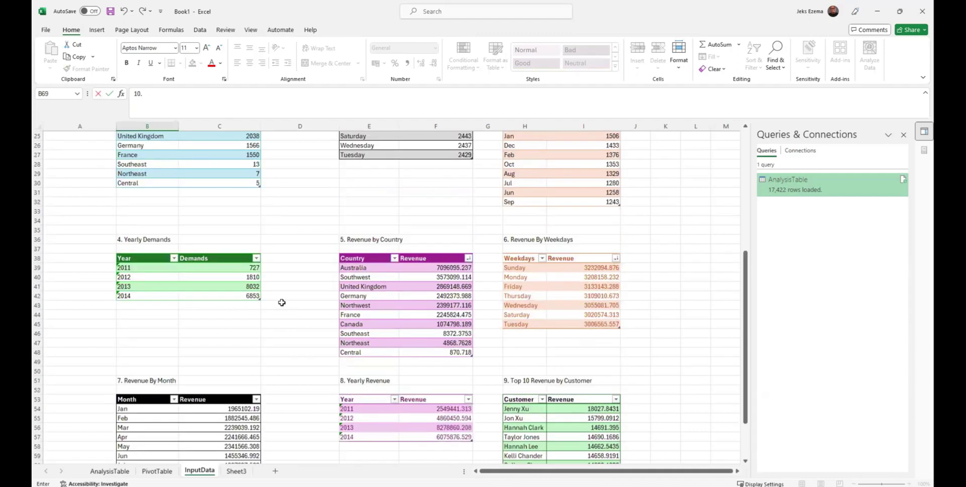
{"action": "scroll", "coordinate": [282, 302], "scroll_direction": "up", "scroll_amount": 1}
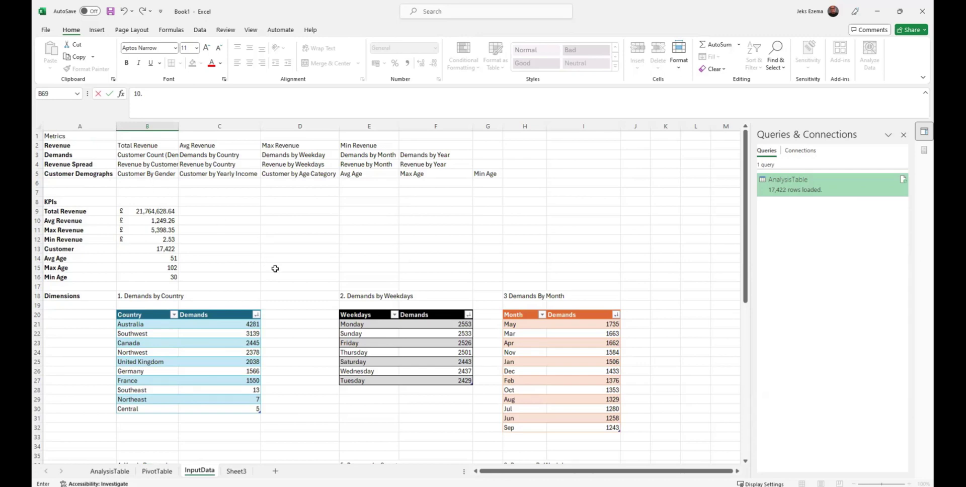
{"action": "scroll", "coordinate": [275, 269], "scroll_direction": "down", "scroll_amount": 3}
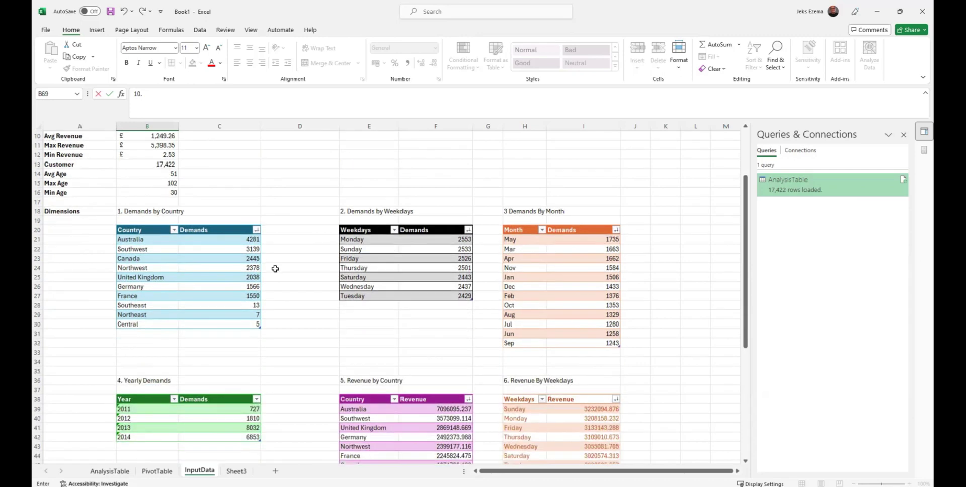
{"action": "scroll", "coordinate": [275, 269], "scroll_direction": "up", "scroll_amount": 3}
{"action": "scroll", "coordinate": [275, 269], "scroll_direction": "down", "scroll_amount": 17}
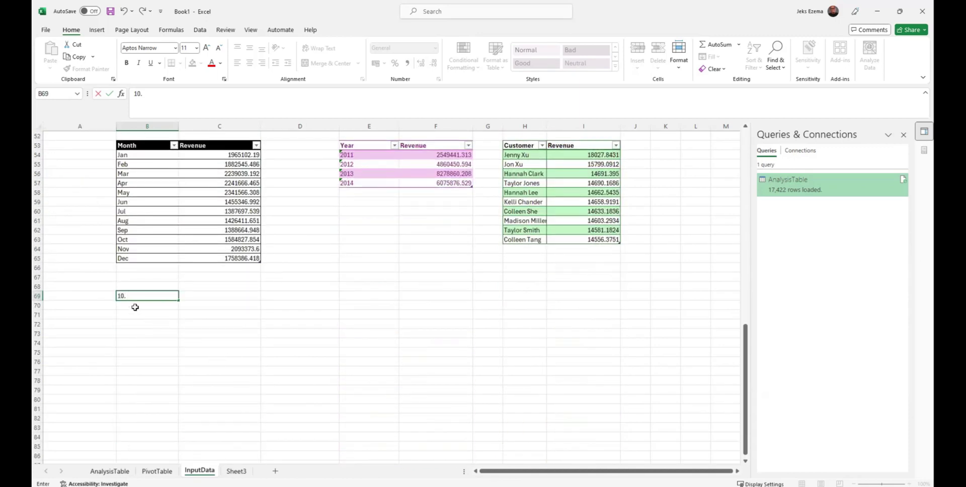
{"action": "type", "text": "Customer By Gender"}
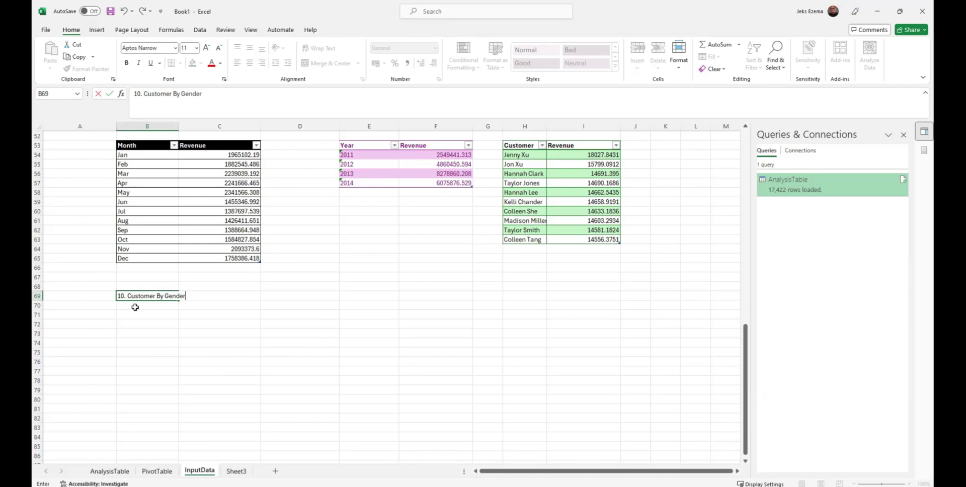
{"action": "key", "text": "ctrl+Page_Up"}
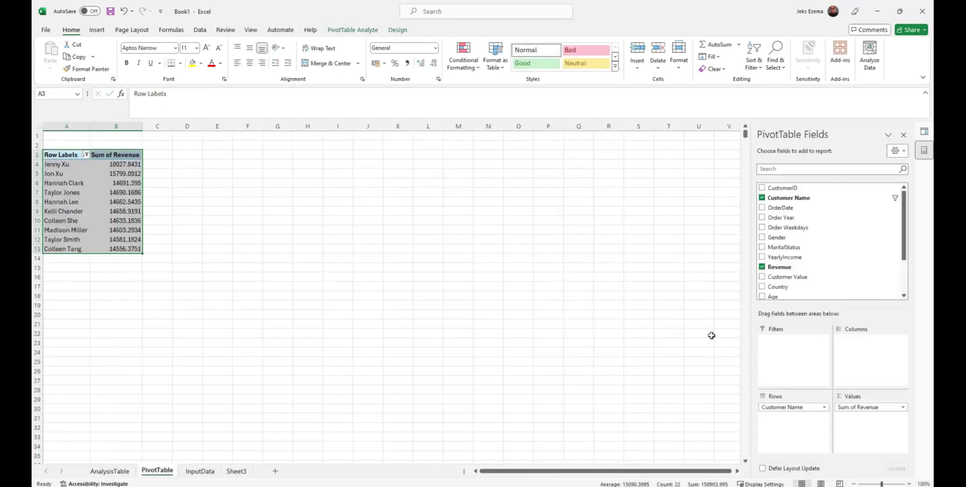
{"action": "left_click", "coordinate": [200, 472]}
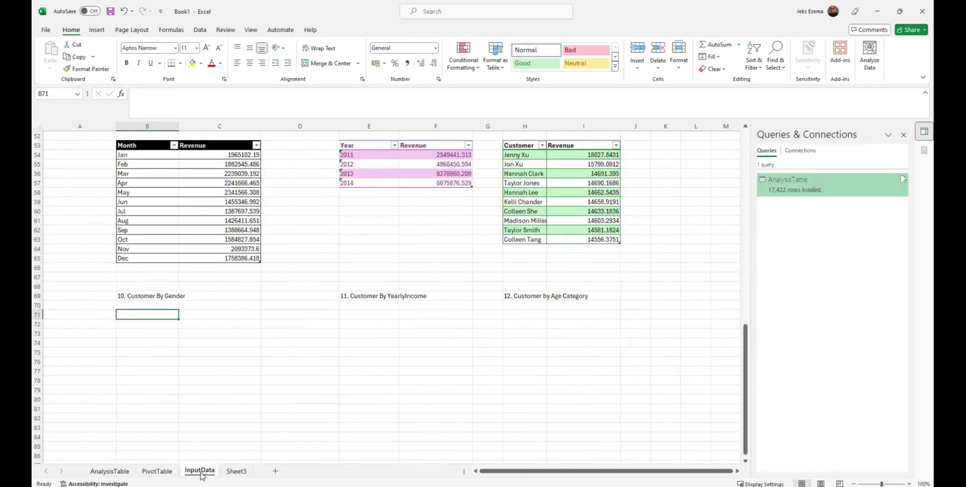
Replace the pivot's Customer Name and Sum of Revenue fields with Gender rows and a count of CustomerID, and select range A3:B5
{"action": "left_click", "coordinate": [152, 471]}
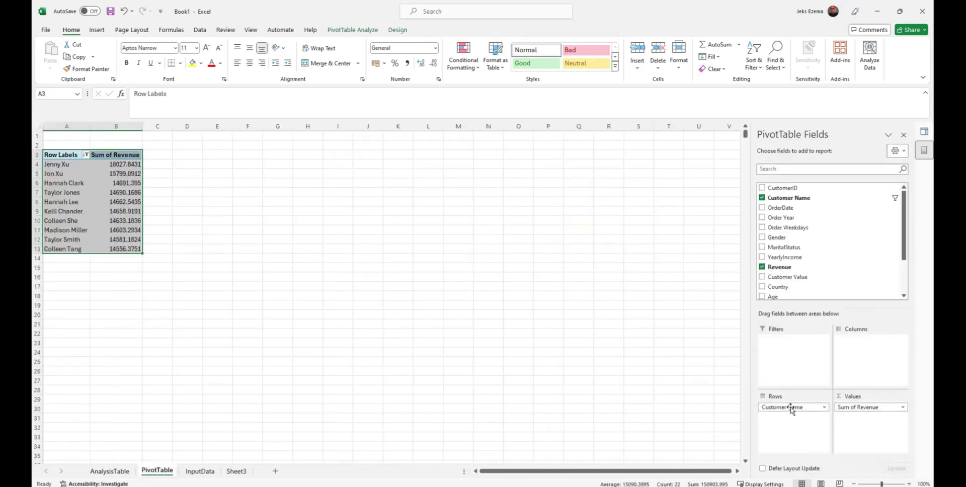
{"action": "left_click_drag", "start_coordinate": [792, 405], "coordinate": [686, 384]}
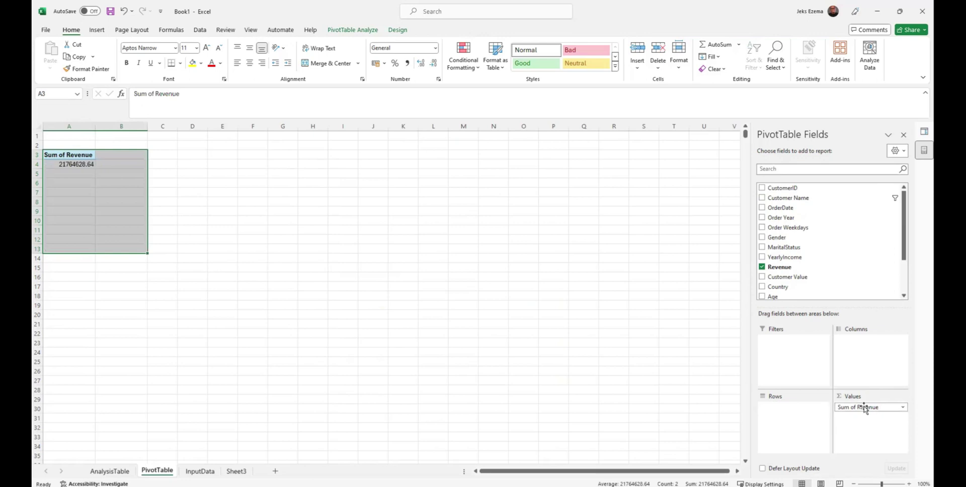
{"action": "left_click_drag", "start_coordinate": [859, 408], "coordinate": [644, 360]}
{"action": "left_click_drag", "start_coordinate": [784, 189], "coordinate": [876, 414]}
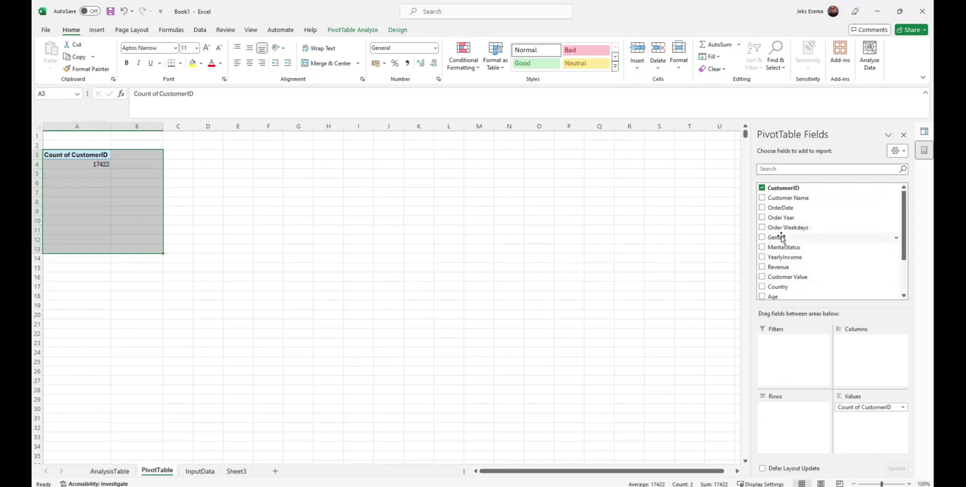
{"action": "left_click_drag", "start_coordinate": [782, 238], "coordinate": [801, 418]}
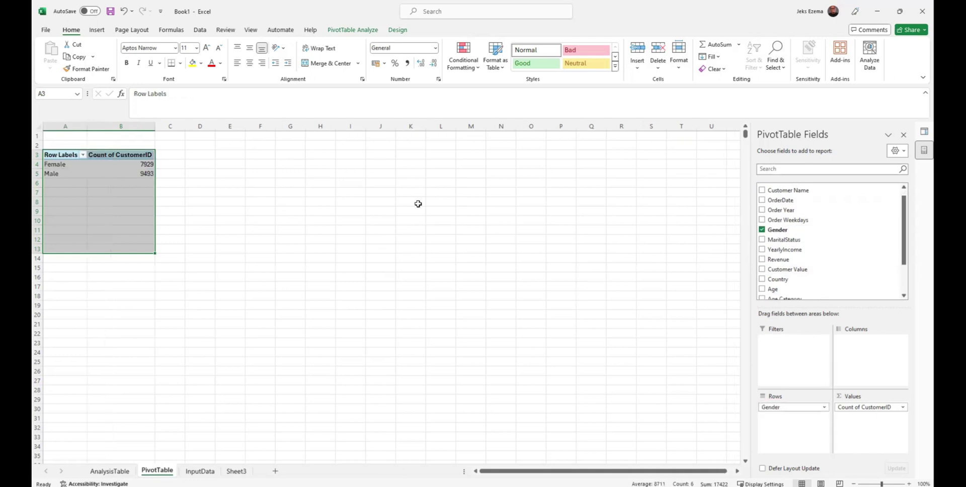
{"action": "left_click", "coordinate": [201, 239]}
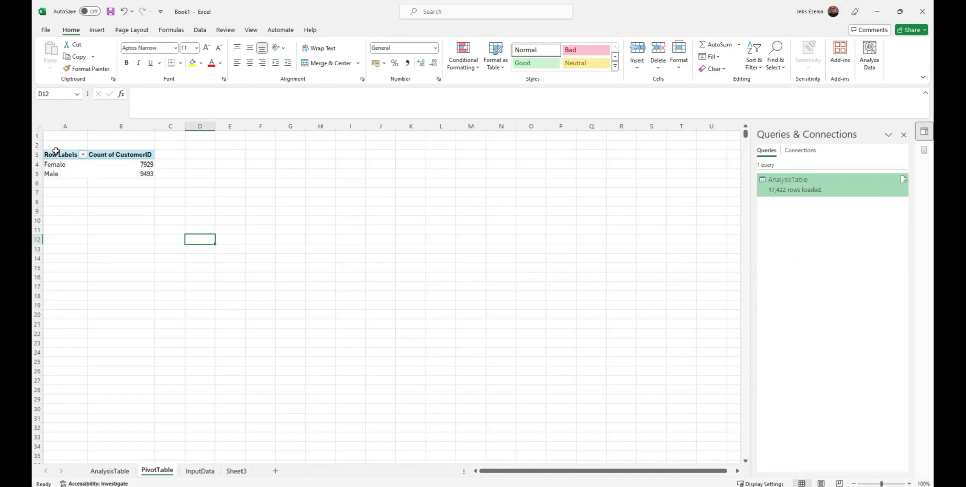
{"action": "left_click_drag", "start_coordinate": [55, 154], "coordinate": [119, 171]}
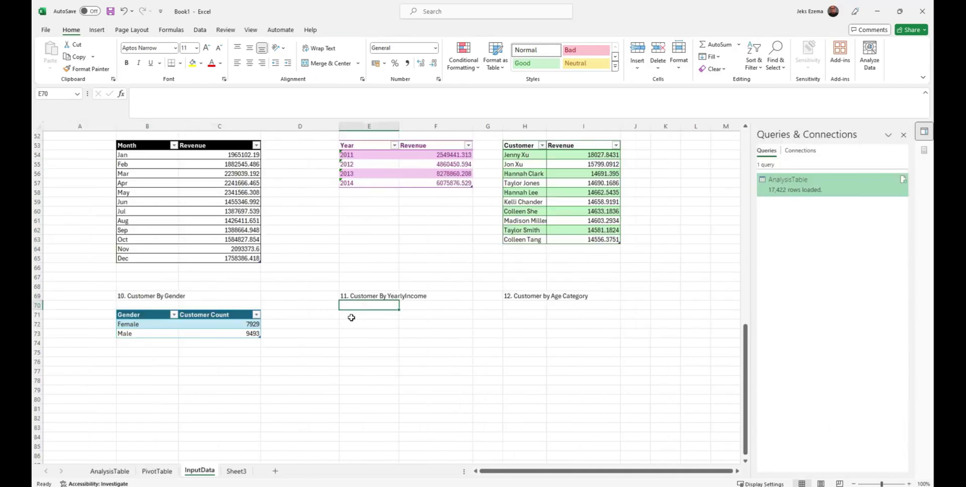
Replace Gender with Age Category in the pivot's rows, keeping the CustomerID count, and select range A3:B7
{"action": "left_click", "coordinate": [352, 318]}
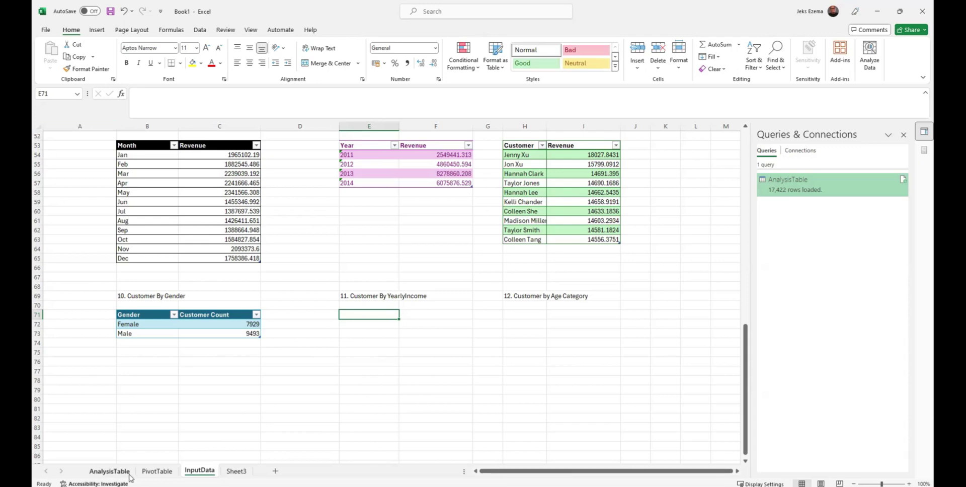
{"action": "left_click", "coordinate": [156, 471]}
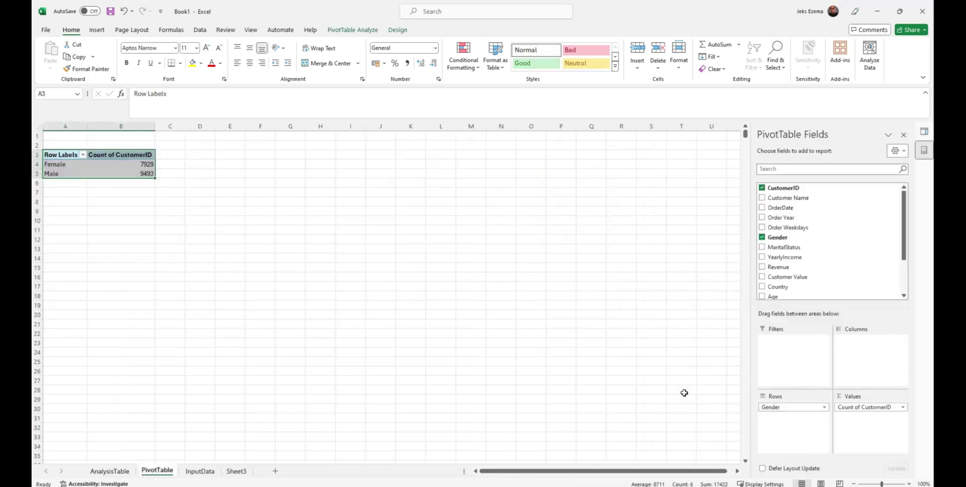
{"action": "left_click", "coordinate": [762, 237]}
{"action": "scroll", "coordinate": [786, 282], "scroll_direction": "down", "scroll_amount": 2}
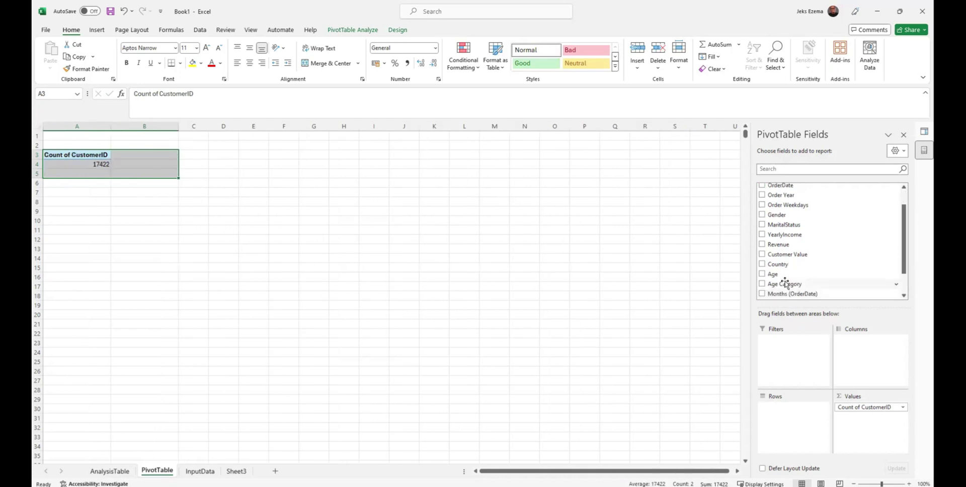
{"action": "left_click_drag", "start_coordinate": [785, 282], "coordinate": [791, 433]}
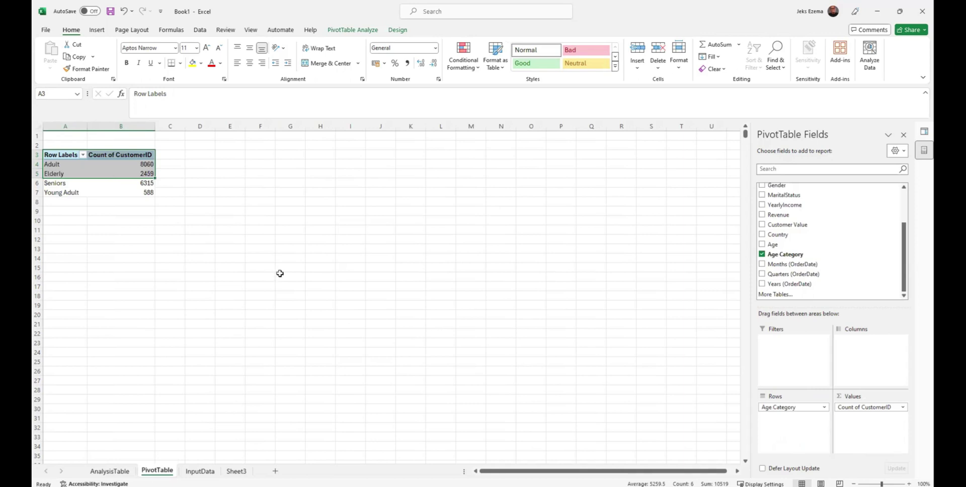
{"action": "left_click", "coordinate": [212, 245]}
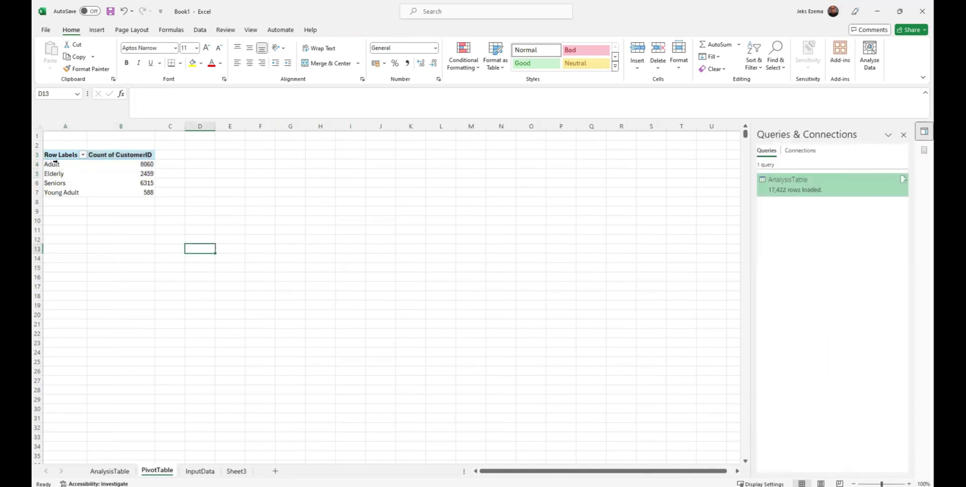
{"action": "left_click_drag", "start_coordinate": [50, 155], "coordinate": [131, 191]}
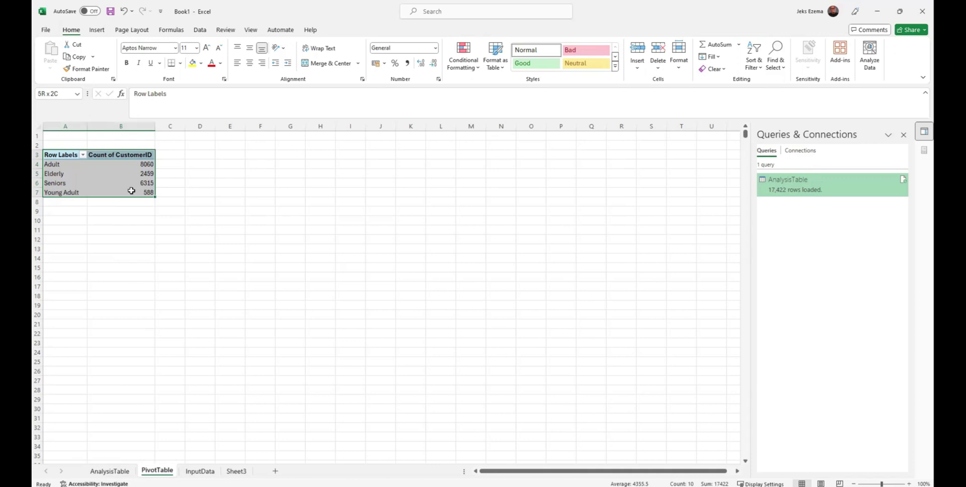
{"action": "left_click_drag", "start_coordinate": [132, 191], "coordinate": [132, 190]}
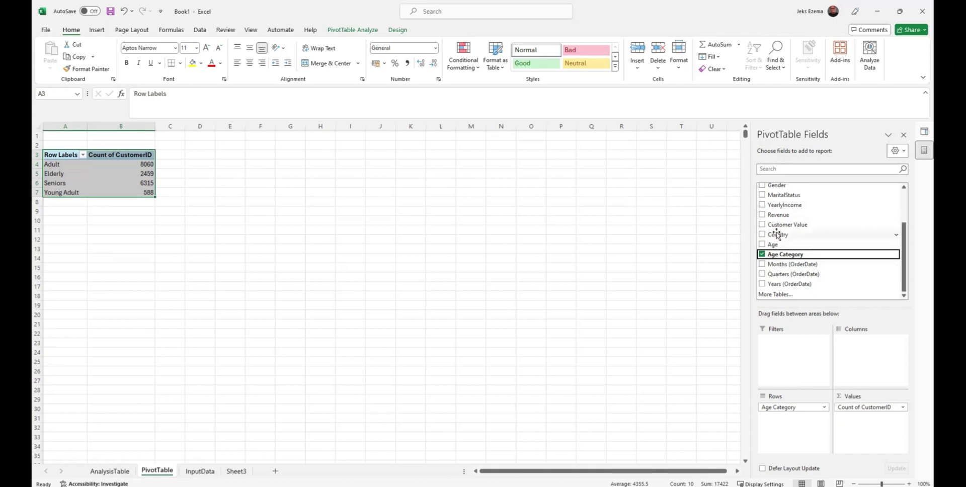
Add Gender to the pivot's columns to split each age category's CustomerID count by gender
{"action": "scroll", "coordinate": [787, 231], "scroll_direction": "up", "scroll_amount": 2}
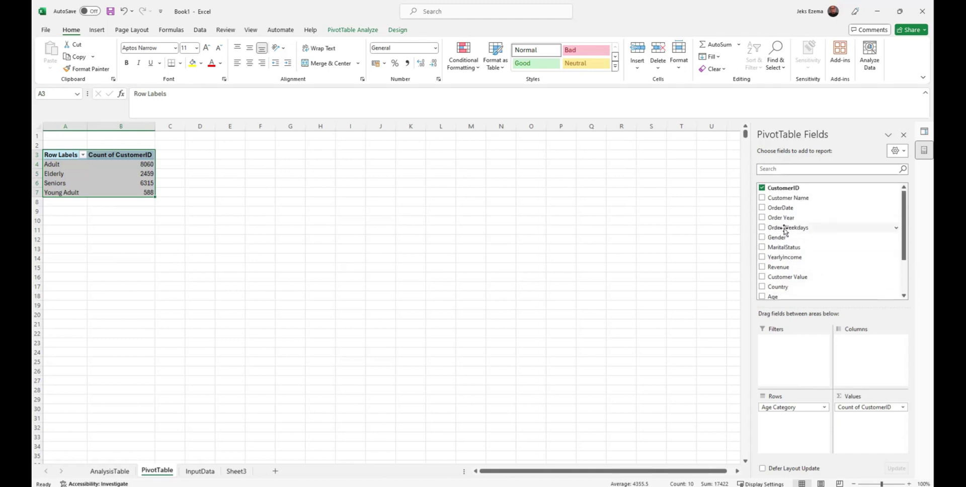
{"action": "scroll", "coordinate": [785, 229], "scroll_direction": "down", "scroll_amount": 1}
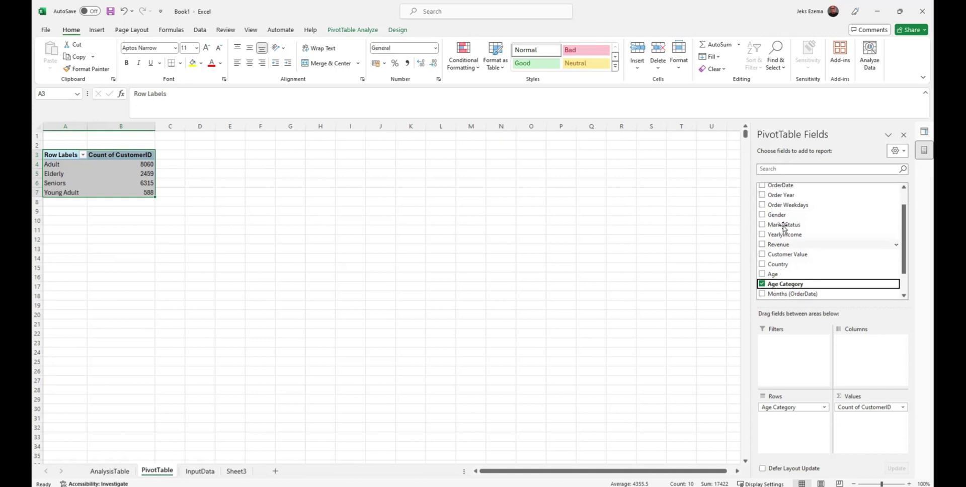
{"action": "left_click_drag", "start_coordinate": [782, 216], "coordinate": [886, 362]}
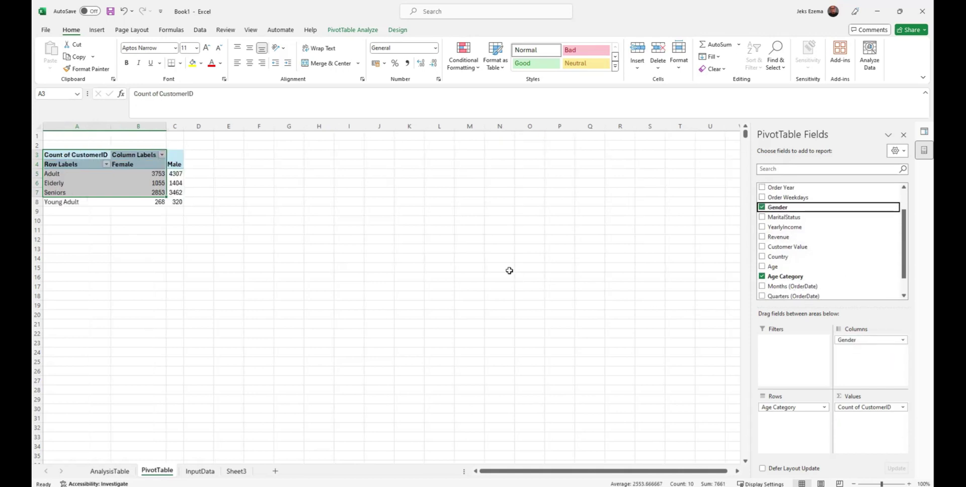
{"action": "left_click", "coordinate": [481, 250]}
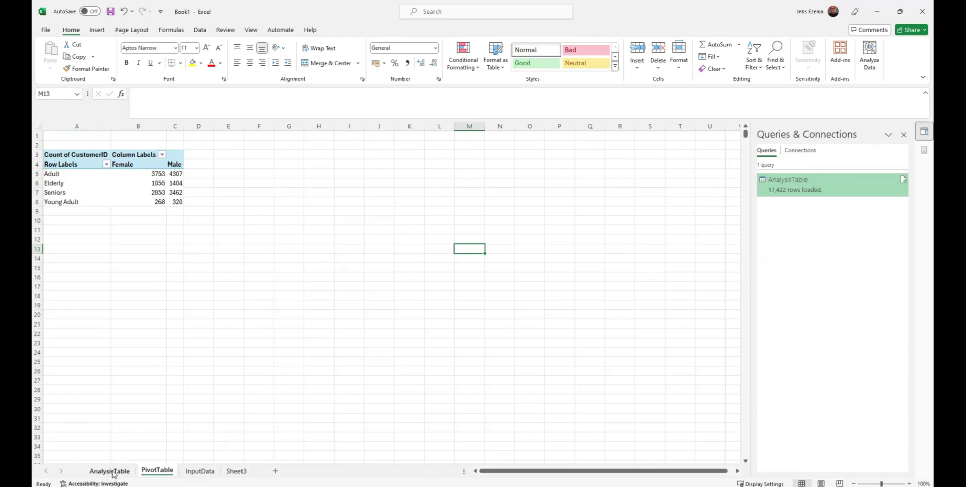
Copy the age category by gender pivot range A3:C8 and paste it as values at cell E71 of the InputData sheet
{"action": "left_click", "coordinate": [200, 472]}
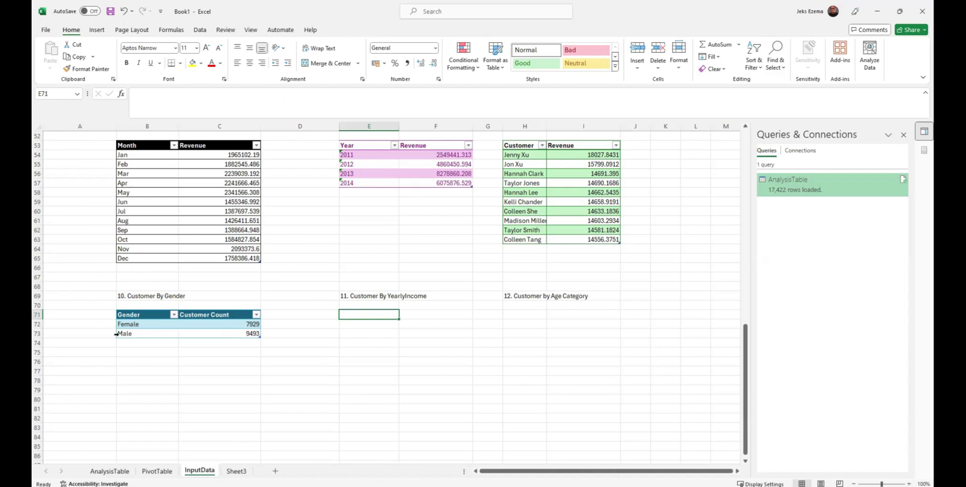
{"action": "left_click", "coordinate": [157, 472]}
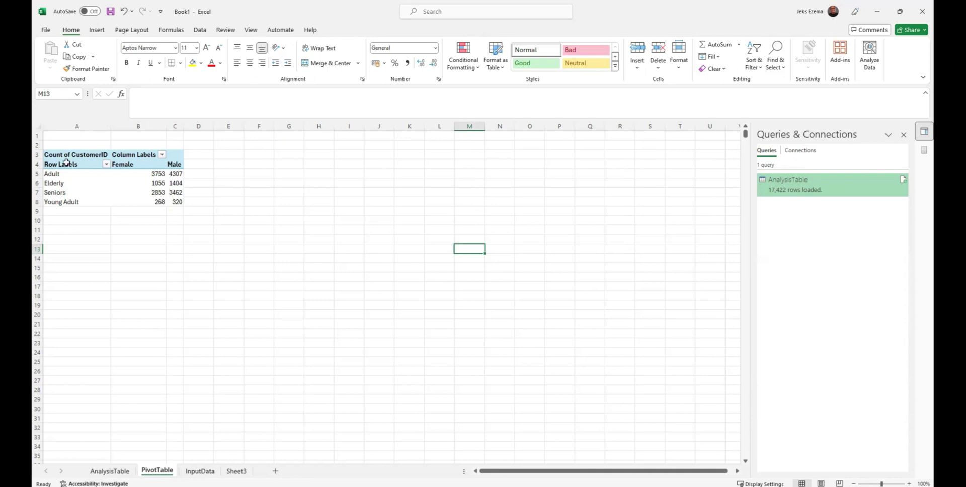
{"action": "left_click", "coordinate": [46, 155]}
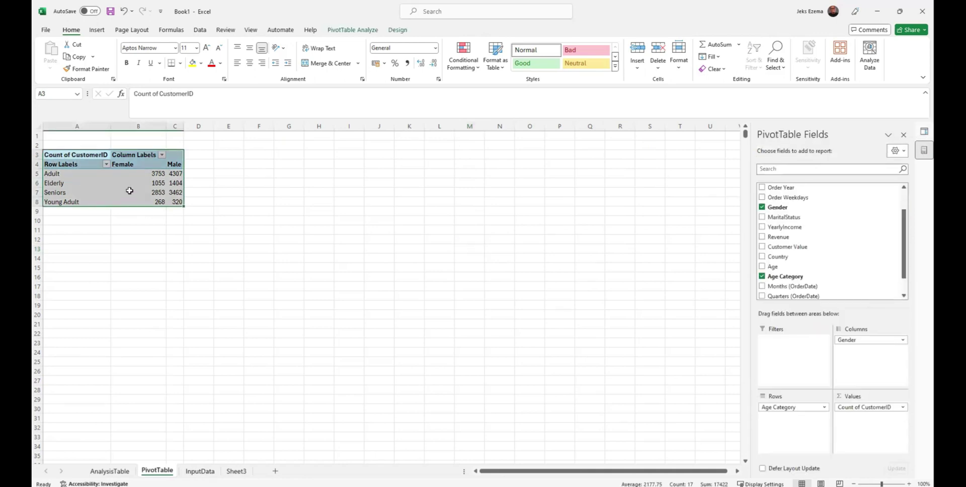
{"action": "mouse_move", "coordinate": [130, 191]}
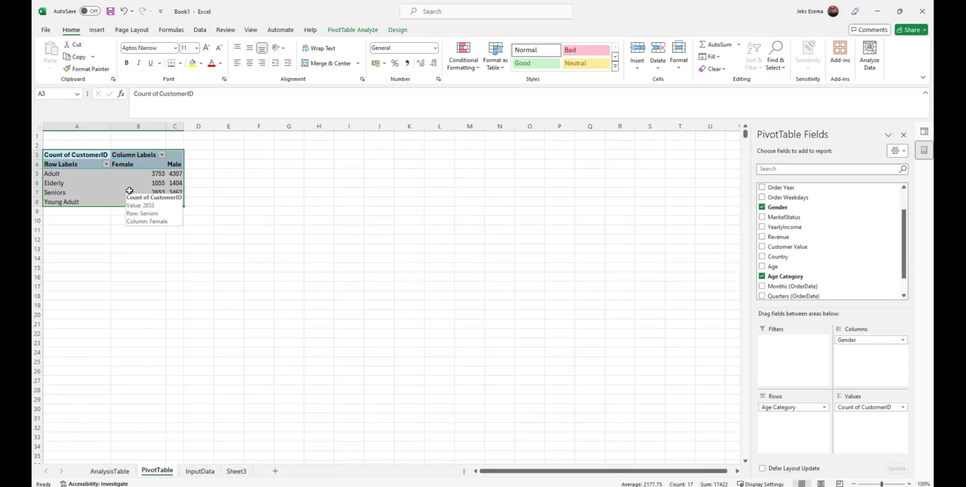
{"action": "key", "text": "ctrl+c"}
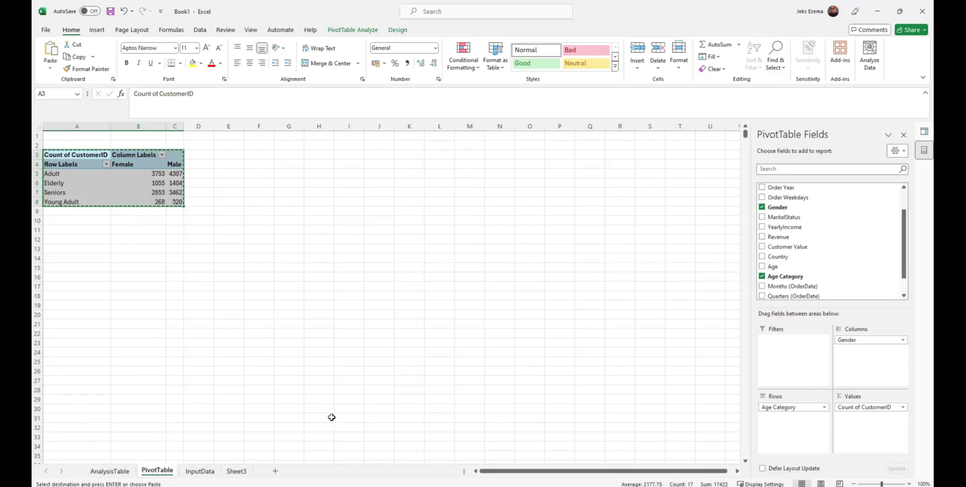
{"action": "left_click", "coordinate": [200, 475]}
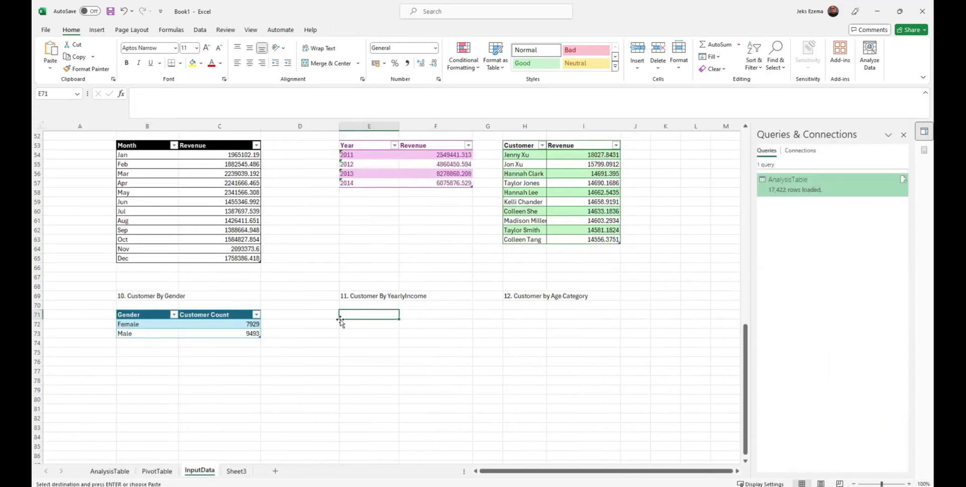
{"action": "left_click", "coordinate": [50, 68]}
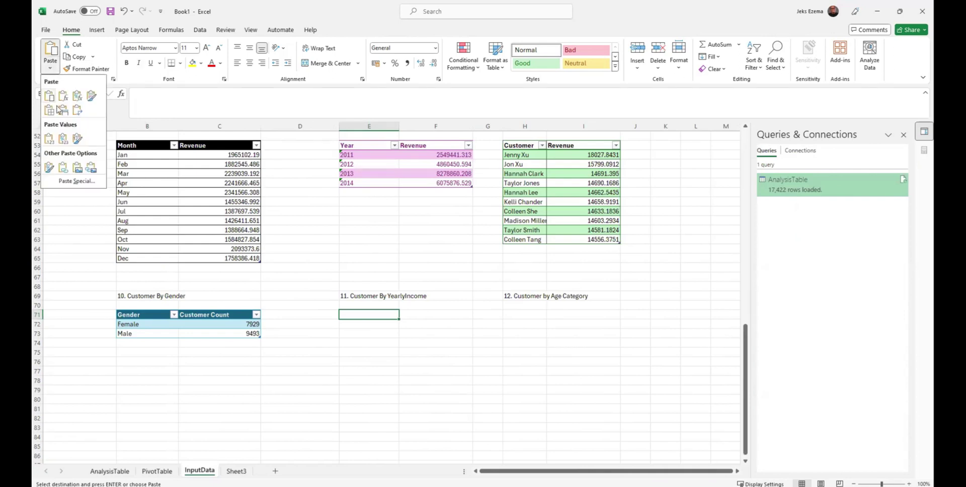
{"action": "left_click", "coordinate": [49, 140]}
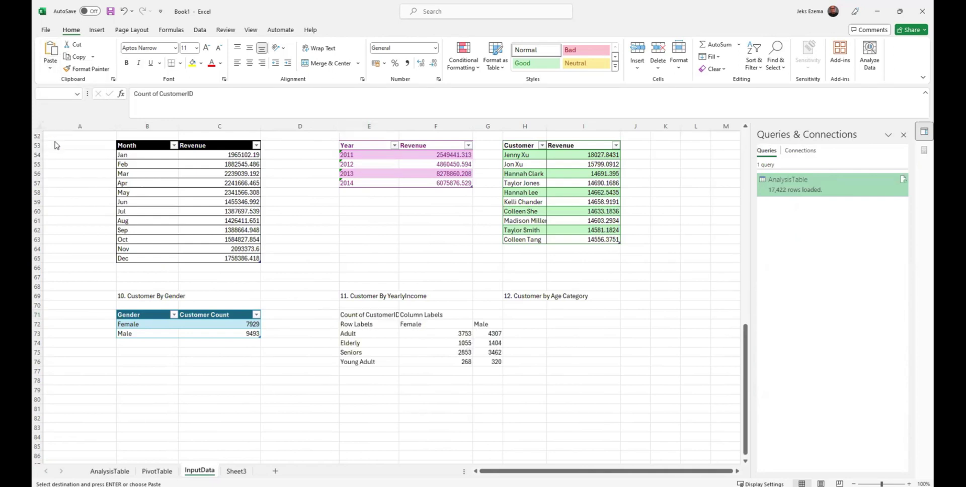
Clear the Count of CustomerID and Column Labels cells E71:F71 above the pasted age category data
{"action": "left_click", "coordinate": [375, 329]}
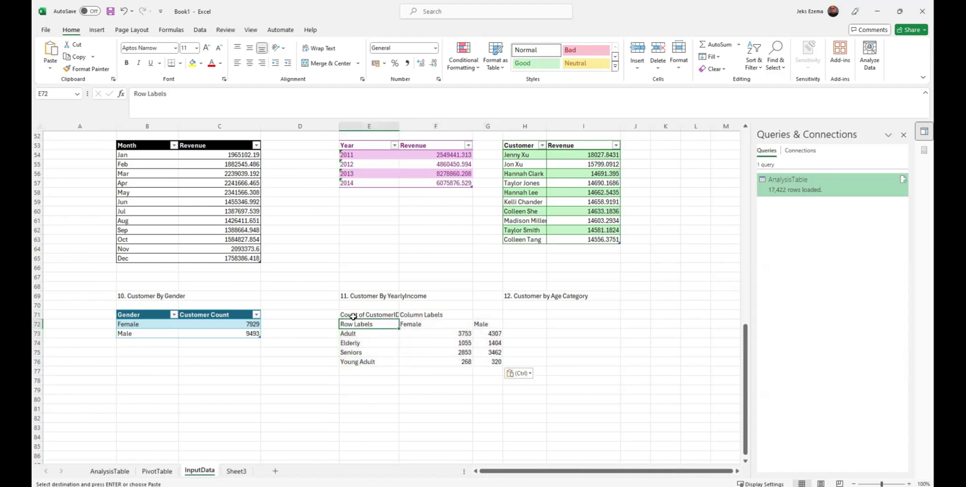
{"action": "left_click_drag", "start_coordinate": [353, 316], "coordinate": [425, 316]}
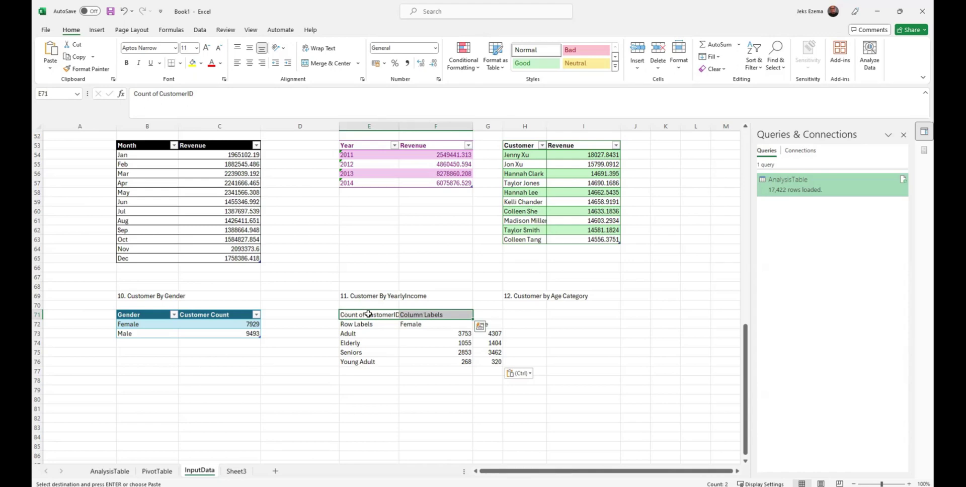
{"action": "key", "text": "Delete"}
{"action": "left_click", "coordinate": [375, 406]}
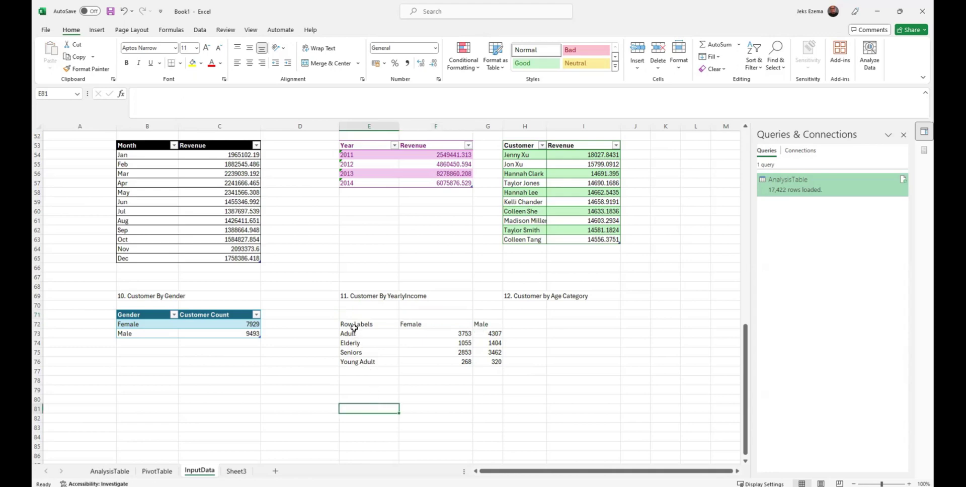
Move the age category data in E72:G76 up one row so it starts at cell E71
{"action": "left_click_drag", "start_coordinate": [352, 325], "coordinate": [478, 359]}
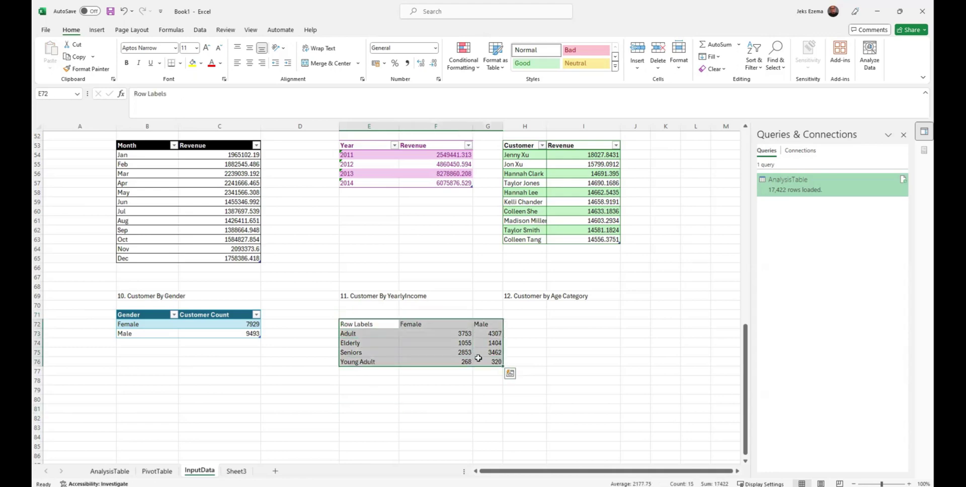
{"action": "left_click", "coordinate": [350, 314]}
{"action": "key", "text": "ctrl+v"}
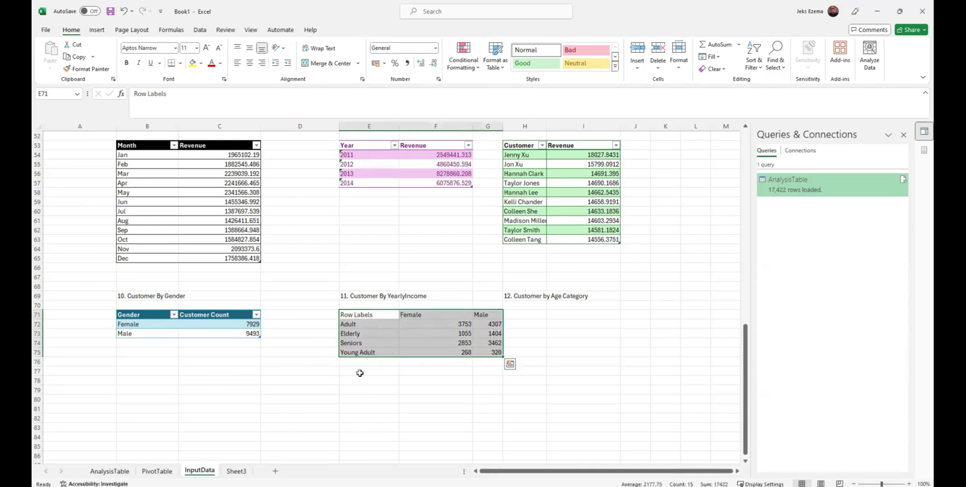
{"action": "left_click", "coordinate": [360, 380]}
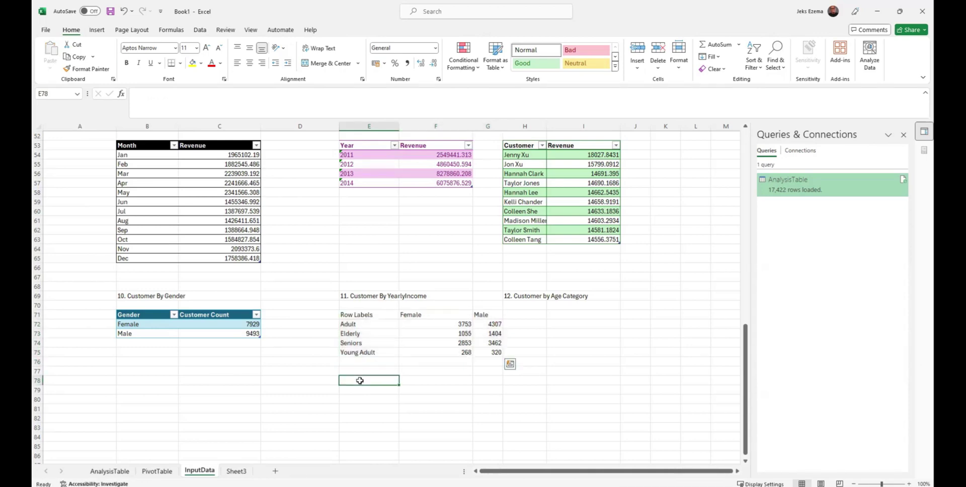
Replace the Row Labels header in cell E71 with "Age Category"
{"action": "left_click", "coordinate": [352, 314]}
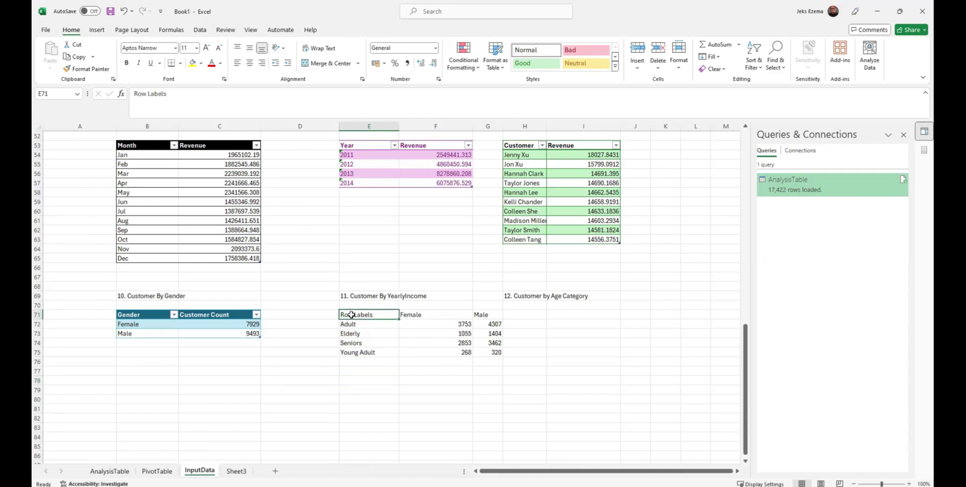
{"action": "type", "text": "Age Ca"}
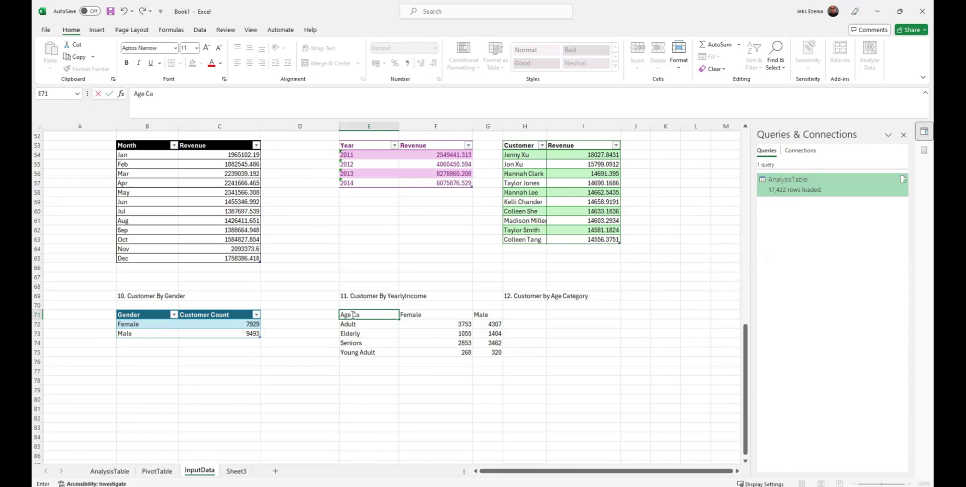
{"action": "type", "text": "egp"}
{"action": "key", "text": "BackSpace"}
{"action": "type", "text": "ory"}
{"action": "left_click", "coordinate": [416, 371]}
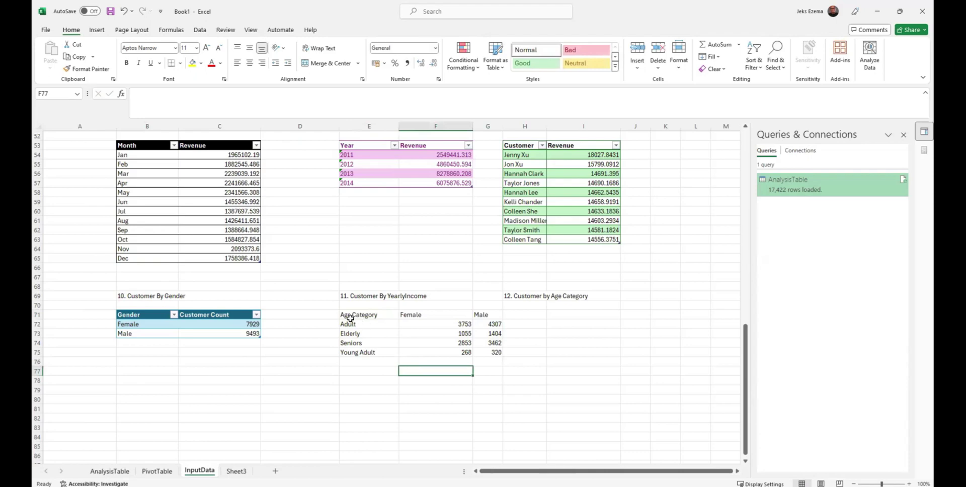
Move the age category range E71:G75 to cell H71 under heading 12 and convert it to a table with headers
{"action": "left_click_drag", "start_coordinate": [346, 316], "coordinate": [484, 353]}
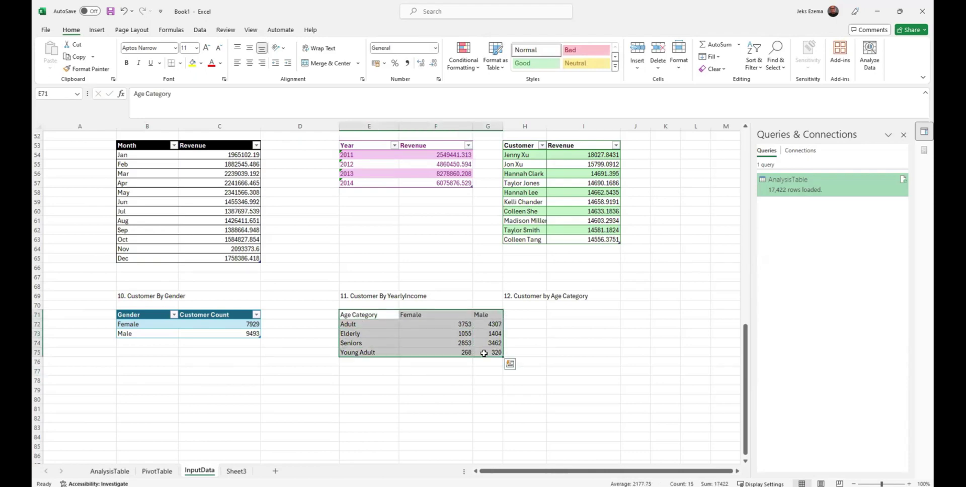
{"action": "key", "text": "ctrl+c"}
{"action": "left_click", "coordinate": [523, 316]}
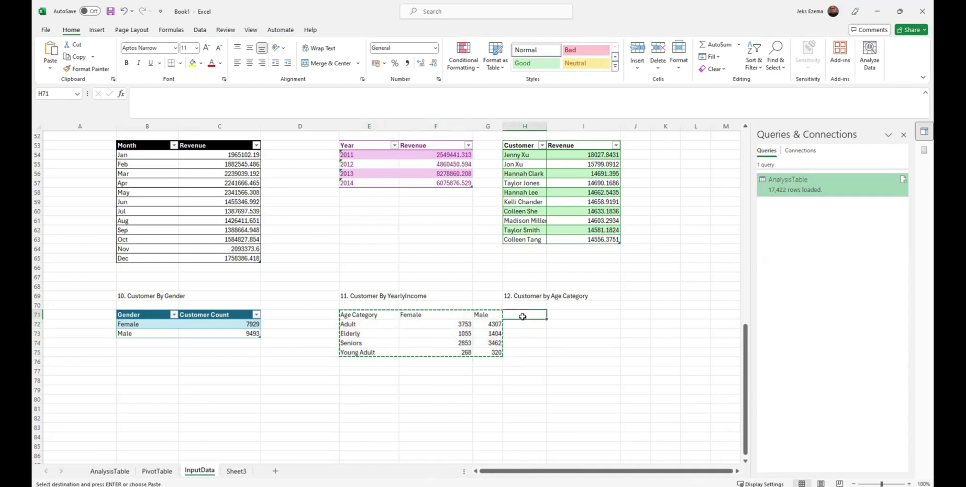
{"action": "key", "text": "ctrl+v"}
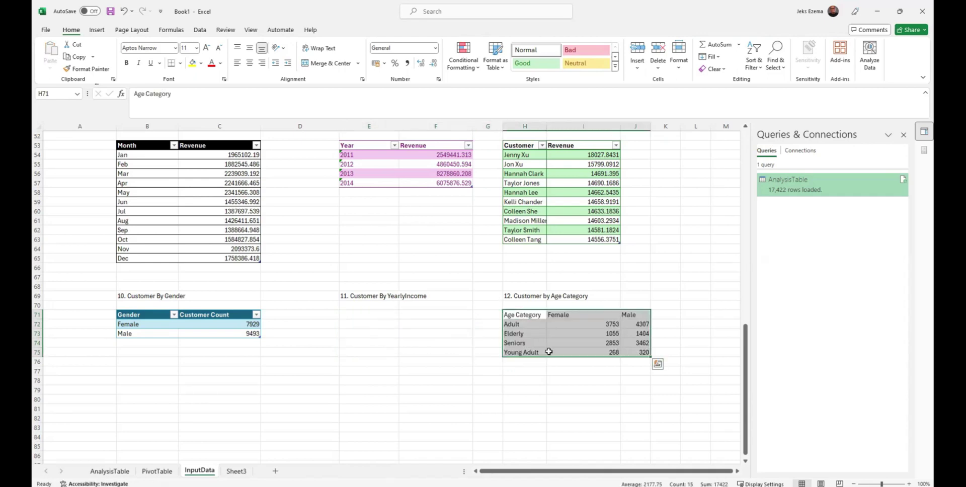
{"action": "key", "text": "ctrl+t"}
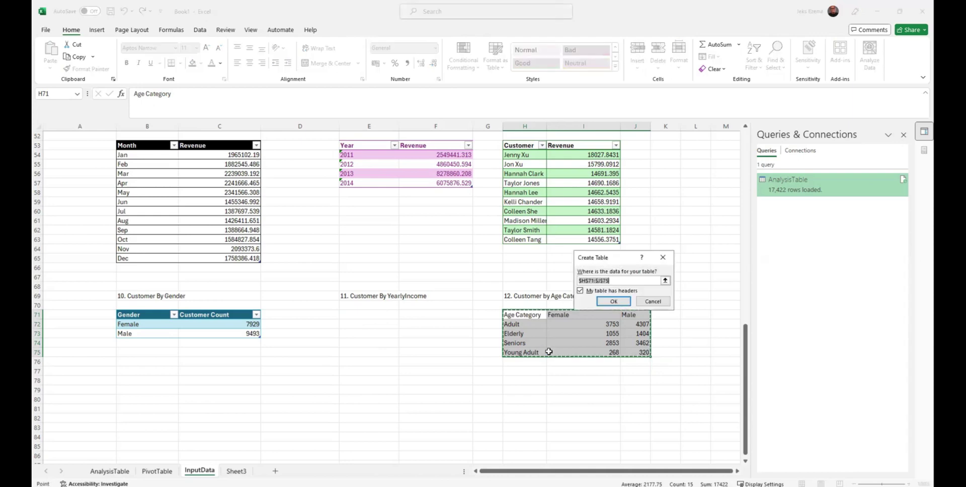
{"action": "left_click", "coordinate": [606, 302]}
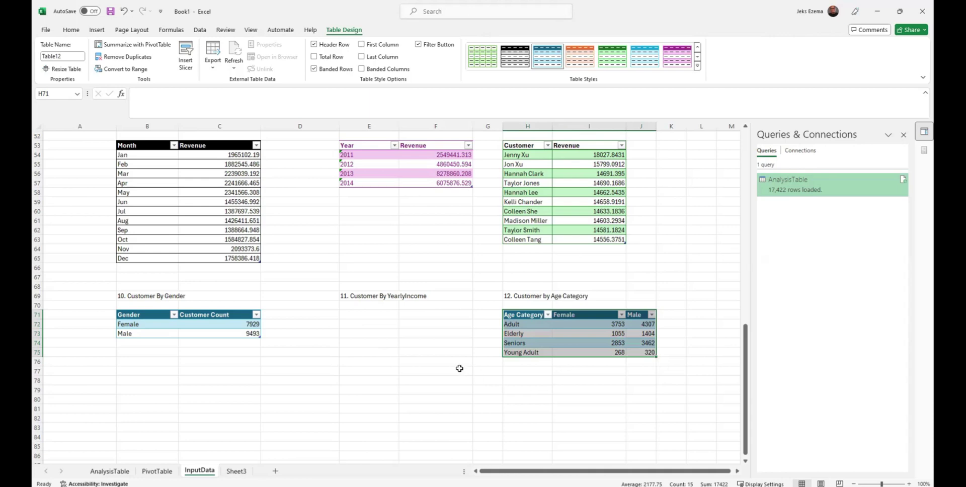
Replace Age Category with YearlyIncome in the pivot's rows on the PivotTable sheet, keeping Gender in the columns
{"action": "left_click", "coordinate": [349, 317]}
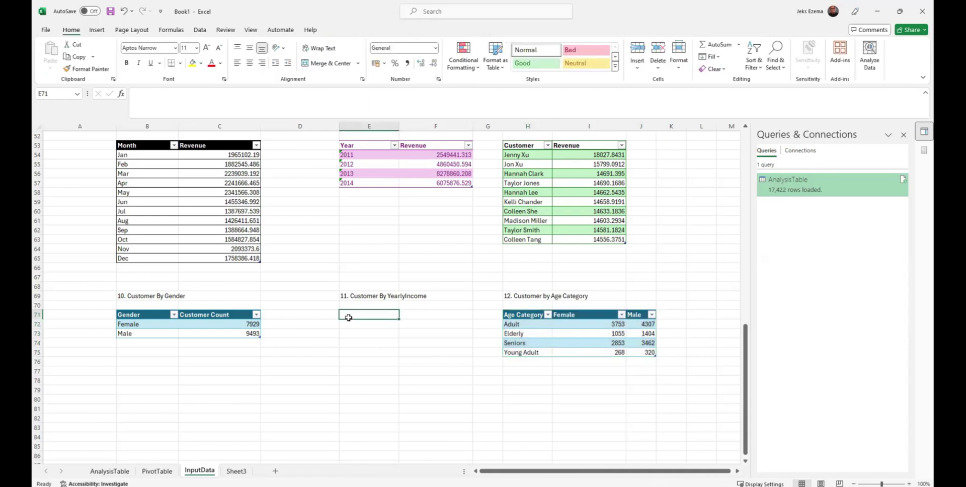
{"action": "left_click", "coordinate": [157, 471]}
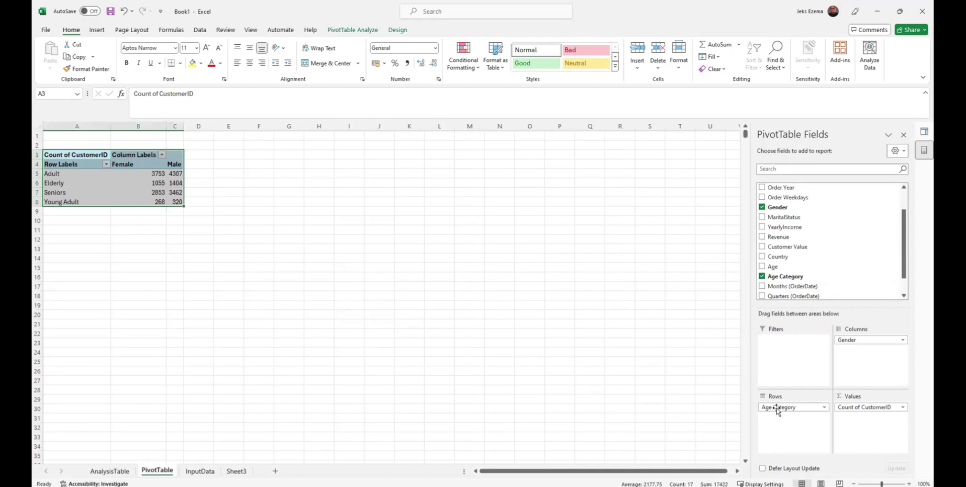
{"action": "left_click_drag", "start_coordinate": [778, 409], "coordinate": [636, 381]}
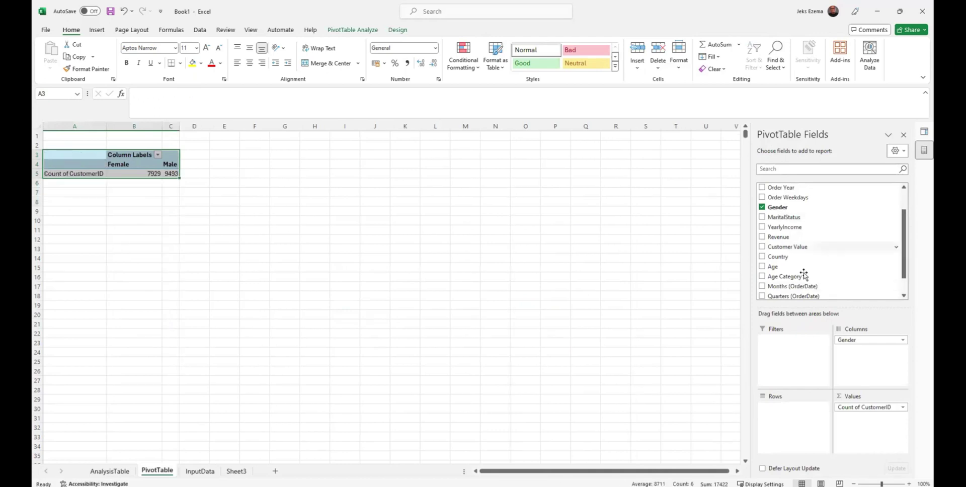
{"action": "scroll", "coordinate": [799, 249], "scroll_direction": "down", "scroll_amount": 1}
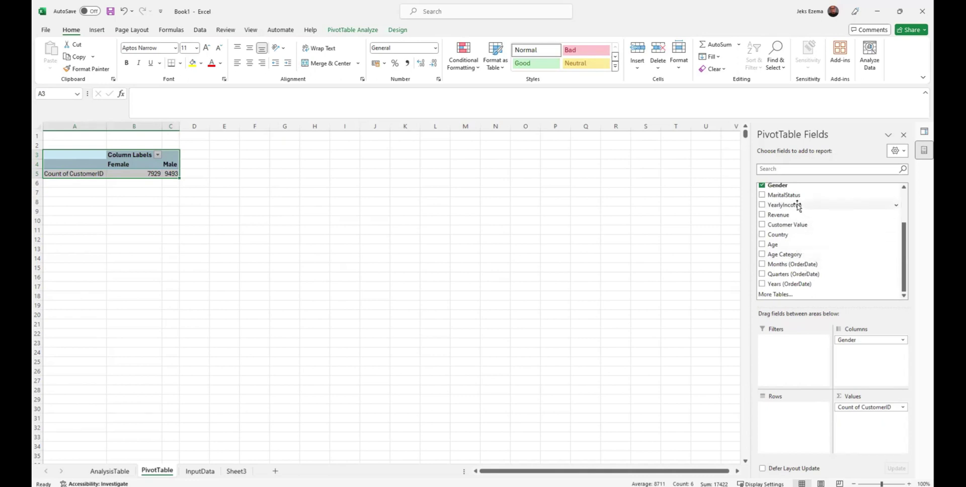
{"action": "left_click_drag", "start_coordinate": [798, 205], "coordinate": [795, 424]}
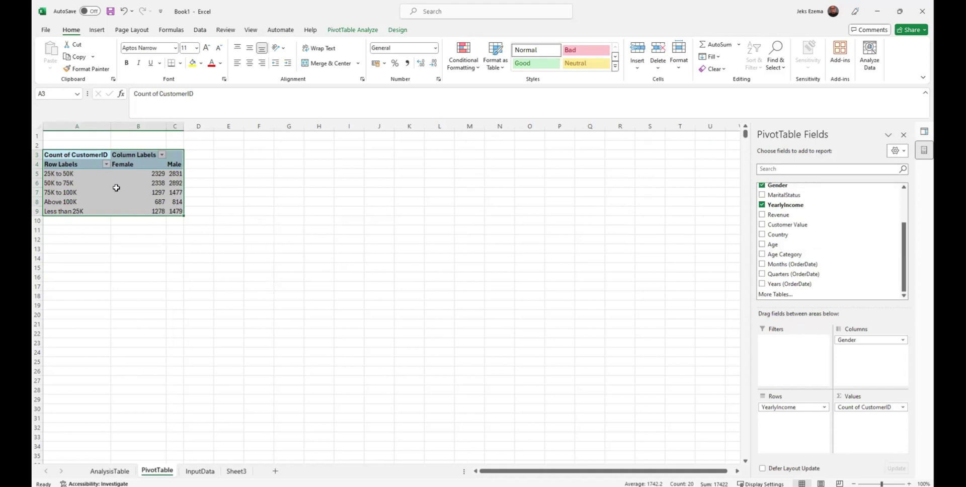
Copy the yearly income by gender pivot range A3:C9 and paste it as values at cell E71 of the InputData sheet
{"action": "mouse_move", "coordinate": [116, 188]}
{"action": "key", "text": "ctrl+c"}
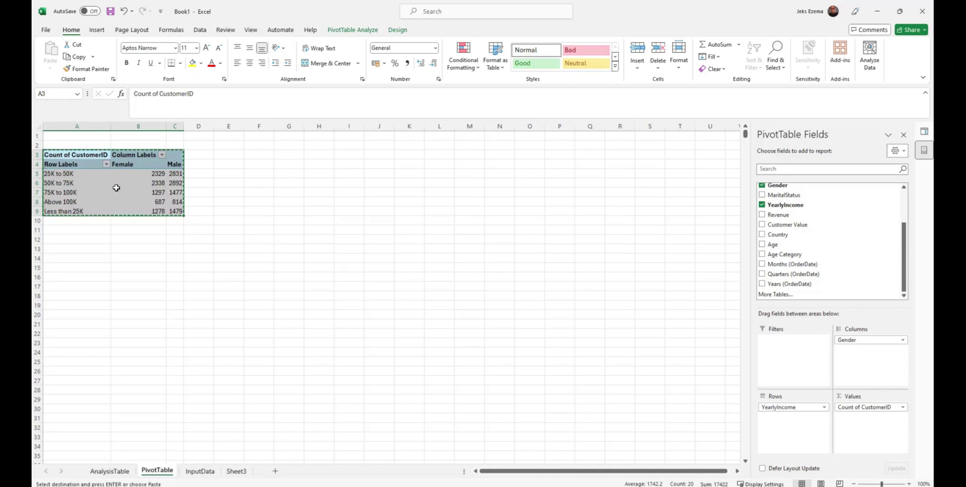
{"action": "left_click", "coordinate": [199, 471]}
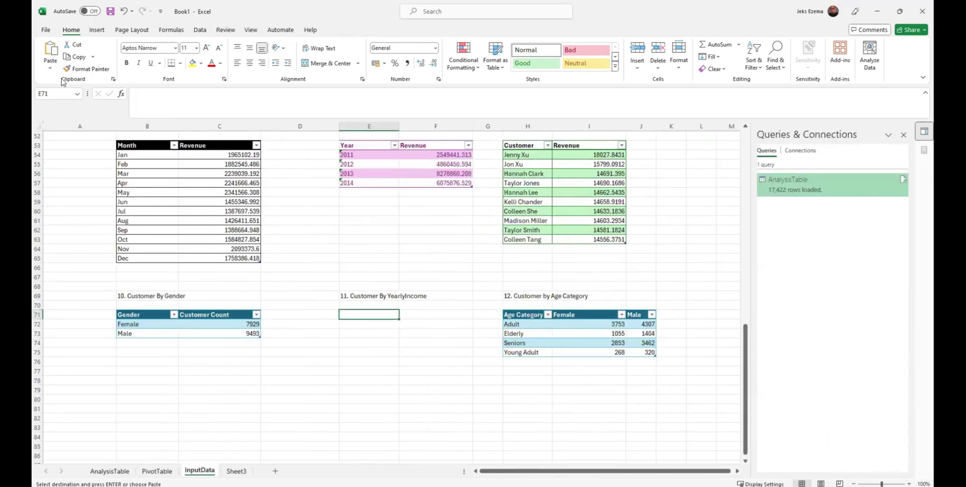
{"action": "left_click", "coordinate": [50, 68]}
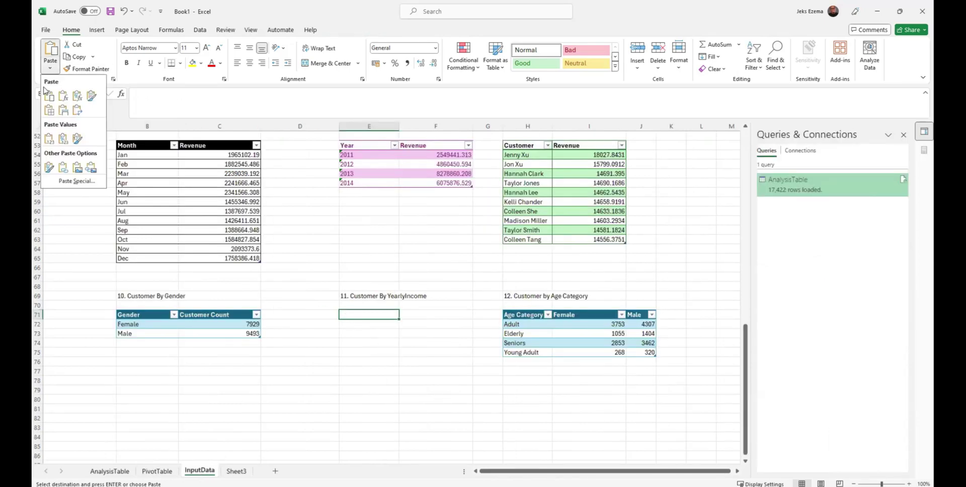
{"action": "left_click", "coordinate": [48, 140]}
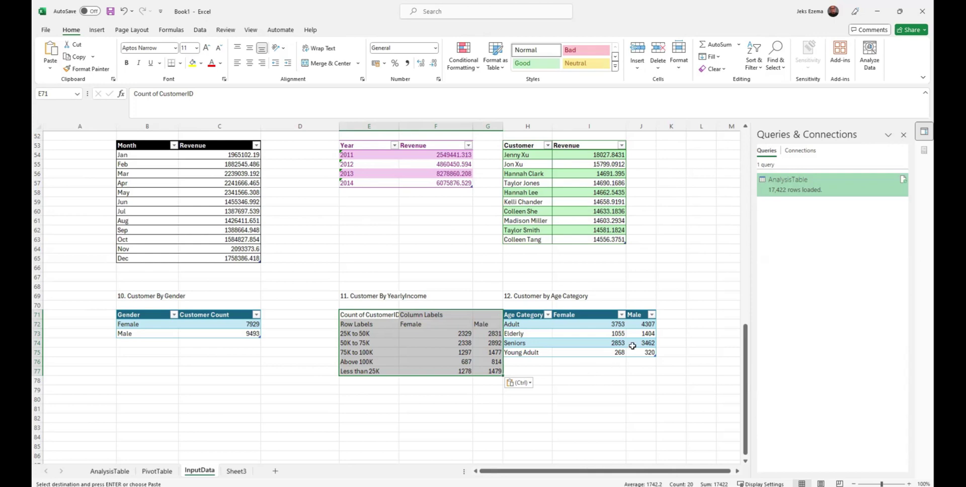
{"action": "scroll", "coordinate": [692, 253], "scroll_direction": "up", "scroll_amount": 6}
{"action": "scroll", "coordinate": [692, 253], "scroll_direction": "up", "scroll_amount": 11}
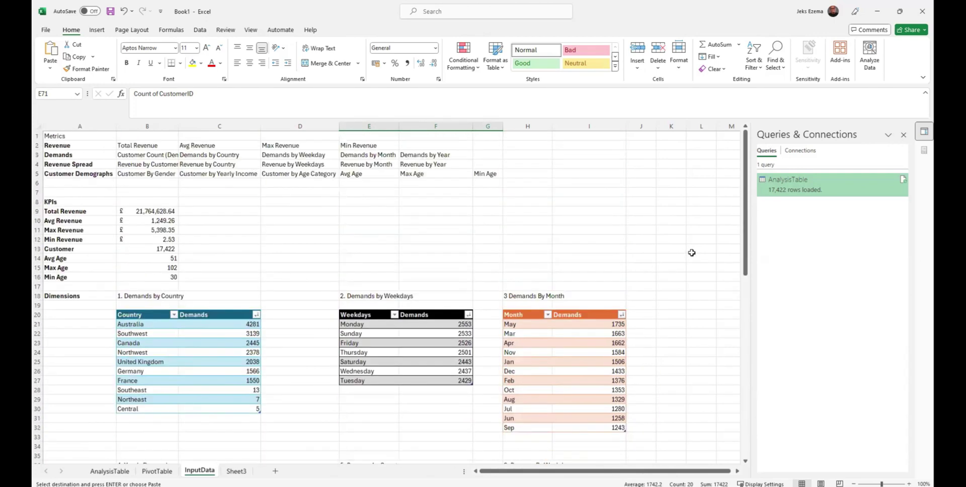
{"action": "scroll", "coordinate": [692, 252], "scroll_direction": "down", "scroll_amount": 14}
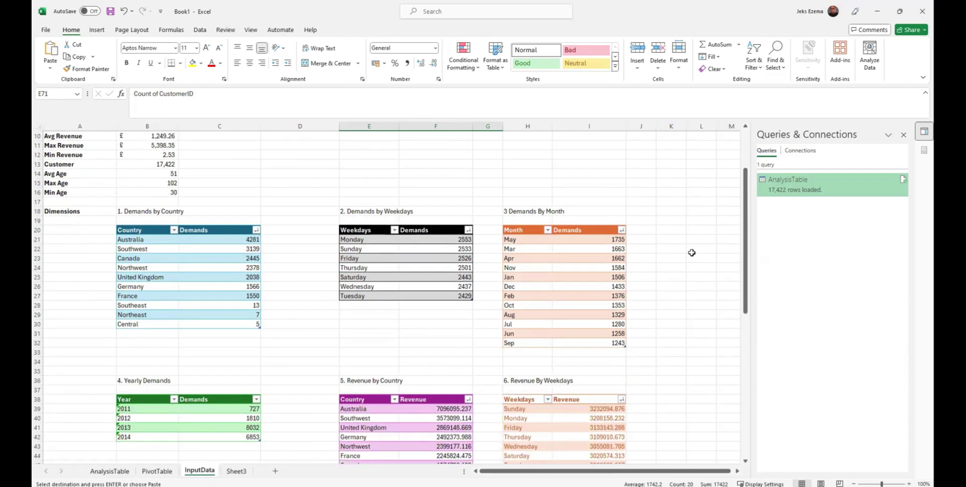
{"action": "scroll", "coordinate": [692, 252], "scroll_direction": "up", "scroll_amount": 14}
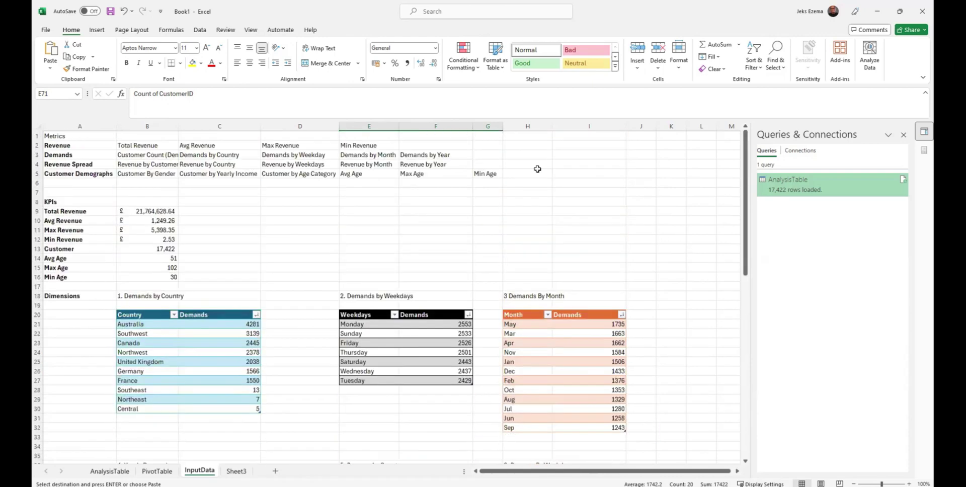
{"action": "scroll", "coordinate": [677, 282], "scroll_direction": "down", "scroll_amount": 11}
{"action": "scroll", "coordinate": [660, 297], "scroll_direction": "down", "scroll_amount": 6}
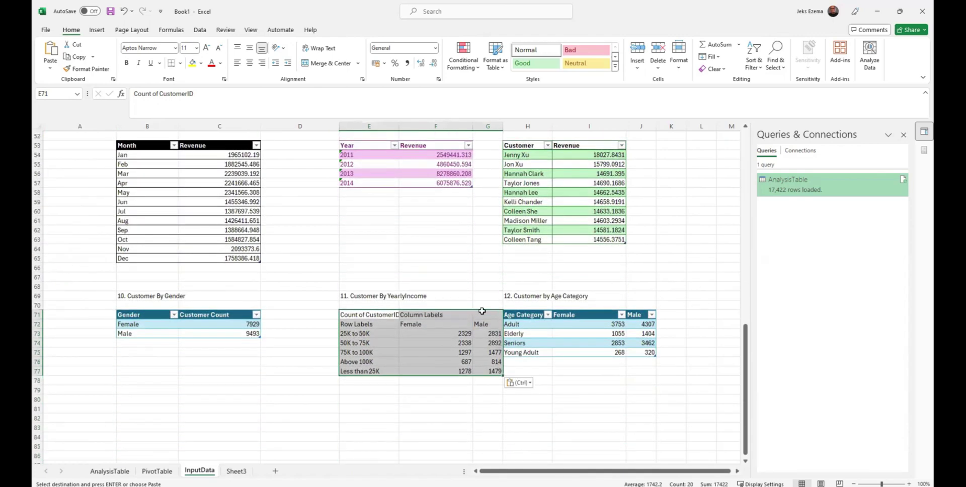
Clear the Count of CustomerID and Column Labels cells E71:F71 above the pasted yearly income data
{"action": "left_click", "coordinate": [409, 395]}
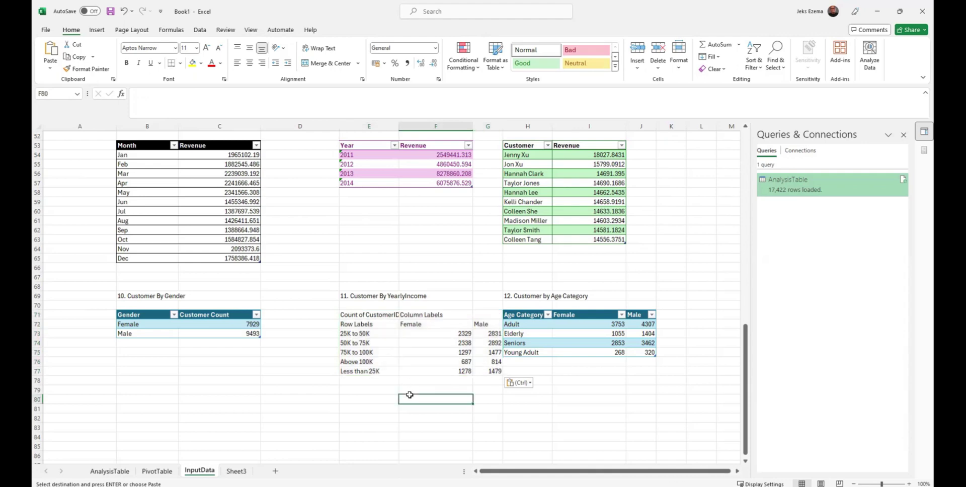
{"action": "left_click_drag", "start_coordinate": [353, 316], "coordinate": [420, 317]}
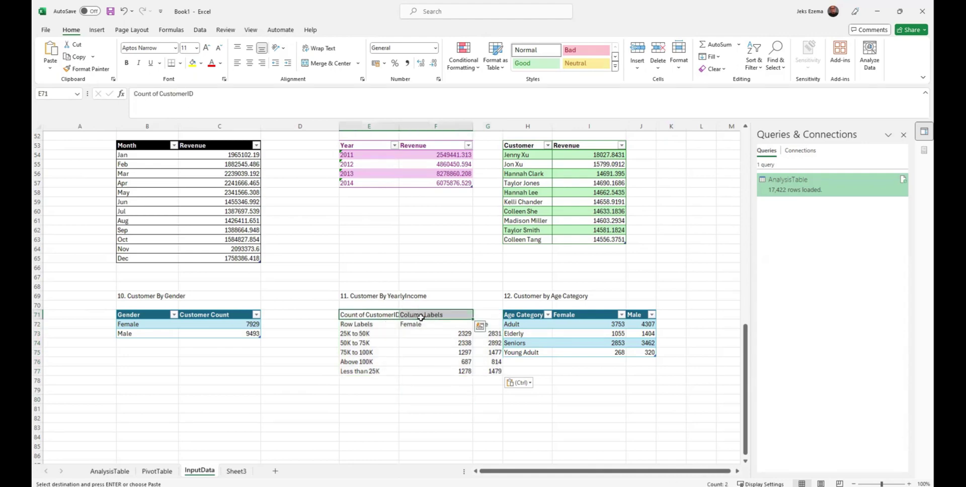
{"action": "key", "text": "Delete"}
{"action": "left_click", "coordinate": [405, 381]}
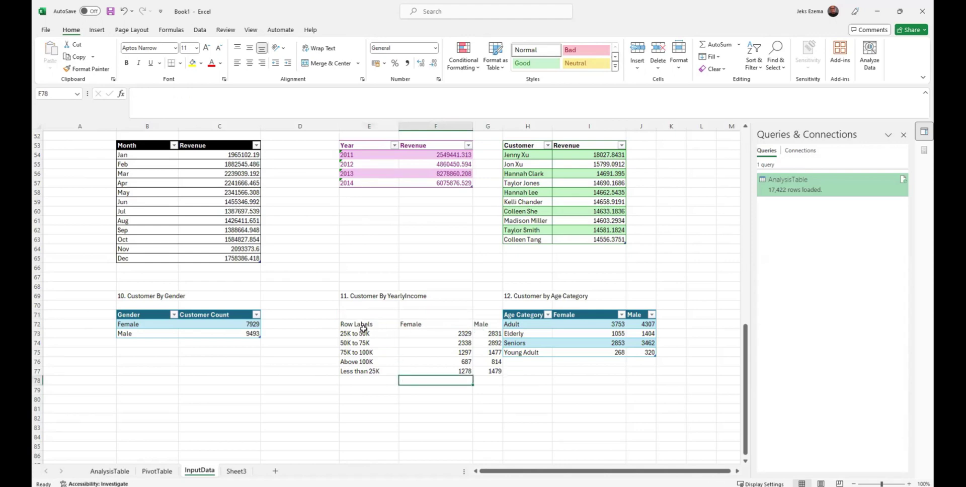
Move the yearly income data in E72:G77 up one row so it starts at cell E71
{"action": "left_click_drag", "start_coordinate": [353, 324], "coordinate": [479, 368]}
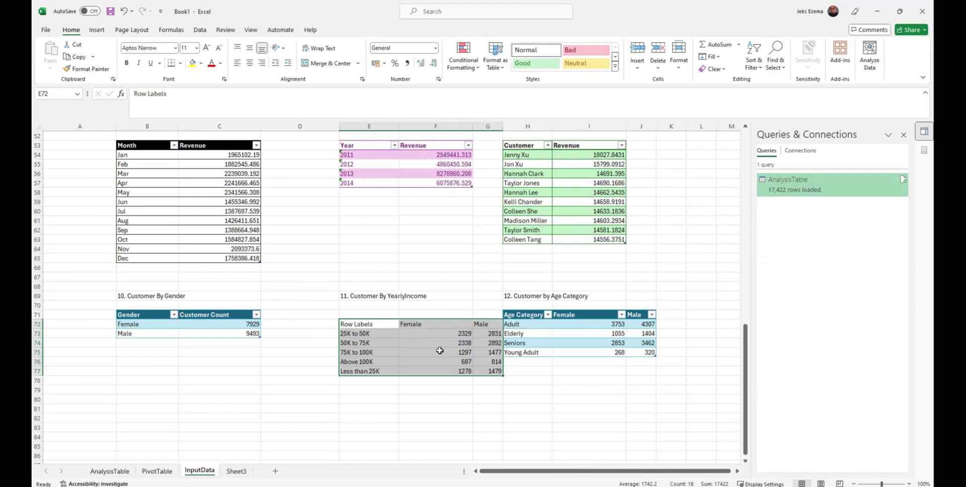
{"action": "key", "text": "ctrl+x"}
{"action": "left_click", "coordinate": [348, 314]}
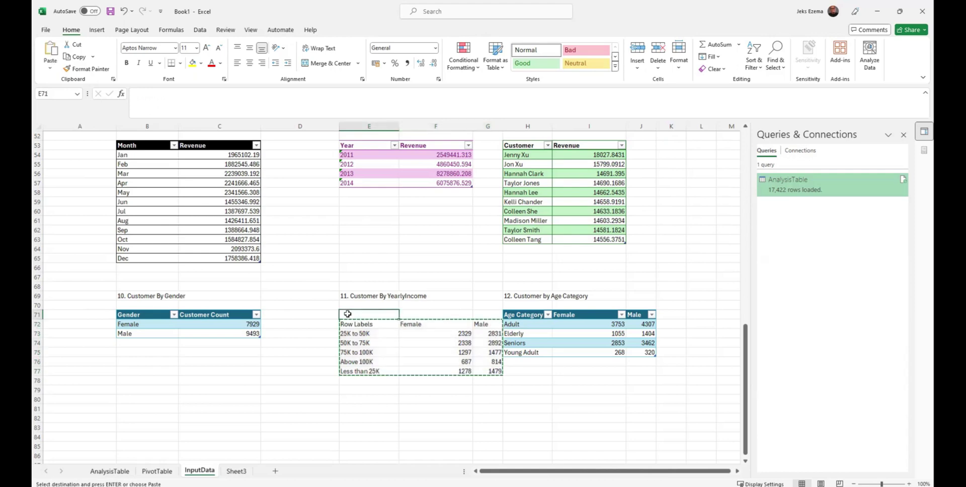
{"action": "key", "text": "ctrl+v"}
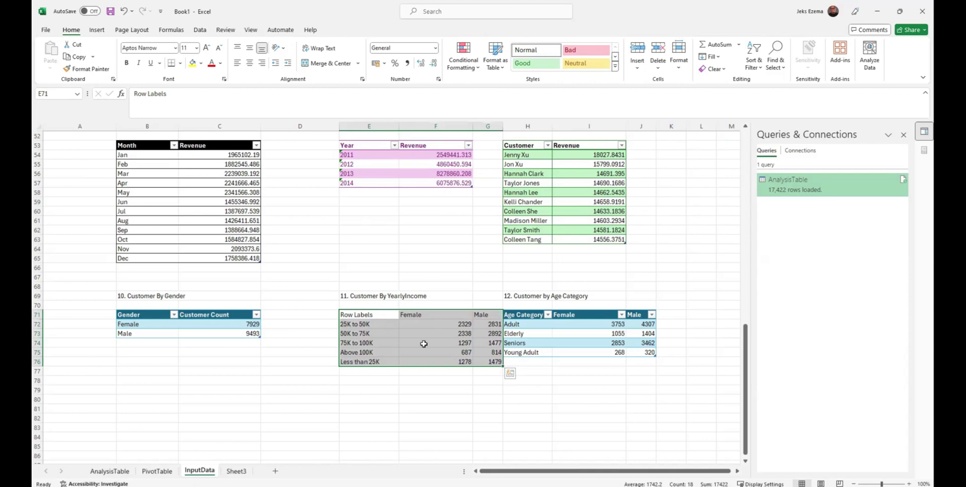
Insert a new column before column H of the InputData sheet
{"action": "scroll", "coordinate": [579, 365], "scroll_direction": "up", "scroll_amount": 17}
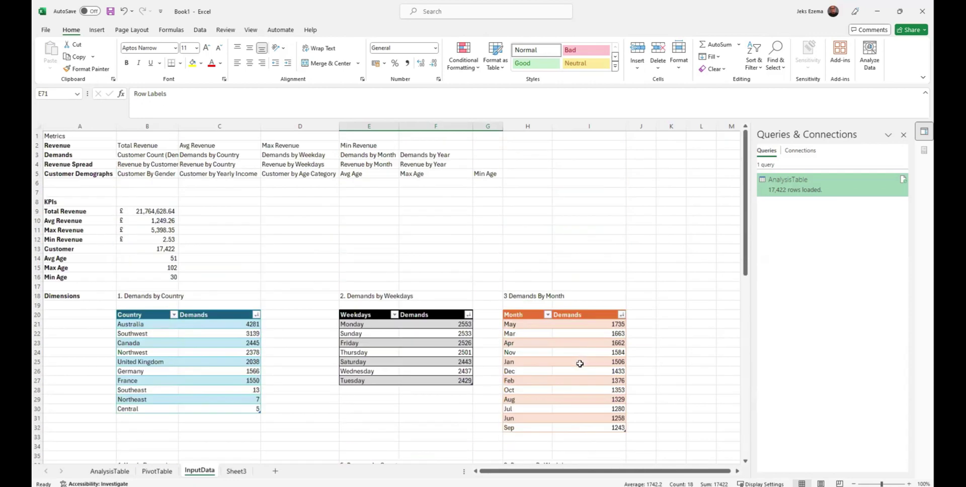
{"action": "right_click", "coordinate": [527, 129]}
{"action": "left_click", "coordinate": [551, 218]}
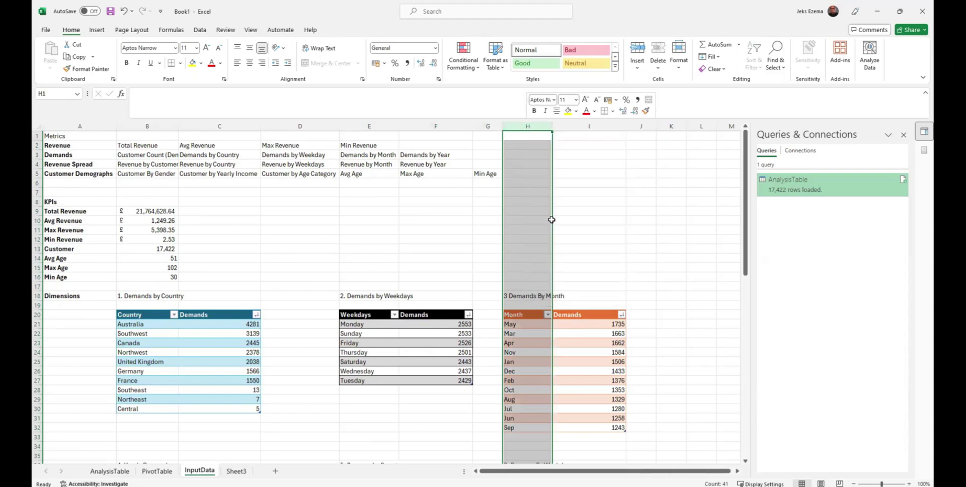
Rename the Row Labels header in cell E71 of the yearly income data as YearlyIncome
{"action": "left_click", "coordinate": [702, 373]}
{"action": "scroll", "coordinate": [684, 365], "scroll_direction": "down", "scroll_amount": 13}
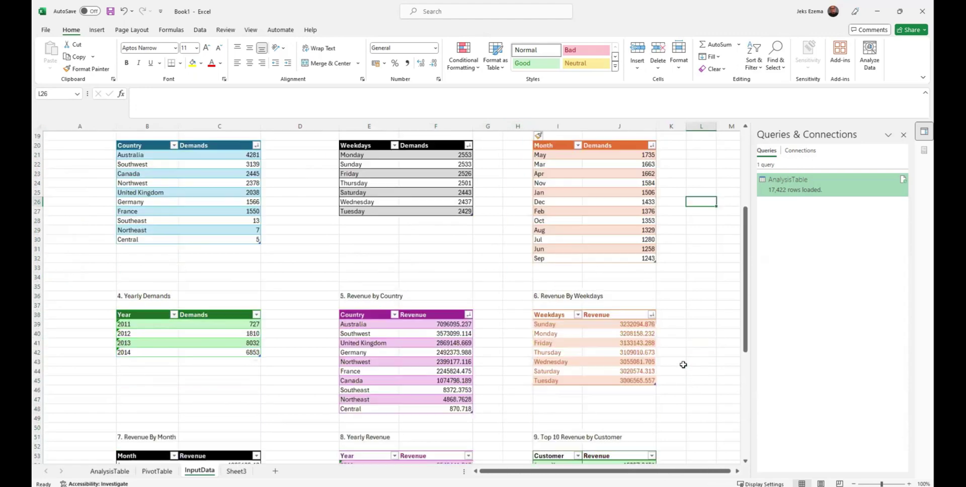
{"action": "scroll", "coordinate": [683, 365], "scroll_direction": "down", "scroll_amount": 6}
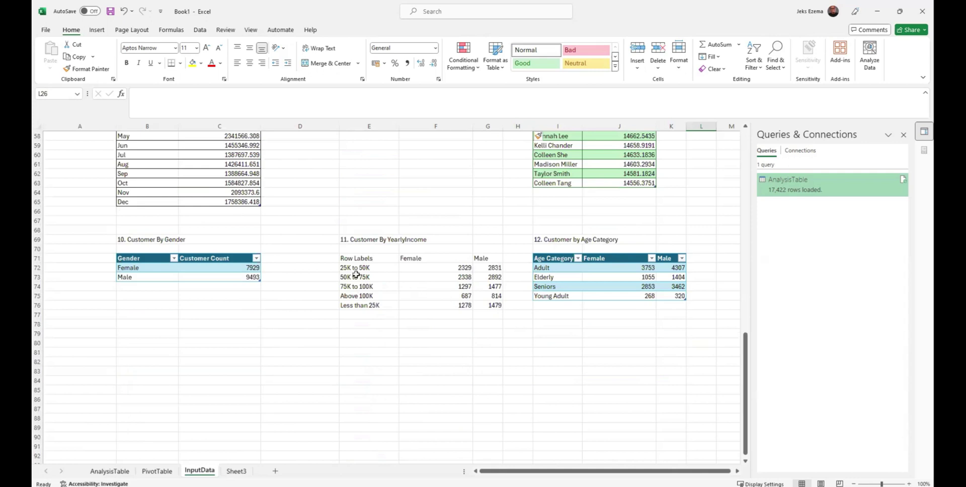
{"action": "left_click", "coordinate": [344, 258]}
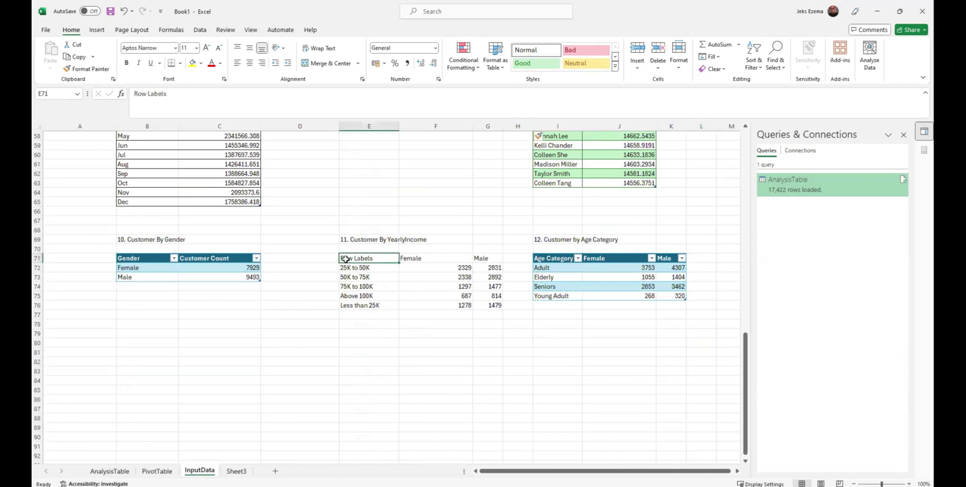
{"action": "type", "text": "Year"}
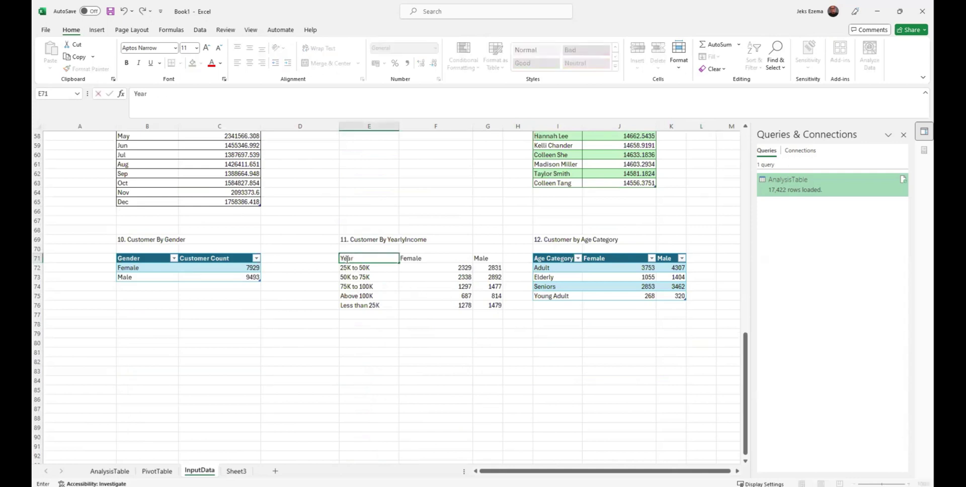
{"action": "type", "text": "lyIncome"}
{"action": "left_click", "coordinate": [366, 337]}
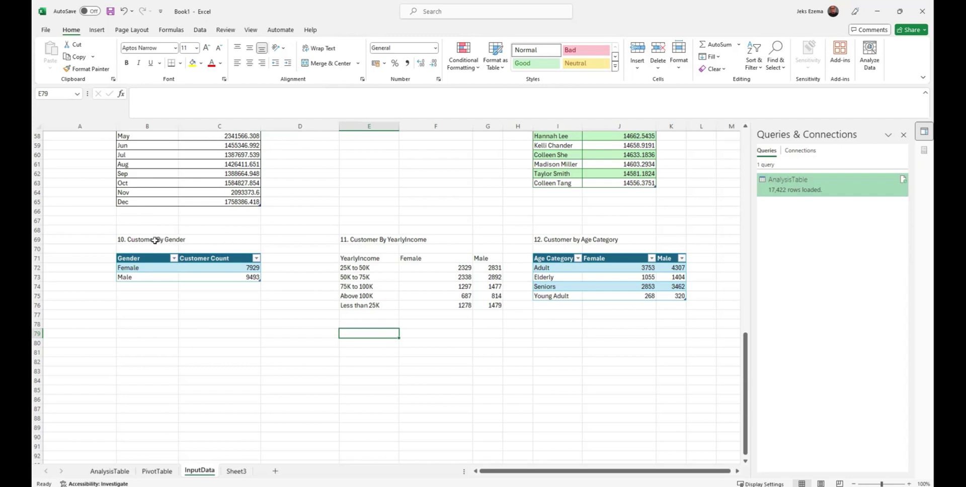
Change the heading in cell B69 to "10. Customer and Revenue By Gender"
{"action": "left_click", "coordinate": [155, 240]}
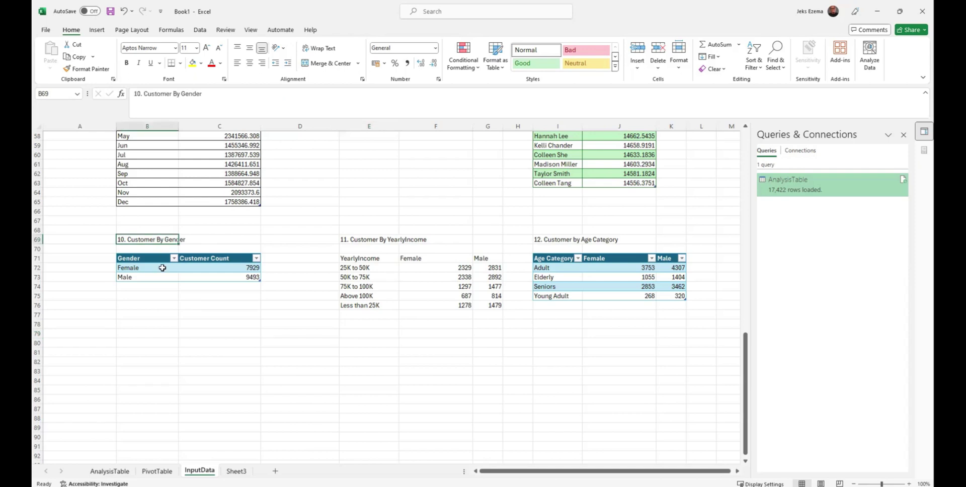
{"action": "left_click", "coordinate": [181, 94]}
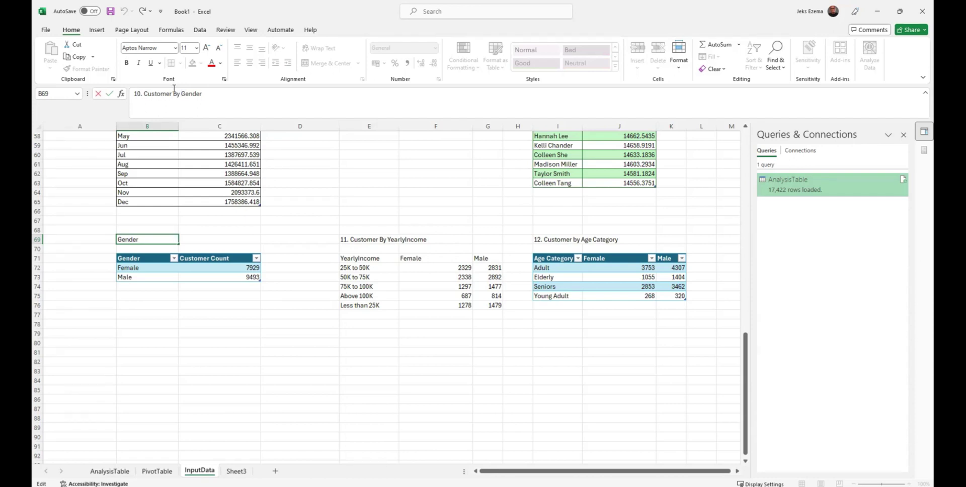
{"action": "left_click", "coordinate": [175, 108]}
{"action": "type", "text": "and Revenue"}
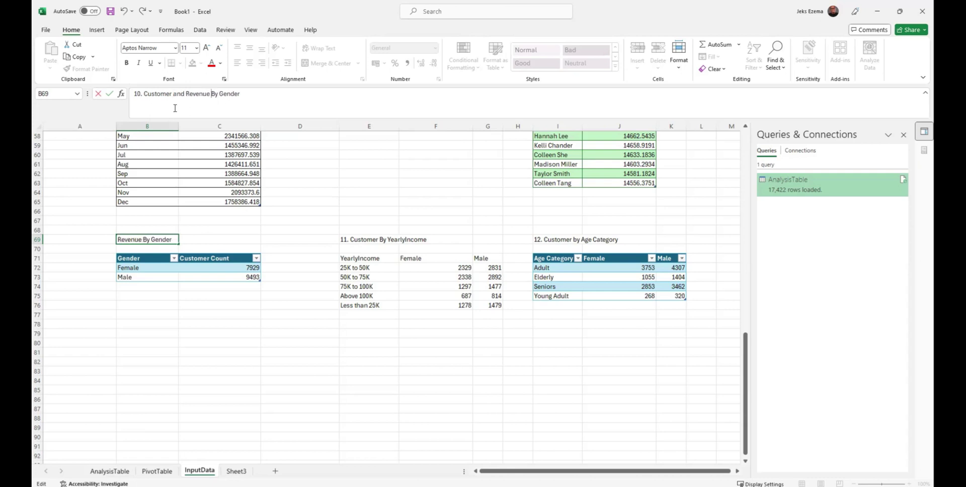
{"action": "left_click", "coordinate": [163, 331]}
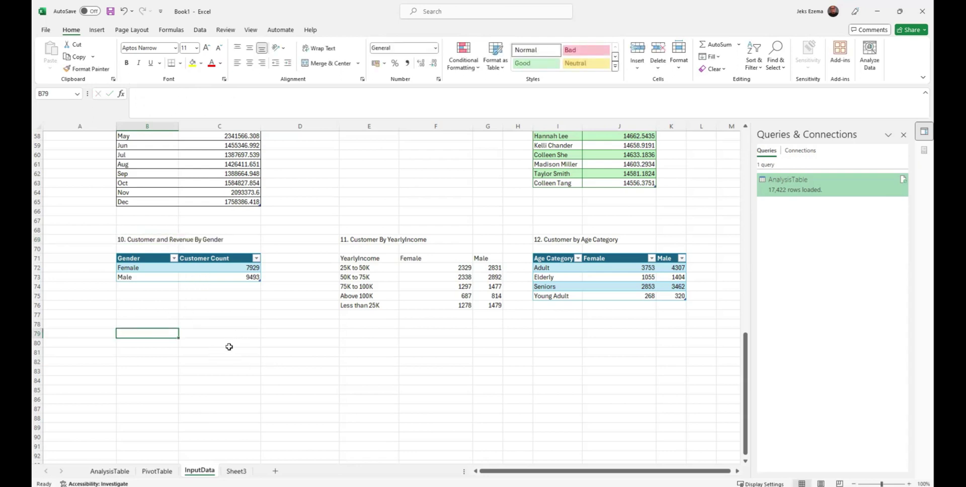
On the PivotTable sheet, remove YearlyIncome from the pivot table and move Gender from the columns to the rows
{"action": "left_click", "coordinate": [157, 471]}
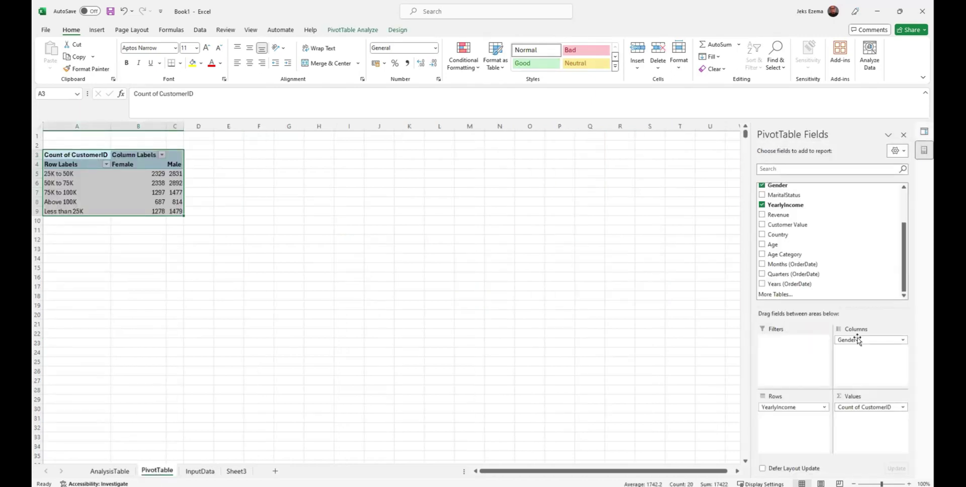
{"action": "left_click", "coordinate": [789, 408]}
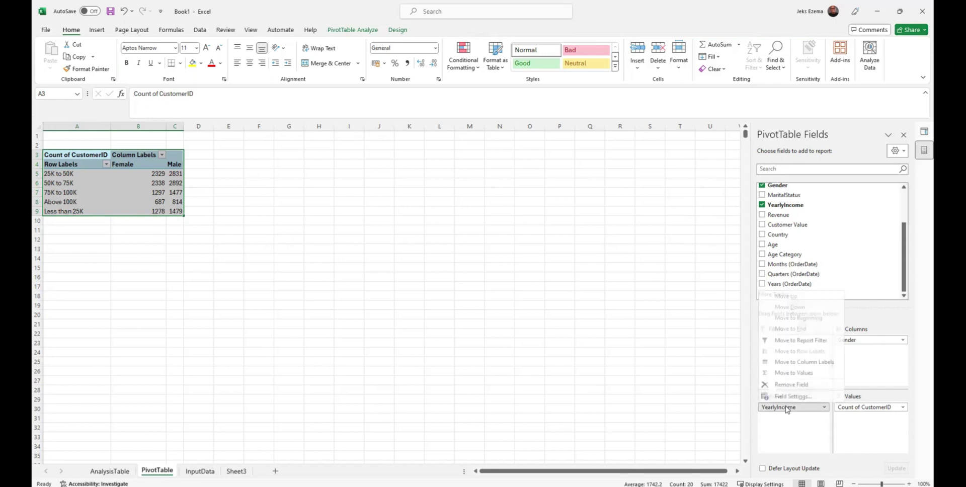
{"action": "left_click", "coordinate": [788, 428]}
{"action": "left_click_drag", "start_coordinate": [790, 407], "coordinate": [658, 386]}
{"action": "left_click_drag", "start_coordinate": [873, 341], "coordinate": [790, 414]}
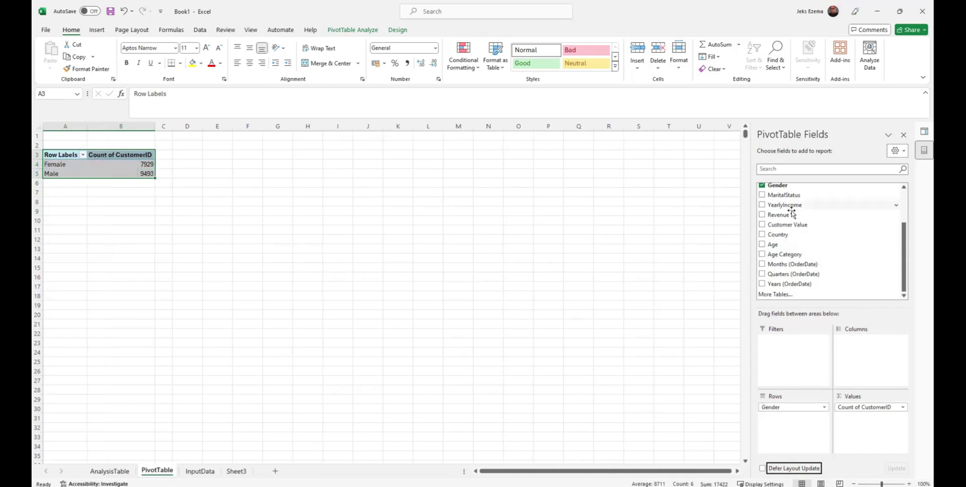
Add Revenue as a sum to the pivot table values alongside the customer count
{"action": "left_click_drag", "start_coordinate": [780, 215], "coordinate": [875, 432]}
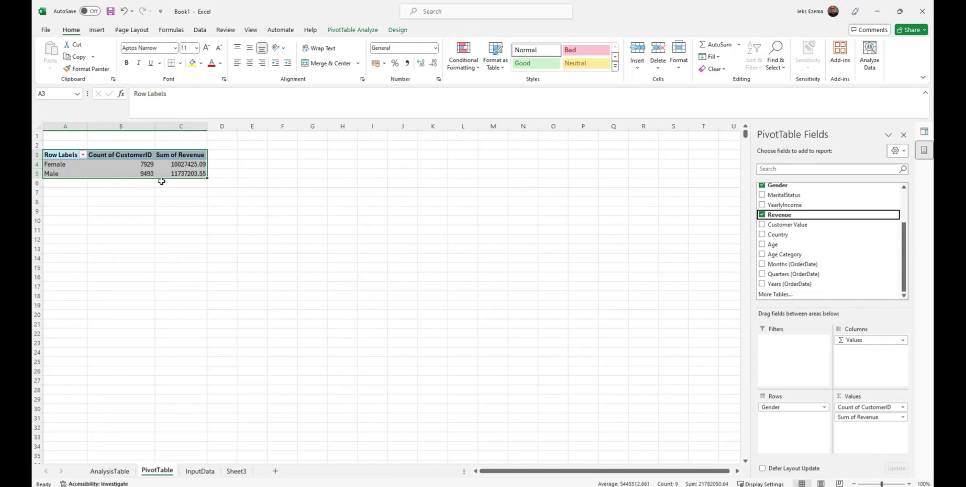
{"action": "mouse_move", "coordinate": [164, 171]}
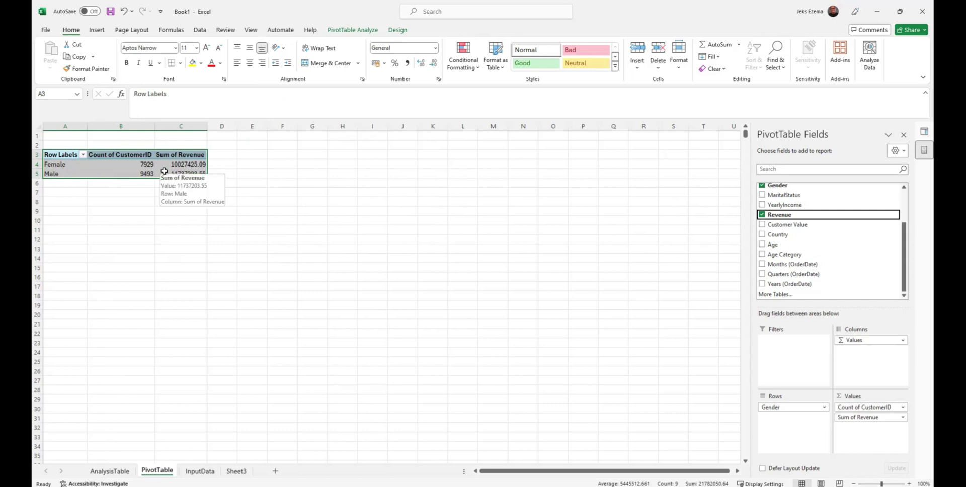
{"action": "left_click", "coordinate": [271, 191]}
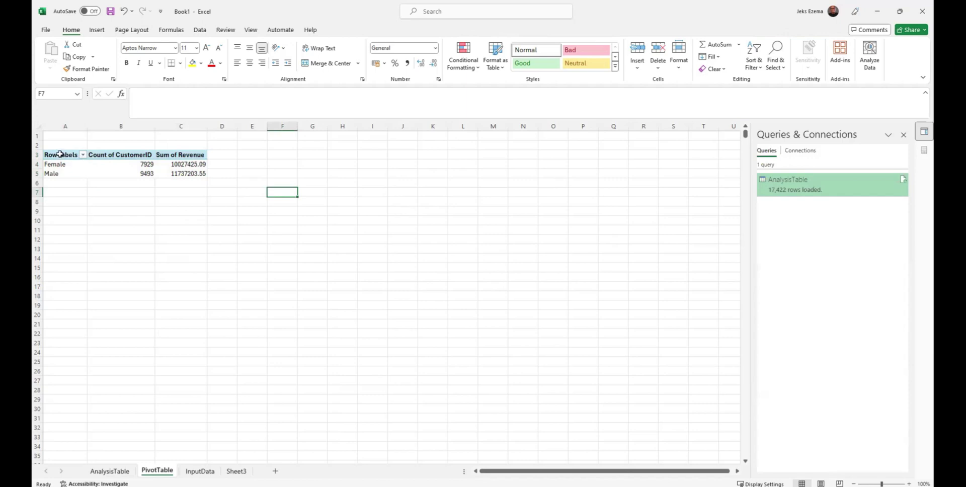
Copy the gender pivot range A3:C5 and try to move the Gender column cells within the InputData gender table
{"action": "left_click_drag", "start_coordinate": [60, 153], "coordinate": [201, 177]}
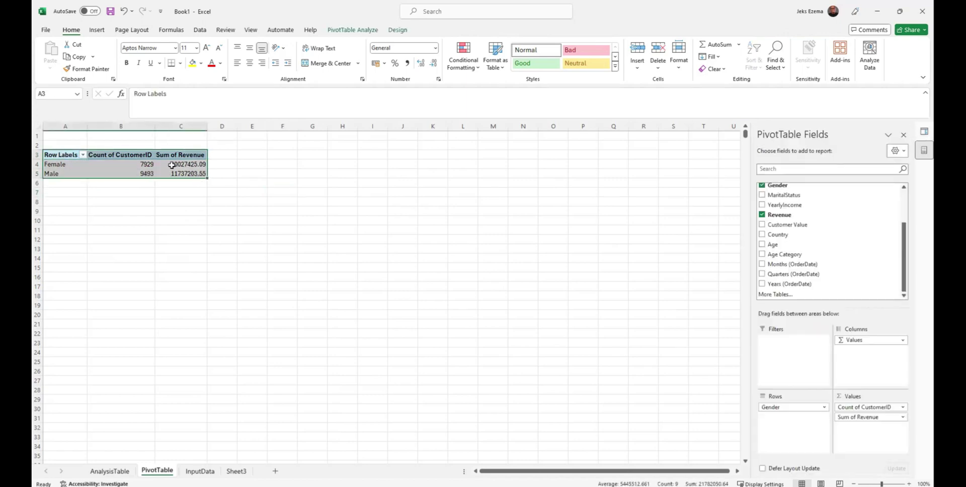
{"action": "key", "text": "ctrl+c"}
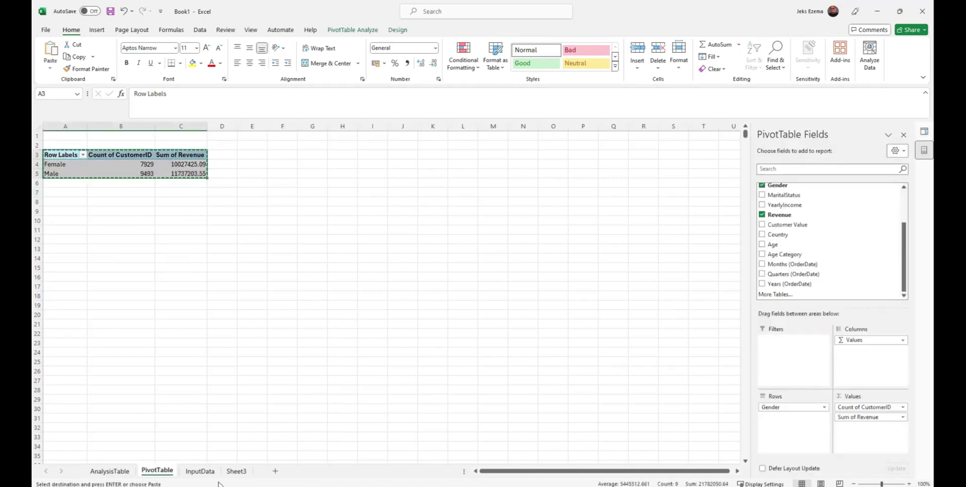
{"action": "left_click", "coordinate": [201, 472]}
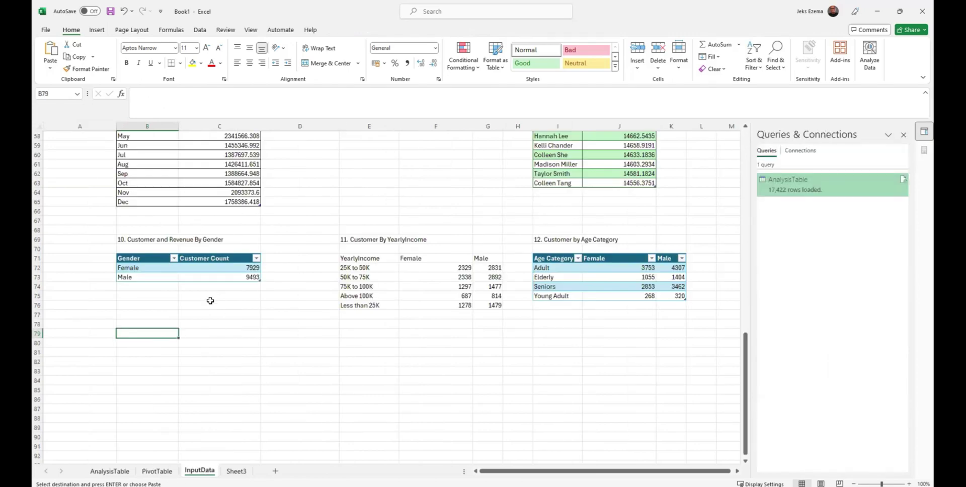
{"action": "left_click", "coordinate": [132, 261]}
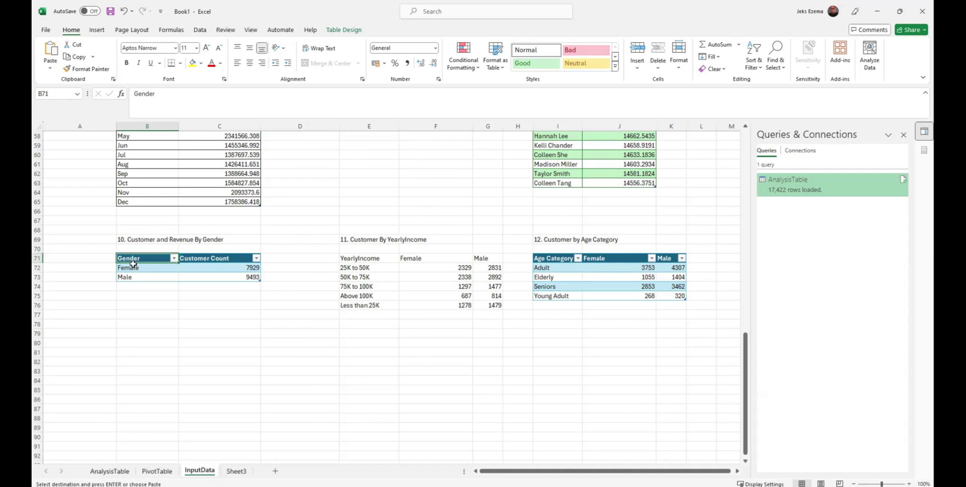
{"action": "left_click_drag", "start_coordinate": [133, 267], "coordinate": [133, 276]}
{"action": "left_click_drag", "start_coordinate": [178, 276], "coordinate": [216, 286]}
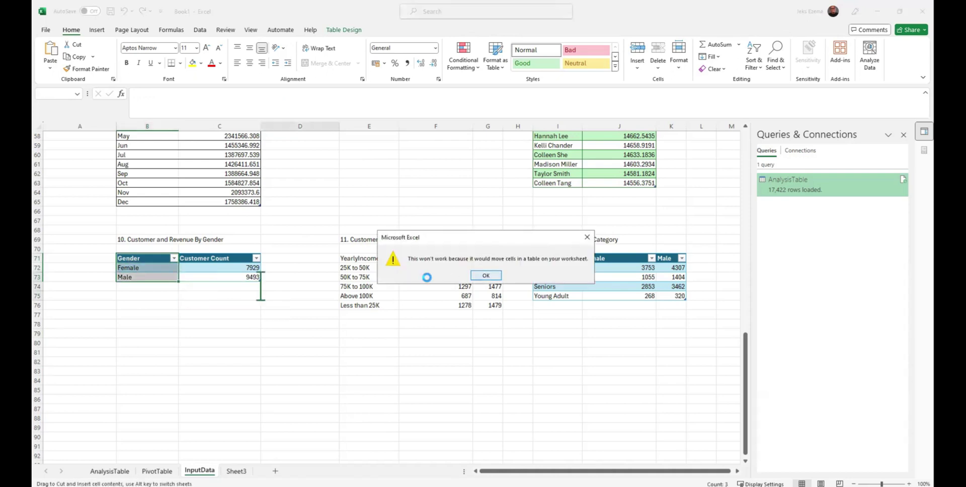
{"action": "key", "text": "Return"}
{"action": "left_click", "coordinate": [183, 332]}
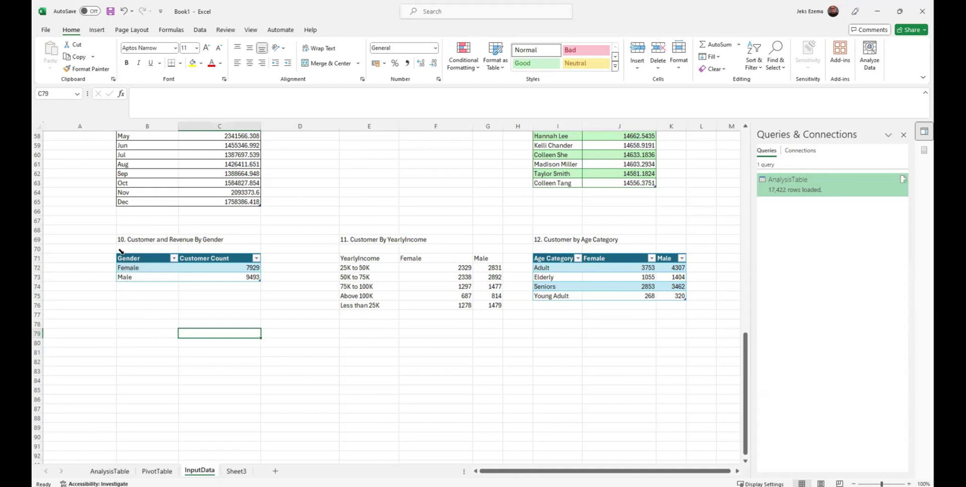
{"action": "left_click_drag", "start_coordinate": [79, 258], "coordinate": [209, 299]}
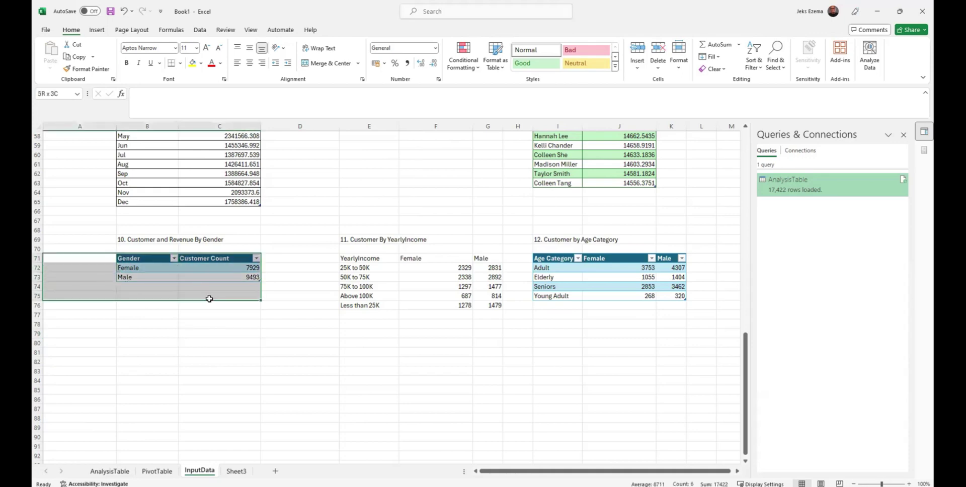
{"action": "left_click", "coordinate": [207, 342]}
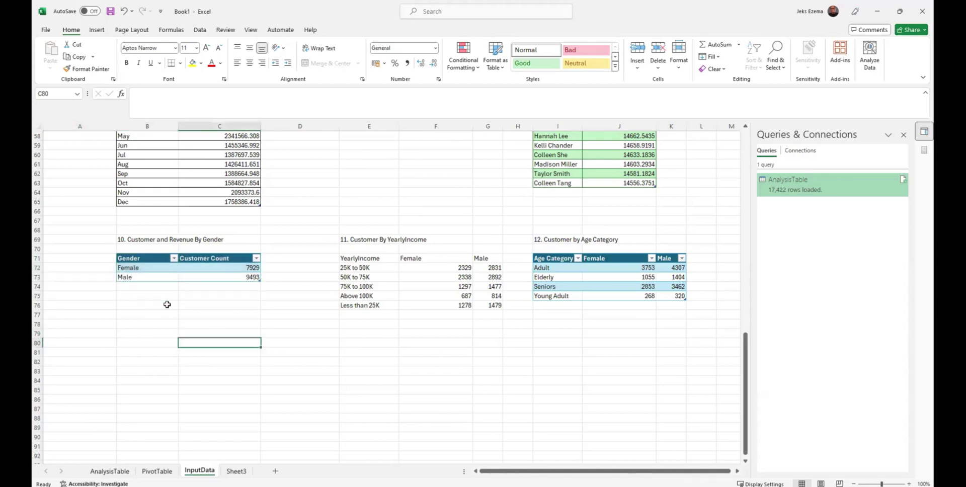
Copy the gender pivot range A3:C5 and paste it as values at cell A71 of the InputData sheet, overwriting the old gender table
{"action": "left_click", "coordinate": [92, 258]}
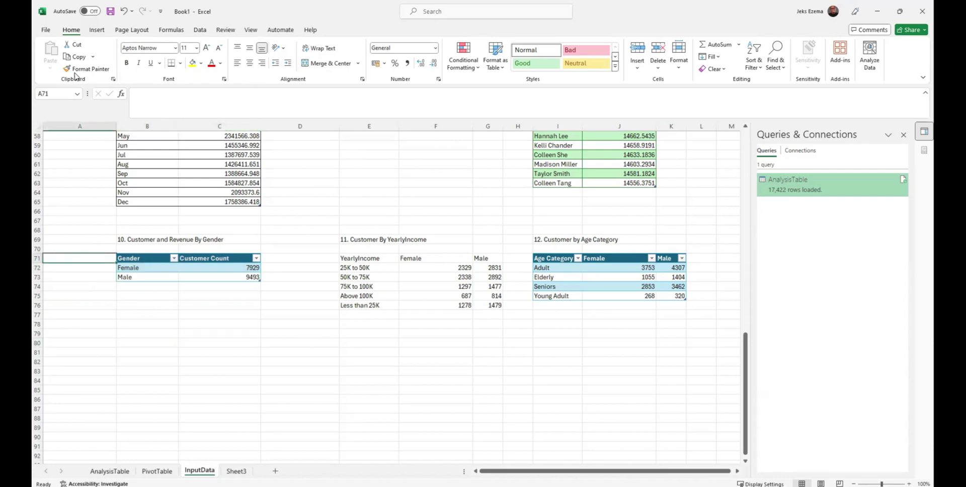
{"action": "left_click", "coordinate": [157, 471]}
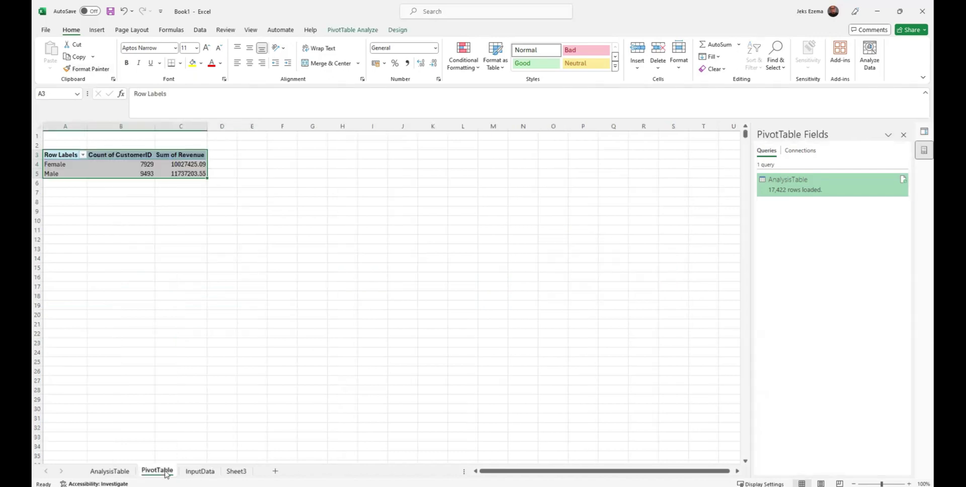
{"action": "right_click", "coordinate": [172, 162]}
{"action": "left_click", "coordinate": [177, 169]}
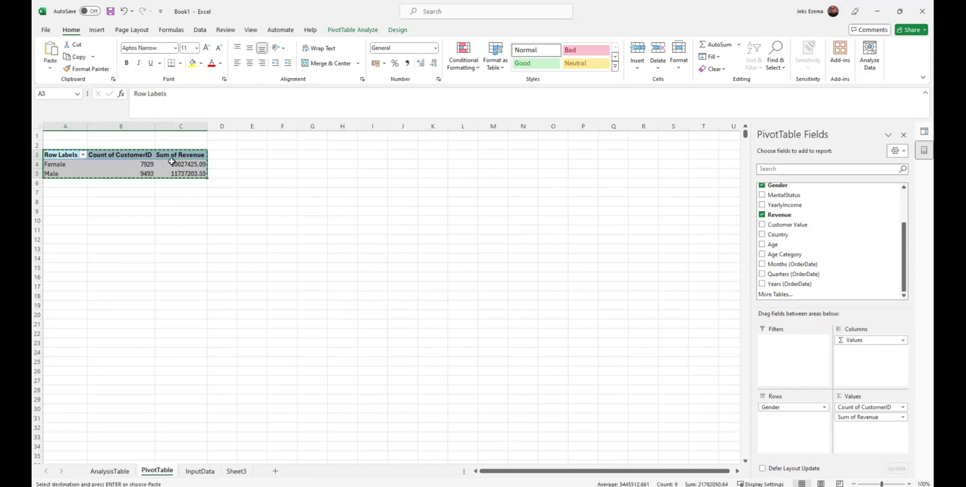
{"action": "left_click", "coordinate": [199, 471]}
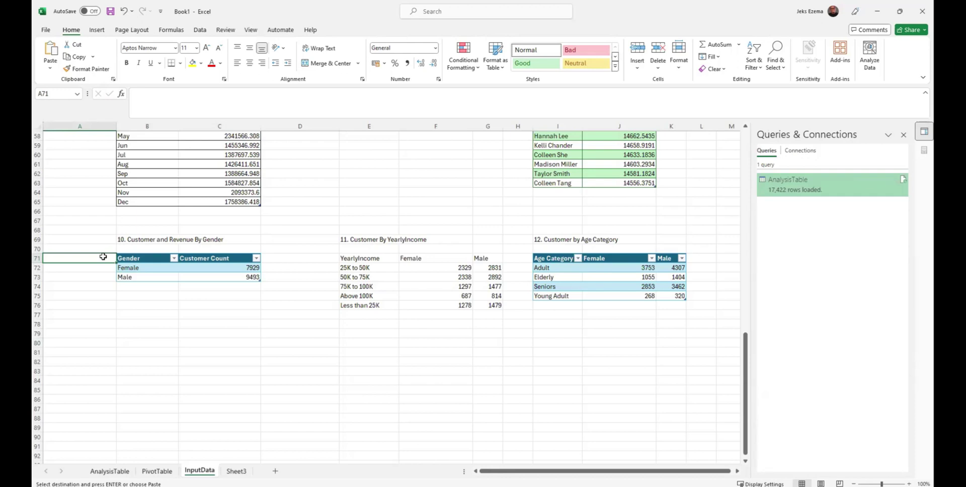
{"action": "left_click", "coordinate": [50, 69]}
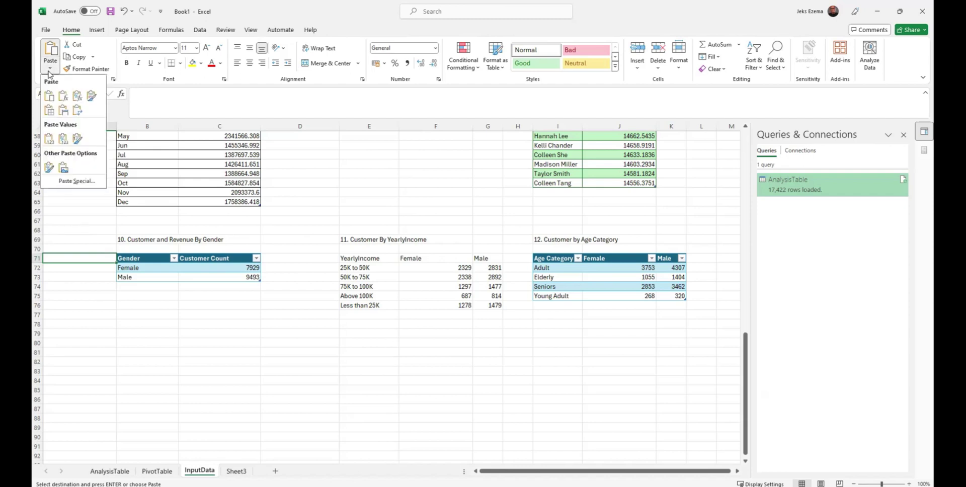
{"action": "left_click", "coordinate": [49, 139]}
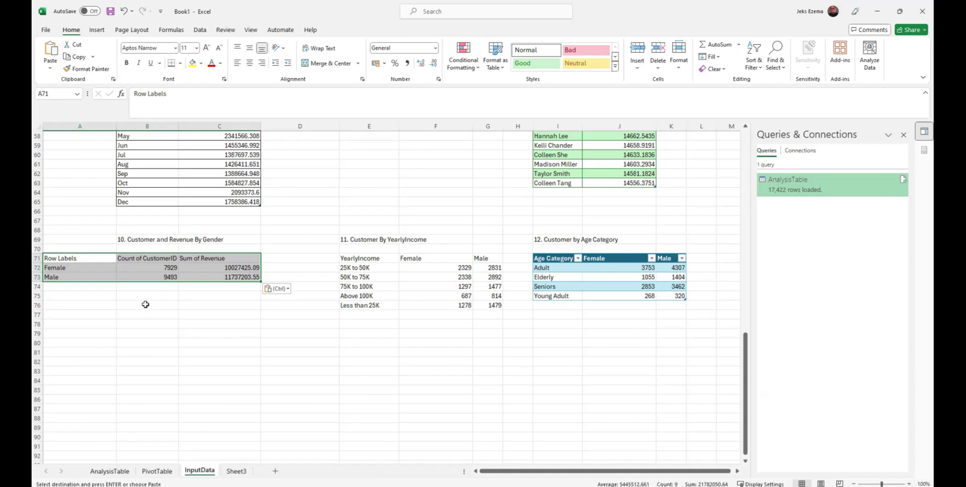
{"action": "left_click", "coordinate": [145, 304]}
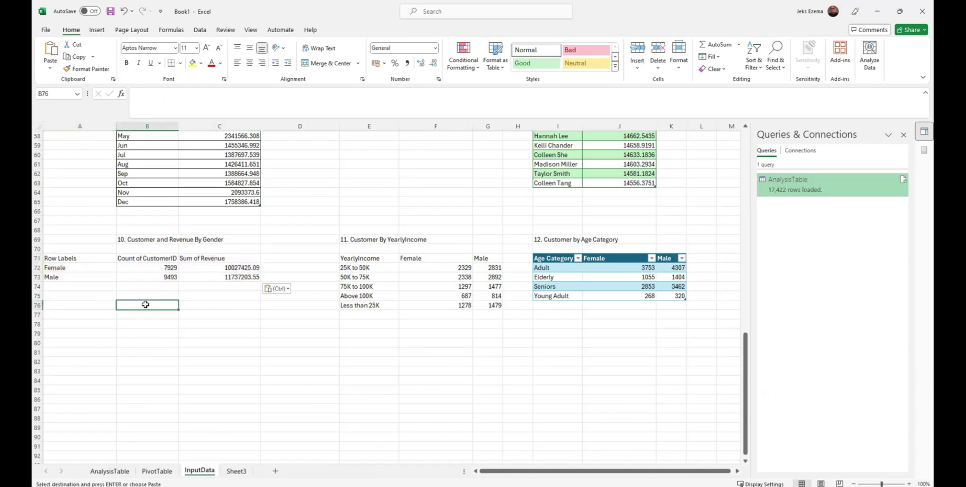
Rename the Row Labels header in cell A71 as Gender
{"action": "left_click", "coordinate": [81, 258]}
{"action": "left_click_drag", "start_coordinate": [169, 92], "coordinate": [132, 93]}
{"action": "type", "text": "Gebde"}
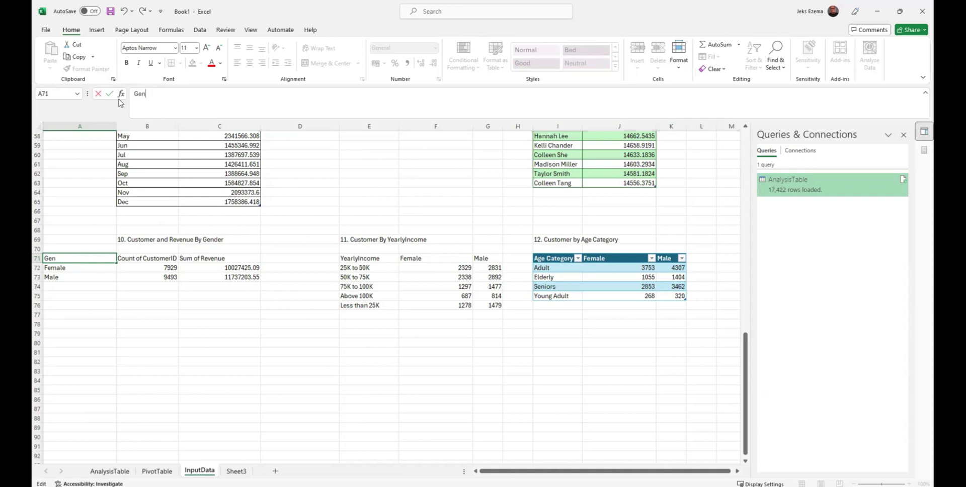
{"action": "type", "text": "der"}
{"action": "left_click", "coordinate": [172, 353]}
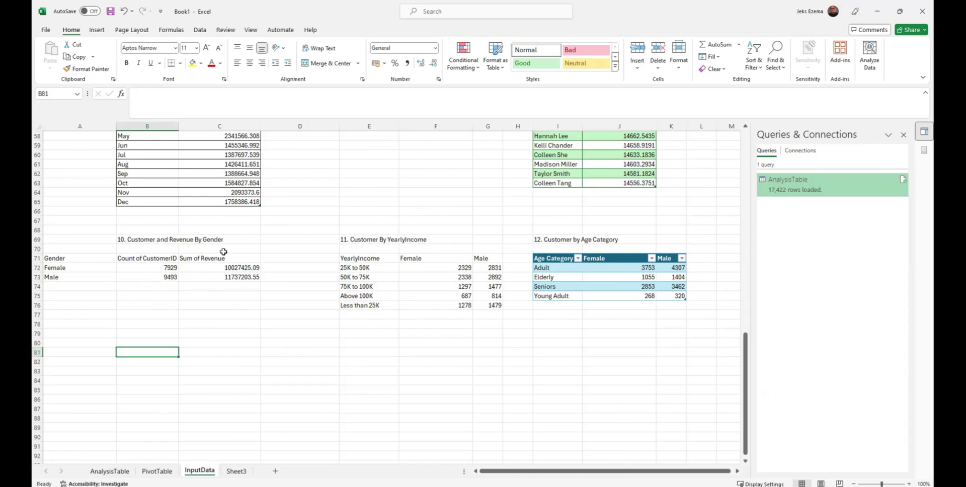
Rename the Sum of Revenue header in cell C71 of the gender table as Revenue
{"action": "scroll", "coordinate": [224, 252], "scroll_direction": "up", "scroll_amount": 13}
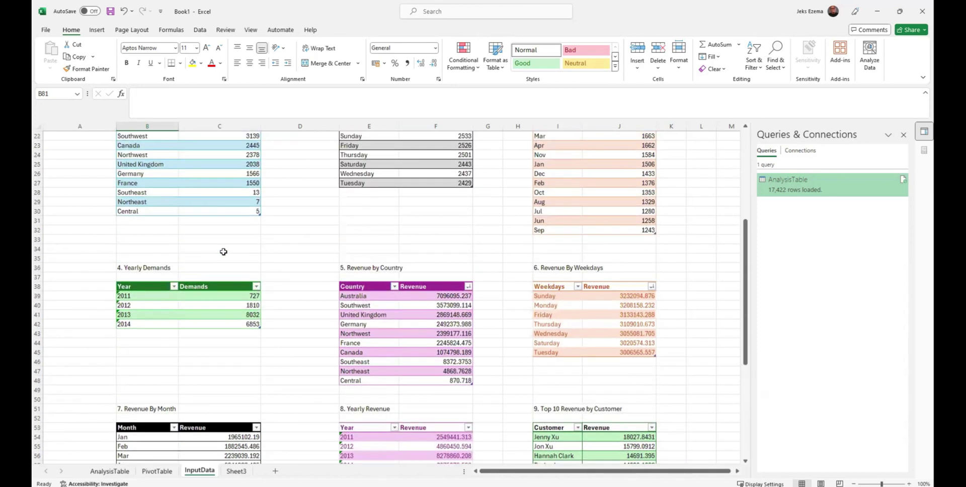
{"action": "scroll", "coordinate": [223, 252], "scroll_direction": "up", "scroll_amount": 3}
{"action": "scroll", "coordinate": [224, 251], "scroll_direction": "down", "scroll_amount": 14}
{"action": "scroll", "coordinate": [229, 259], "scroll_direction": "down", "scroll_amount": 2}
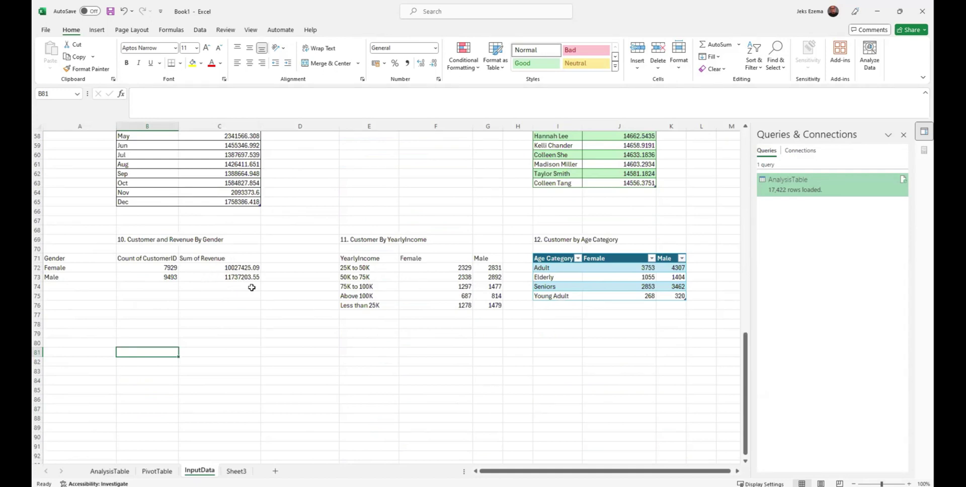
{"action": "left_click", "coordinate": [197, 260]}
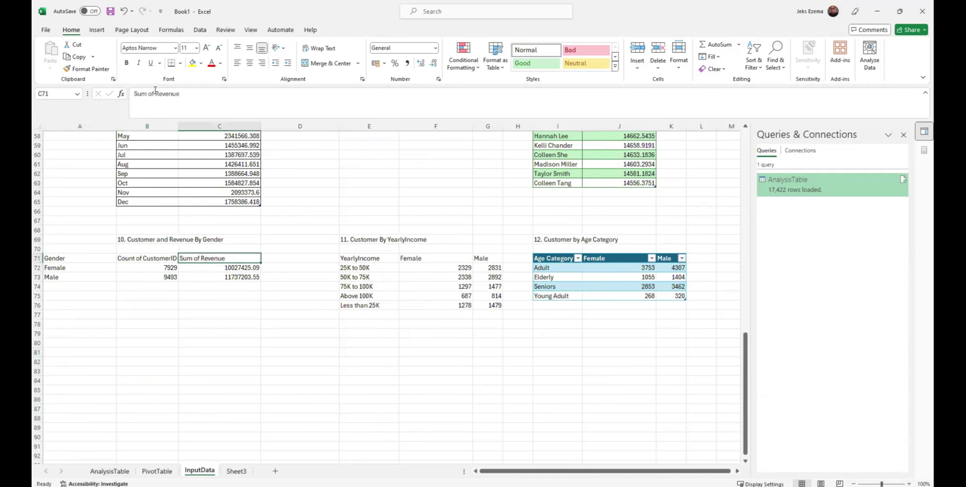
{"action": "left_click_drag", "start_coordinate": [154, 94], "coordinate": [132, 95]}
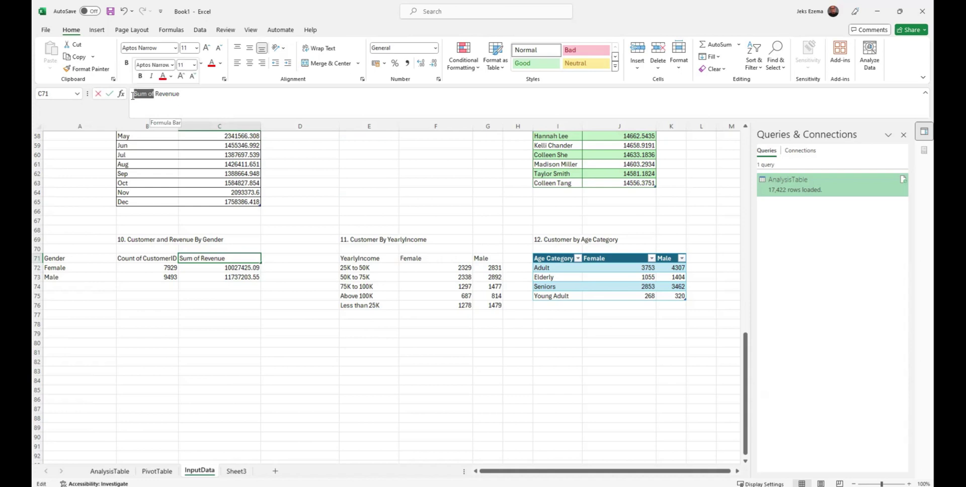
{"action": "key", "text": "BackSpace"}
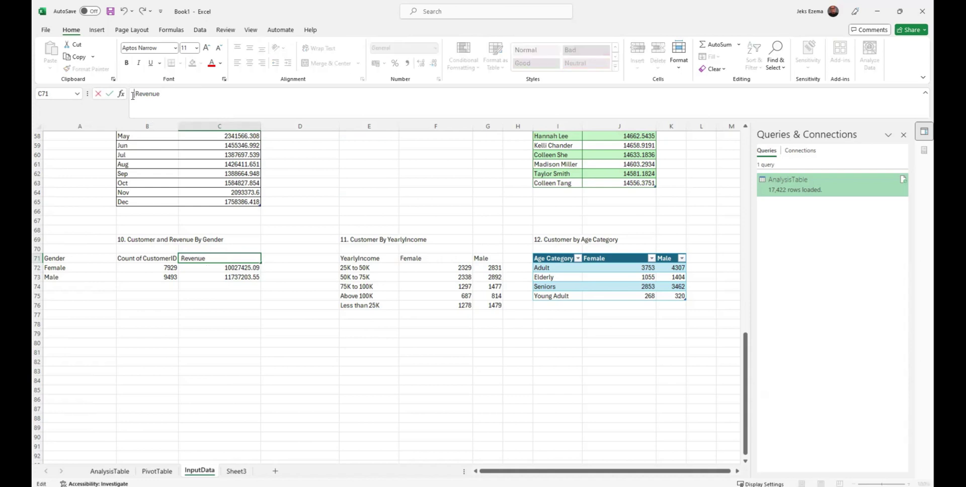
{"action": "left_click", "coordinate": [243, 360]}
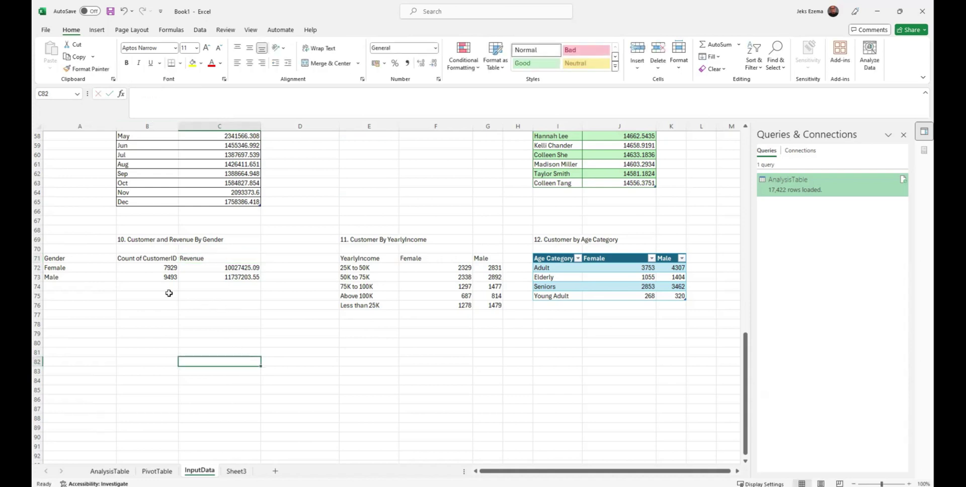
Rename the Count of CustomerID header in cell B71 as Customer Count
{"action": "left_click", "coordinate": [144, 255]}
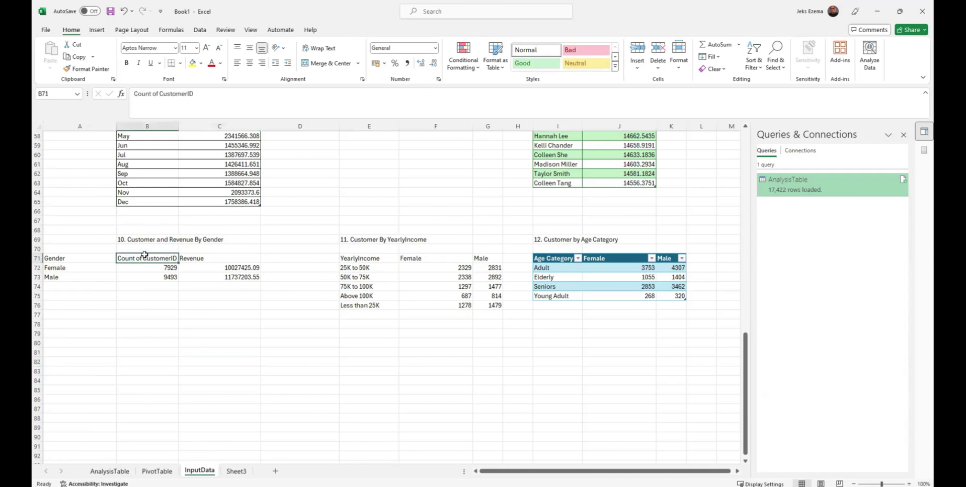
{"action": "left_click", "coordinate": [195, 94]}
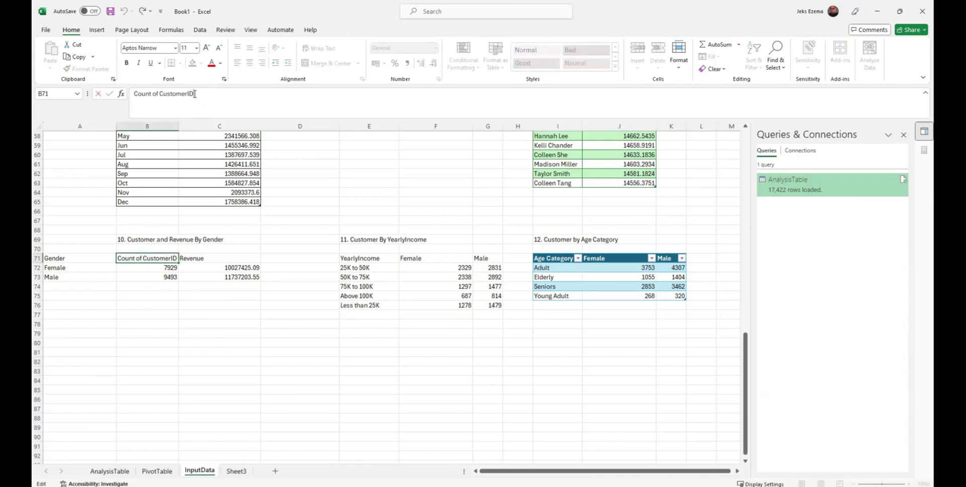
{"action": "key", "text": "BackSpace"}
{"action": "key", "text": "BackSpace"}
{"action": "key", "text": "BackSpace"}
{"action": "key", "text": "BackSpace"}
{"action": "key", "text": "BackSpace"}
{"action": "key", "text": "BackSpace"}
{"action": "key", "text": "BackSpace"}
{"action": "key", "text": "BackSpace"}
{"action": "key", "text": "BackSpace"}
{"action": "key", "text": "BackSpace"}
{"action": "left_click", "coordinate": [194, 94]}
{"action": "type", "text": "nt"}
{"action": "left_click", "coordinate": [192, 332]}
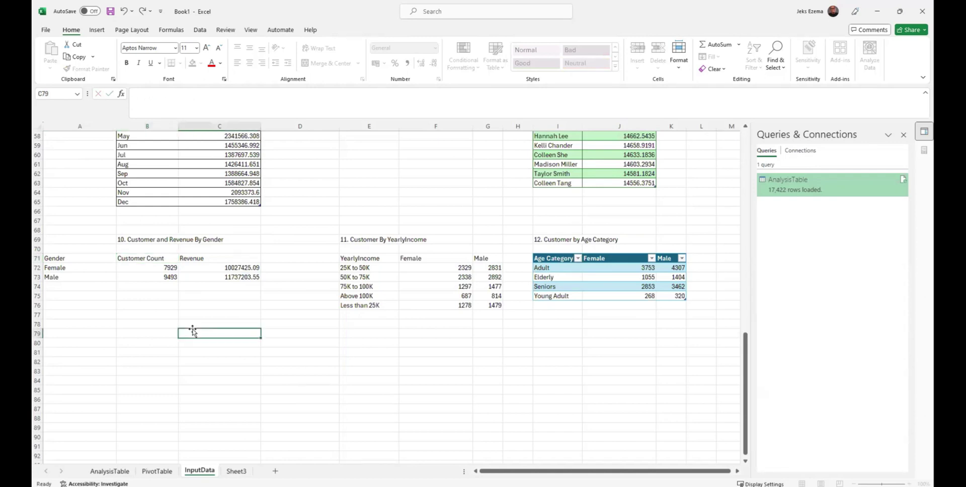
Convert the gender range A71:C73 into a table with headers and name it CustRevenueByGender
{"action": "left_click_drag", "start_coordinate": [57, 258], "coordinate": [237, 278]}
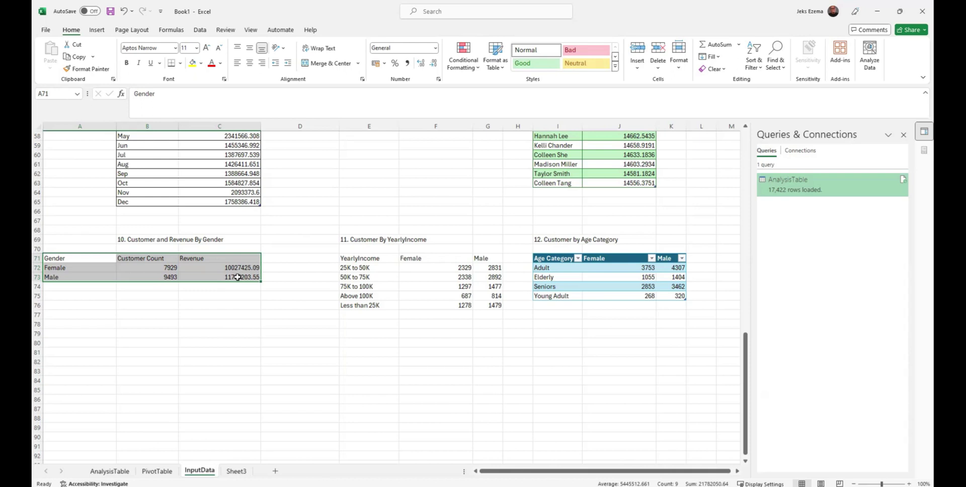
{"action": "key", "text": "ctrl+t"}
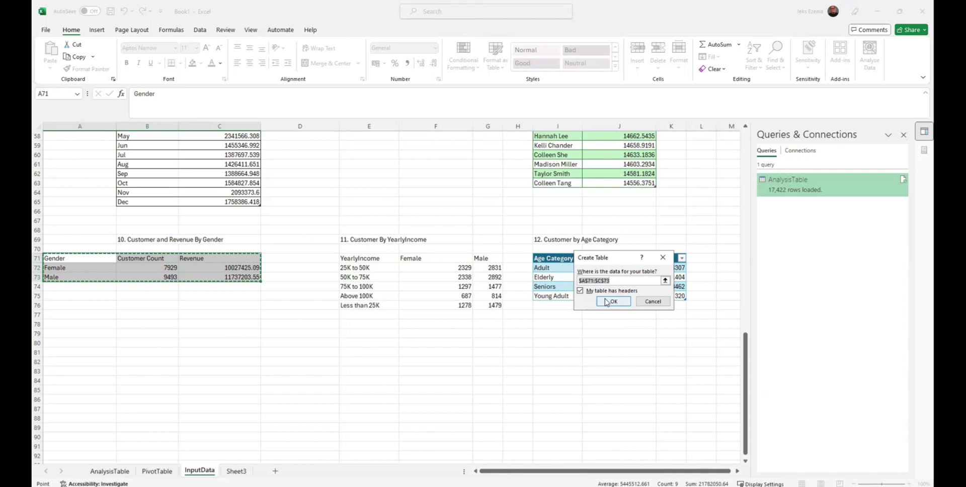
{"action": "left_click", "coordinate": [608, 301]}
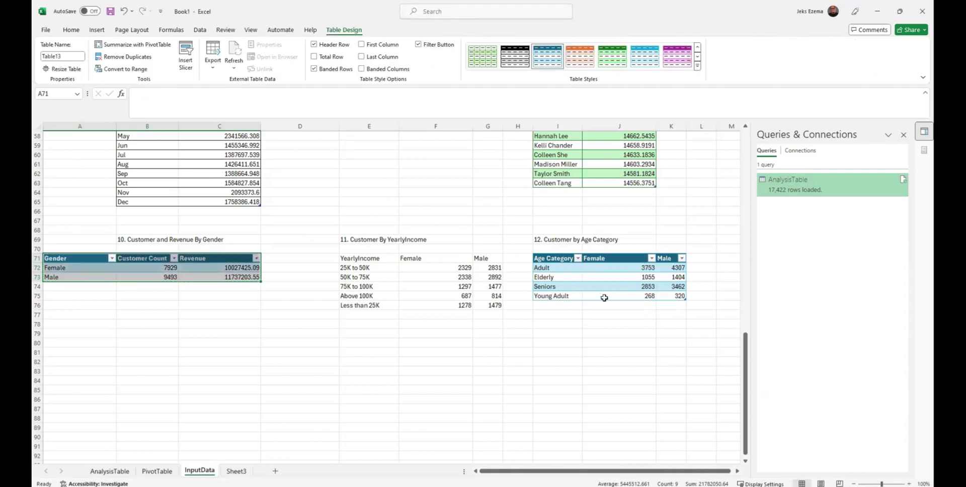
{"action": "left_click", "coordinate": [55, 57]}
{"action": "type", "text": "CustRevenueBy"}
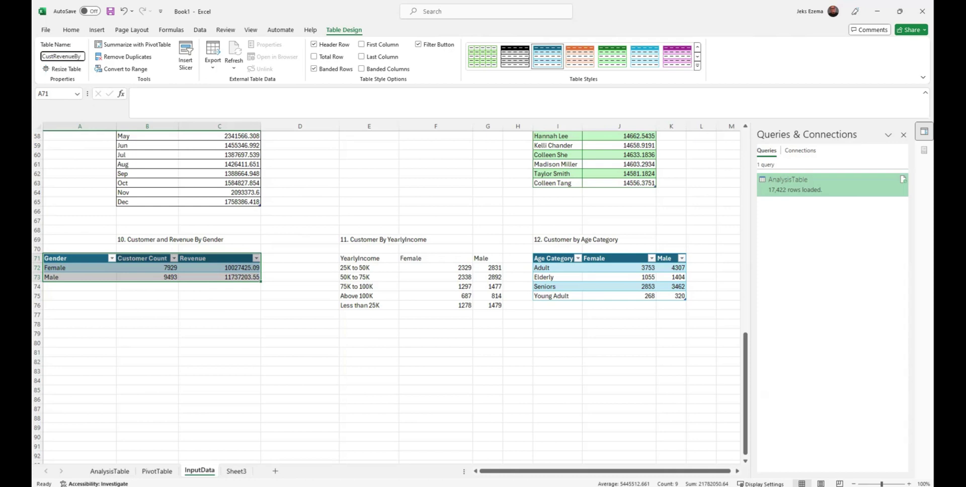
{"action": "type", "text": "Gender"}
{"action": "key", "text": "Return"}
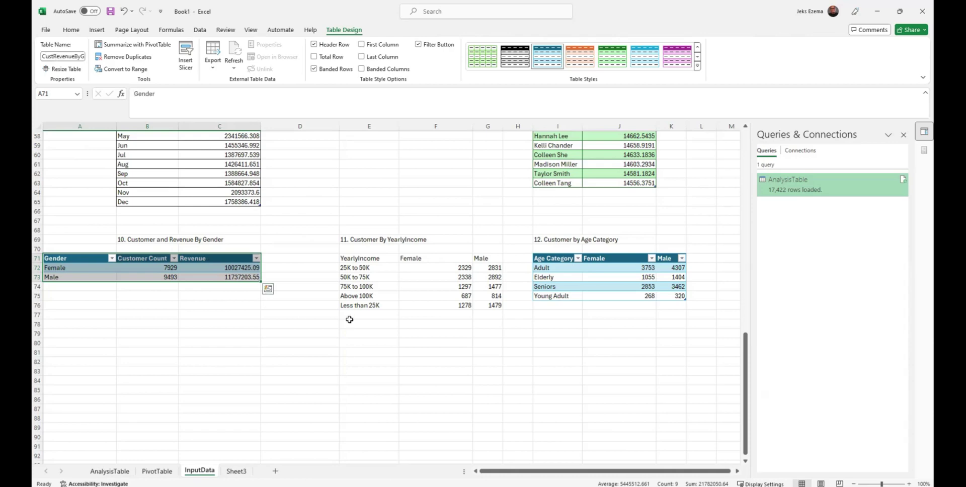
{"action": "left_click", "coordinate": [376, 276]}
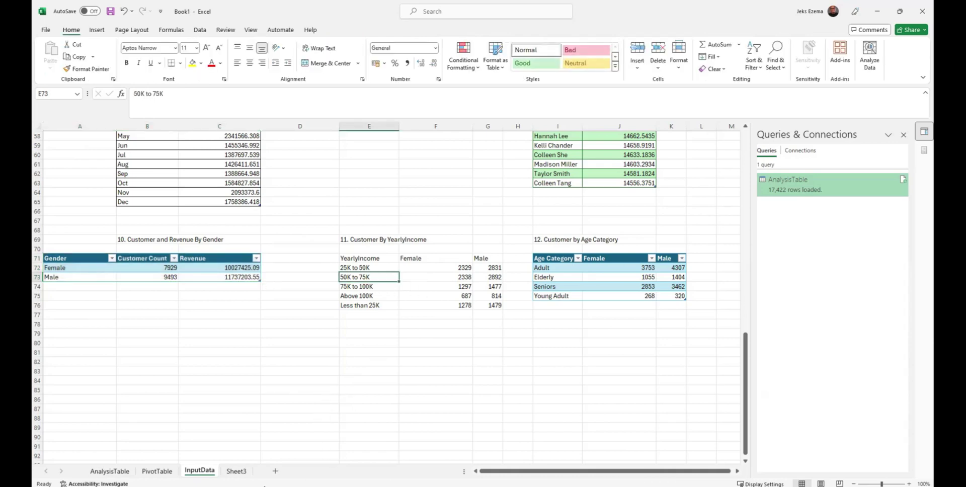
Replace Gender with MaritalStatus in the rows of the pivot table on the PivotTable sheet
{"action": "left_click", "coordinate": [155, 473]}
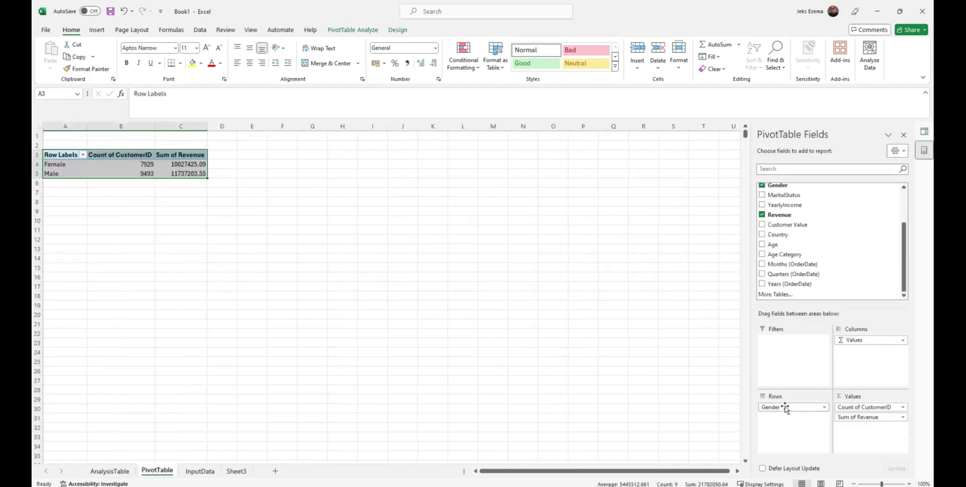
{"action": "left_click_drag", "start_coordinate": [785, 408], "coordinate": [611, 375]}
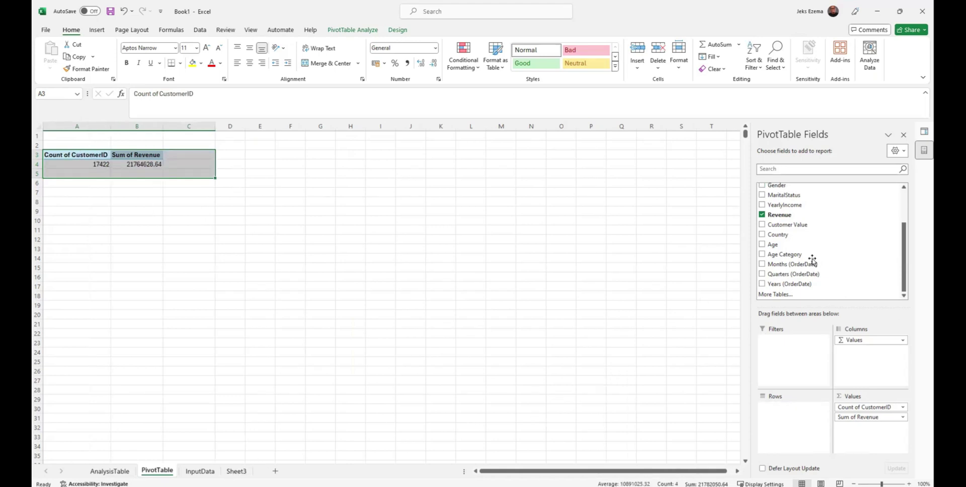
{"action": "scroll", "coordinate": [792, 248], "scroll_direction": "up", "scroll_amount": 3}
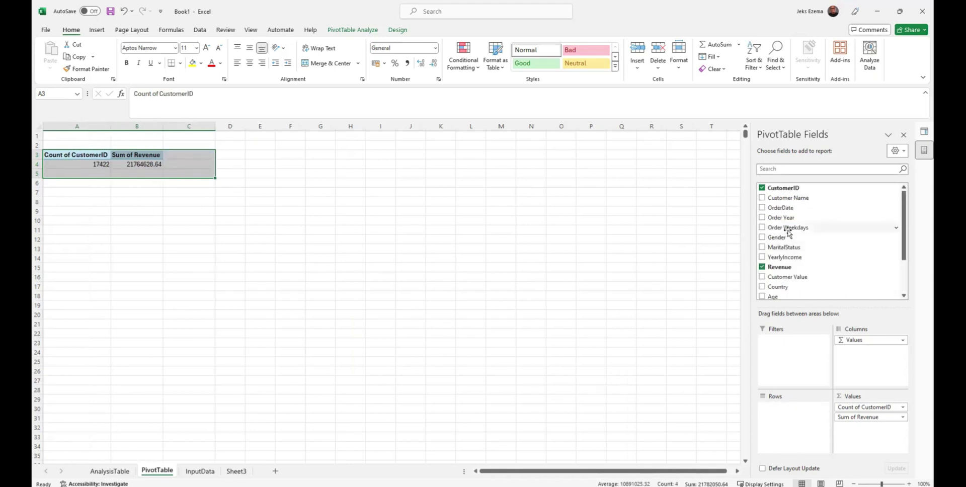
{"action": "scroll", "coordinate": [792, 228], "scroll_direction": "down", "scroll_amount": 3}
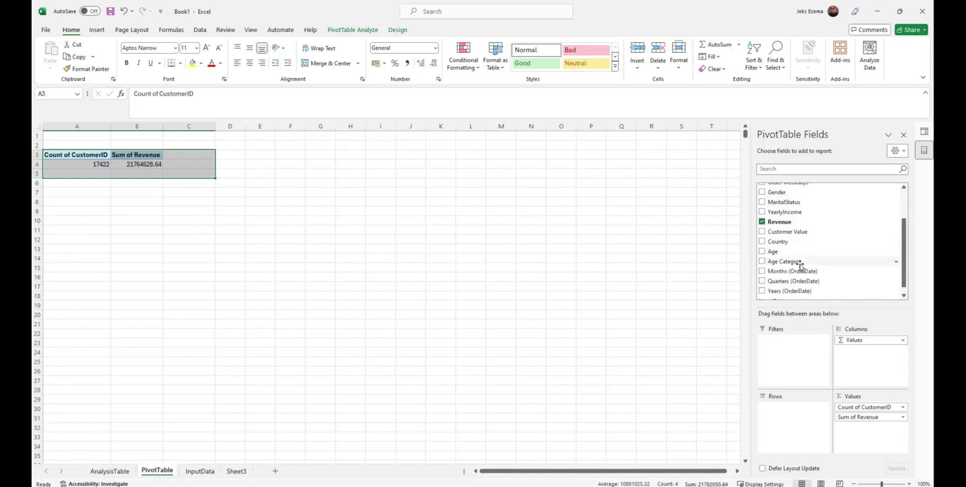
{"action": "scroll", "coordinate": [791, 272], "scroll_direction": "up", "scroll_amount": 3}
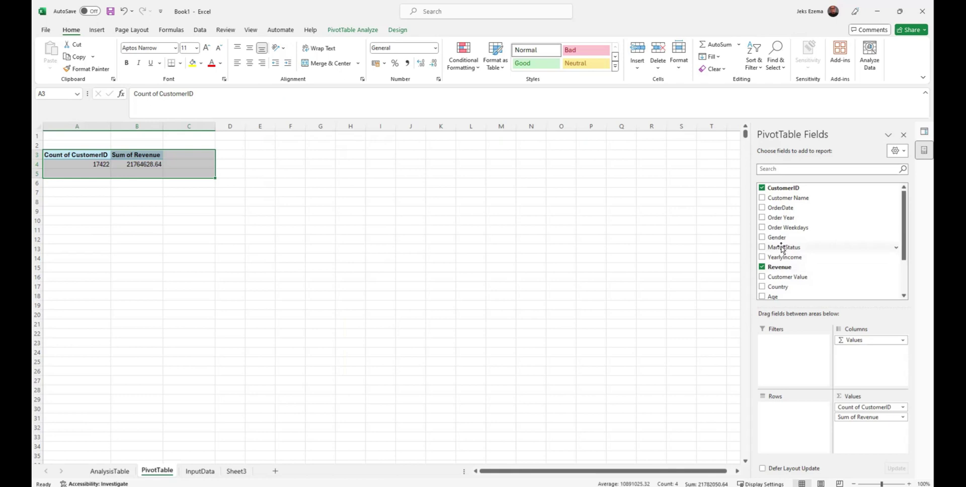
{"action": "left_click_drag", "start_coordinate": [782, 249], "coordinate": [793, 424]}
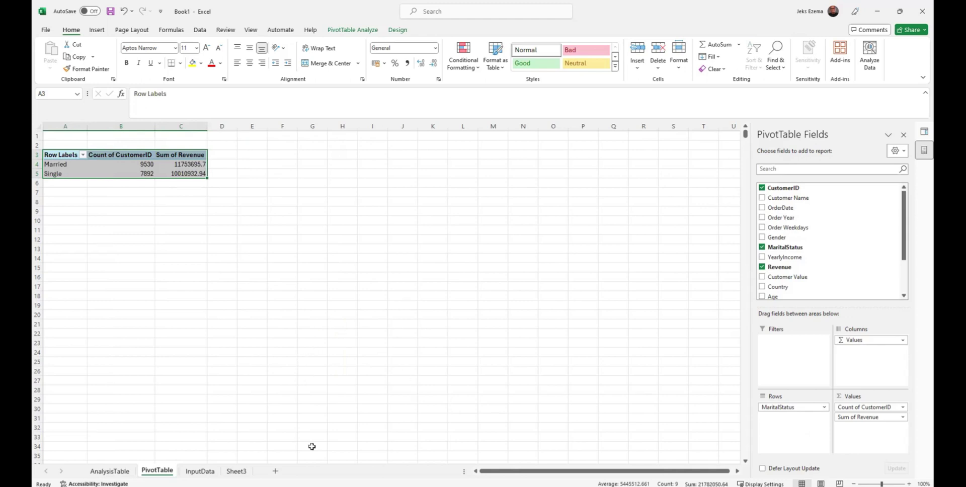
Review the metrics list at the start of the InputData sheet and the dimension tables down to the customer demographics
{"action": "left_click", "coordinate": [200, 471]}
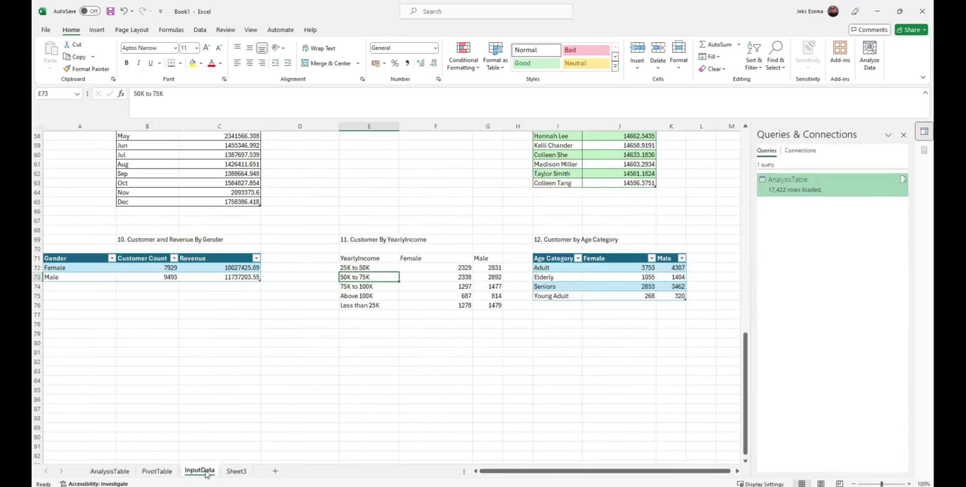
{"action": "scroll", "coordinate": [325, 362], "scroll_direction": "up", "scroll_amount": 7}
{"action": "scroll", "coordinate": [326, 362], "scroll_direction": "up", "scroll_amount": 12}
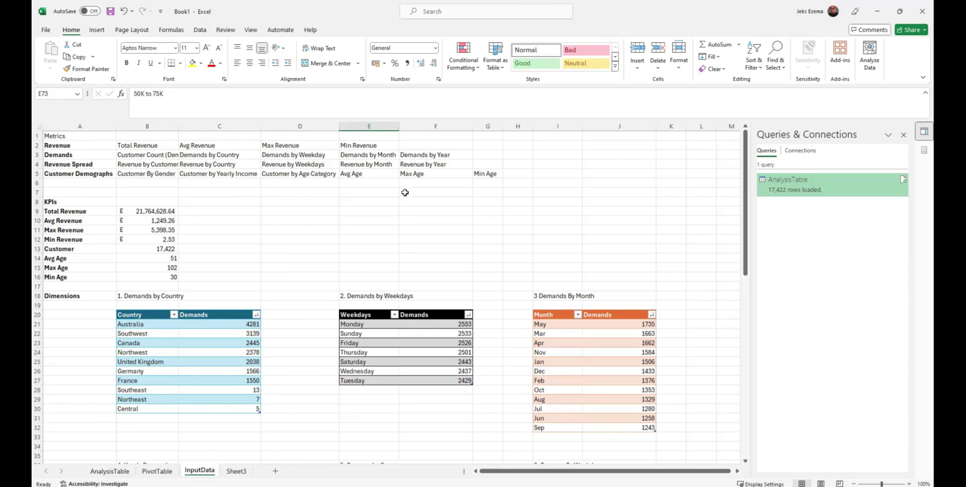
{"action": "left_click", "coordinate": [395, 230]}
{"action": "scroll", "coordinate": [421, 344], "scroll_direction": "down", "scroll_amount": 8}
{"action": "scroll", "coordinate": [421, 344], "scroll_direction": "up", "scroll_amount": 8}
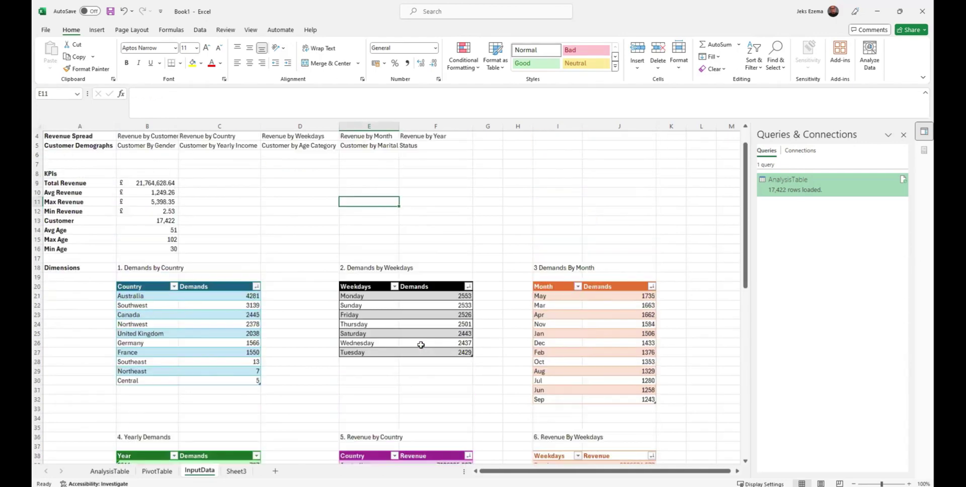
{"action": "scroll", "coordinate": [421, 344], "scroll_direction": "down", "scroll_amount": 14}
{"action": "scroll", "coordinate": [421, 344], "scroll_direction": "down", "scroll_amount": 3}
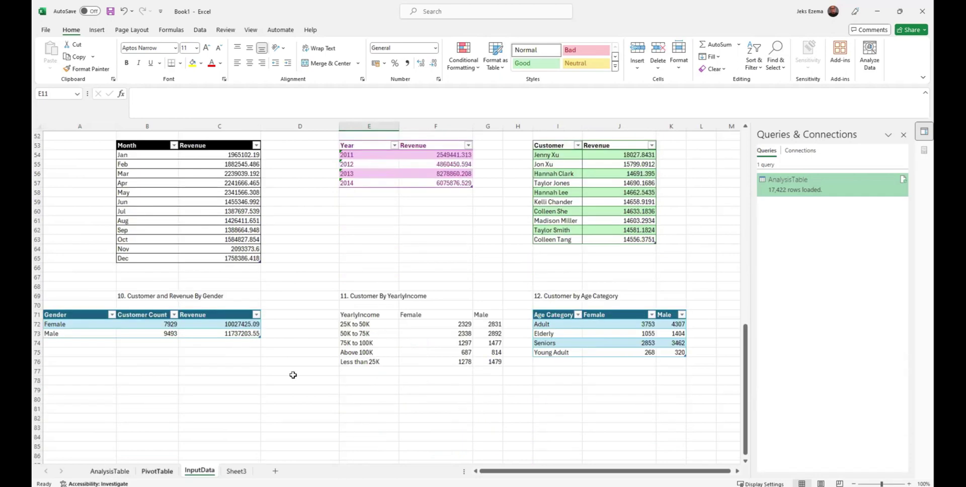
Replace MaritalStatus with YearlyIncome in the rows of the pivot table on the PivotTable sheet
{"action": "left_click", "coordinate": [151, 472]}
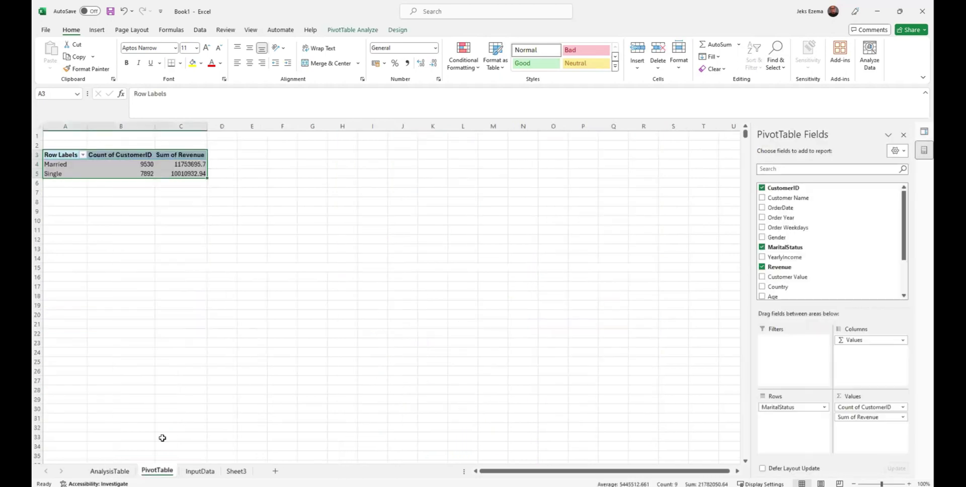
{"action": "left_click_drag", "start_coordinate": [787, 408], "coordinate": [657, 380]}
{"action": "scroll", "coordinate": [781, 238], "scroll_direction": "down", "scroll_amount": 2}
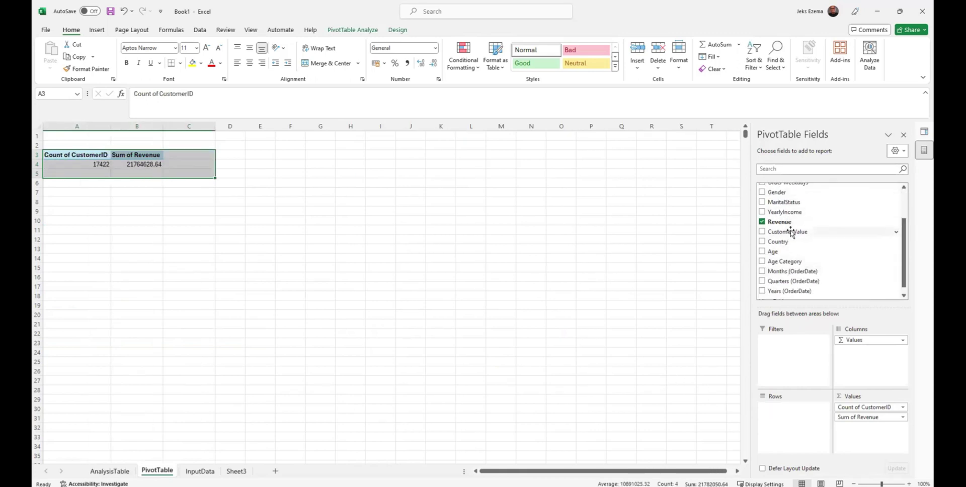
{"action": "left_click_drag", "start_coordinate": [788, 211], "coordinate": [794, 417]}
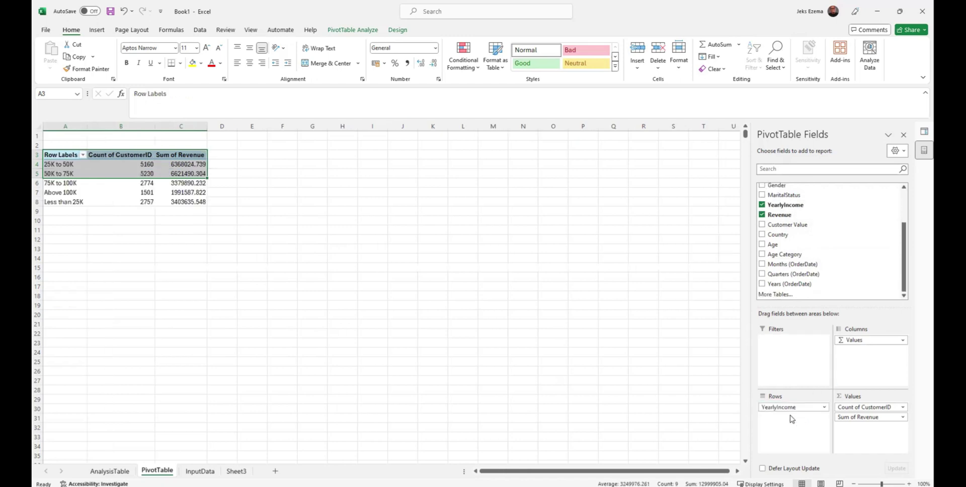
{"action": "left_click", "coordinate": [526, 257]}
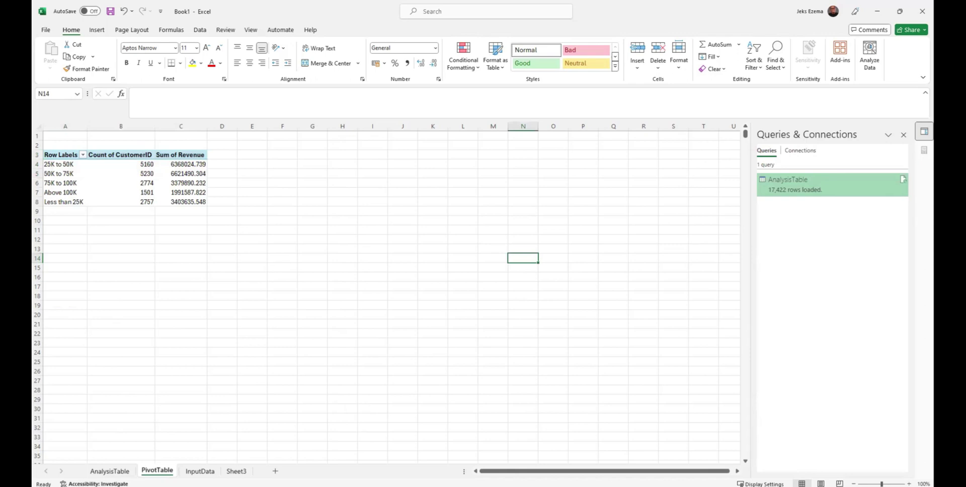
Copy the yearly income pivot table A3:C8 and paste it as values at E71 on the InputData sheet, over the old income data
{"action": "left_click_drag", "start_coordinate": [56, 156], "coordinate": [185, 202]}
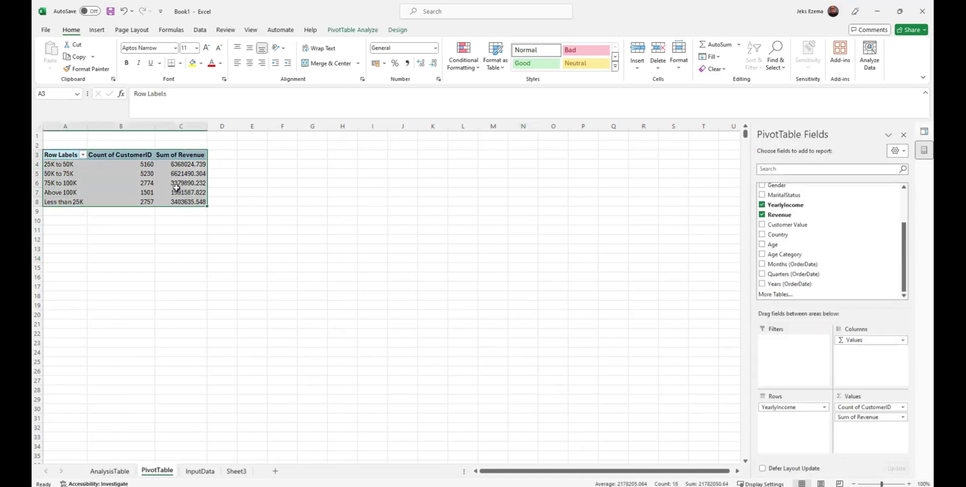
{"action": "key", "text": "ctrl+c"}
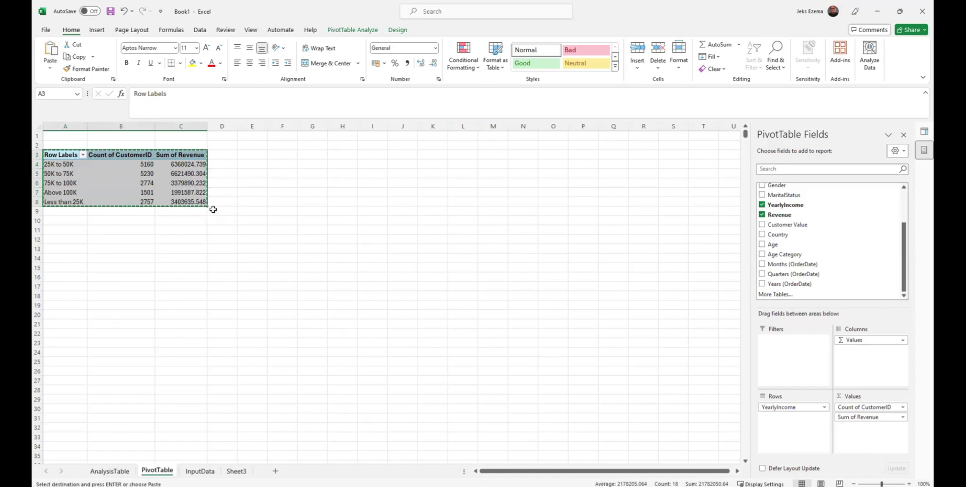
{"action": "left_click", "coordinate": [200, 471]}
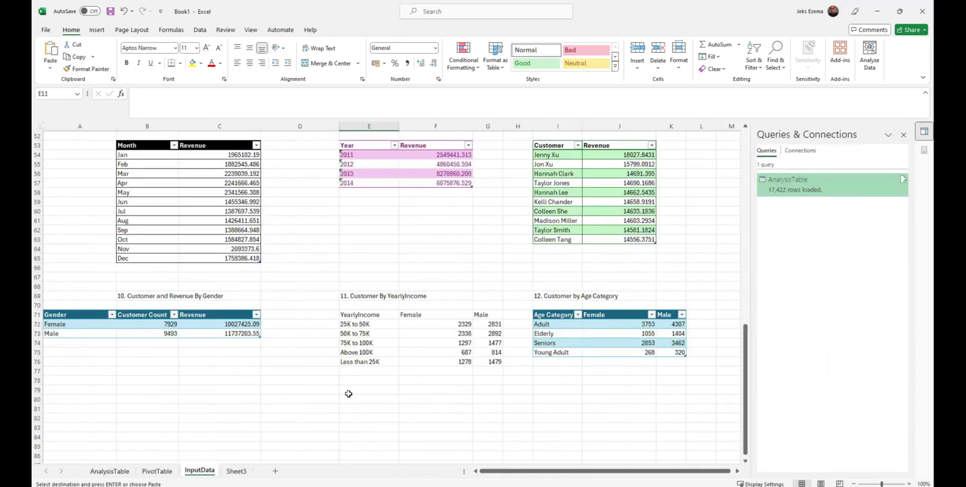
{"action": "scroll", "coordinate": [349, 388], "scroll_direction": "down", "scroll_amount": 1}
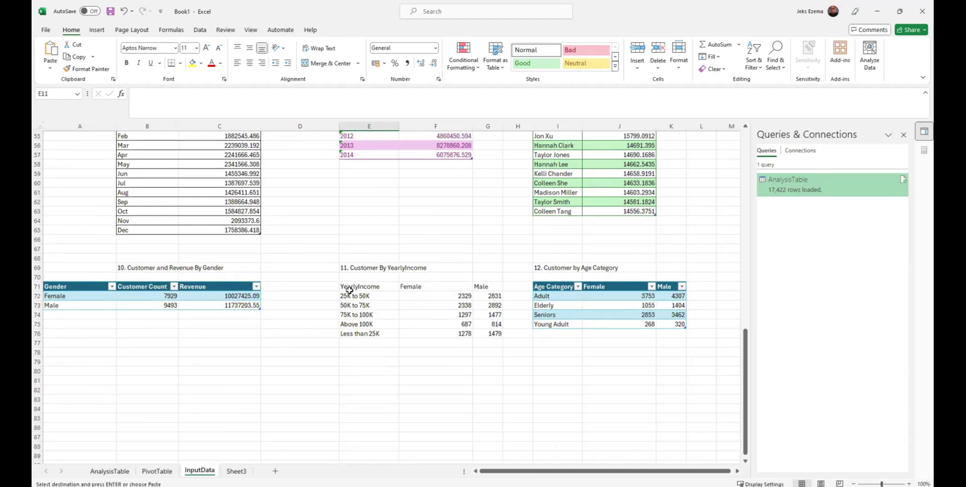
{"action": "mouse_move", "coordinate": [350, 288]}
{"action": "left_mouse_down"}
{"action": "mouse_move", "coordinate": [459, 324]}
{"action": "mouse_move", "coordinate": [355, 289]}
{"action": "left_mouse_up"}
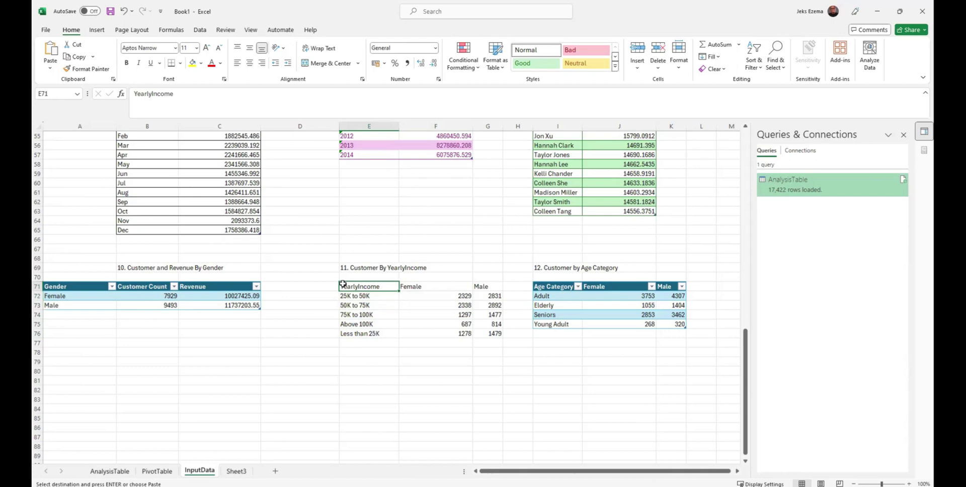
{"action": "left_click", "coordinate": [50, 68]}
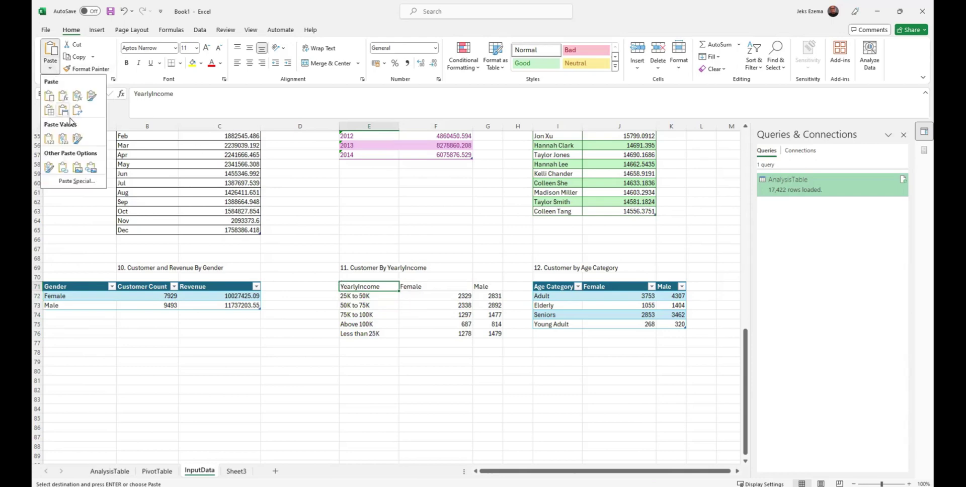
{"action": "left_click", "coordinate": [48, 140]}
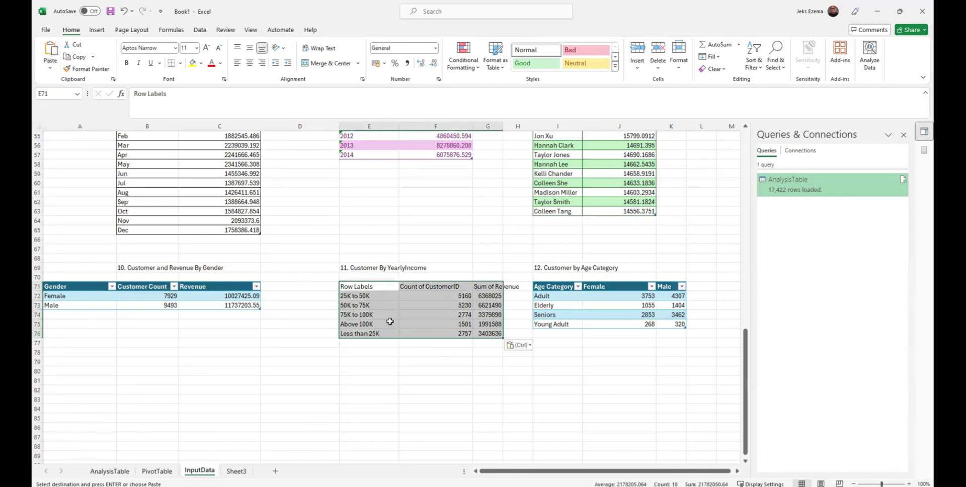
Convert the yearly income range E71:G76 into a table with headers and name it CusRevByIncome
{"action": "key", "text": "ctrl+t"}
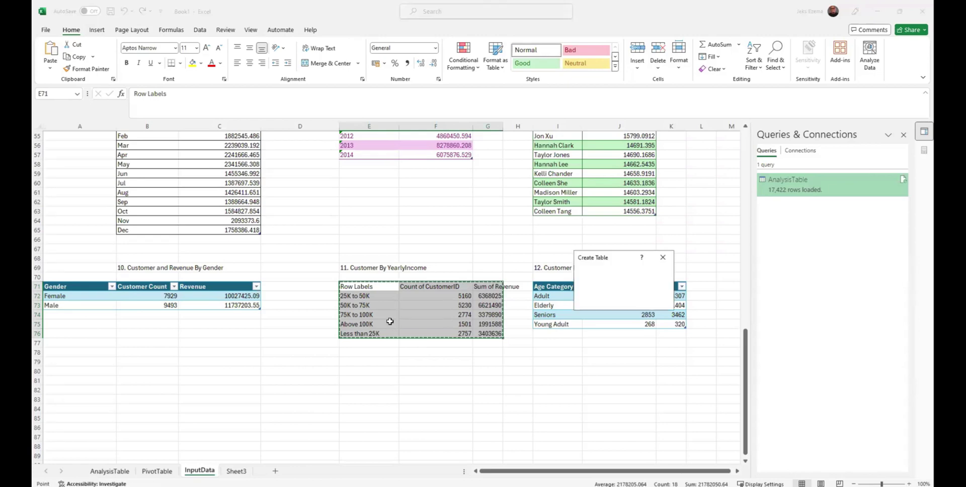
{"action": "left_click", "coordinate": [614, 302]}
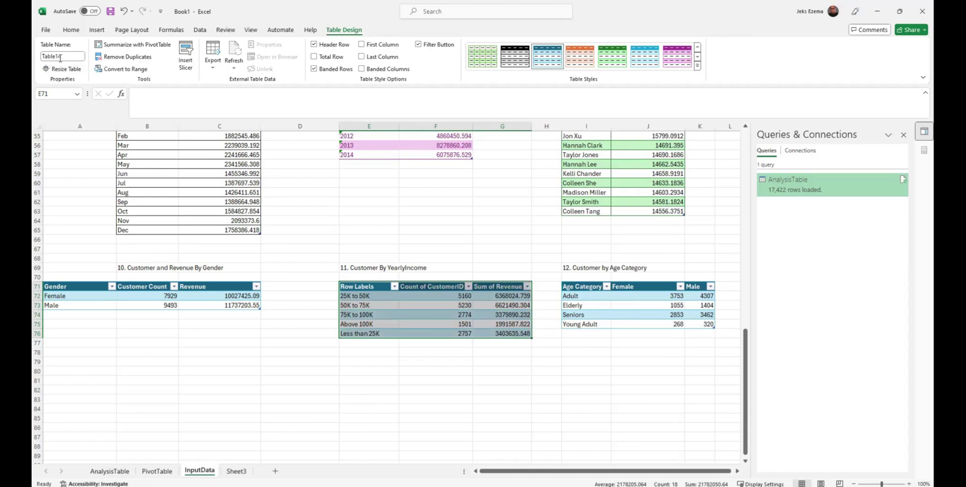
{"action": "left_click", "coordinate": [59, 56]}
{"action": "type", "text": "C"}
{"action": "type", "text": "usRevByIncome"}
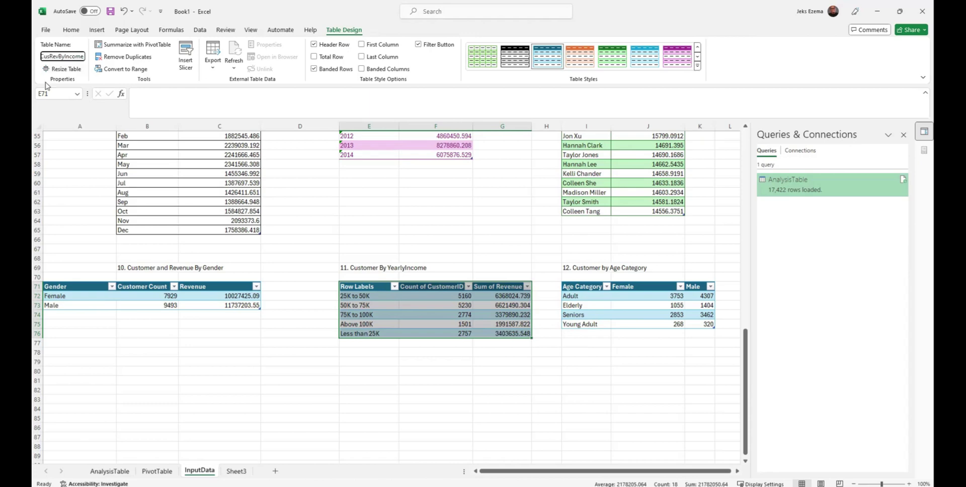
{"action": "key", "text": "Return"}
{"action": "left_click", "coordinate": [376, 391]}
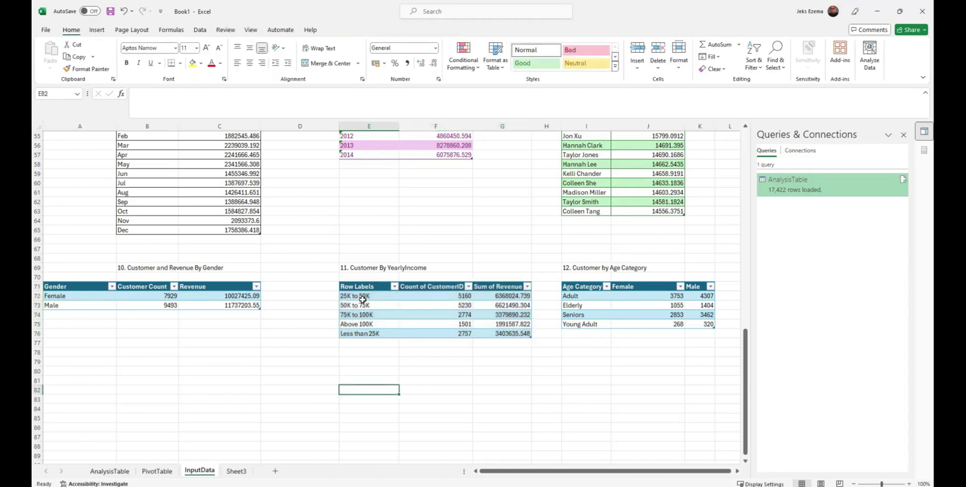
Replace YearlyIncome with Age Category in the pivot table rows on the PivotTable sheet and select the range A3:C7
{"action": "left_click", "coordinate": [157, 472]}
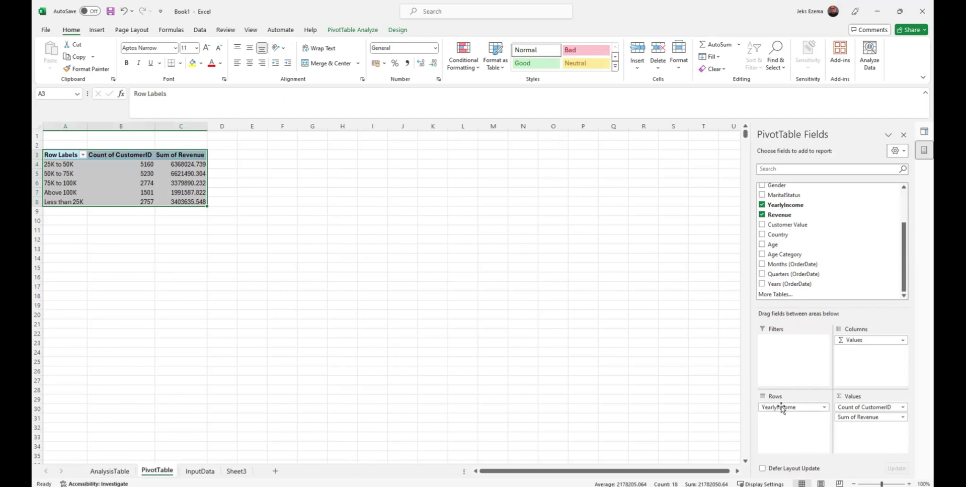
{"action": "left_click_drag", "start_coordinate": [782, 408], "coordinate": [617, 370]}
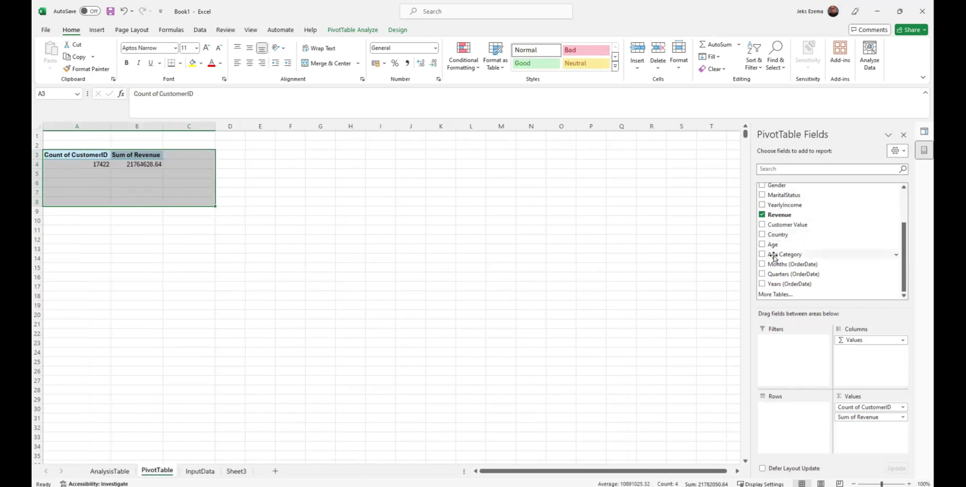
{"action": "left_click_drag", "start_coordinate": [775, 257], "coordinate": [793, 424]}
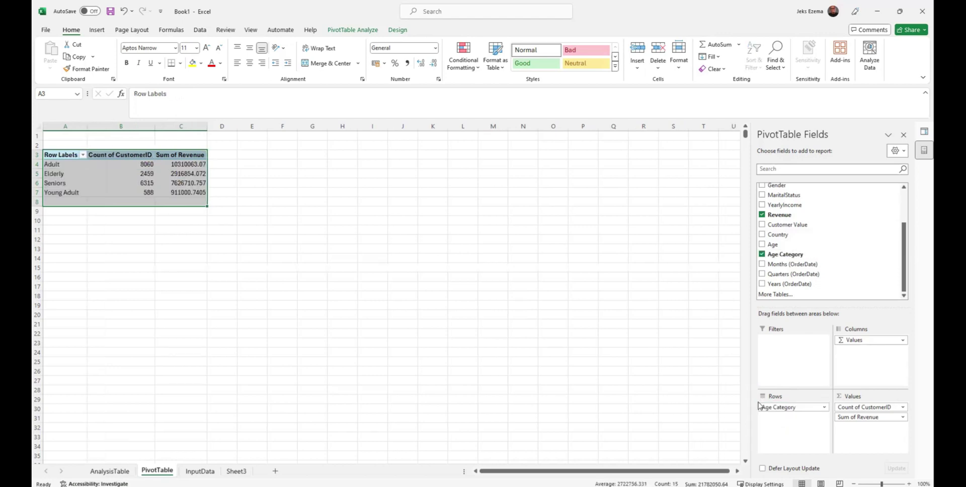
{"action": "left_click", "coordinate": [523, 322]}
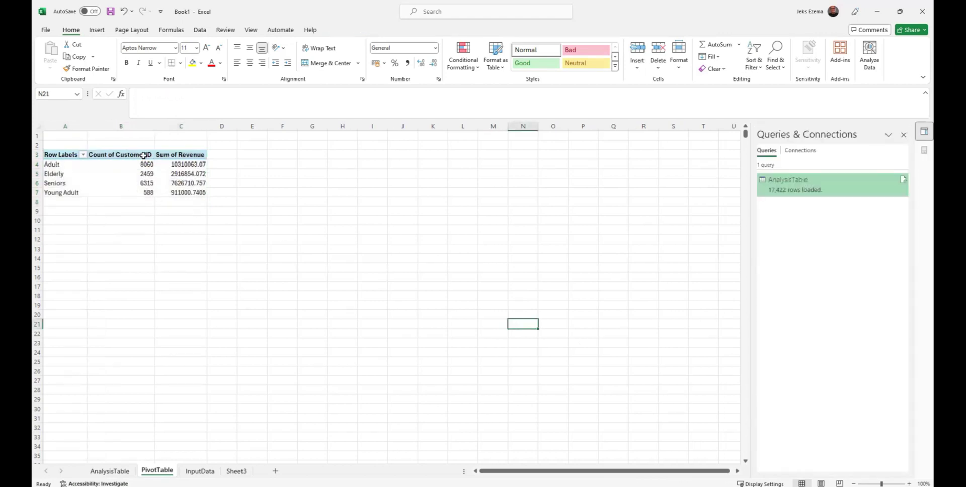
{"action": "left_click_drag", "start_coordinate": [58, 155], "coordinate": [180, 188]}
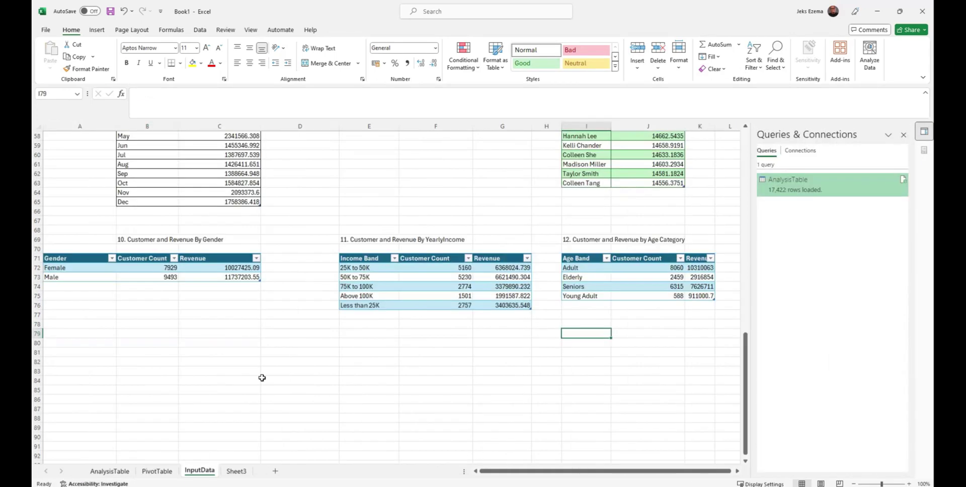
Enter the heading "11. Customer and Revenue By Marital Status" in cell A77 of the InputData sheet and select A79
{"action": "key", "text": "ctrl+Page_Down"}
{"action": "left_click", "coordinate": [61, 316]}
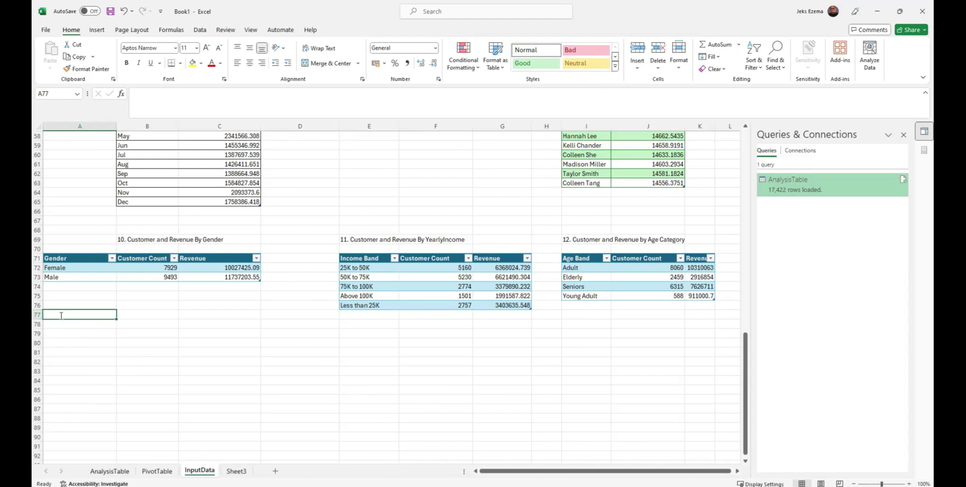
{"action": "type", "text": "11."}
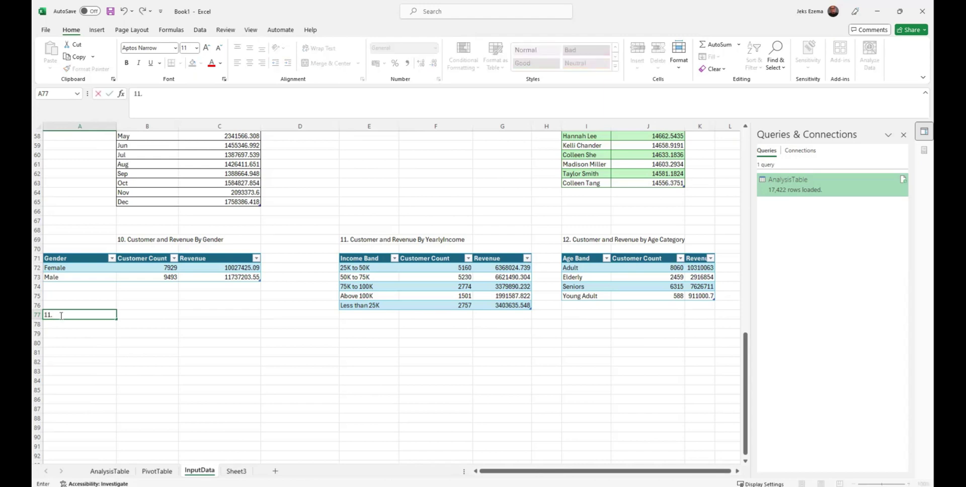
{"action": "type", "text": " Customer and Revenue By Marital Status"}
{"action": "key", "text": "Return"}
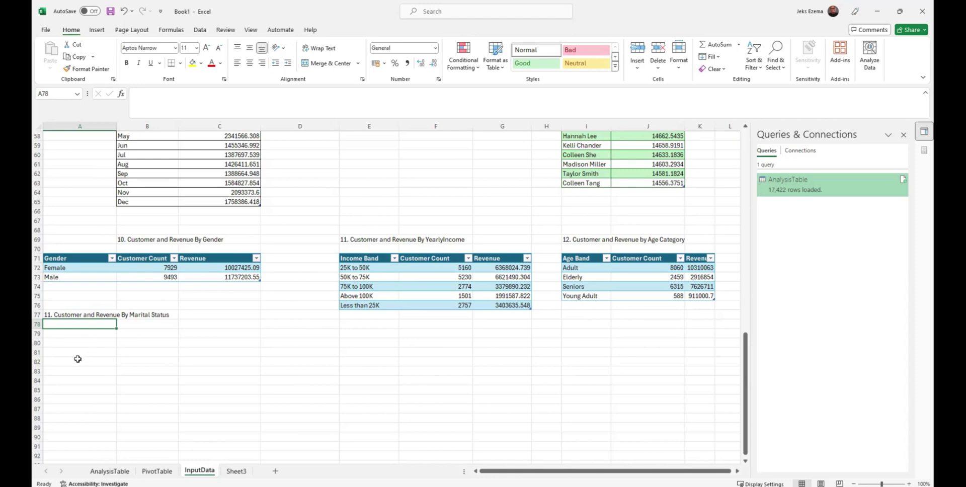
{"action": "left_click", "coordinate": [51, 333]}
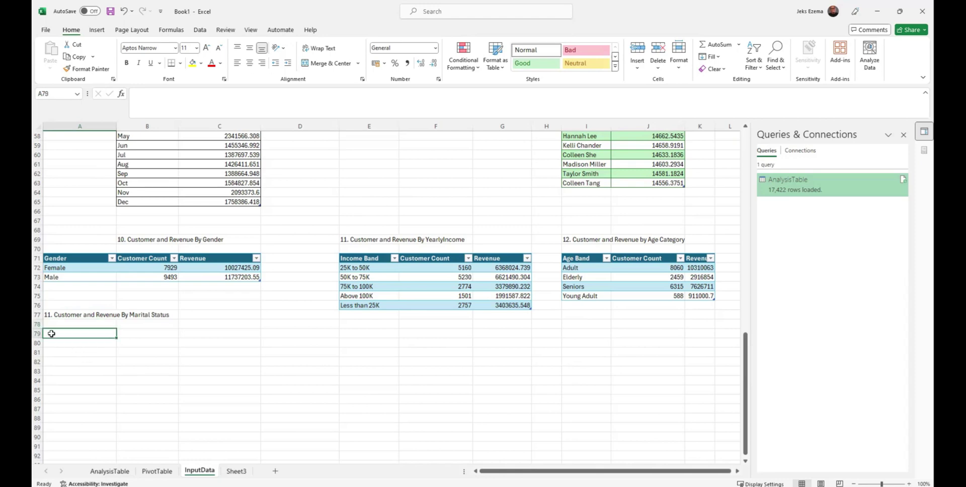
Replace Age Category with MaritalStatus in the rows of the pivot table on the PivotTable sheet
{"action": "left_click", "coordinate": [154, 471]}
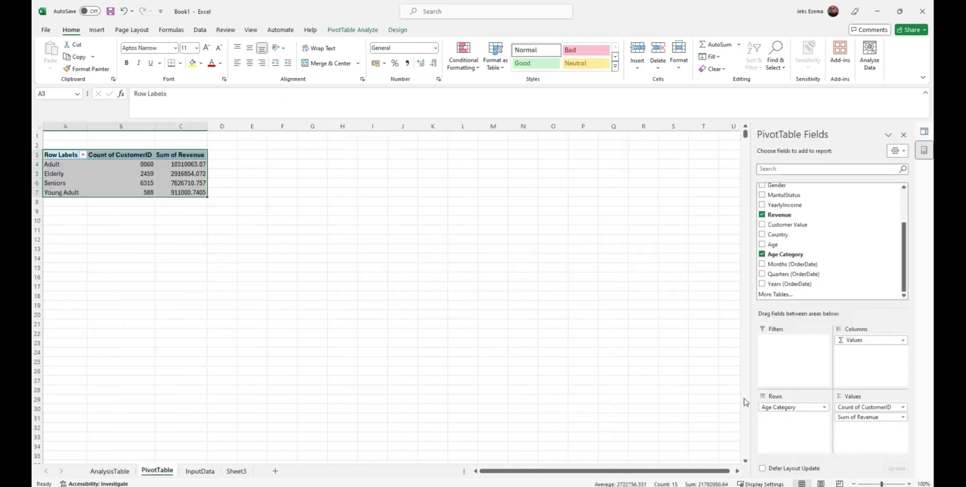
{"action": "left_click_drag", "start_coordinate": [780, 409], "coordinate": [639, 388]}
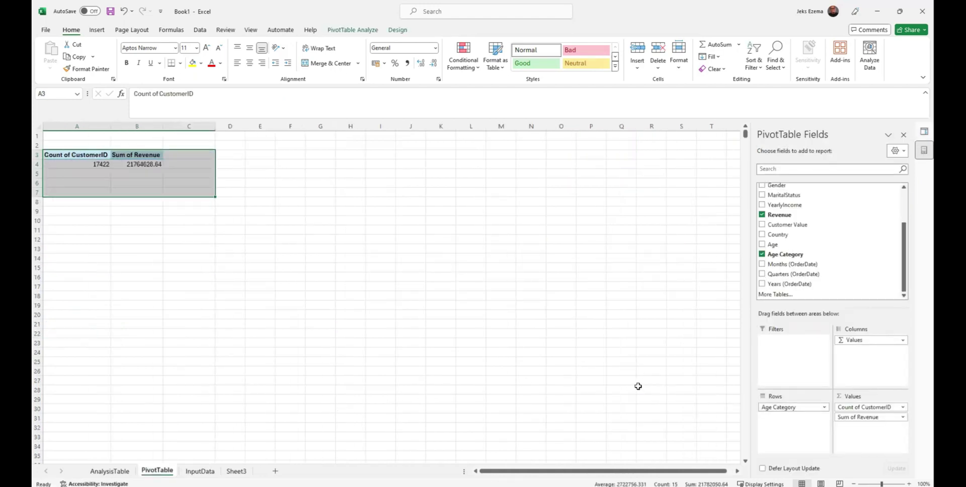
{"action": "left_click_drag", "start_coordinate": [780, 193], "coordinate": [796, 412]}
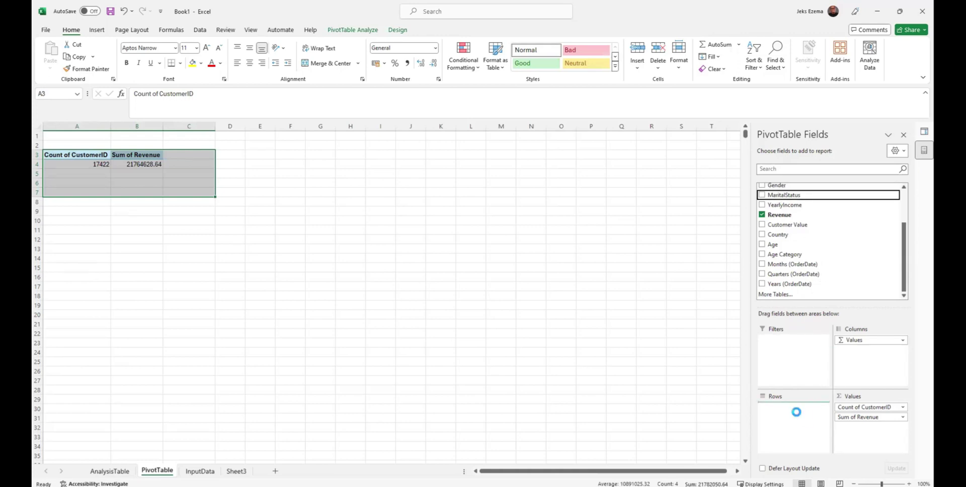
{"action": "left_click", "coordinate": [402, 295]}
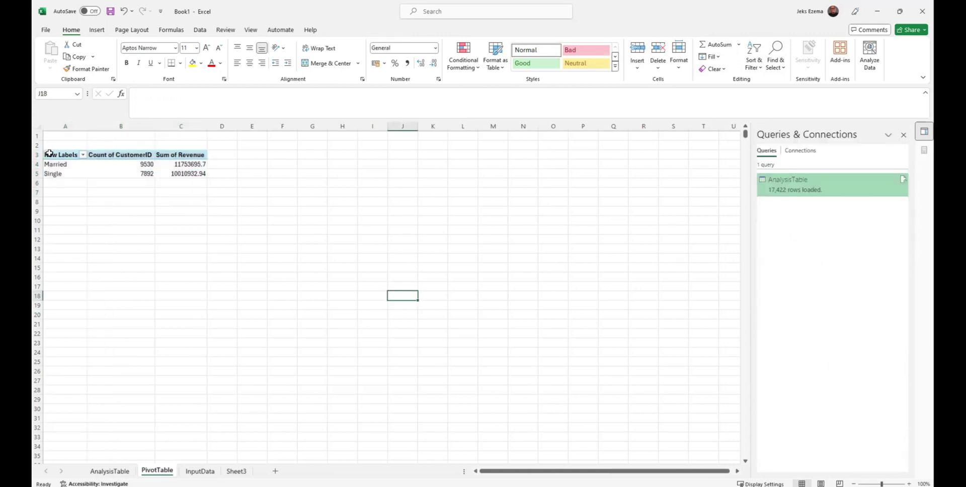
Copy the marital status pivot table A3:C5 and paste it as values at A79 on the InputData sheet
{"action": "left_click_drag", "start_coordinate": [49, 154], "coordinate": [181, 173]}
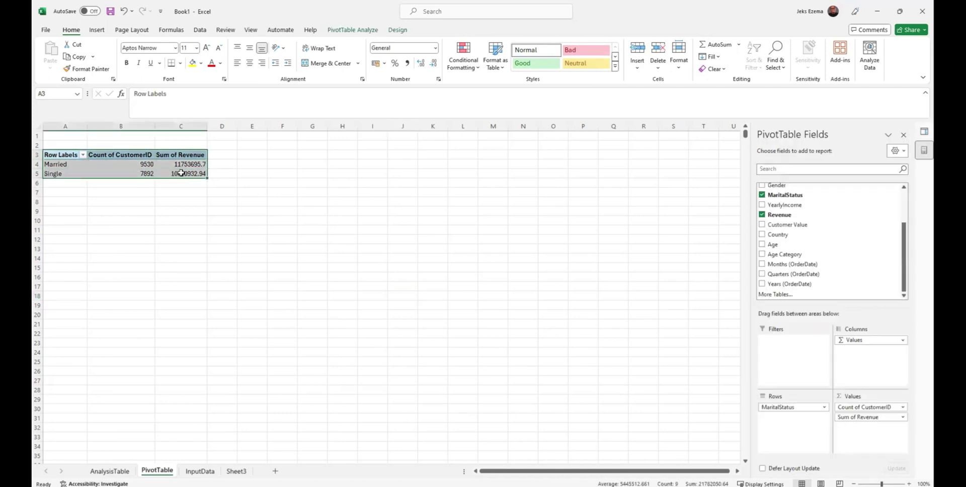
{"action": "mouse_move", "coordinate": [181, 173]}
{"action": "key", "text": "ctrl+c"}
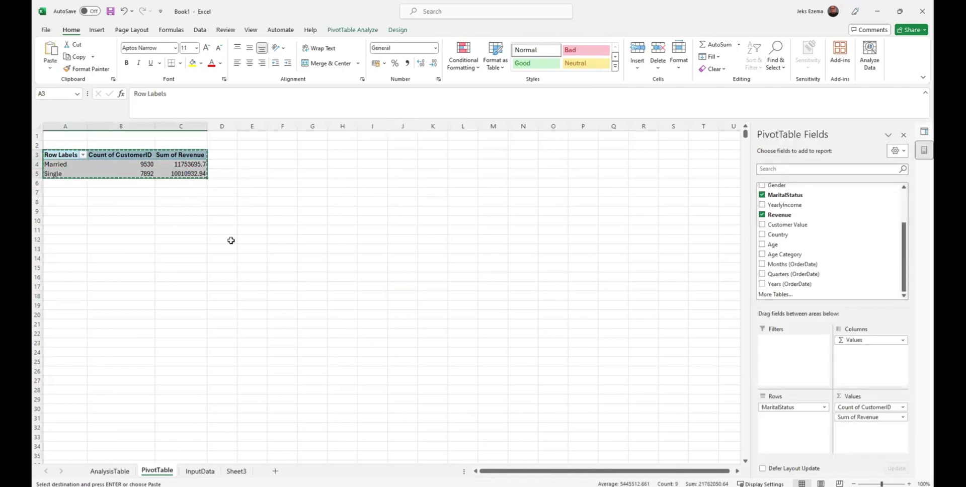
{"action": "left_click", "coordinate": [200, 471]}
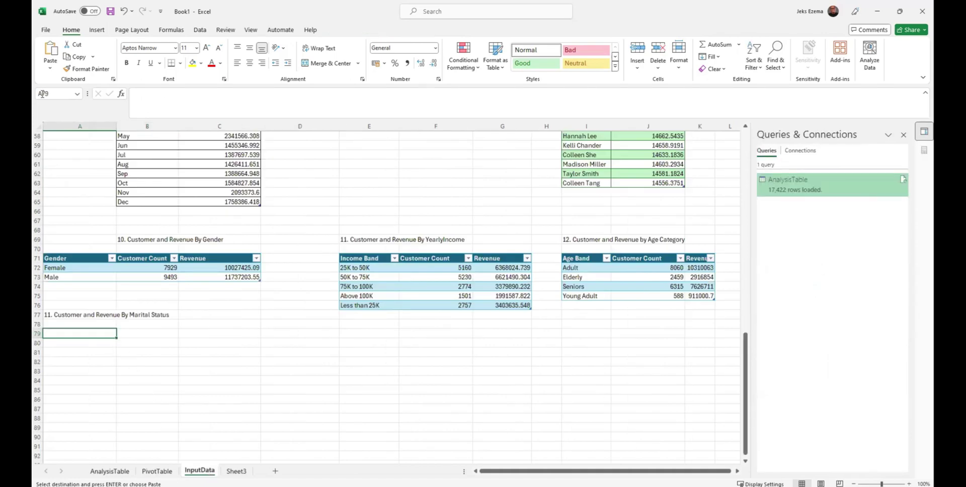
{"action": "left_click", "coordinate": [50, 67]}
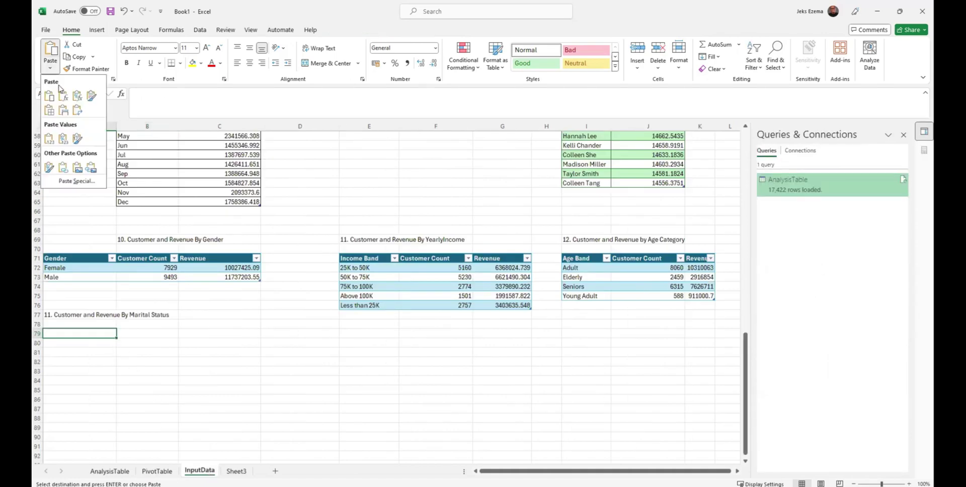
{"action": "left_click", "coordinate": [49, 139]}
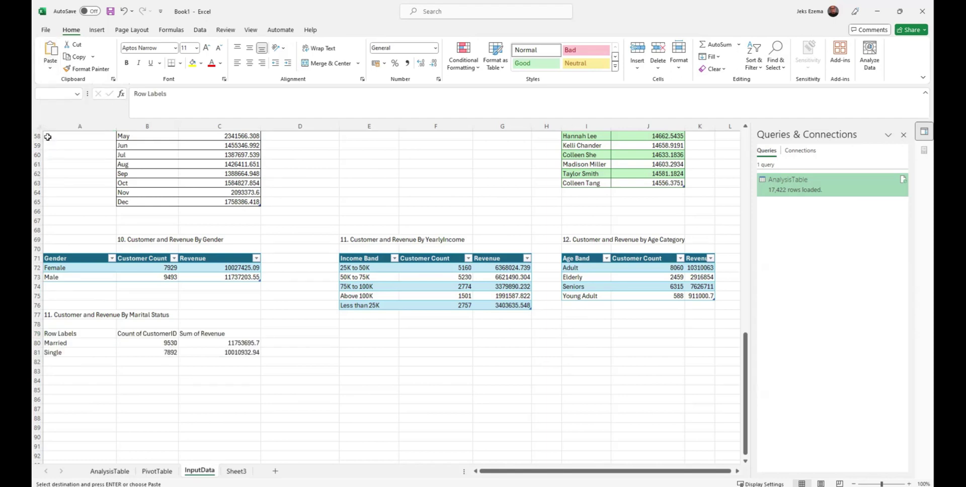
{"action": "left_click", "coordinate": [345, 380]}
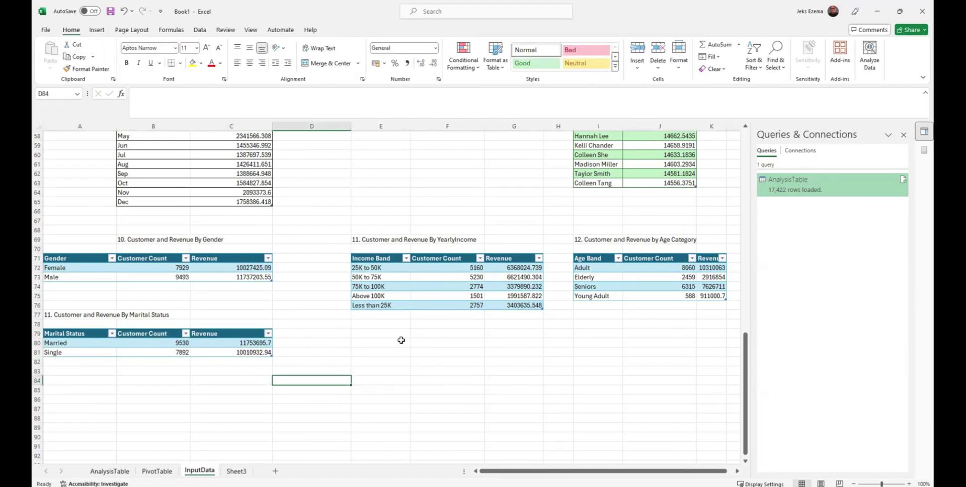
Renumber the marital status heading in A77 to "13. Customer and Revenue By Marital Status"
{"action": "left_click", "coordinate": [67, 316]}
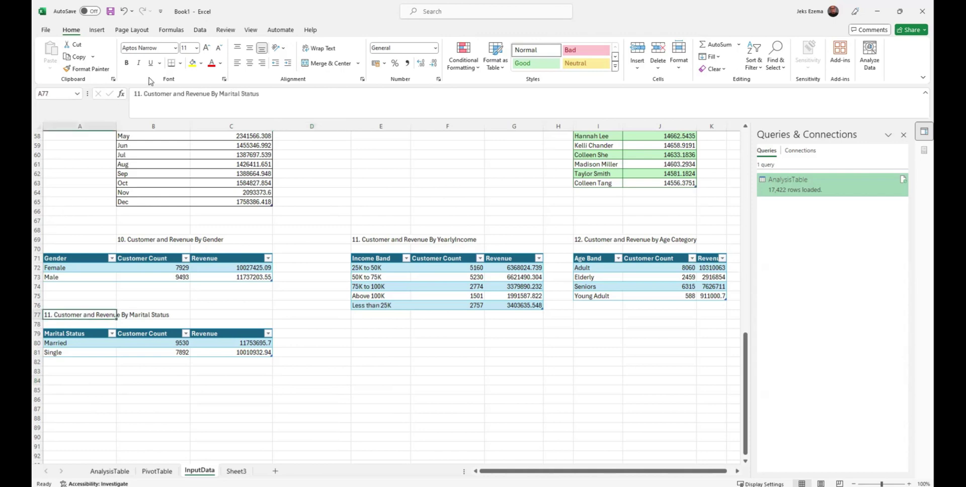
{"action": "left_click", "coordinate": [136, 114]}
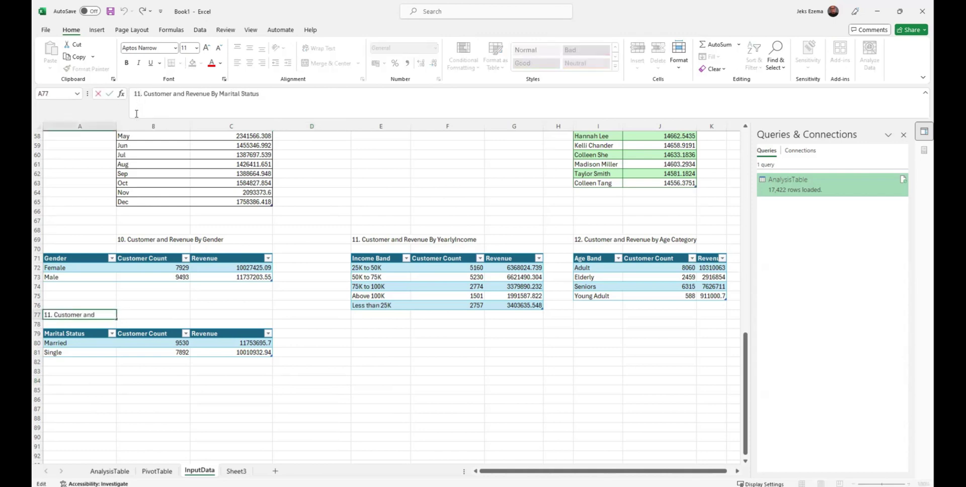
{"action": "key", "text": "BackSpace"}
{"action": "type", "text": "3"}
{"action": "key", "text": "Return"}
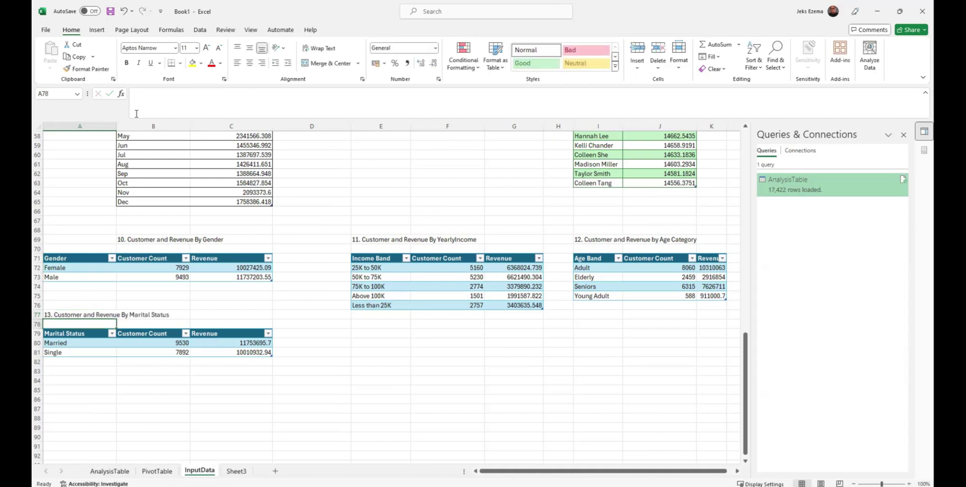
{"action": "left_click", "coordinate": [286, 409]}
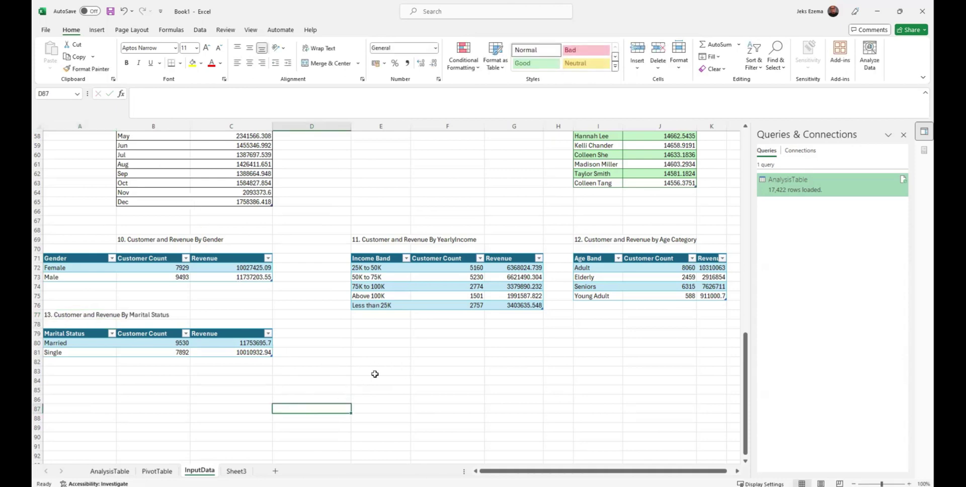
Review the KPIs and all thirteen numbered summary tables on the InputData sheet
{"action": "scroll", "coordinate": [375, 374], "scroll_direction": "up", "scroll_amount": 1}
{"action": "scroll", "coordinate": [375, 374], "scroll_direction": "up", "scroll_amount": 11}
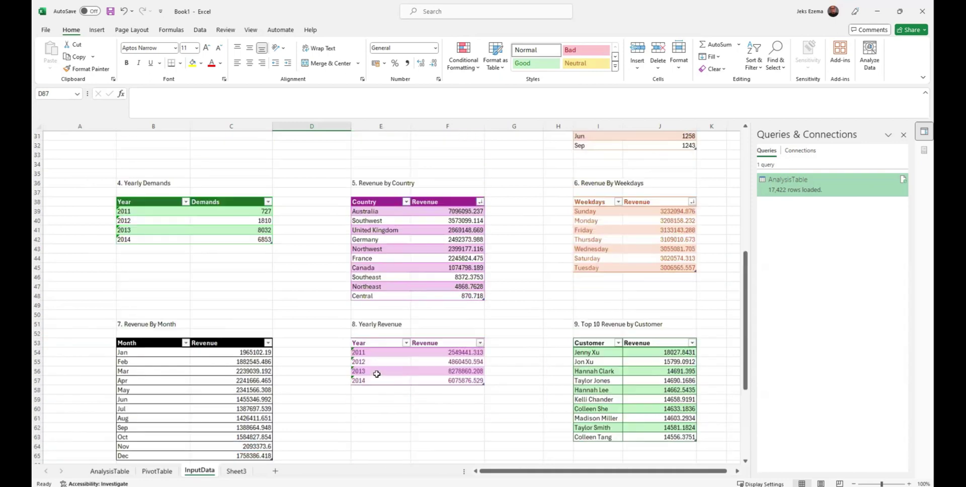
{"action": "scroll", "coordinate": [377, 374], "scroll_direction": "up", "scroll_amount": 7}
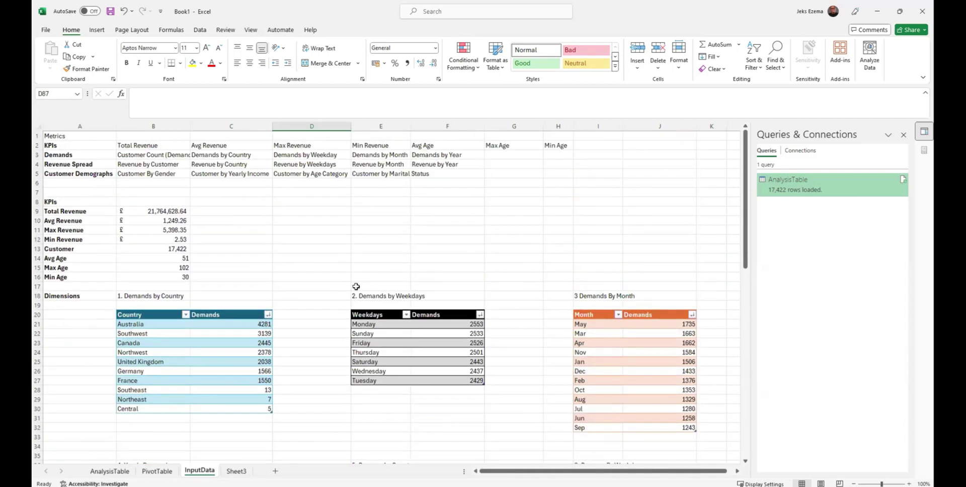
{"action": "scroll", "coordinate": [369, 261], "scroll_direction": "down", "scroll_amount": 1}
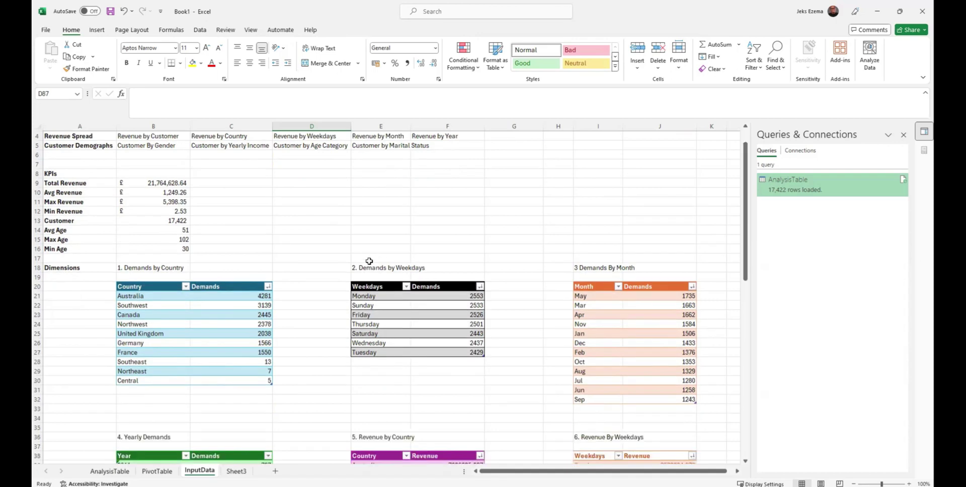
{"action": "scroll", "coordinate": [369, 261], "scroll_direction": "down", "scroll_amount": 2}
{"action": "scroll", "coordinate": [363, 262], "scroll_direction": "down", "scroll_amount": 13}
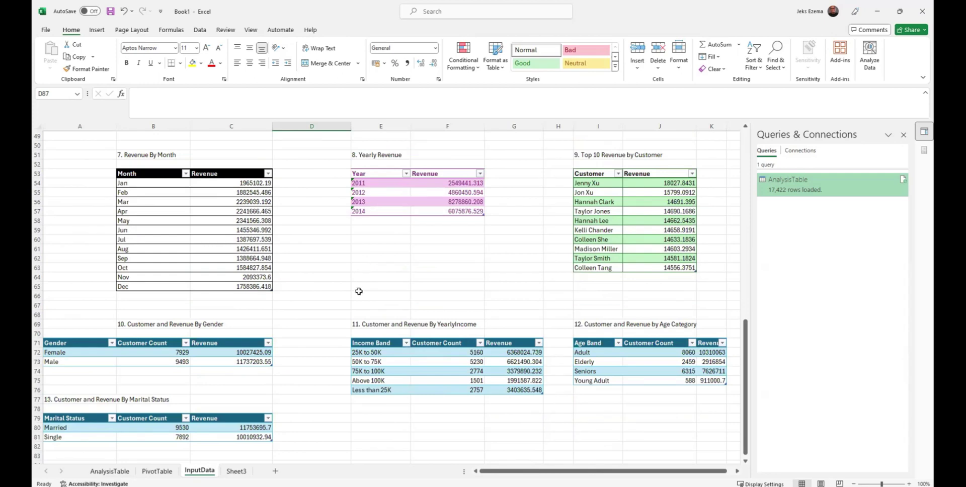
Hide the gridlines and the formula bar on the empty Sheet3
{"action": "left_click", "coordinate": [237, 472]}
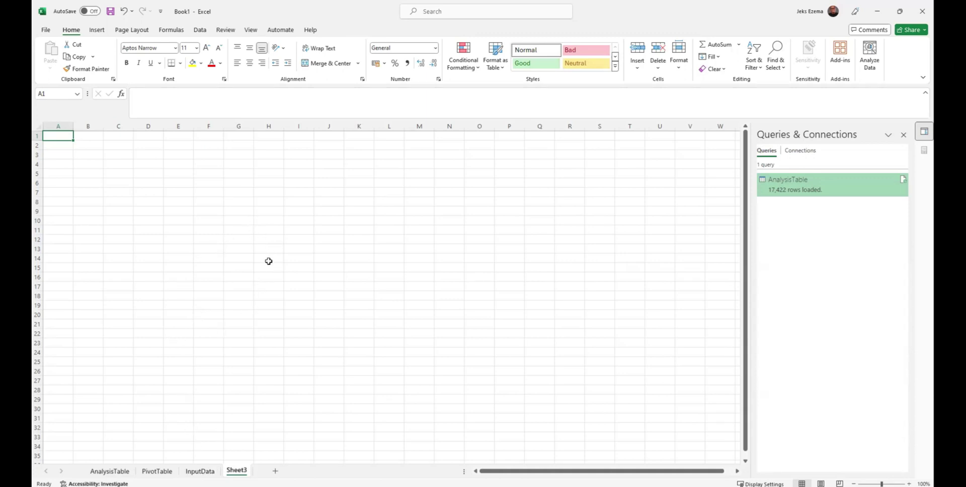
{"action": "left_click", "coordinate": [252, 30]}
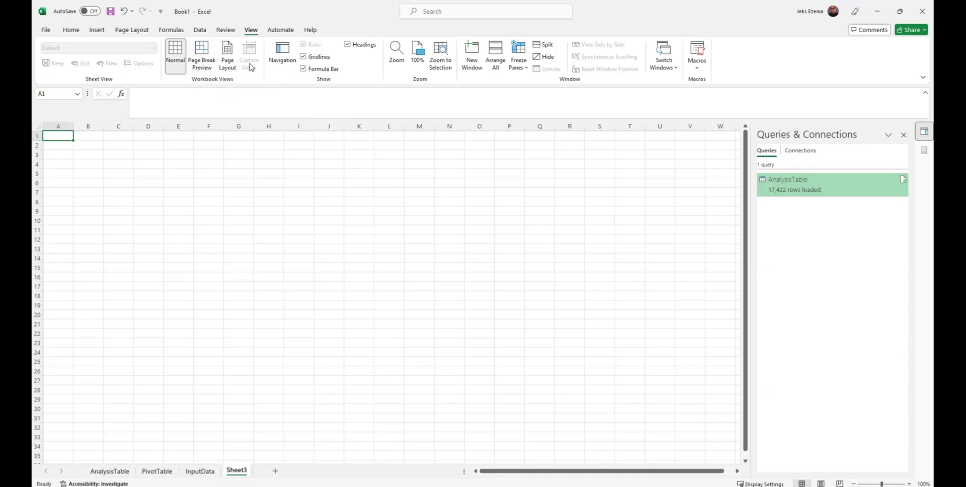
{"action": "left_click", "coordinate": [303, 57]}
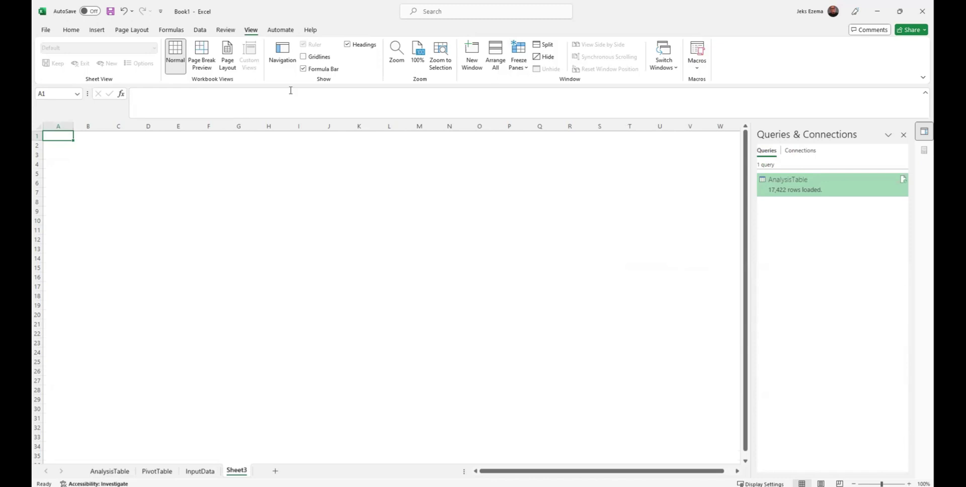
{"action": "left_click", "coordinate": [303, 69]}
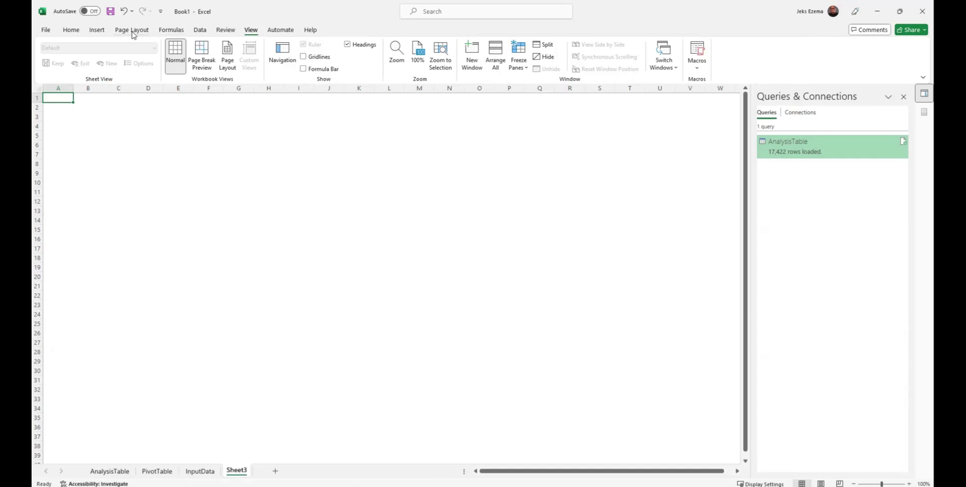
Rename Sheet3 as Dashboard
{"action": "left_click", "coordinate": [73, 32]}
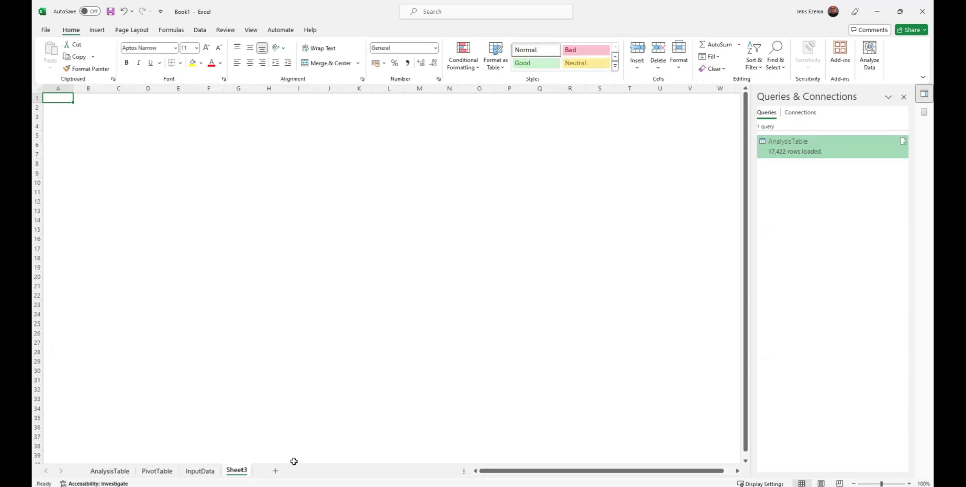
{"action": "double_click", "coordinate": [237, 471]}
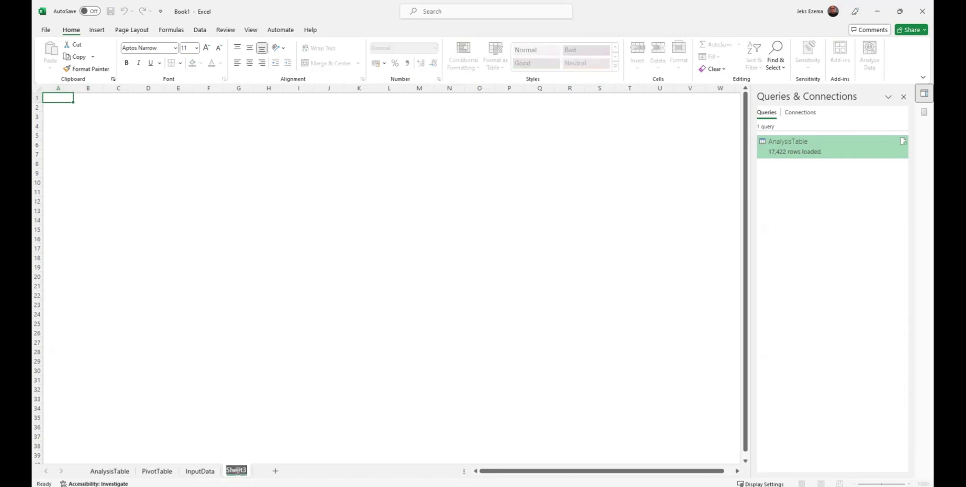
{"action": "type", "text": "Dashboard"}
{"action": "key", "text": "Return"}
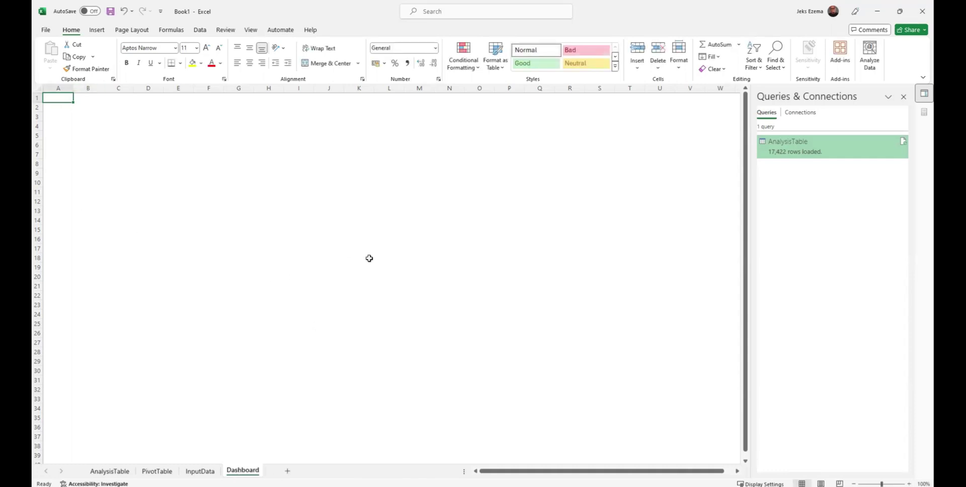
Return to the InputData sheet and look over its metrics list and summary tables as source data for the dashboard
{"action": "left_click", "coordinate": [206, 472]}
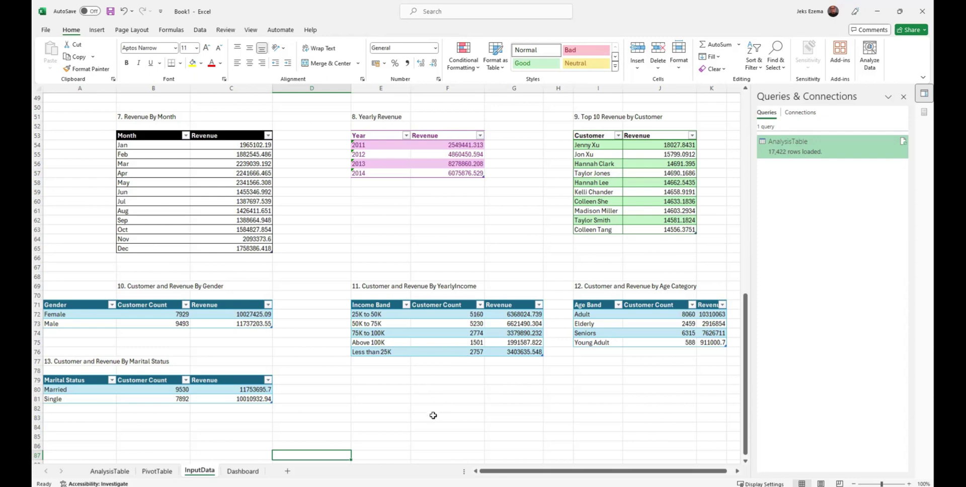
{"action": "scroll", "coordinate": [432, 337], "scroll_direction": "up", "scroll_amount": 15}
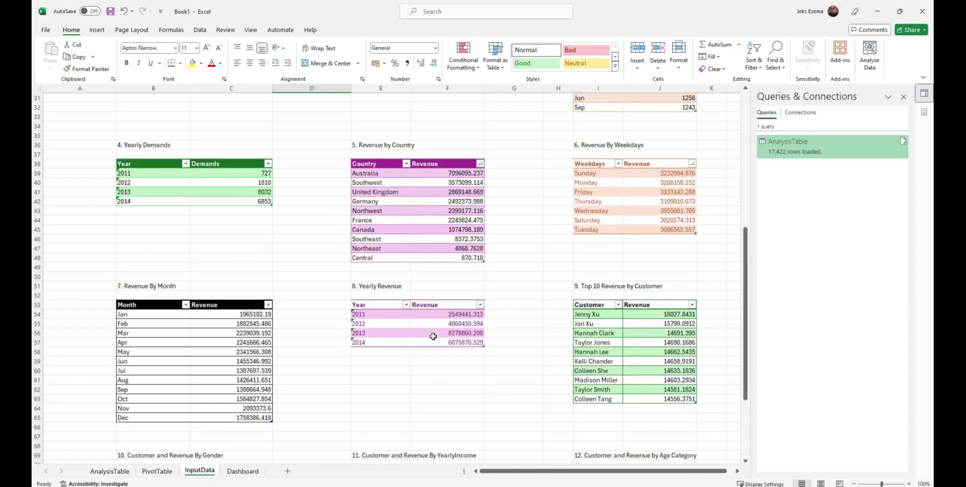
{"action": "scroll", "coordinate": [433, 336], "scroll_direction": "up", "scroll_amount": 1}
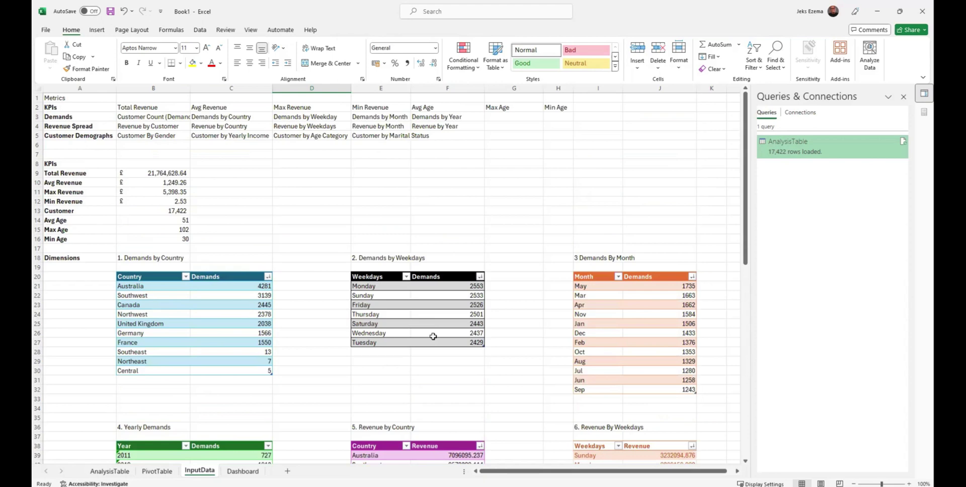
{"action": "scroll", "coordinate": [433, 336], "scroll_direction": "down", "scroll_amount": 9}
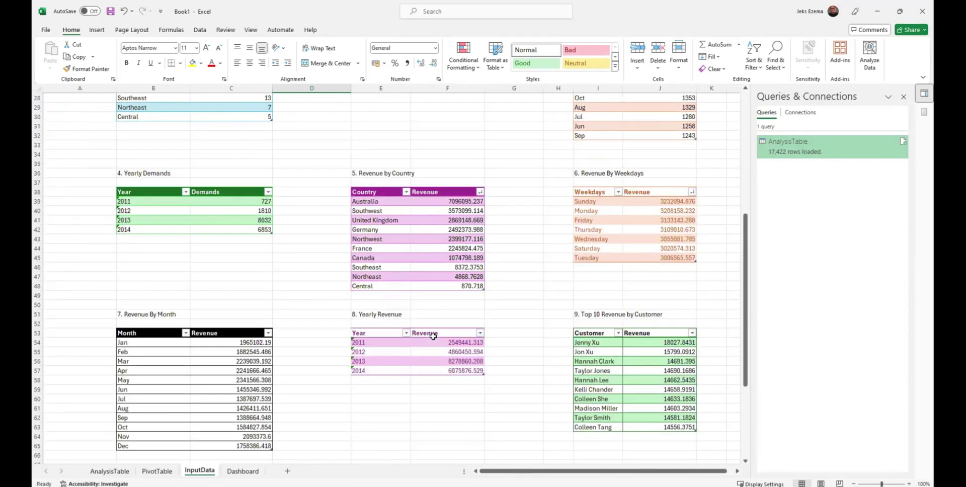
{"action": "scroll", "coordinate": [433, 336], "scroll_direction": "down", "scroll_amount": 8}
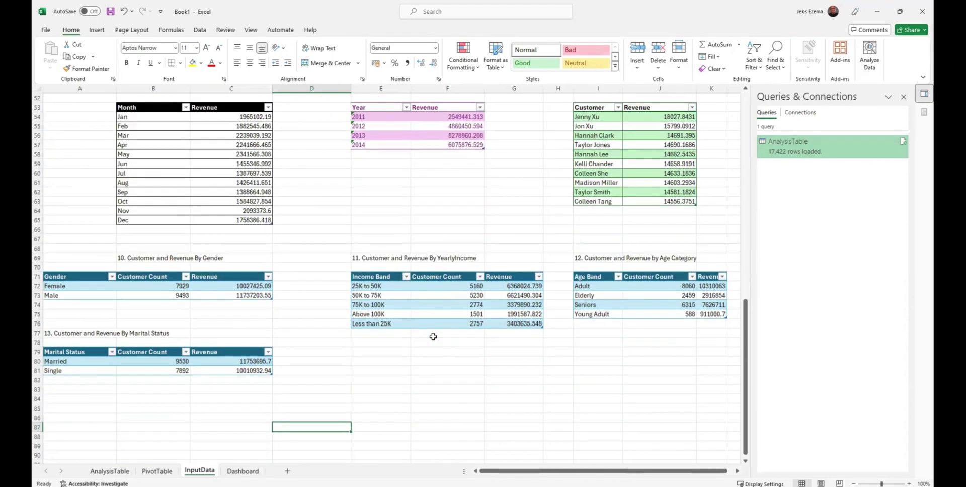